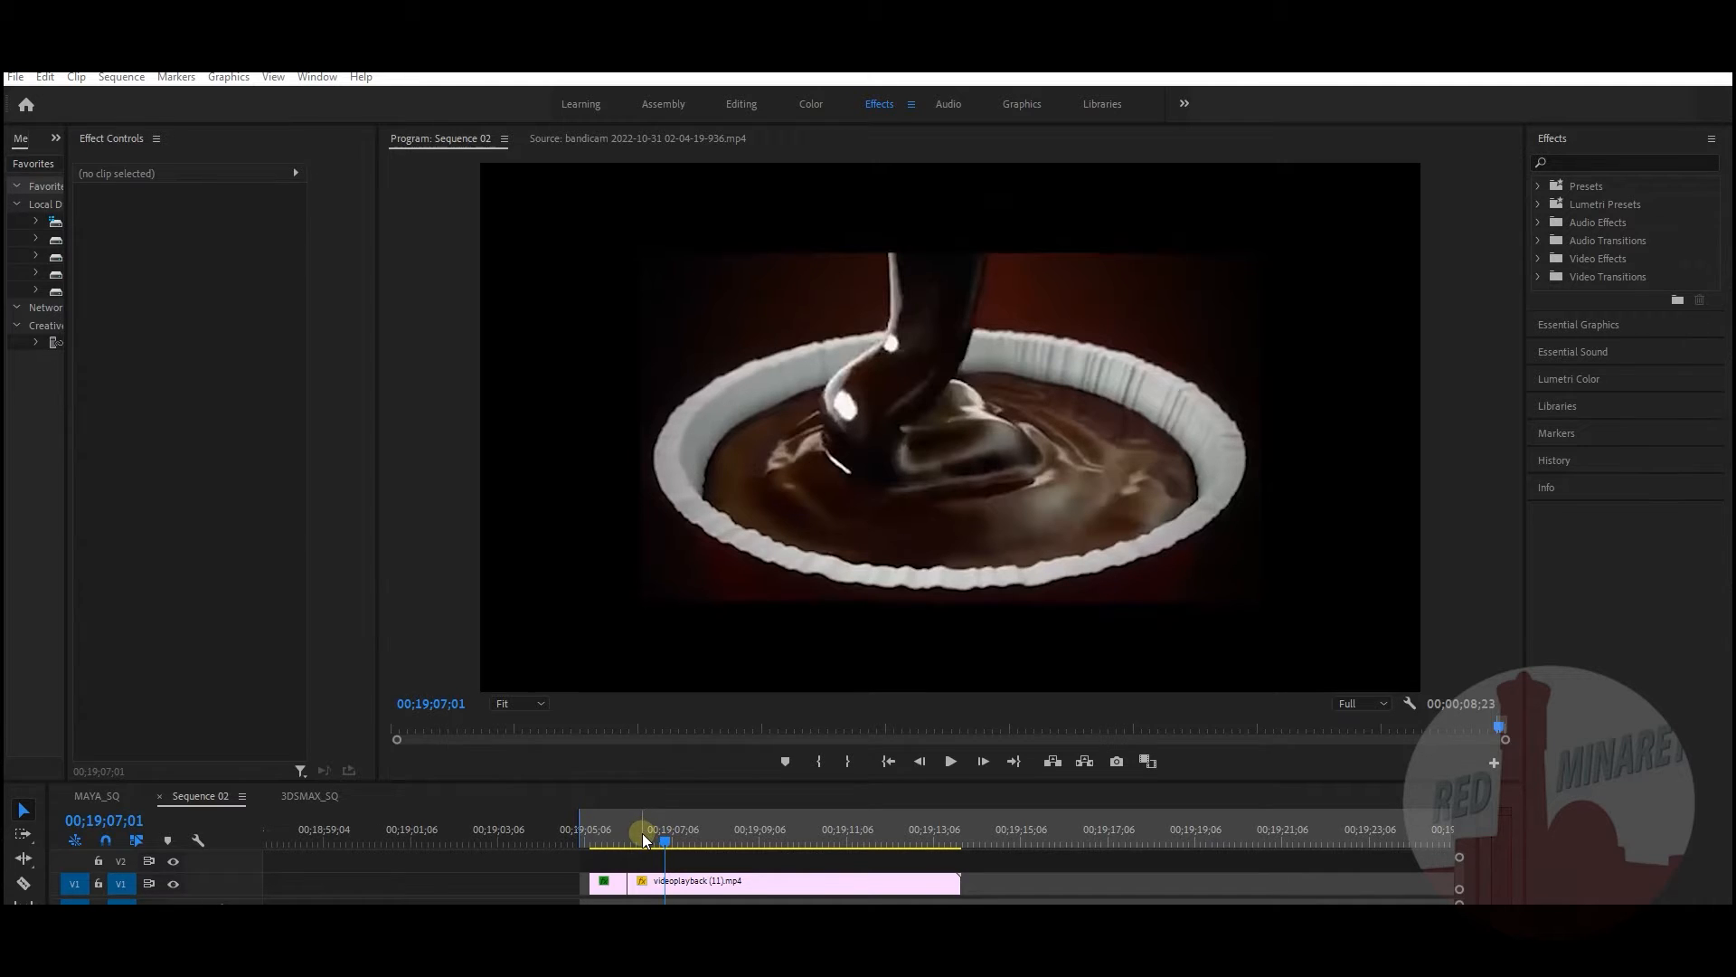
# Step: Scrub the Premiere timeline back and forth through the chocolate pour onto the cake
pyautogui.moveTo(662, 834); pyautogui.dragTo(618, 841)
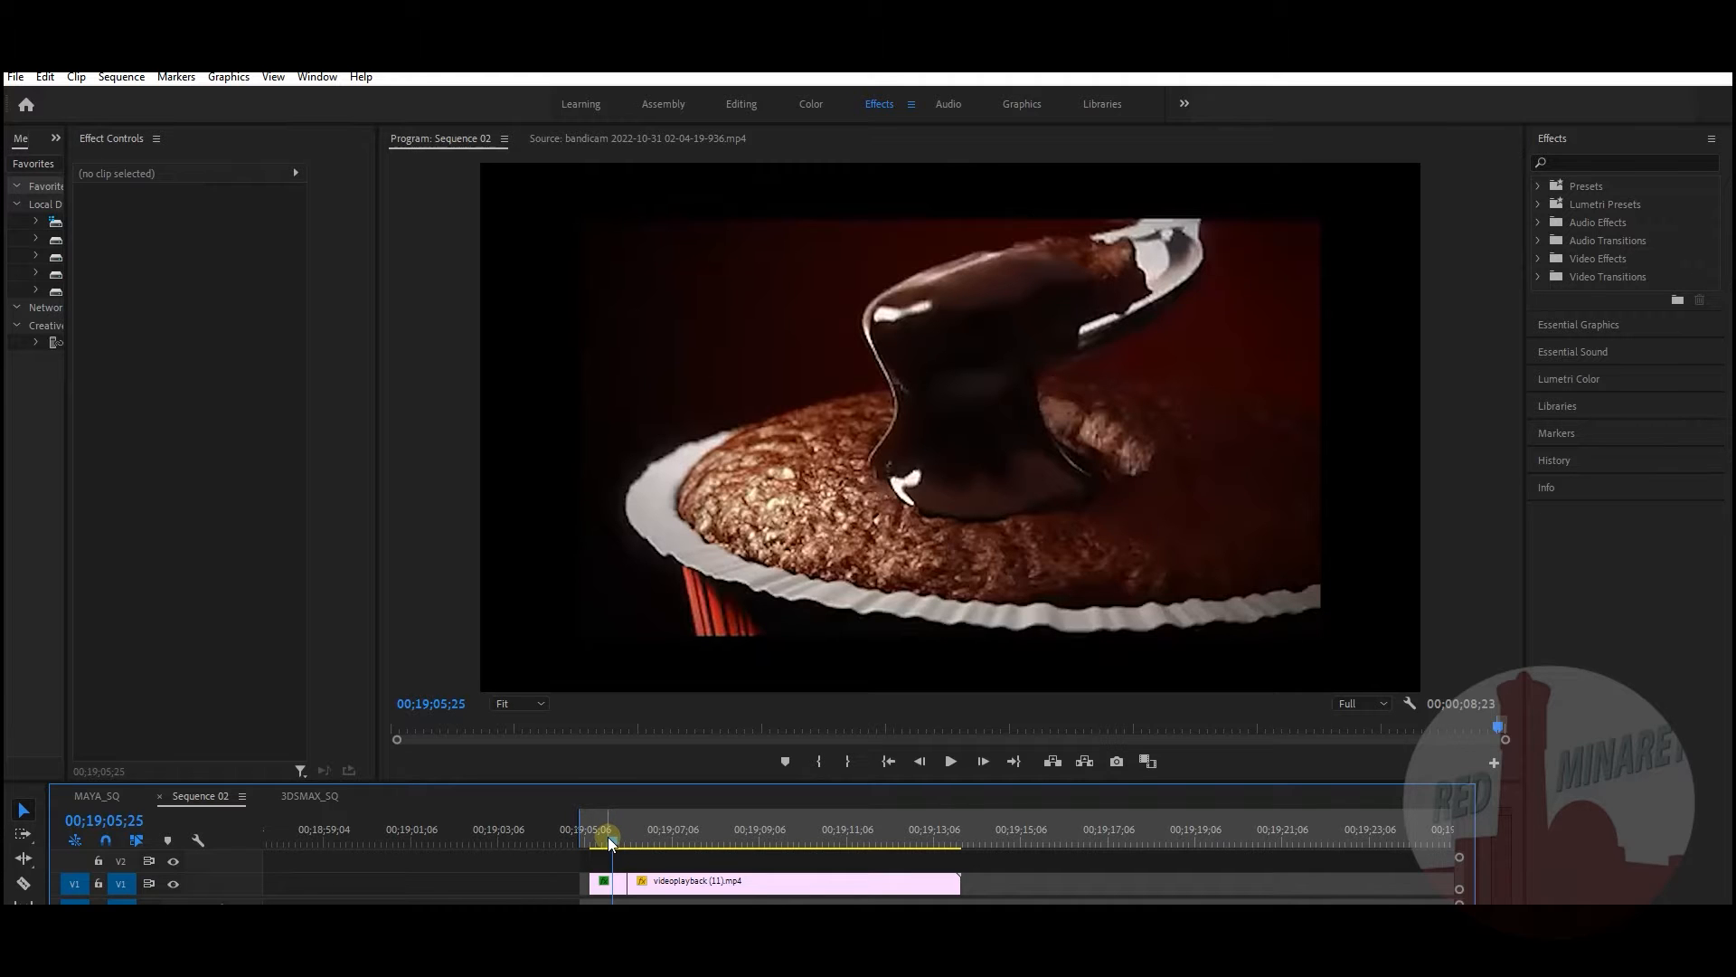
pyautogui.moveTo(610, 843); pyautogui.dragTo(590, 840)
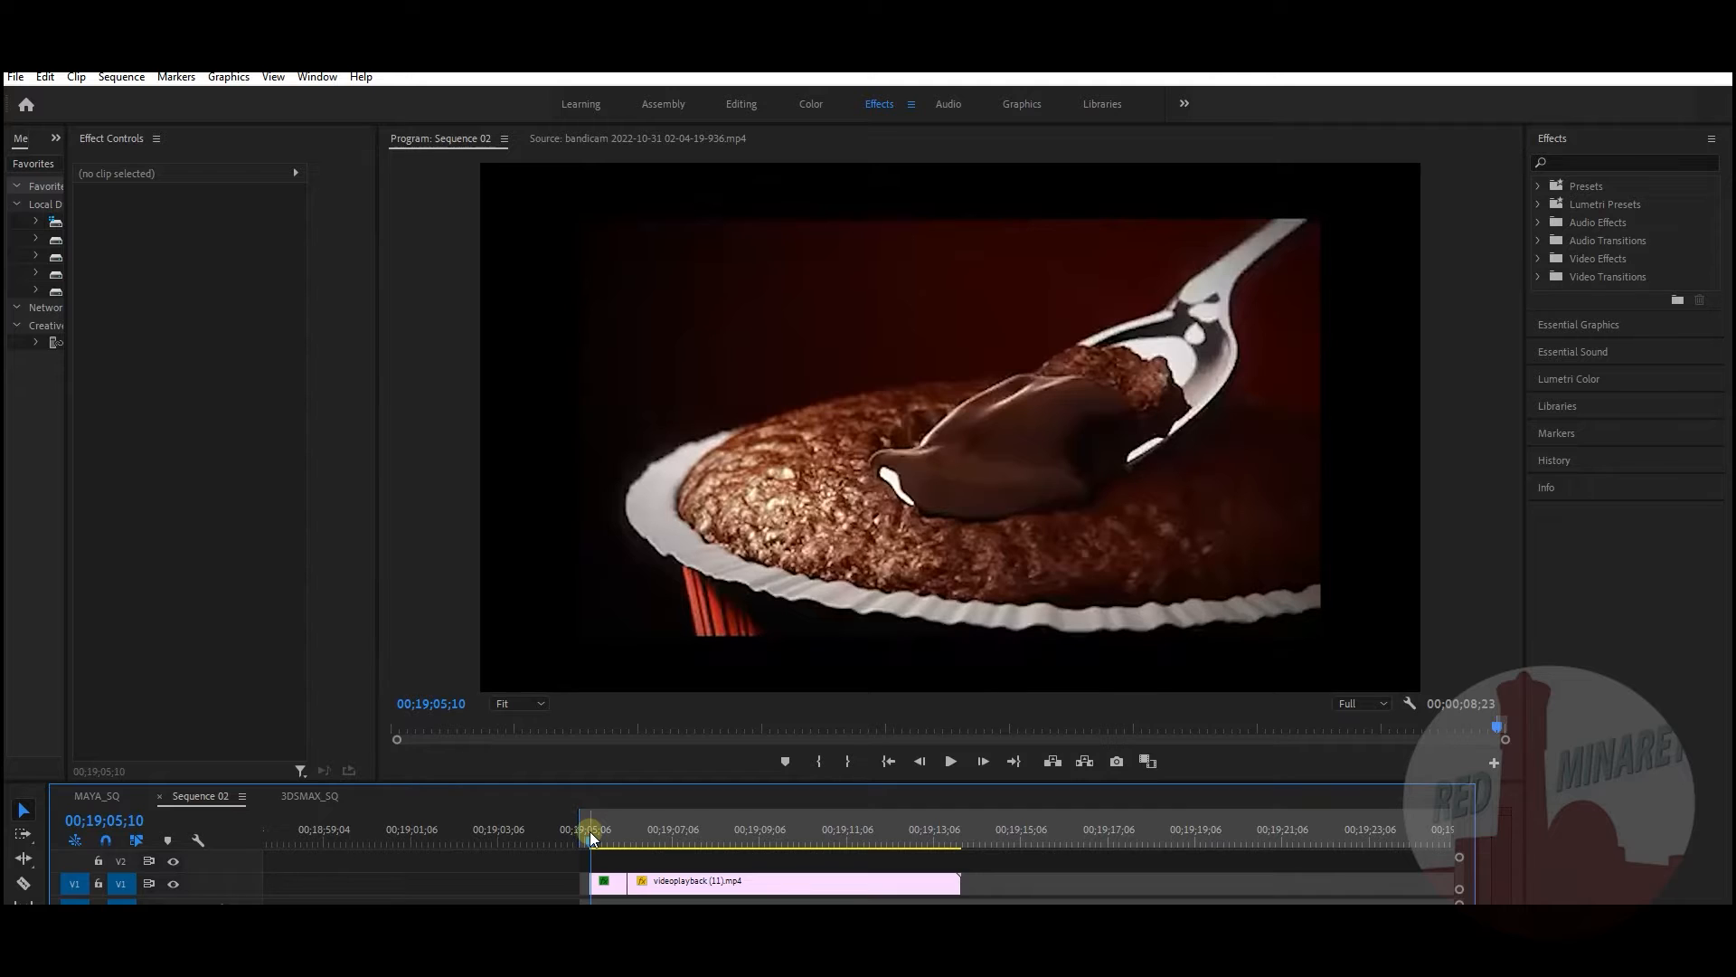
pyautogui.moveTo(590, 837)
pyautogui.mouseDown()
pyautogui.moveTo(638, 834)
pyautogui.moveTo(595, 846)
pyautogui.mouseUp()
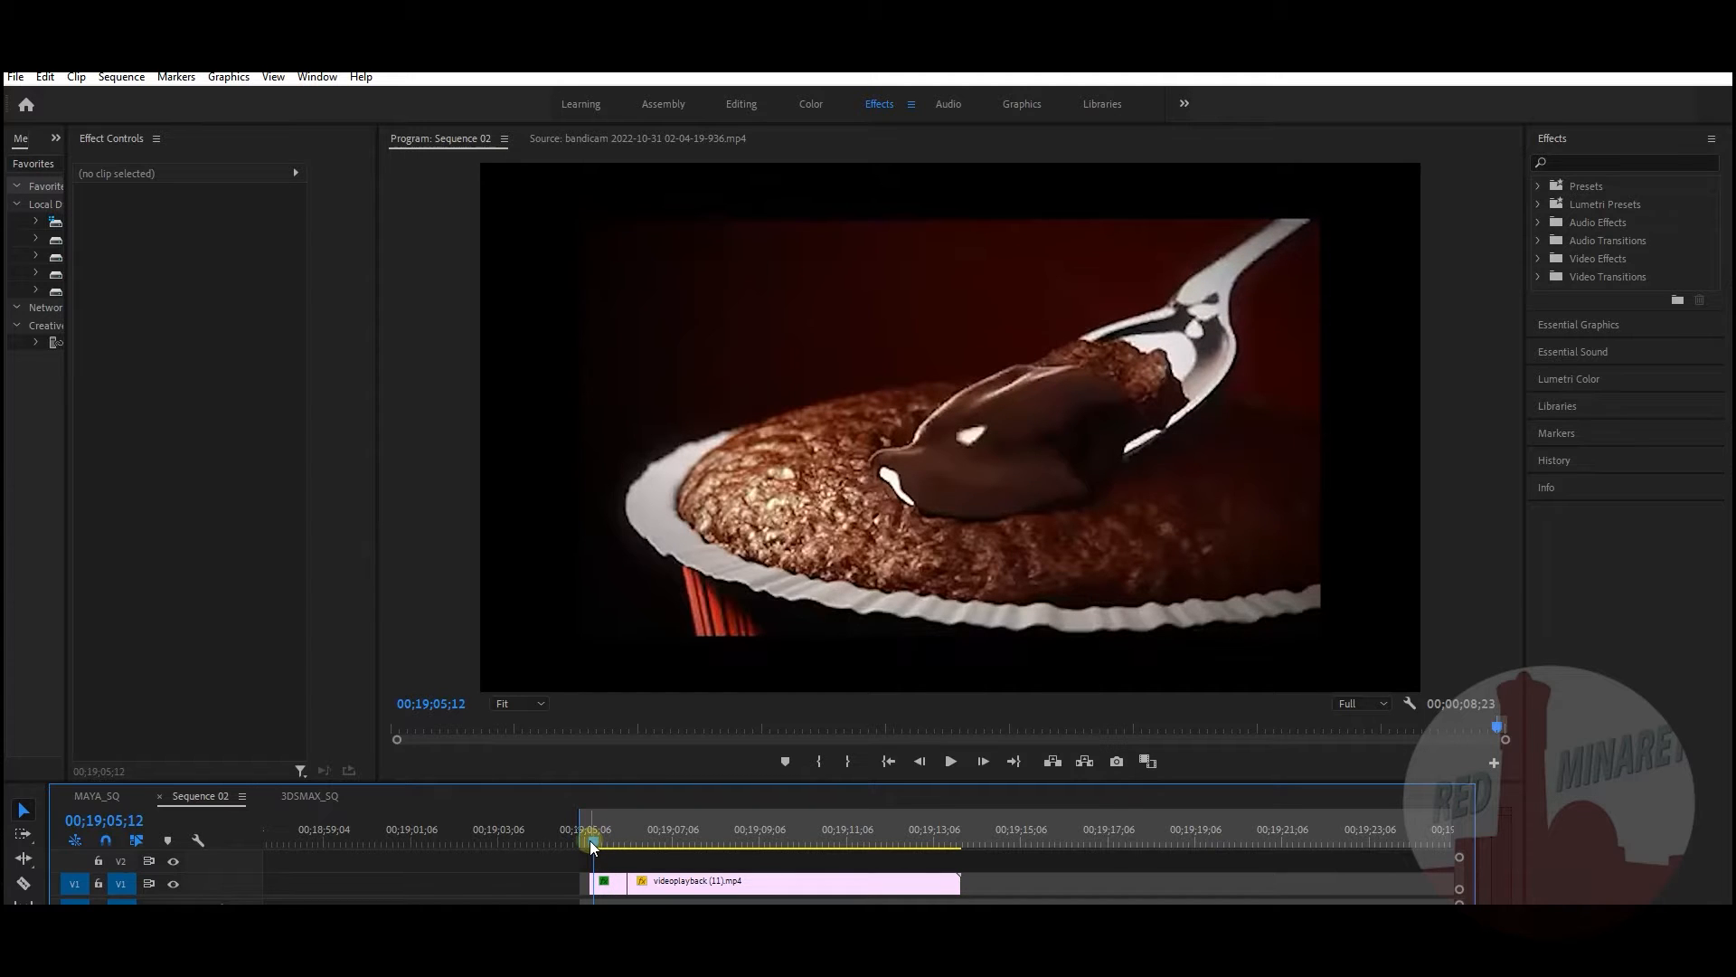
pyautogui.moveTo(594, 843); pyautogui.dragTo(794, 837)
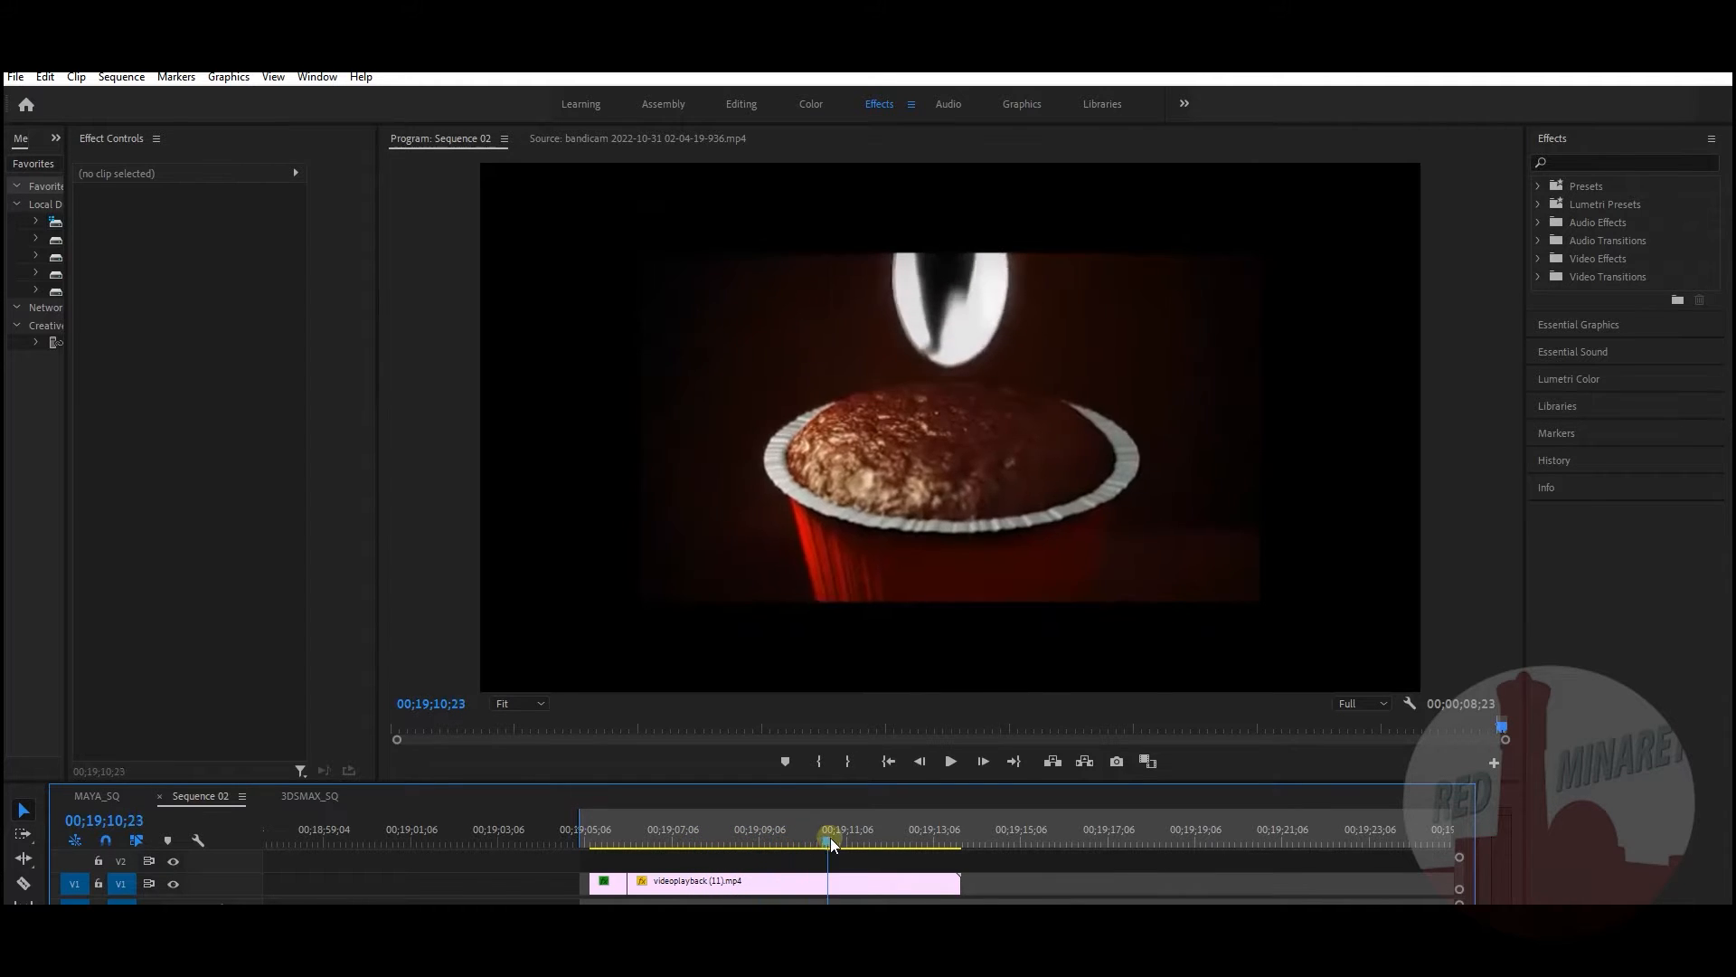
pyautogui.moveTo(850, 841)
pyautogui.mouseDown()
pyautogui.moveTo(920, 841)
pyautogui.moveTo(845, 837)
pyautogui.mouseUp()
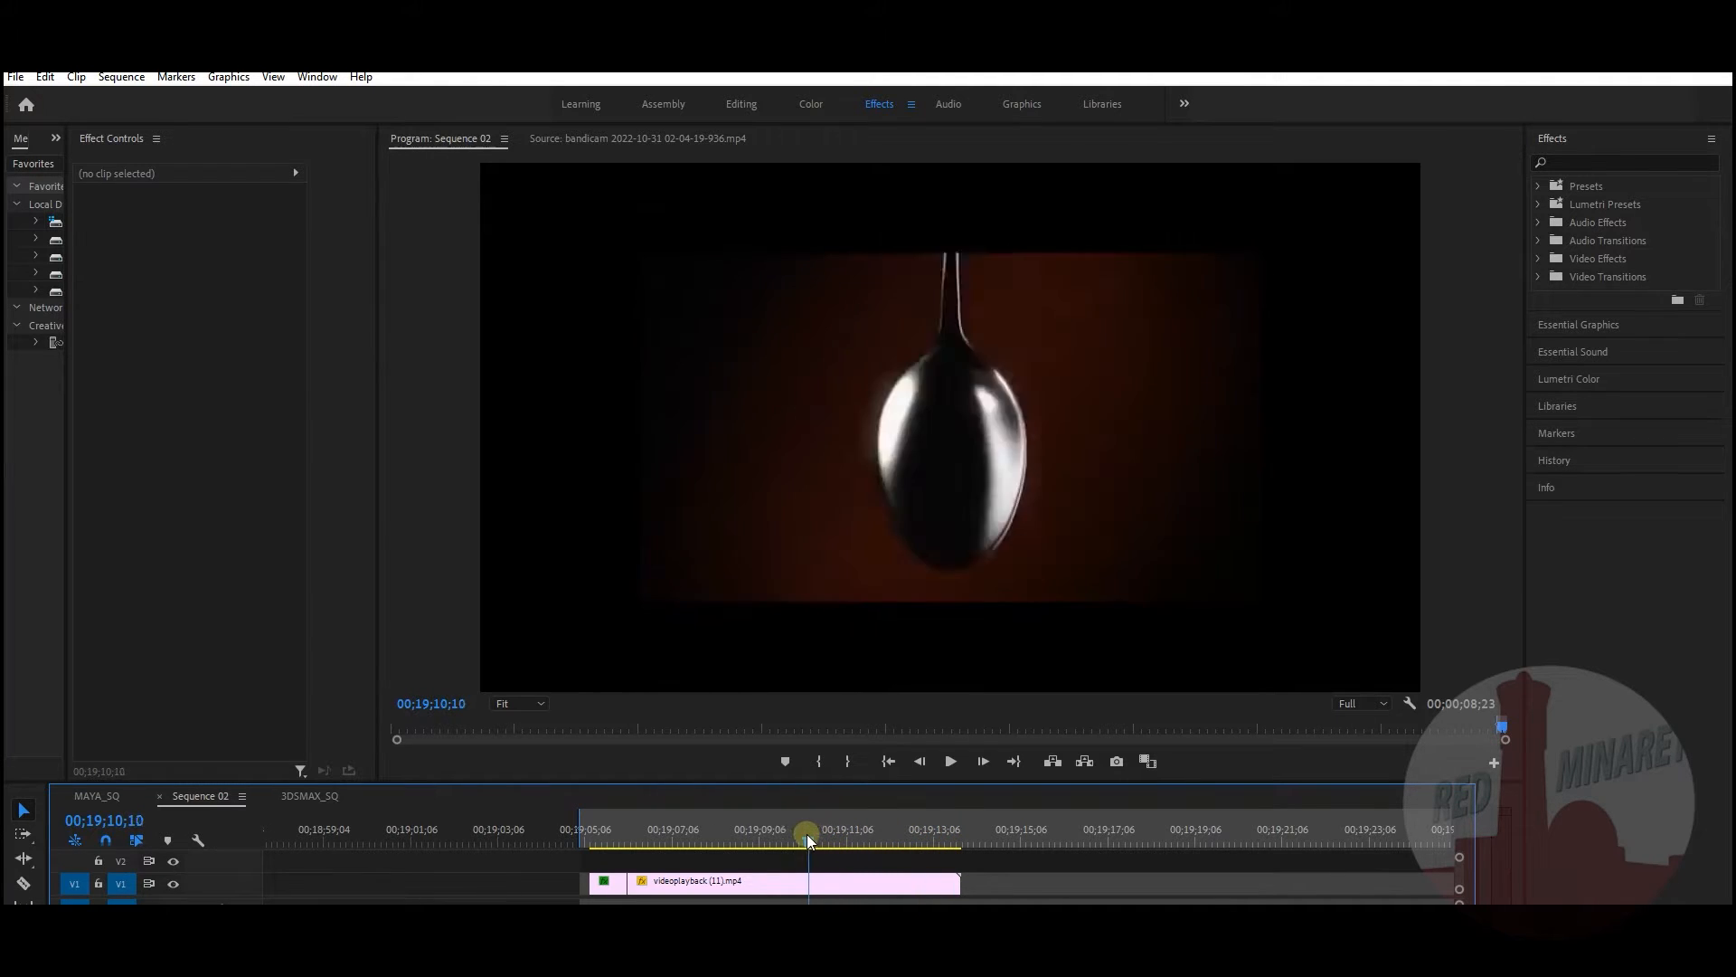
pyautogui.moveTo(733, 841); pyautogui.dragTo(617, 845)
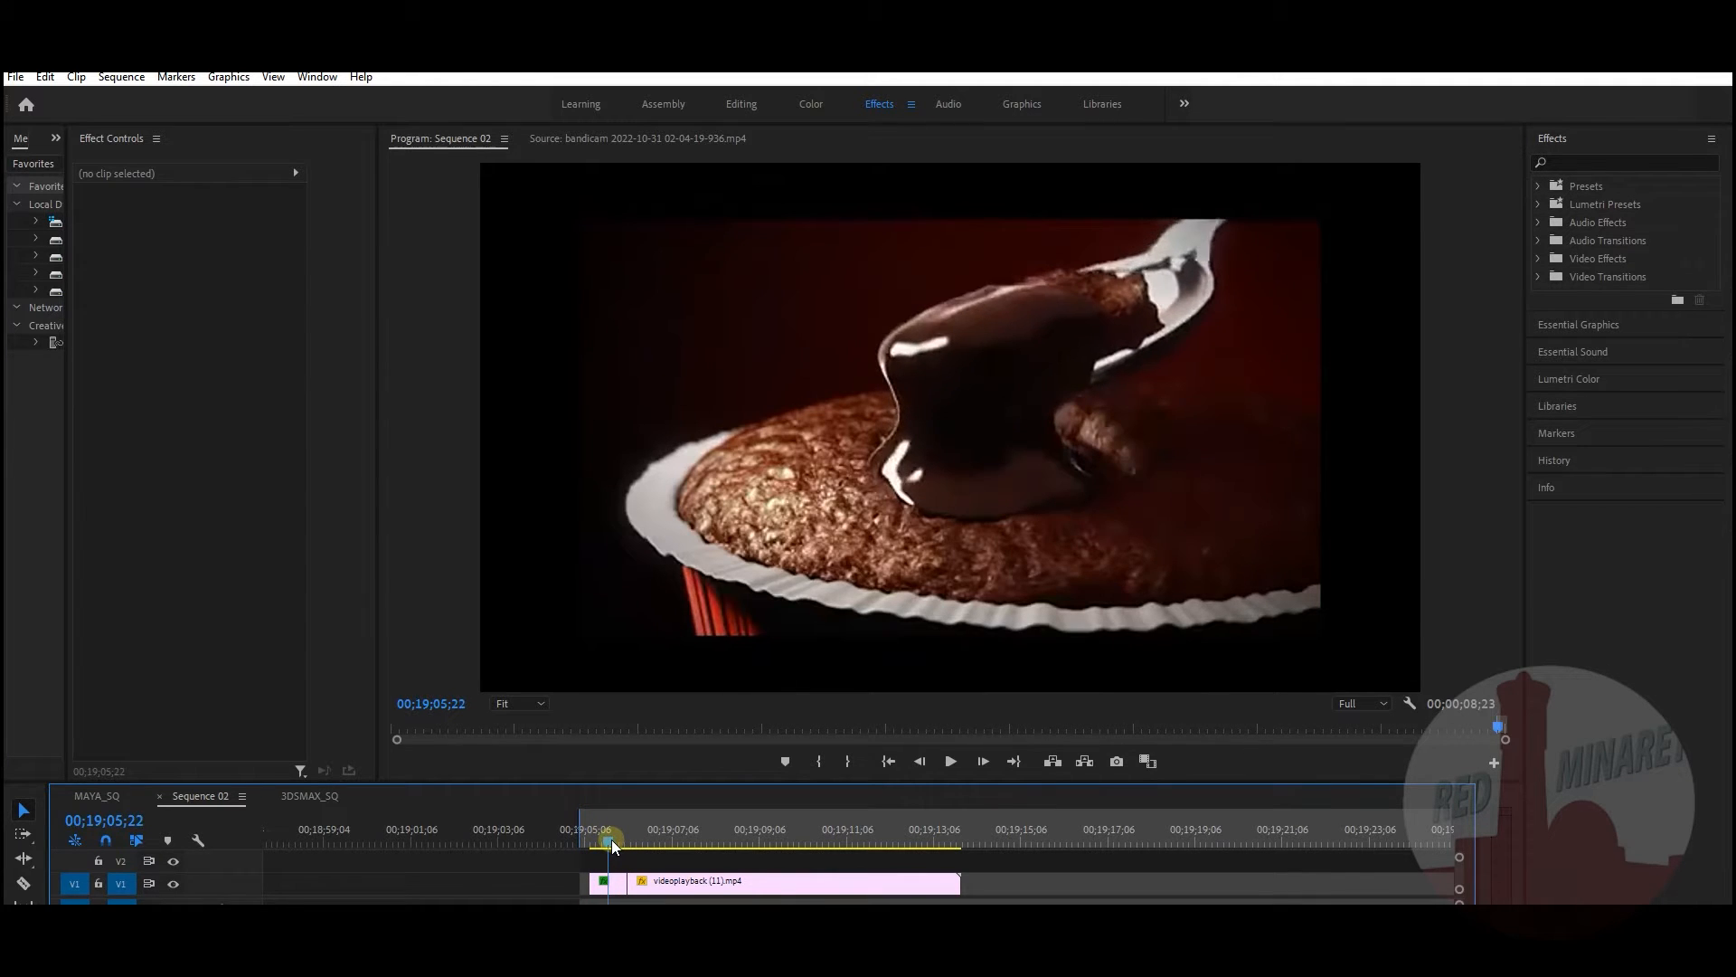
pyautogui.moveTo(608, 841)
pyautogui.mouseDown()
pyautogui.moveTo(631, 843)
pyautogui.moveTo(590, 838)
pyautogui.moveTo(622, 838)
pyautogui.mouseUp()
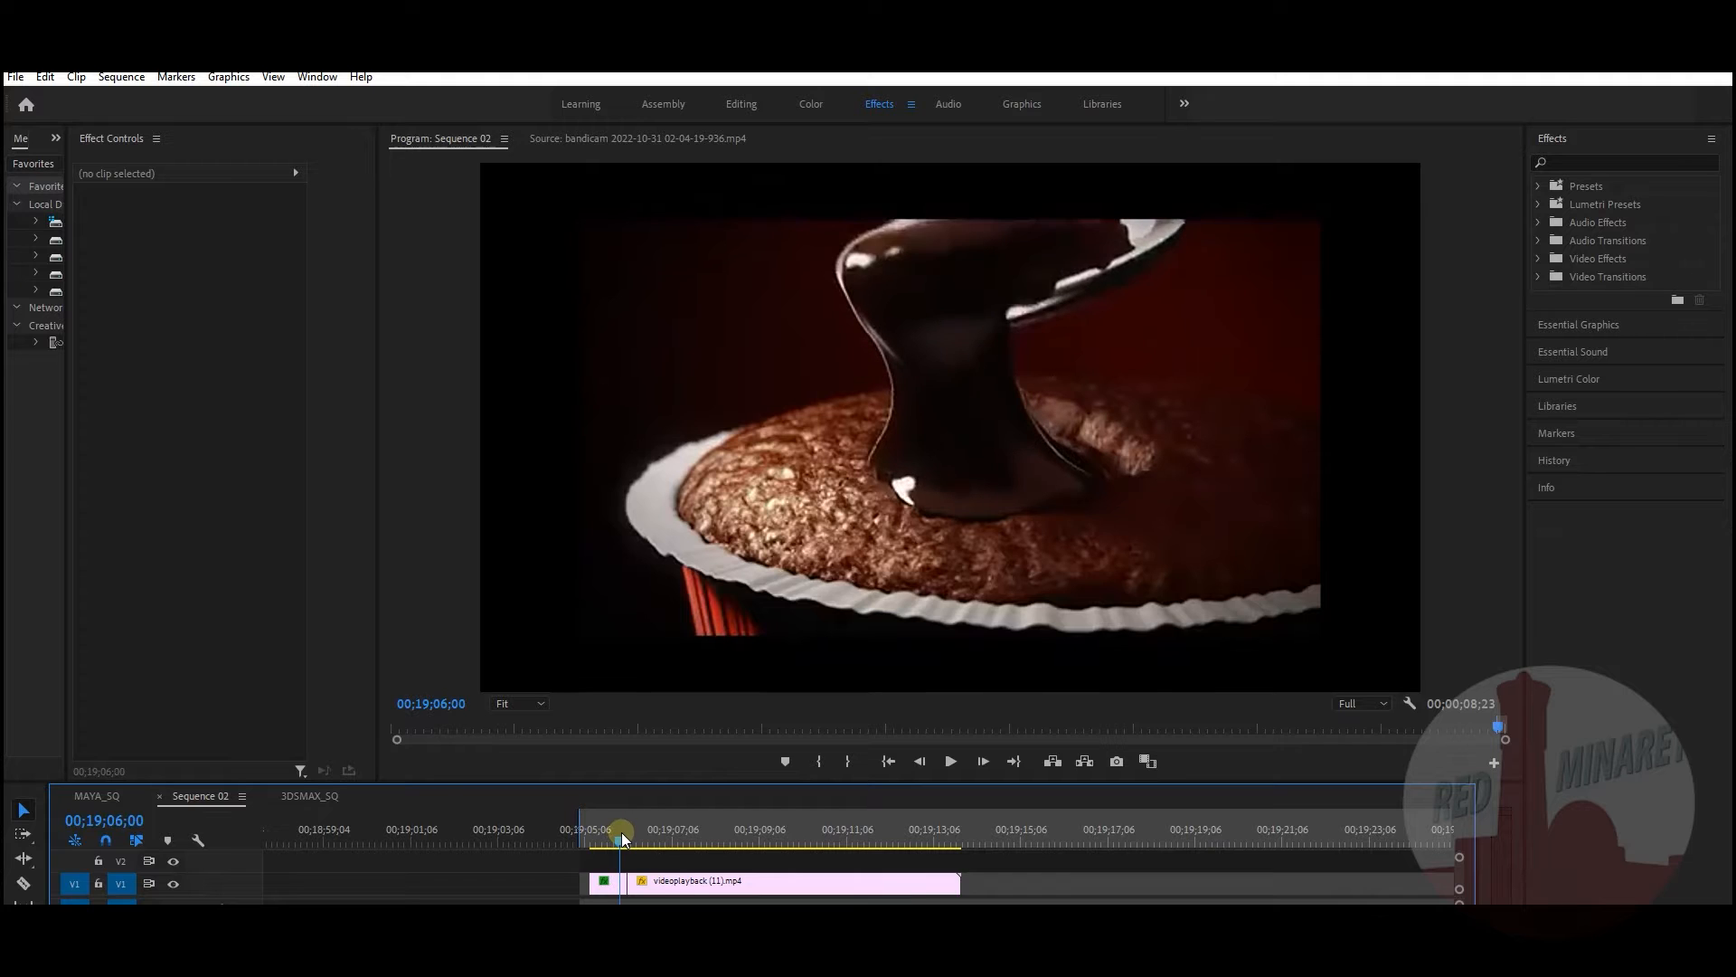
# Step: Review the start of the chocolate drip, then switch to the Houdini window
pyautogui.moveTo(613, 841)
pyautogui.mouseDown()
pyautogui.moveTo(589, 837)
pyautogui.moveTo(602, 841)
pyautogui.mouseUp()
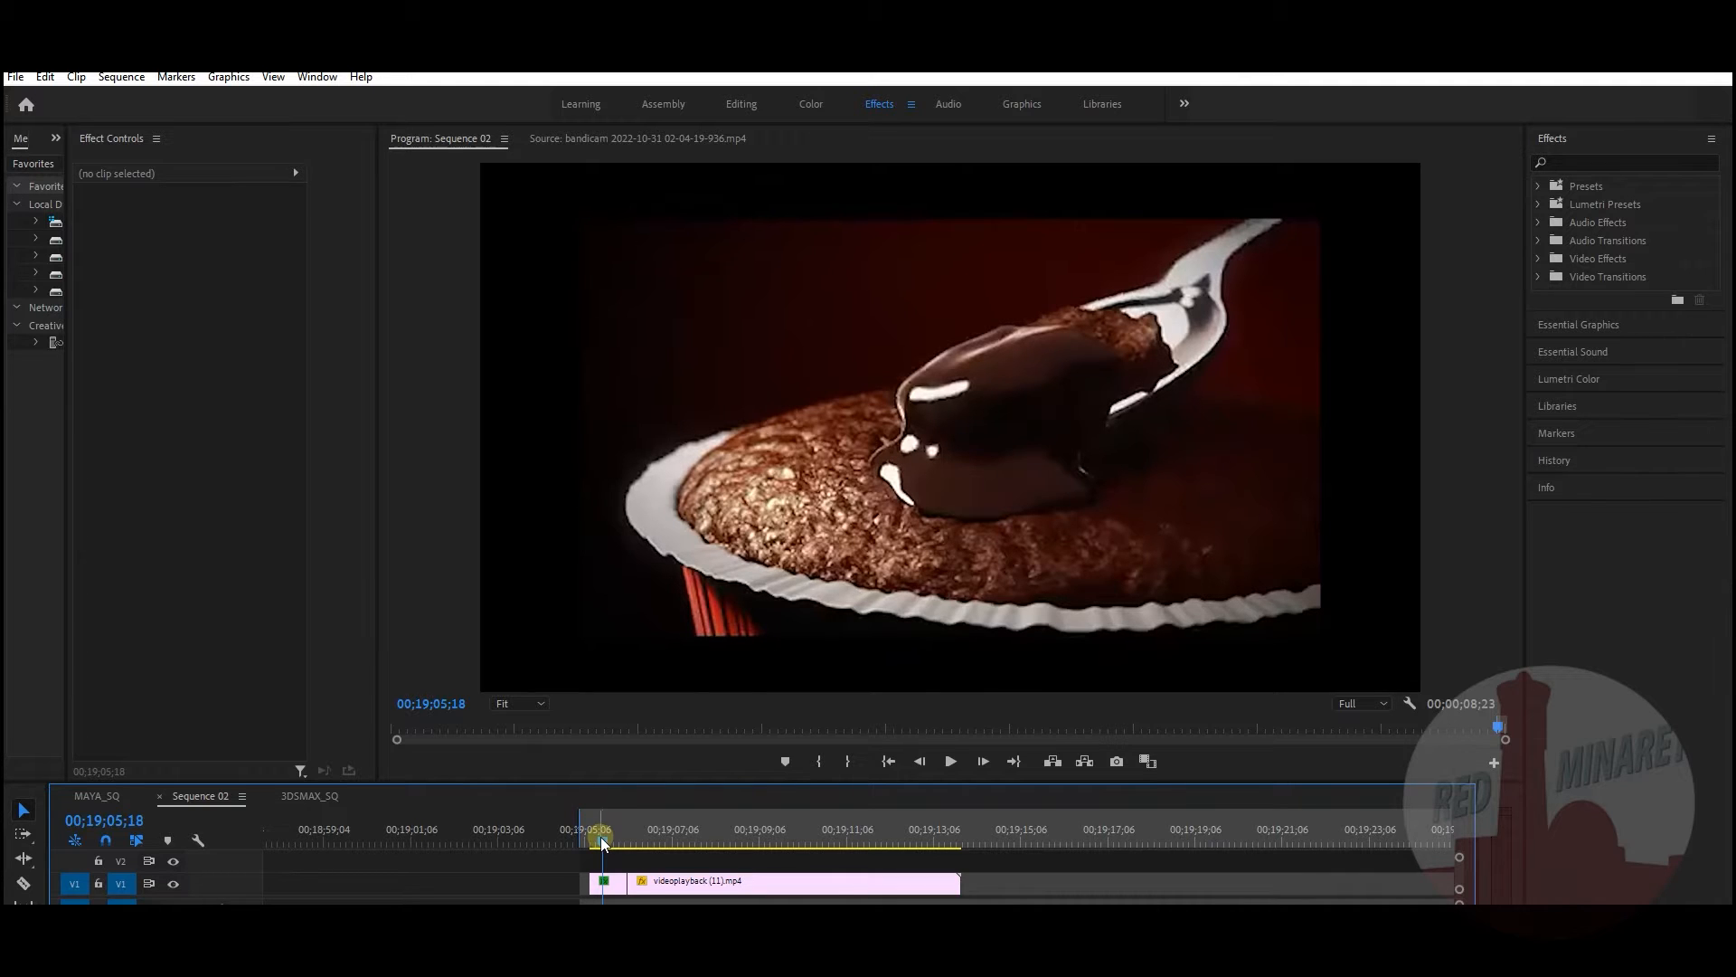
pyautogui.moveTo(601, 838); pyautogui.dragTo(595, 841)
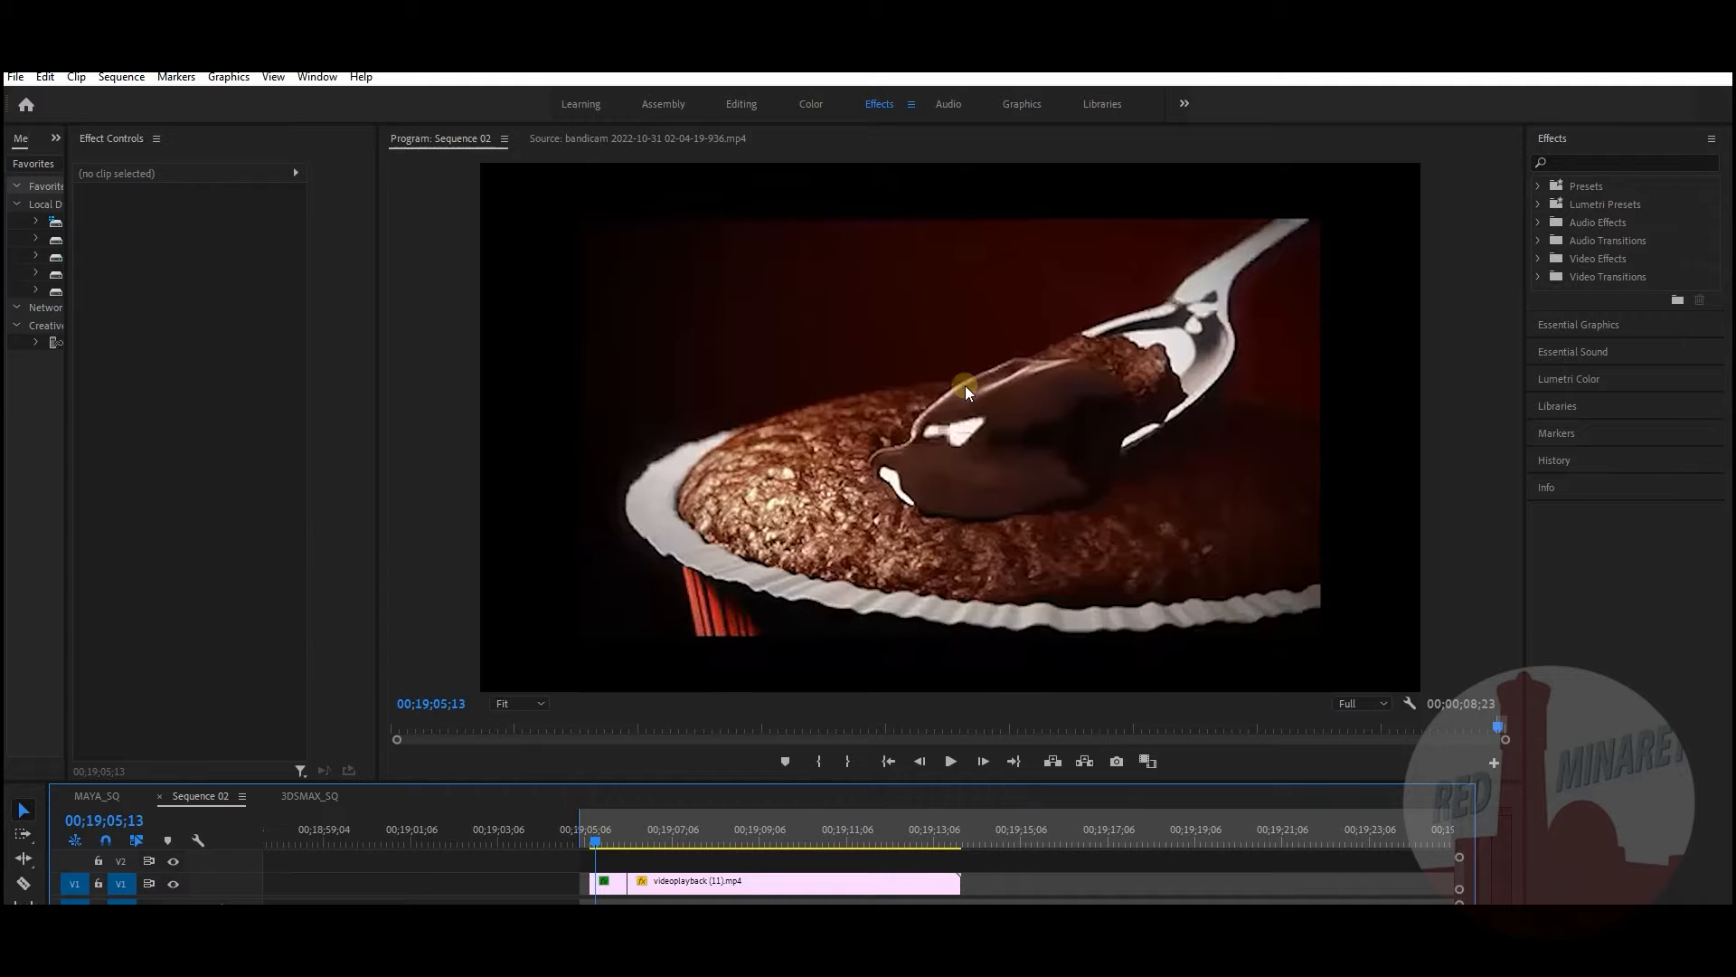
pyautogui.moveTo(595, 841); pyautogui.dragTo(605, 844)
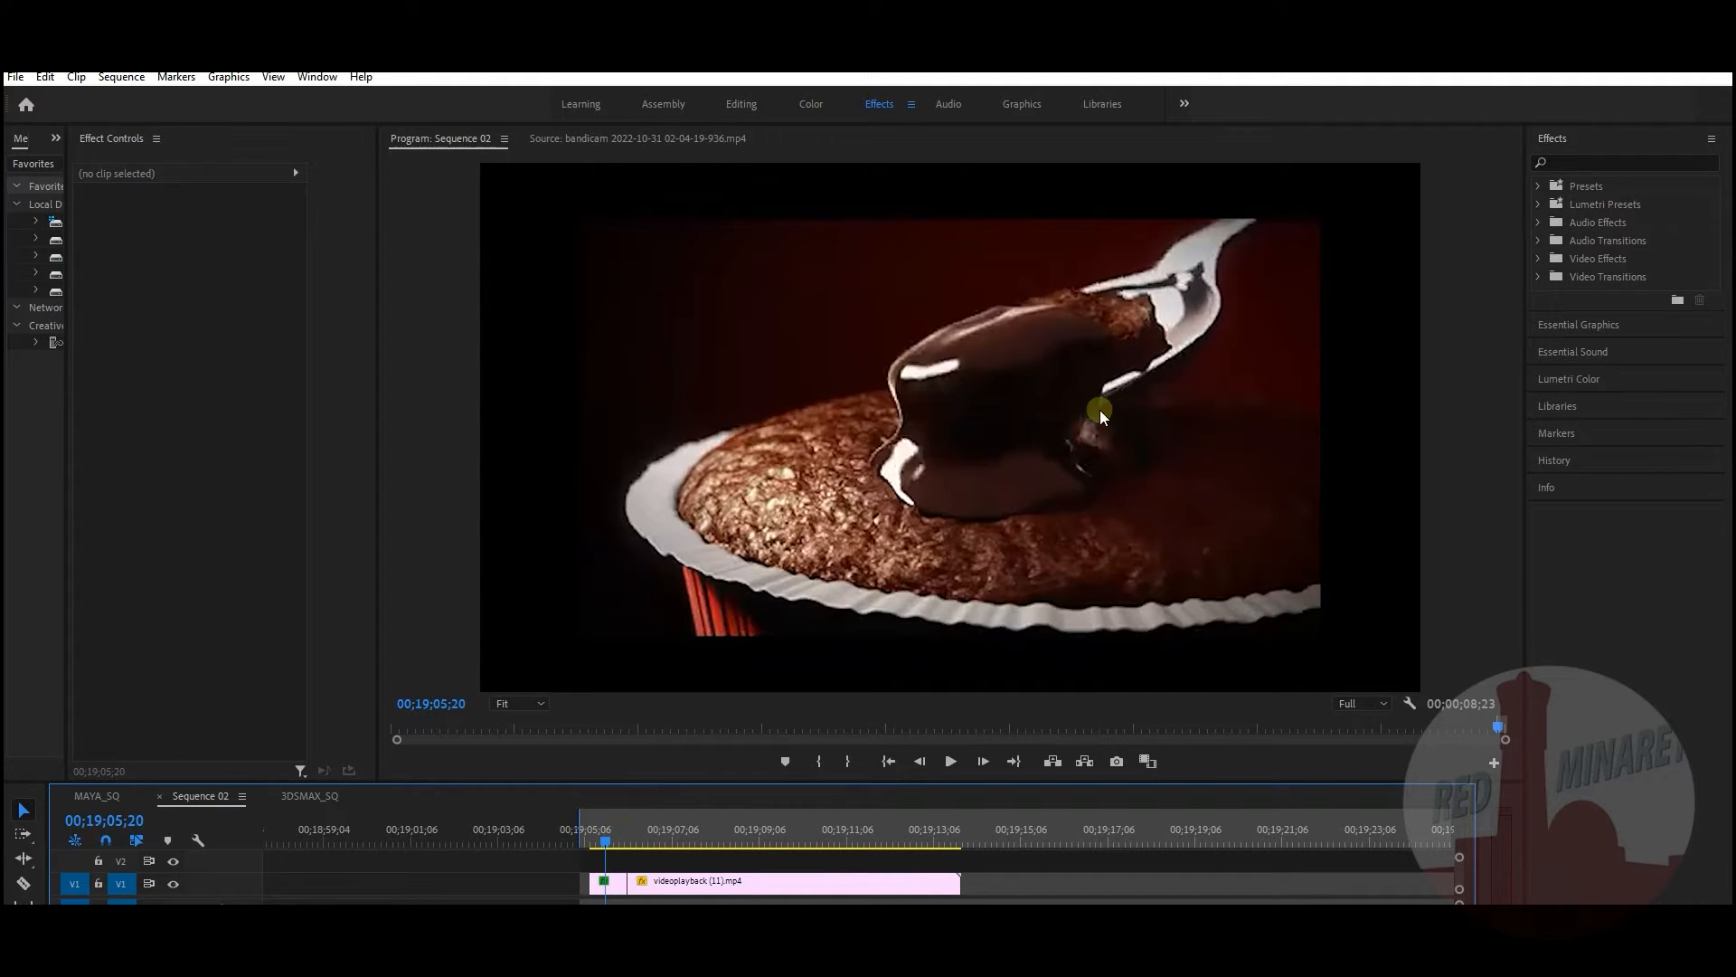
pyautogui.moveTo(390, 973)
pyautogui.click(683, 896)
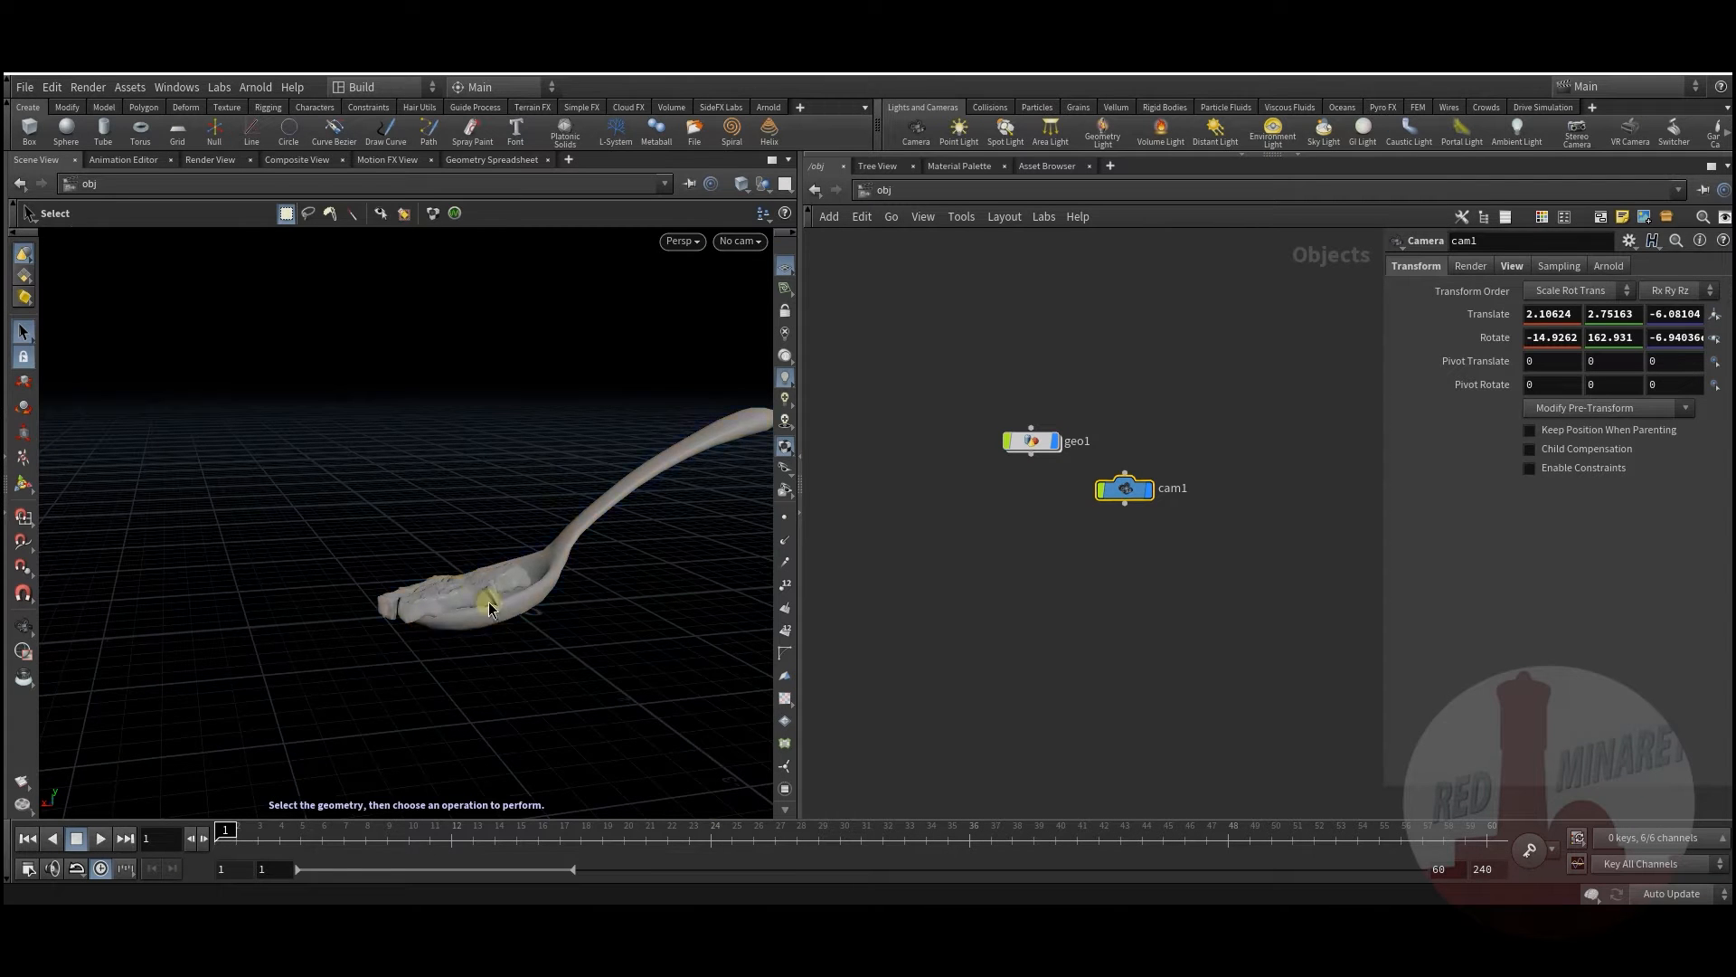
pyautogui.press('Escape')
pyautogui.moveTo(473, 600); pyautogui.dragTo(522, 617)
pyautogui.press('s')
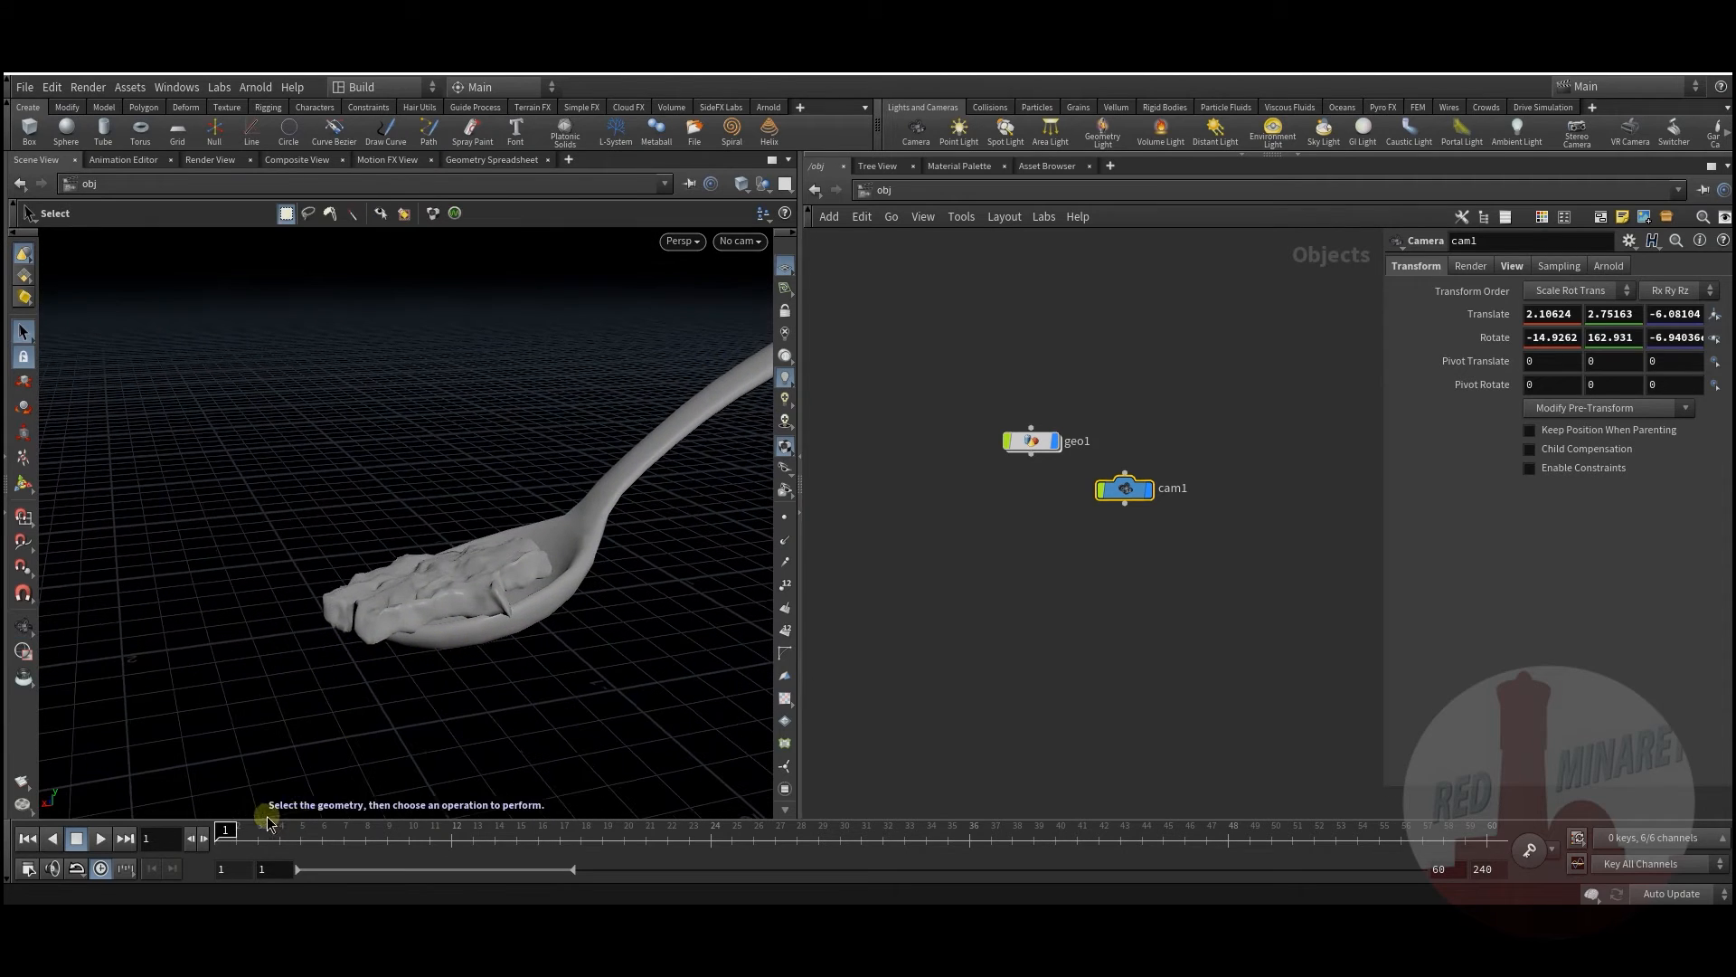
pyautogui.moveTo(232, 826); pyautogui.dragTo(646, 826)
pyautogui.press('Escape')
pyautogui.moveTo(562, 554); pyautogui.dragTo(525, 619)
pyautogui.moveTo(313, 837); pyautogui.dragTo(279, 826)
pyautogui.press('Escape')
pyautogui.moveTo(467, 654); pyautogui.dragTo(470, 579)
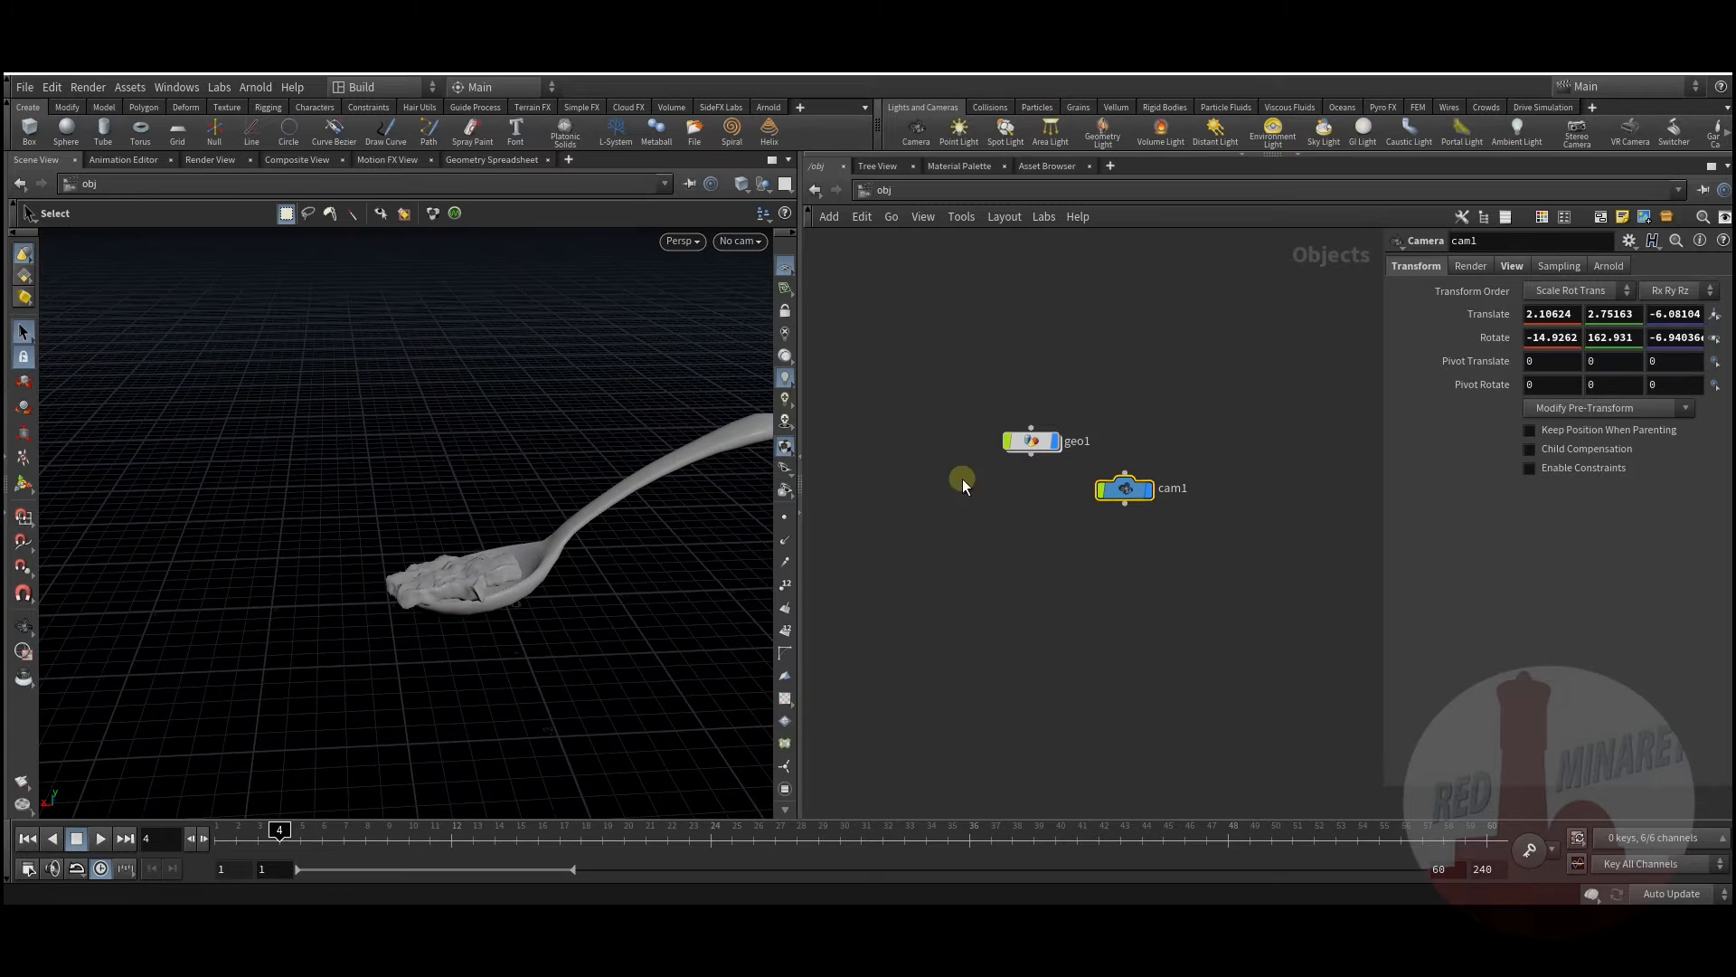
# Step: Inside geo1, add a grid1 floor node and wire its output onward
pyautogui.doubleClick(1035, 443)
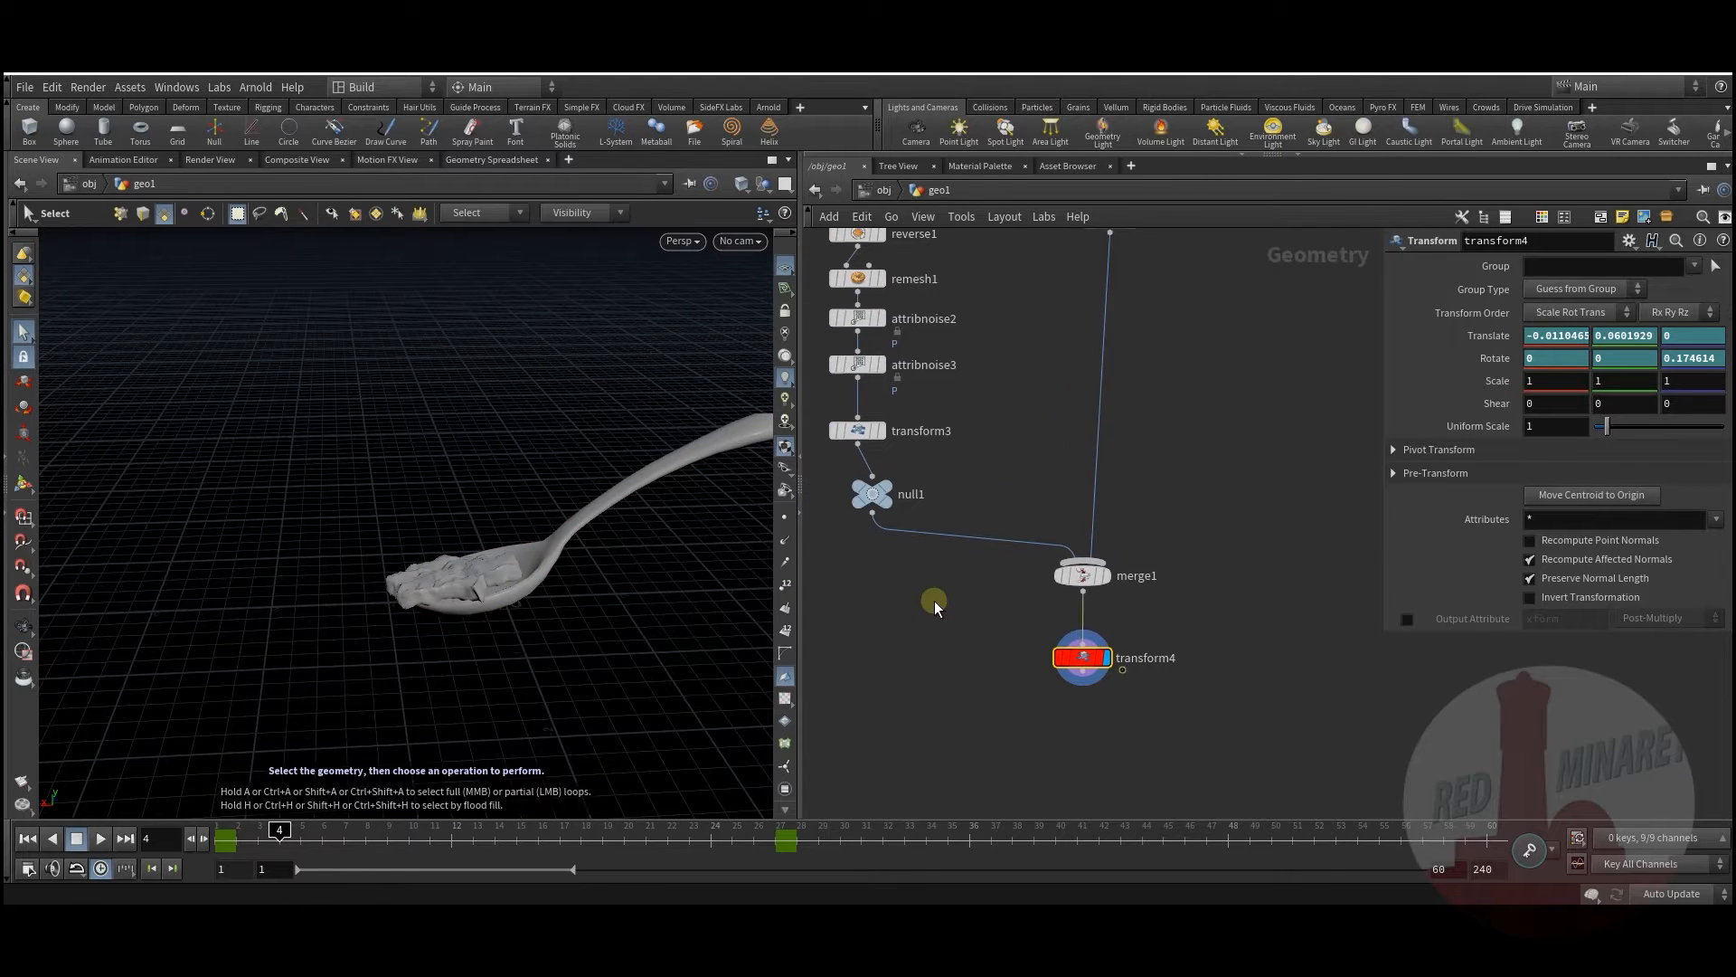
pyautogui.press('Tab')
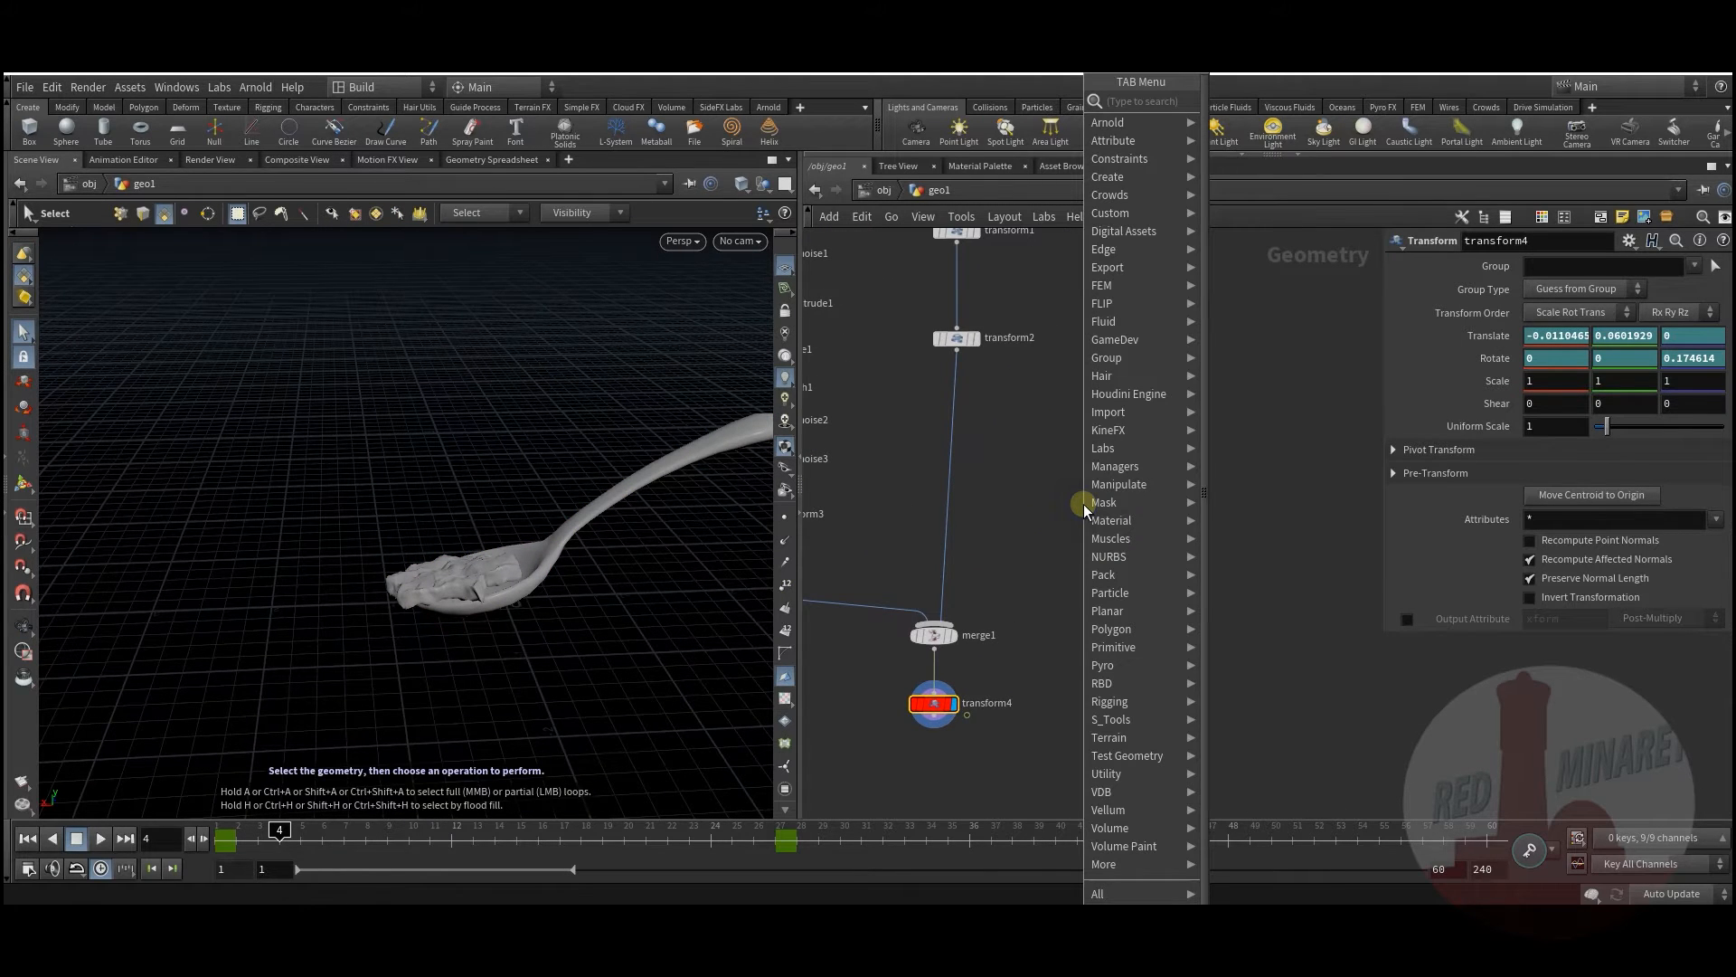
pyautogui.write('gr')
pyautogui.click(1251, 105)
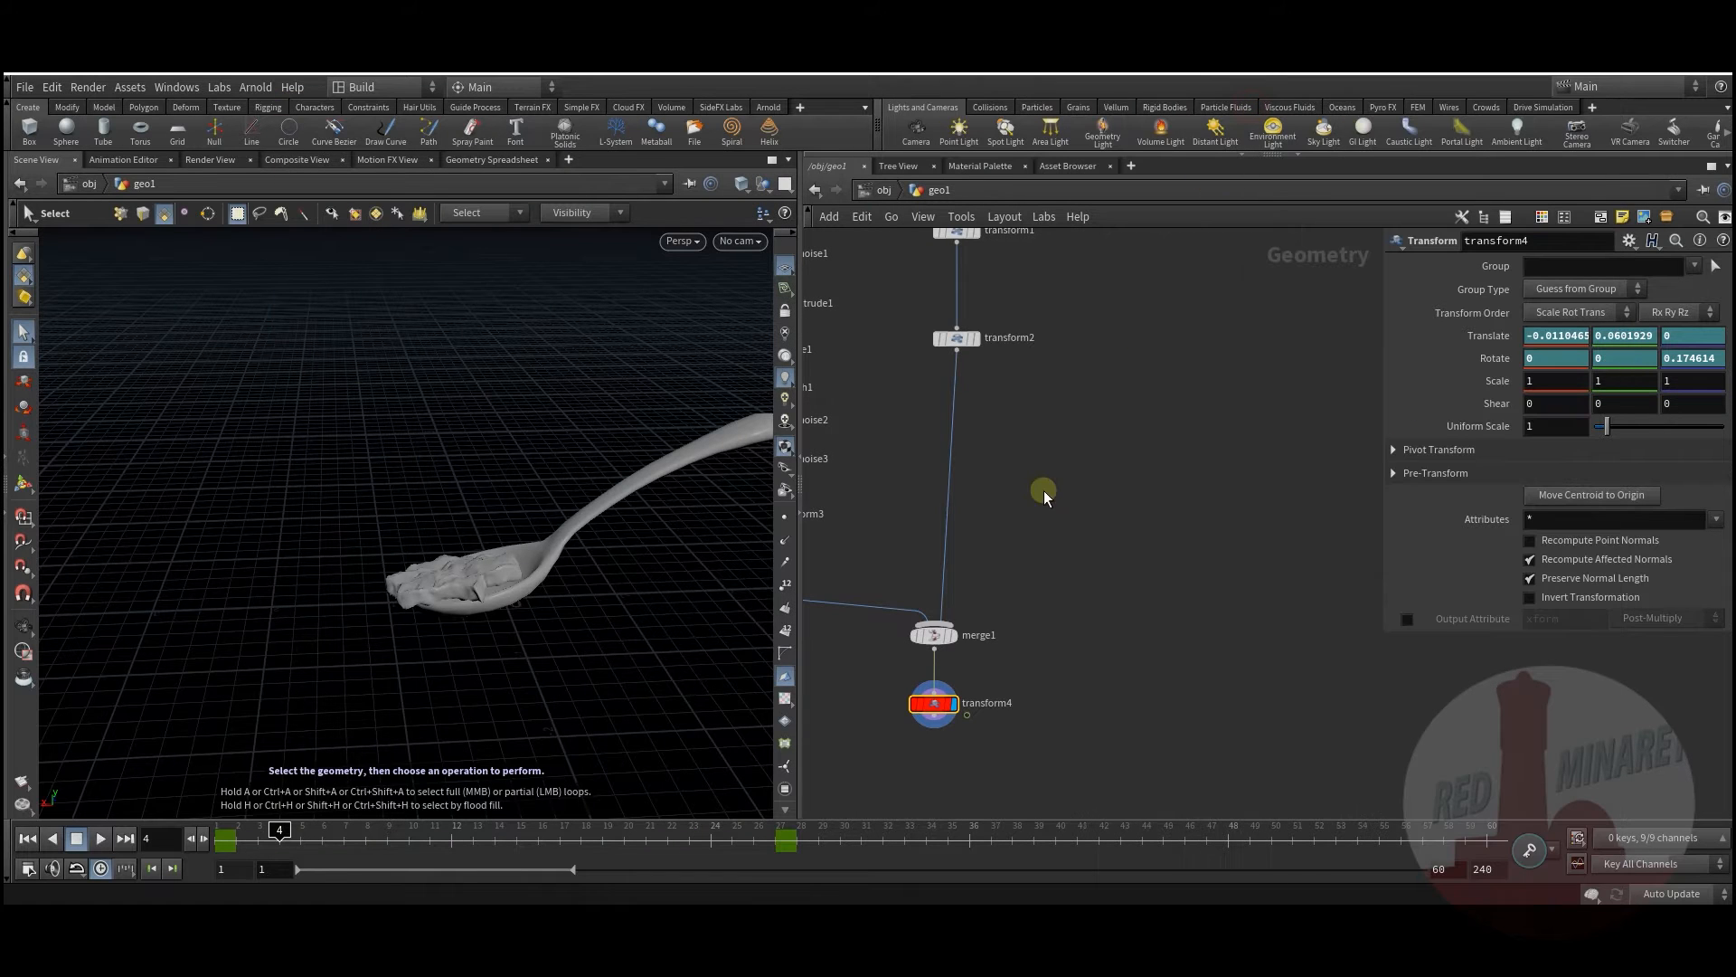
pyautogui.click(1065, 496)
pyautogui.moveTo(1057, 471); pyautogui.dragTo(1098, 535)
# Step: Add merge2 combining transform4 and grid1, and display it
pyautogui.keyDown('alt'); pyautogui.moveTo(534, 592); pyautogui.dragTo(453, 639); pyautogui.keyUp('alt')
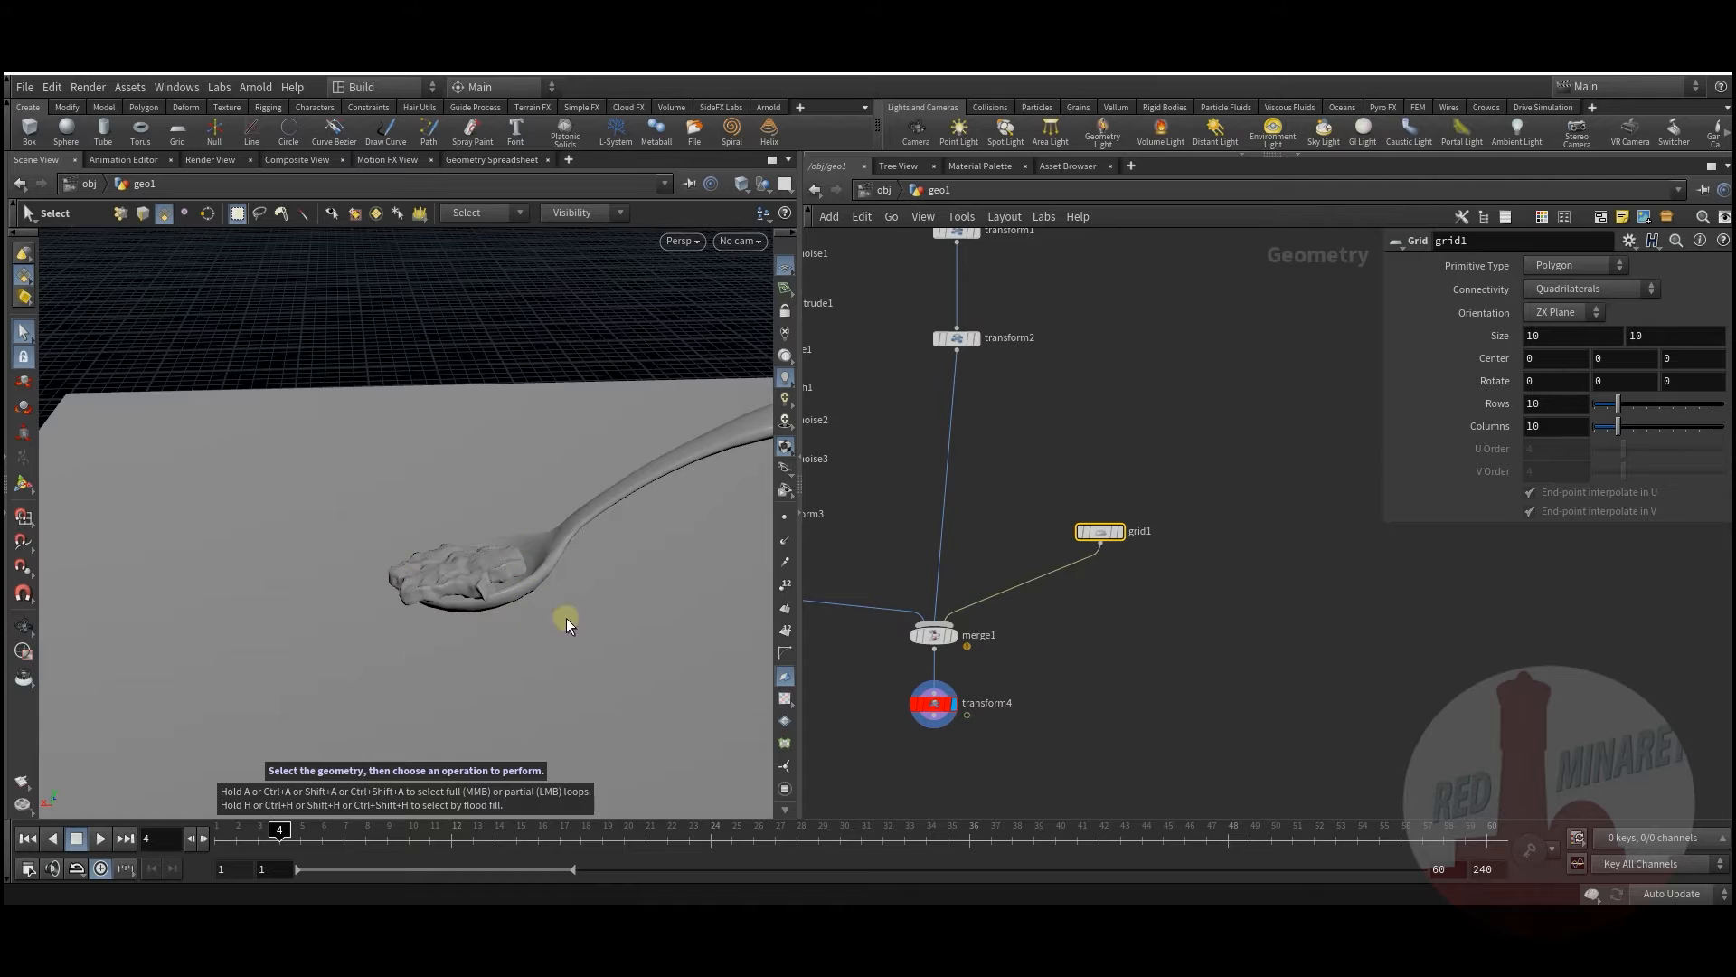
pyautogui.press('alt')
pyautogui.moveTo(479, 638)
pyautogui.keyDown('alt'); pyautogui.mouseDown()
pyautogui.moveTo(364, 612)
pyautogui.moveTo(485, 627)
pyautogui.moveTo(496, 647)
pyautogui.moveTo(480, 633)
pyautogui.mouseUp(); pyautogui.keyUp('alt')
pyautogui.moveTo(252, 842); pyautogui.dragTo(365, 839)
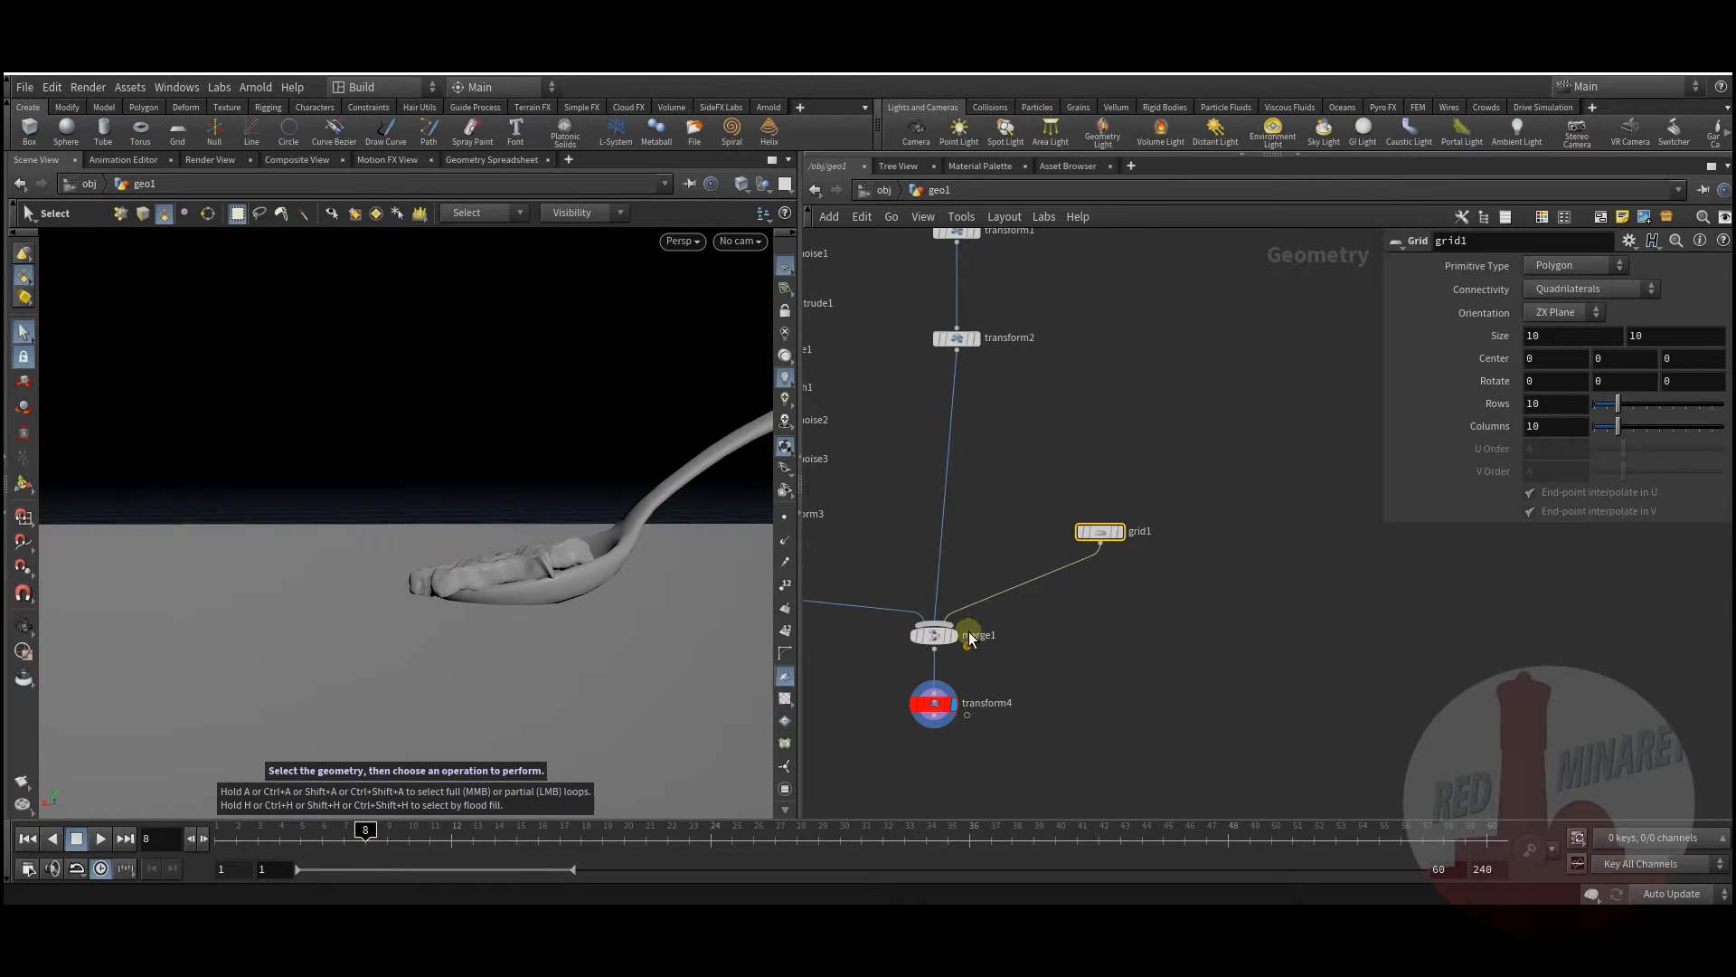
pyautogui.moveTo(1012, 679); pyautogui.dragTo(1042, 618, button='middle')
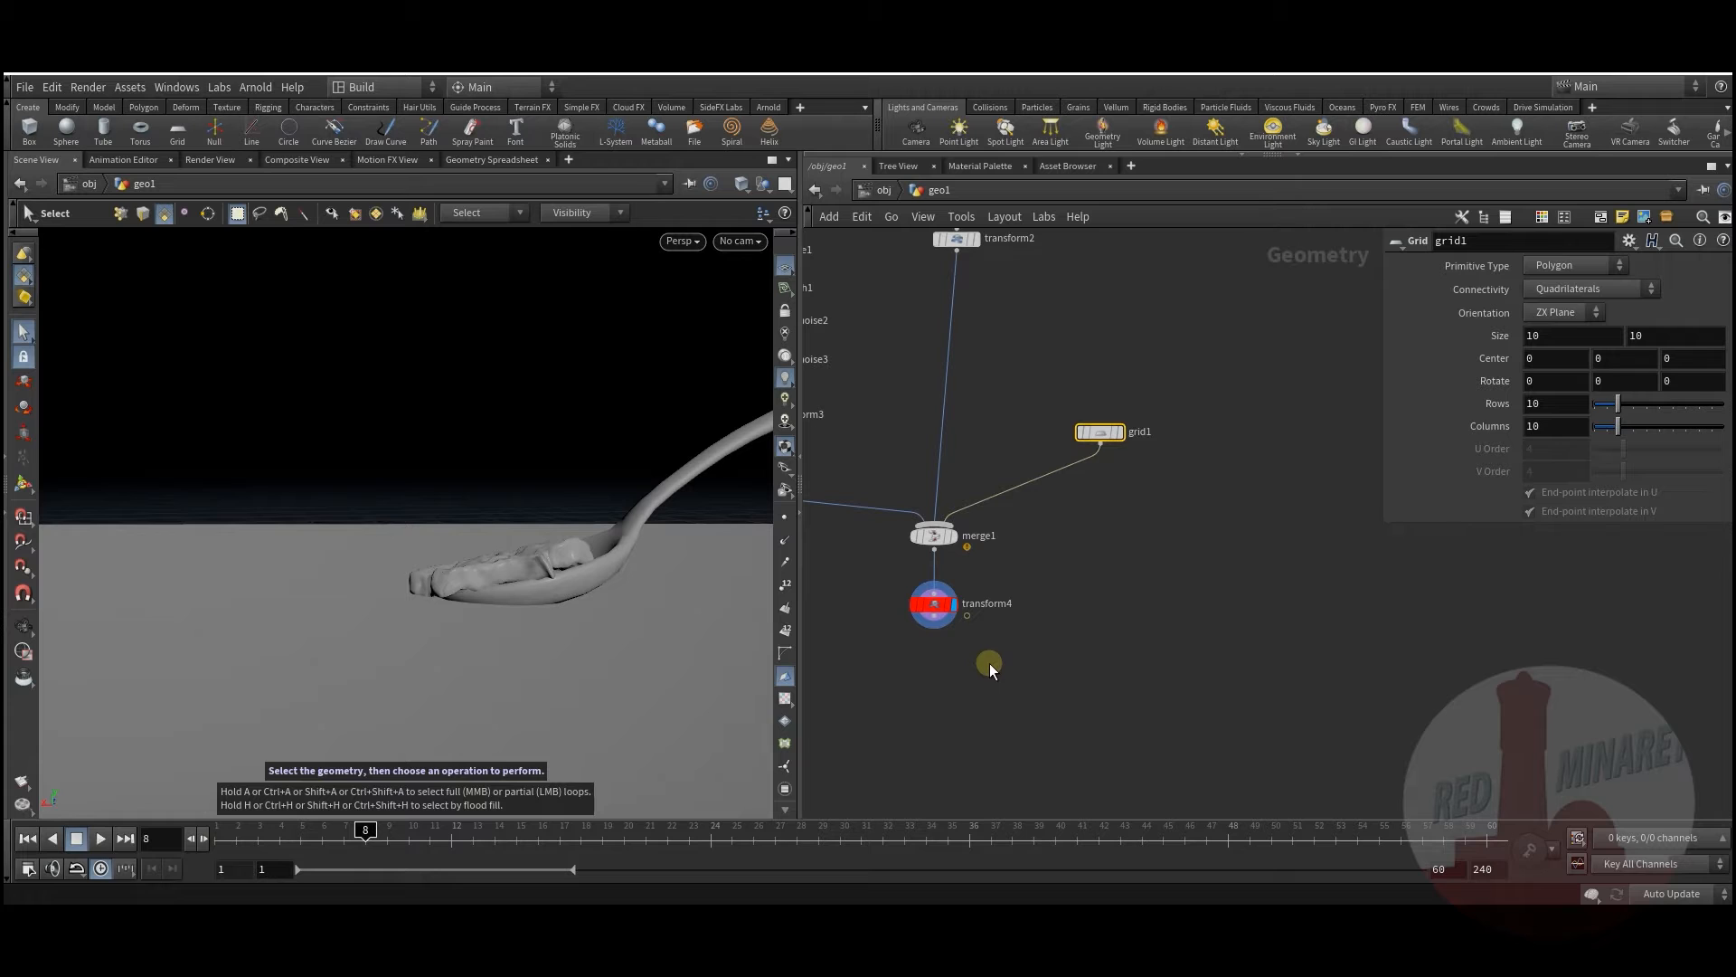
pyautogui.press('Tab')
pyautogui.write('mer')
pyautogui.click(1110, 105)
pyautogui.click(1033, 659)
pyautogui.moveTo(967, 616); pyautogui.dragTo(1037, 648)
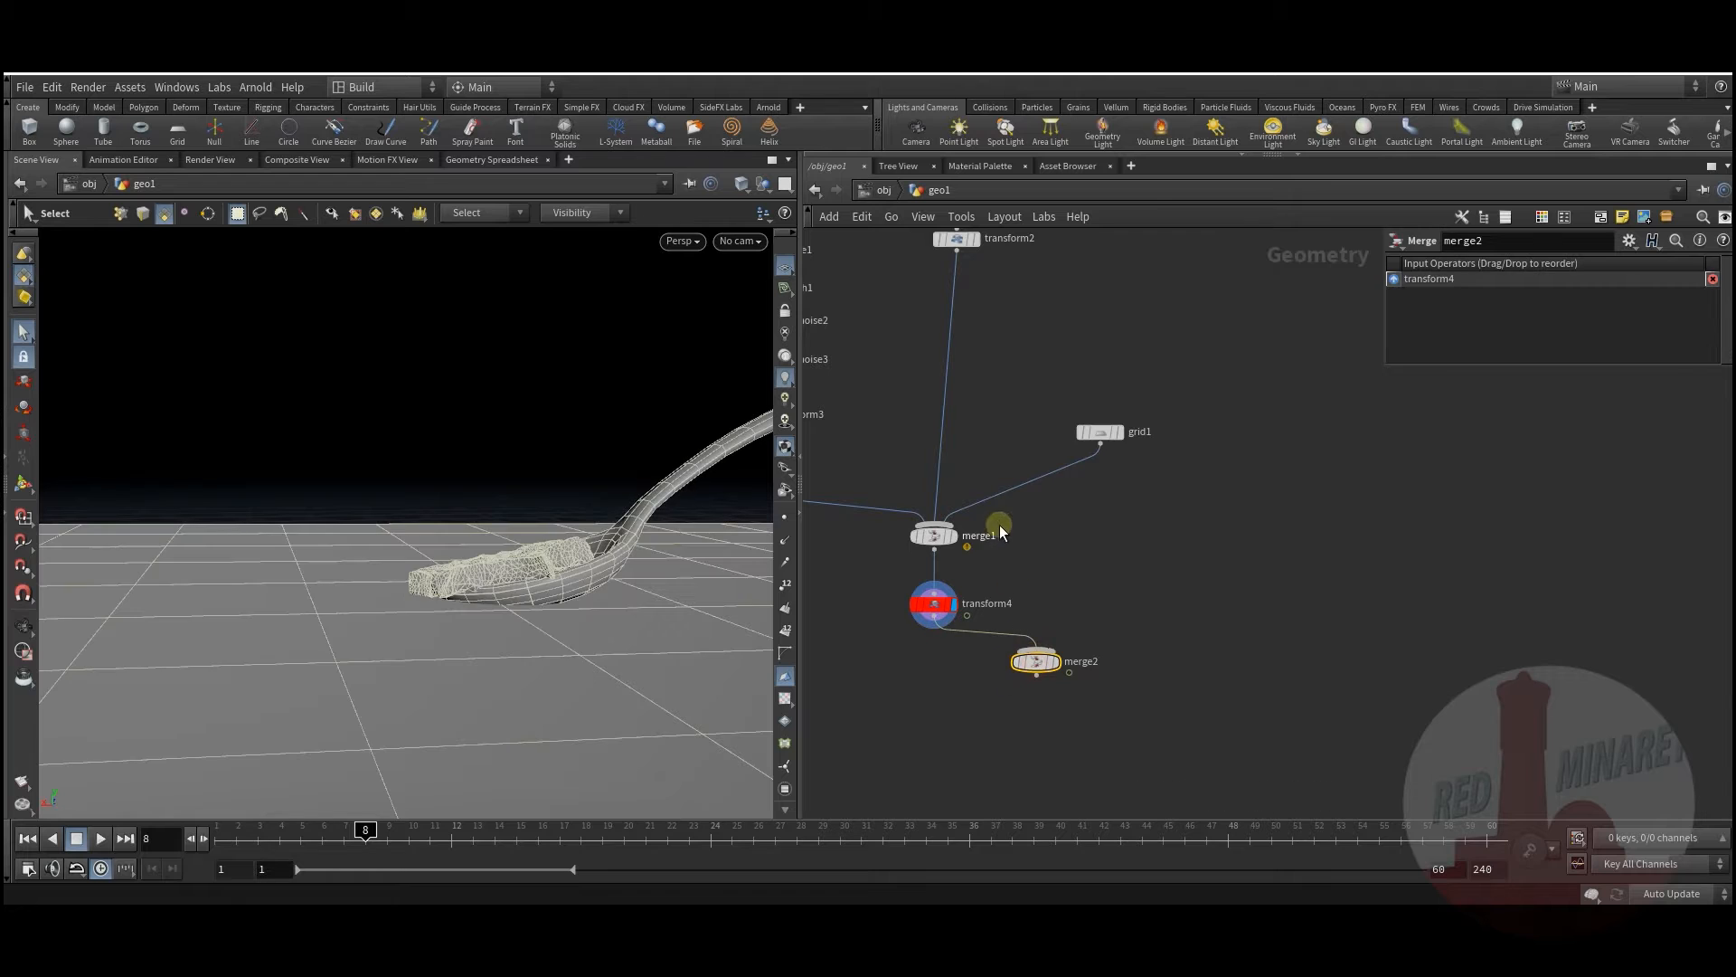
pyautogui.moveTo(1100, 443); pyautogui.dragTo(1049, 653)
pyautogui.click(1061, 642)
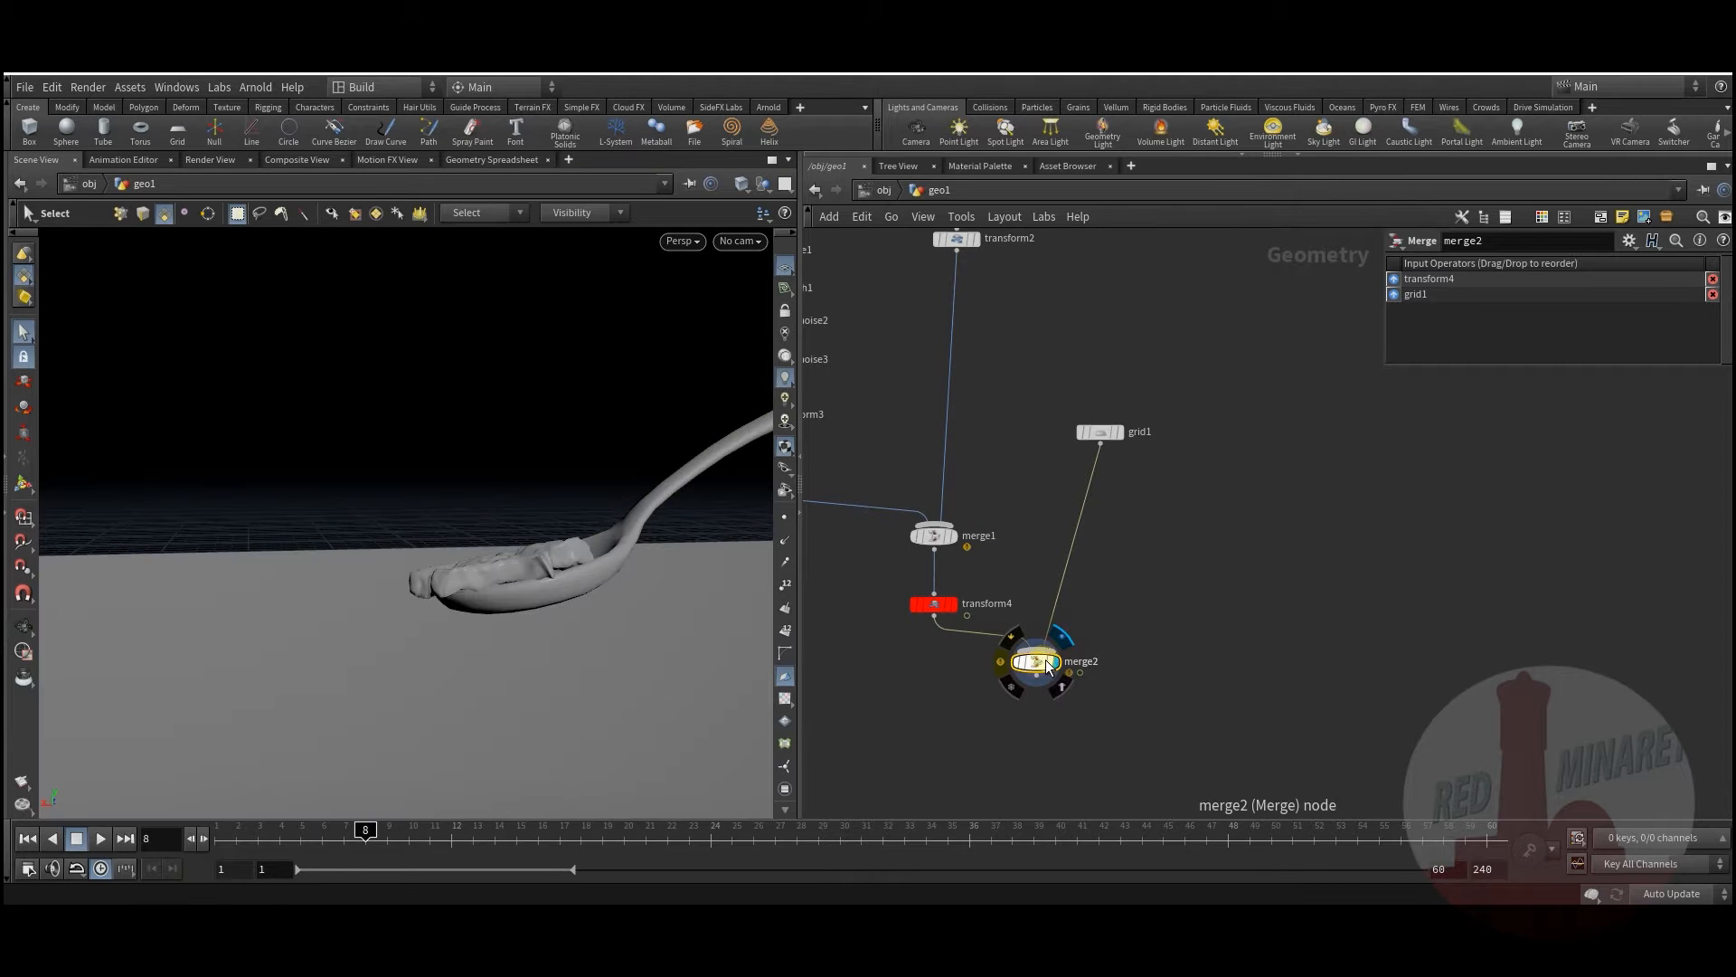
# Step: Tidy the network with merge2 under grid1, and raise the camera angle
pyautogui.moveTo(369, 837)
pyautogui.mouseDown()
pyautogui.moveTo(229, 842)
pyautogui.moveTo(601, 843)
pyautogui.moveTo(181, 845)
pyautogui.moveTo(494, 846)
pyautogui.moveTo(225, 845)
pyautogui.mouseUp()
pyautogui.moveTo(1049, 687); pyautogui.dragTo(1099, 634, button='middle')
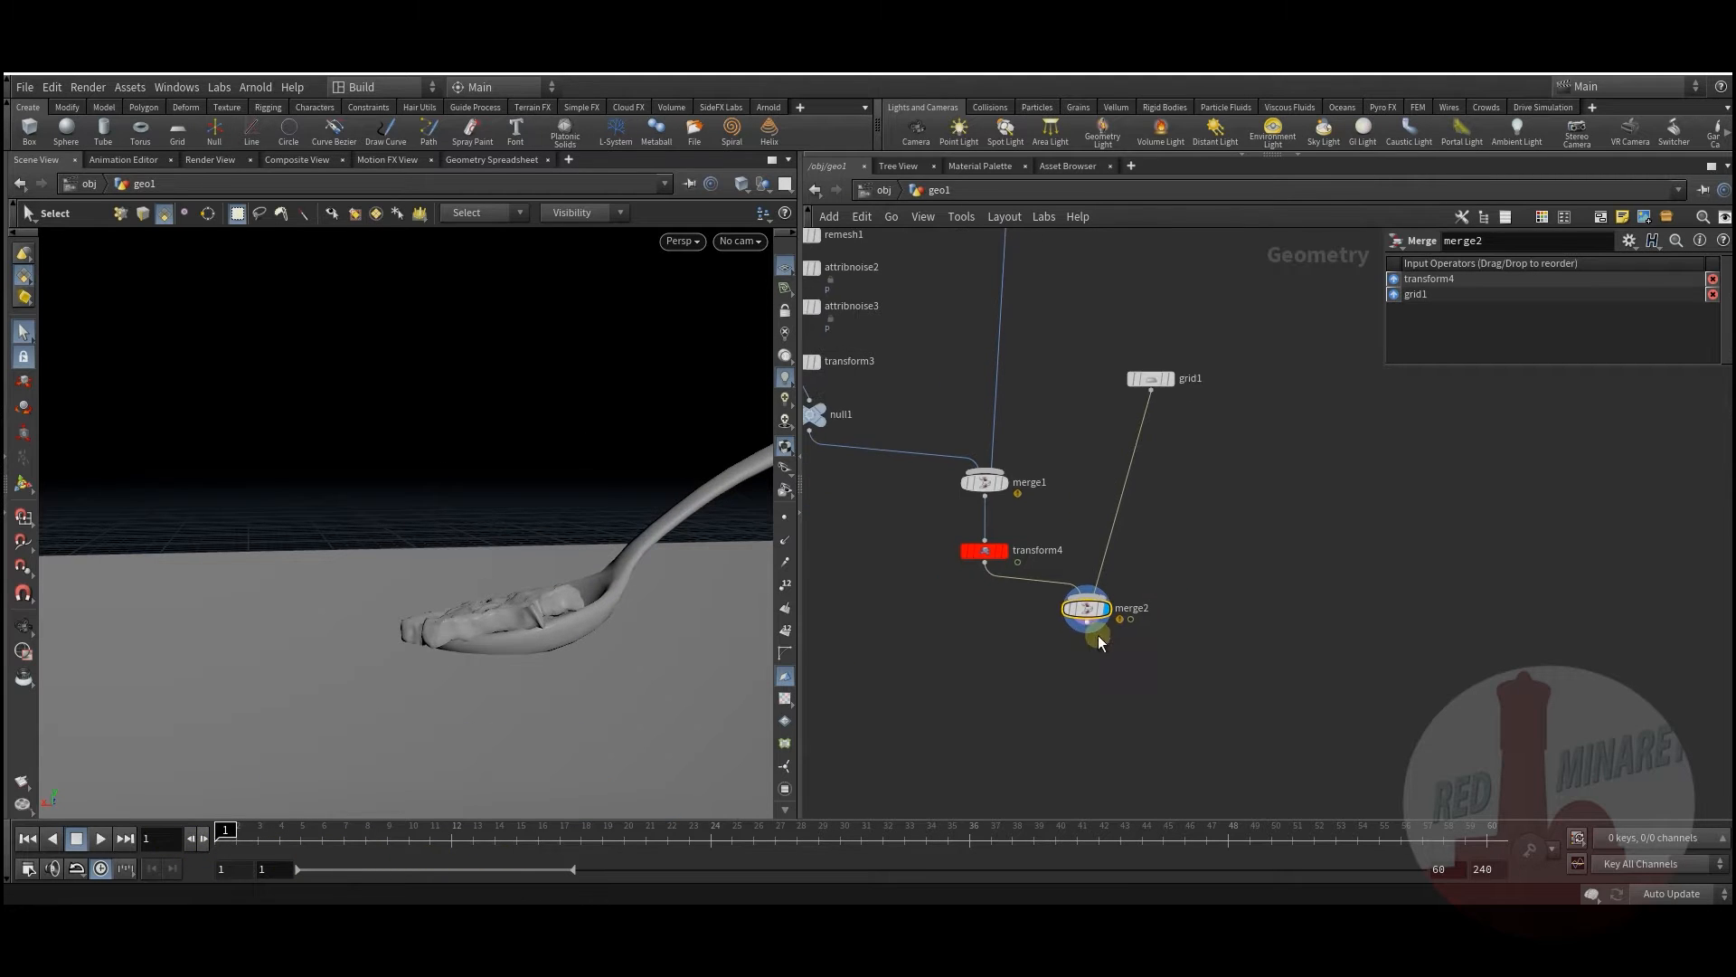
pyautogui.moveTo(1086, 609); pyautogui.dragTo(1166, 628)
pyautogui.moveTo(969, 606); pyautogui.dragTo(997, 681, button='middle')
pyautogui.moveTo(871, 708); pyautogui.dragTo(933, 704, button='middle')
pyautogui.keyDown('alt'); pyautogui.moveTo(457, 663); pyautogui.dragTo(483, 590); pyautogui.keyUp('alt')
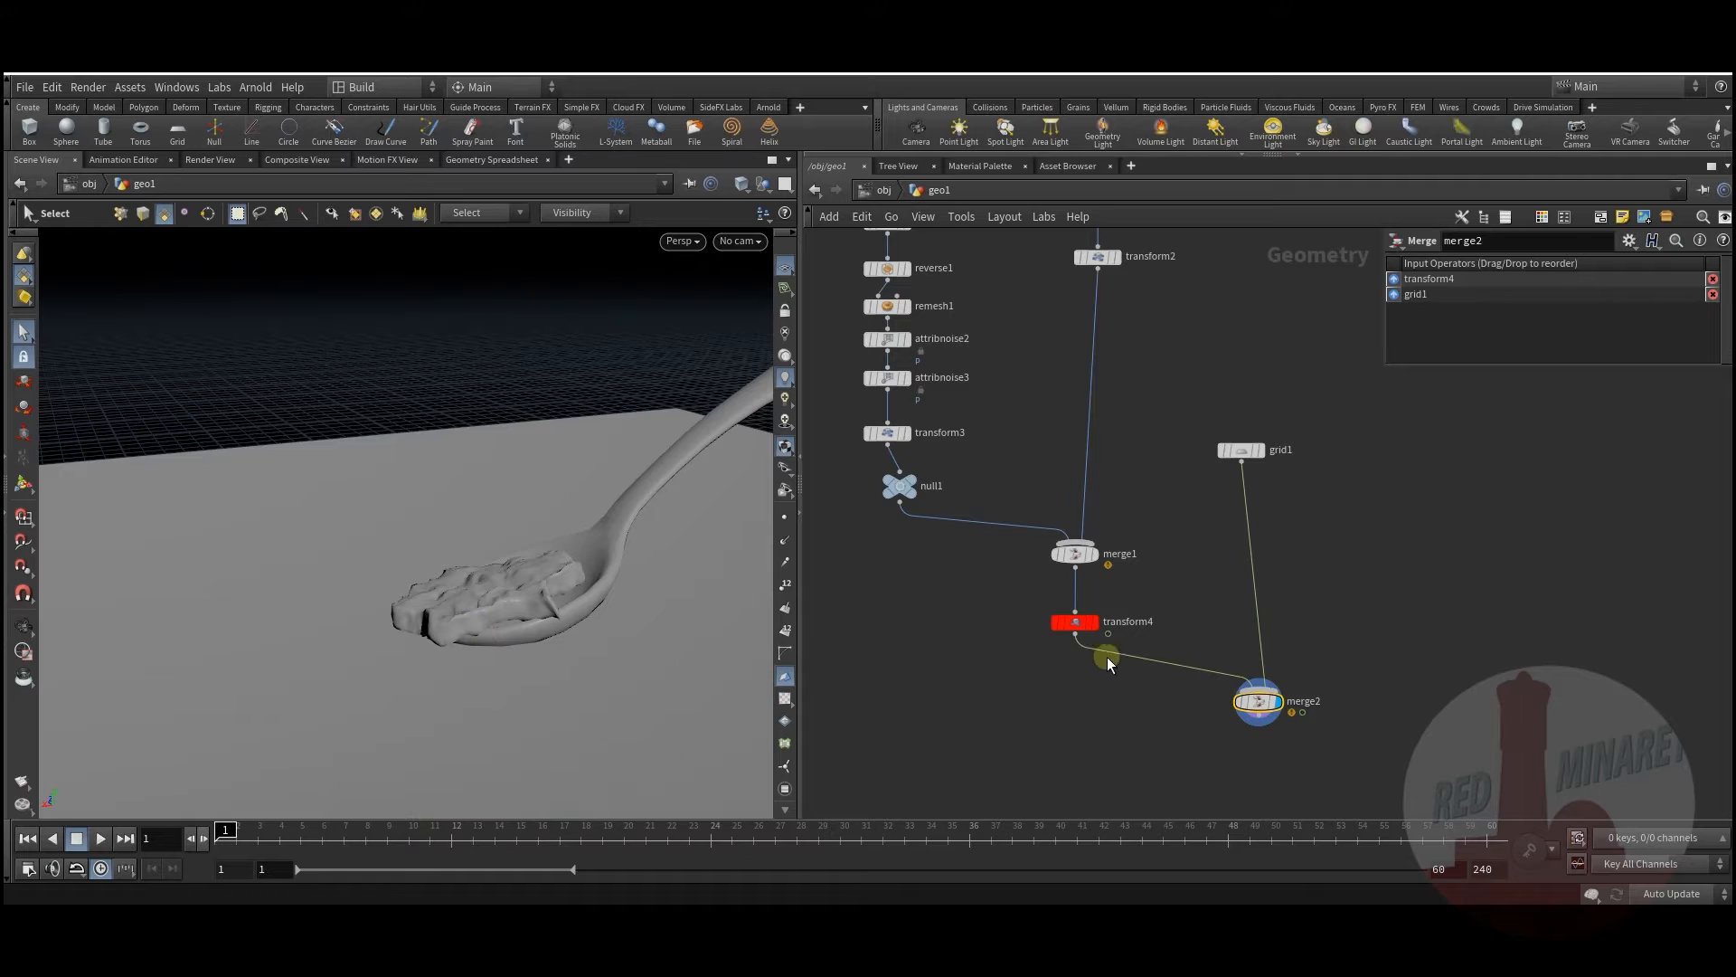
# Step: Add an unconnected scatter1 node to the geo1 network
pyautogui.moveTo(973, 604); pyautogui.dragTo(1019, 579, button='middle')
pyautogui.moveTo(1056, 655); pyautogui.dragTo(1076, 584, button='middle')
pyautogui.moveTo(1086, 513)
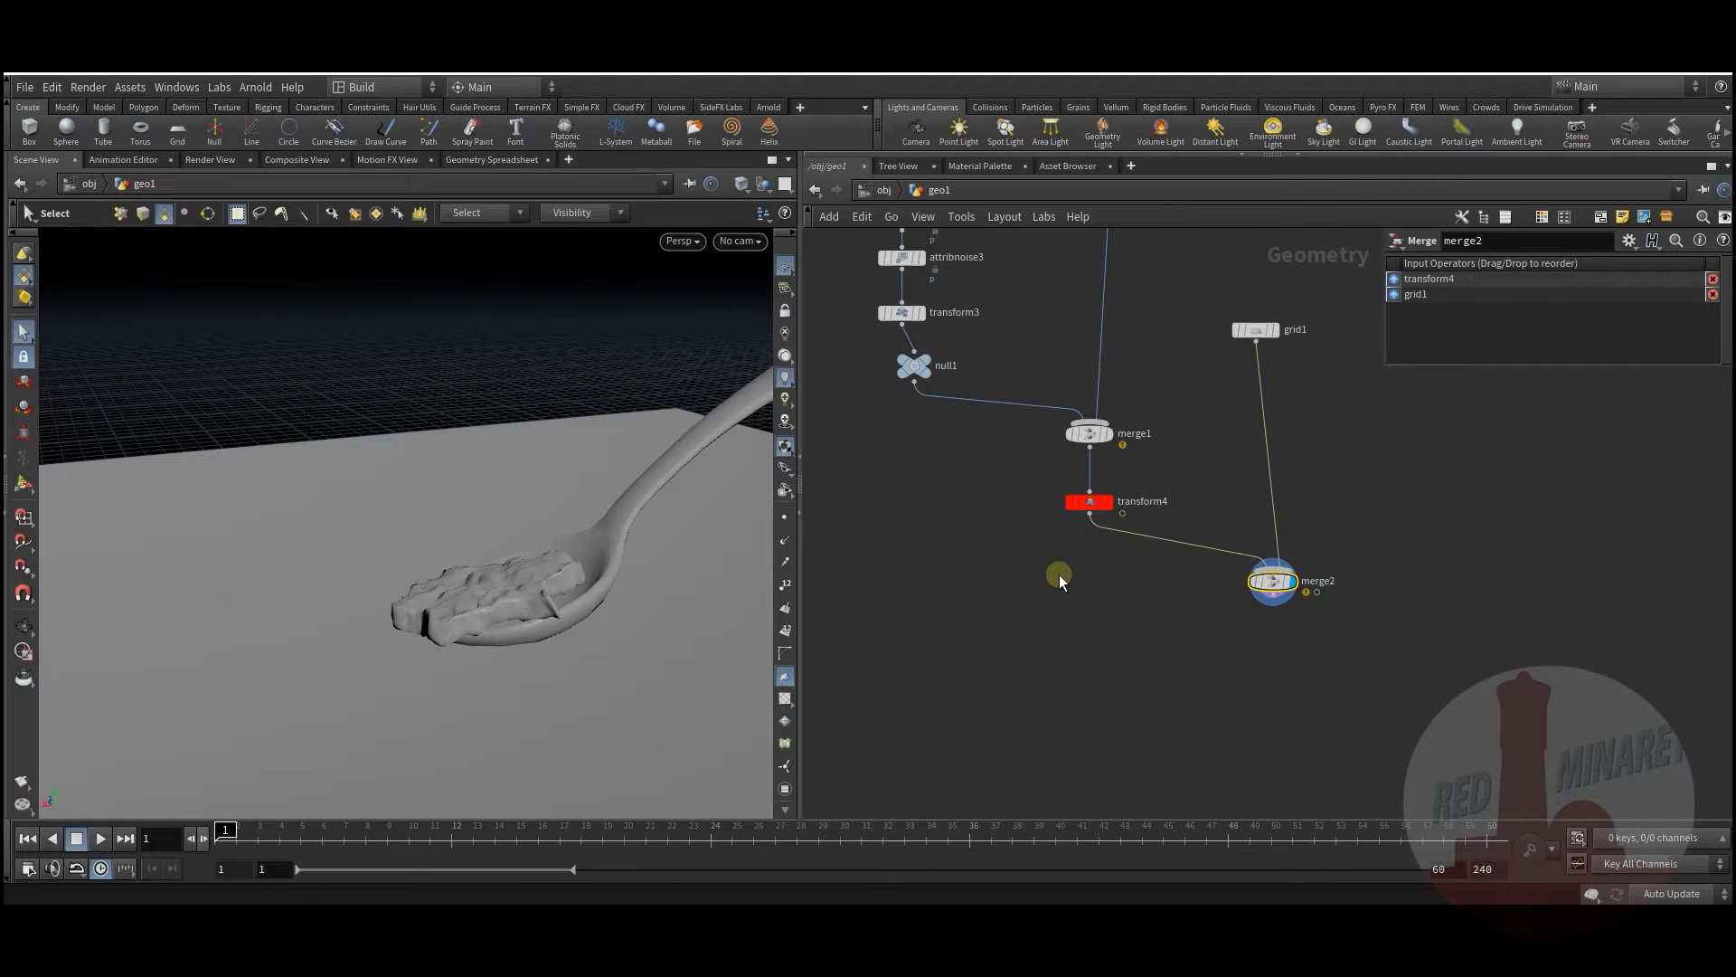
pyautogui.moveTo(1055, 593); pyautogui.dragTo(1042, 590, button='middle')
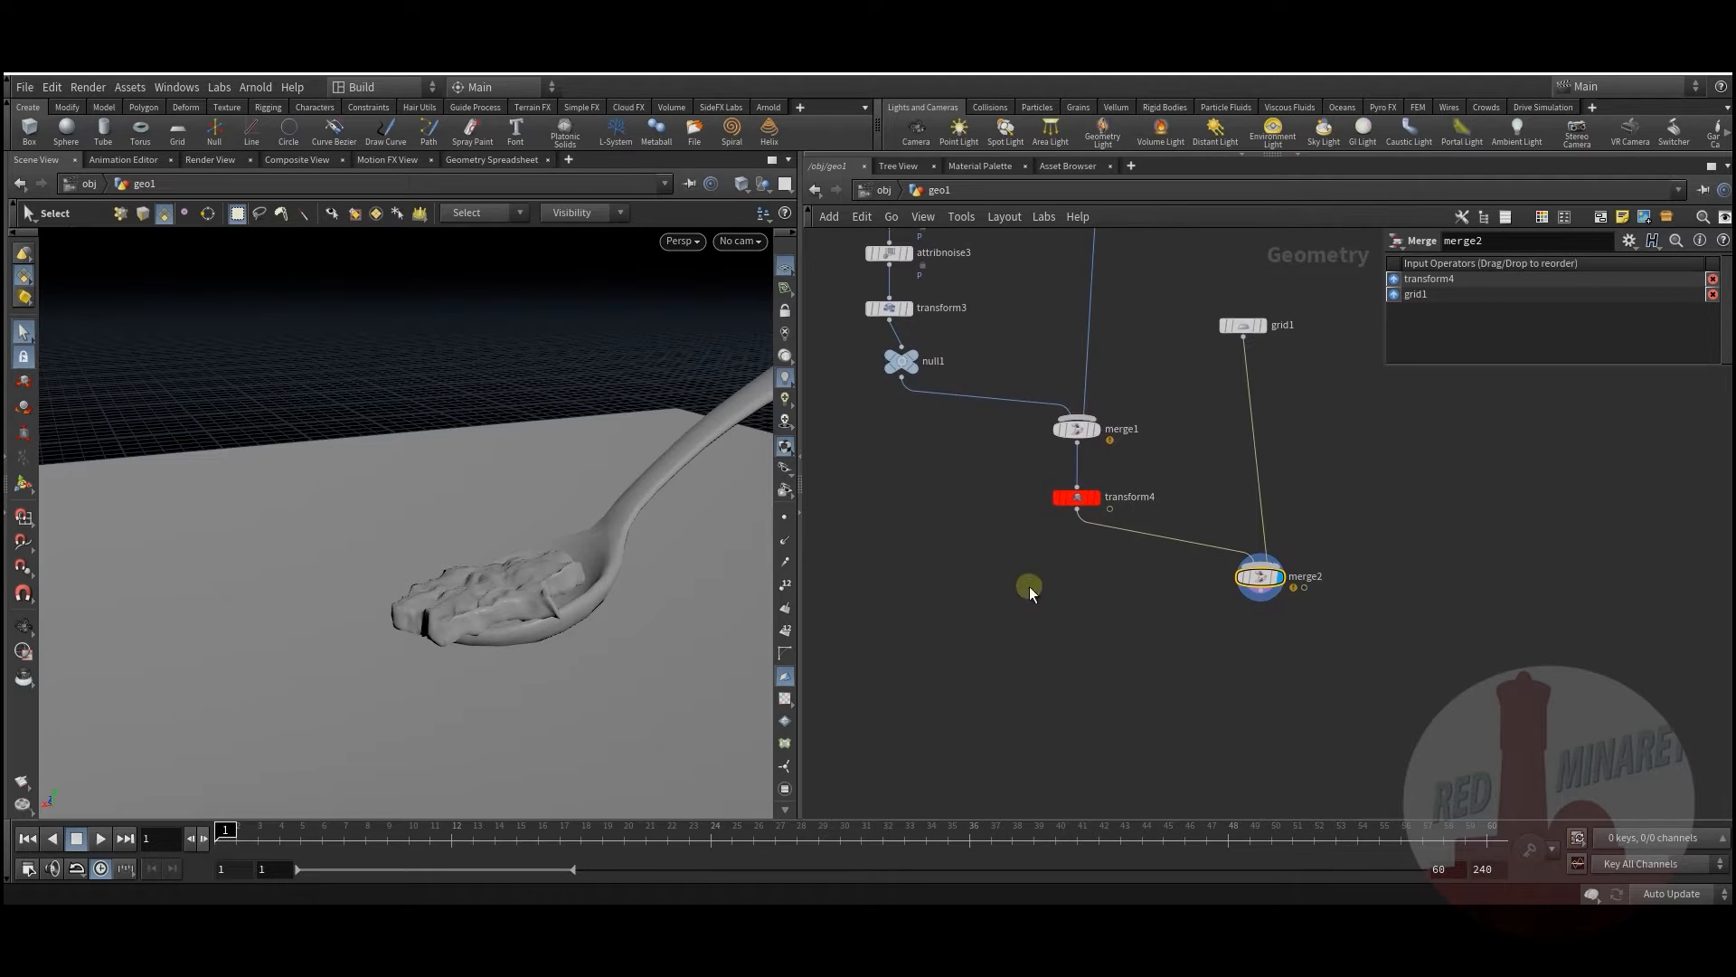
pyautogui.moveTo(927, 550); pyautogui.dragTo(943, 537, button='middle')
pyautogui.press('Tab')
pyautogui.write('sca')
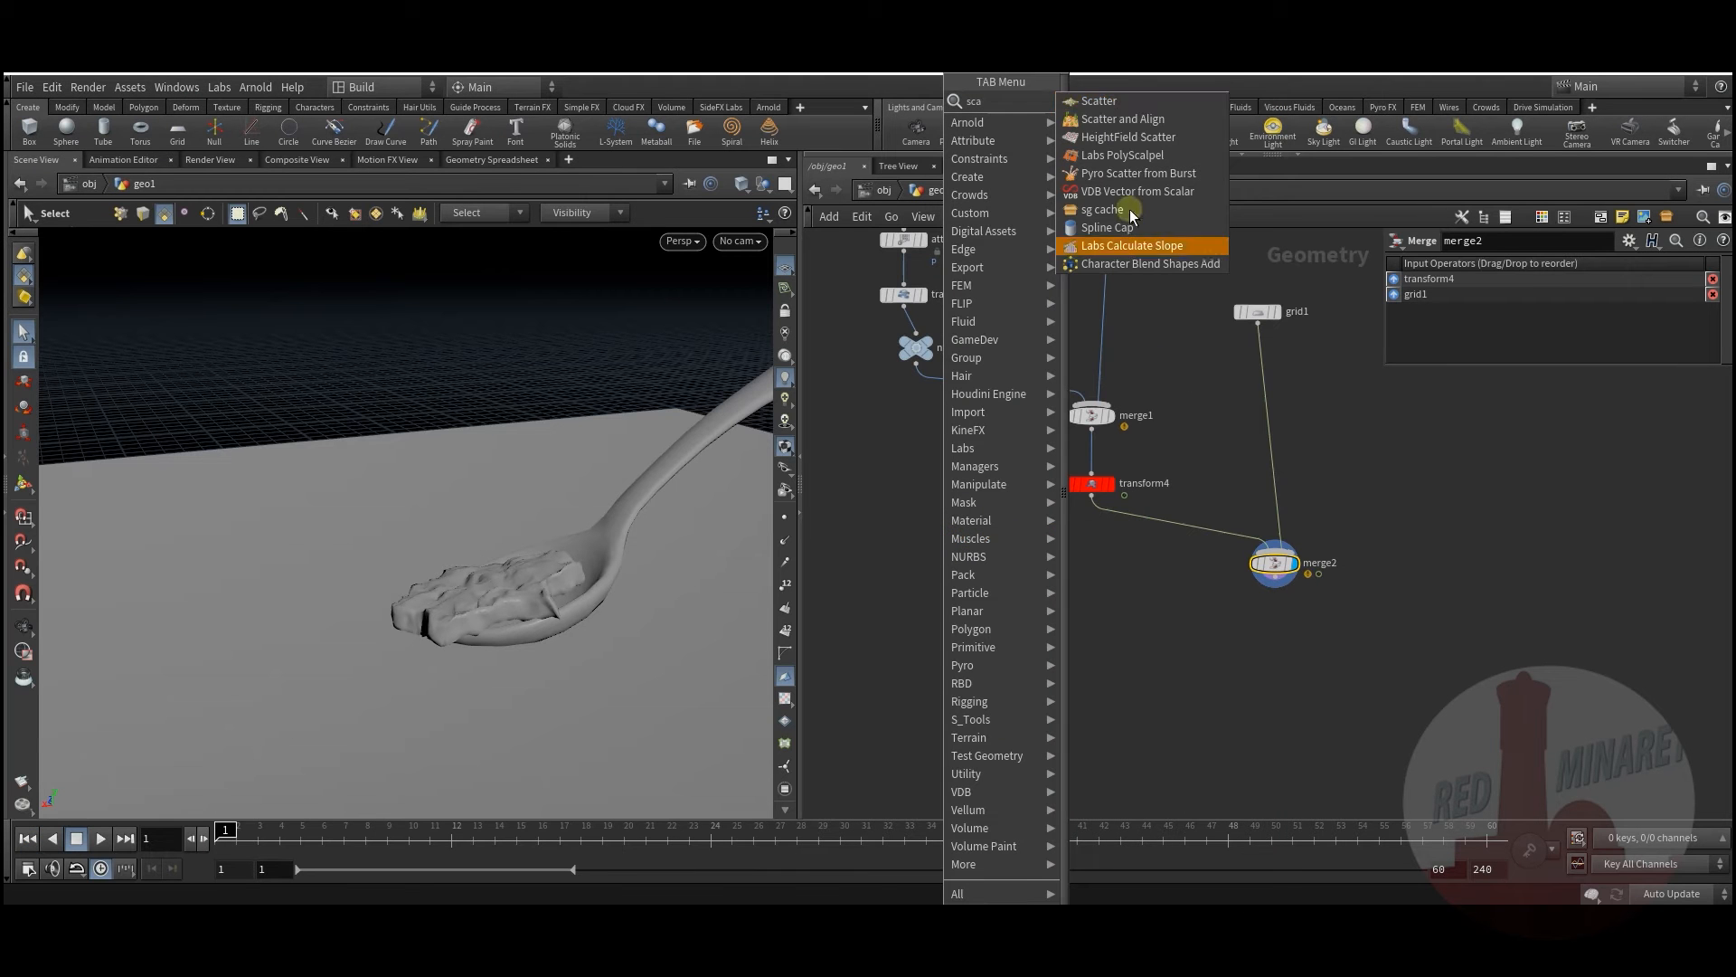
pyautogui.click(1103, 101)
pyautogui.click(985, 576)
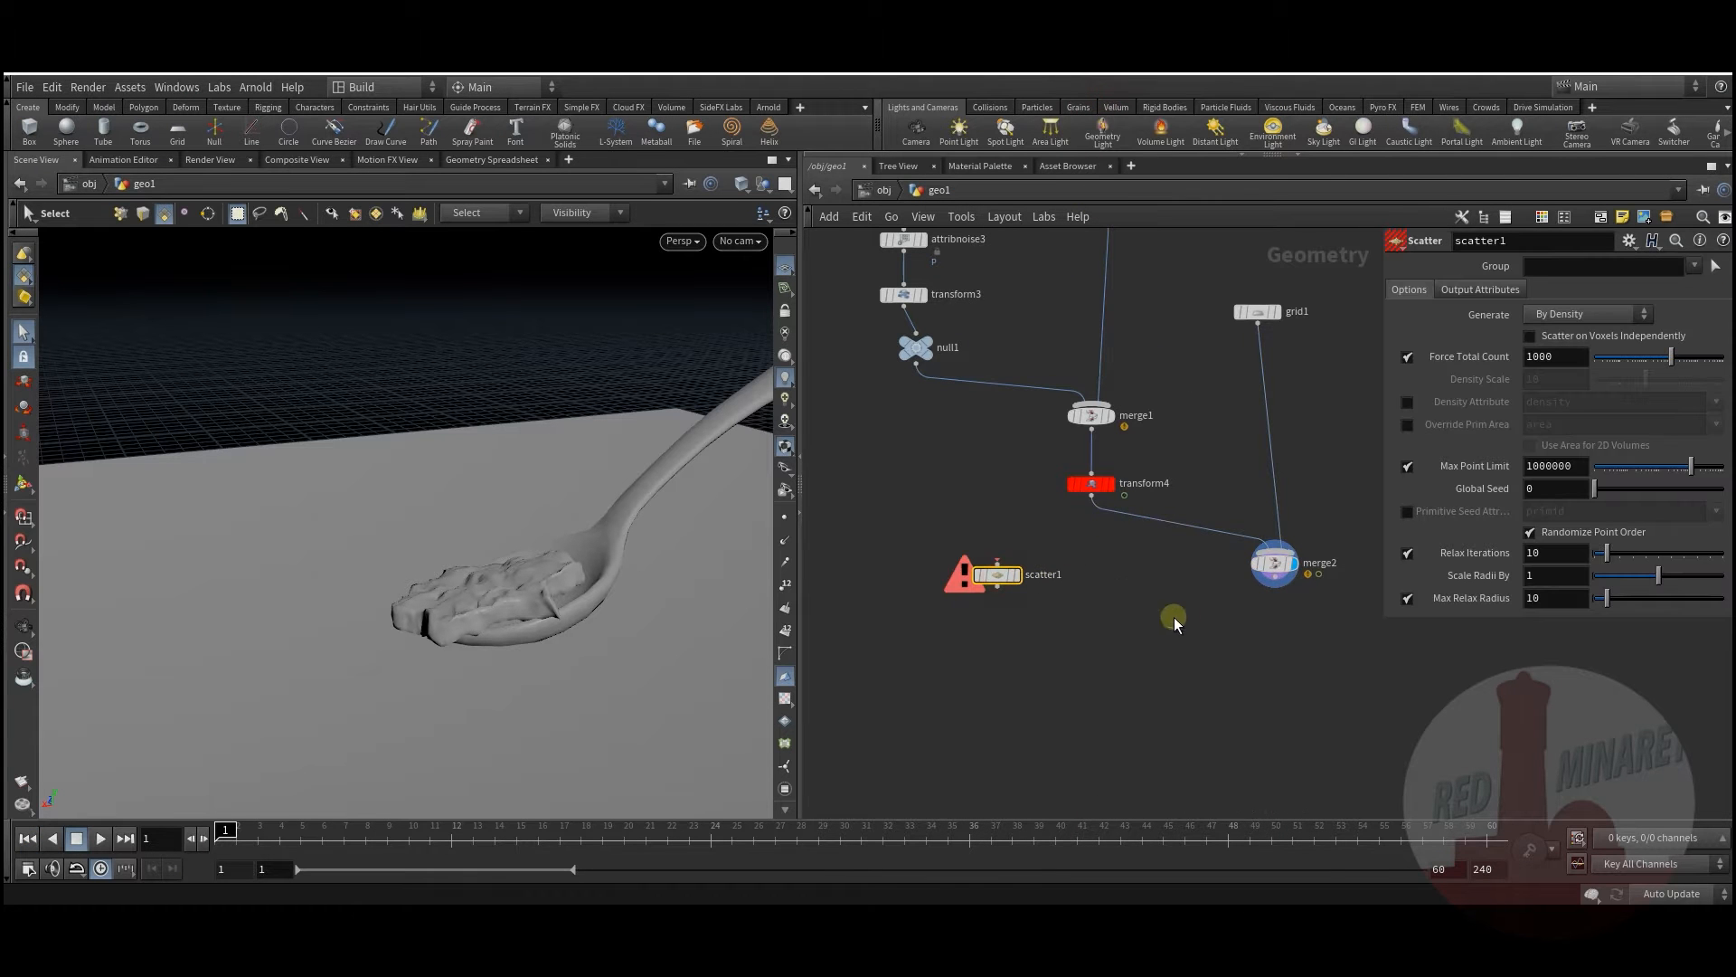
# Step: Move grid1 lower, display it alone, and use Flat Wire Shaded viewport shading
pyautogui.moveTo(1136, 378); pyautogui.dragTo(1157, 503)
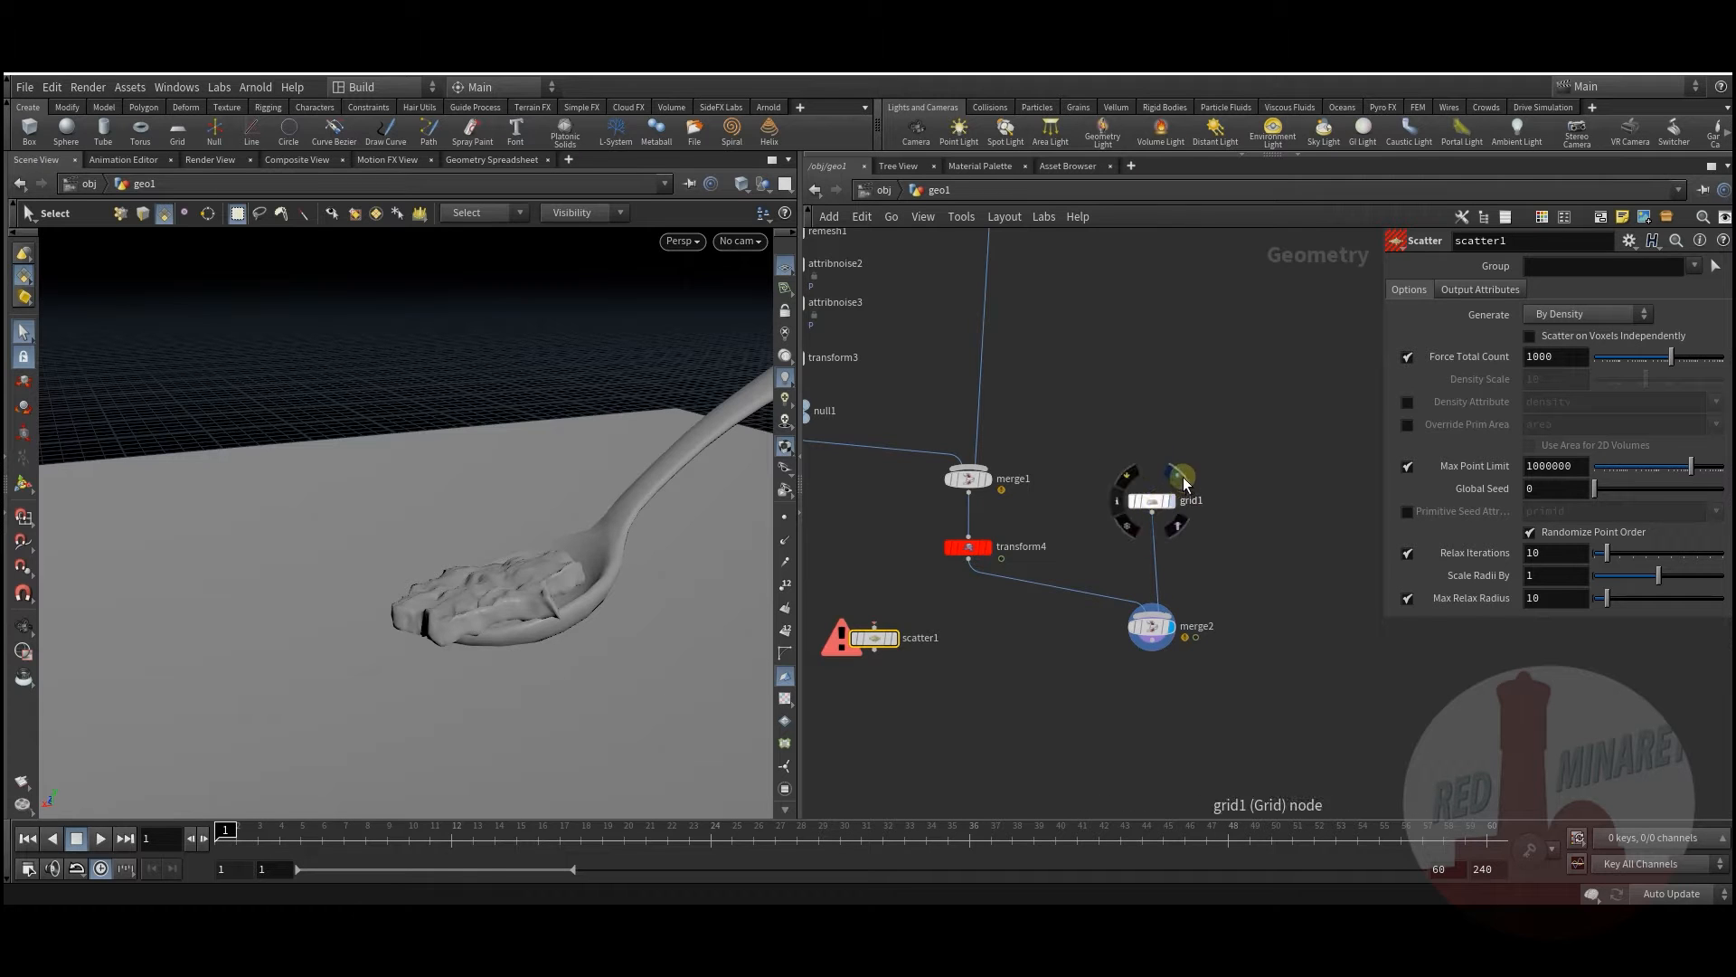
pyautogui.click(1178, 476)
pyautogui.click(1155, 503)
pyautogui.click(741, 184)
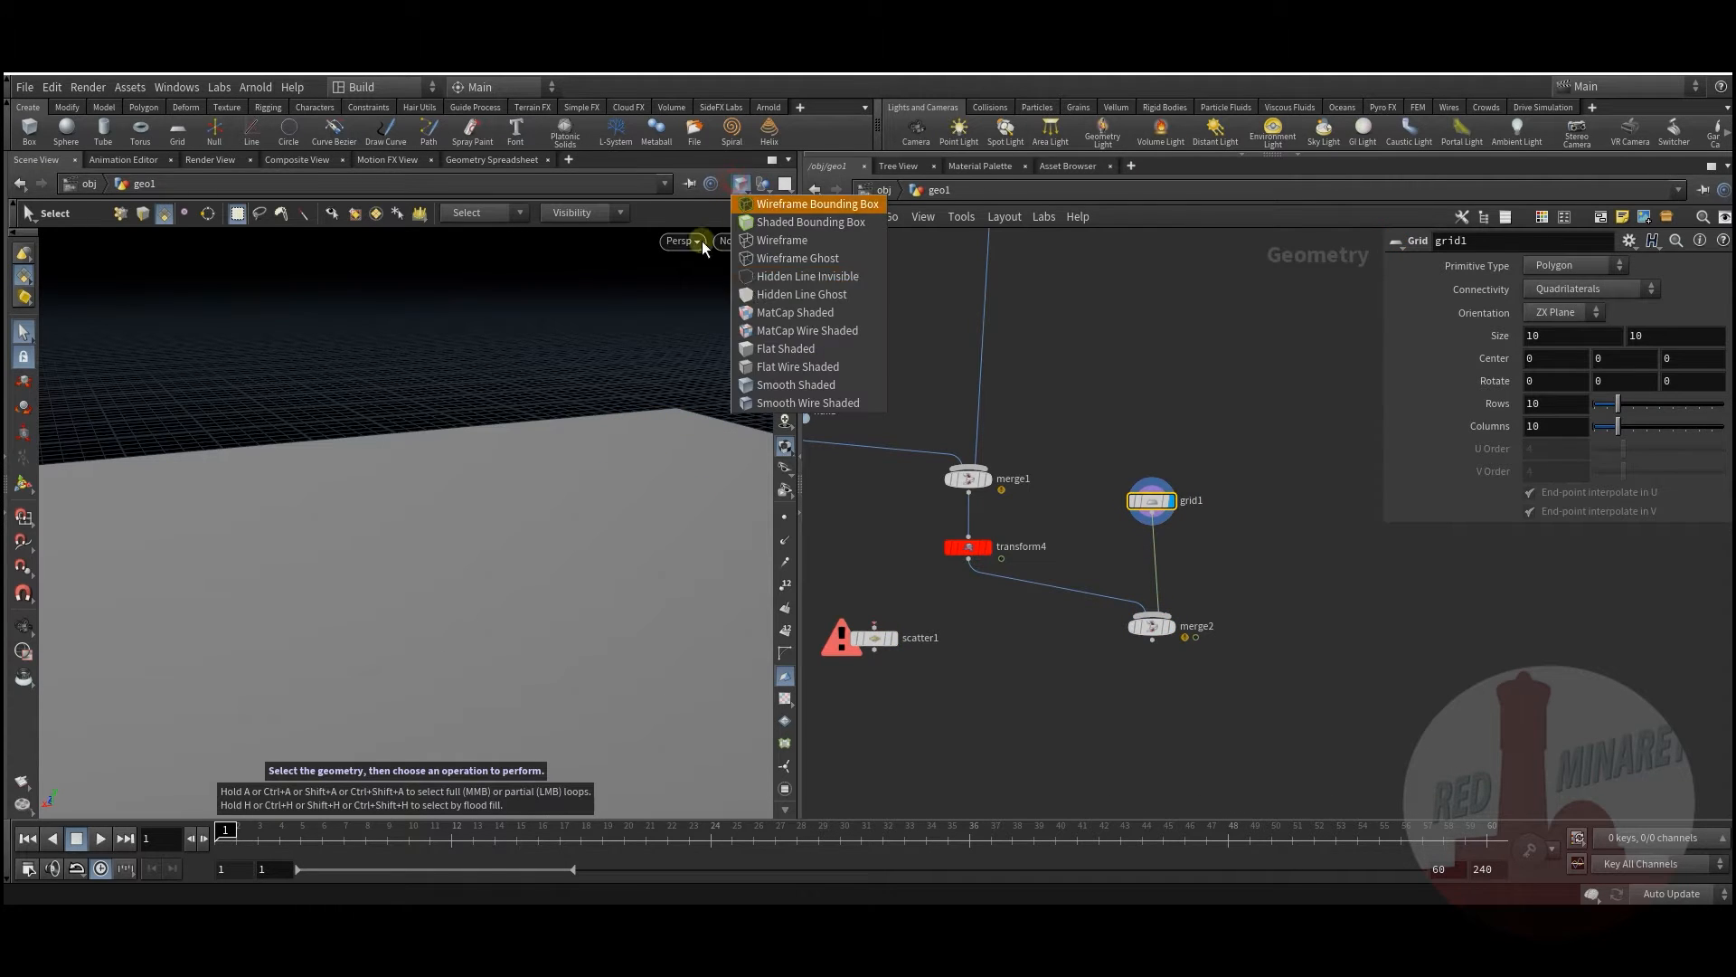
pyautogui.click(763, 367)
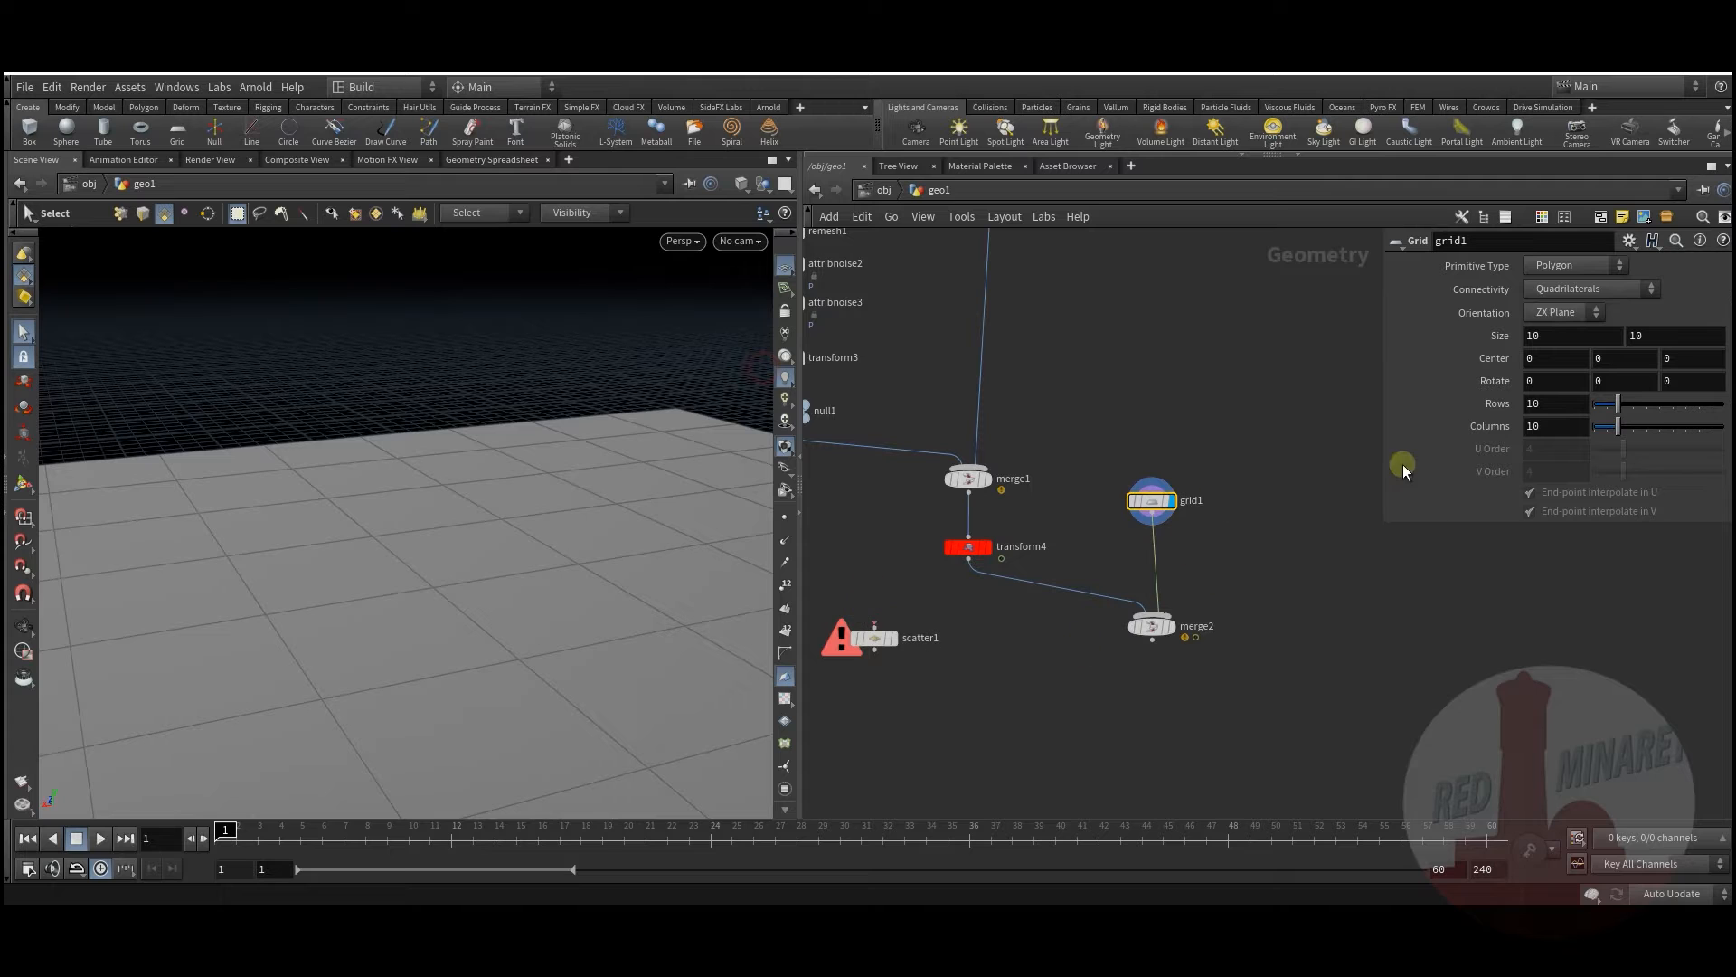
# Step: Insert a Remesh node between grid1 and merge2 with Target Size 0.05, and display it
pyautogui.press('Tab')
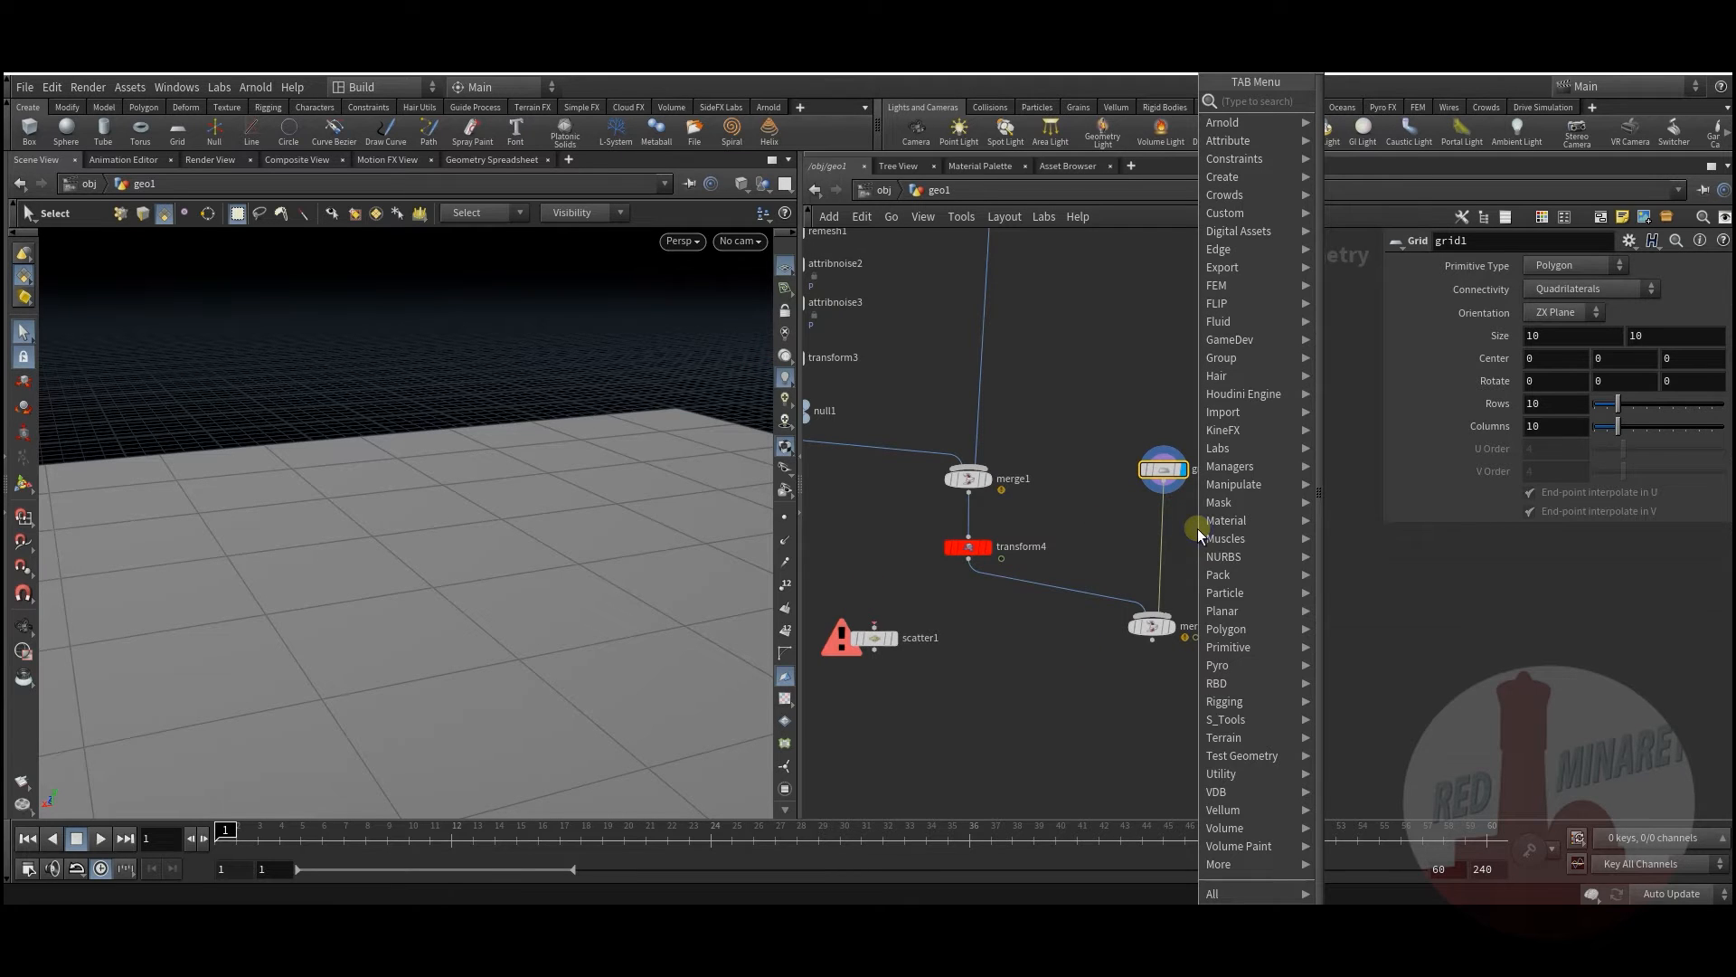
pyautogui.write('rem')
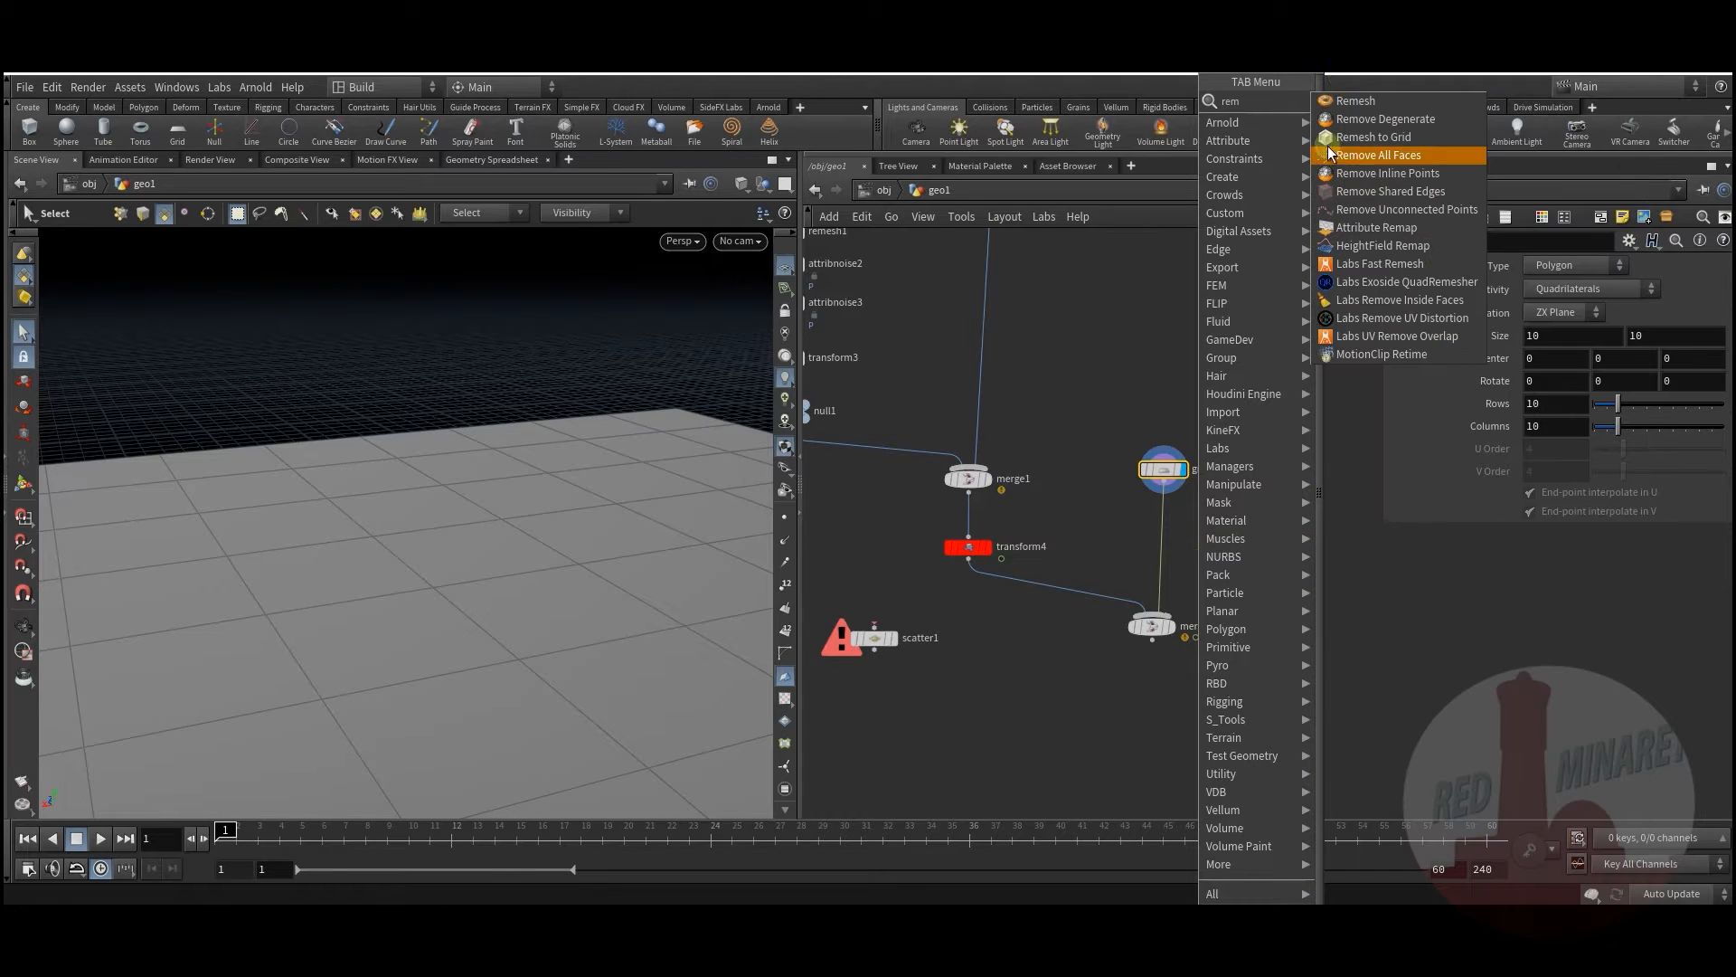
pyautogui.click(1353, 99)
pyautogui.click(1172, 532)
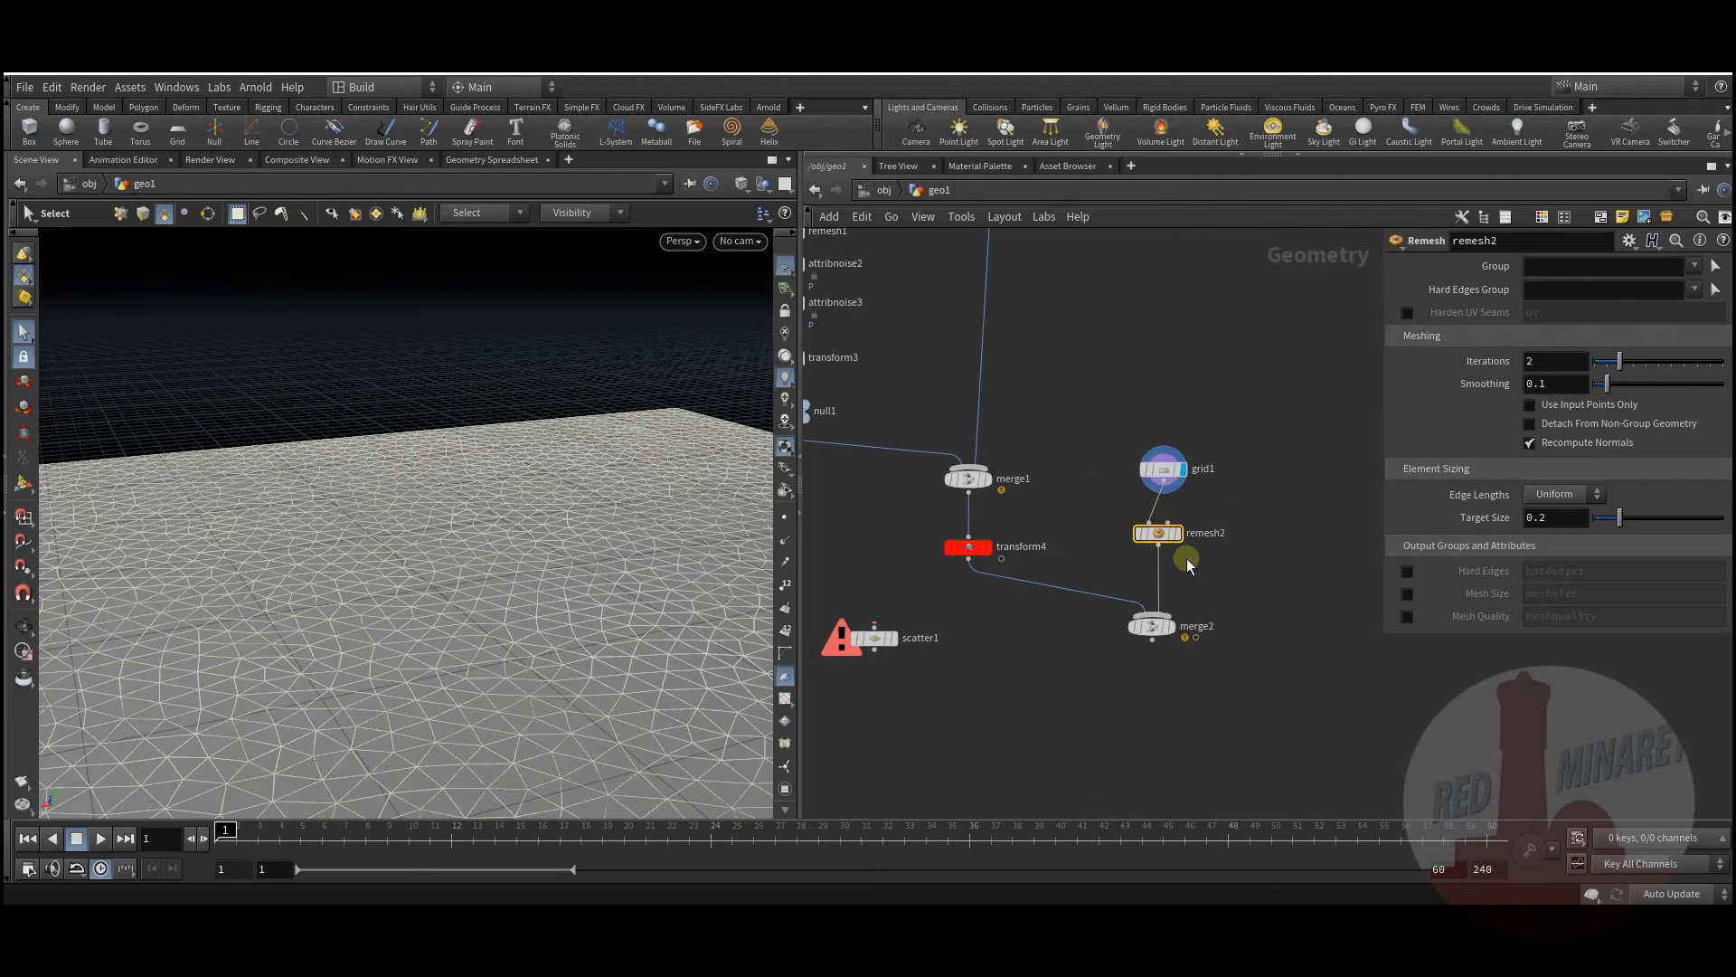
pyautogui.click(1180, 537)
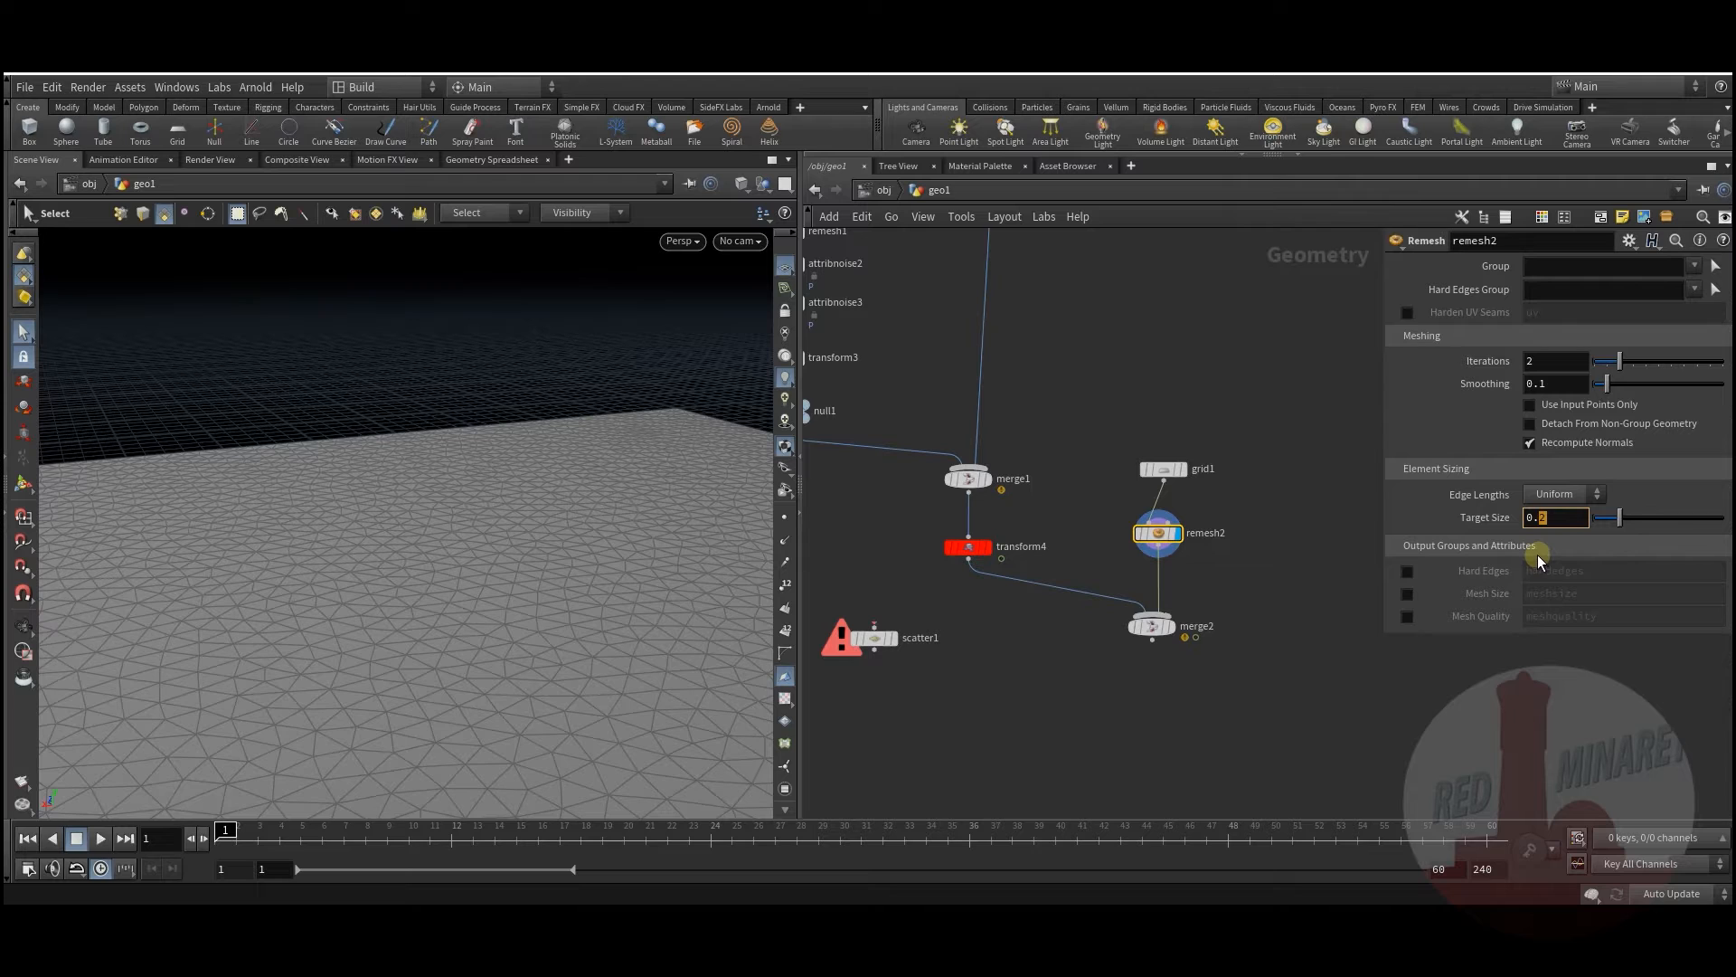
pyautogui.write('05')
pyautogui.press('Return')
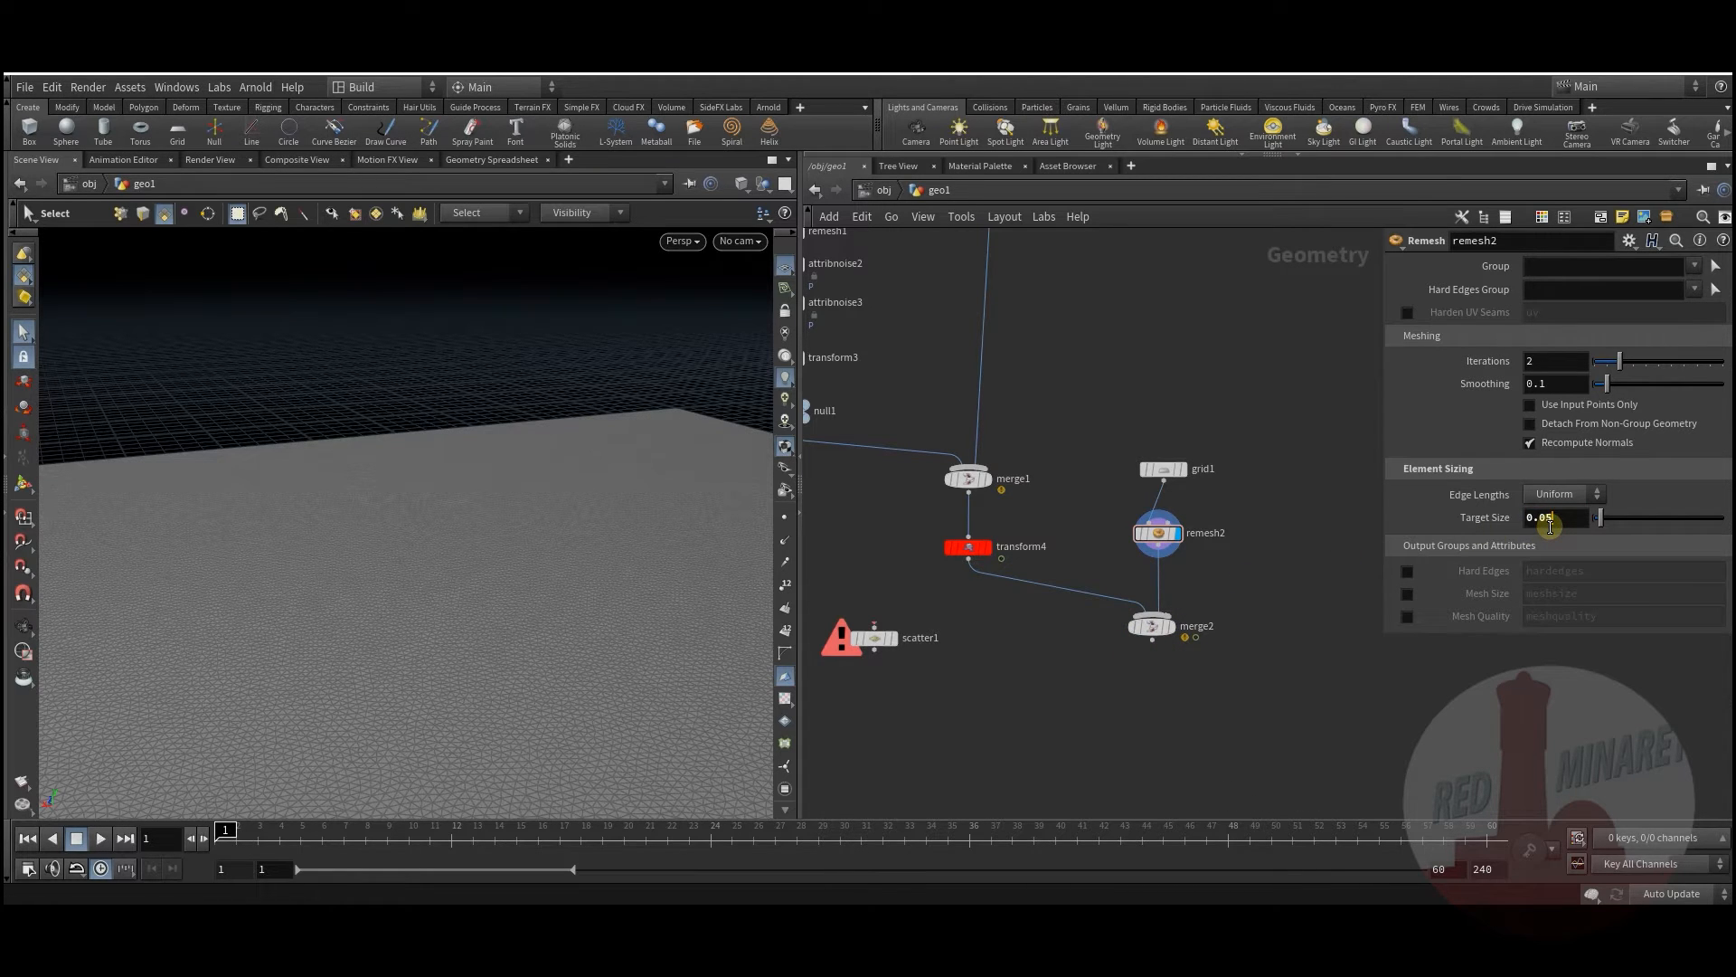
# Step: Move merge2 lower and reframe the node network
pyautogui.moveTo(1050, 668); pyautogui.dragTo(1074, 643, button='middle')
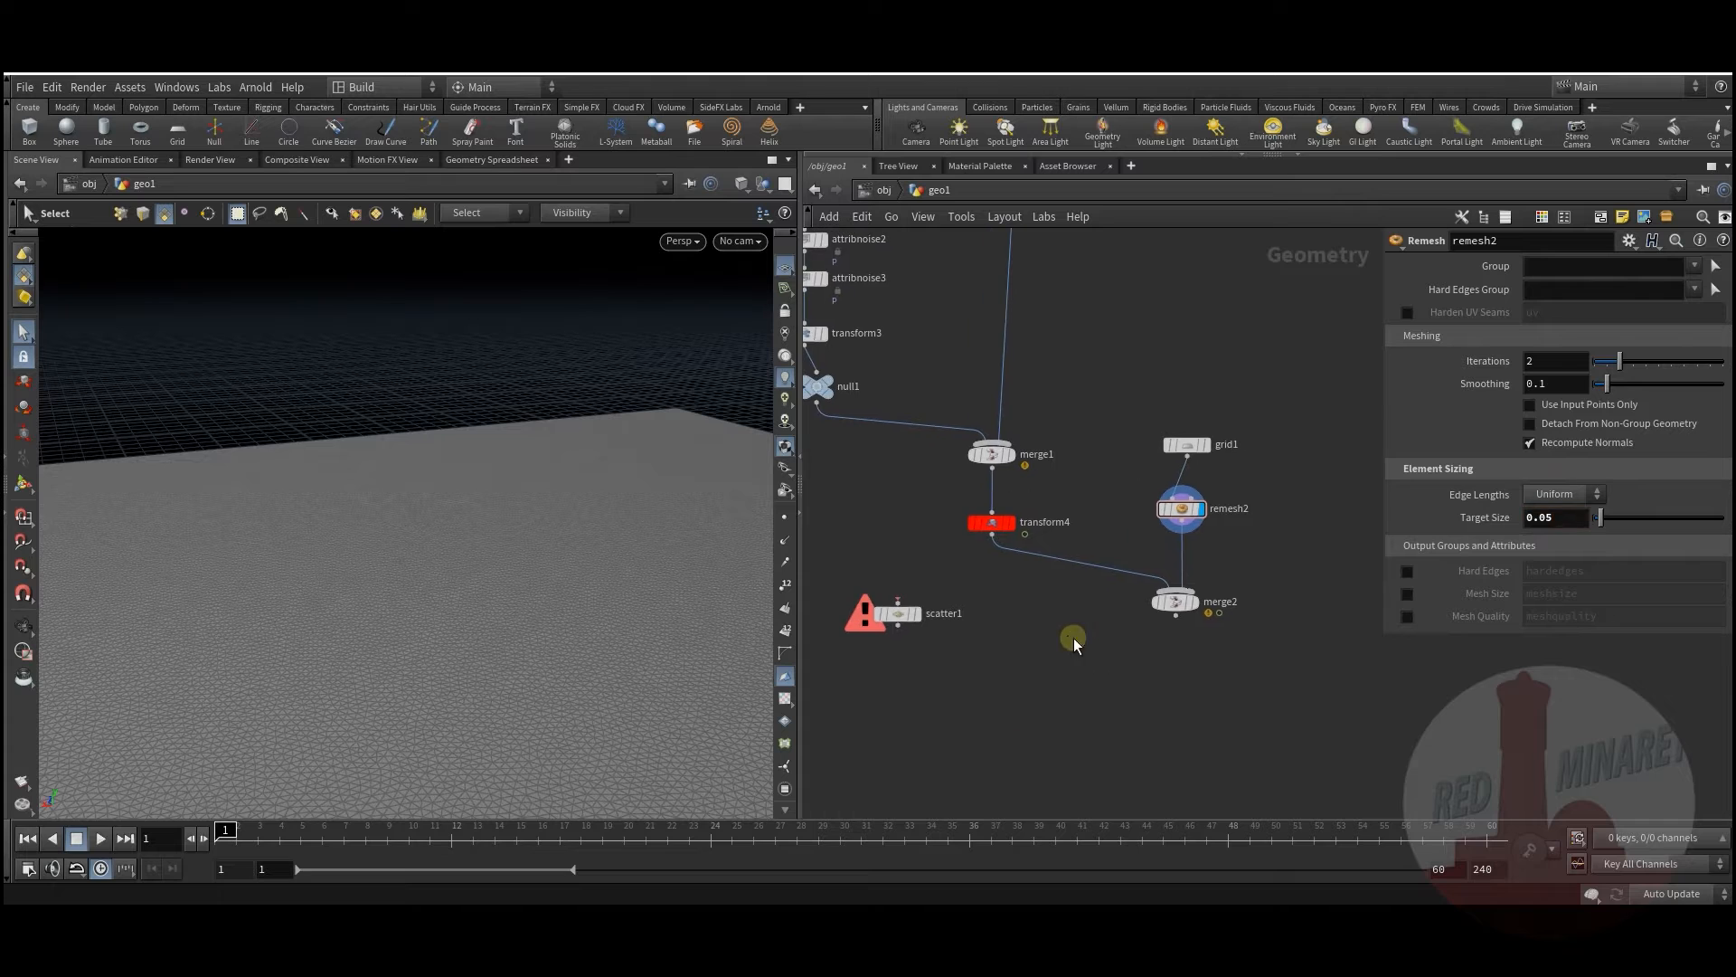
pyautogui.moveTo(1175, 602); pyautogui.dragTo(1158, 660)
pyautogui.scroll(-1, 1214, 581)
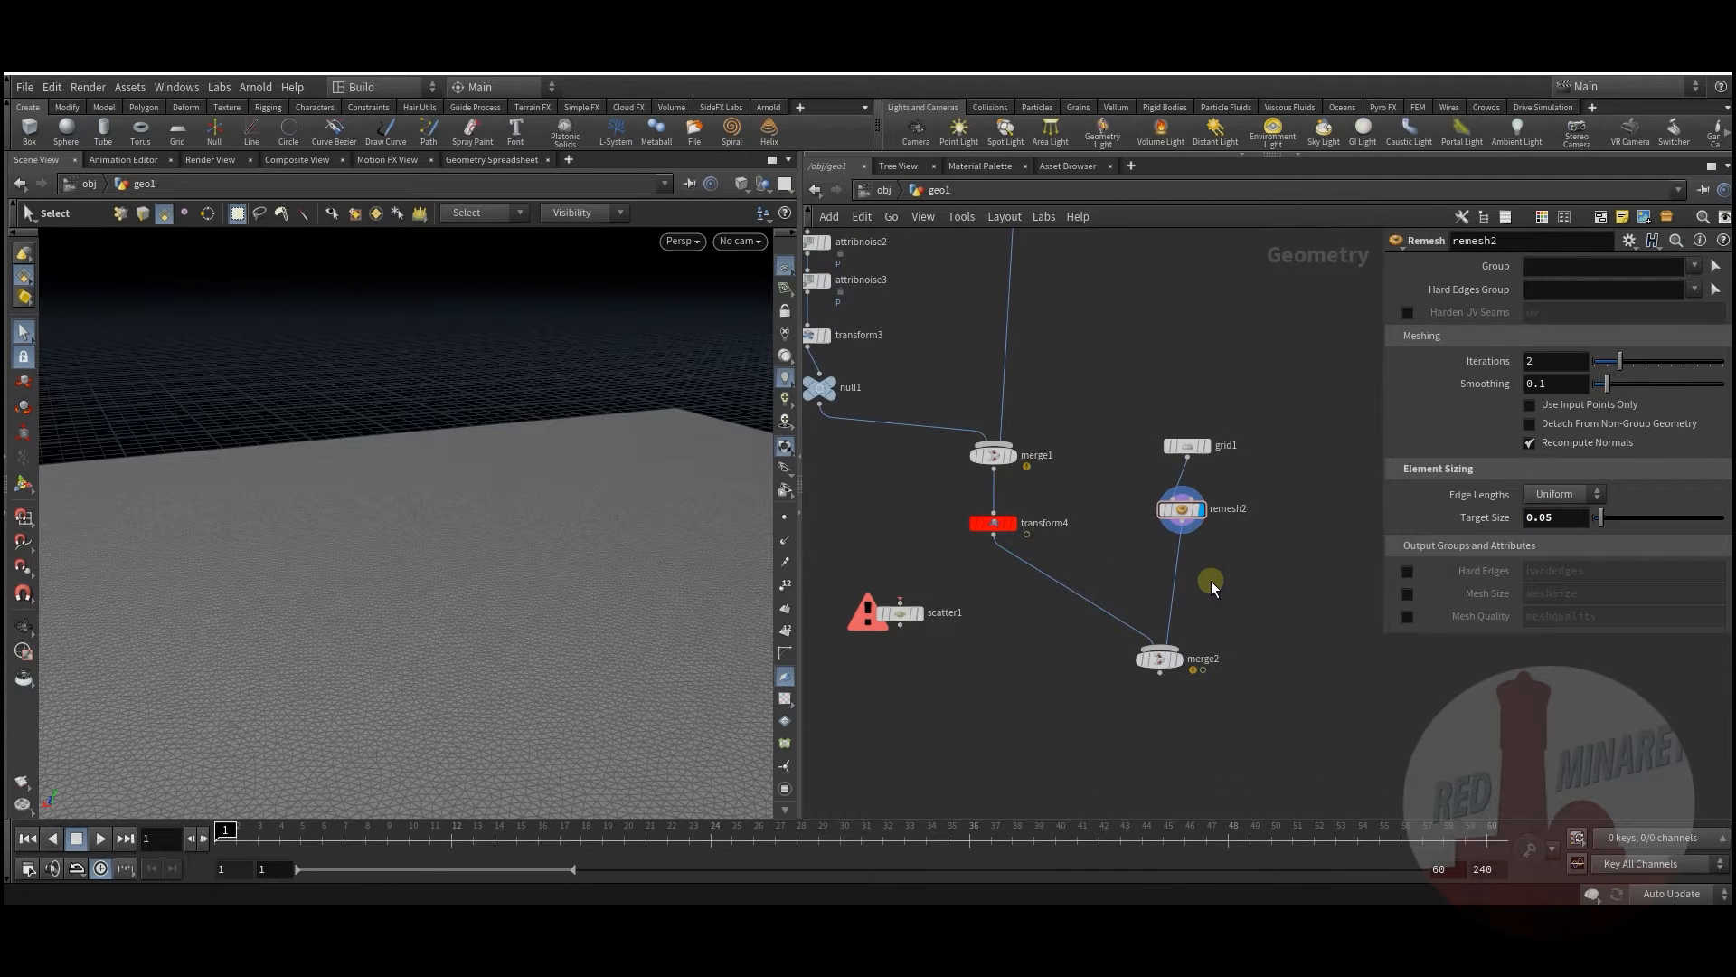
pyautogui.press('Tab')
# Step: Insert mountain1 after remesh2 with noise Amplitude 0.1, and display it
pyautogui.write('mou')
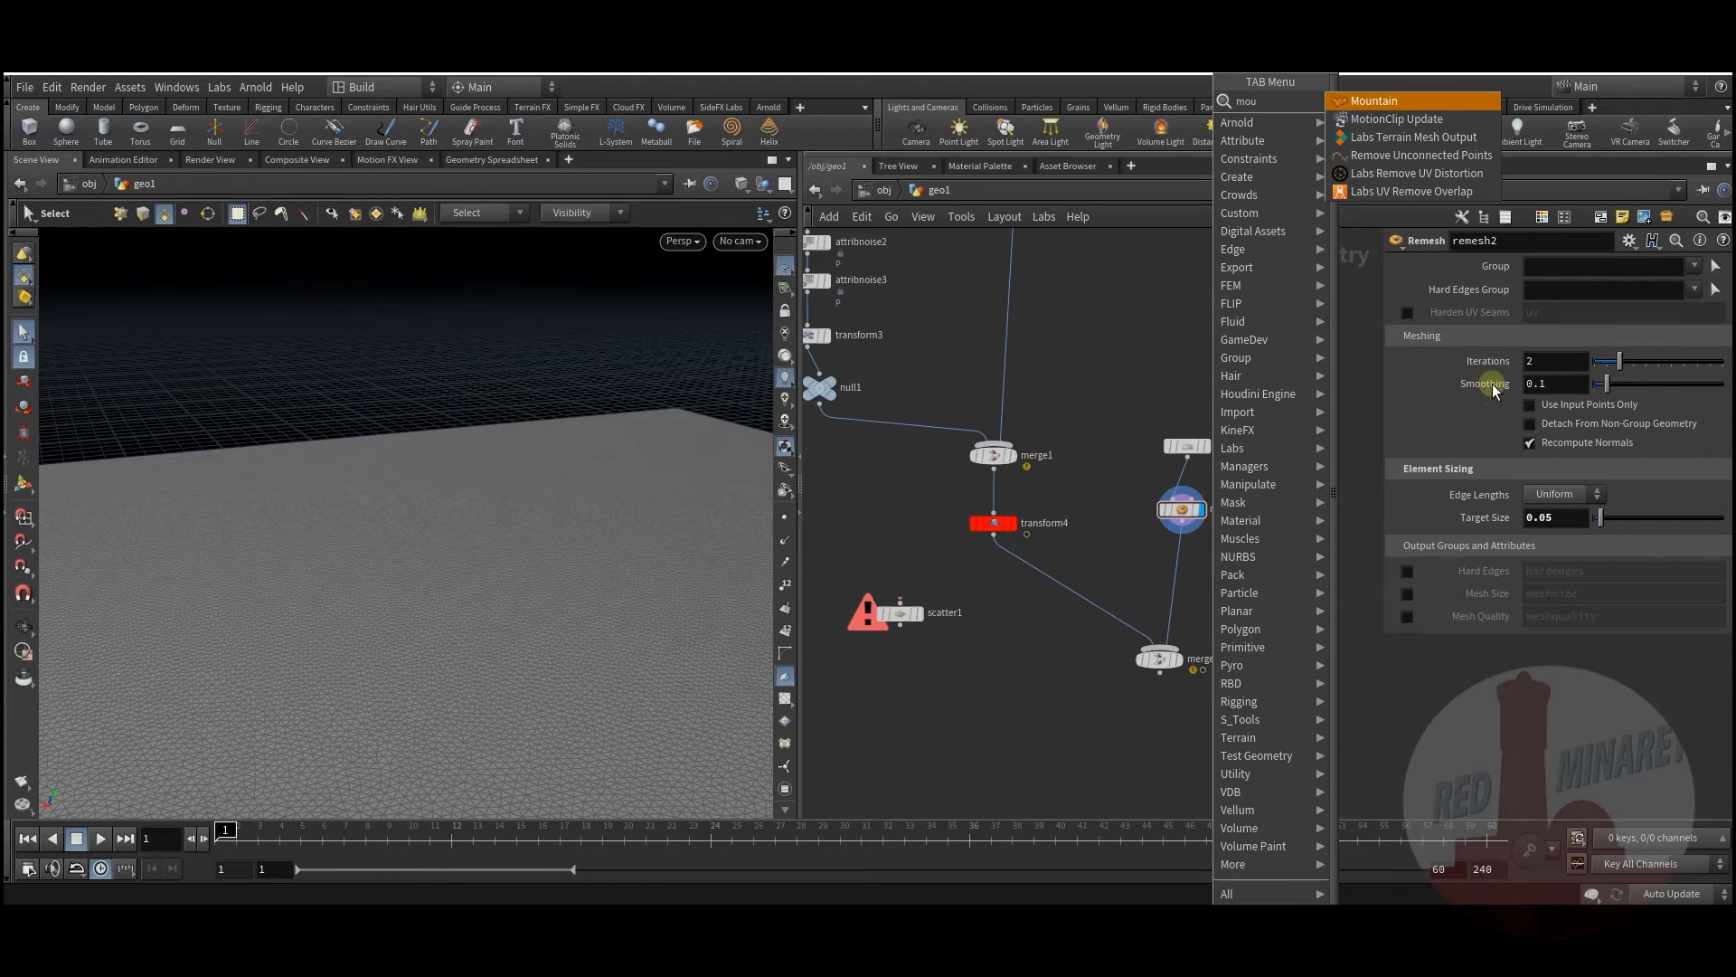
pyautogui.press('Return')
pyautogui.click(1181, 581)
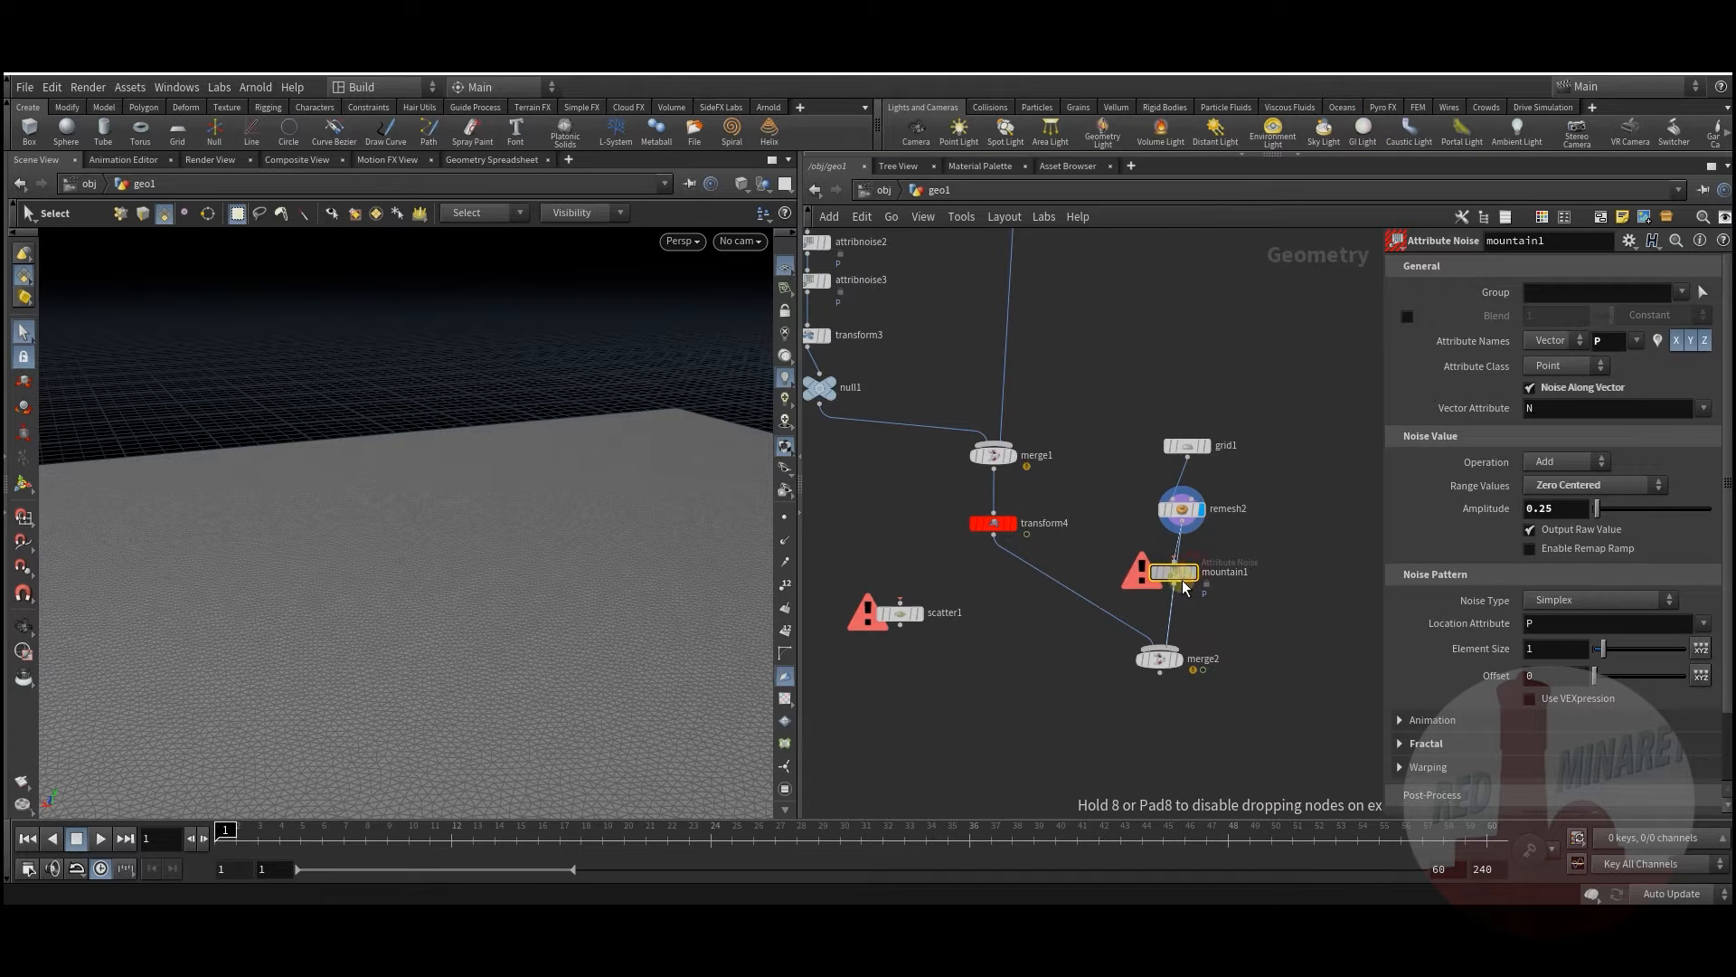
pyautogui.moveTo(1174, 574); pyautogui.dragTo(1184, 571)
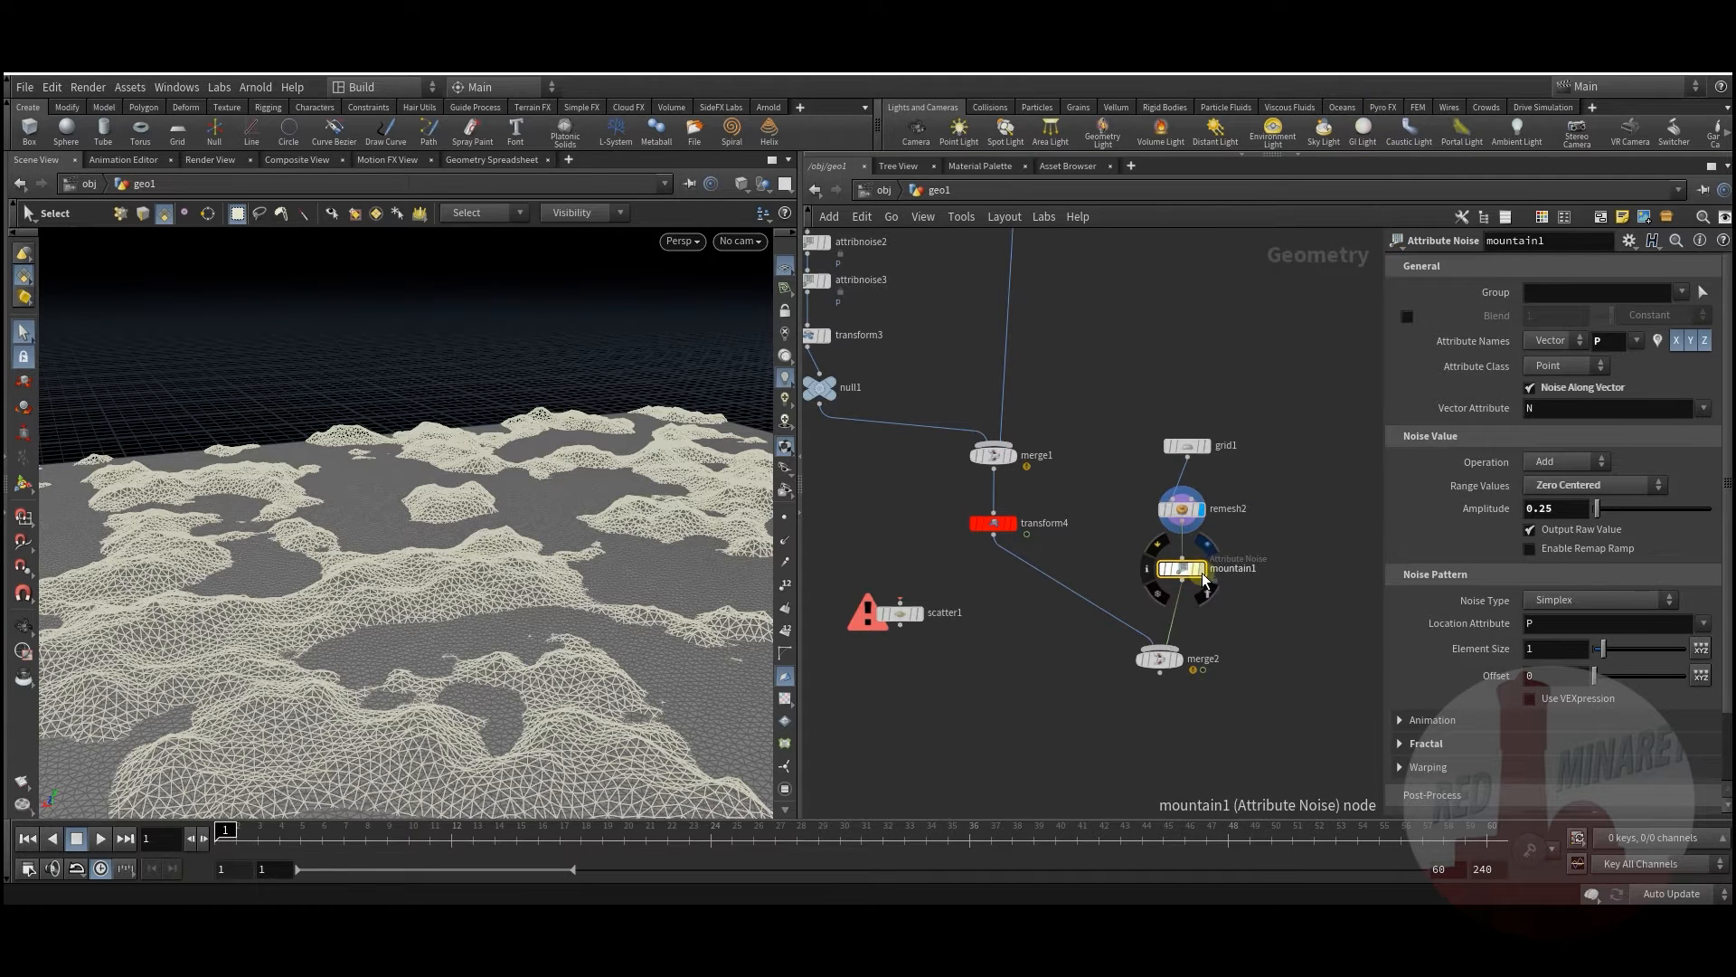
pyautogui.click(1202, 569)
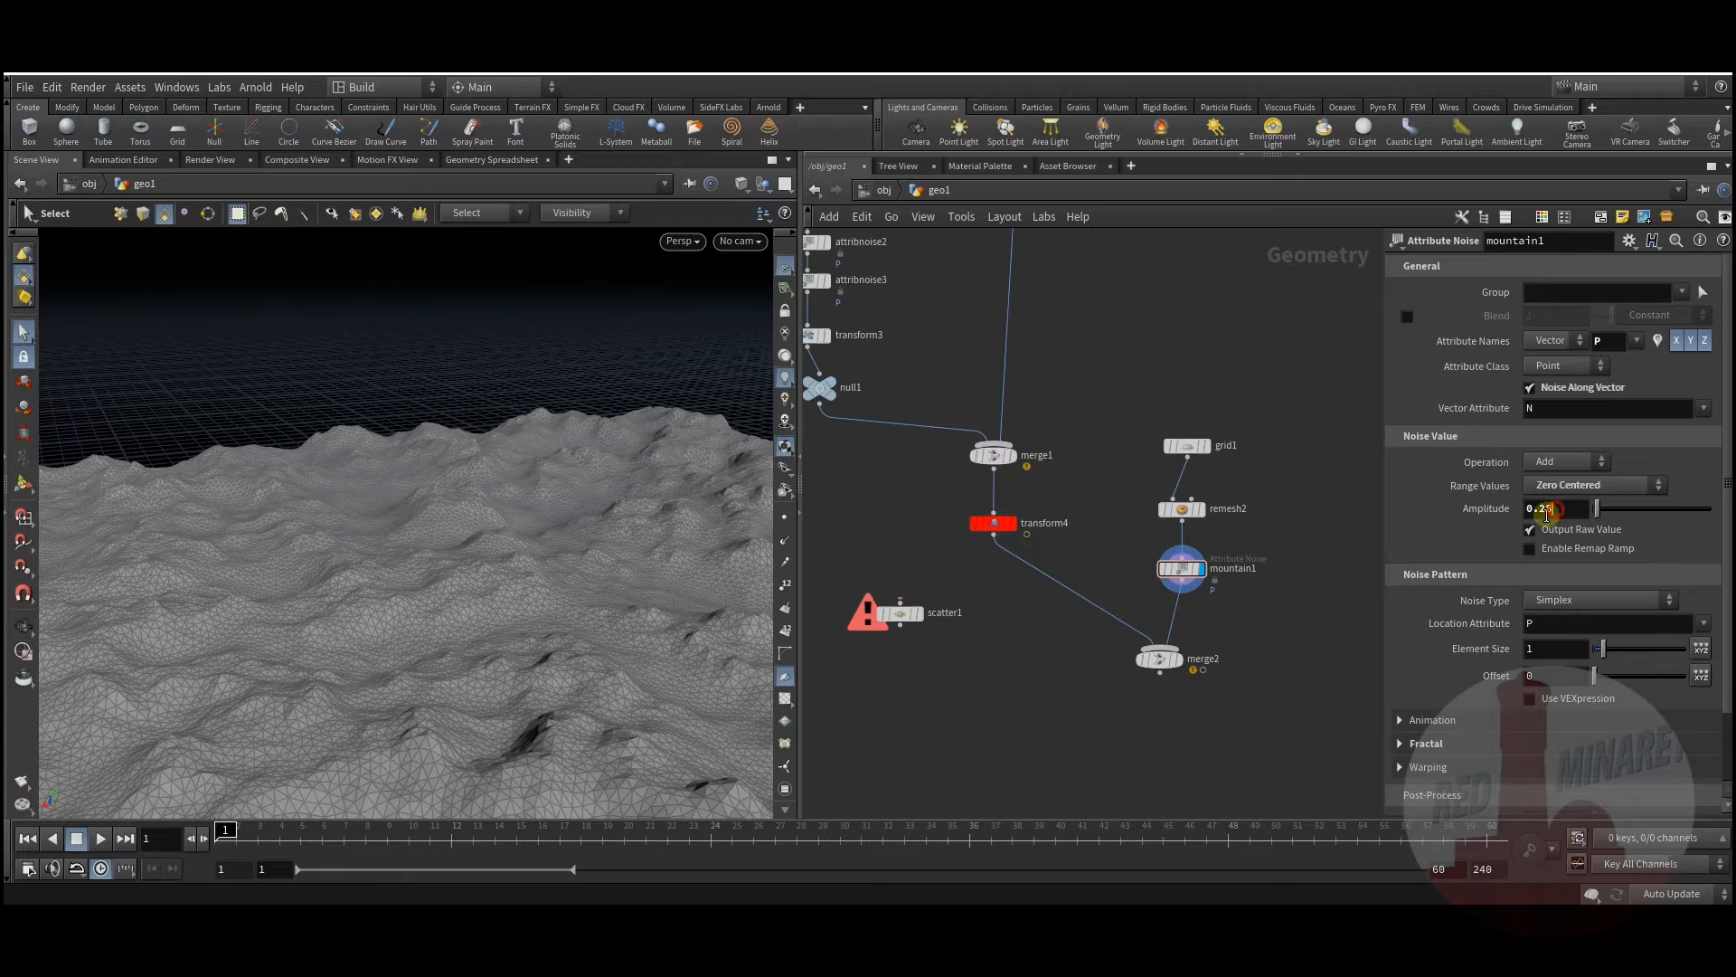
pyautogui.click(1286, 599)
# Step: Display merge2 to view the sculpture on the terrain and preview the animation
pyautogui.moveTo(1221, 652); pyautogui.dragTo(1242, 601, button='middle')
pyautogui.click(1211, 582)
pyautogui.moveTo(1185, 606); pyautogui.dragTo(1194, 613)
pyautogui.keyDown('alt'); pyautogui.moveTo(532, 624); pyautogui.dragTo(435, 630); pyautogui.keyUp('alt')
pyautogui.keyDown('alt'); pyautogui.moveTo(435, 631); pyautogui.dragTo(507, 639, button='right'); pyautogui.keyUp('alt')
pyautogui.keyDown('alt'); pyautogui.moveTo(508, 639); pyautogui.dragTo(520, 626, button='middle'); pyautogui.keyUp('alt')
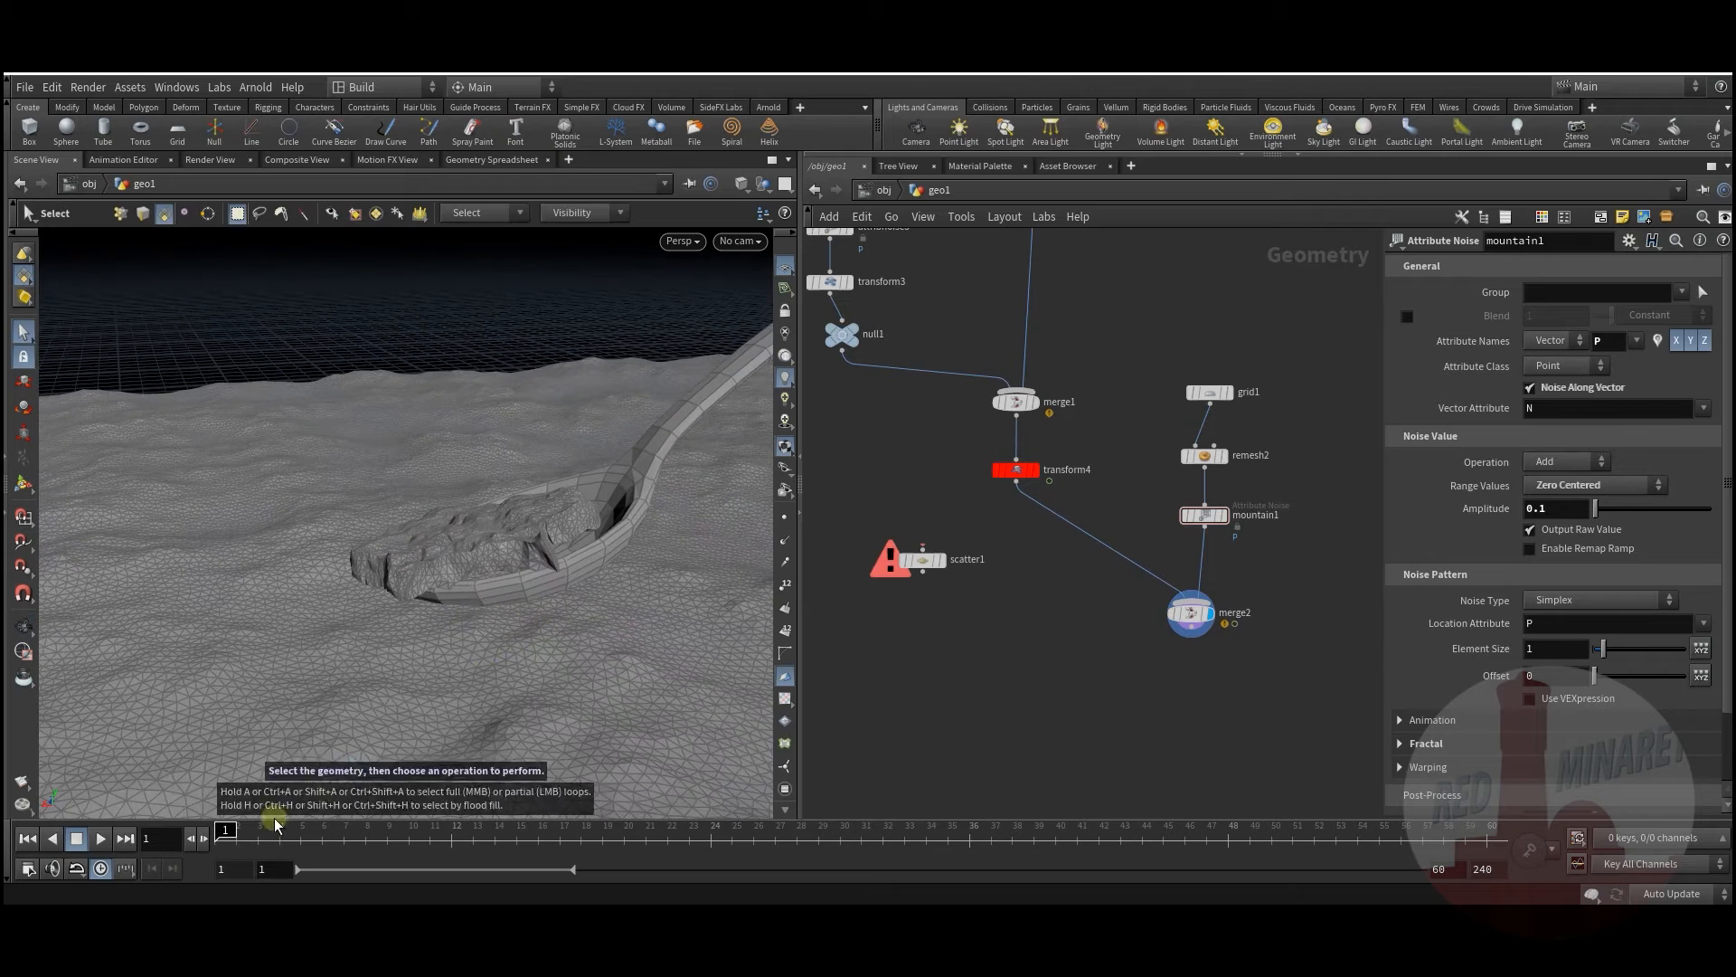
pyautogui.moveTo(236, 833); pyautogui.dragTo(190, 830)
pyautogui.click(1087, 616)
# Step: Move merge2 and scatter1 aside, then add attribpaint1 wired from mountain1
pyautogui.moveTo(1088, 618); pyautogui.dragTo(1041, 643, button='middle')
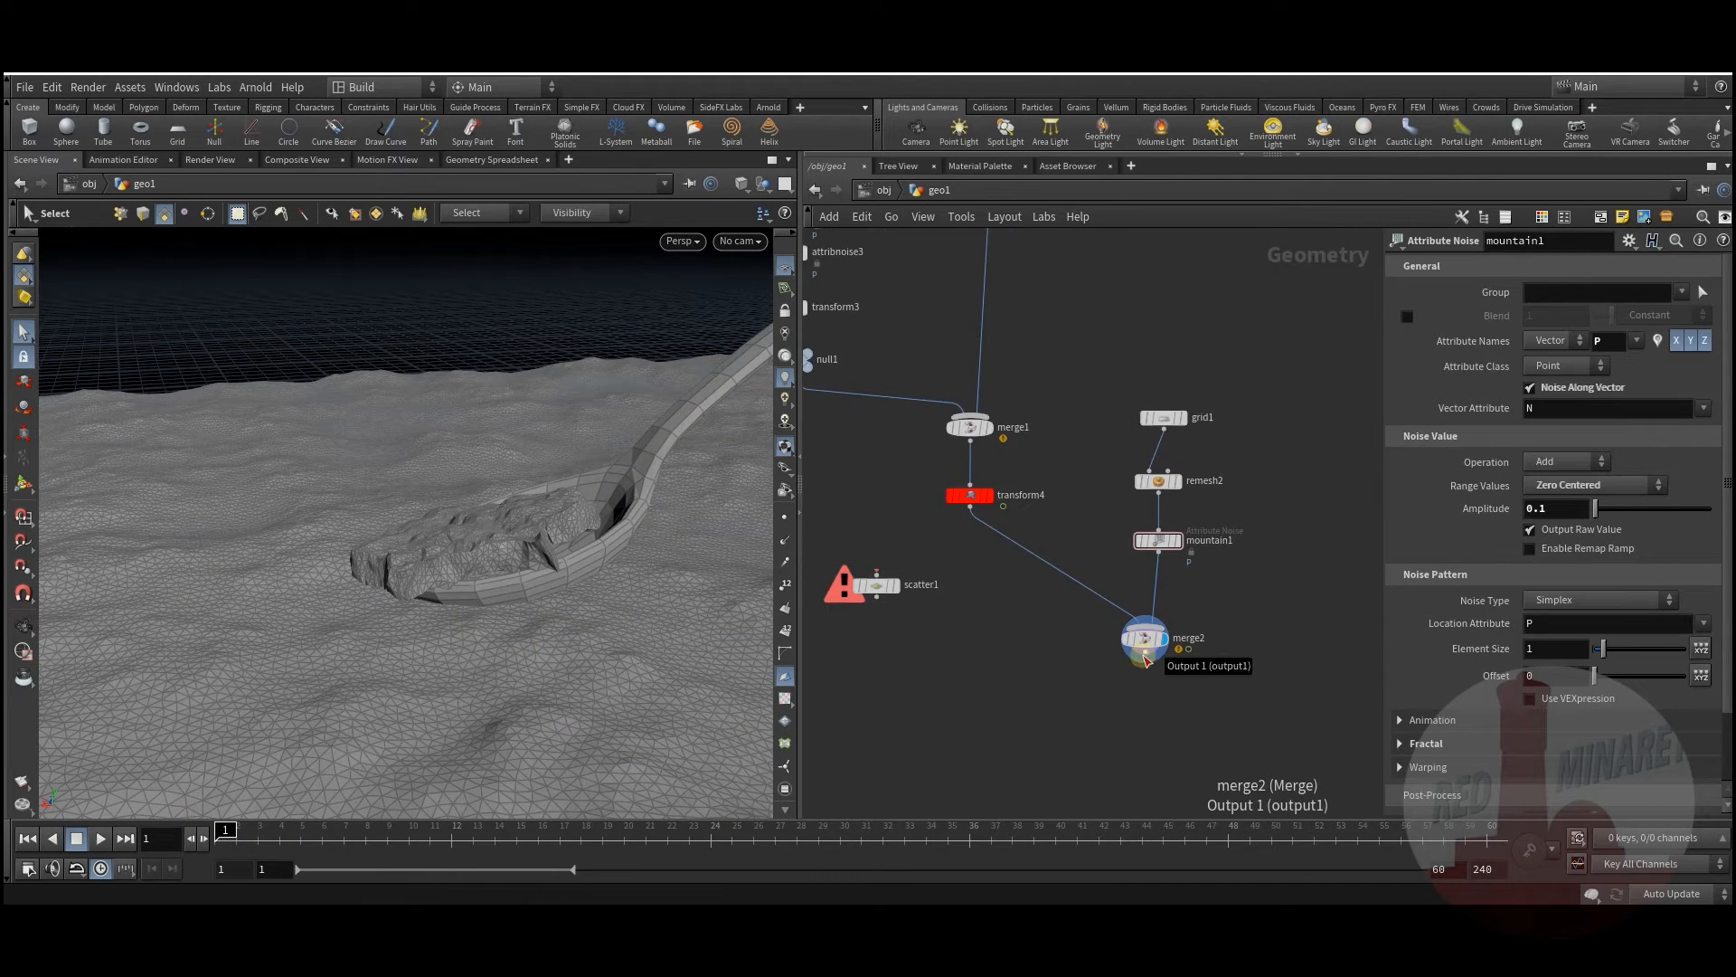
pyautogui.moveTo(1149, 644); pyautogui.dragTo(1145, 683)
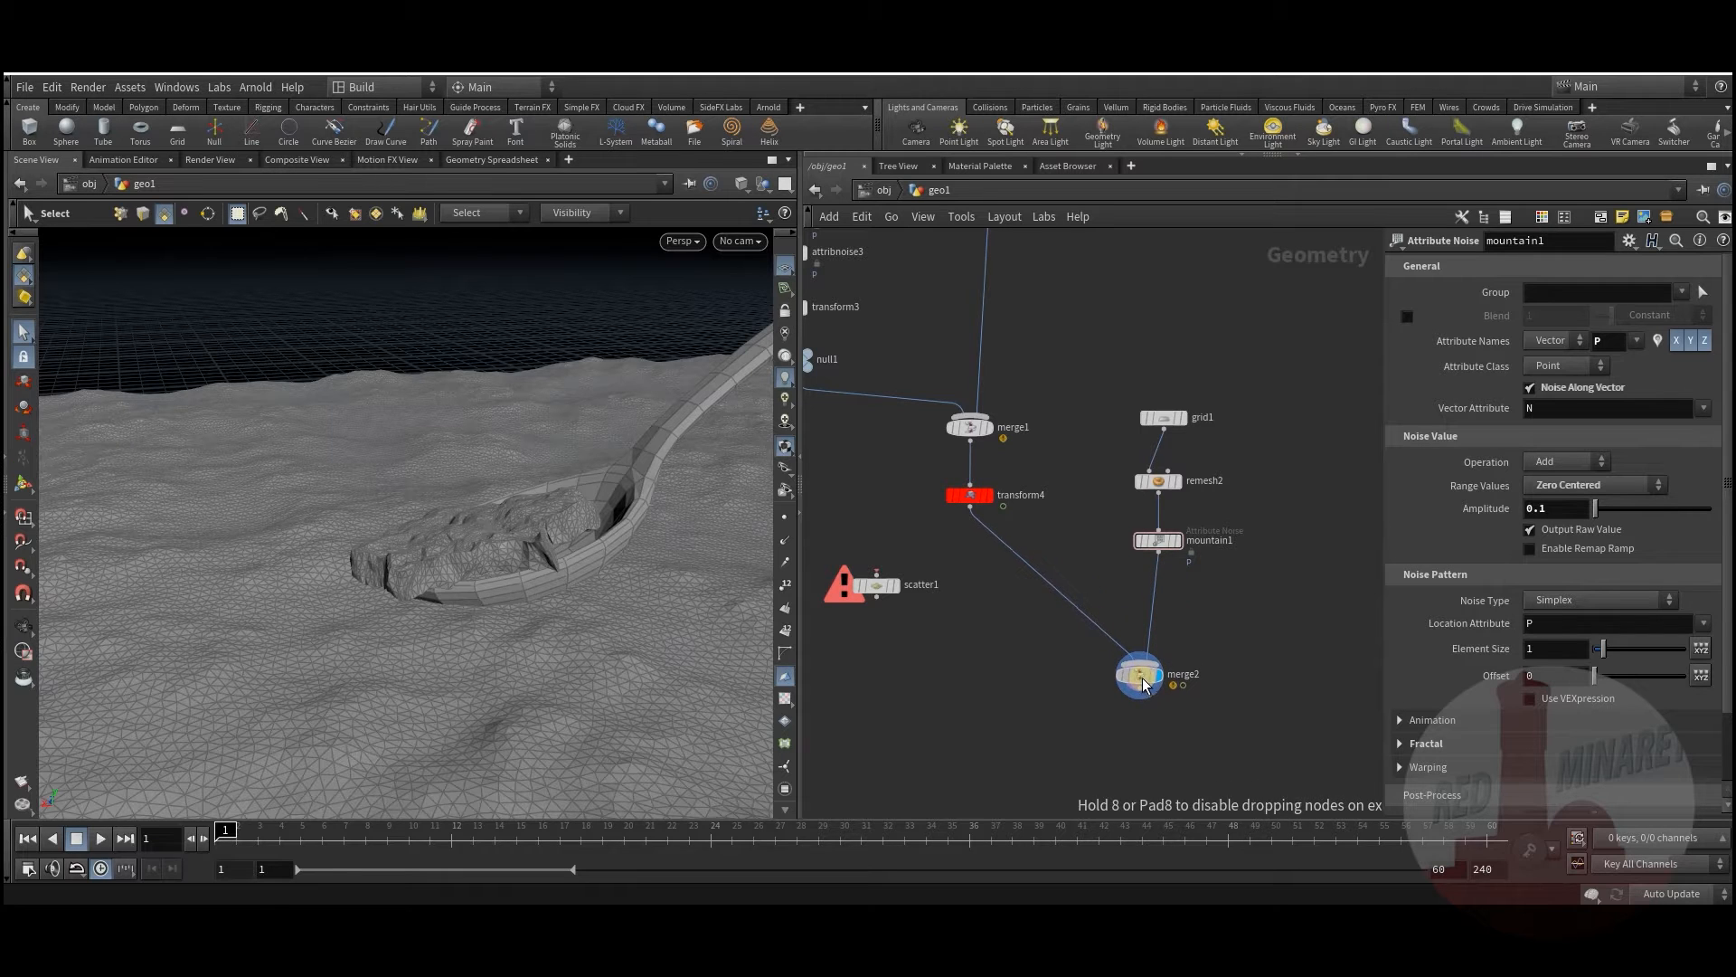
pyautogui.moveTo(969, 632); pyautogui.dragTo(1033, 644, button='middle')
pyautogui.moveTo(941, 609); pyautogui.dragTo(918, 659)
pyautogui.moveTo(1126, 665); pyautogui.dragTo(1031, 627, button='middle')
pyautogui.press('Tab')
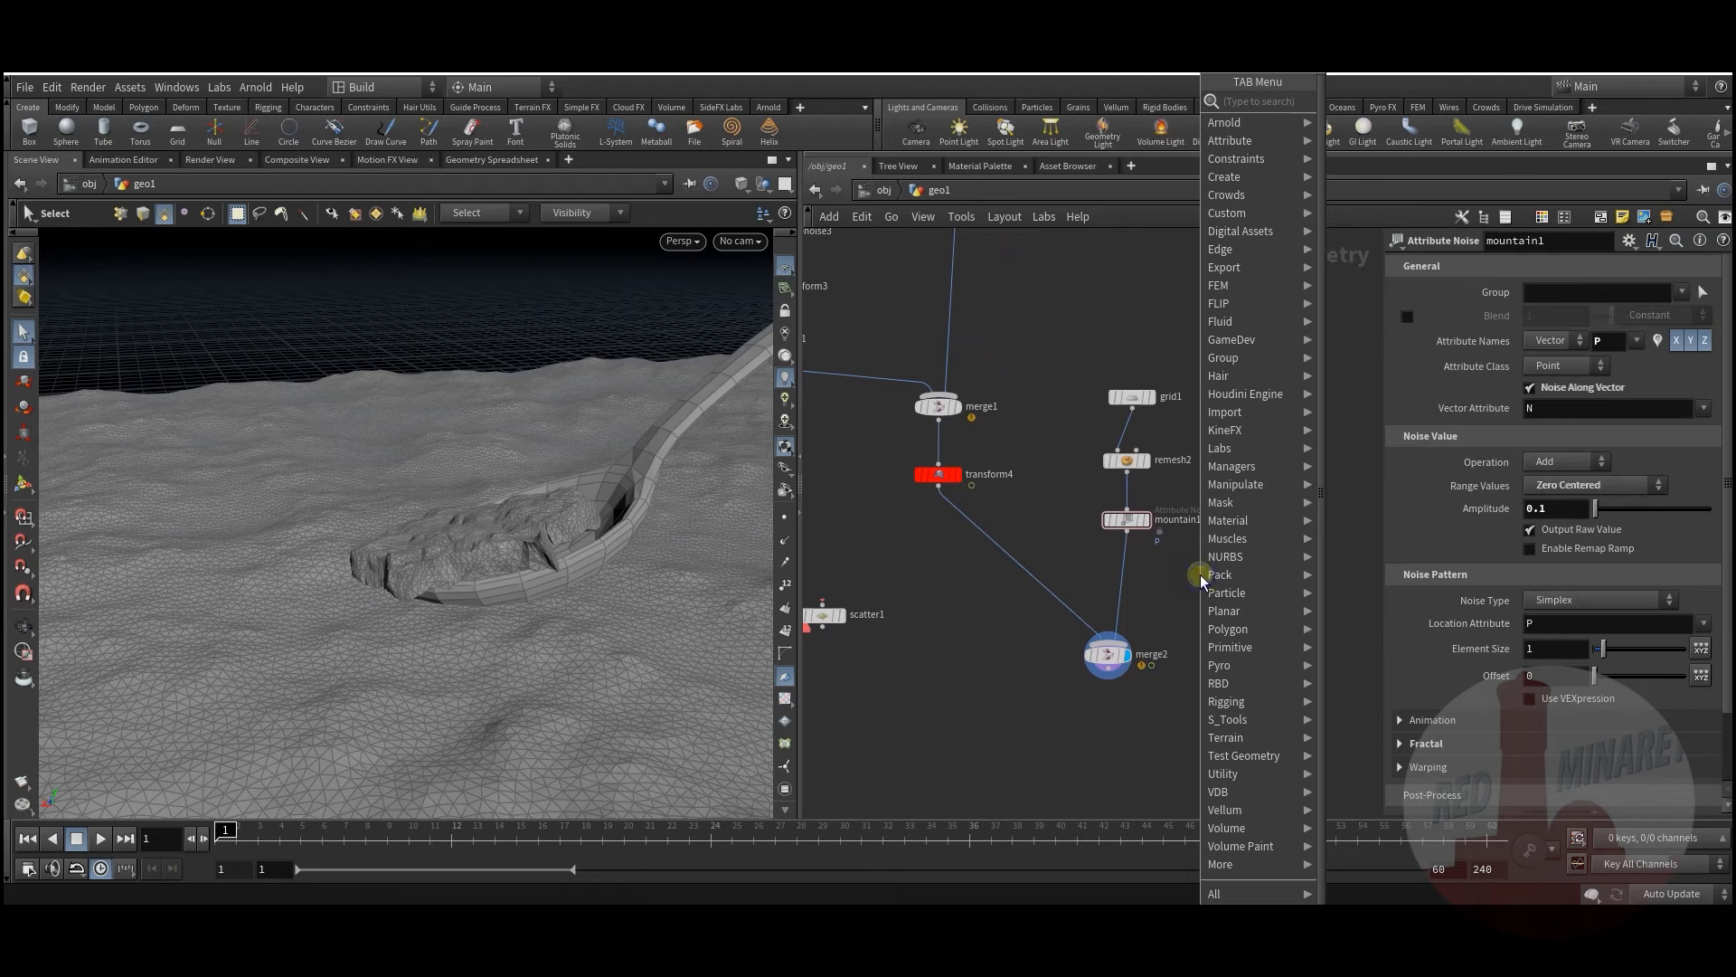
pyautogui.write('att')
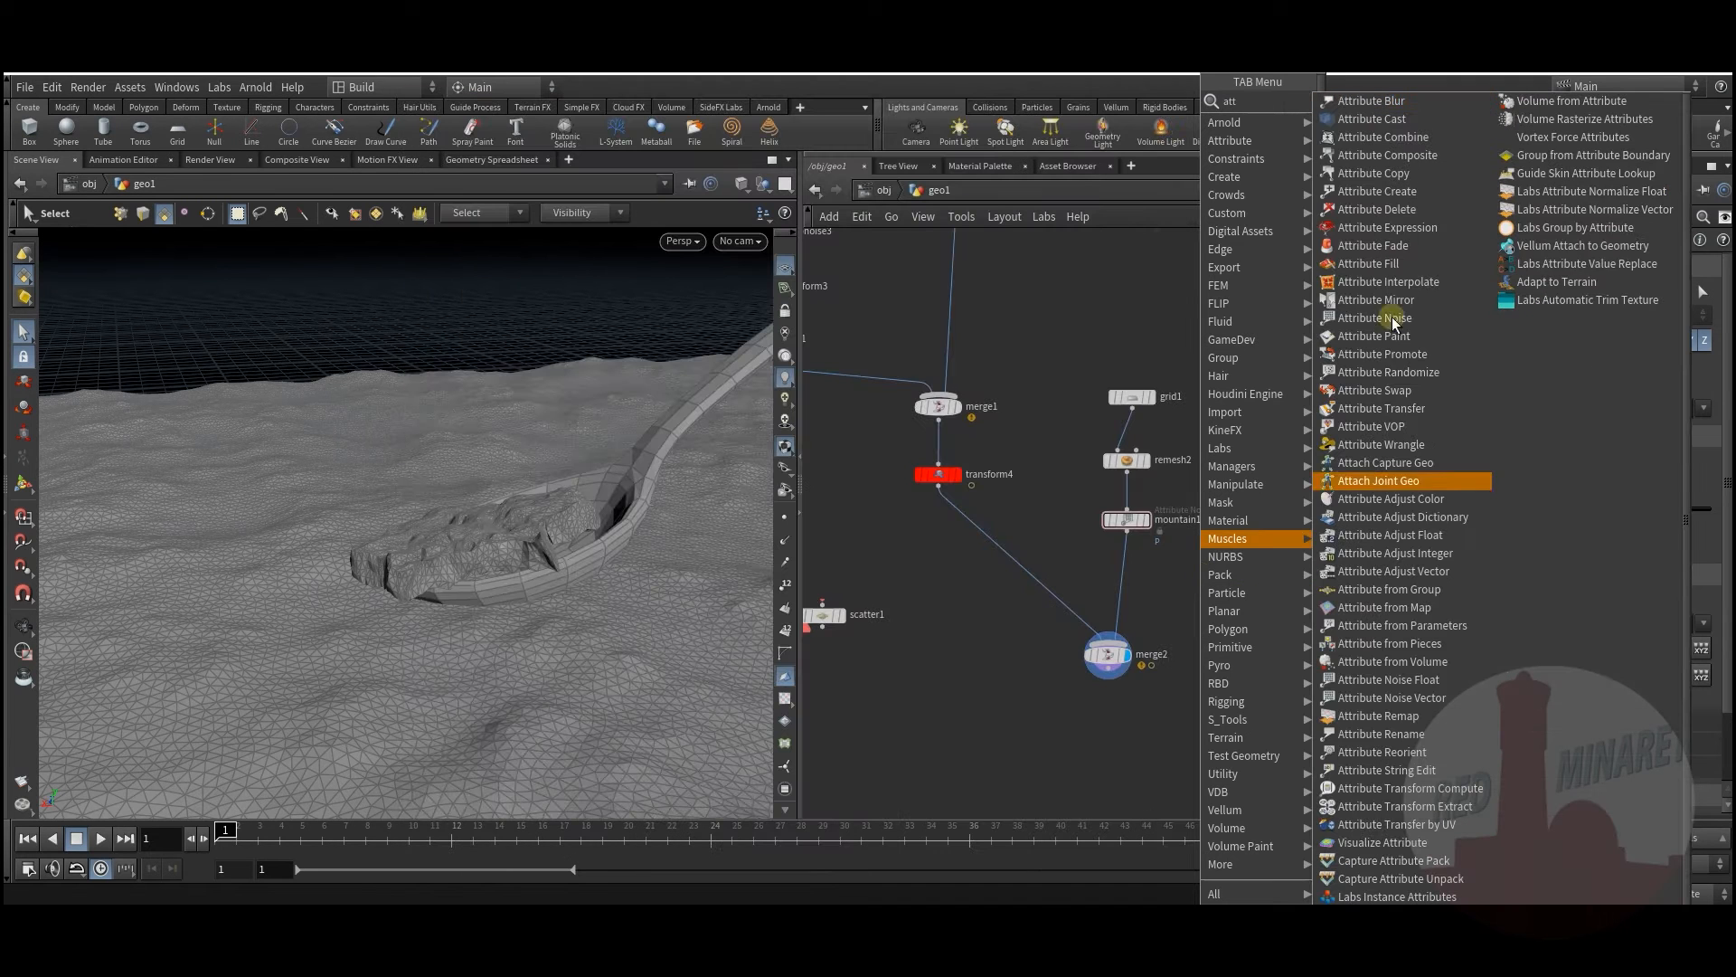
pyautogui.click(1388, 337)
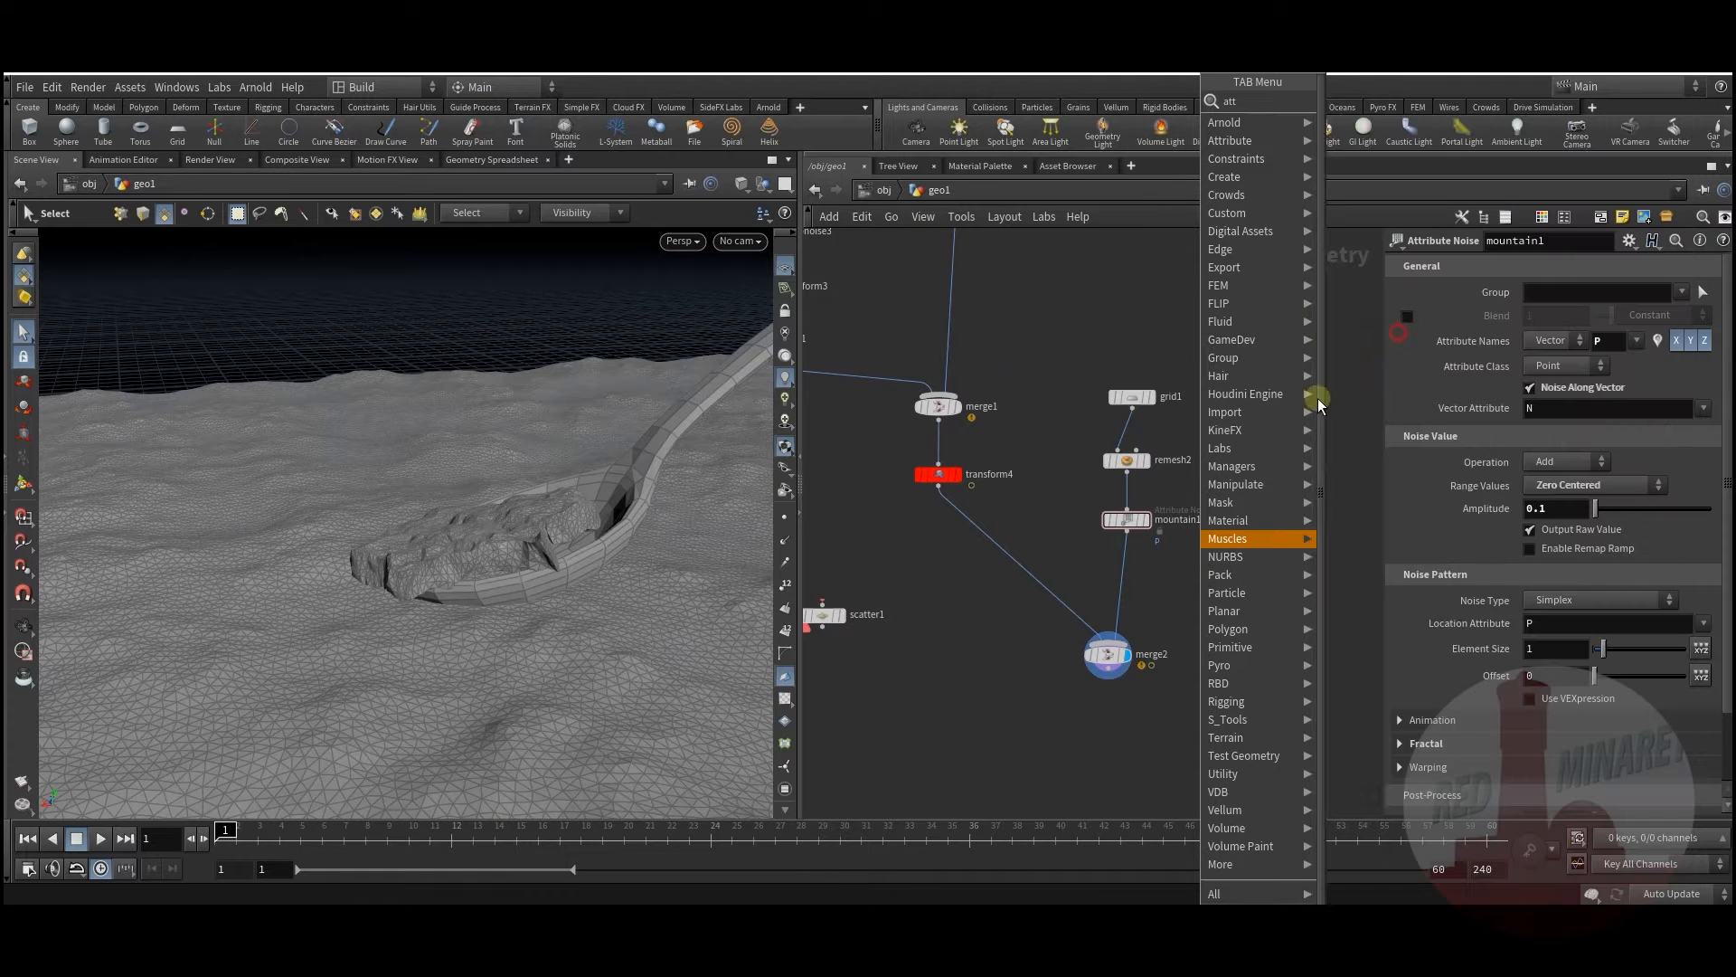
pyautogui.click(1162, 579)
pyautogui.click(1127, 535)
# Step: Display attribpaint1's terrain and template merge1 as a wireframe sculpture reference
pyautogui.click(1171, 570)
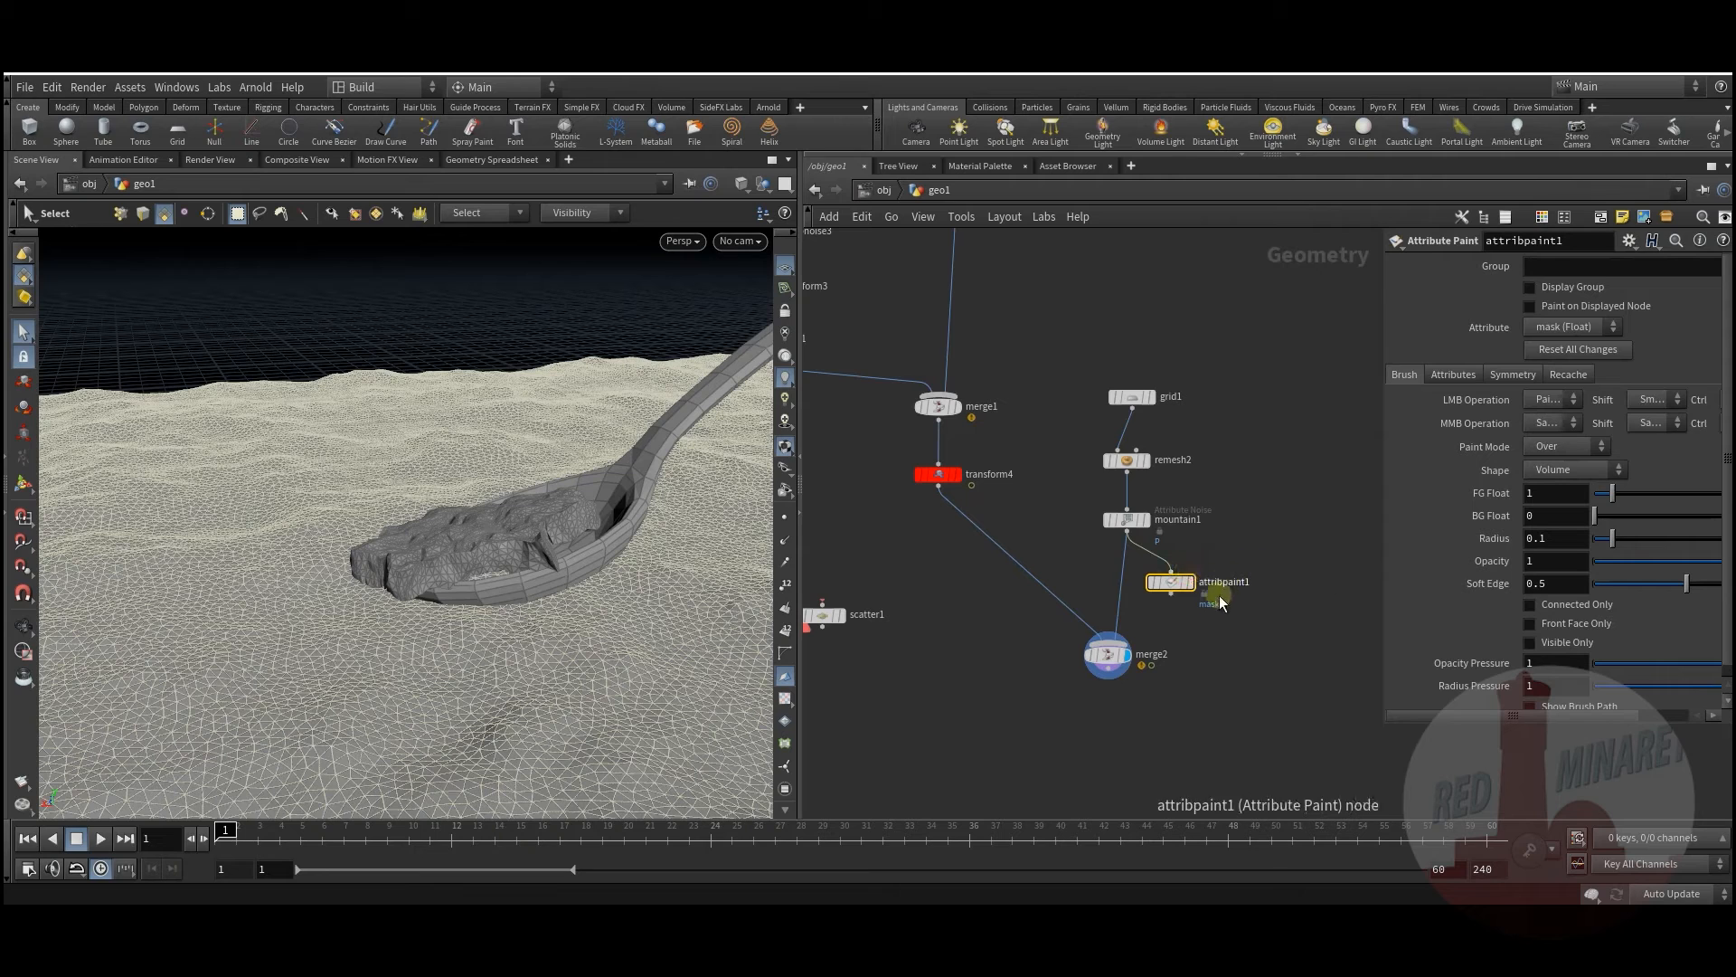
pyautogui.click(1193, 586)
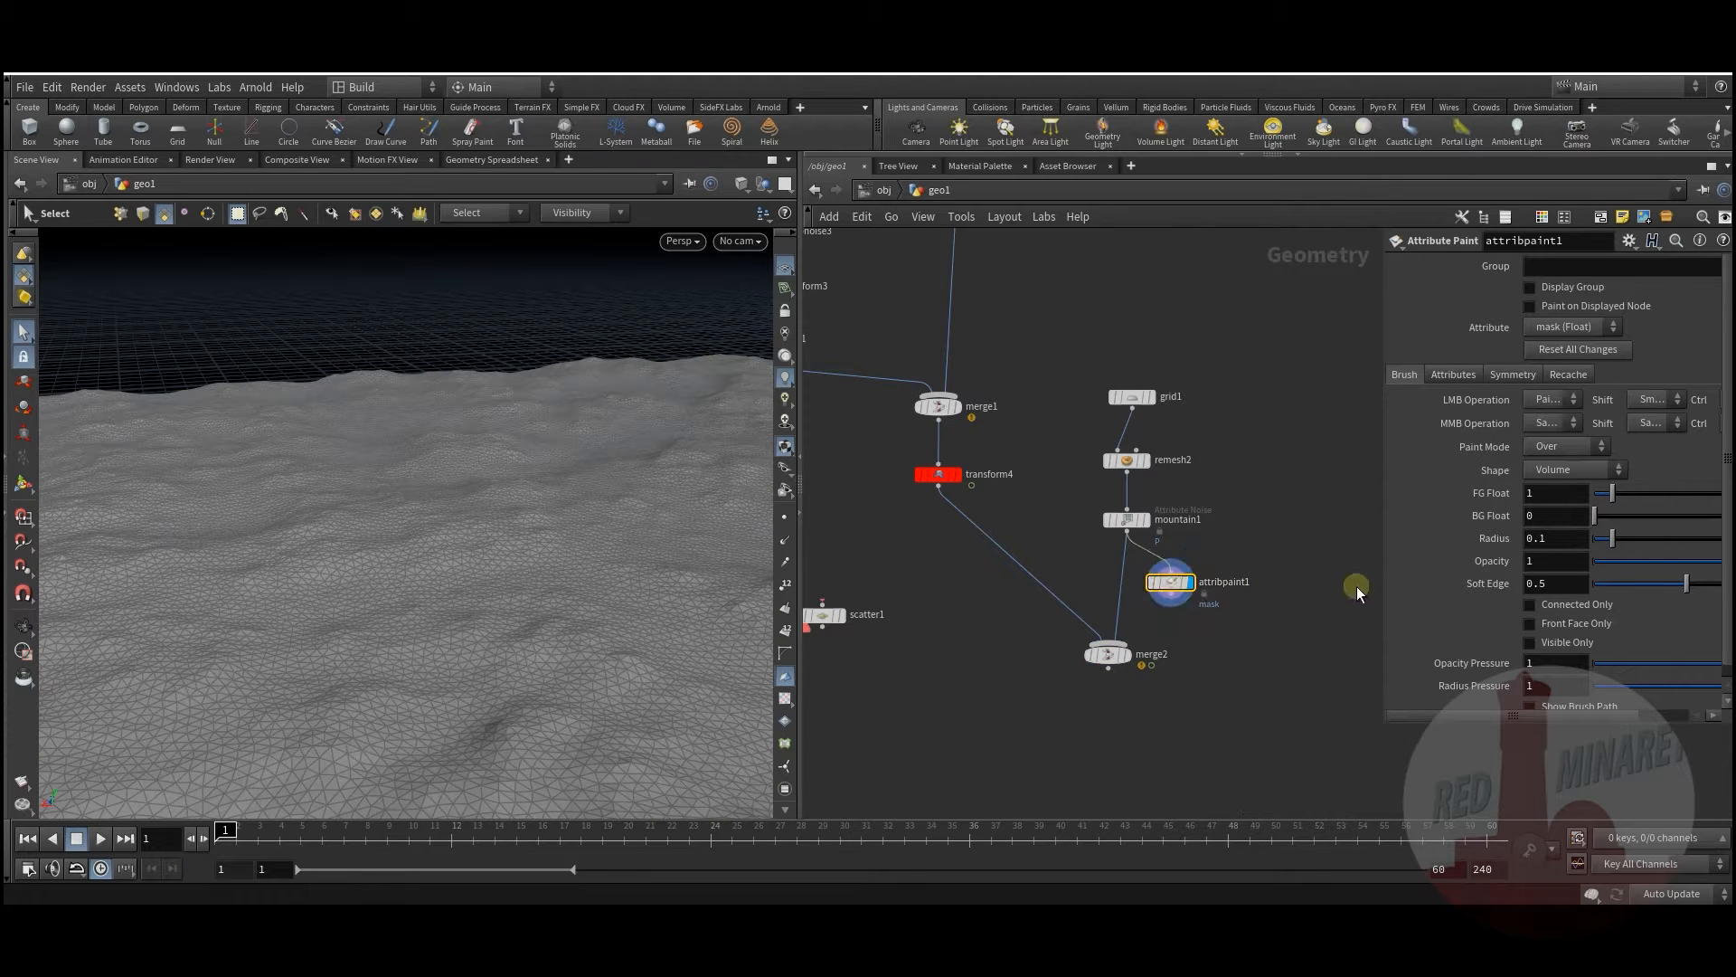
pyautogui.moveTo(1122, 658); pyautogui.dragTo(1078, 713)
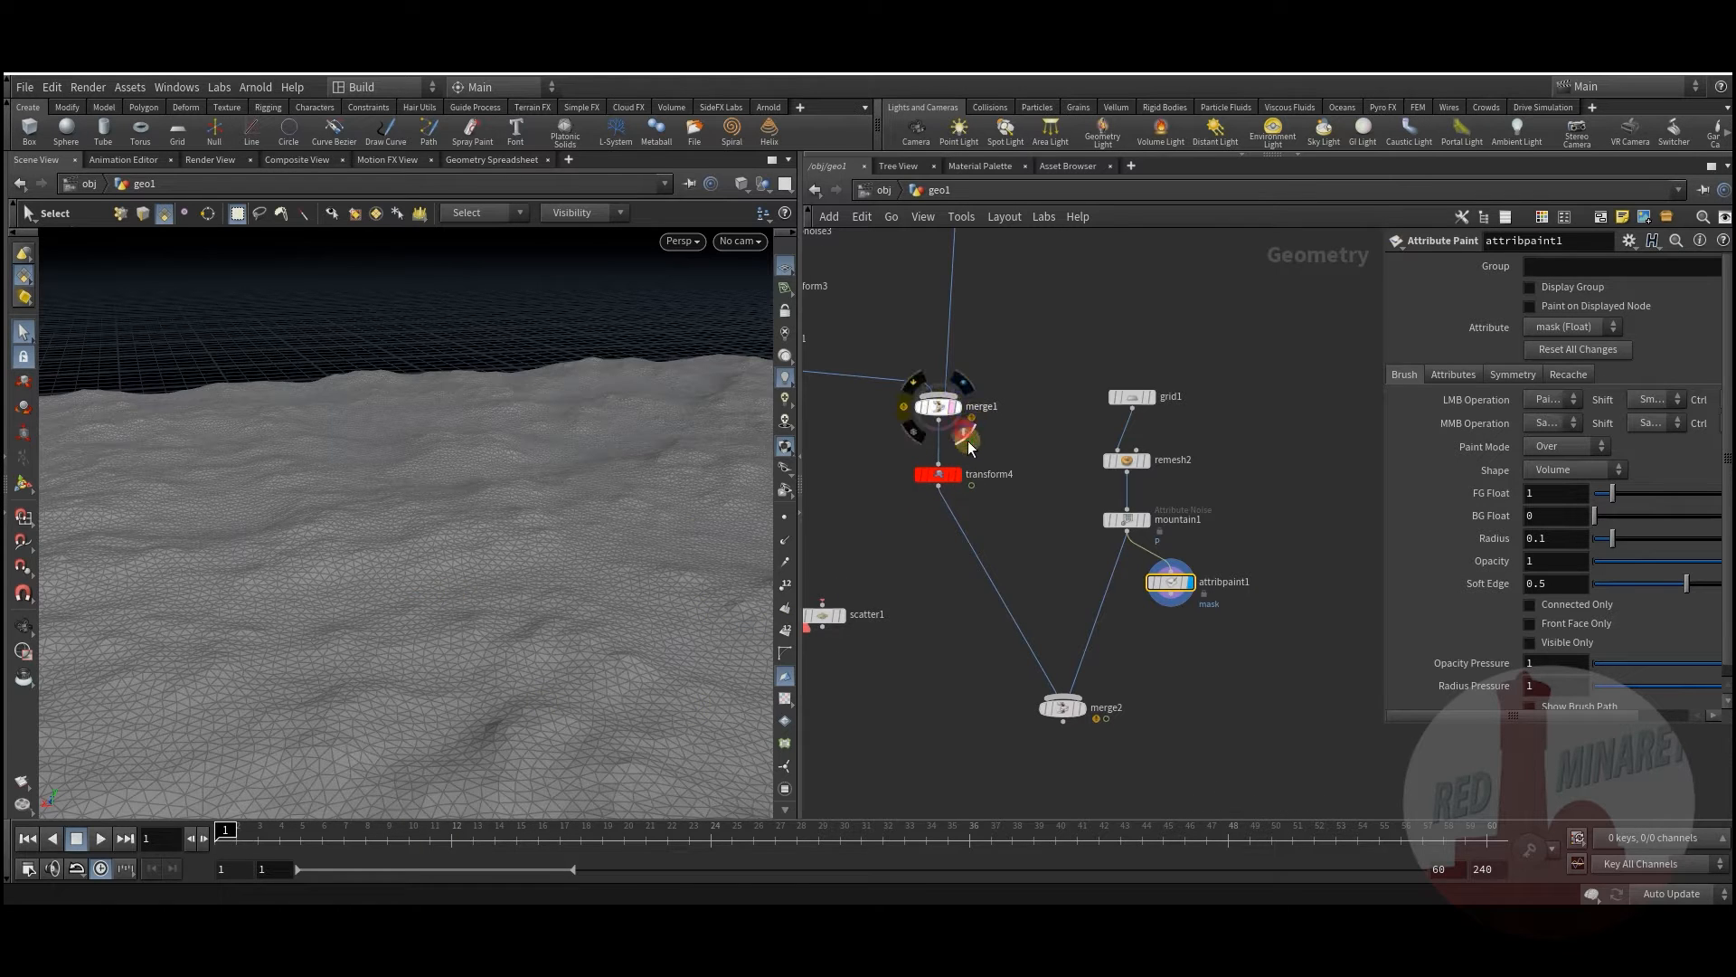
pyautogui.click(966, 437)
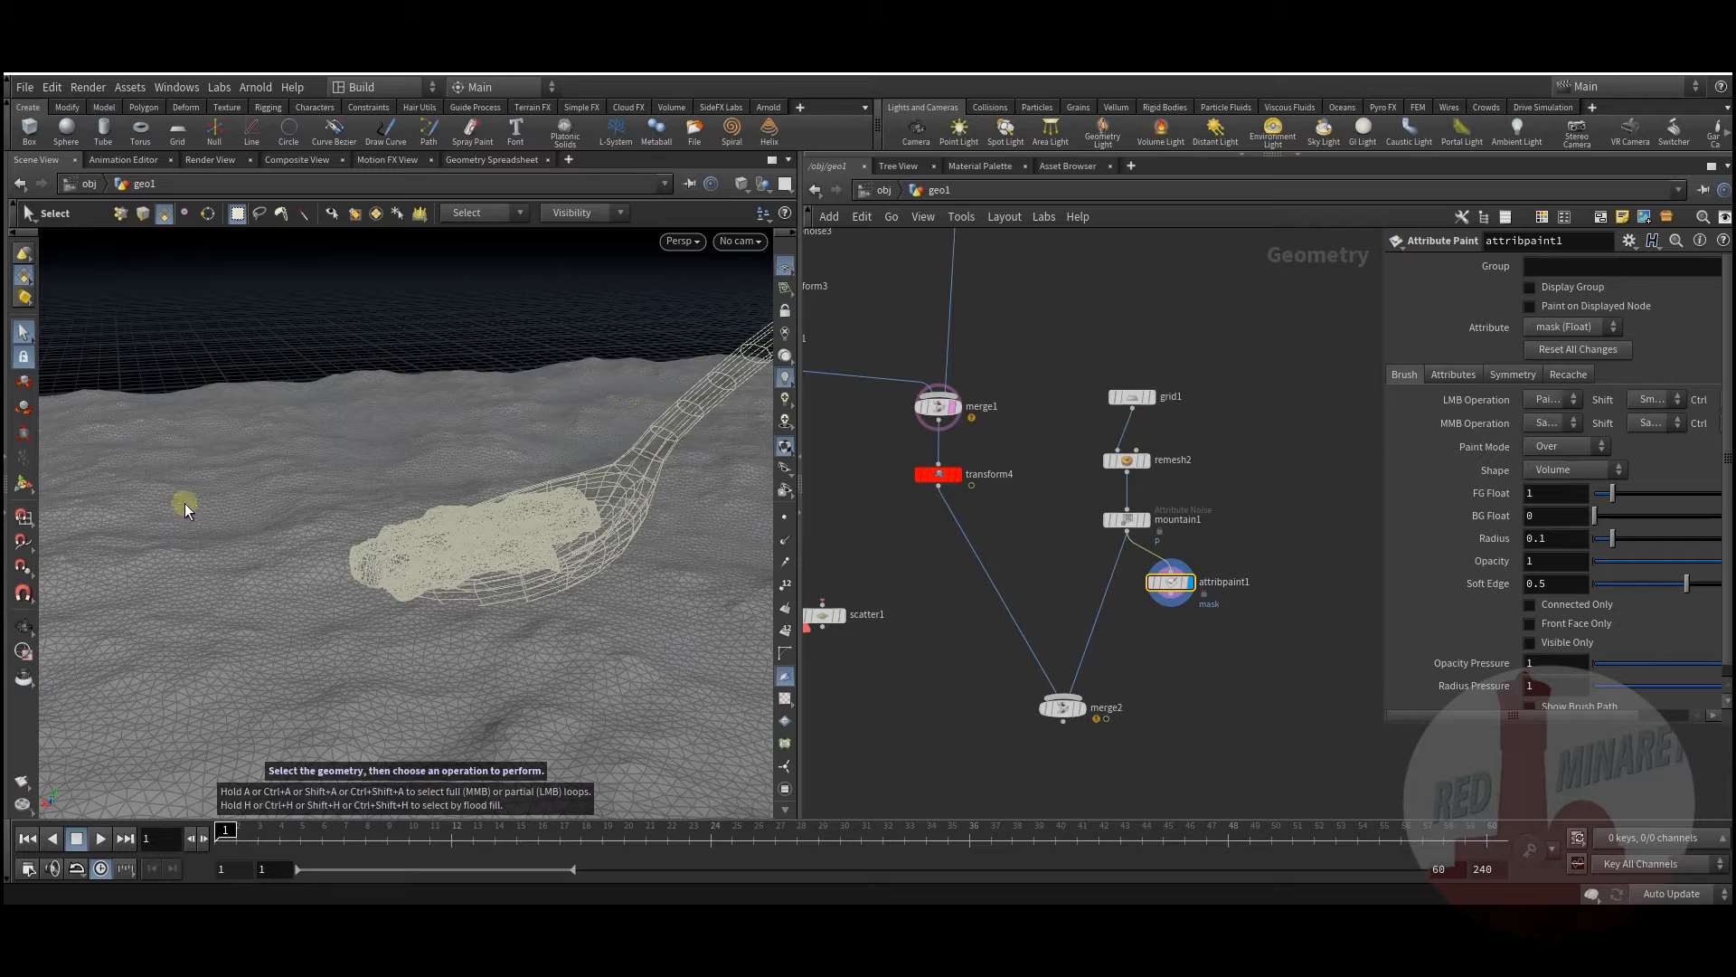
# Step: Raise the brush radius to about 0.4 and paint the mask under the rock
pyautogui.press('Return')
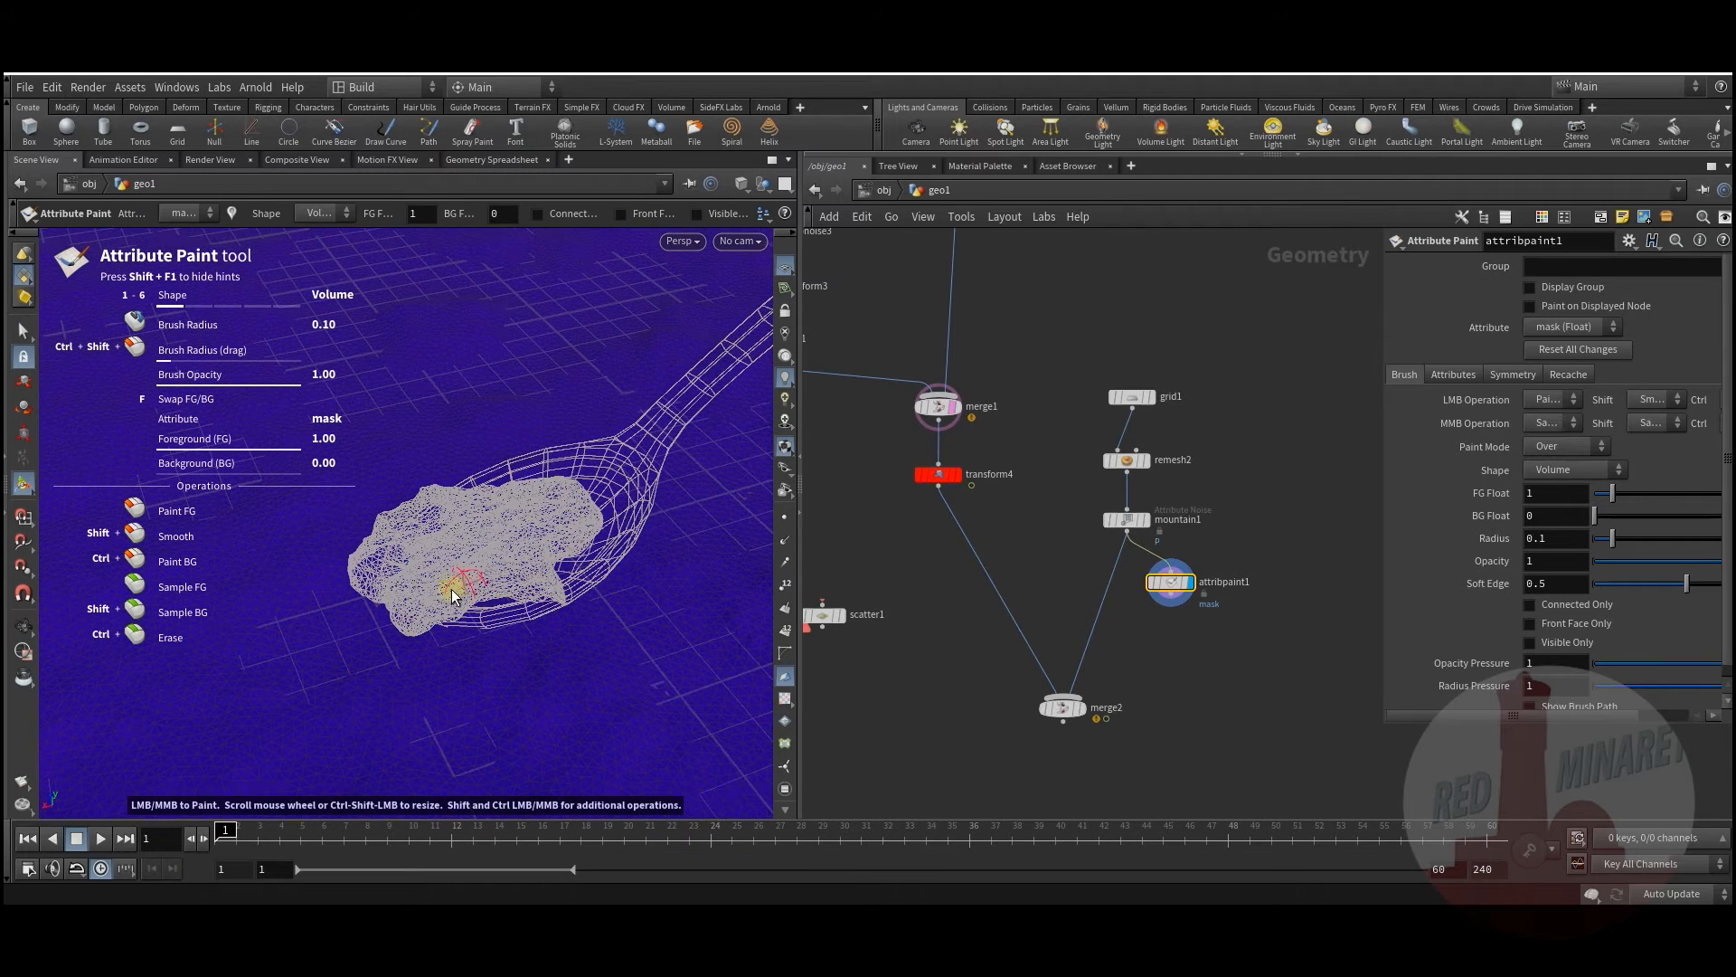
pyautogui.scroll(4, 449, 592)
pyautogui.scroll(5, 447, 584)
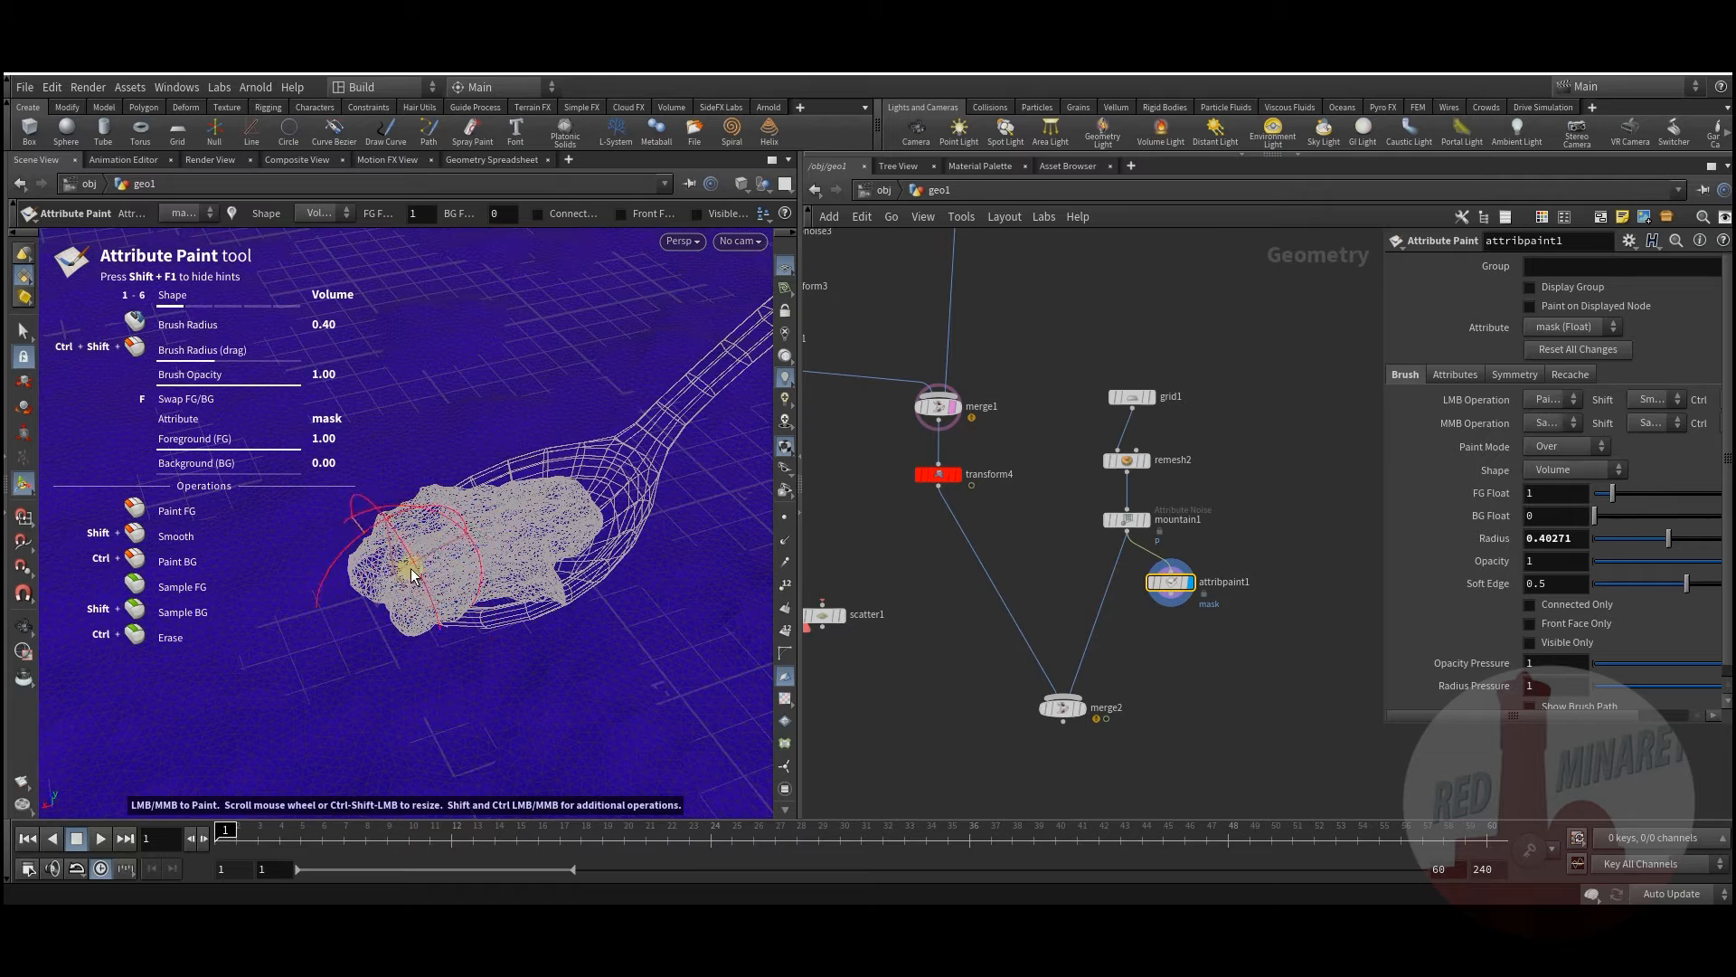
pyautogui.moveTo(434, 584)
pyautogui.mouseDown()
pyautogui.moveTo(492, 616)
pyautogui.moveTo(432, 523)
pyautogui.mouseUp()
pyautogui.moveTo(487, 603)
pyautogui.mouseDown()
pyautogui.moveTo(503, 600)
pyautogui.moveTo(463, 623)
pyautogui.moveTo(394, 587)
pyautogui.moveTo(528, 628)
pyautogui.moveTo(394, 549)
pyautogui.moveTo(453, 524)
pyautogui.mouseUp()
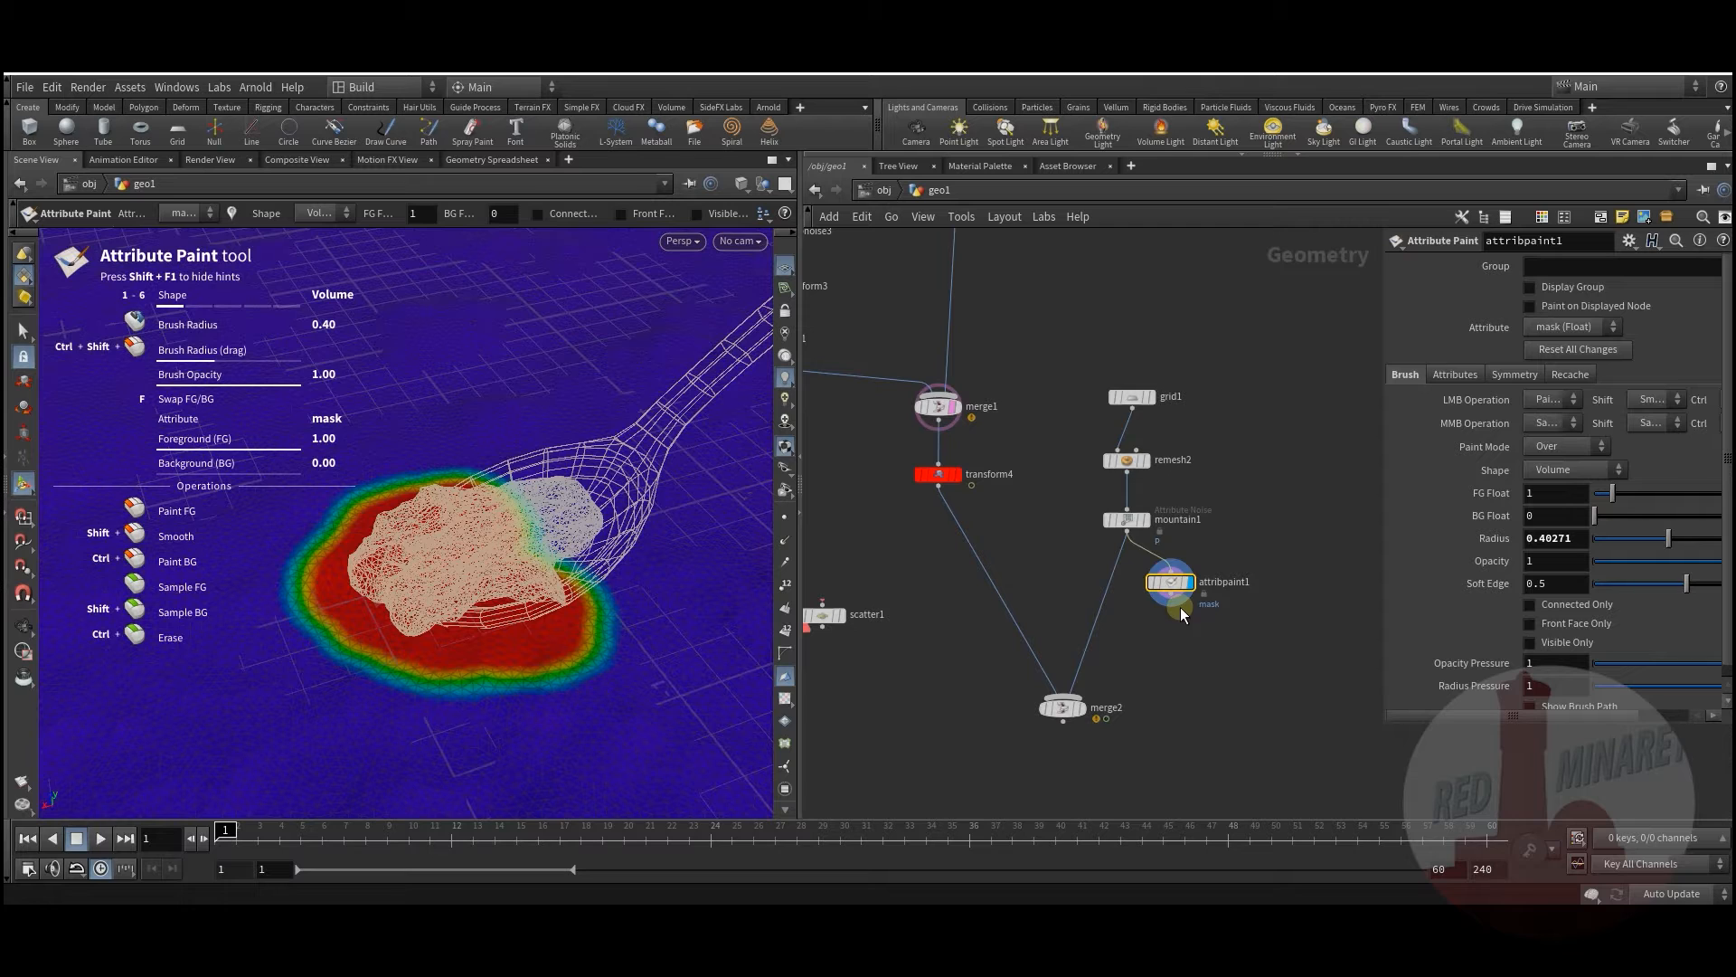
# Step: Add scatter2 after attribpaint1, display it, and use mask as the density attribute
pyautogui.press('Tab')
pyautogui.write('sca')
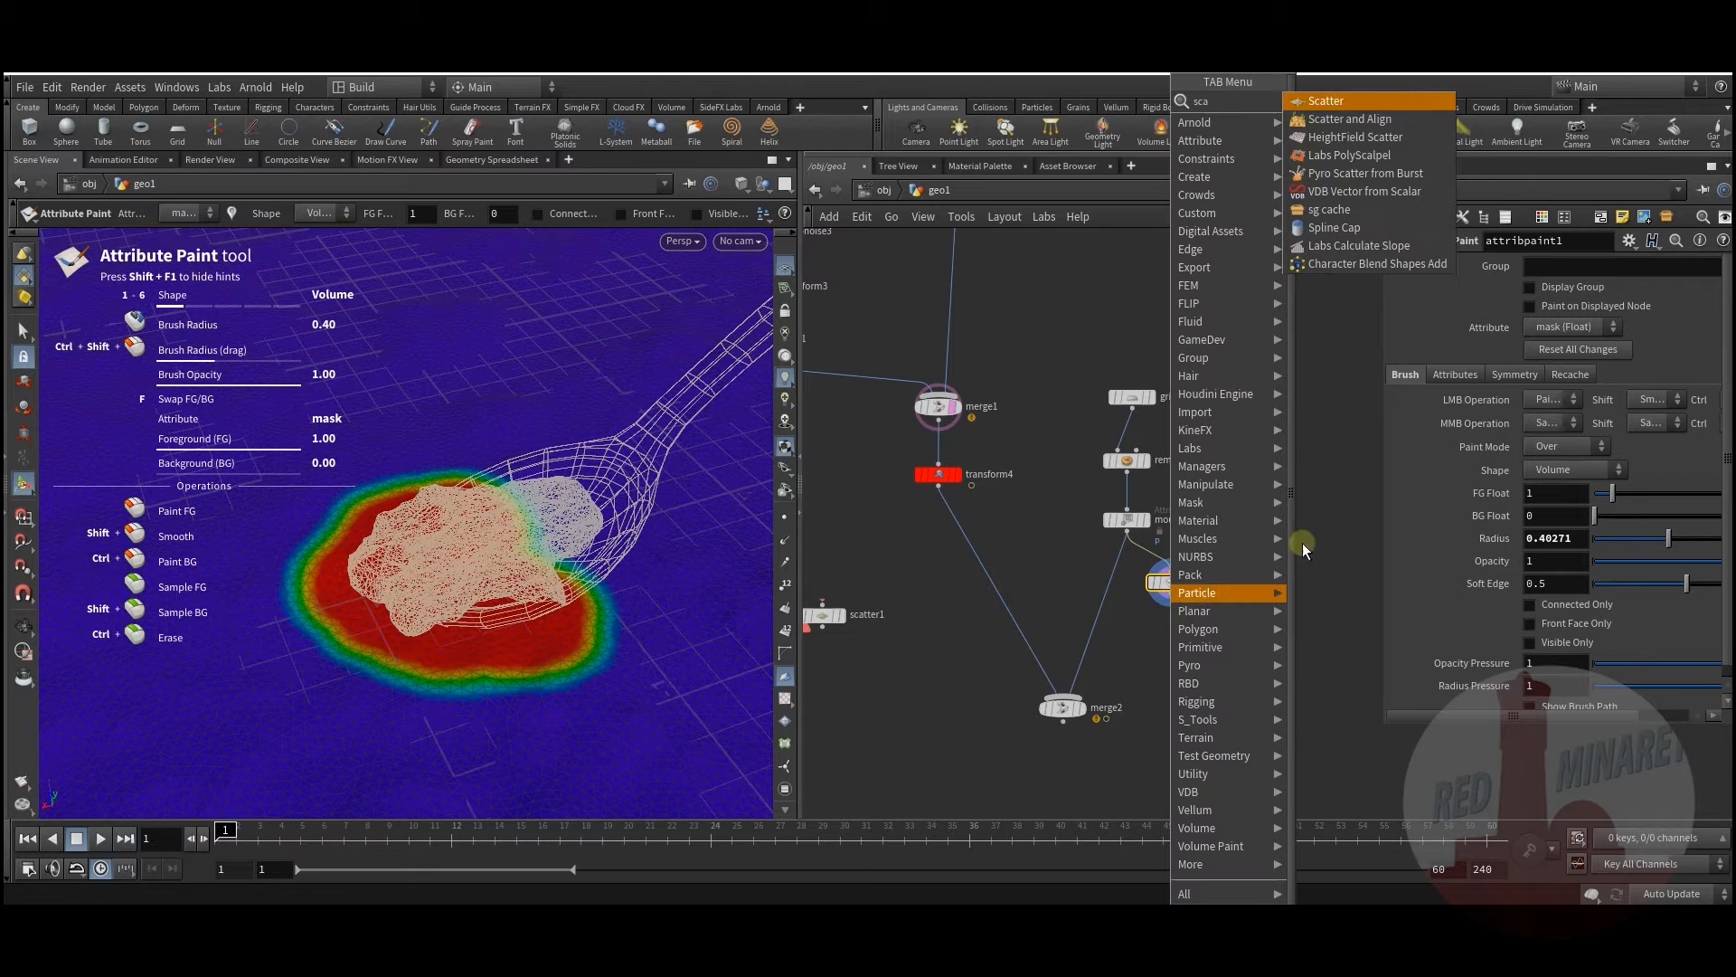
pyautogui.click(1327, 100)
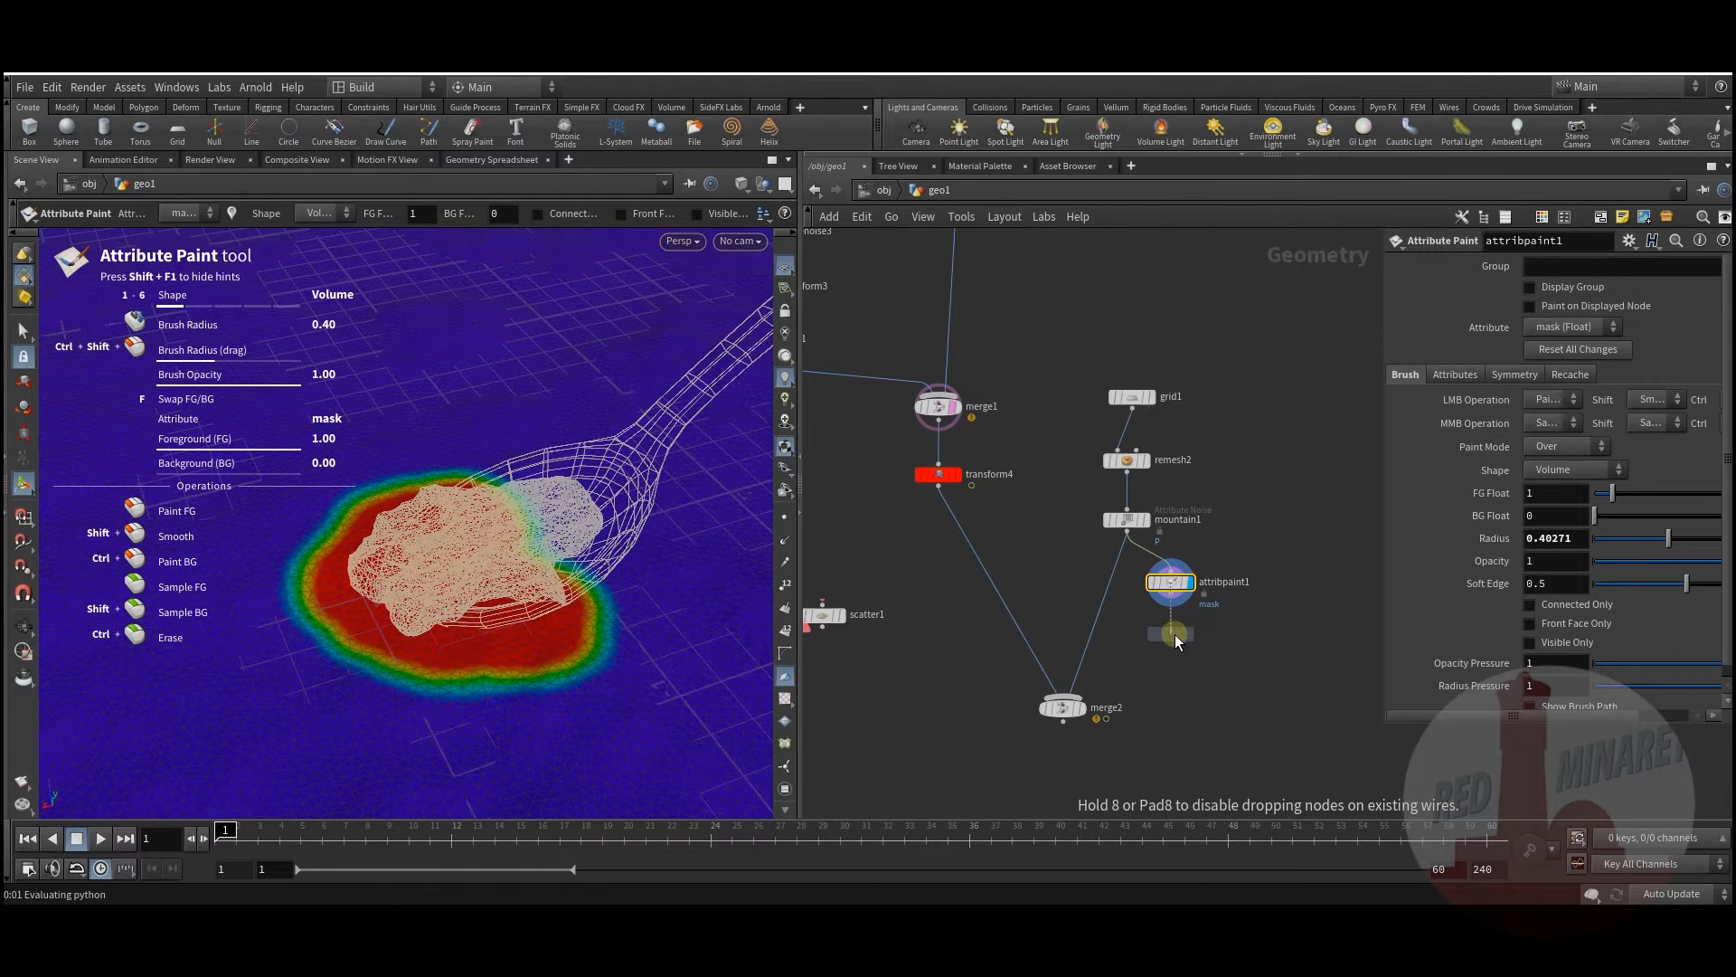
pyautogui.click(1174, 633)
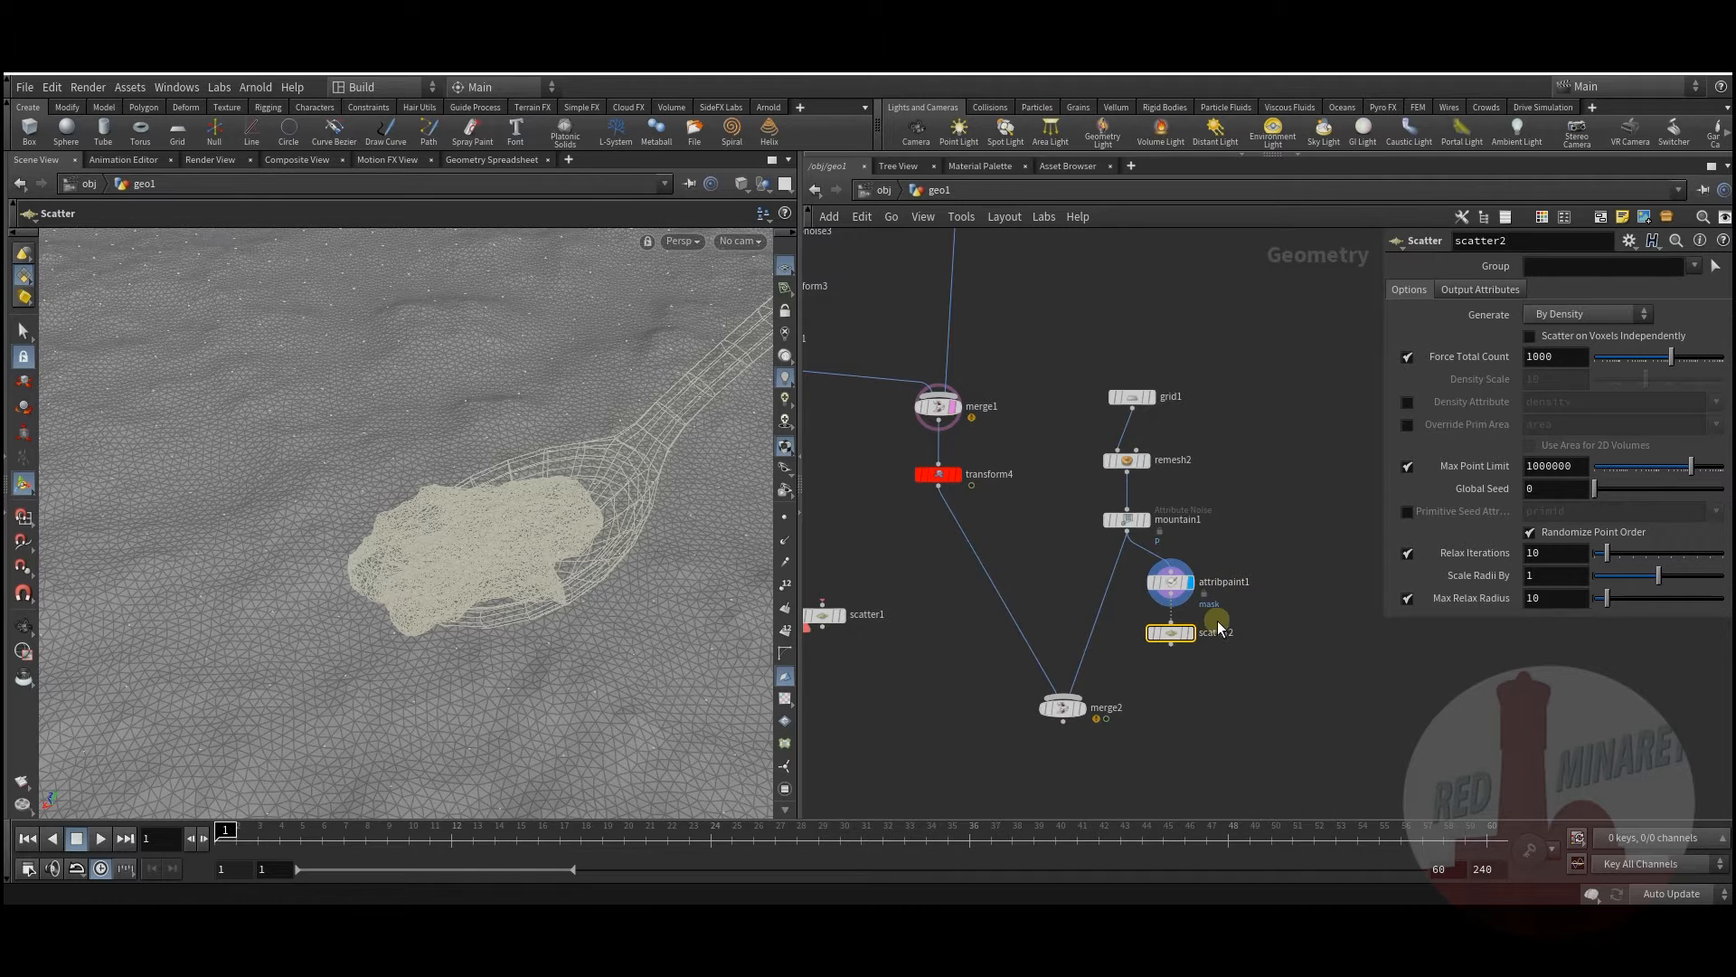
pyautogui.click(1191, 633)
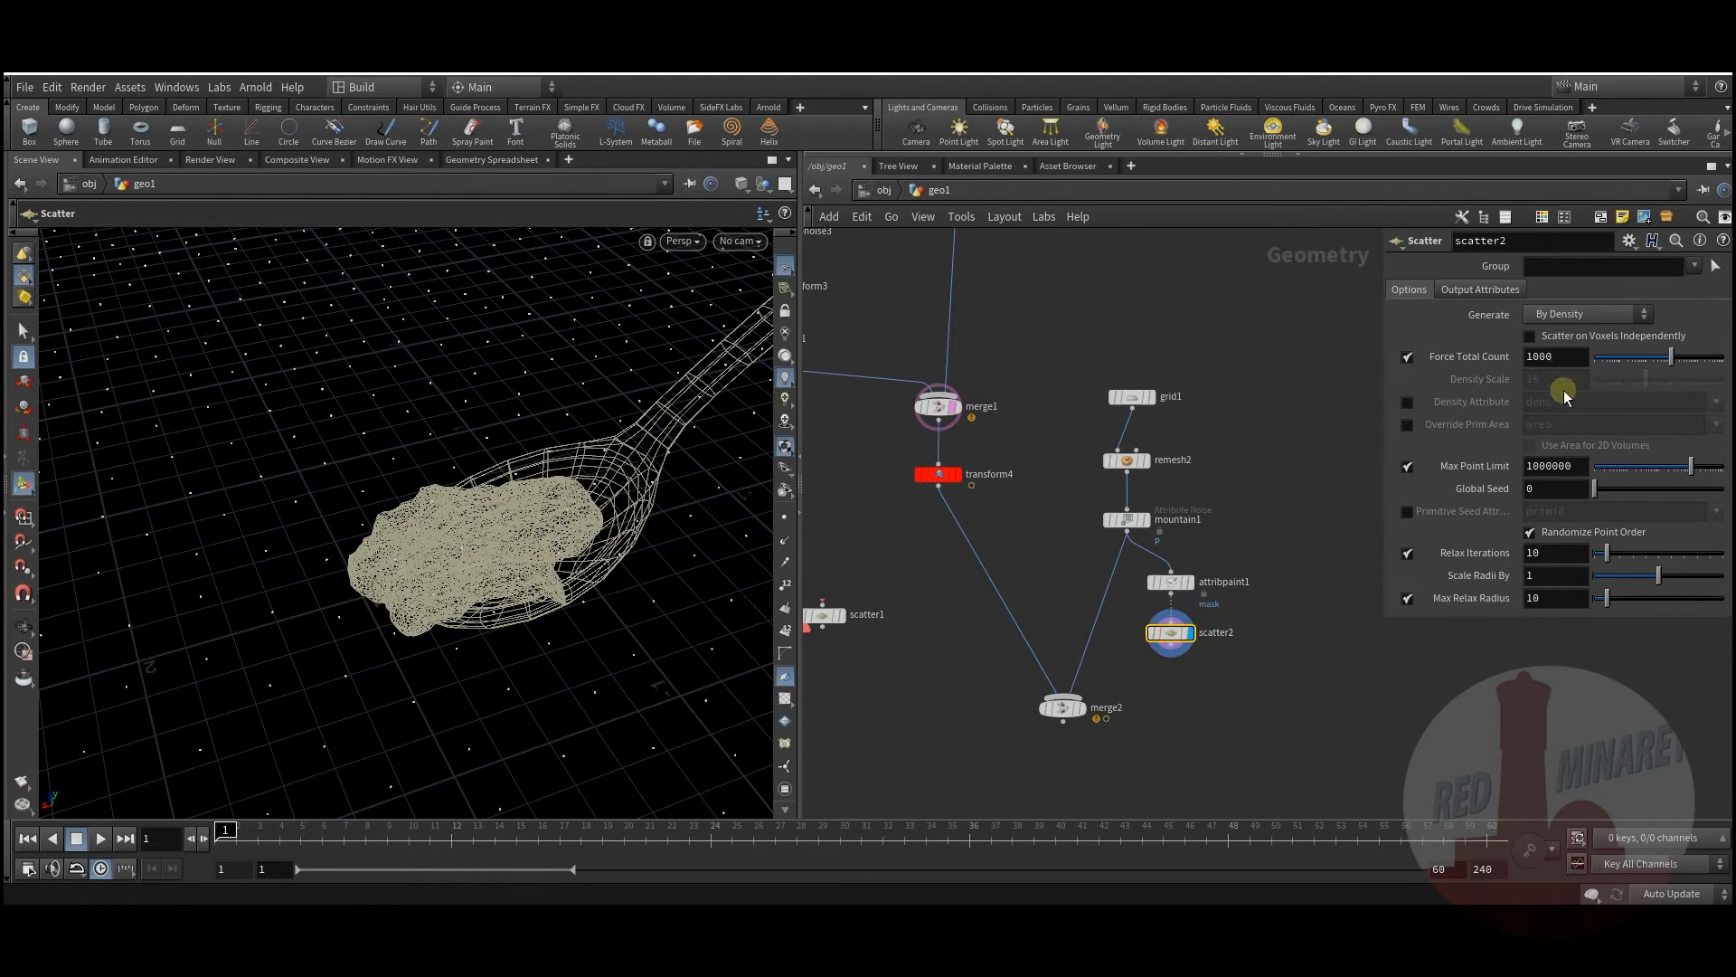
pyautogui.click(1409, 403)
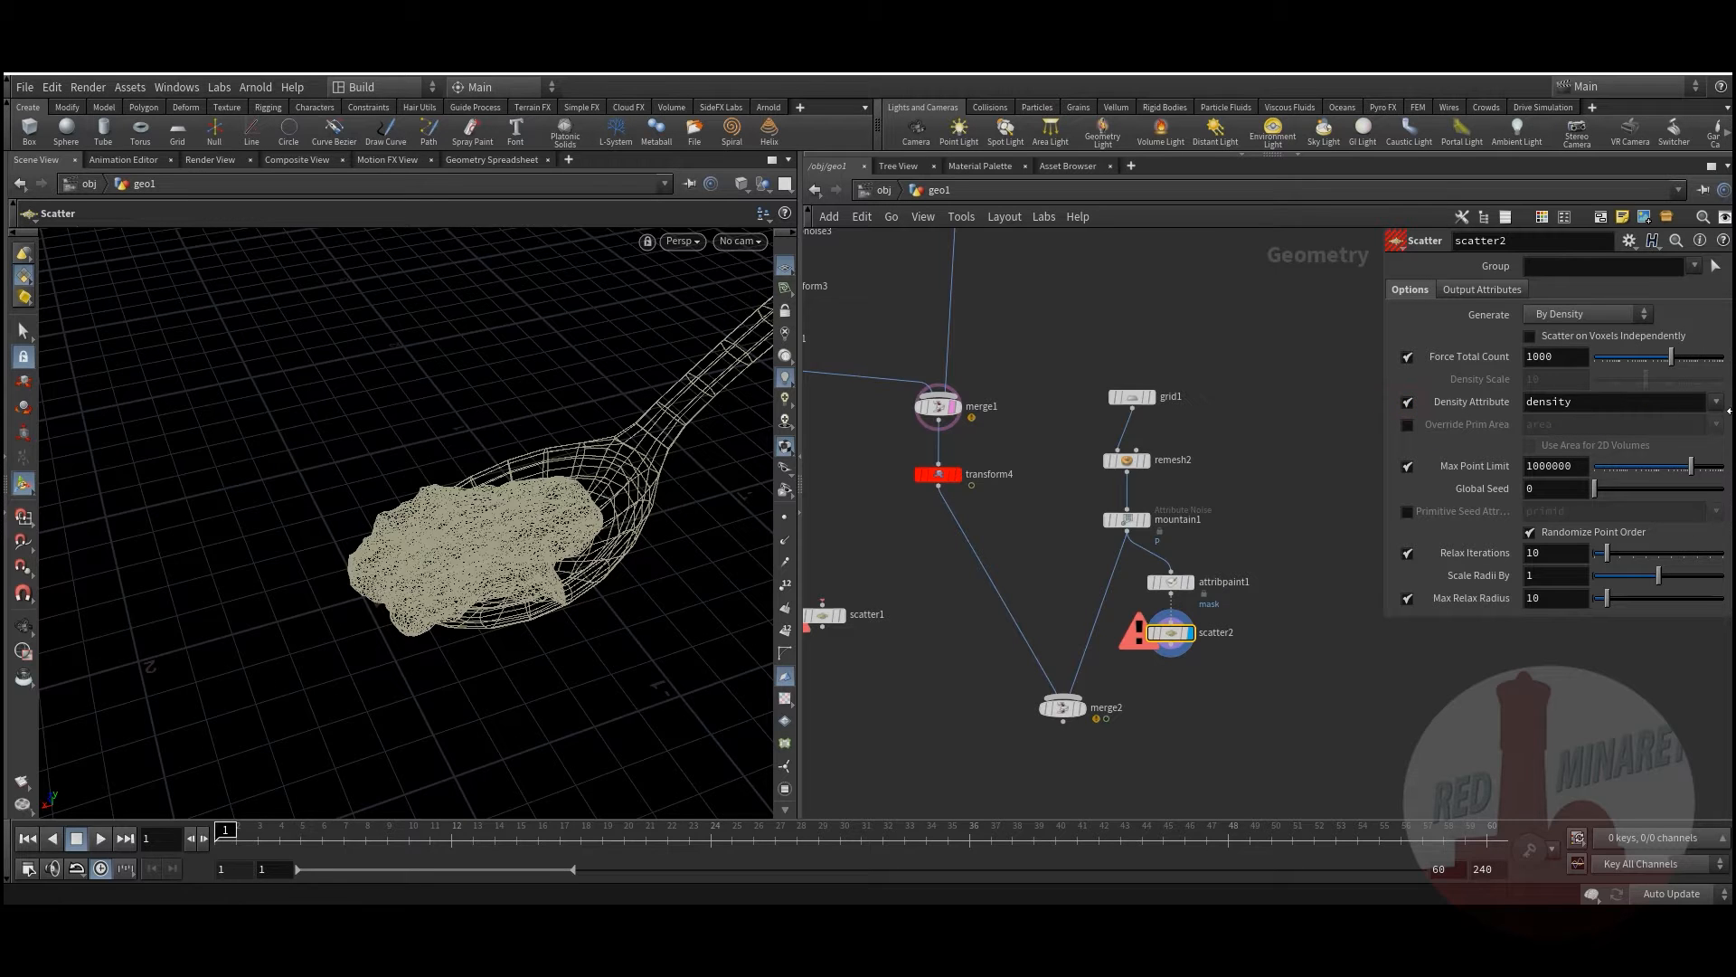
pyautogui.click(1716, 402)
pyautogui.click(1684, 436)
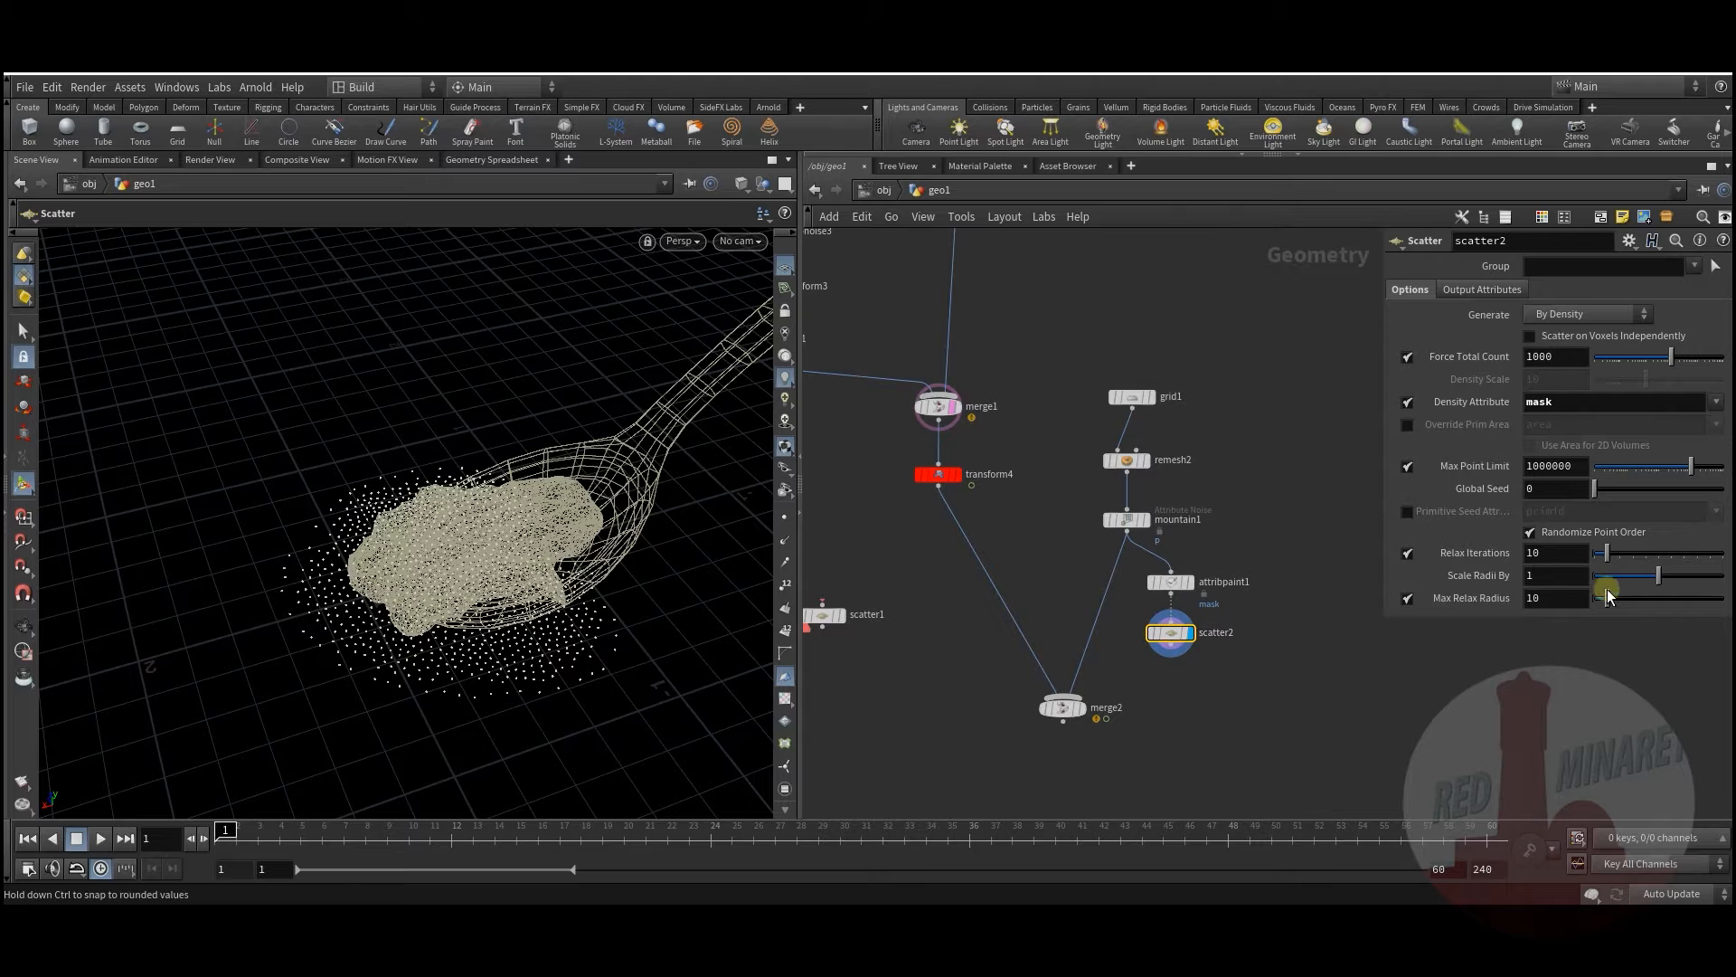
# Step: Relax the points with 86 iterations, scale radii by 1.8, and move merge2 aside
pyautogui.moveTo(1663, 558); pyautogui.dragTo(1709, 564)
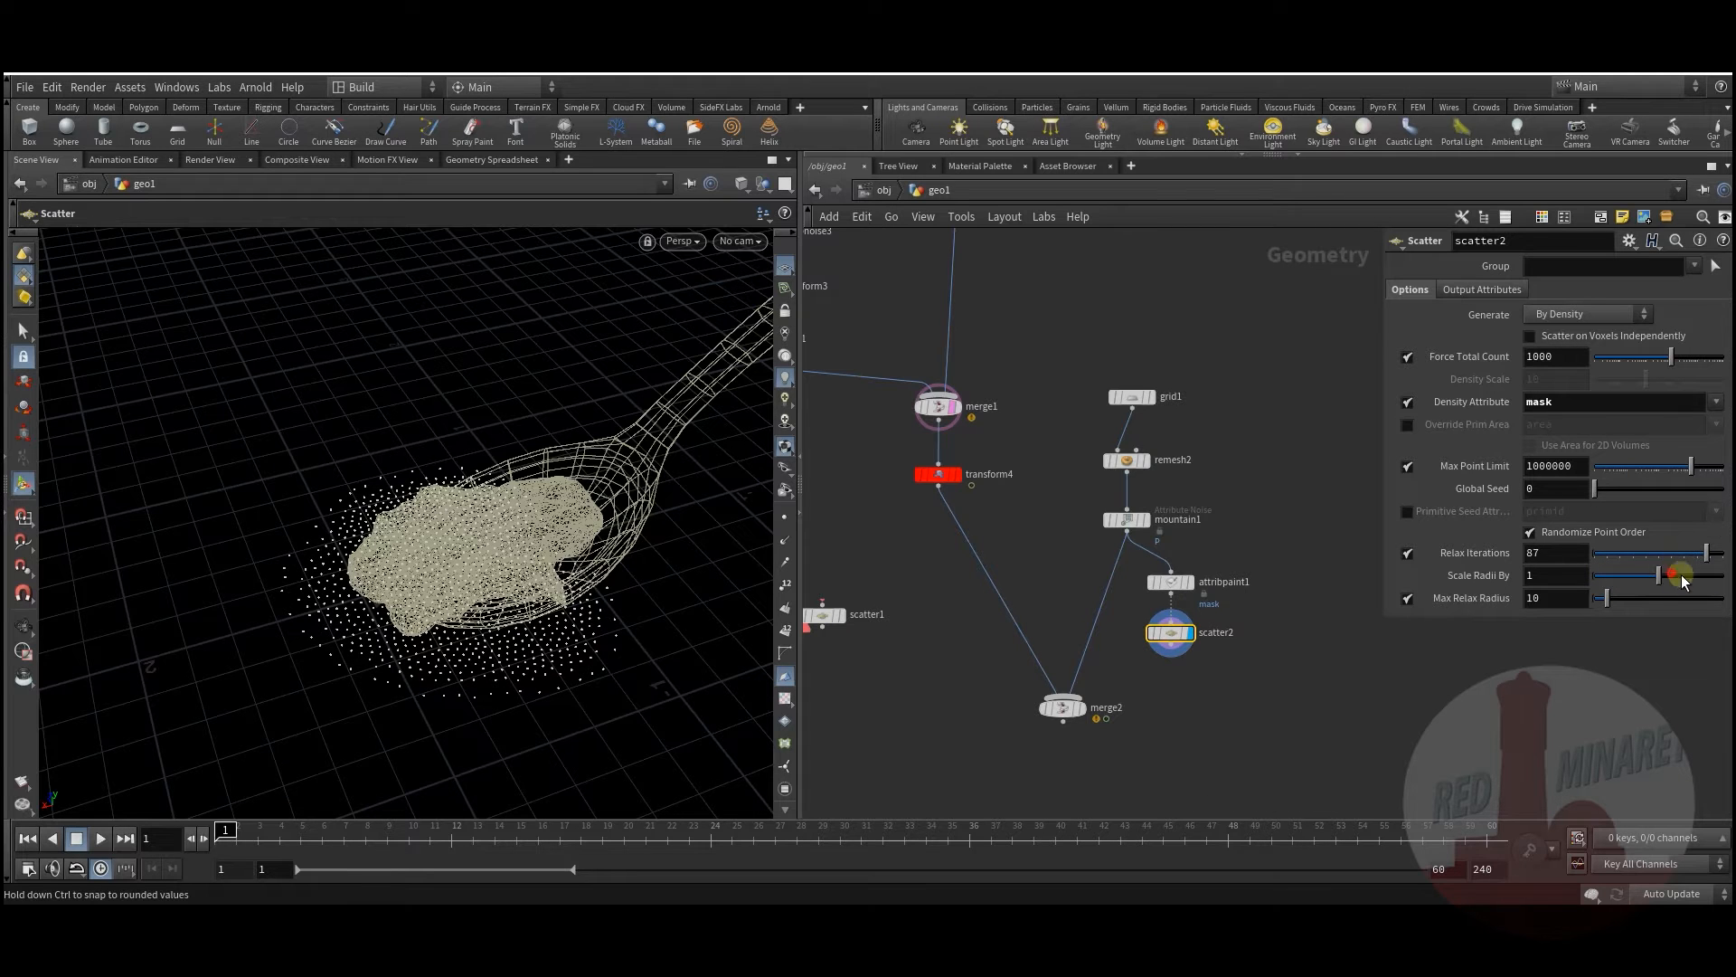
pyautogui.click(1709, 579)
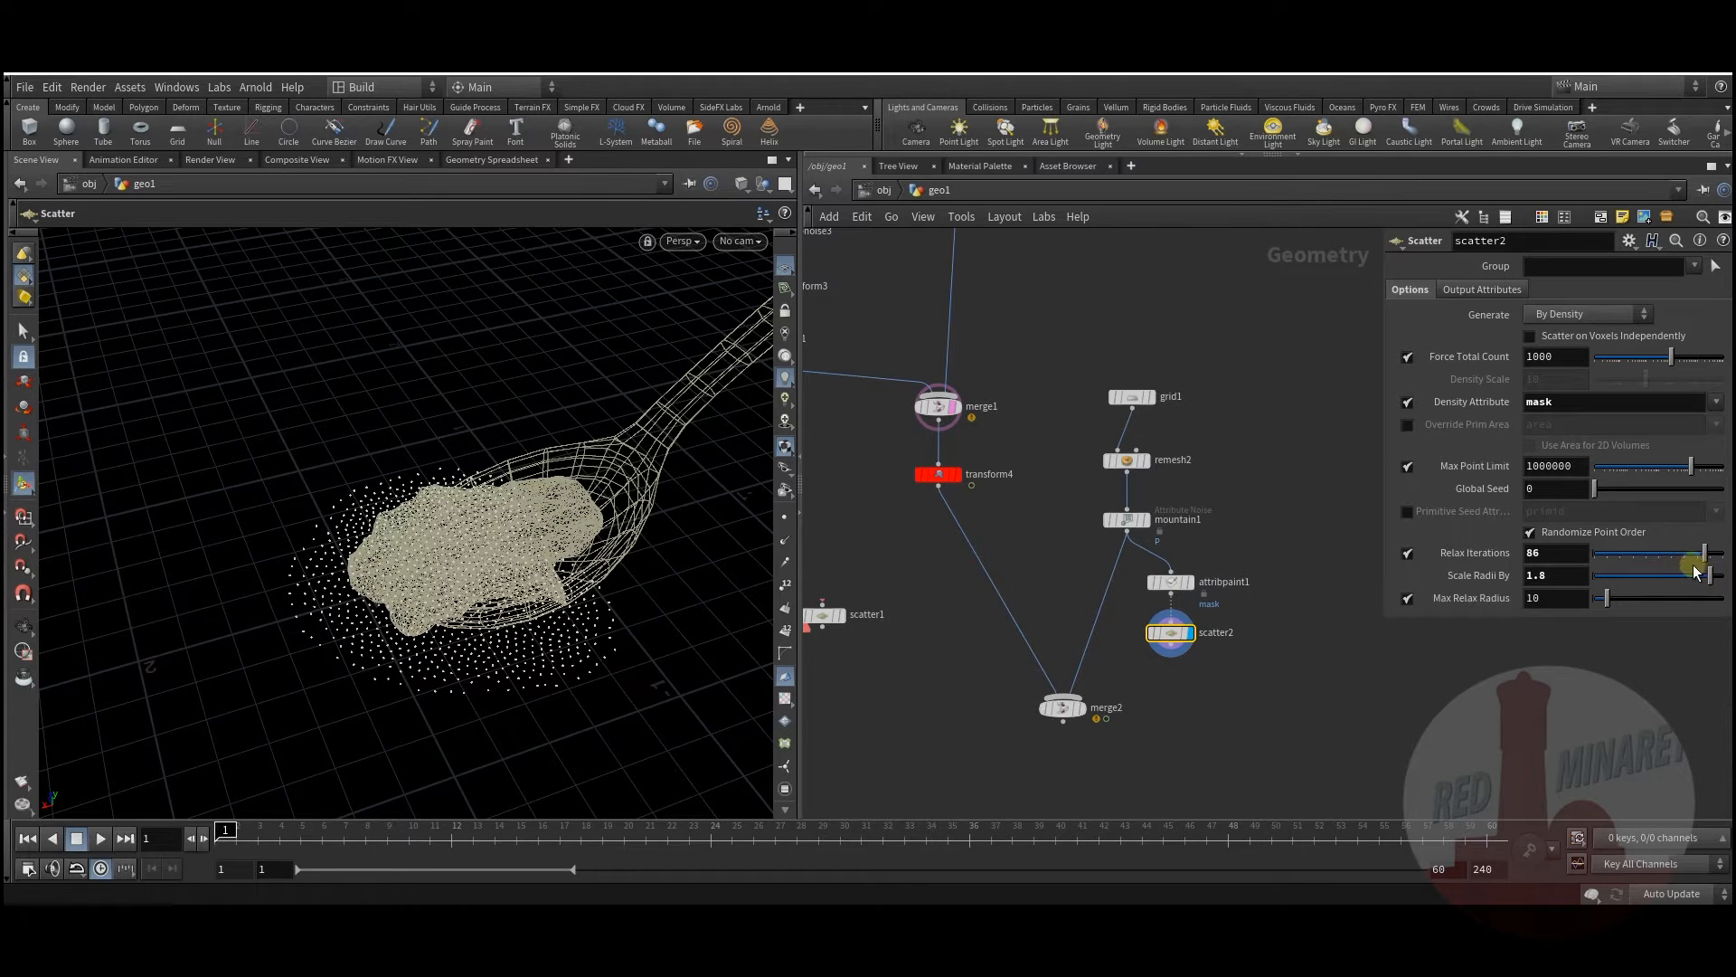
pyautogui.moveTo(936, 624); pyautogui.dragTo(974, 592, button='middle')
pyautogui.moveTo(1104, 675); pyautogui.dragTo(1089, 695)
pyautogui.click(1180, 647)
pyautogui.moveTo(883, 646); pyautogui.dragTo(950, 550, button='middle')
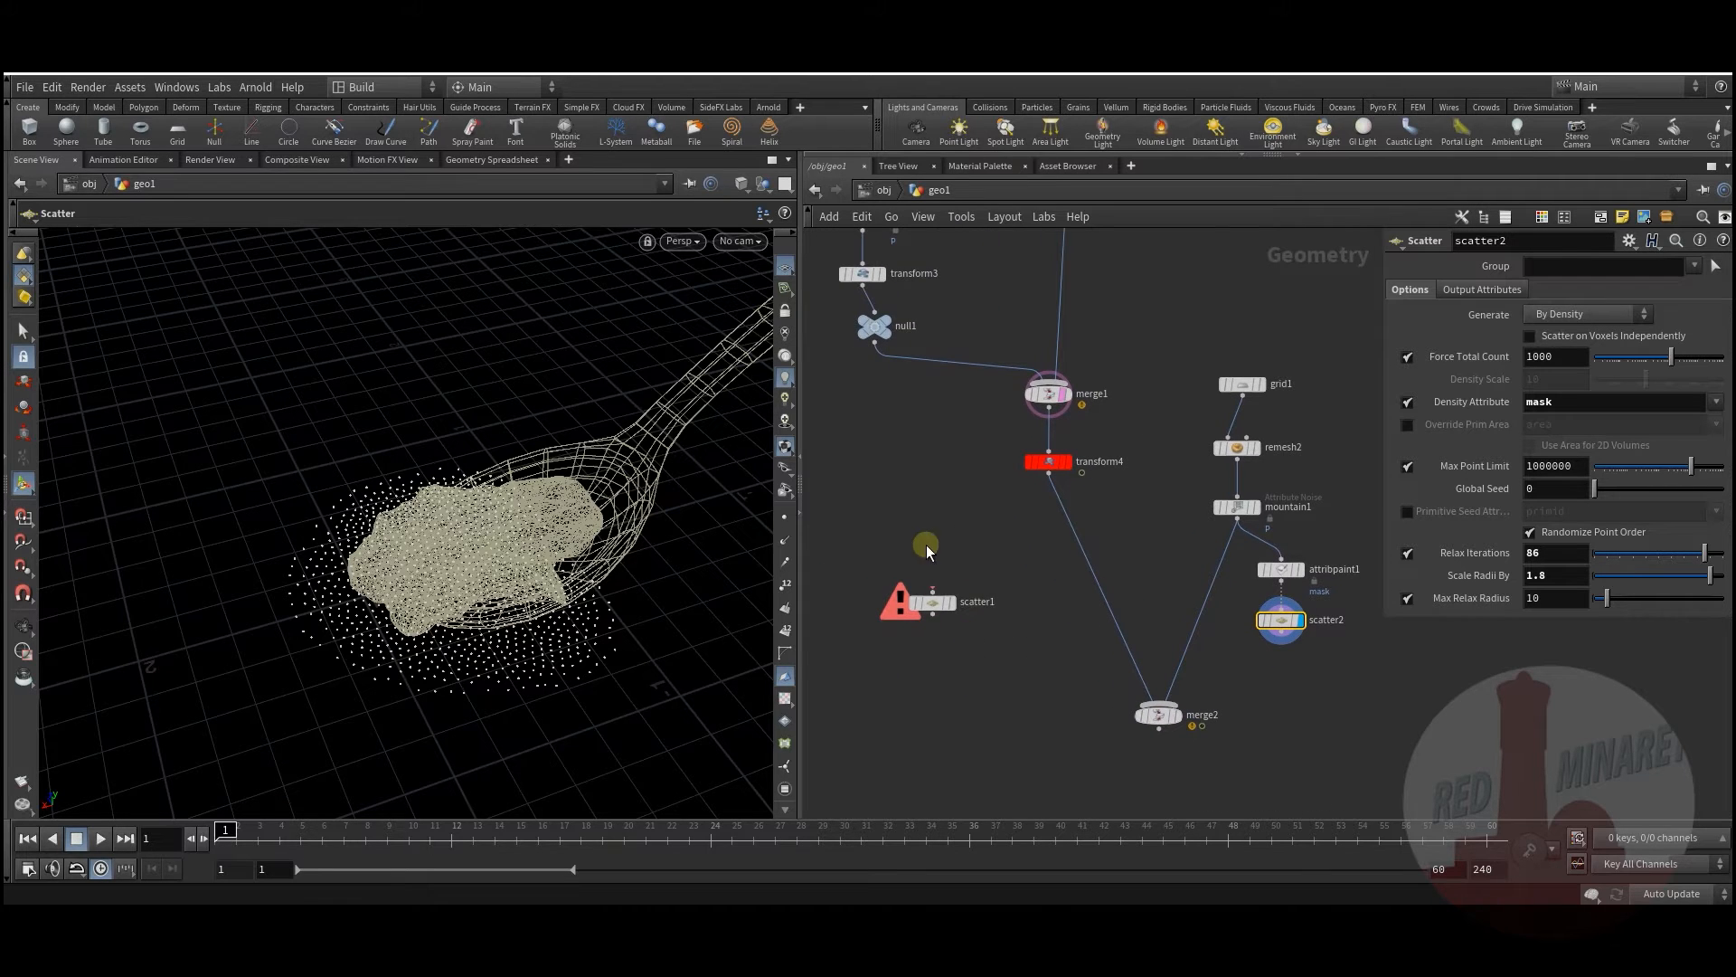
# Step: Add timeshift1 fed by transform4 and delete its Frame channels to hold frame 1
pyautogui.press('Tab')
pyautogui.write('tim')
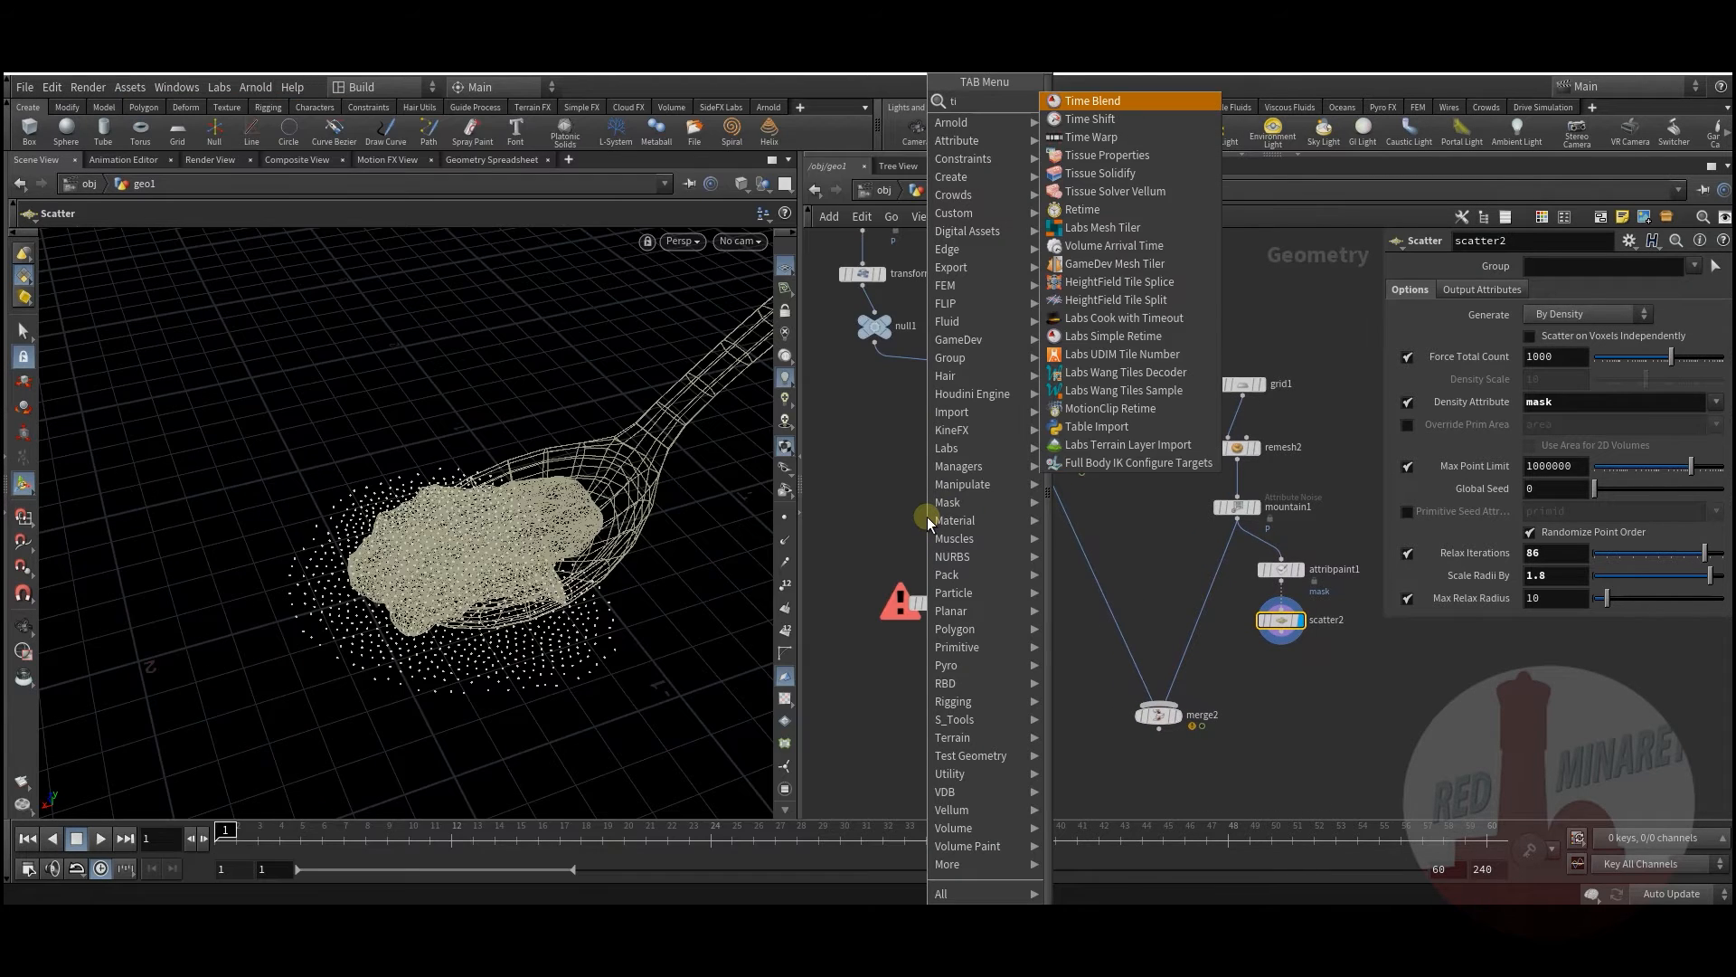
pyautogui.click(1111, 130)
pyautogui.click(916, 506)
pyautogui.moveTo(1049, 473); pyautogui.dragTo(917, 495)
pyautogui.click(653, 681)
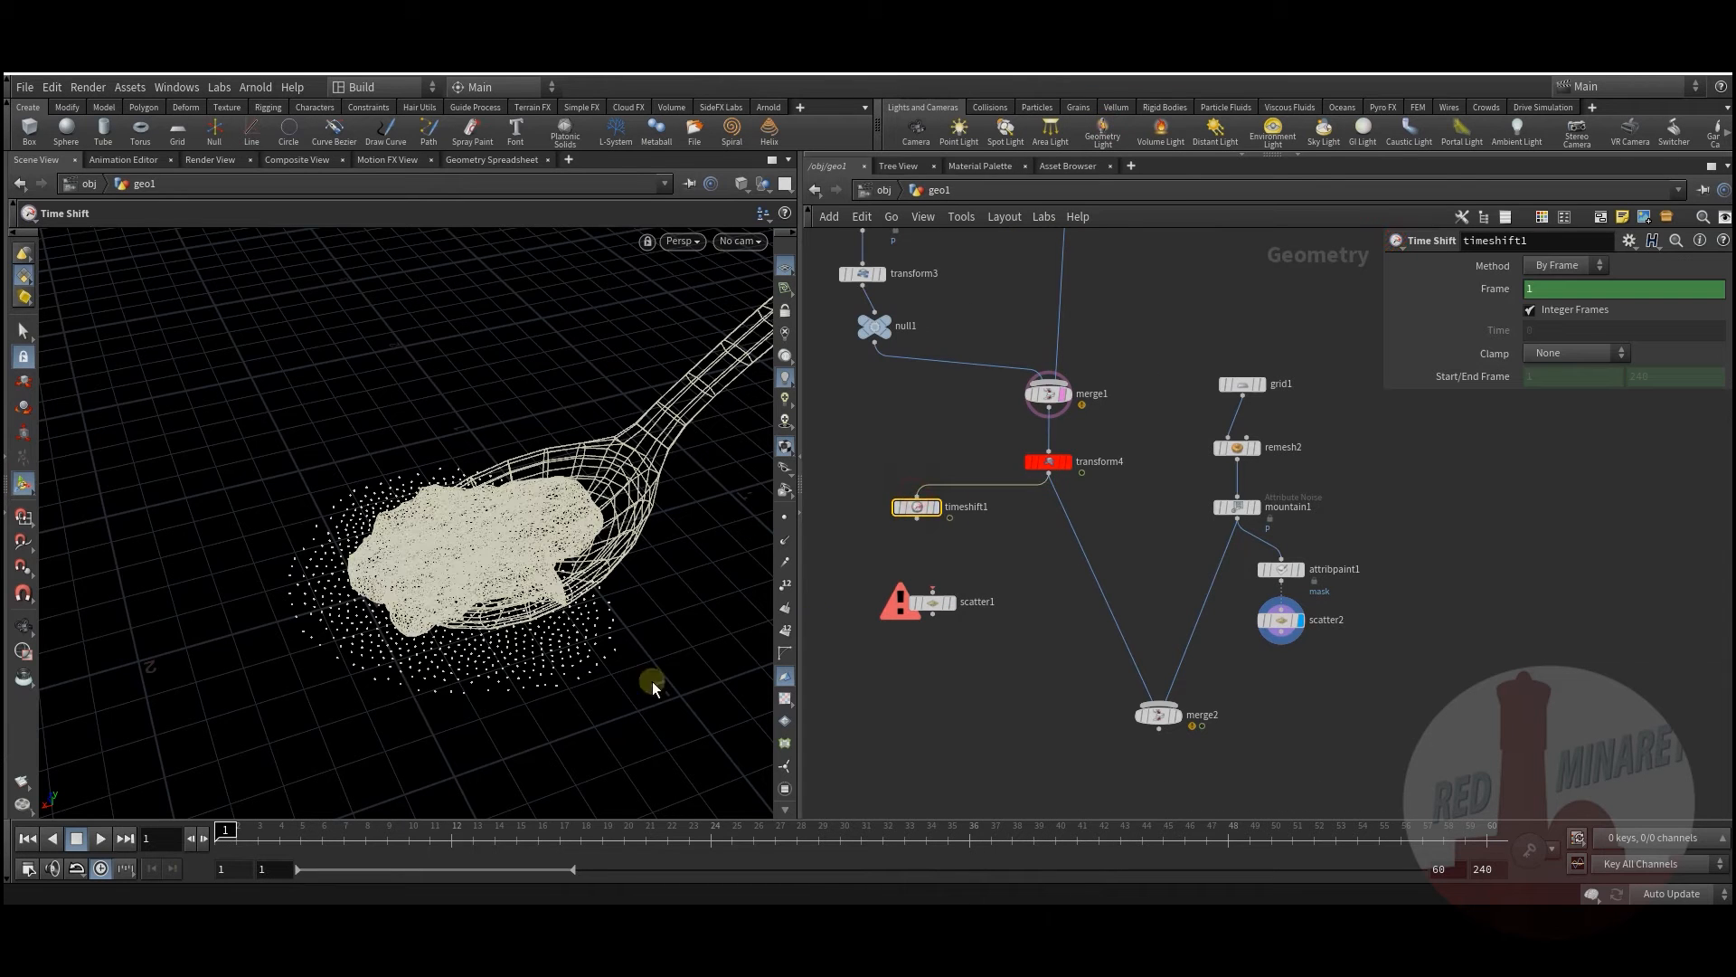
pyautogui.rightClick(1494, 288)
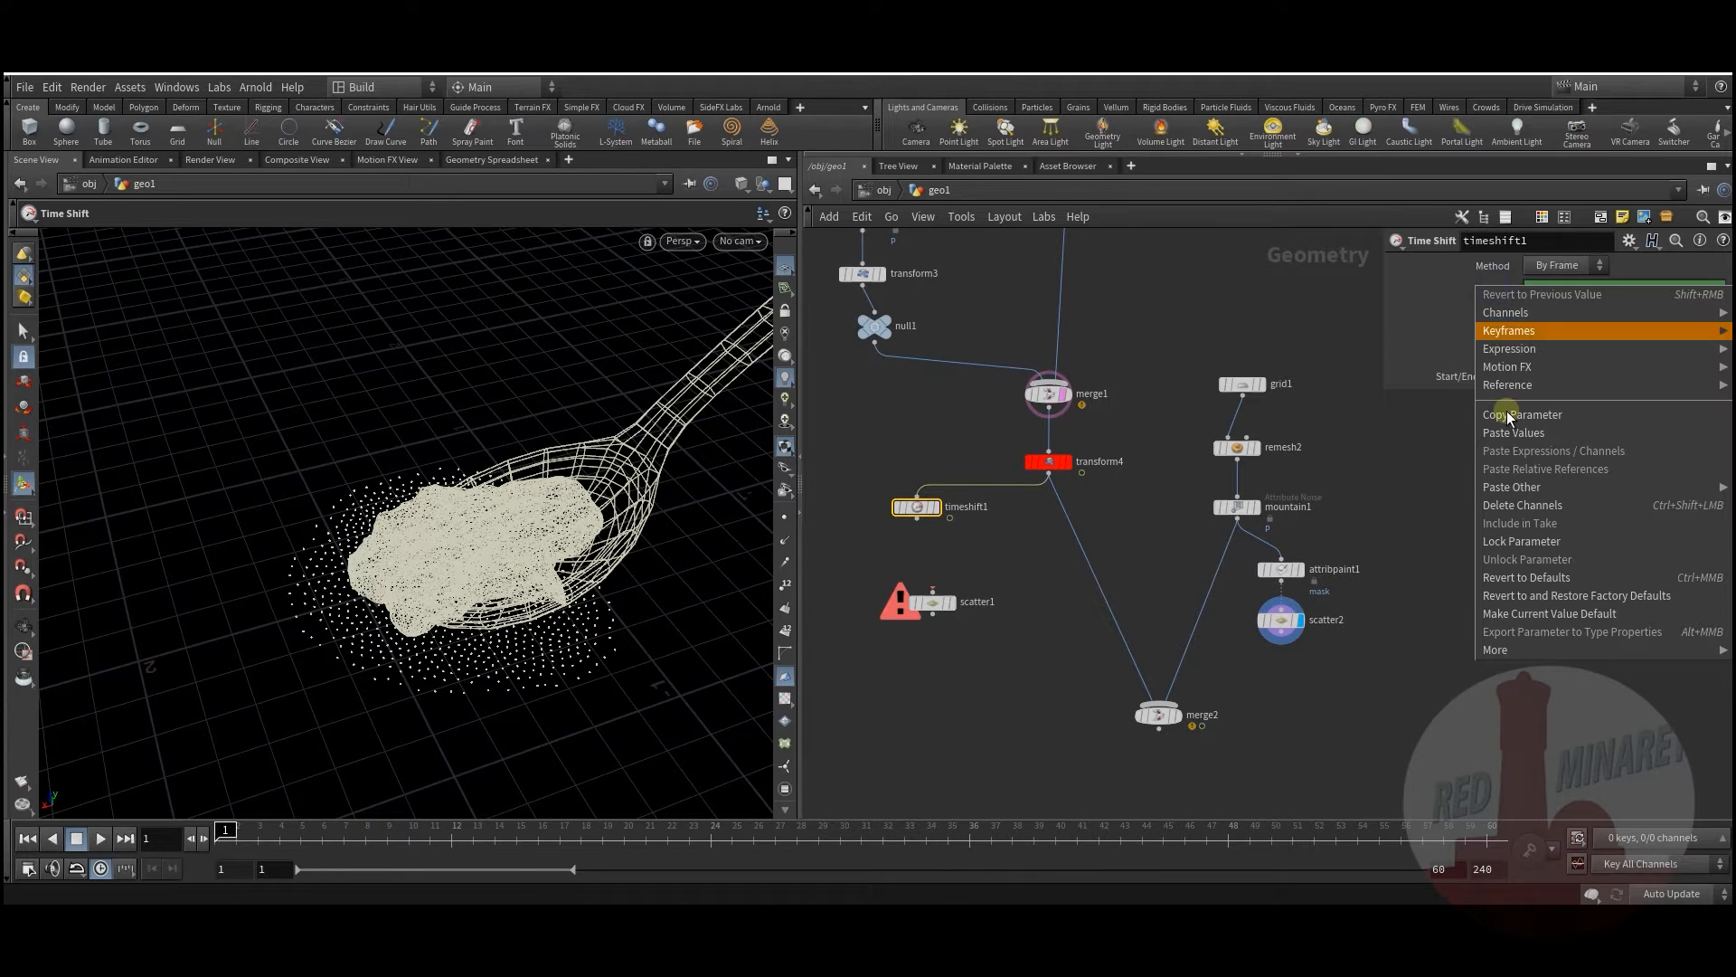
pyautogui.click(1556, 504)
pyautogui.moveTo(989, 542); pyautogui.dragTo(1007, 479, button='middle')
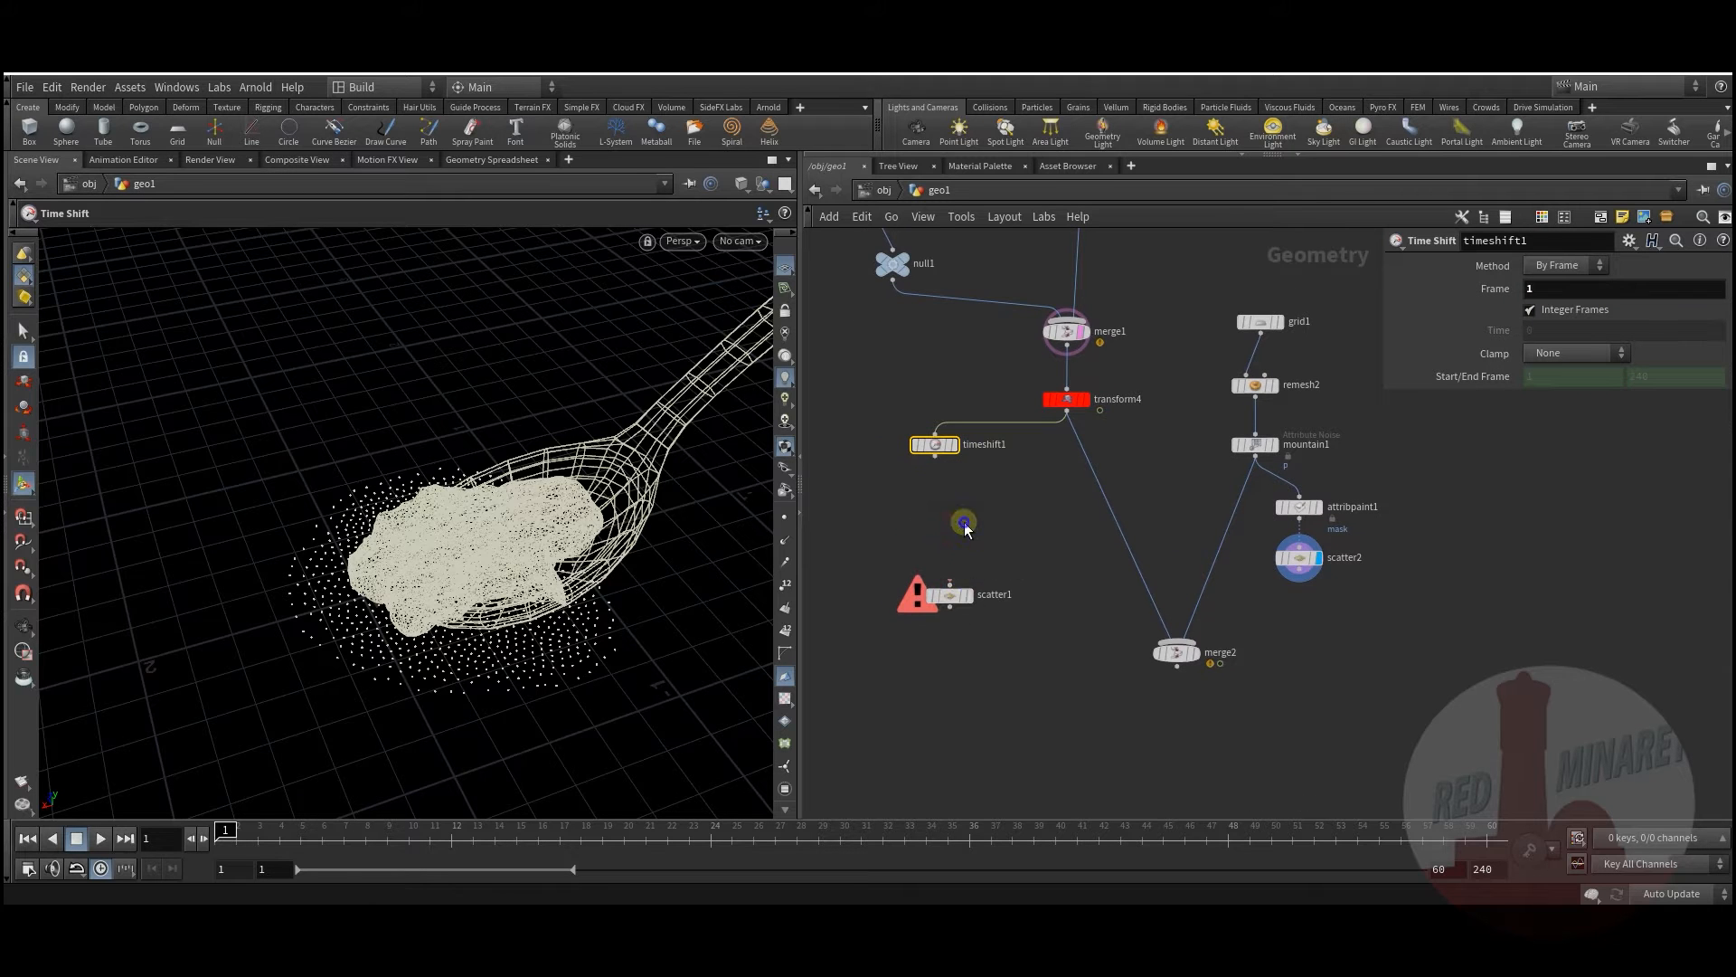
# Step: Add an Attribute Interpolate node beneath scatter1 and an Attribute Paint node
pyautogui.press('Tab')
pyautogui.write('at')
pyautogui.click(1142, 281)
pyautogui.click(949, 535)
pyautogui.moveTo(950, 535); pyautogui.dragTo(975, 537)
pyautogui.moveTo(959, 599)
pyautogui.mouseDown()
pyautogui.moveTo(938, 487)
pyautogui.moveTo(978, 603)
pyautogui.mouseUp()
pyautogui.moveTo(942, 528); pyautogui.dragTo(861, 480)
pyautogui.write('at')
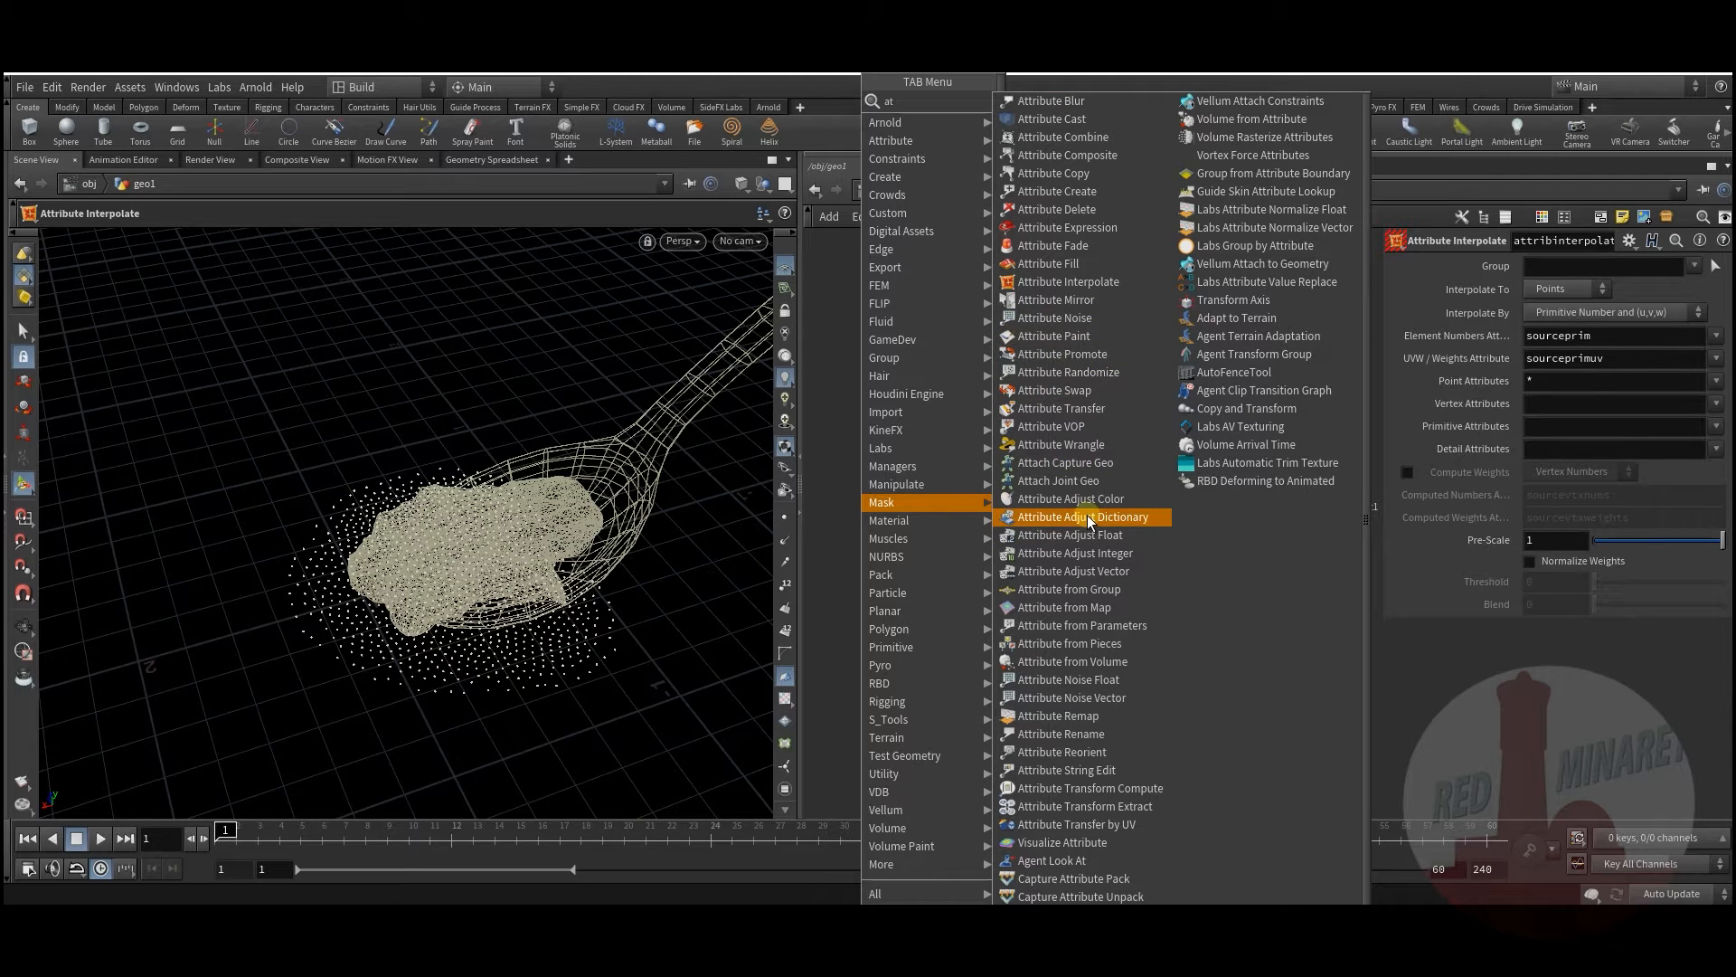
pyautogui.click(1053, 336)
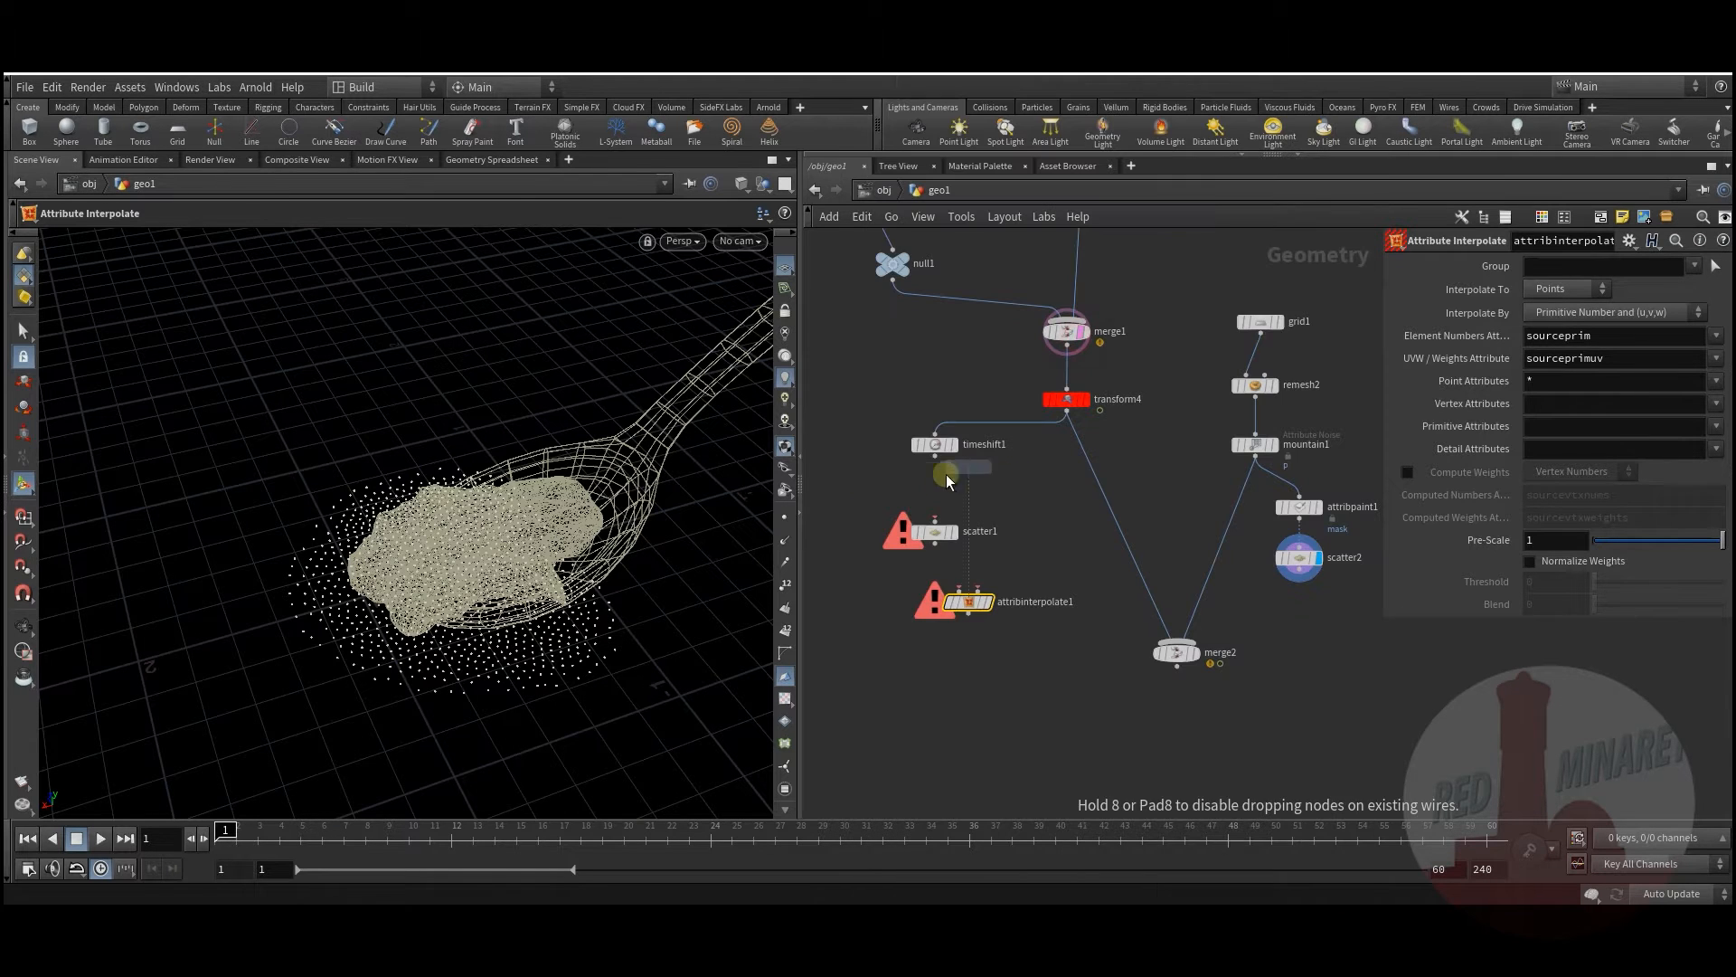
# Step: Position attribpaint2 below timeshift1 and turn off merge1's template flag
pyautogui.doubleClick(941, 481)
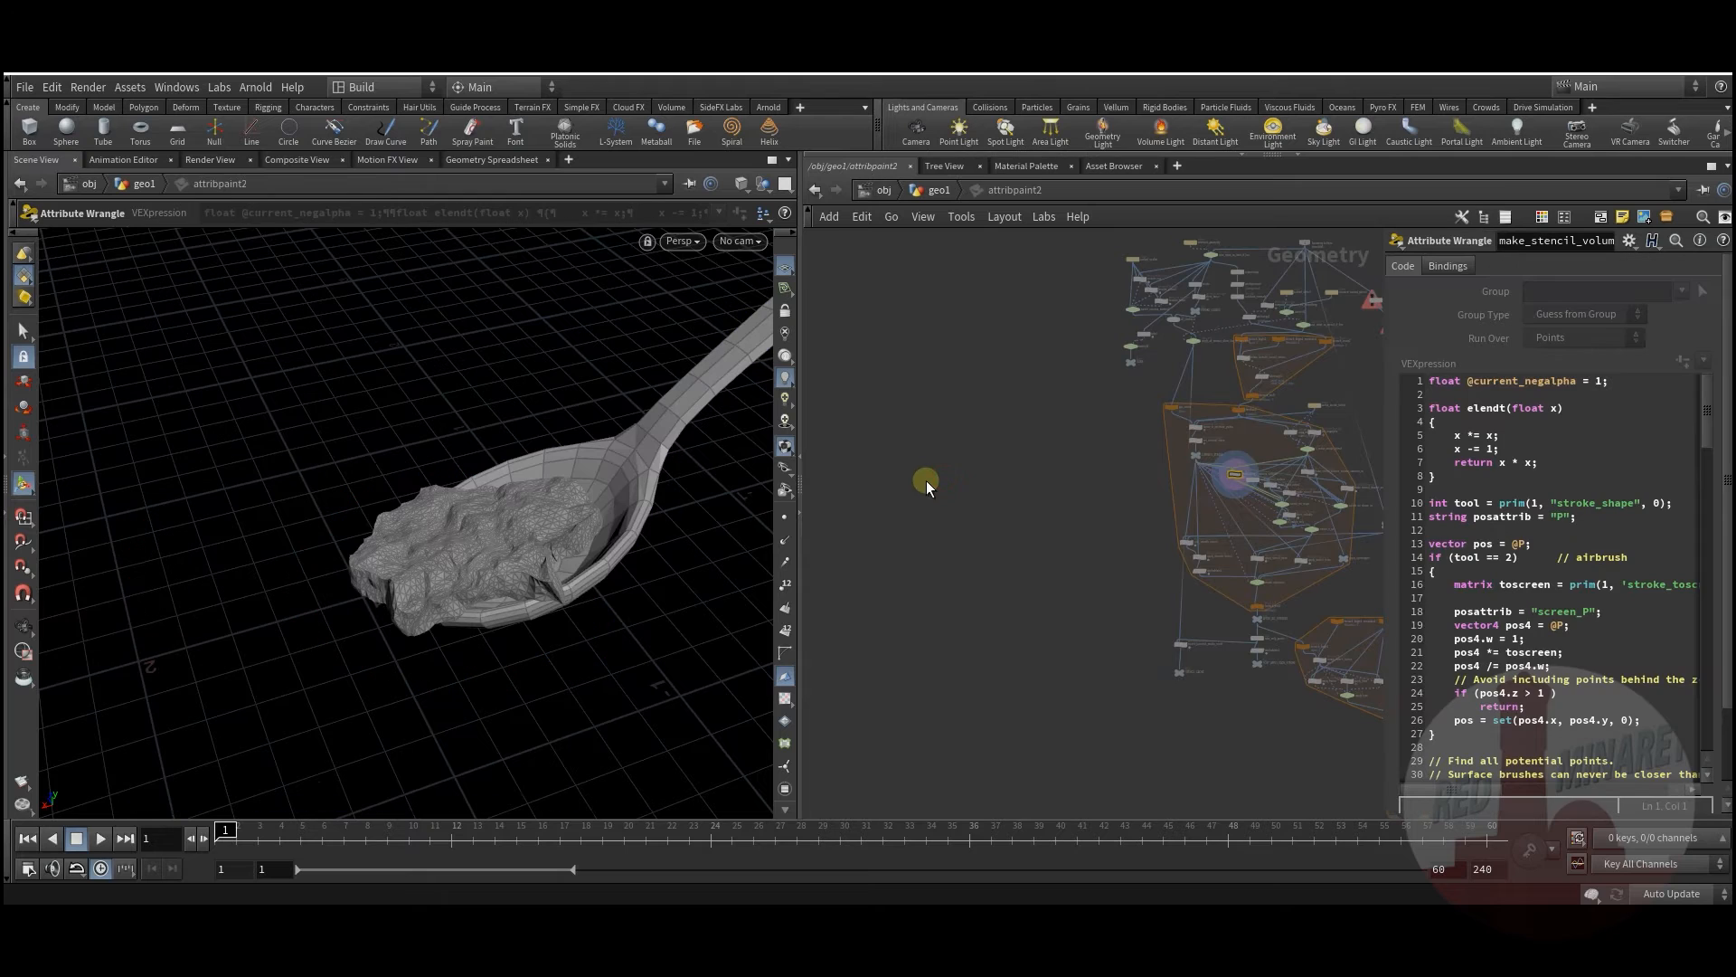
pyautogui.click(937, 191)
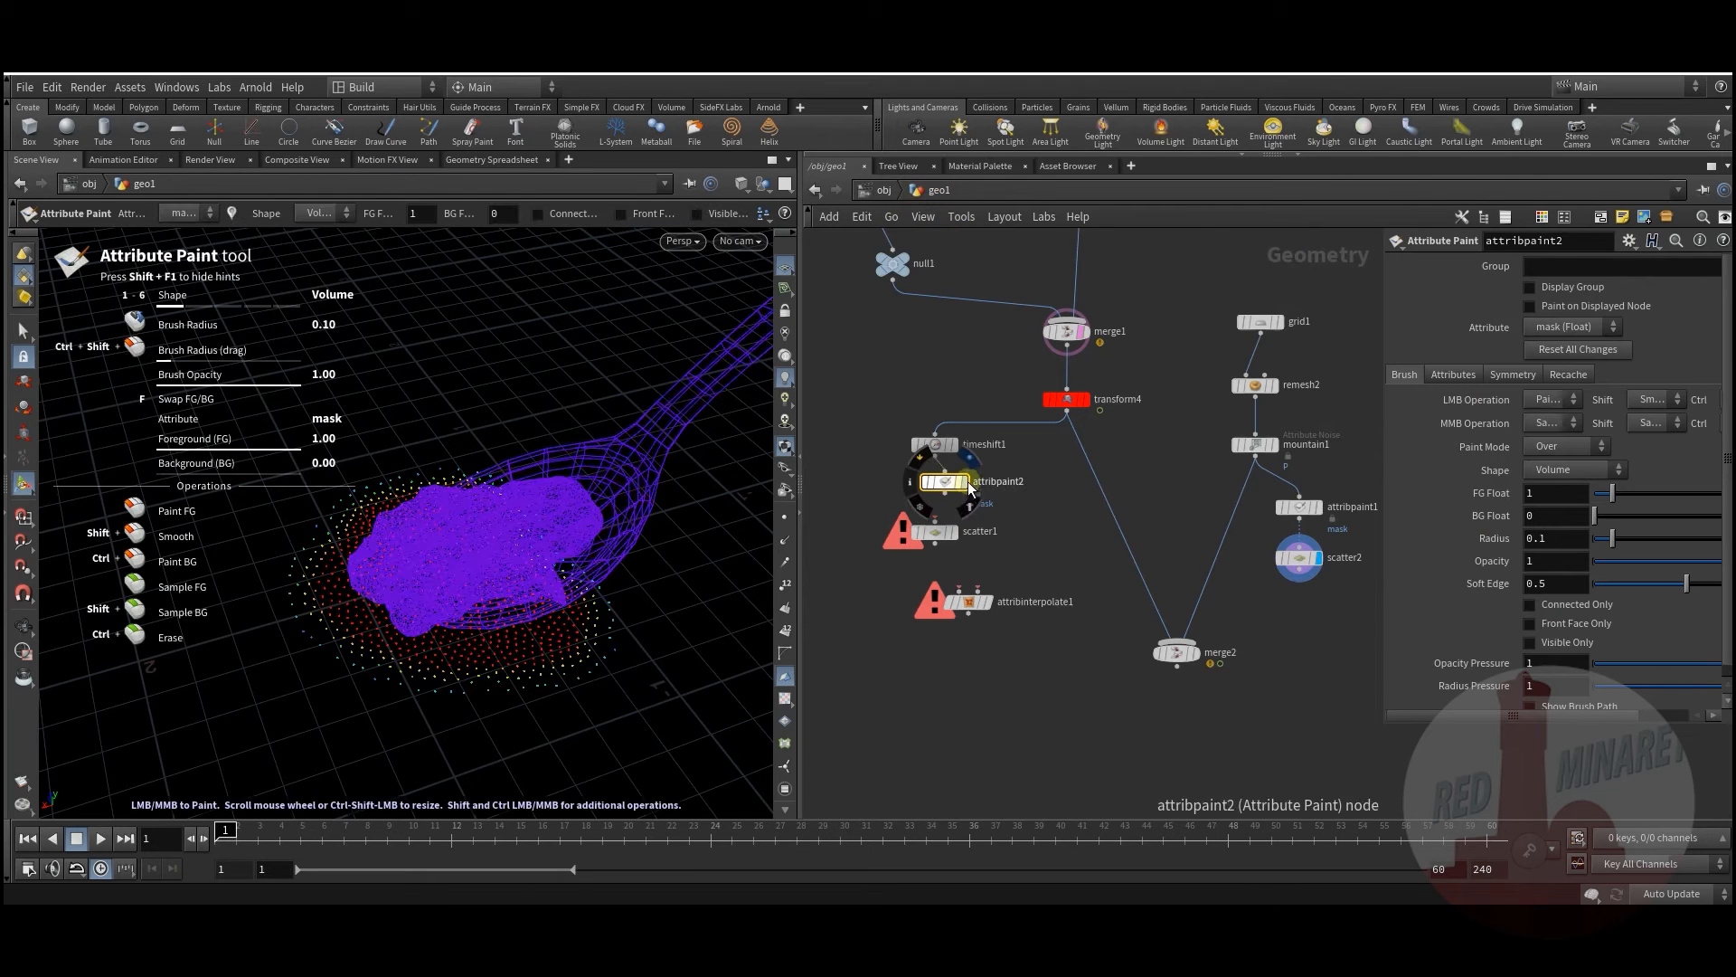
pyautogui.moveTo(942, 489); pyautogui.dragTo(942, 486)
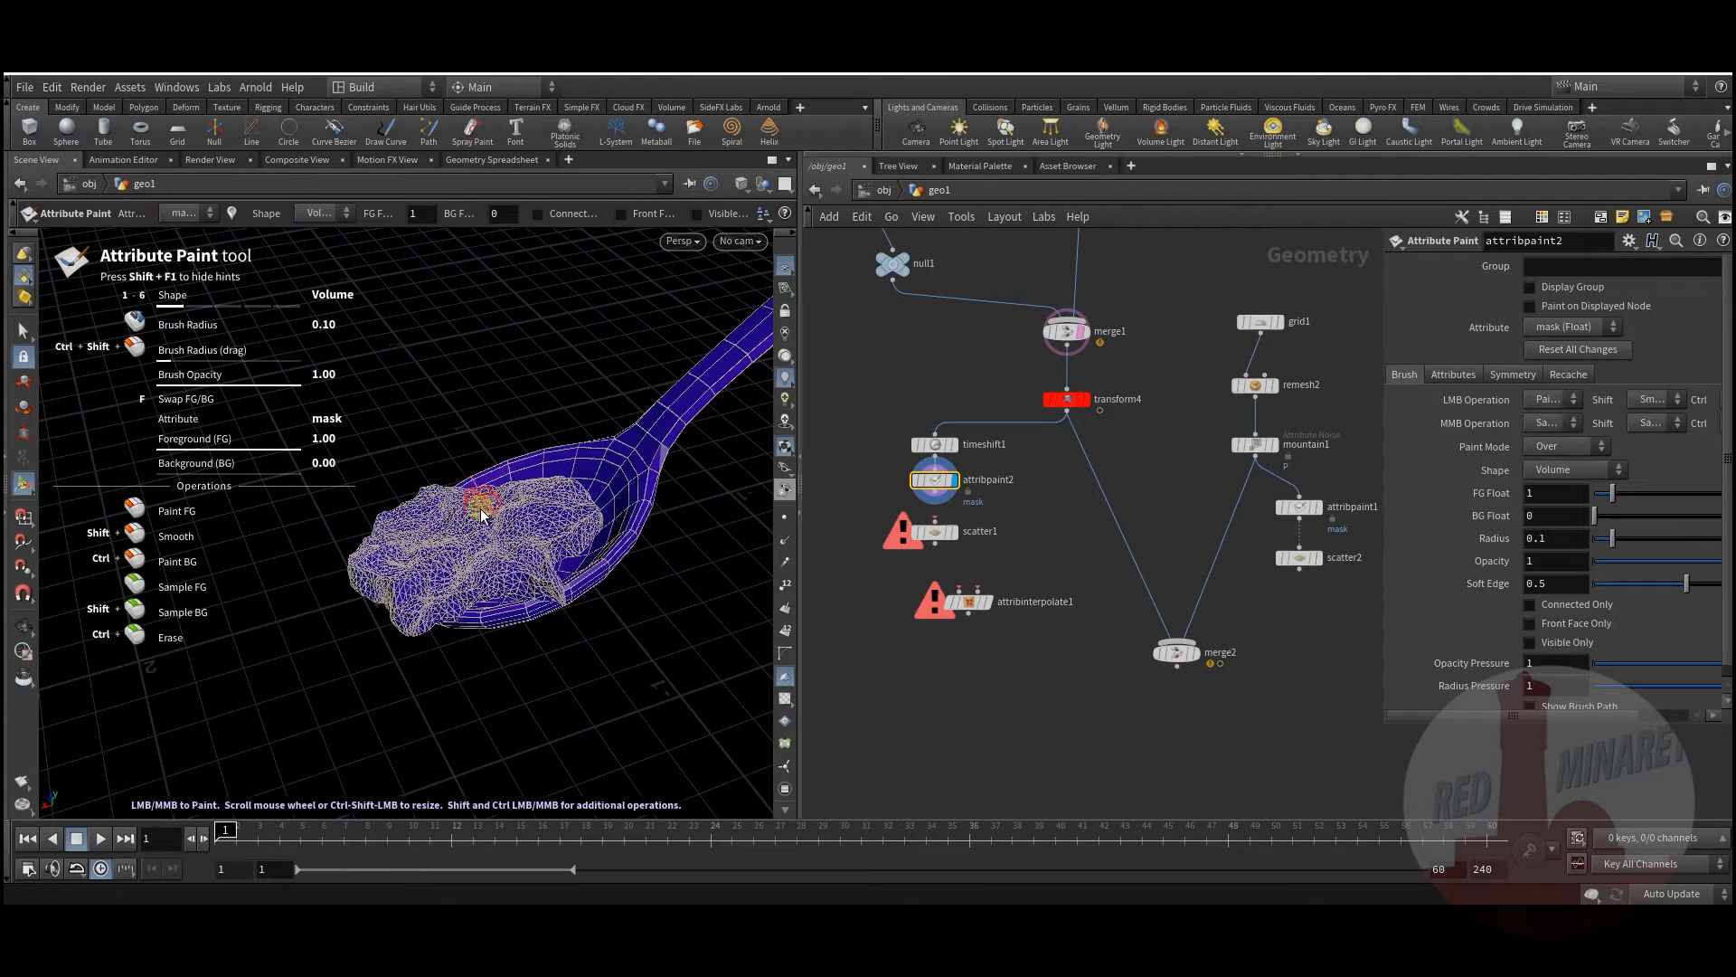
pyautogui.click(1092, 362)
# Step: Paint the mask red over the spoon's bowl, leaving the handle blue
pyautogui.moveTo(522, 536)
pyautogui.keyDown('alt'); pyautogui.mouseDown()
pyautogui.moveTo(503, 583)
pyautogui.moveTo(477, 594)
pyautogui.moveTo(403, 554)
pyautogui.moveTo(424, 579)
pyautogui.mouseUp(); pyautogui.keyUp('alt')
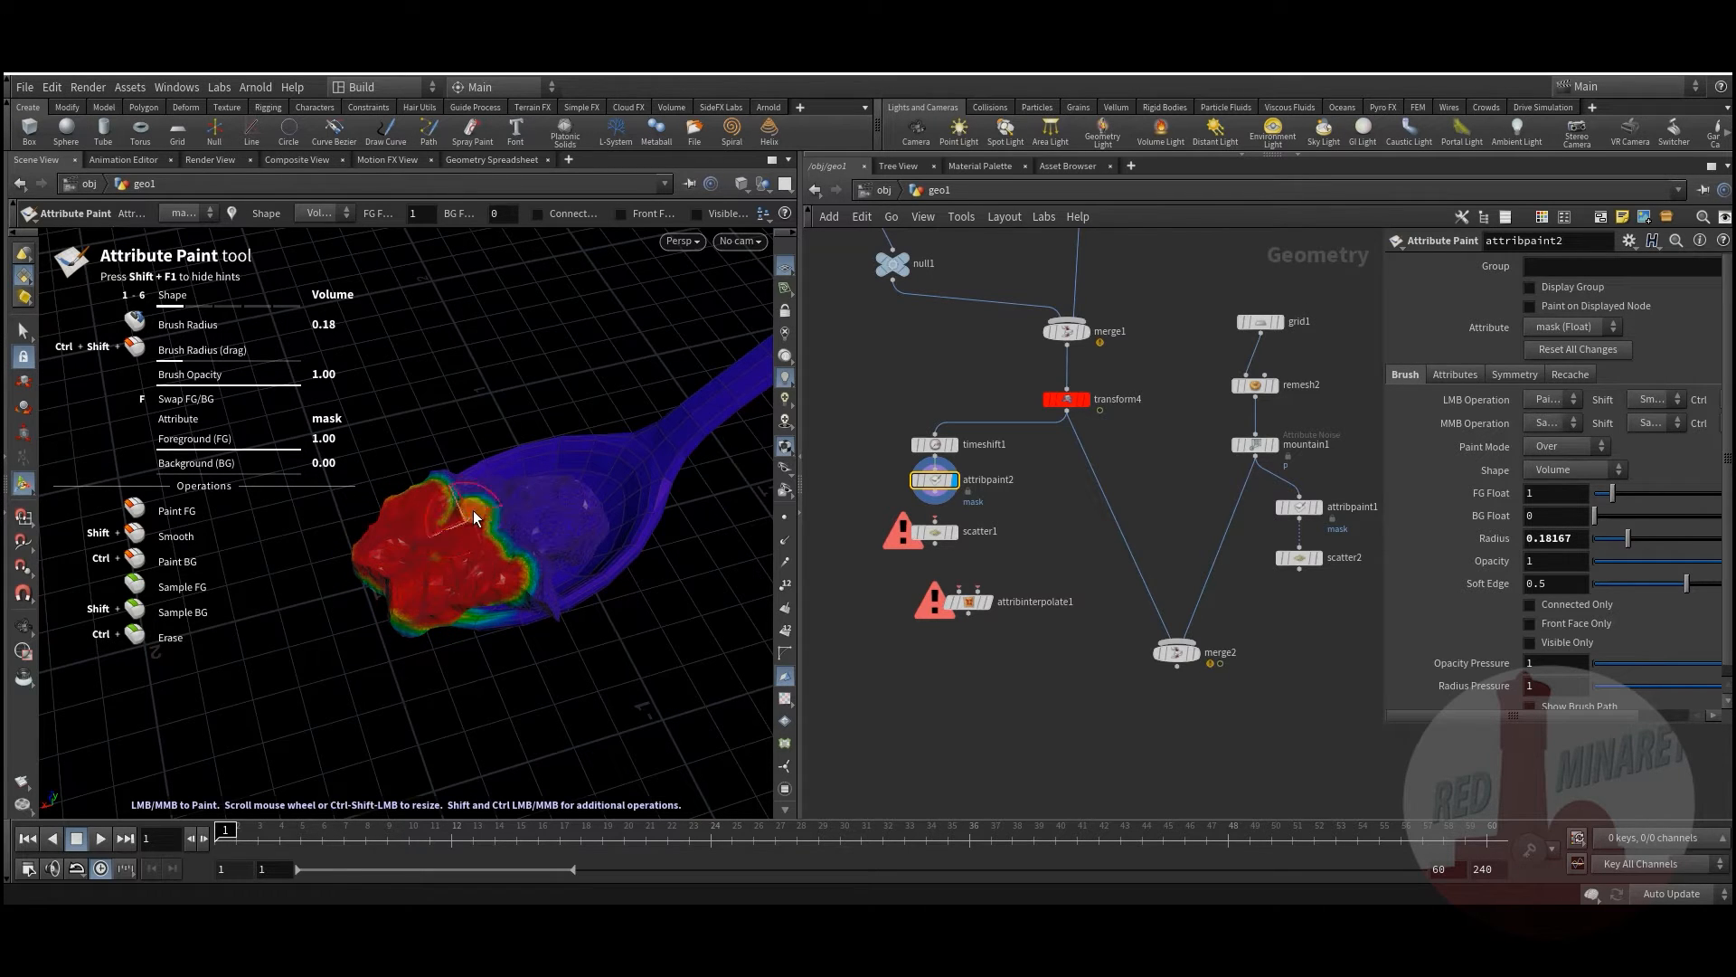
pyautogui.moveTo(448, 497); pyautogui.dragTo(512, 585)
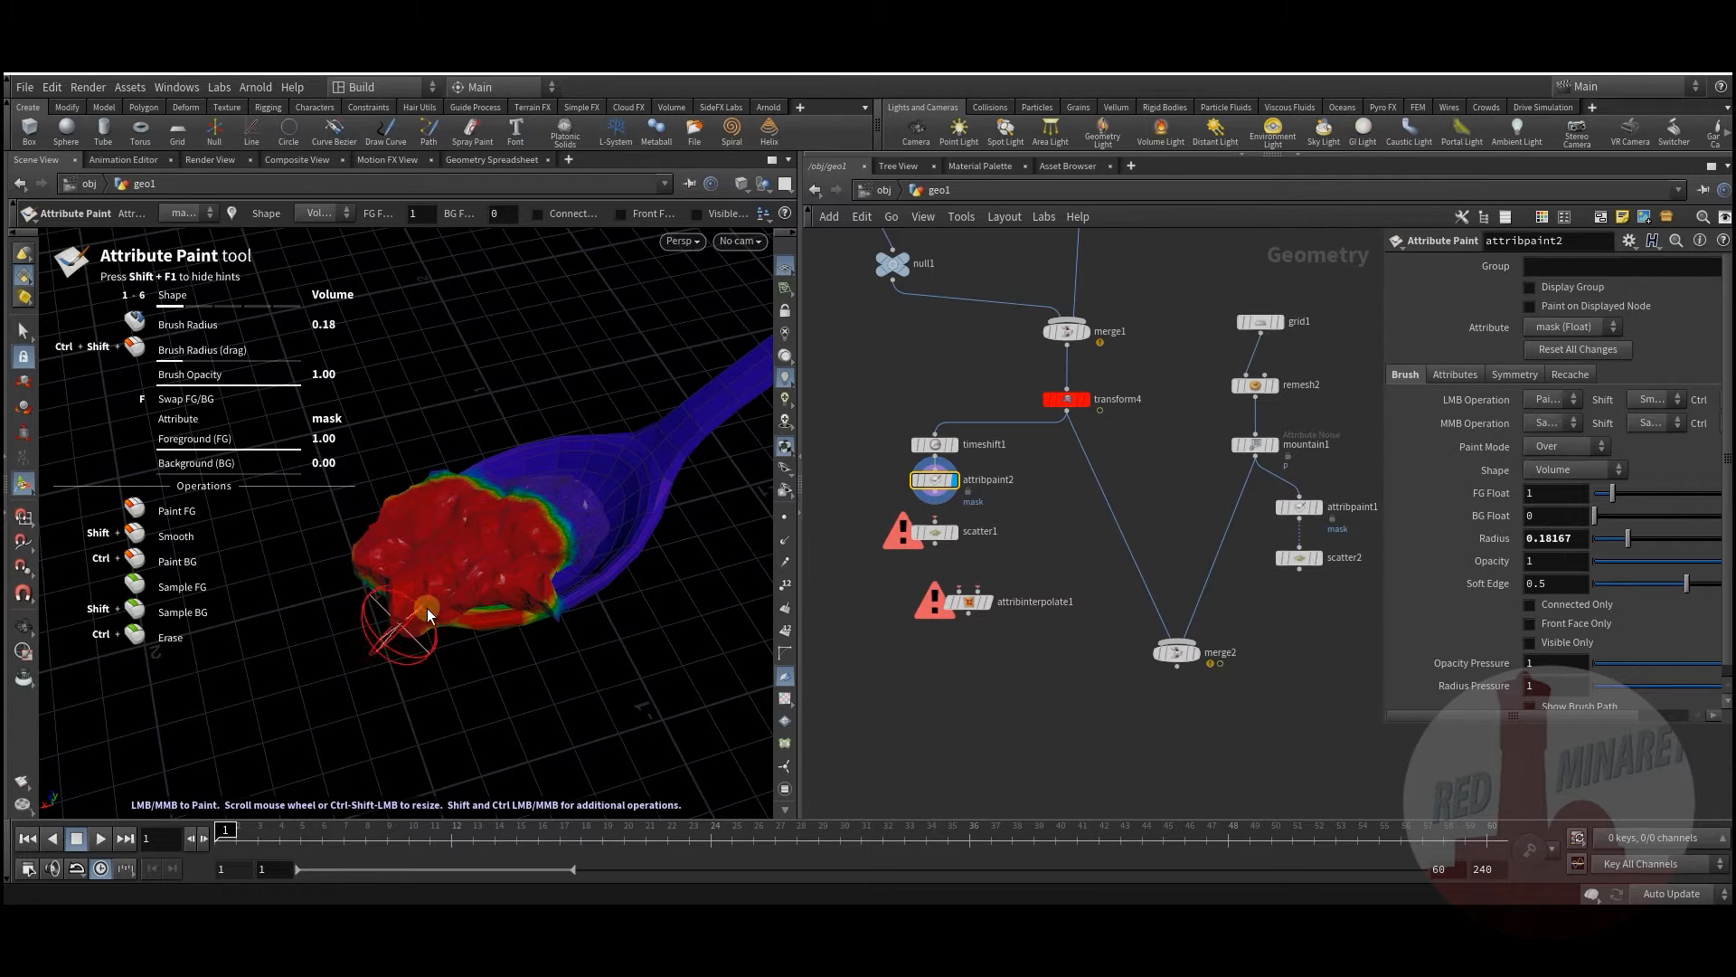
pyautogui.press('Escape')
pyautogui.moveTo(443, 542); pyautogui.dragTo(502, 538)
pyautogui.moveTo(454, 481)
pyautogui.mouseDown()
pyautogui.moveTo(477, 449)
pyautogui.moveTo(457, 565)
pyautogui.mouseUp()
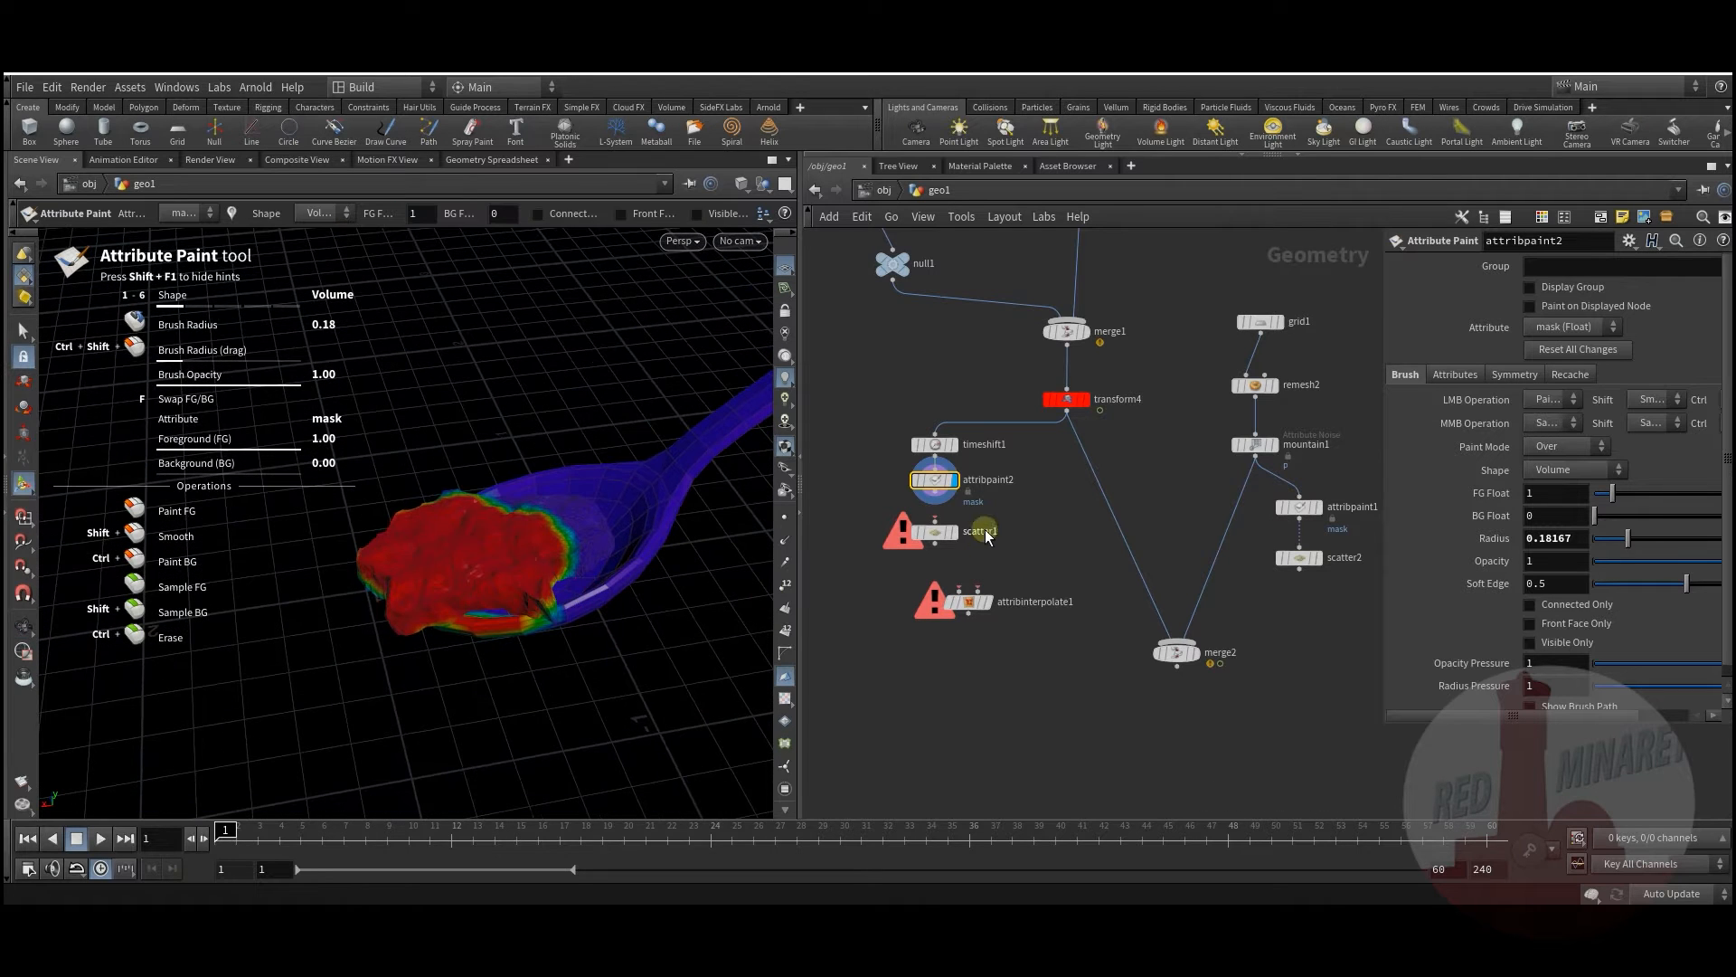
pyautogui.moveTo(1018, 539); pyautogui.dragTo(998, 510, button='middle')
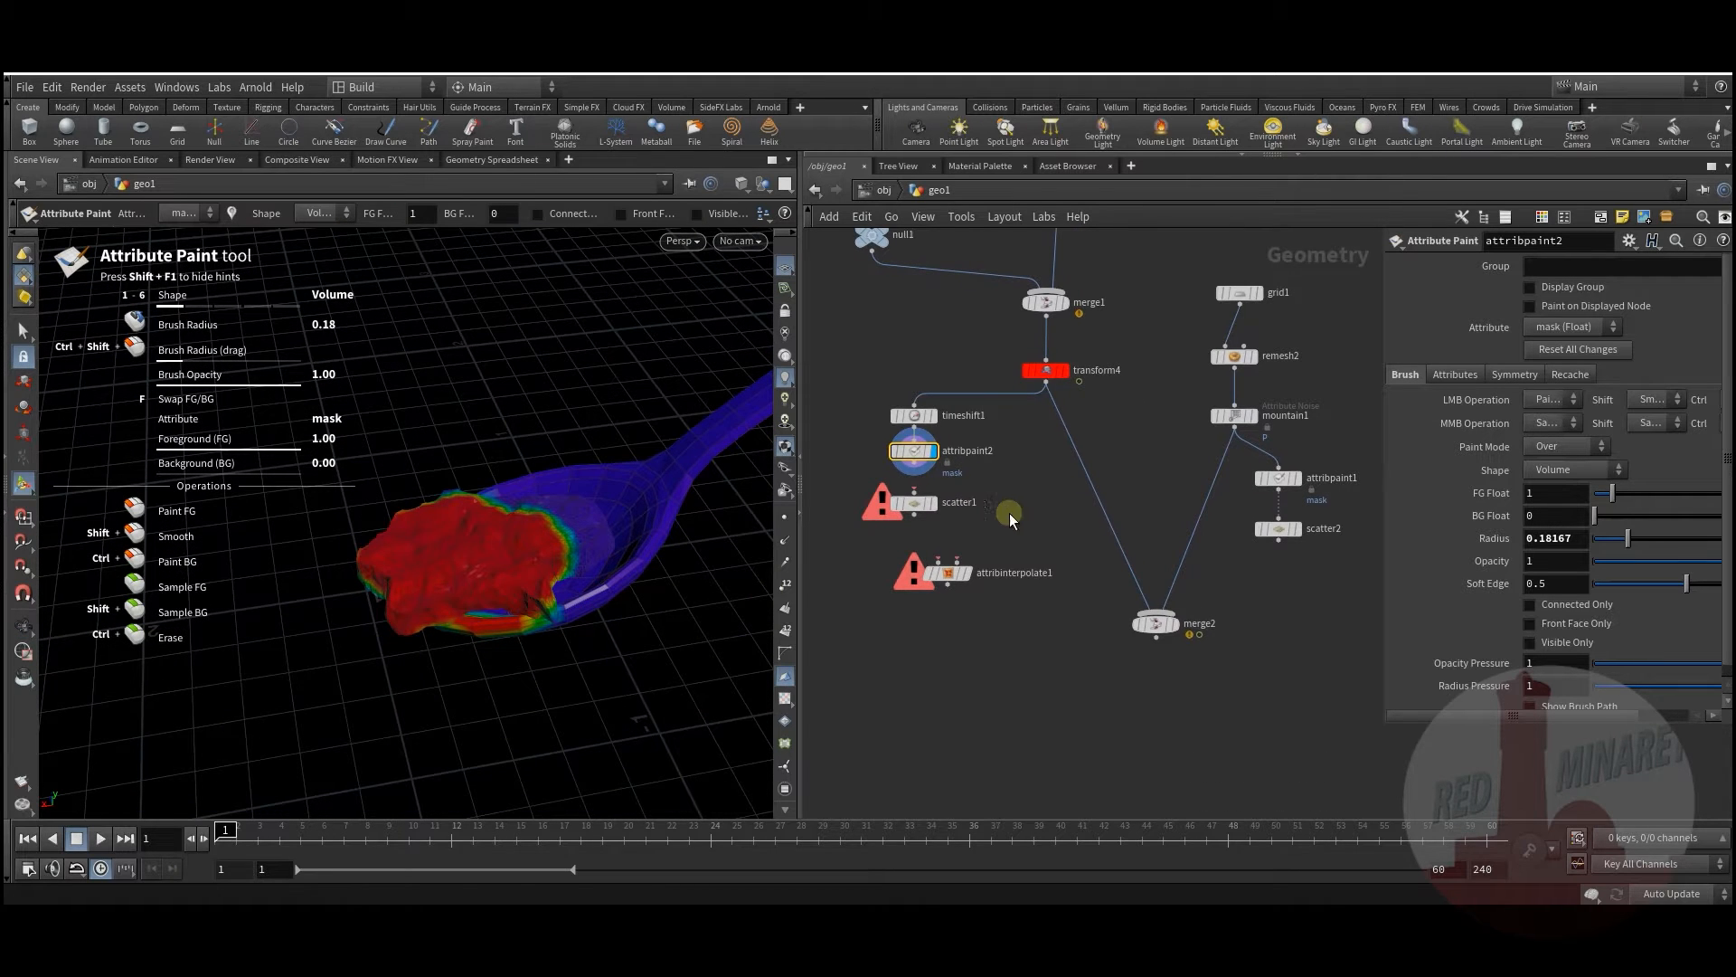
# Step: Wire attribpaint2 into scatter1, display it, and use the mask attribute for scatter density
pyautogui.click(915, 464)
pyautogui.click(915, 492)
pyautogui.click(914, 503)
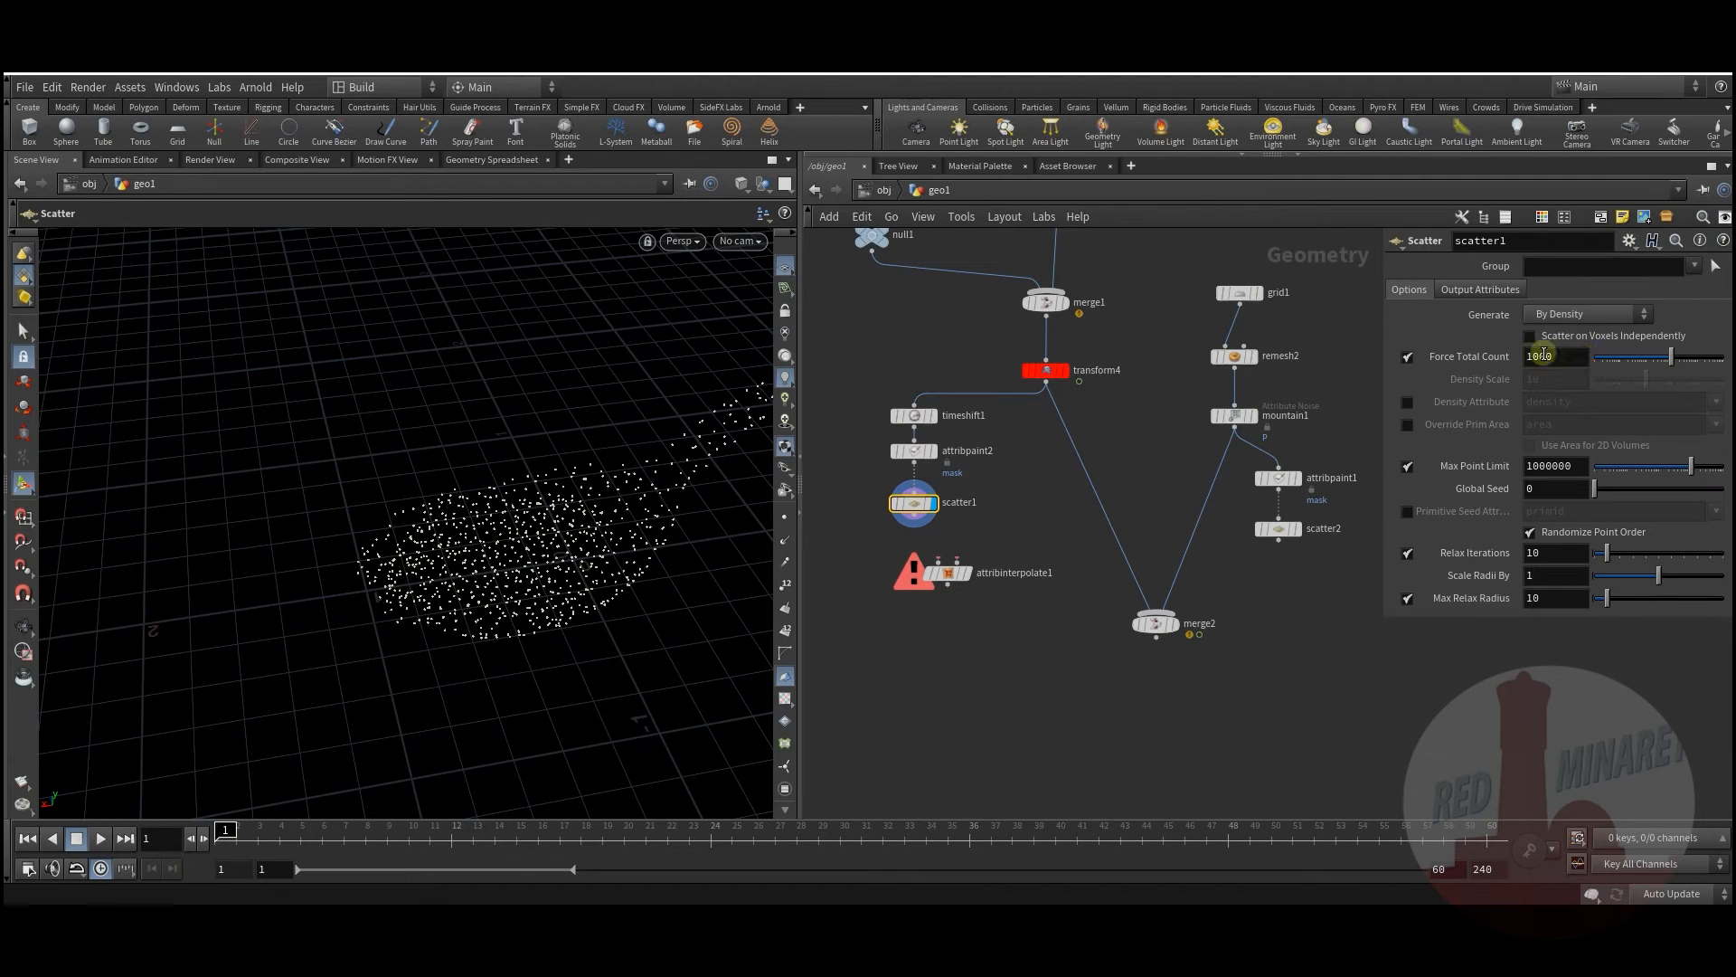
pyautogui.click(1407, 401)
pyautogui.click(1714, 404)
pyautogui.click(1677, 475)
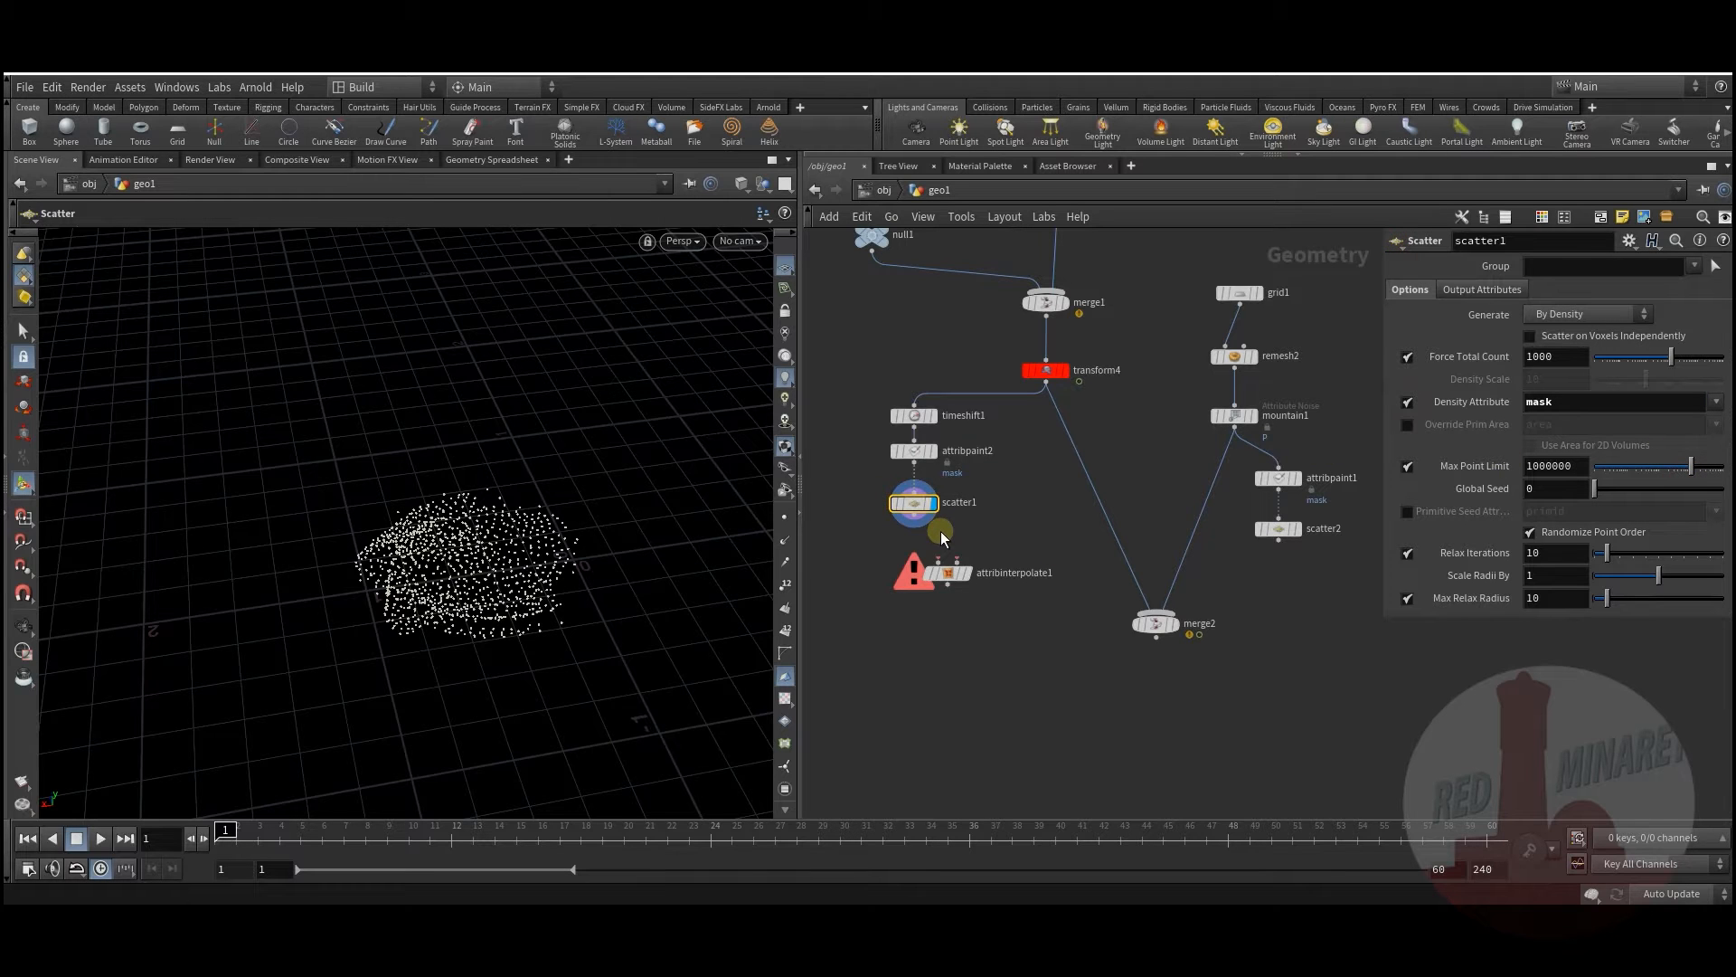
# Step: Connect scatter1's output into attribinterpolate1's first input
pyautogui.moveTo(1013, 540); pyautogui.dragTo(972, 588, button='middle')
pyautogui.click(1216, 563)
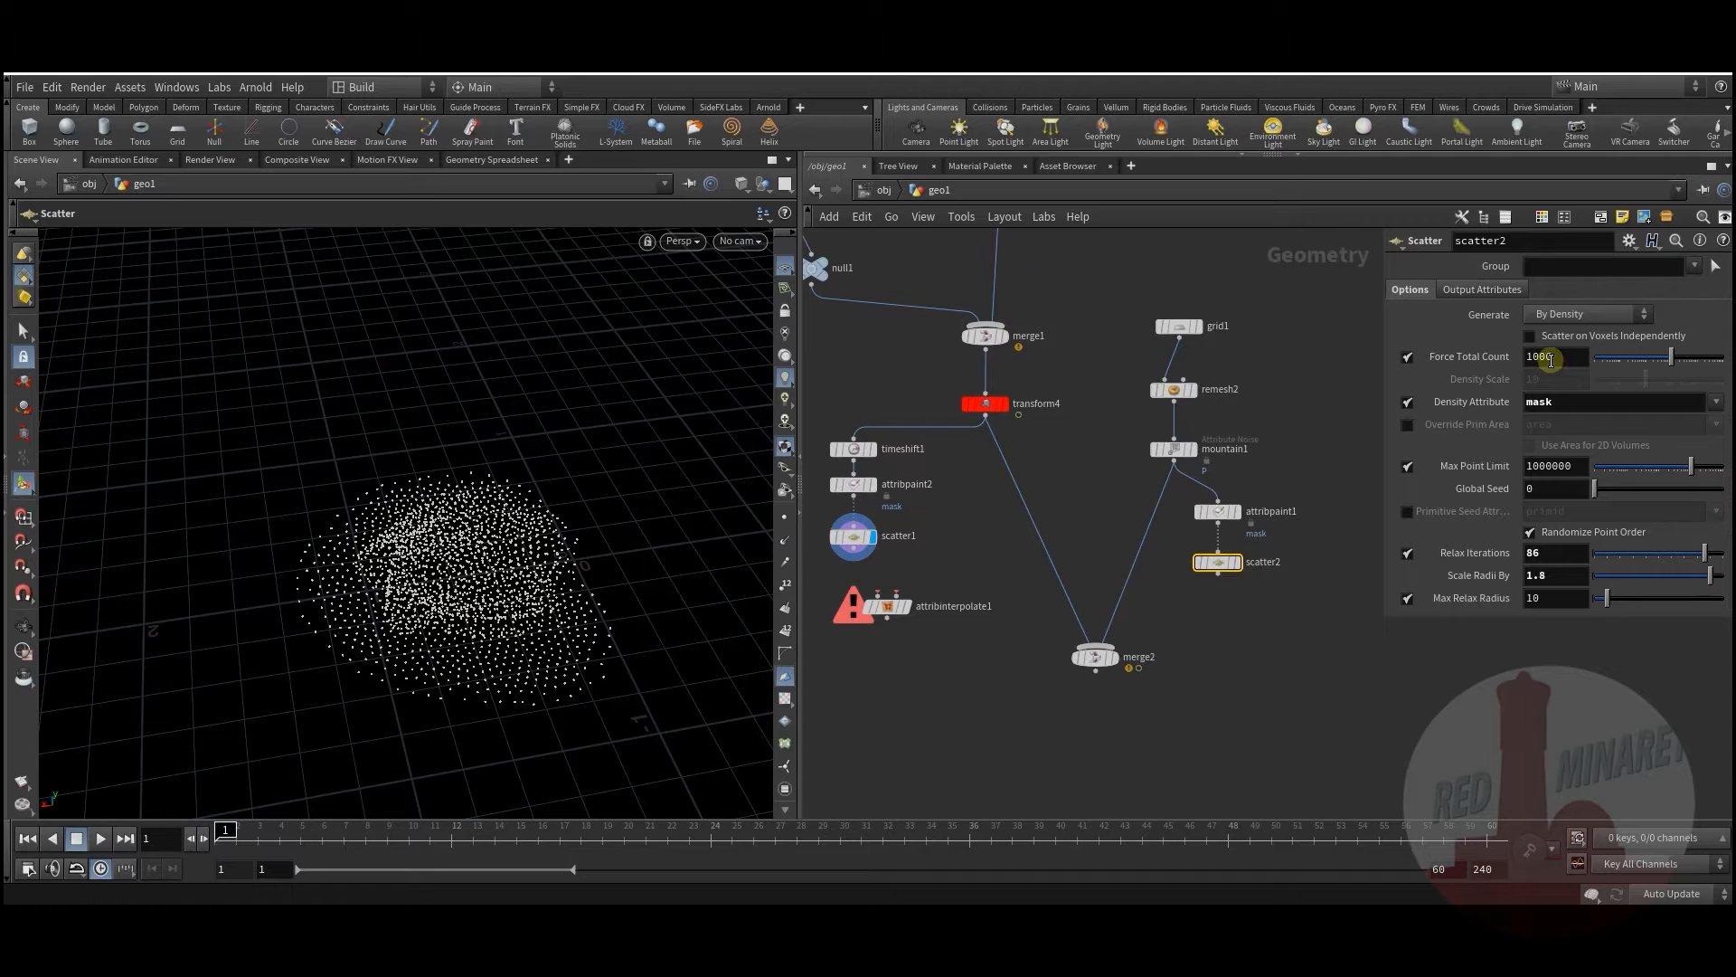
pyautogui.moveTo(915, 557); pyautogui.dragTo(980, 561, button='middle')
pyautogui.press('Escape')
pyautogui.moveTo(477, 599); pyautogui.dragTo(488, 555)
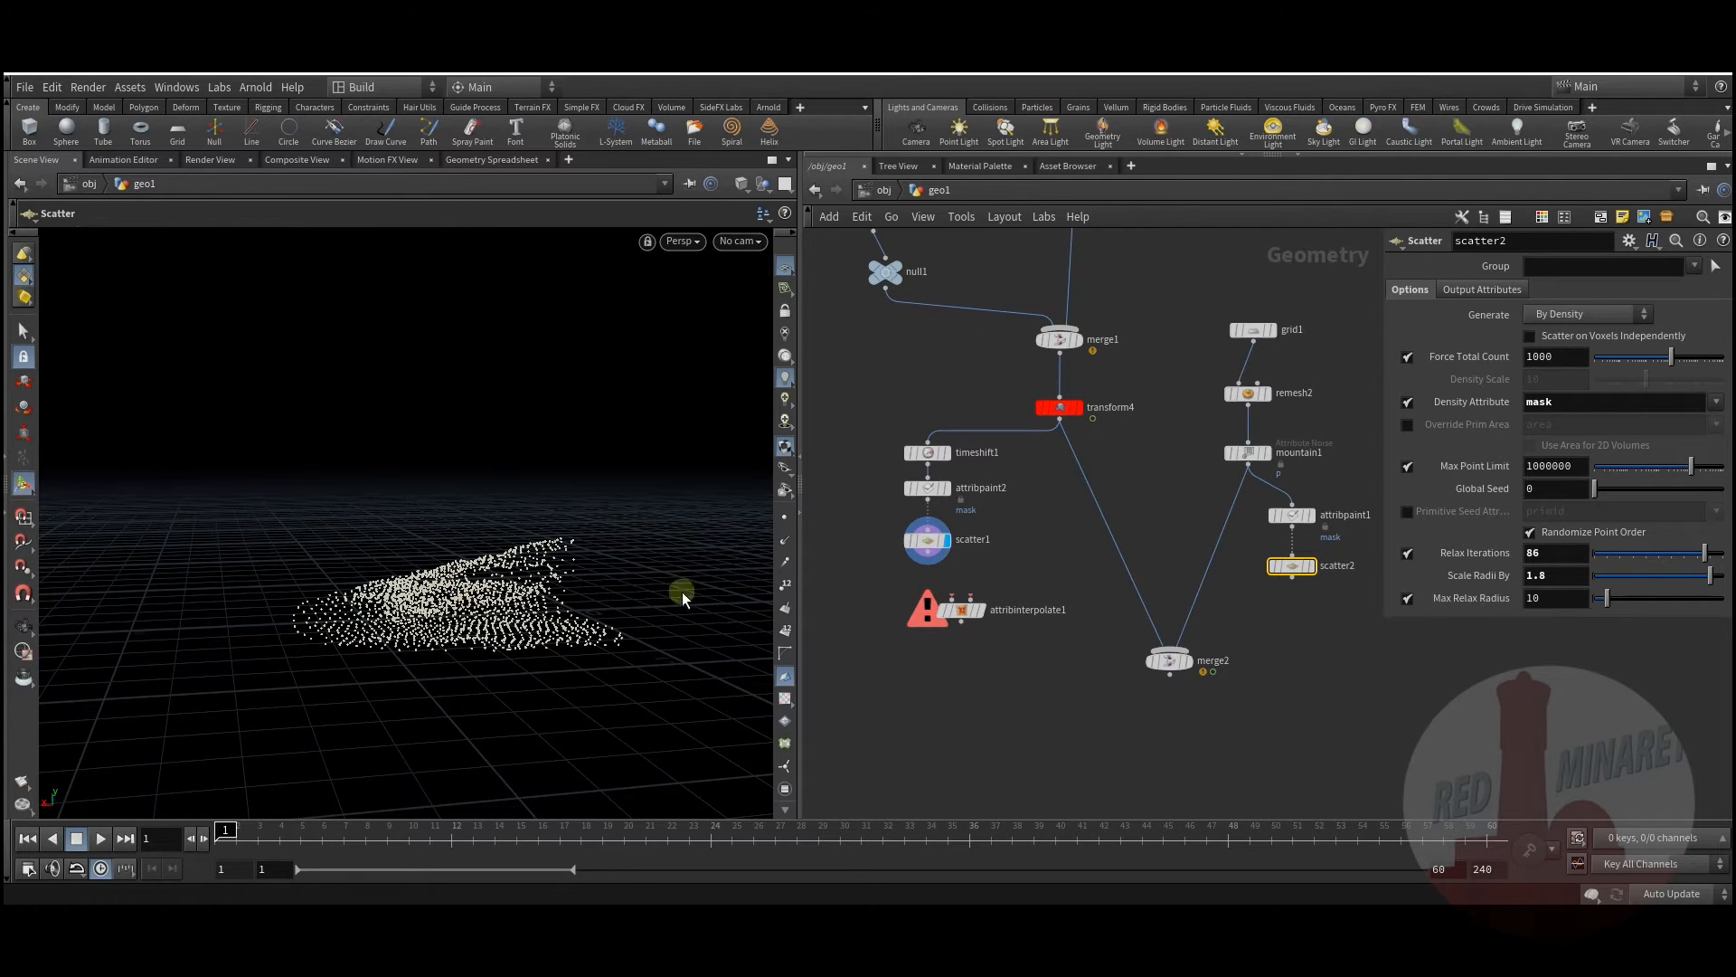
pyautogui.moveTo(967, 607); pyautogui.dragTo(970, 602)
pyautogui.click(929, 554)
pyautogui.click(957, 596)
# Step: Enable scatter1's Prim Num and Prim UVW outputs (sourceprim, sourceprimuv)
pyautogui.click(927, 541)
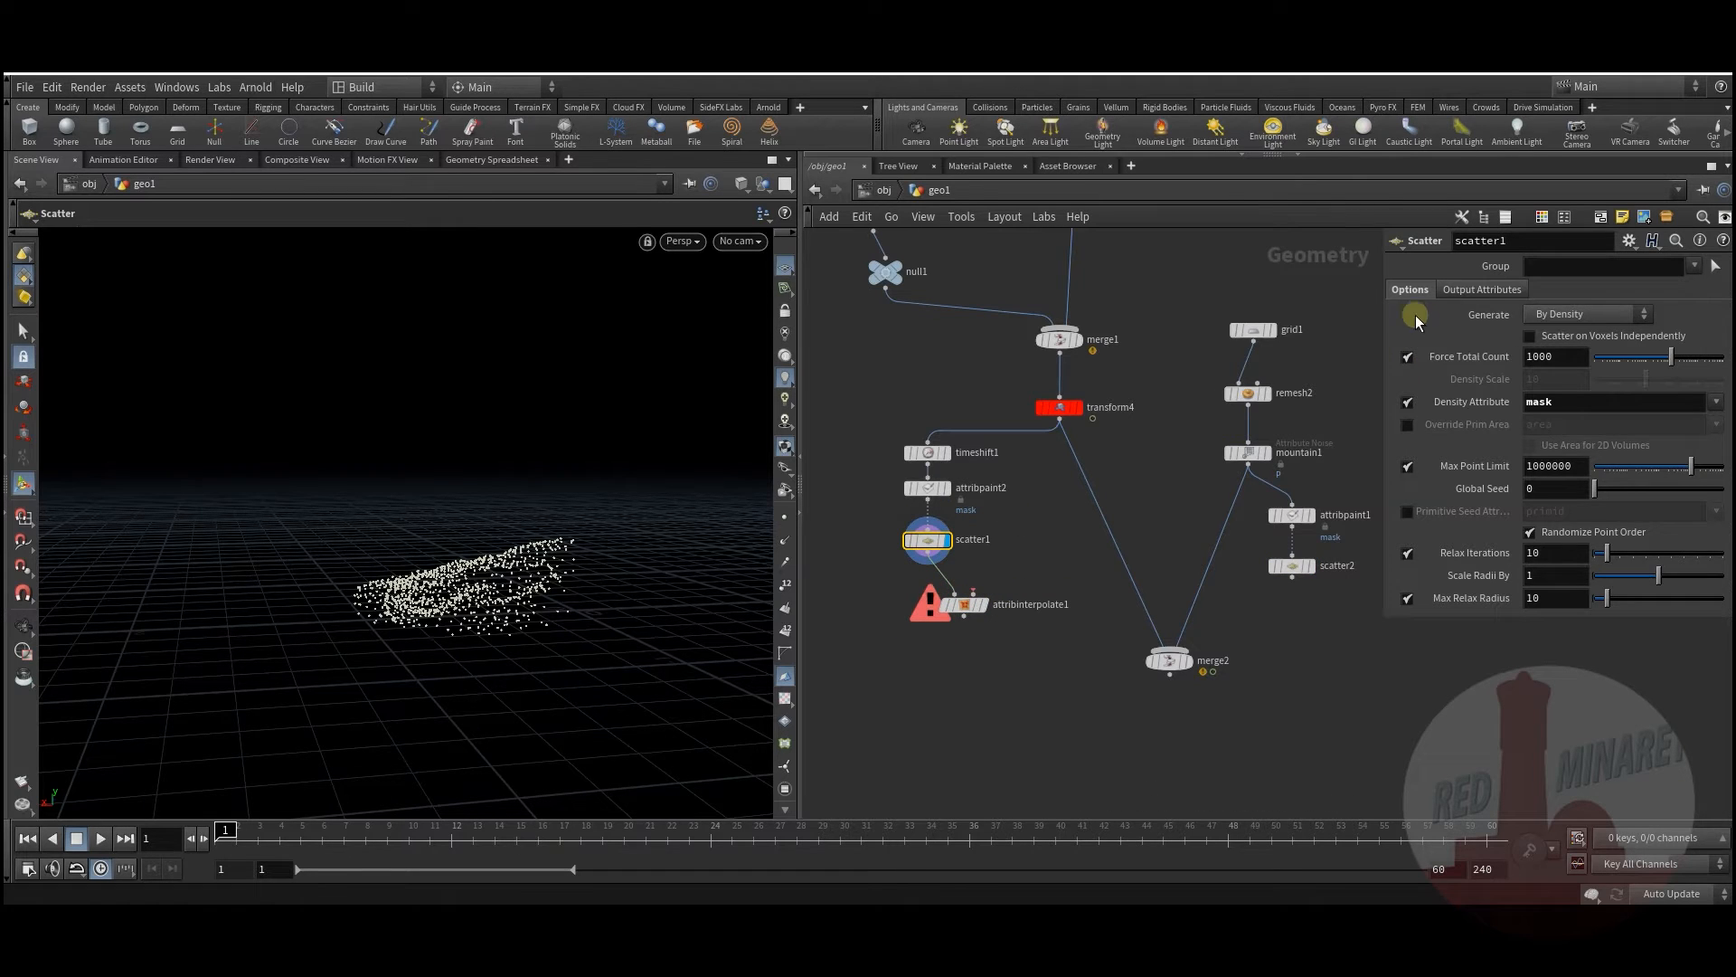
pyautogui.click(1483, 289)
pyautogui.click(1409, 337)
pyautogui.click(1407, 338)
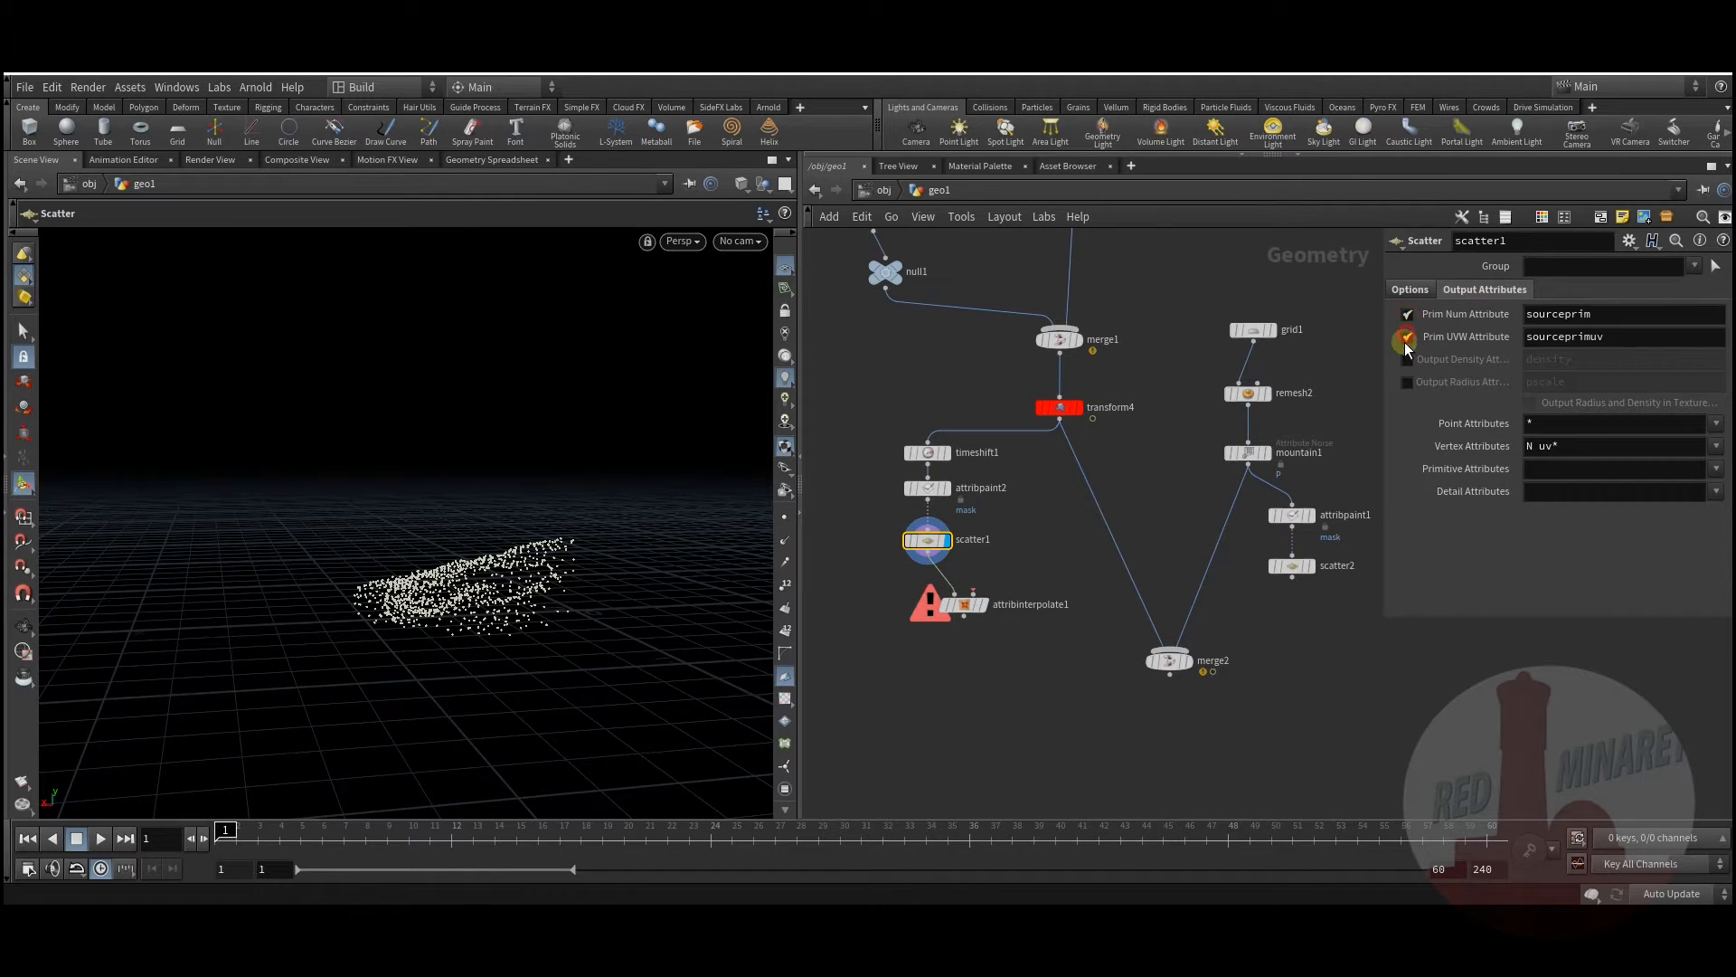
# Step: Wire transform4 into attribinterpolate1's second input, display it, and scrub frames to check tracking
pyautogui.click(973, 592)
pyautogui.click(1060, 421)
pyautogui.click(989, 619)
pyautogui.moveTo(237, 827); pyautogui.dragTo(407, 832)
pyautogui.keyDown('alt'); pyautogui.moveTo(543, 543); pyautogui.dragTo(562, 633); pyautogui.keyUp('alt')
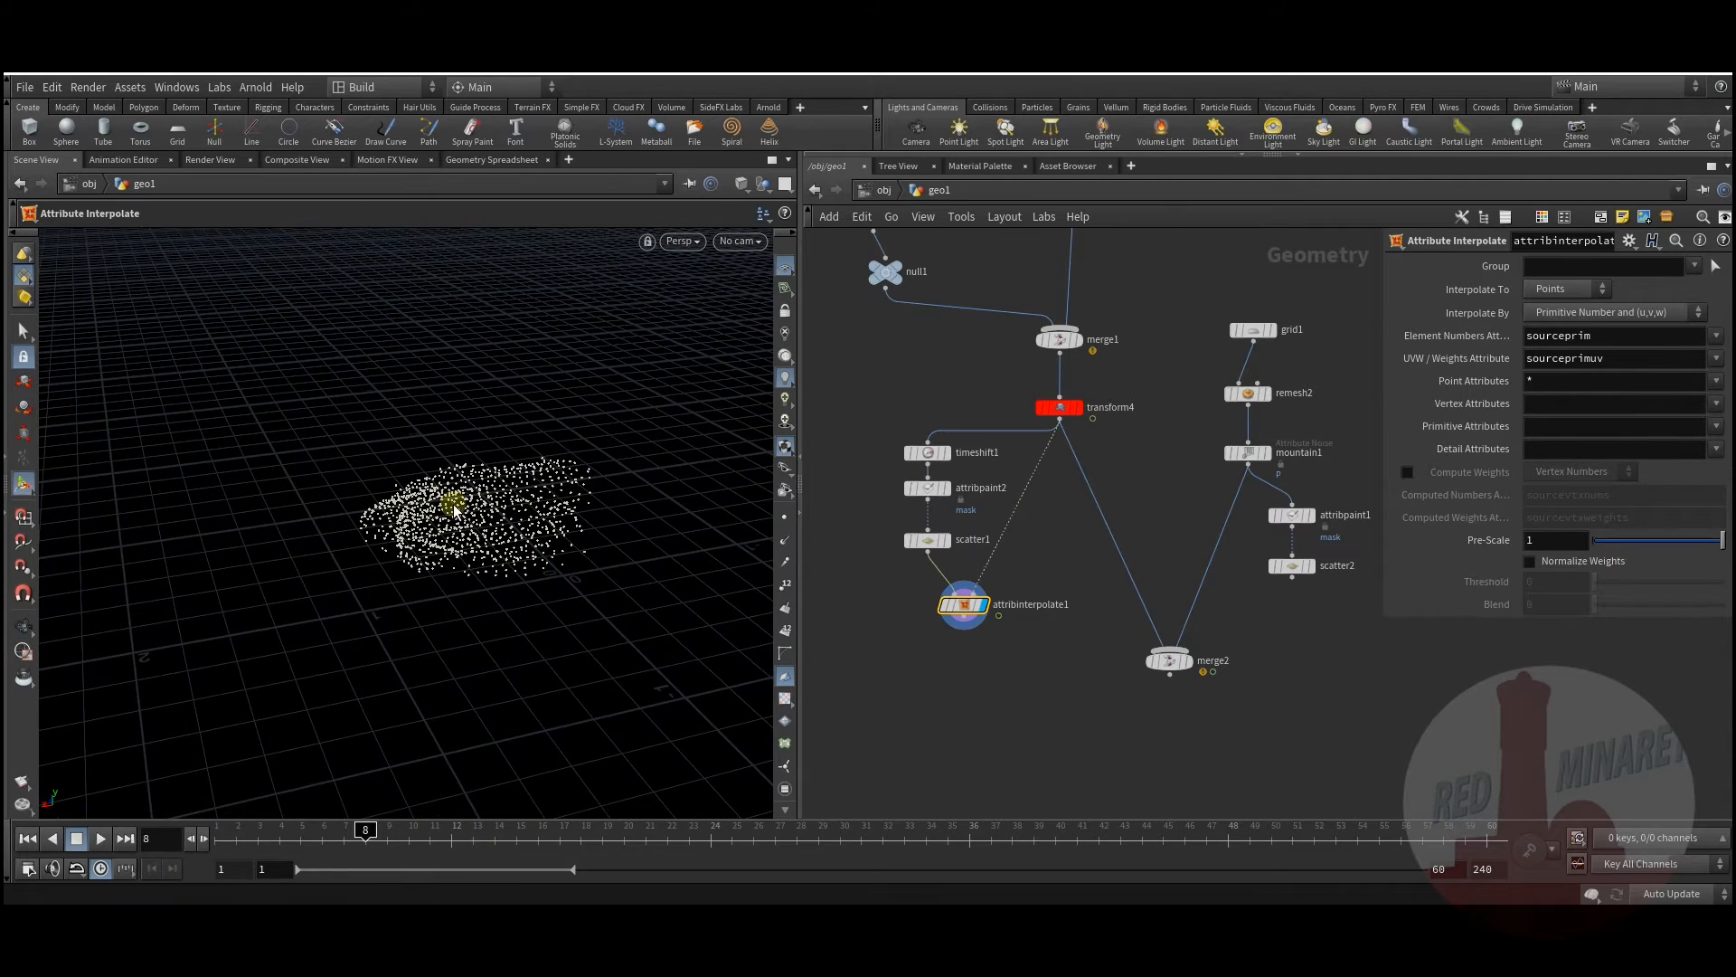
pyautogui.keyDown('alt'); pyautogui.moveTo(473, 496); pyautogui.dragTo(471, 520); pyautogui.keyUp('alt')
pyautogui.moveTo(277, 840); pyautogui.dragTo(366, 829)
pyautogui.click(927, 530)
pyautogui.click(1052, 451)
pyautogui.click(950, 540)
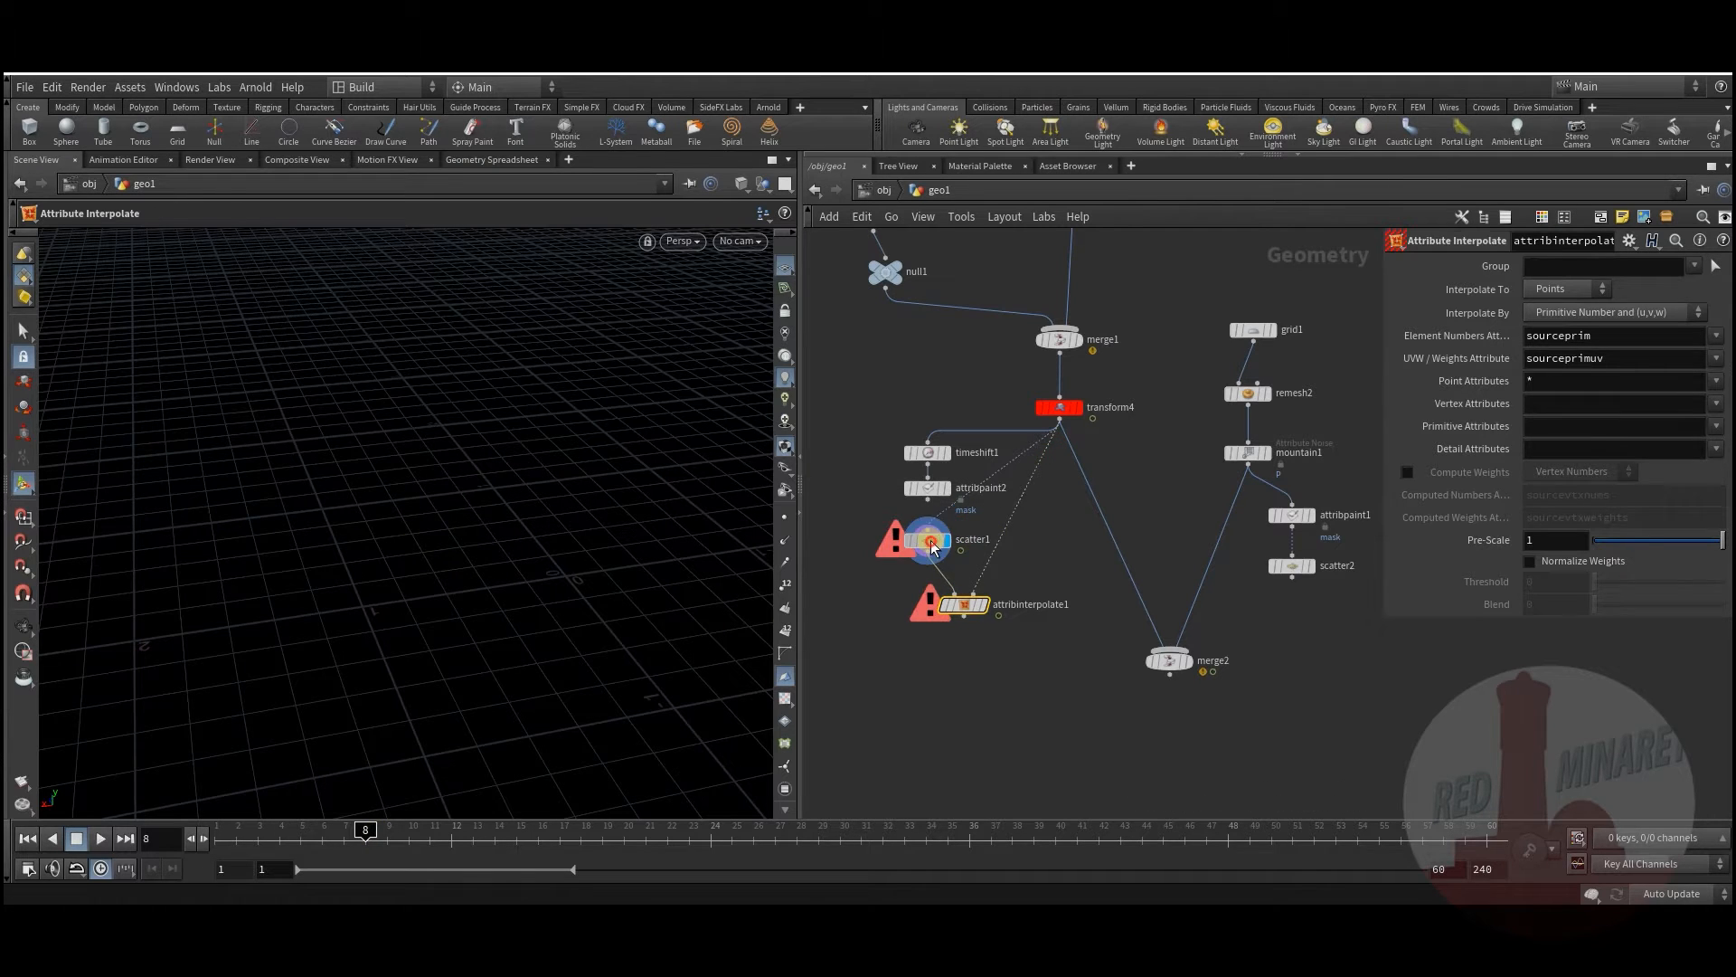
pyautogui.moveTo(964, 604); pyautogui.dragTo(964, 620)
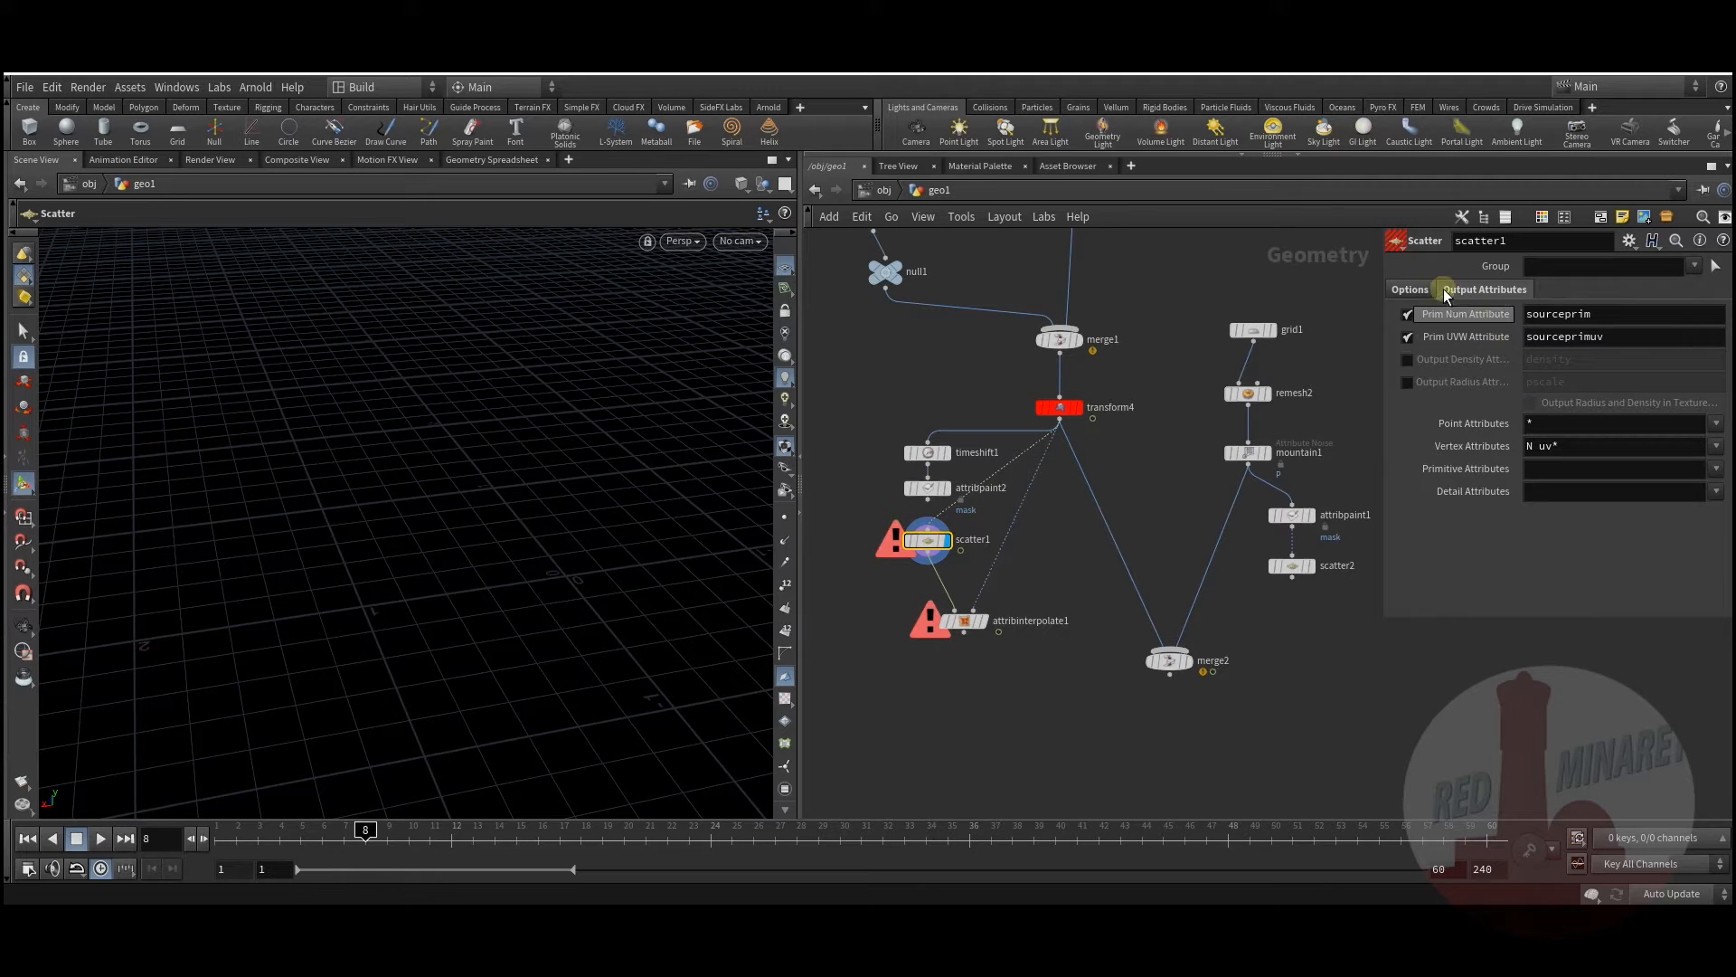
pyautogui.click(1410, 289)
pyautogui.click(1408, 401)
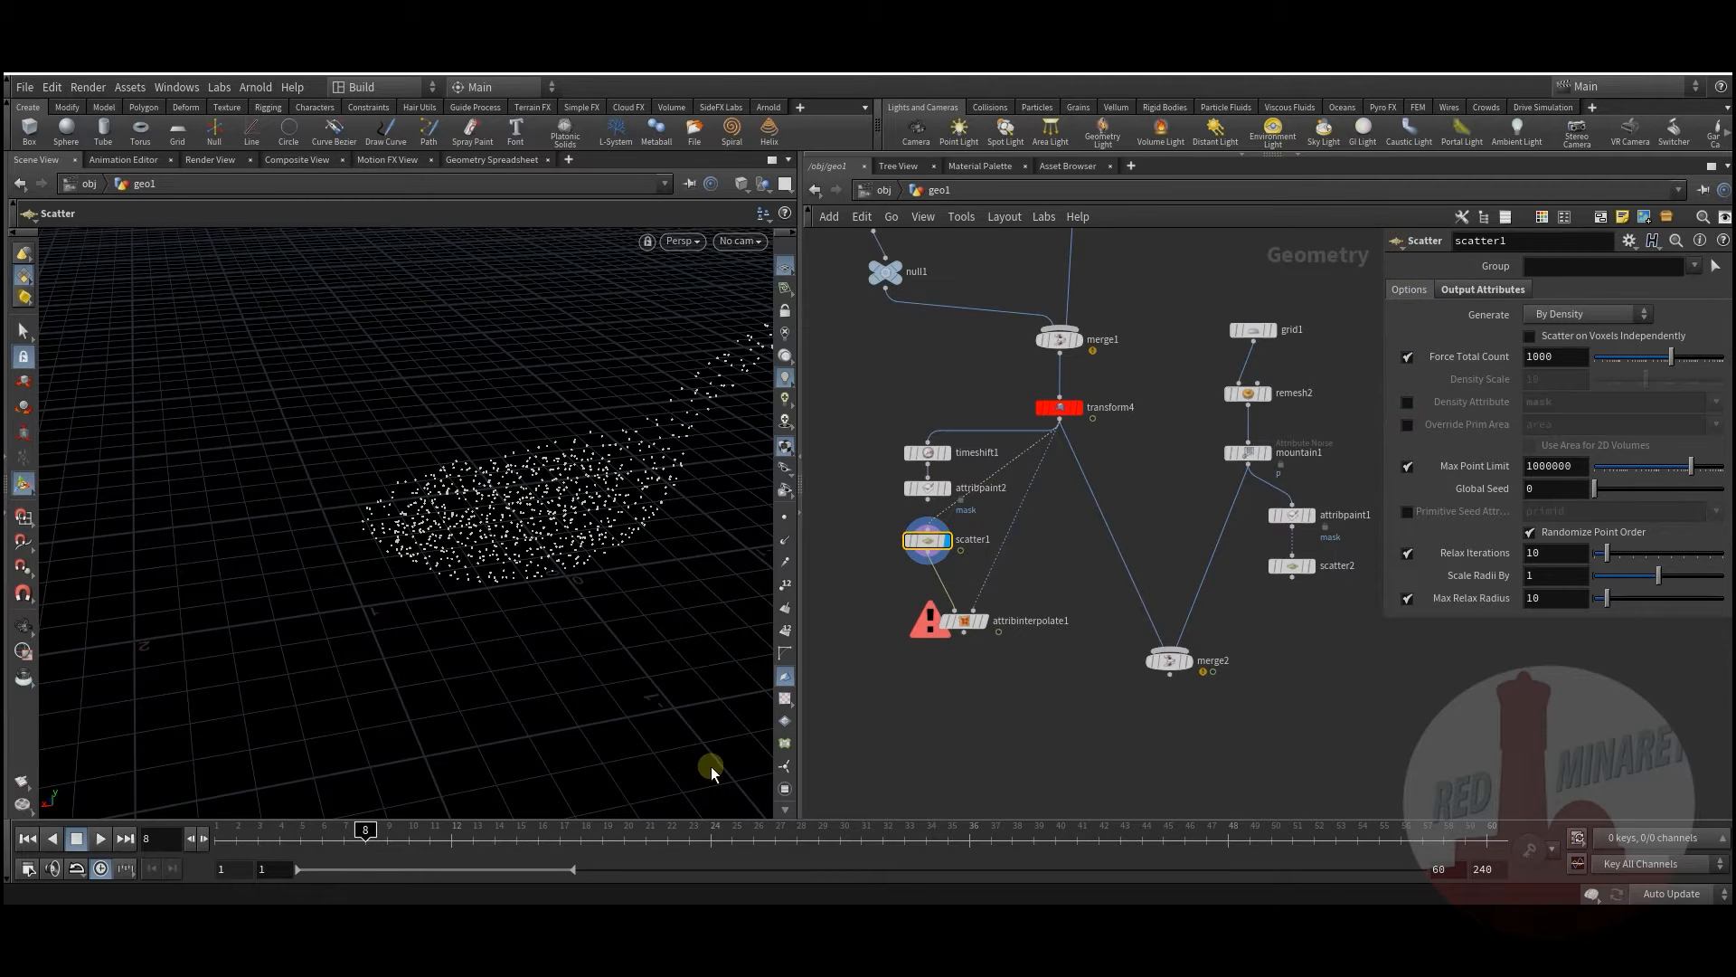
pyautogui.moveTo(239, 837); pyautogui.dragTo(365, 839)
pyautogui.click(783, 586)
pyautogui.moveTo(309, 838)
pyautogui.mouseDown()
pyautogui.moveTo(369, 834)
pyautogui.moveTo(338, 830)
pyautogui.mouseUp()
pyautogui.keyDown('alt'); pyautogui.moveTo(680, 581); pyautogui.dragTo(543, 678); pyautogui.keyUp('alt')
pyautogui.moveTo(387, 825); pyautogui.dragTo(344, 825)
pyautogui.keyDown('alt'); pyautogui.moveTo(388, 697); pyautogui.dragTo(426, 643, button='right'); pyautogui.keyUp('alt')
pyautogui.keyDown('alt'); pyautogui.moveTo(282, 645); pyautogui.dragTo(380, 653, button='right'); pyautogui.keyUp('alt')
pyautogui.moveTo(344, 831)
pyautogui.mouseDown()
pyautogui.moveTo(295, 825)
pyautogui.moveTo(438, 825)
pyautogui.moveTo(294, 824)
pyautogui.moveTo(404, 825)
pyautogui.moveTo(322, 824)
pyautogui.mouseUp()
pyautogui.press('Escape')
pyautogui.moveTo(567, 596); pyautogui.dragTo(434, 667)
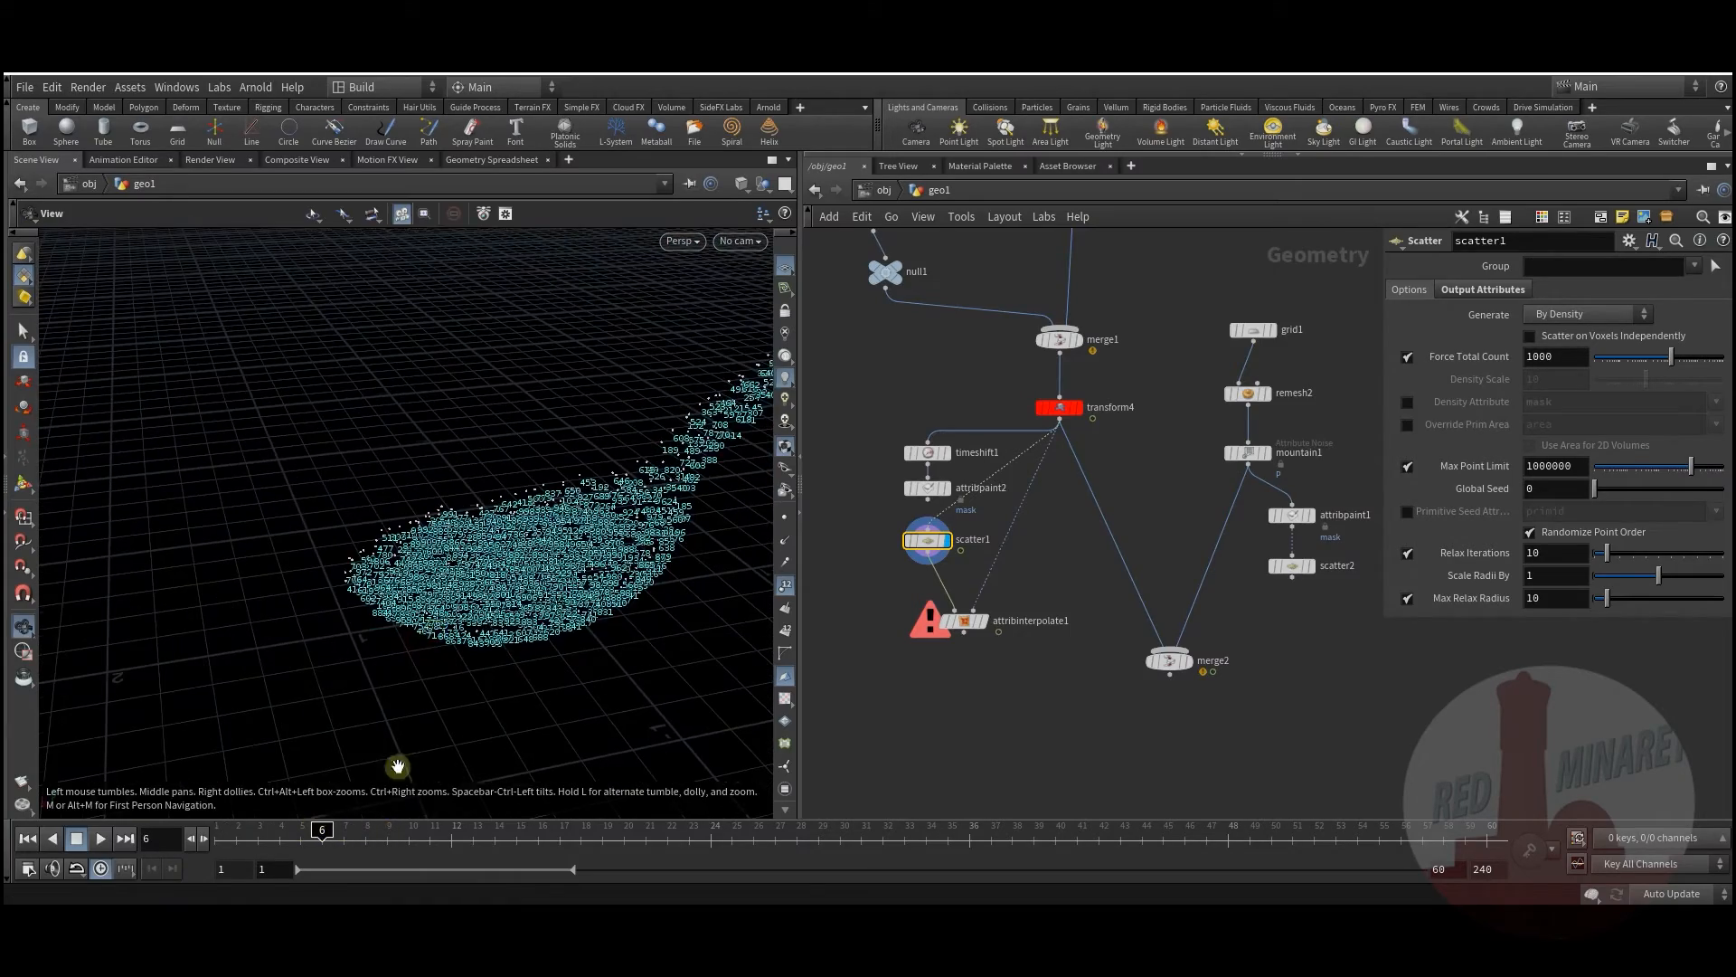
pyautogui.moveTo(255, 829); pyautogui.dragTo(322, 839)
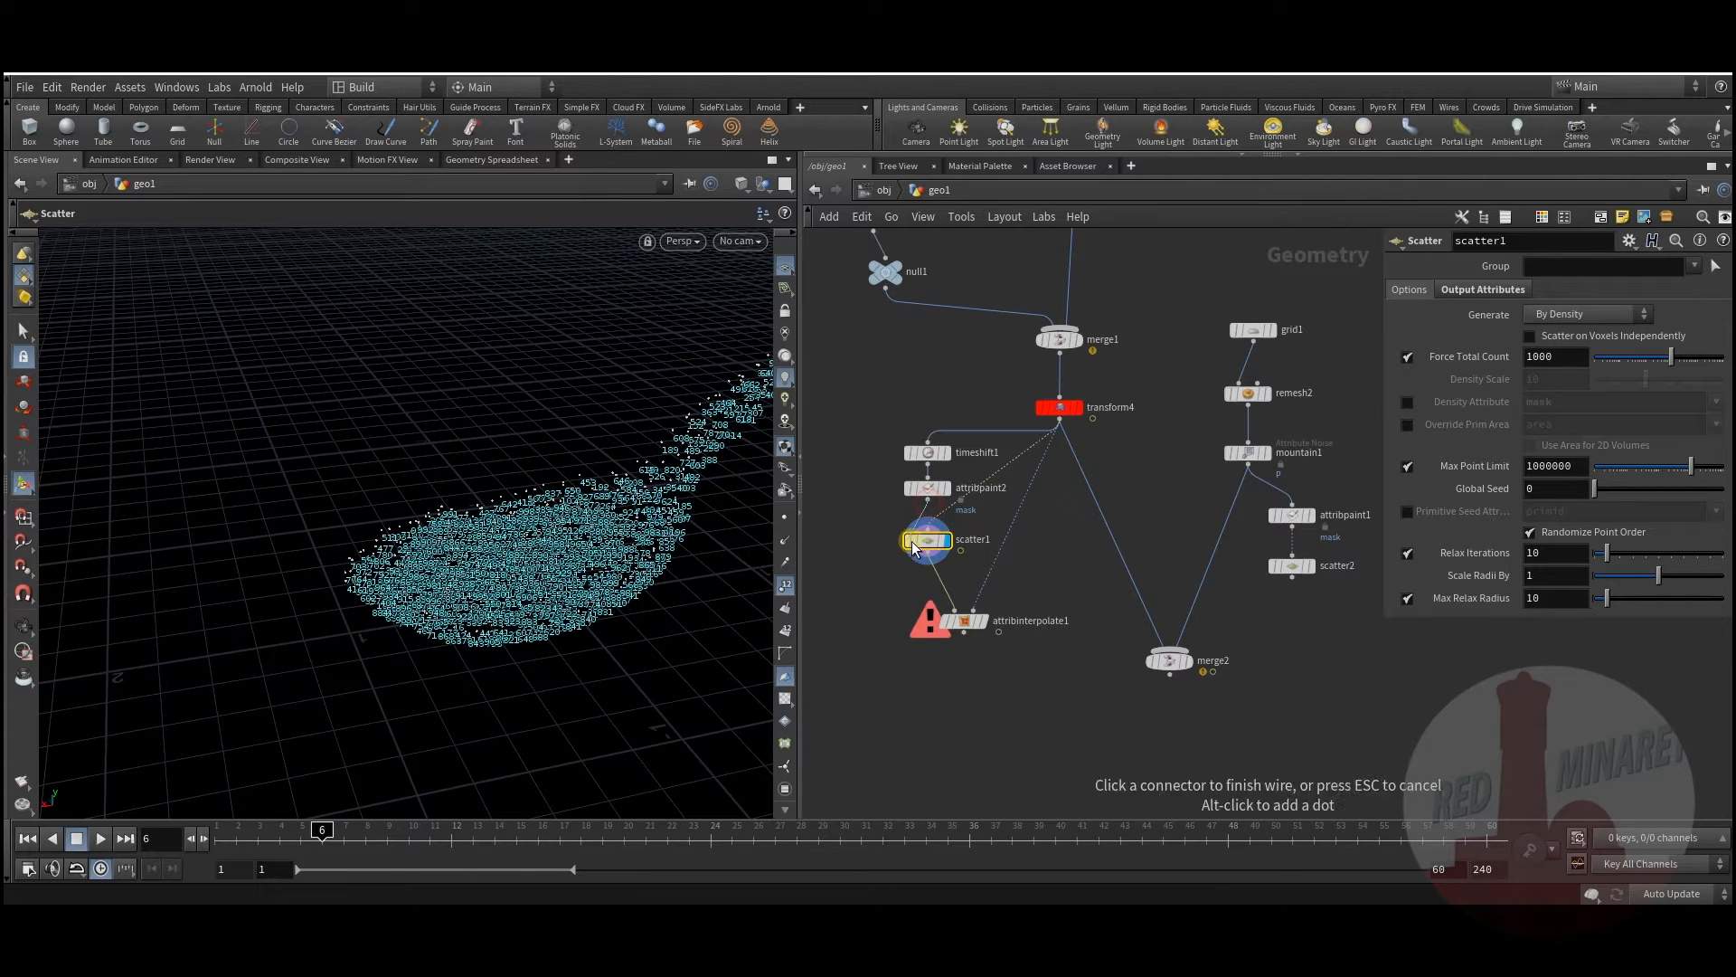
pyautogui.moveTo(926, 508); pyautogui.dragTo(926, 529)
pyautogui.click(786, 586)
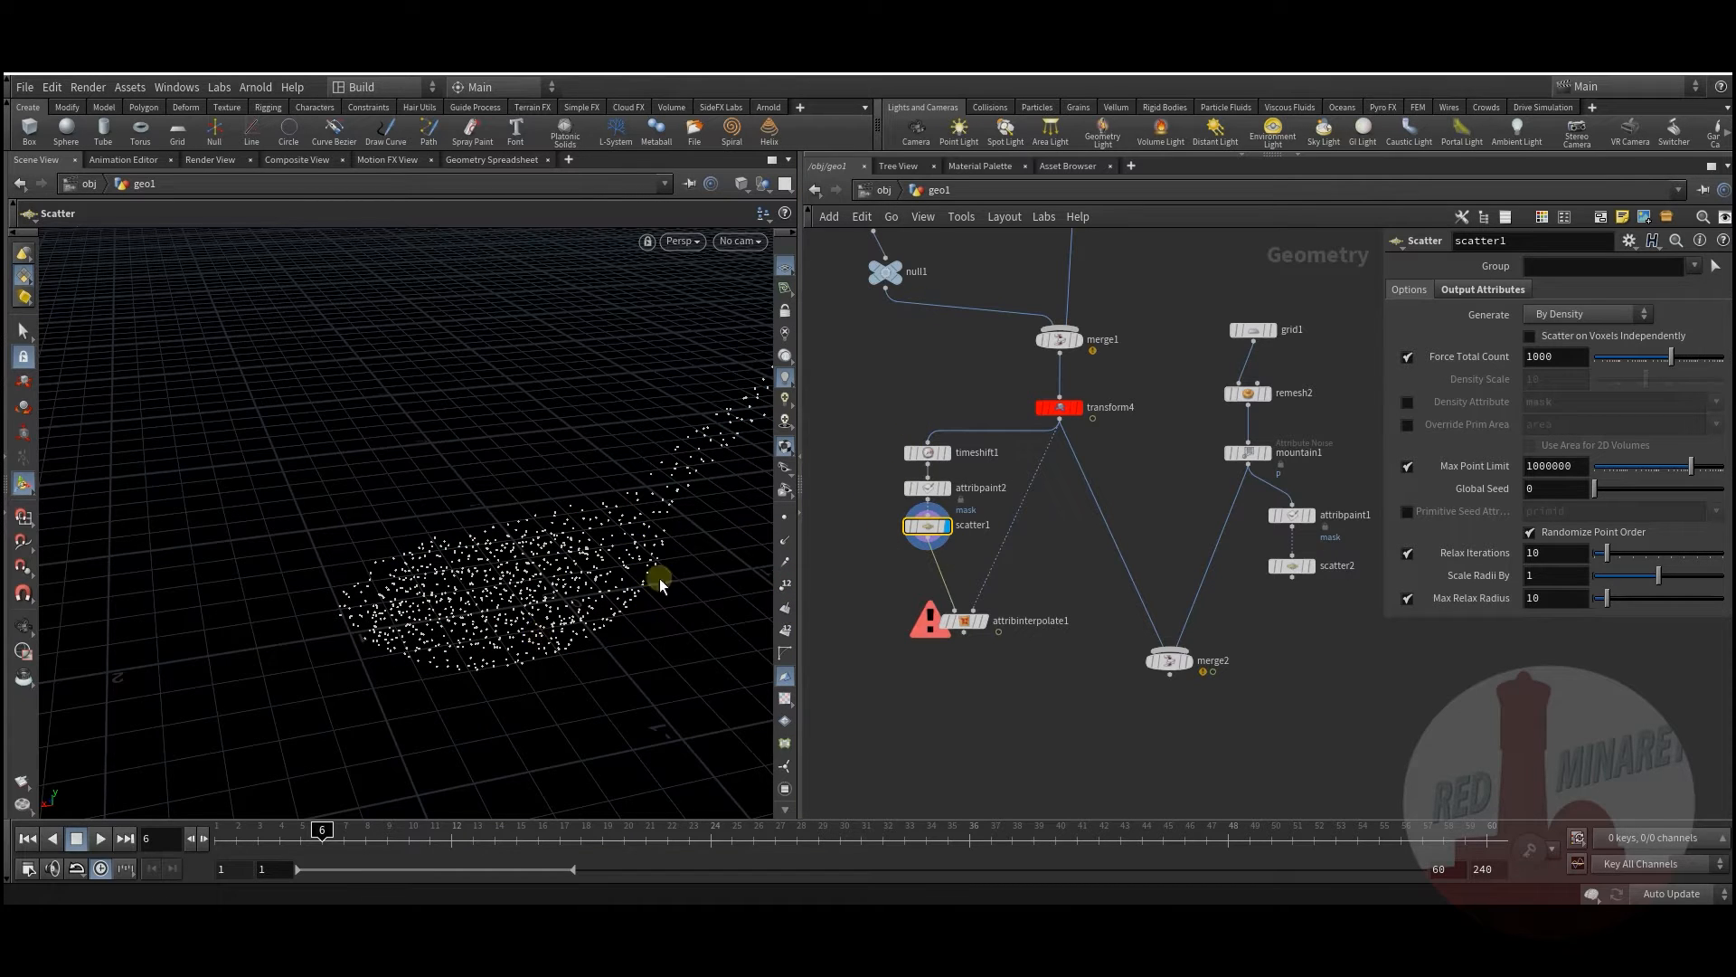
pyautogui.moveTo(961, 633); pyautogui.dragTo(970, 589)
pyautogui.click(993, 579)
pyautogui.click(929, 531)
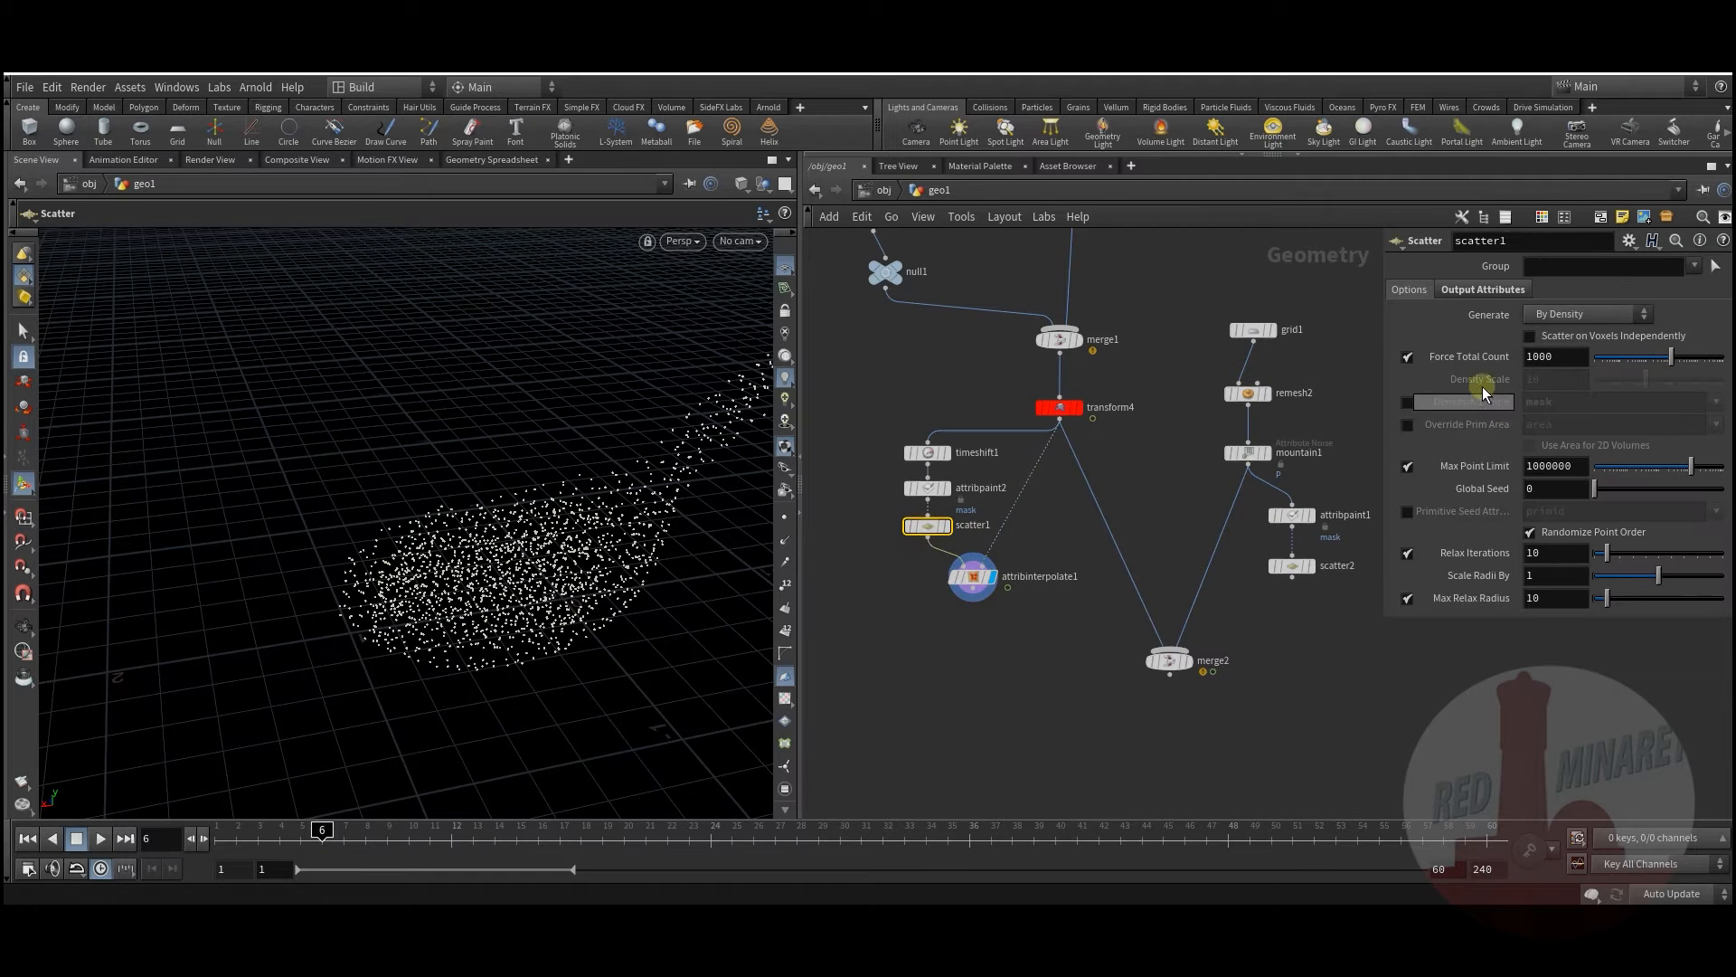
pyautogui.click(1407, 403)
pyautogui.moveTo(236, 834); pyautogui.dragTo(579, 833)
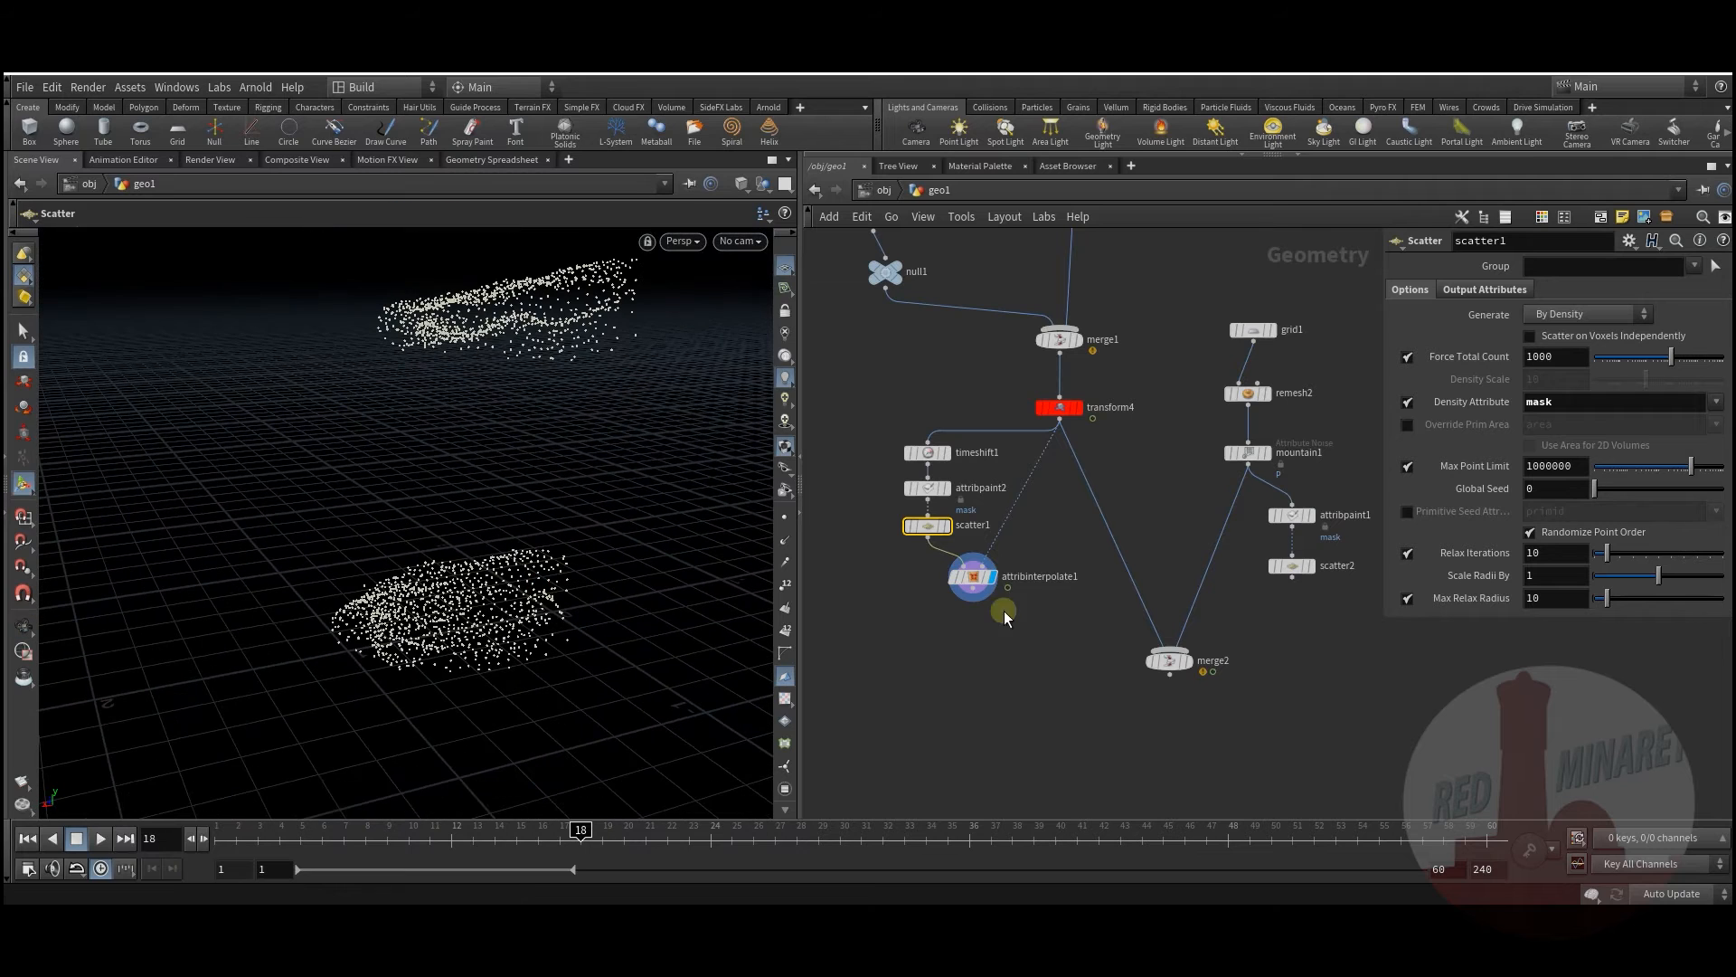
pyautogui.click(982, 585)
pyautogui.moveTo(1014, 667)
pyautogui.mouseDown(button='middle')
pyautogui.moveTo(964, 633)
pyautogui.moveTo(1005, 670)
pyautogui.mouseUp(button='middle')
# Step: Add a new Merge node, merge3, below the existing network
pyautogui.moveTo(1137, 638); pyautogui.dragTo(1161, 653)
pyautogui.moveTo(1013, 649); pyautogui.dragTo(1019, 628, button='middle')
pyautogui.press('Tab')
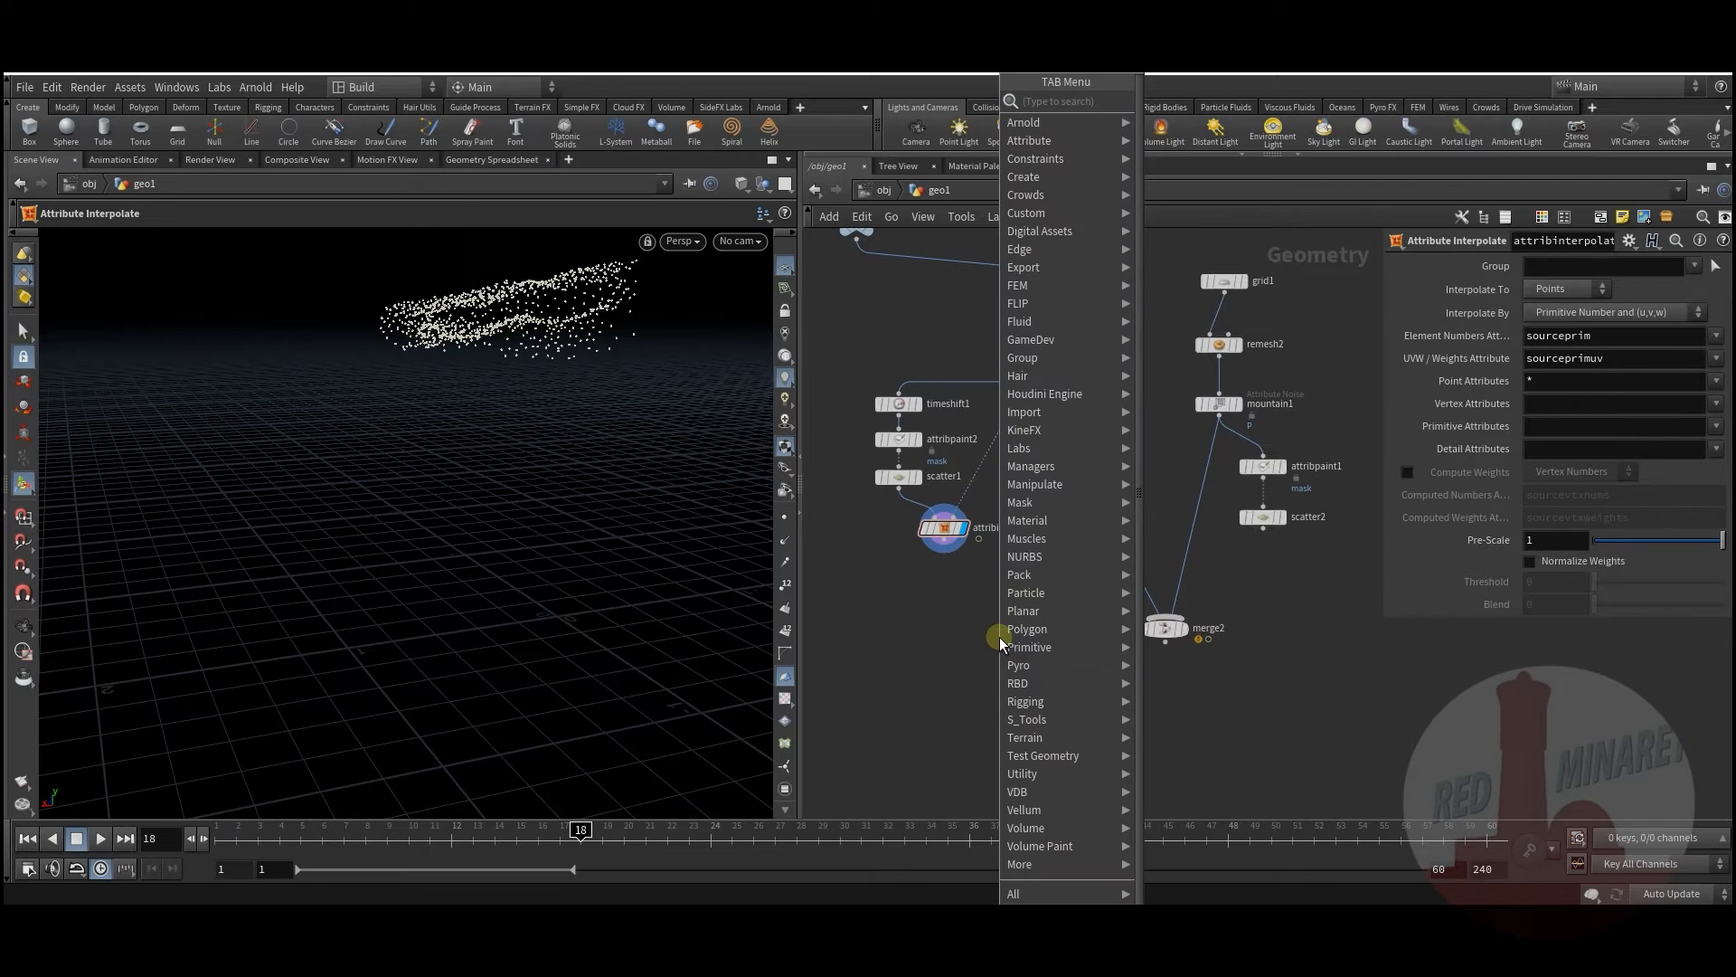
pyautogui.write('mer')
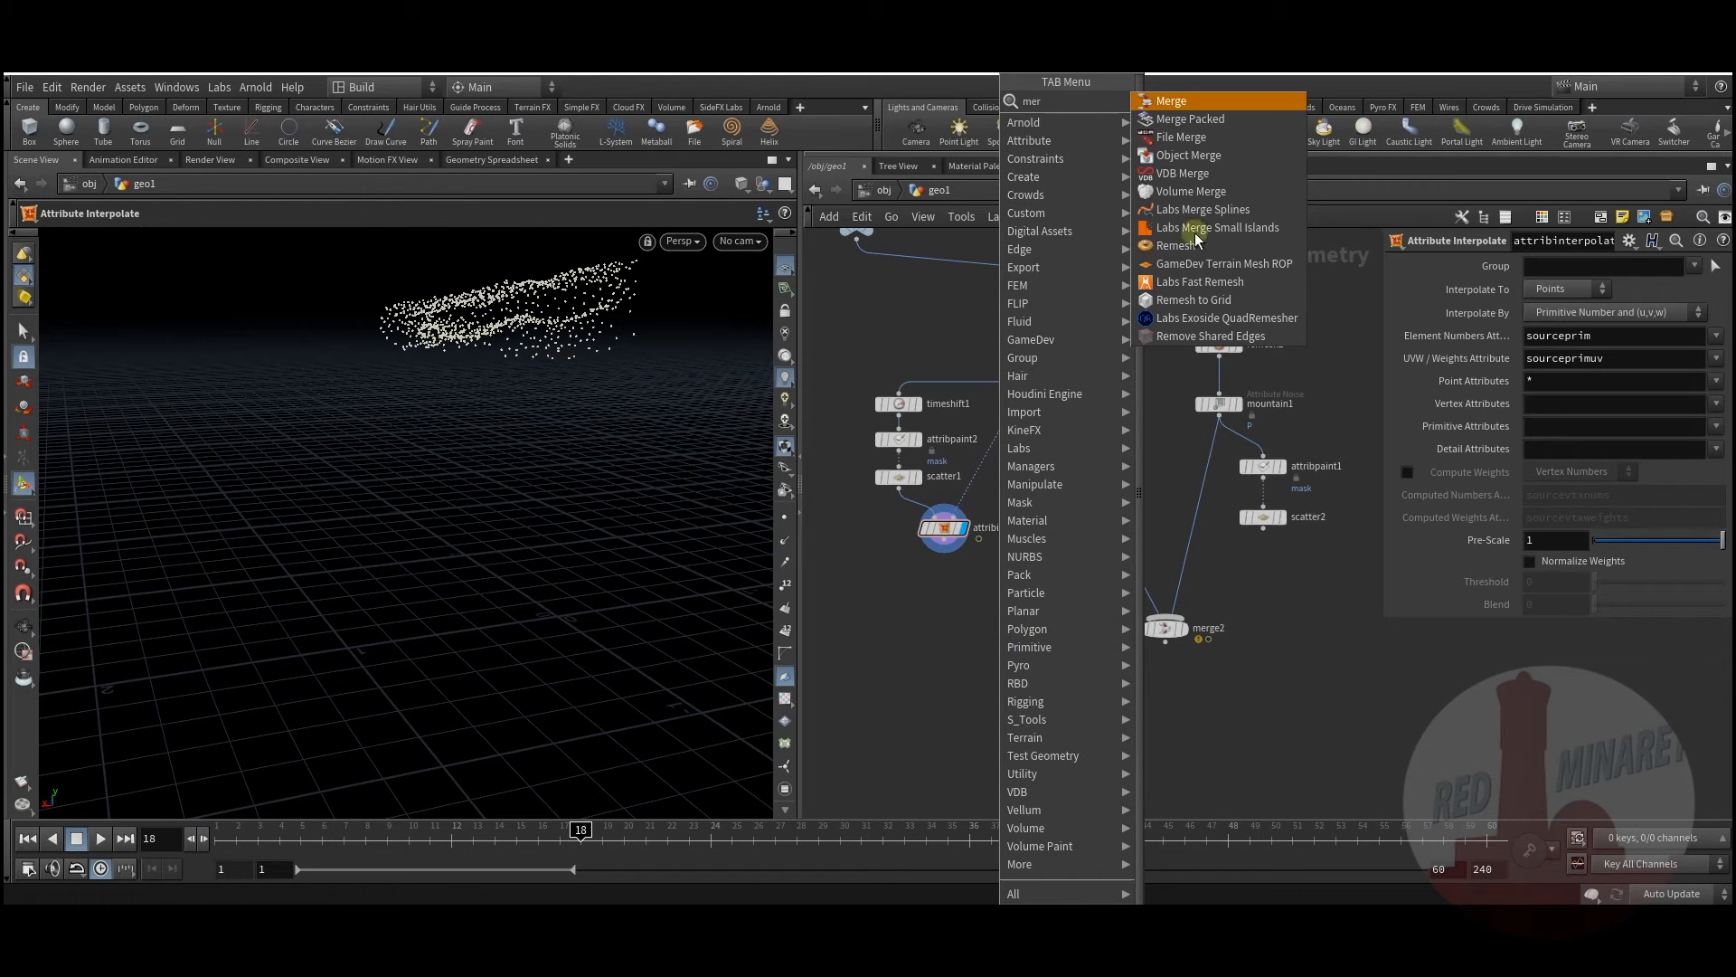
pyautogui.click(1169, 101)
pyautogui.click(996, 627)
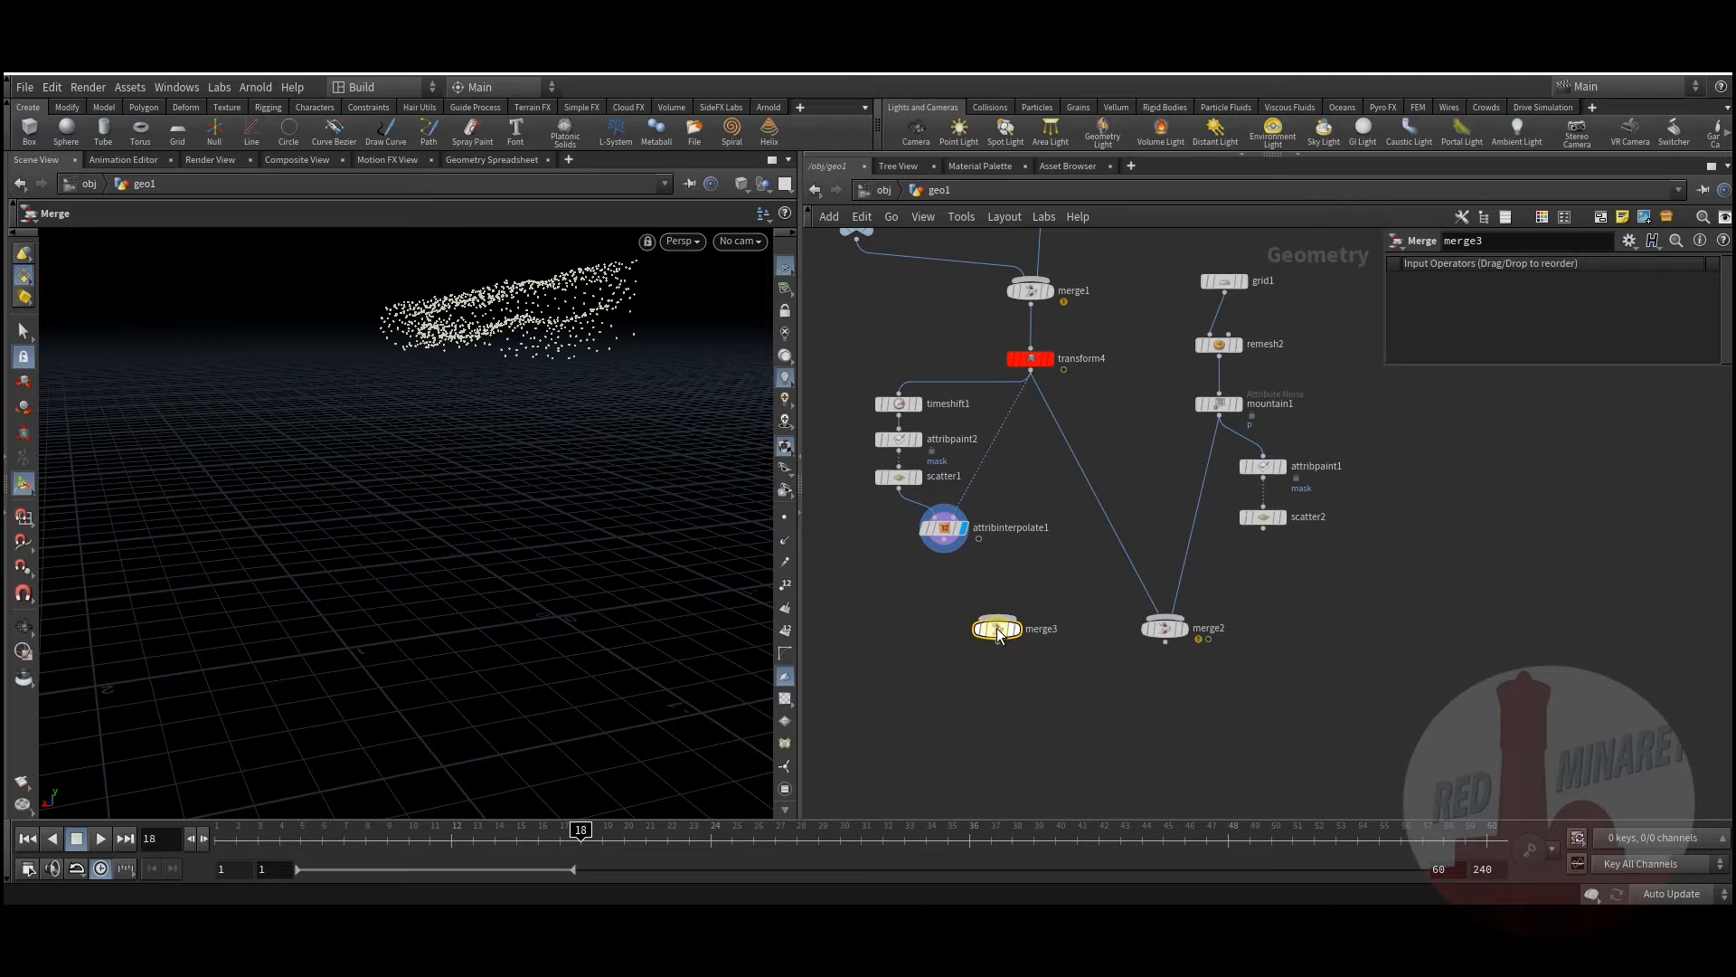
pyautogui.moveTo(1002, 636); pyautogui.dragTo(978, 681)
# Step: Wire attribinterpolate1 and scatter2 into merge3 and display both point clouds
pyautogui.click(943, 548)
pyautogui.click(978, 674)
pyautogui.click(978, 674)
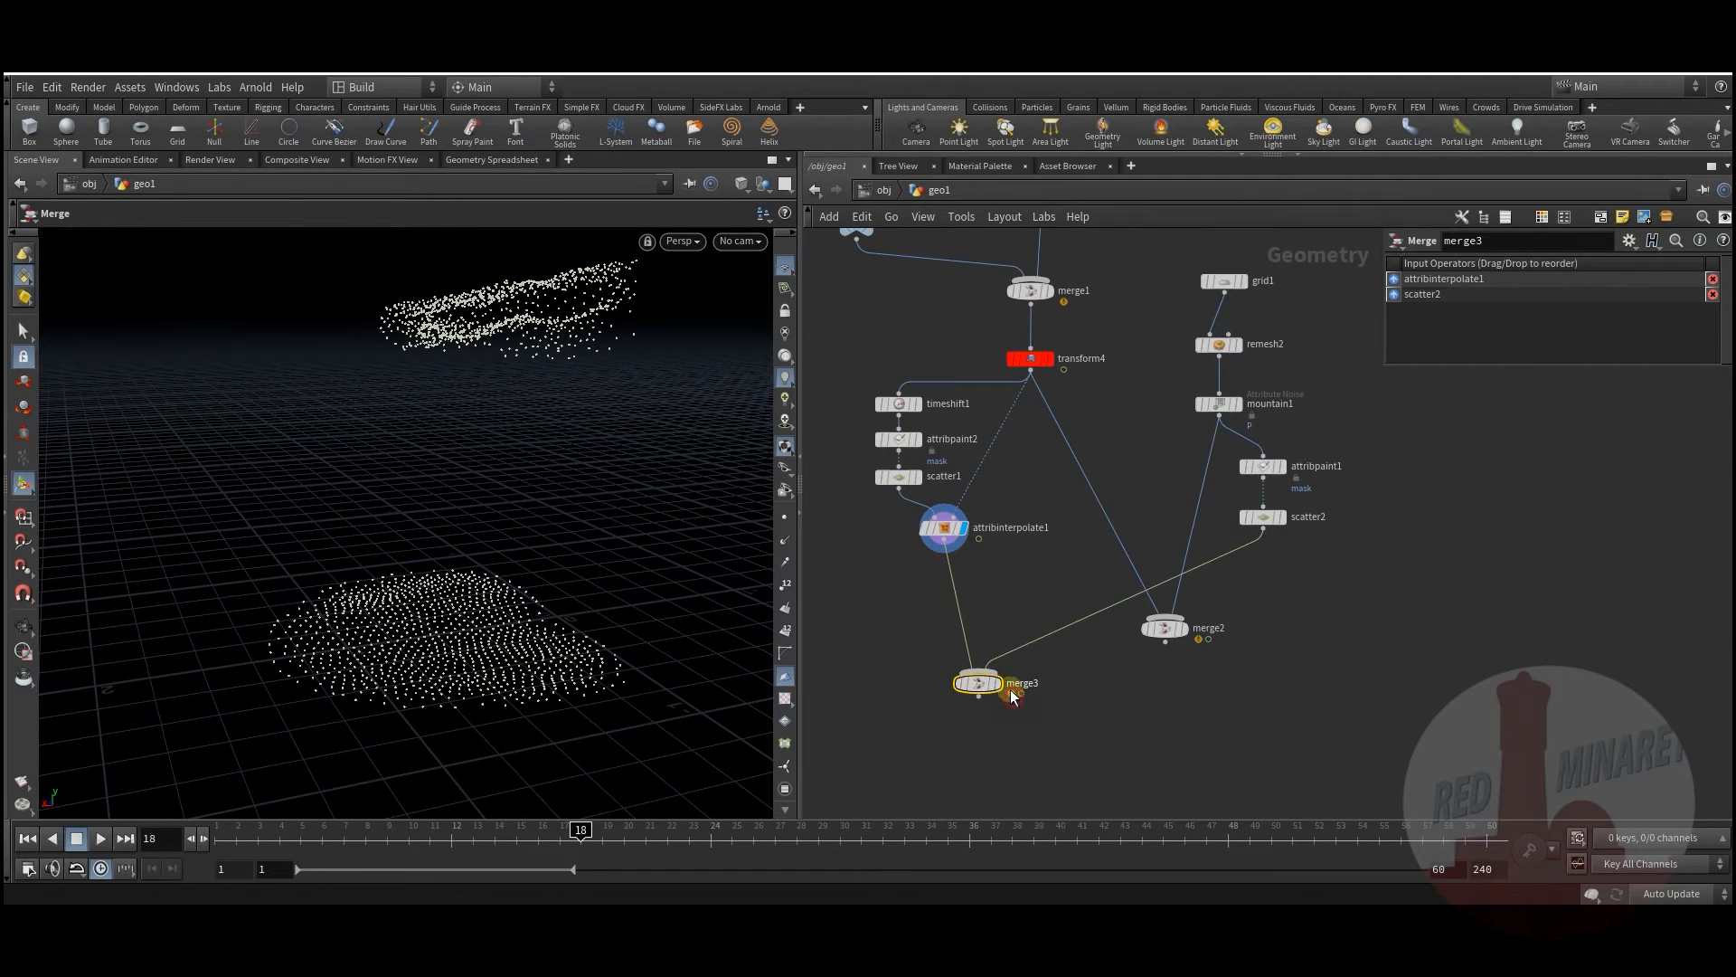
pyautogui.click(997, 683)
pyautogui.moveTo(896, 595); pyautogui.dragTo(901, 624, button='middle')
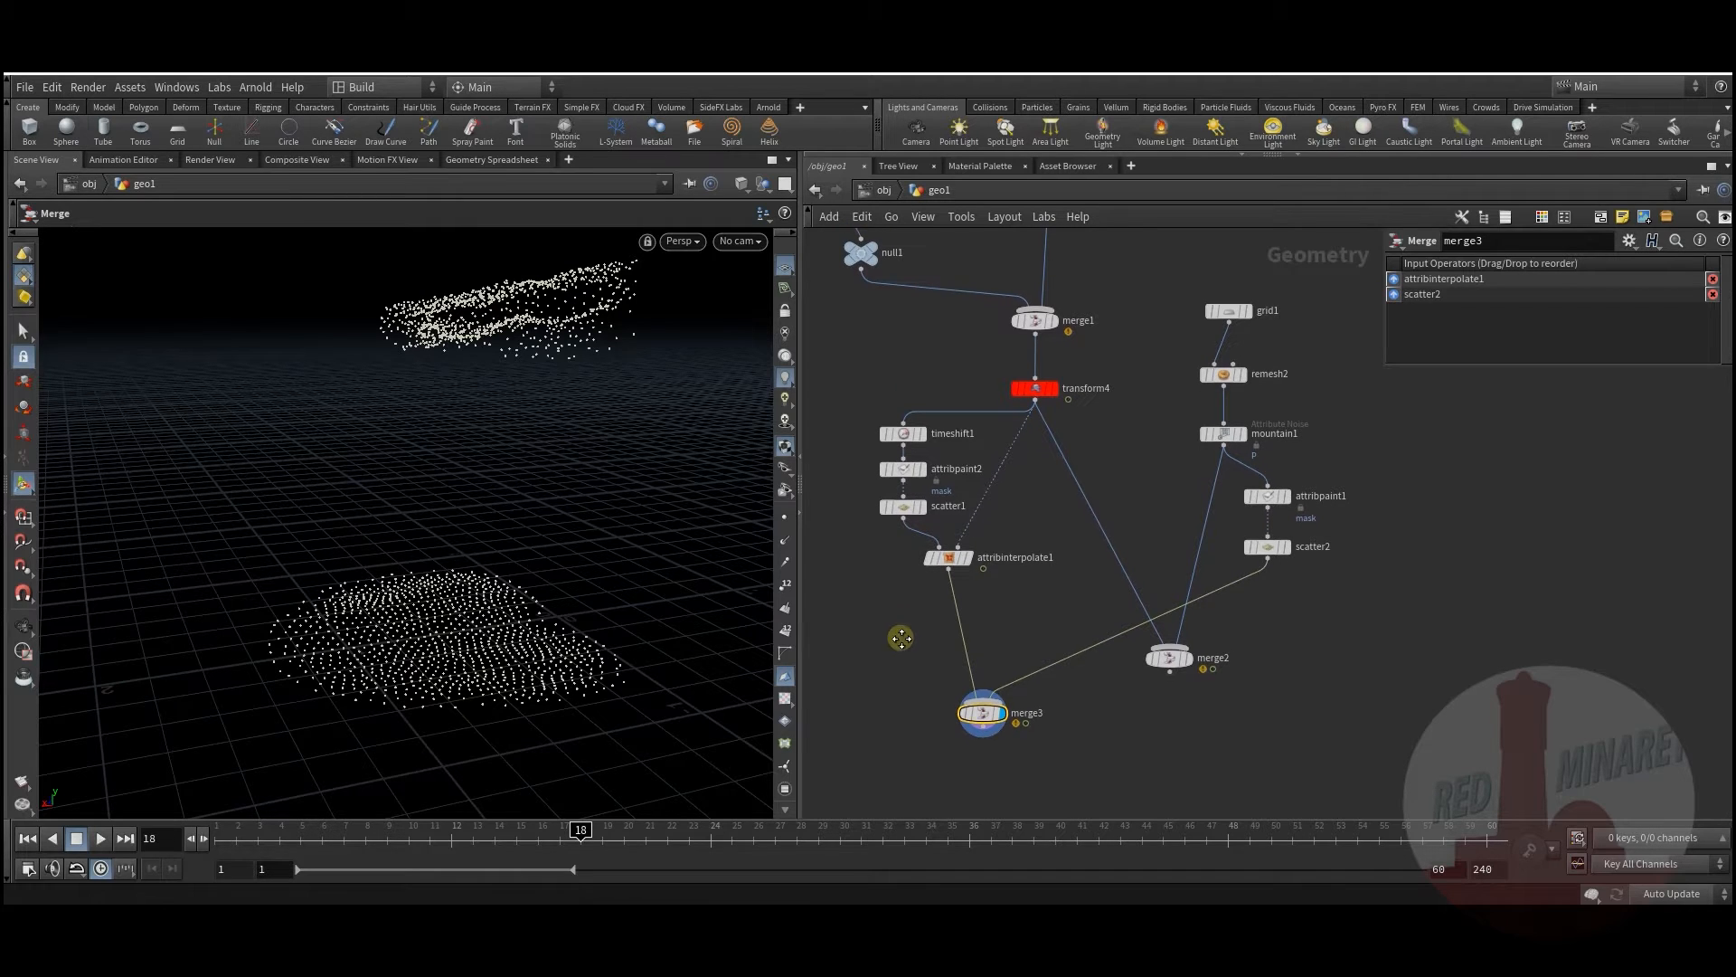
pyautogui.moveTo(901, 633); pyautogui.dragTo(908, 610, button='middle')
pyautogui.press('Tab')
pyautogui.write('wra')
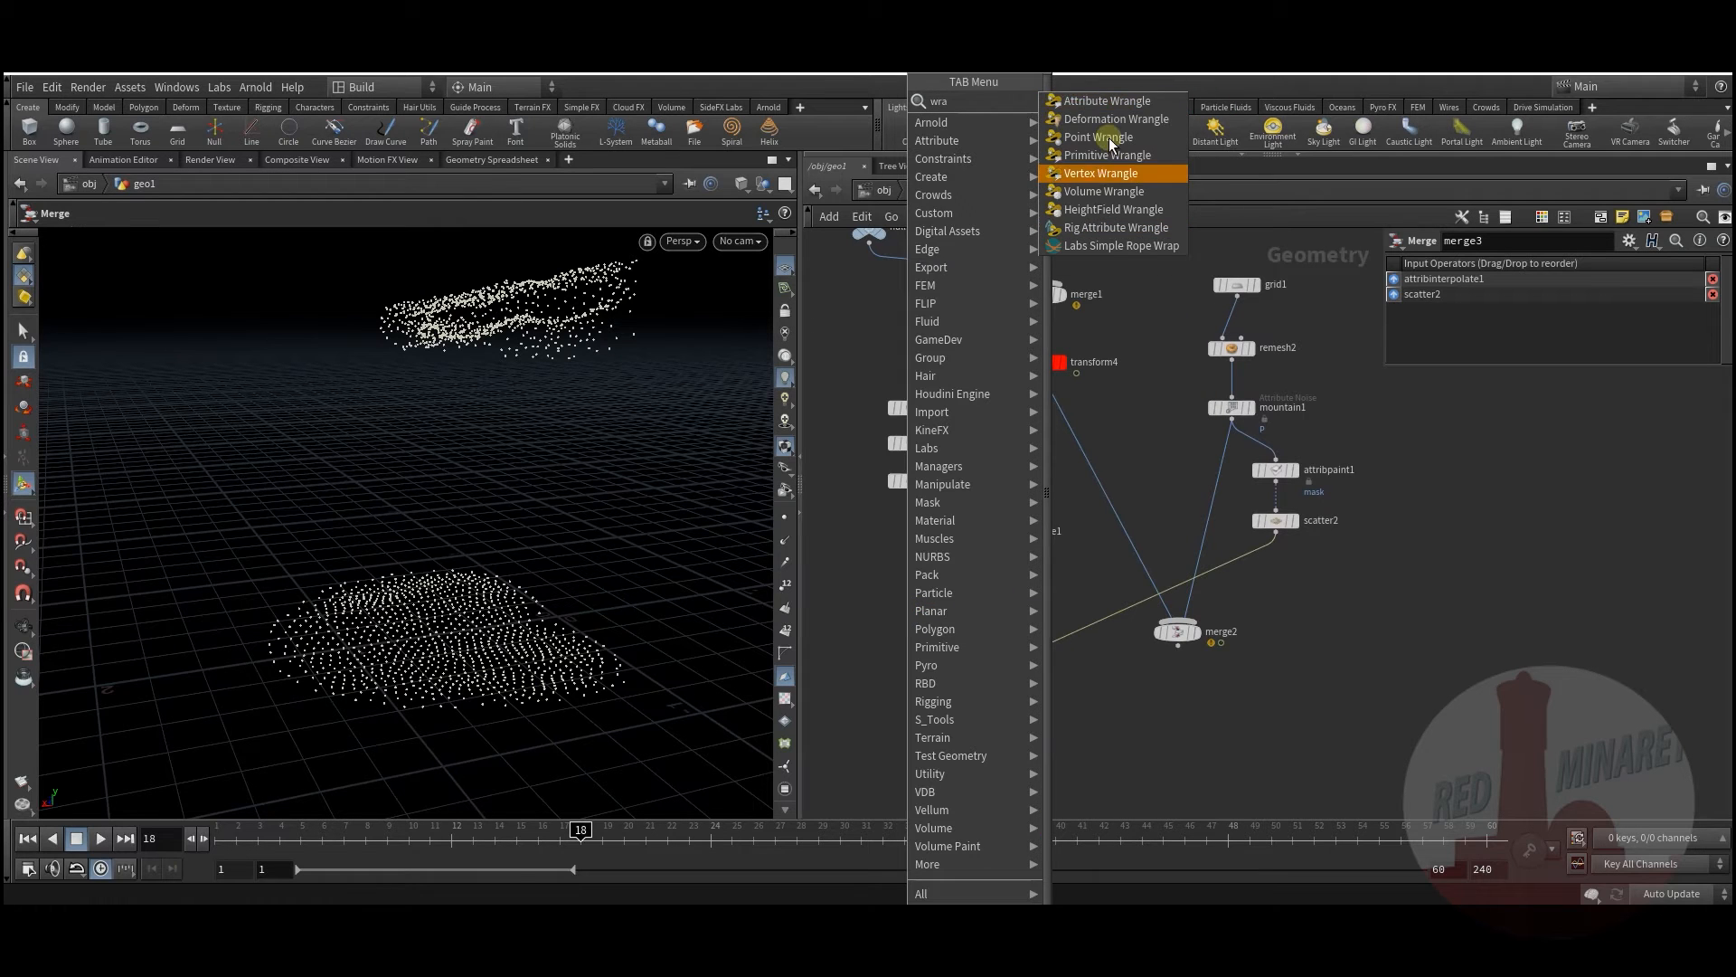
pyautogui.click(1073, 101)
pyautogui.click(963, 586)
pyautogui.click(966, 590)
pyautogui.click(1517, 419)
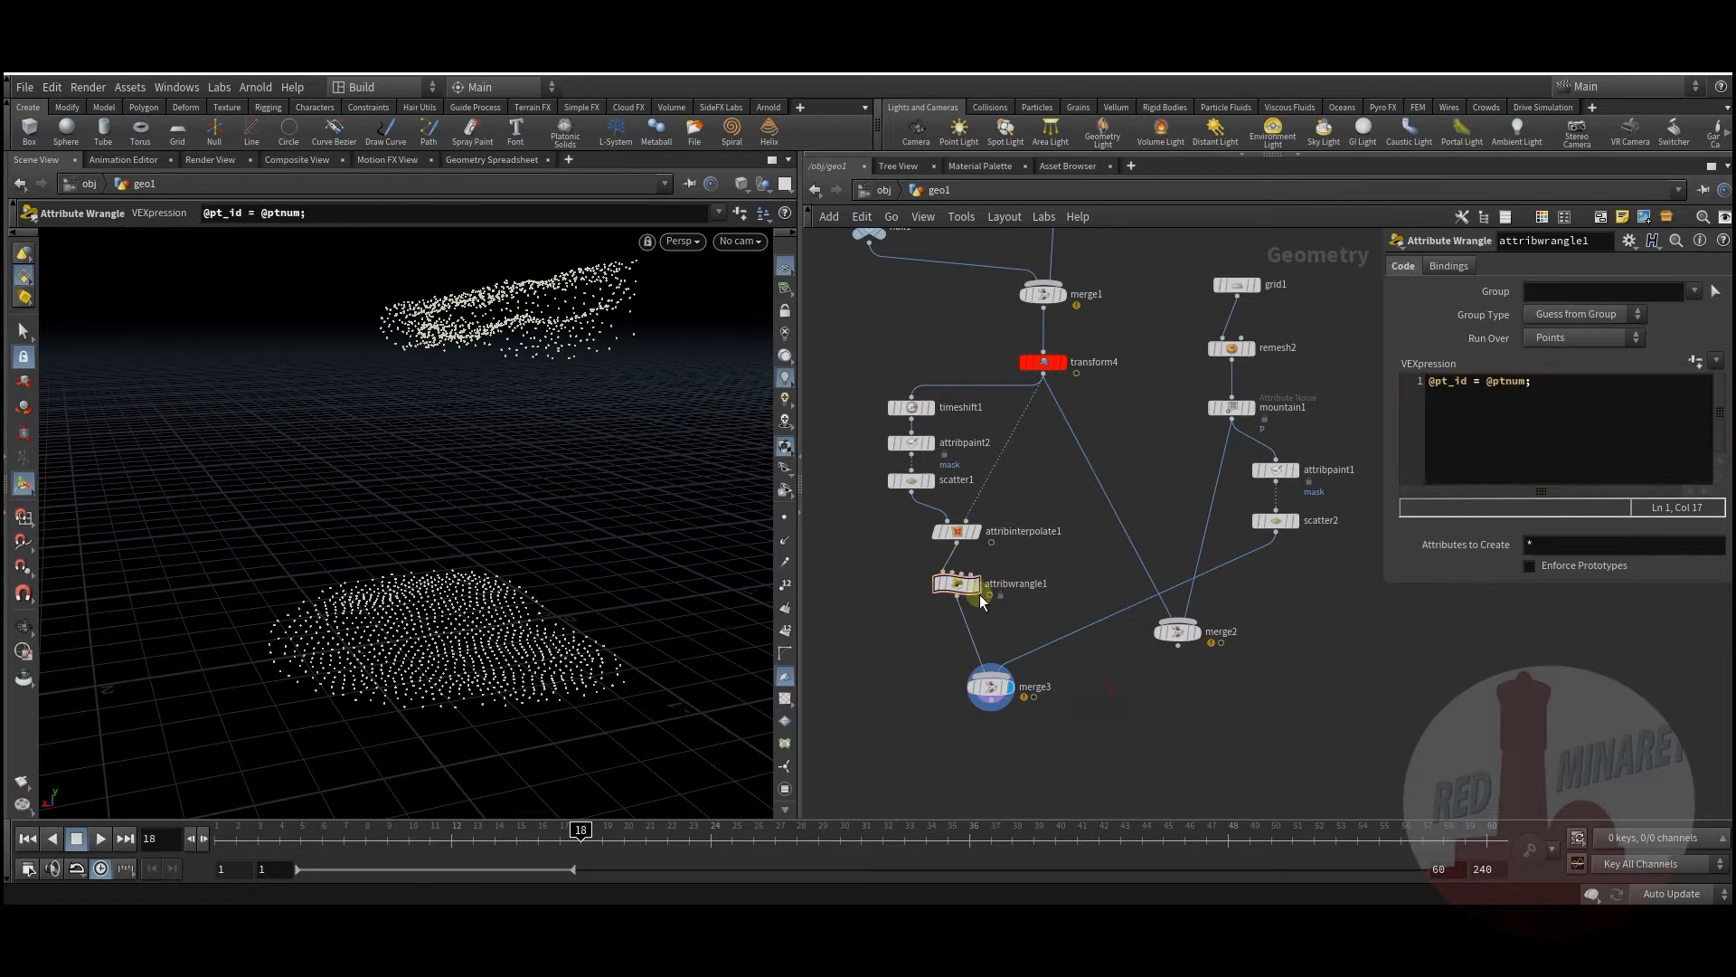
# Step: Duplicate the wrangle as attribwrangle2 on scatter2's wire and append an Add node to merge3
pyautogui.keyDown('alt'); pyautogui.moveTo(957, 583); pyautogui.dragTo(1074, 631); pyautogui.keyUp('alt')
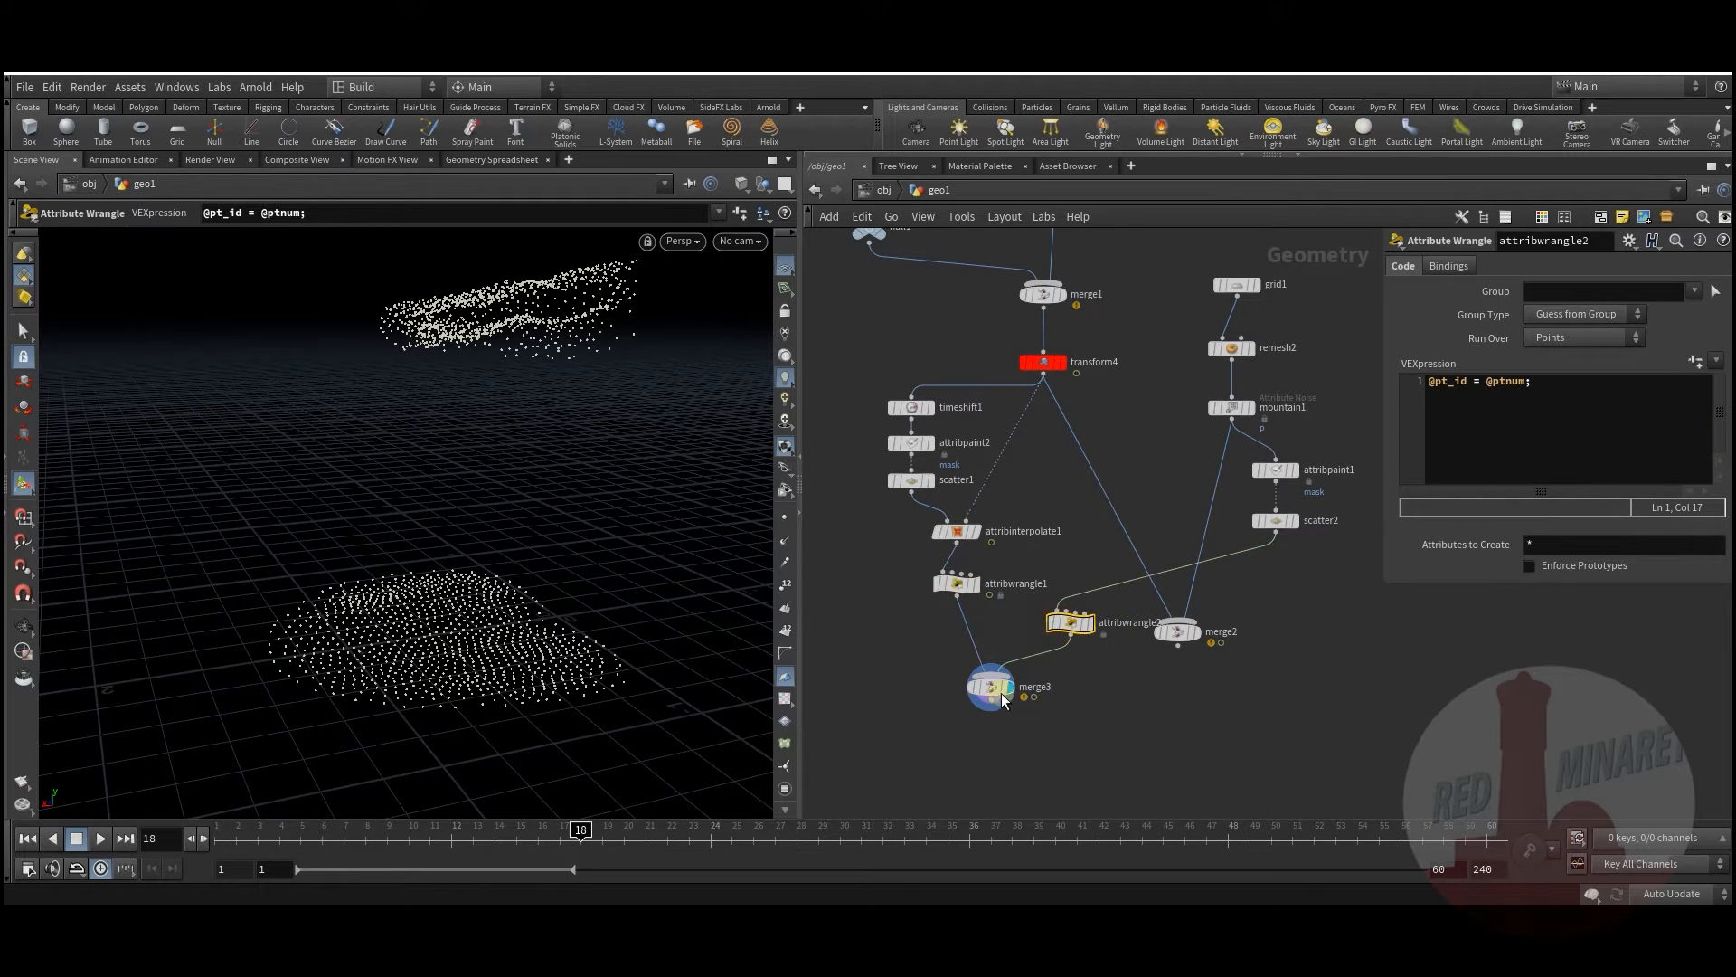
pyautogui.moveTo(1054, 725); pyautogui.dragTo(1049, 615, button='middle')
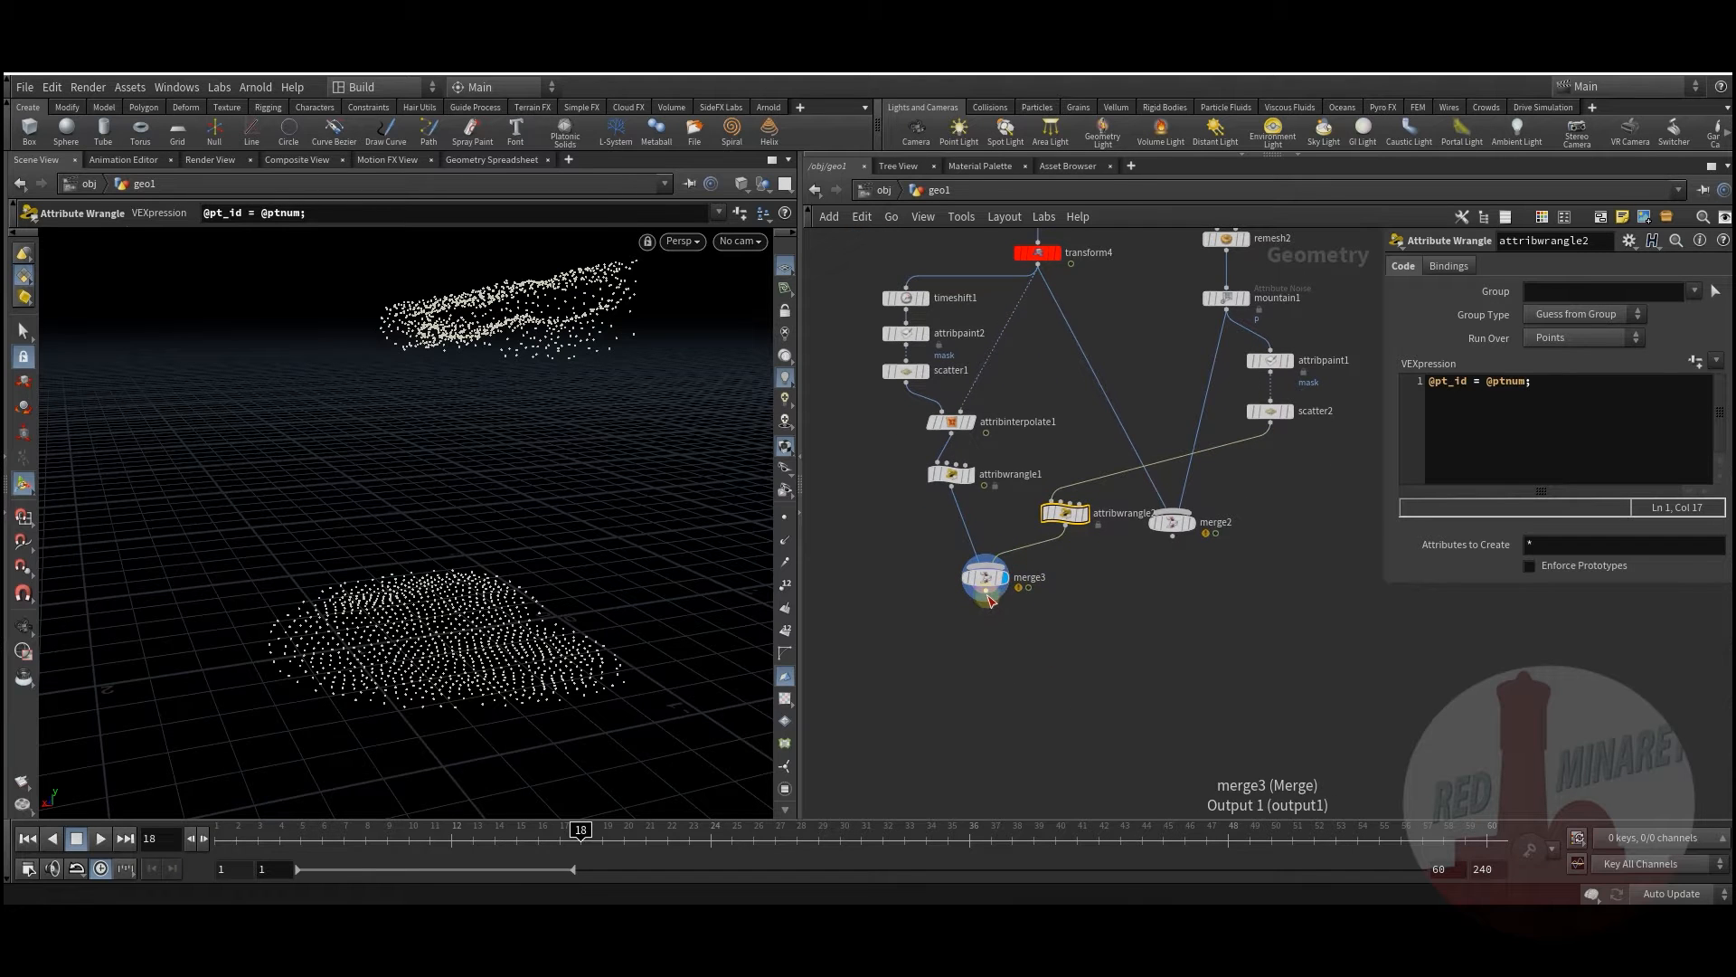
pyautogui.rightClick(988, 595)
pyautogui.moveTo(1004, 593)
pyautogui.click(1177, 104)
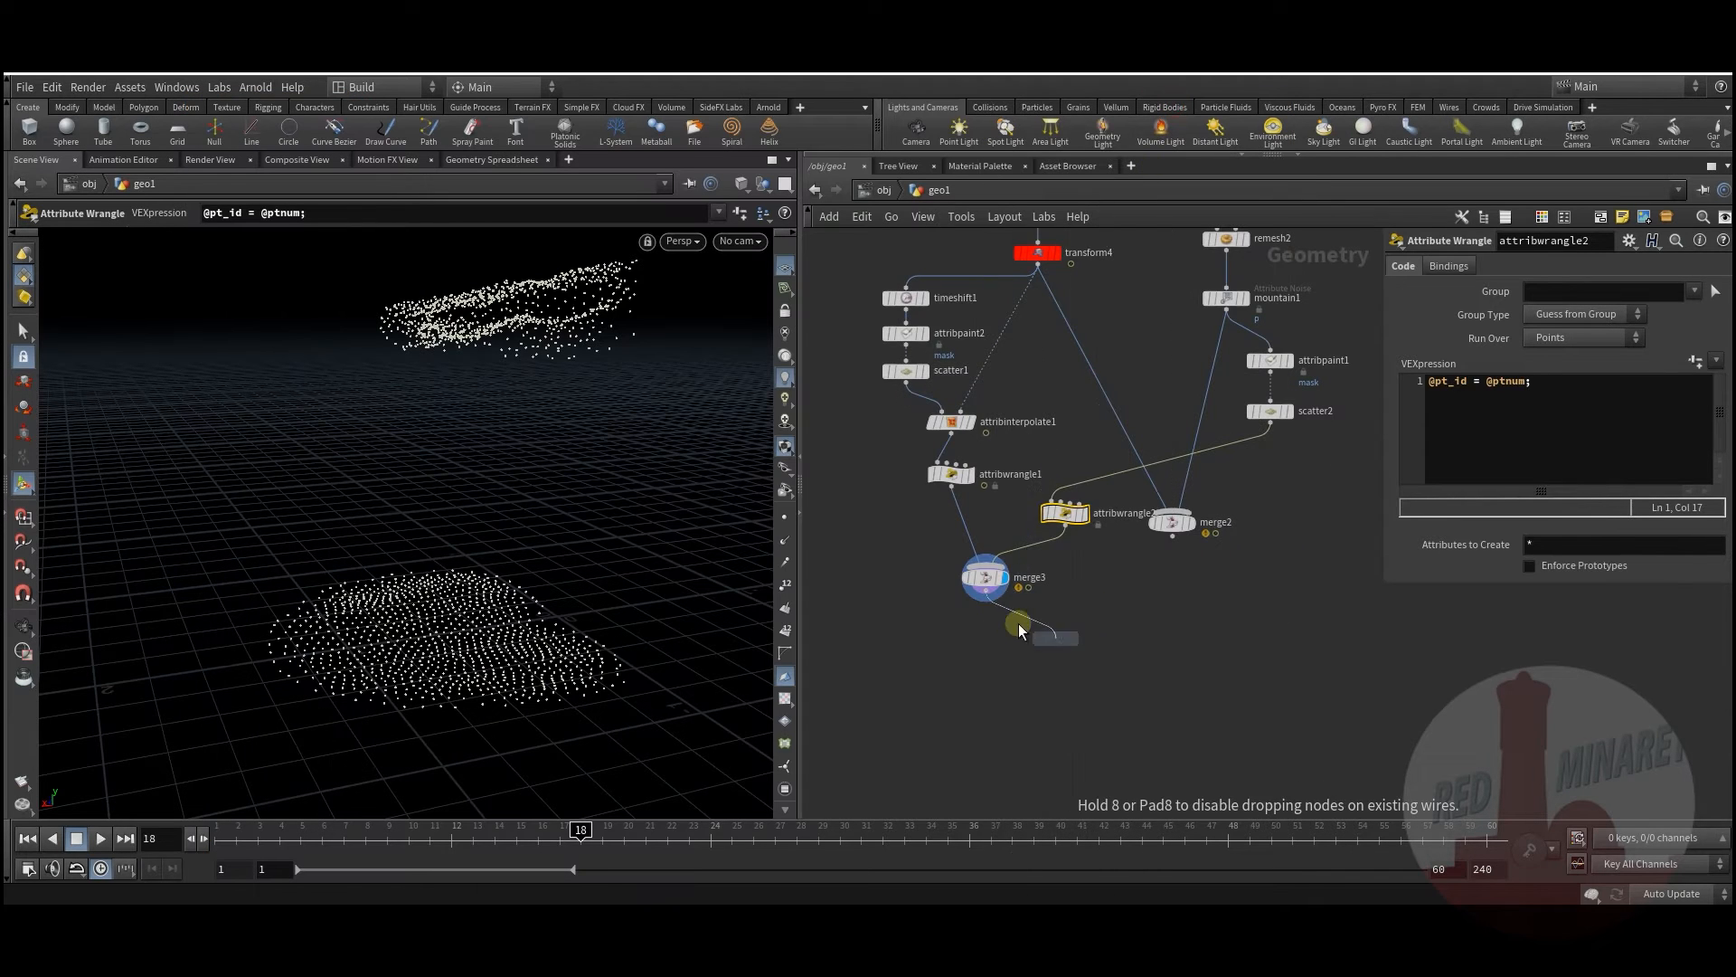
# Step: Place add1 below merge3 and build polygons By Group, joining points by attribute pt_id
pyautogui.click(985, 639)
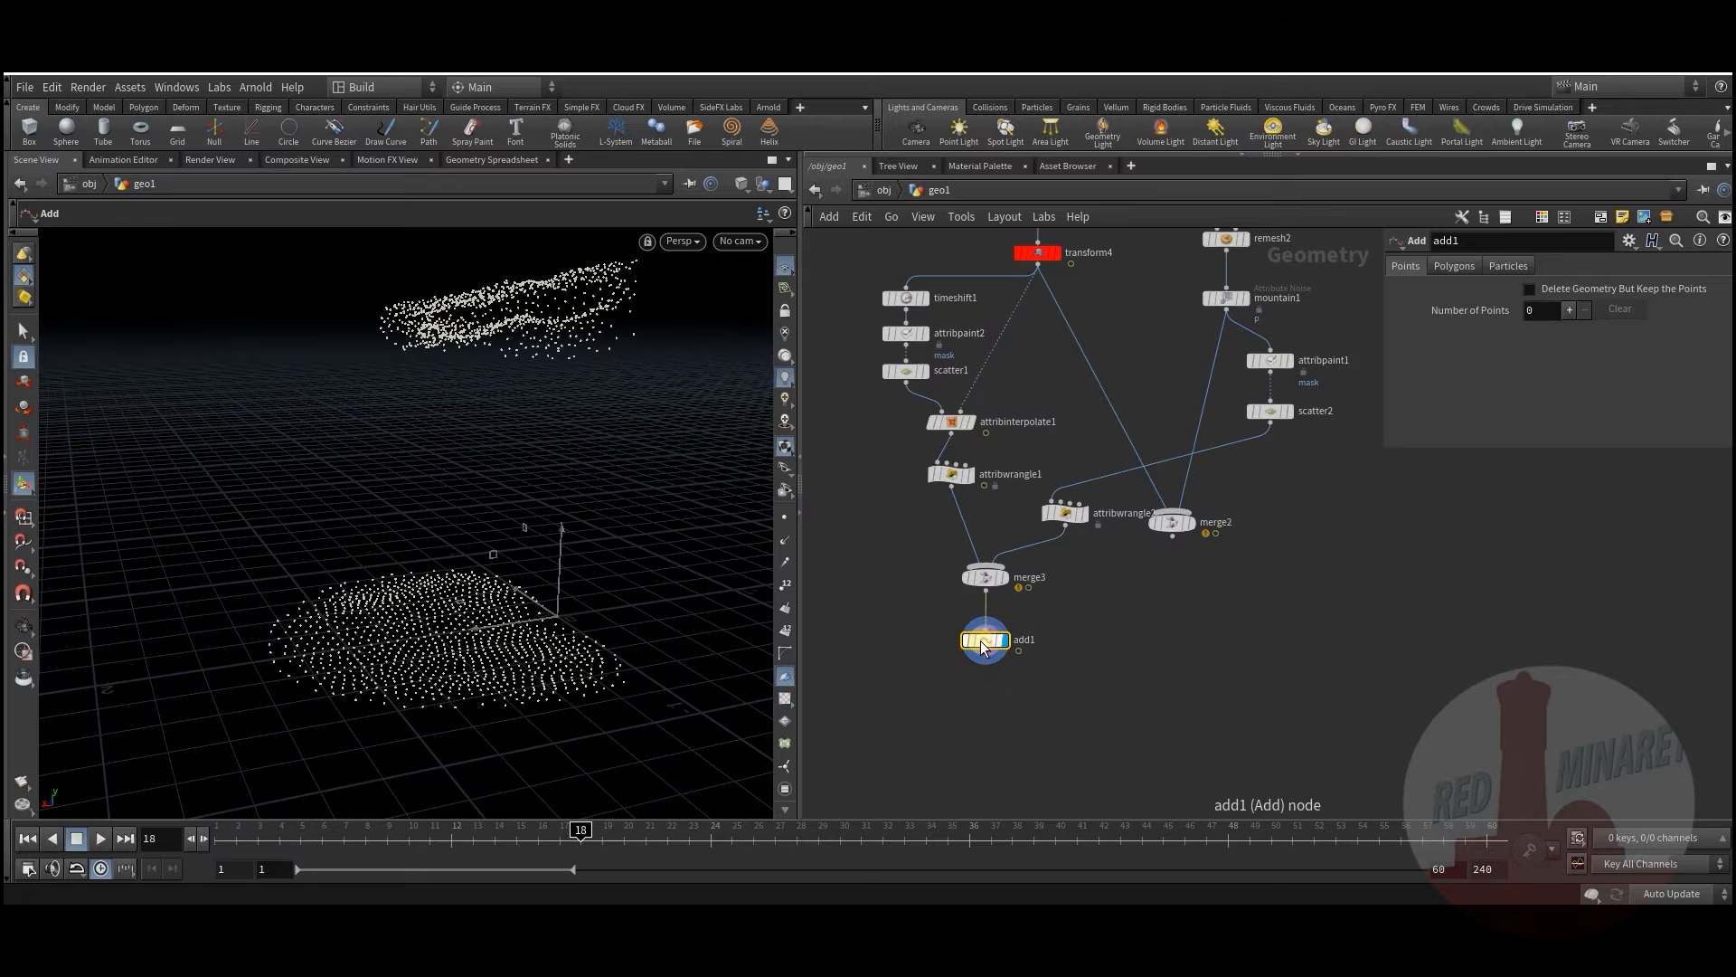
pyautogui.click(1451, 266)
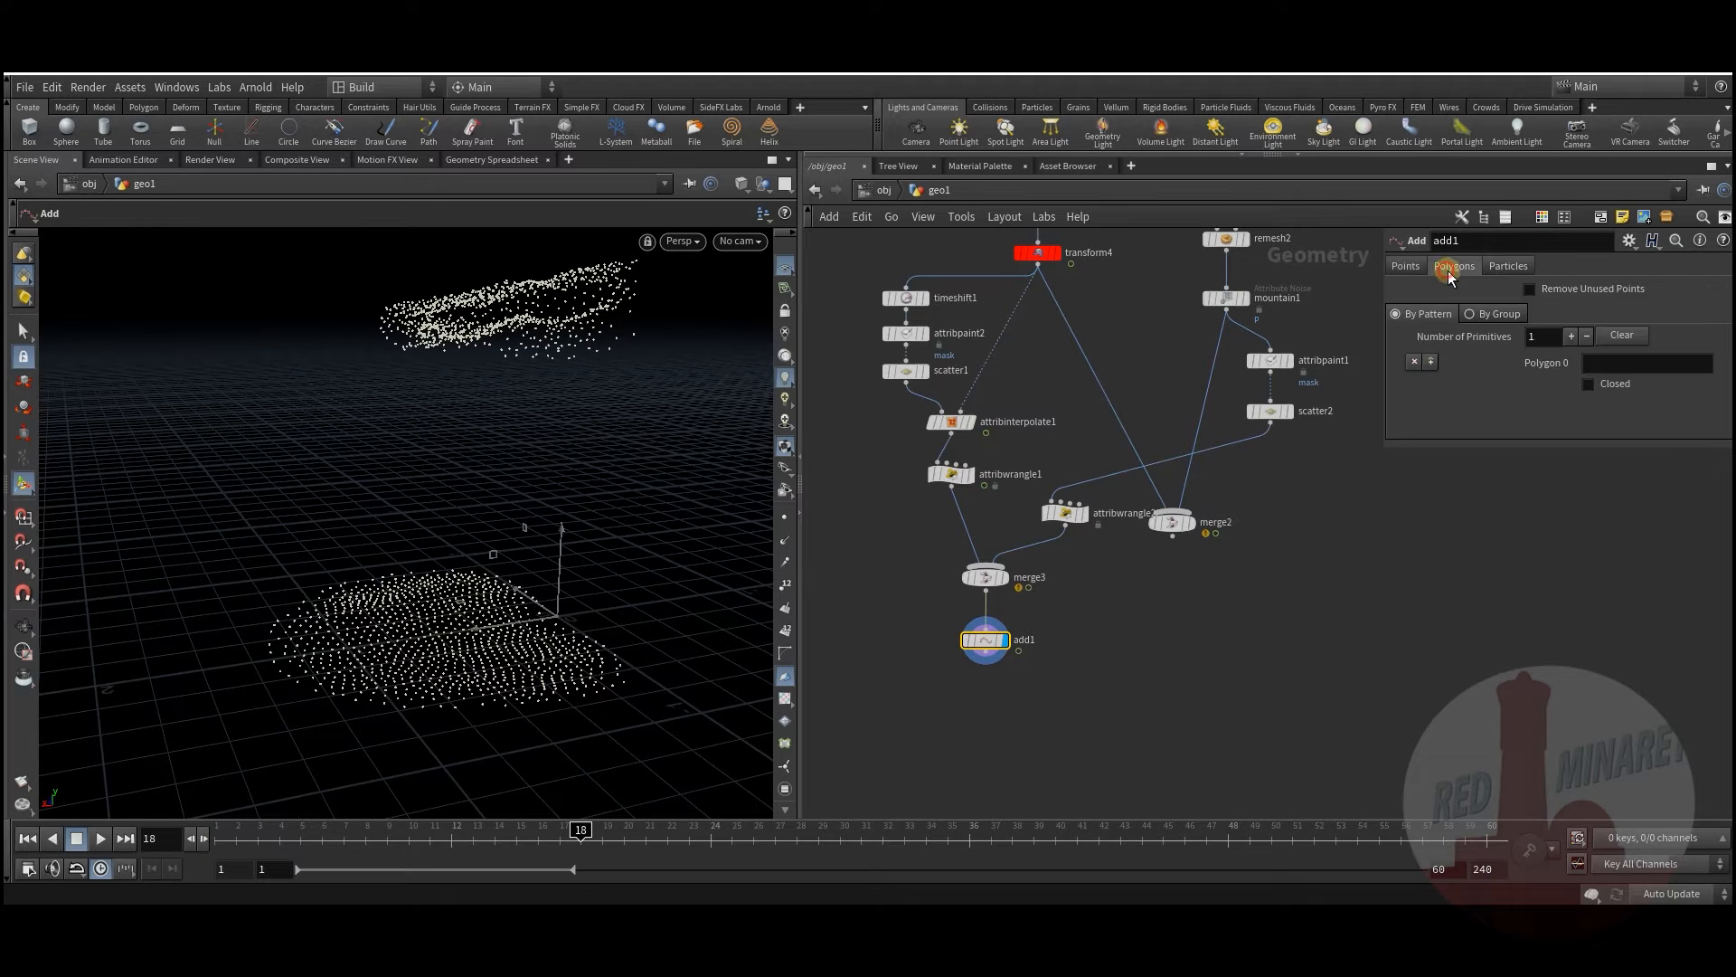
pyautogui.click(1494, 317)
pyautogui.click(1583, 360)
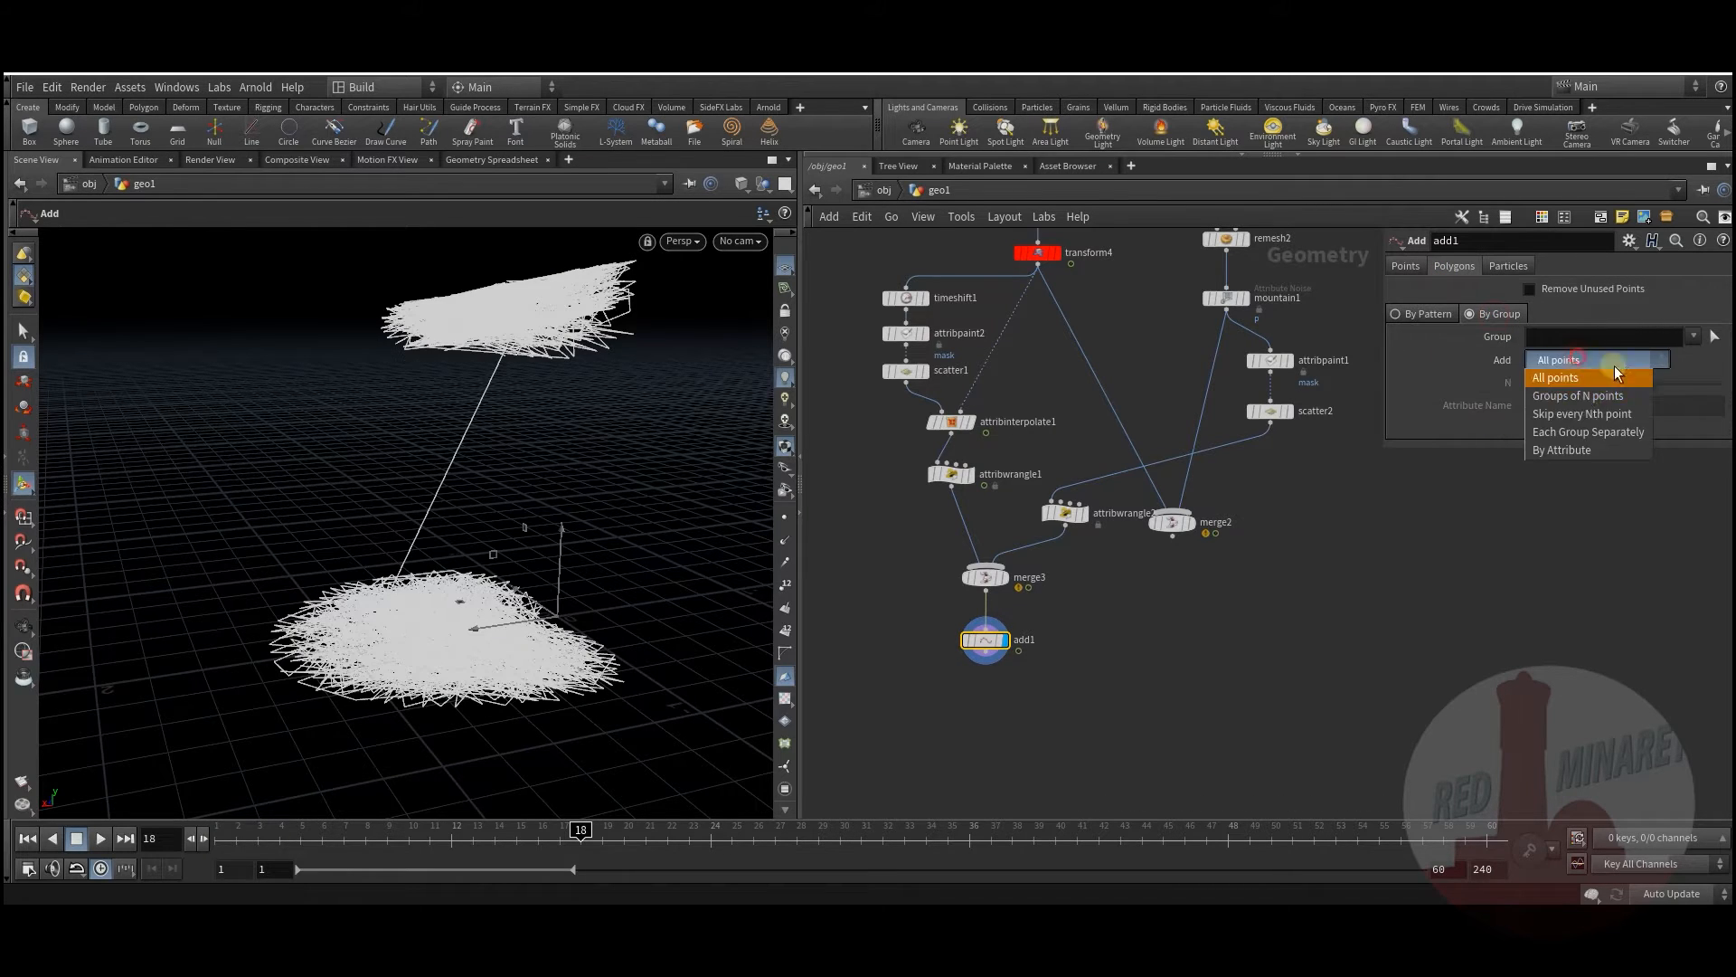
pyautogui.click(1586, 450)
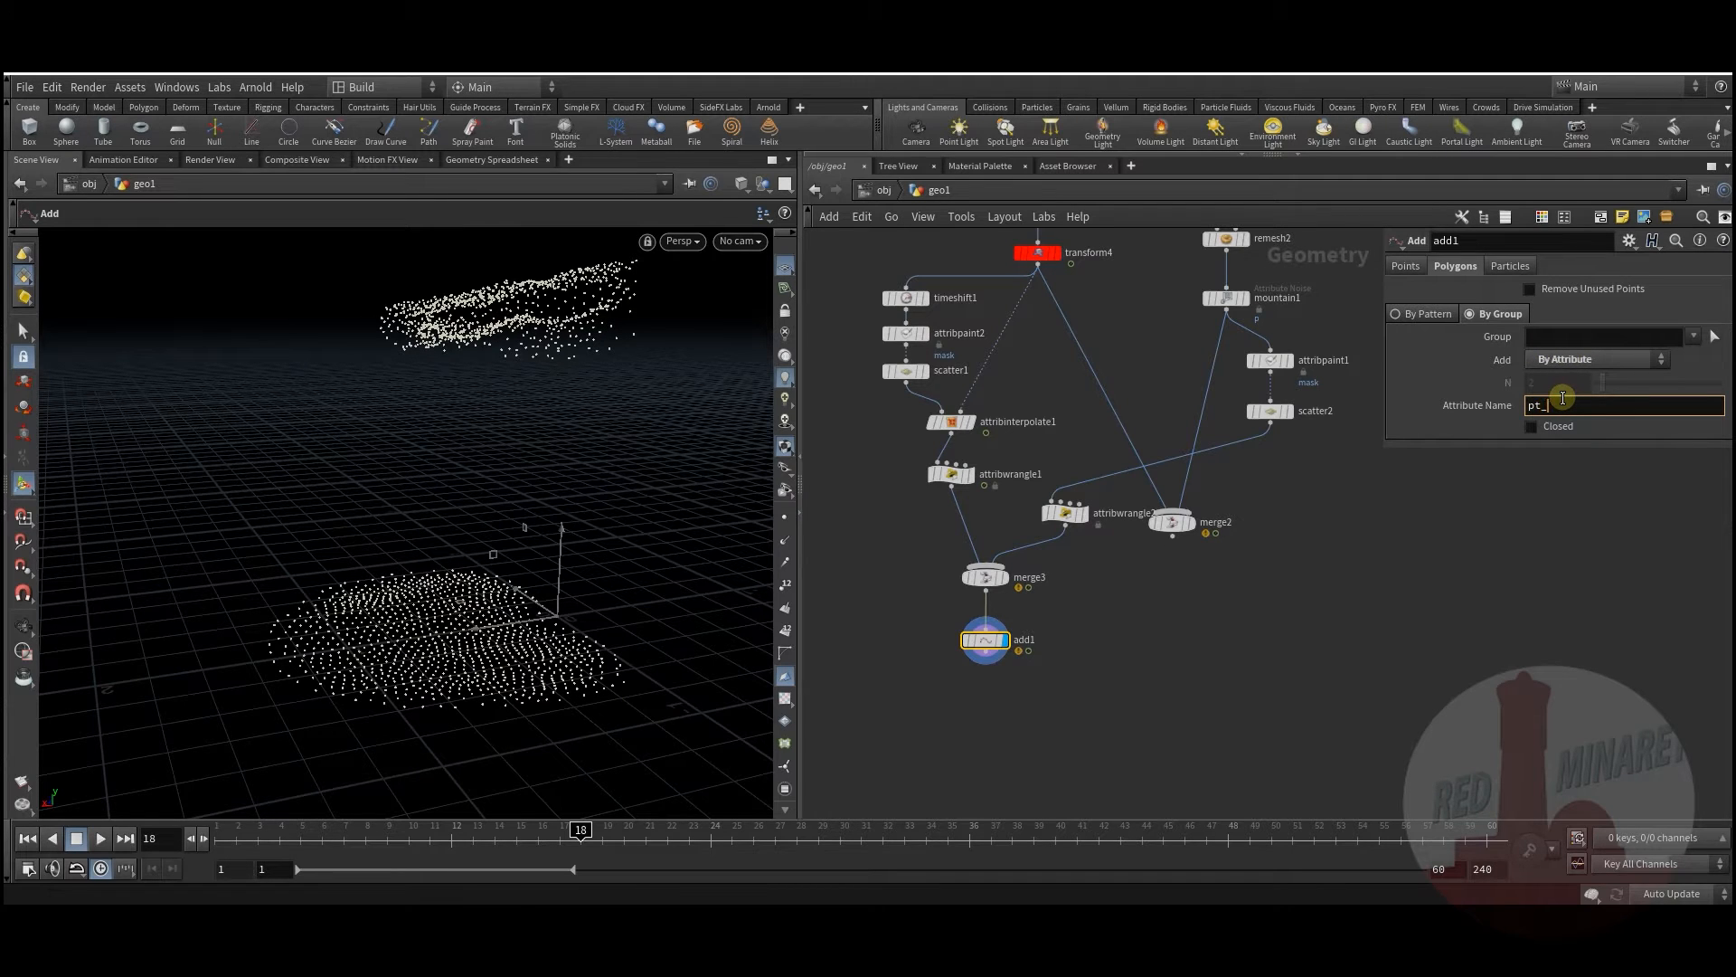
pyautogui.press('Return')
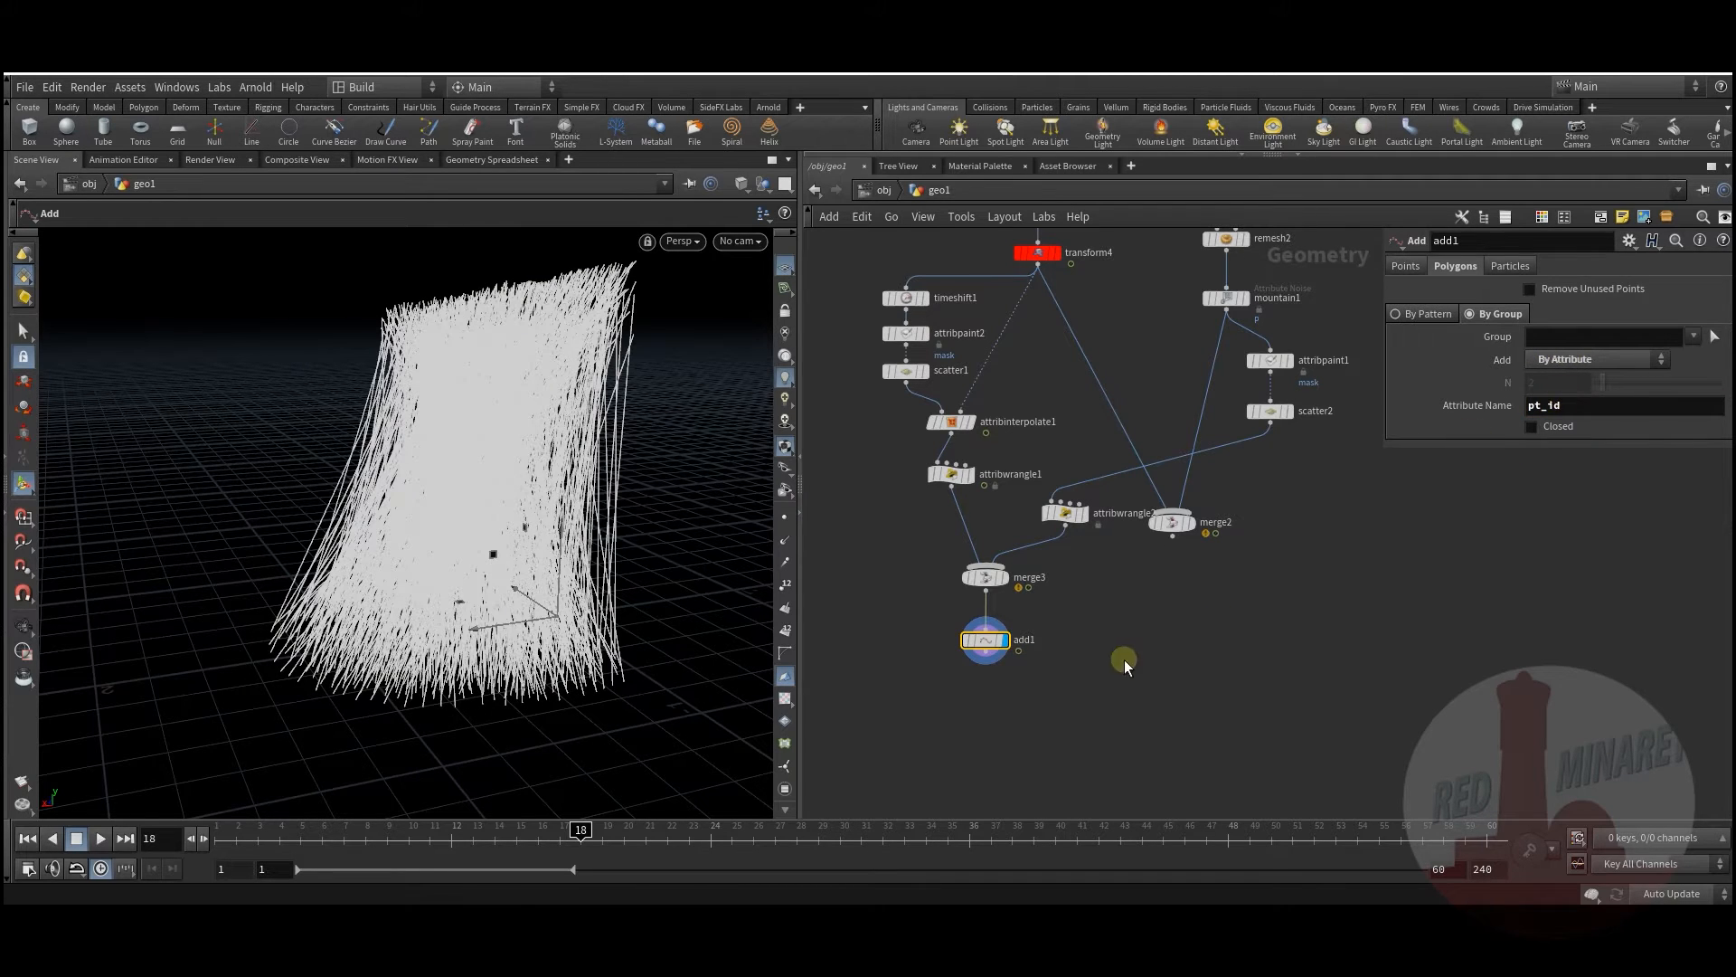
pyautogui.moveTo(1061, 467); pyautogui.dragTo(1058, 517, button='middle')
pyautogui.moveTo(1055, 419); pyautogui.dragTo(1063, 480, button='middle')
pyautogui.scroll(2, 903, 453)
pyautogui.click(914, 488)
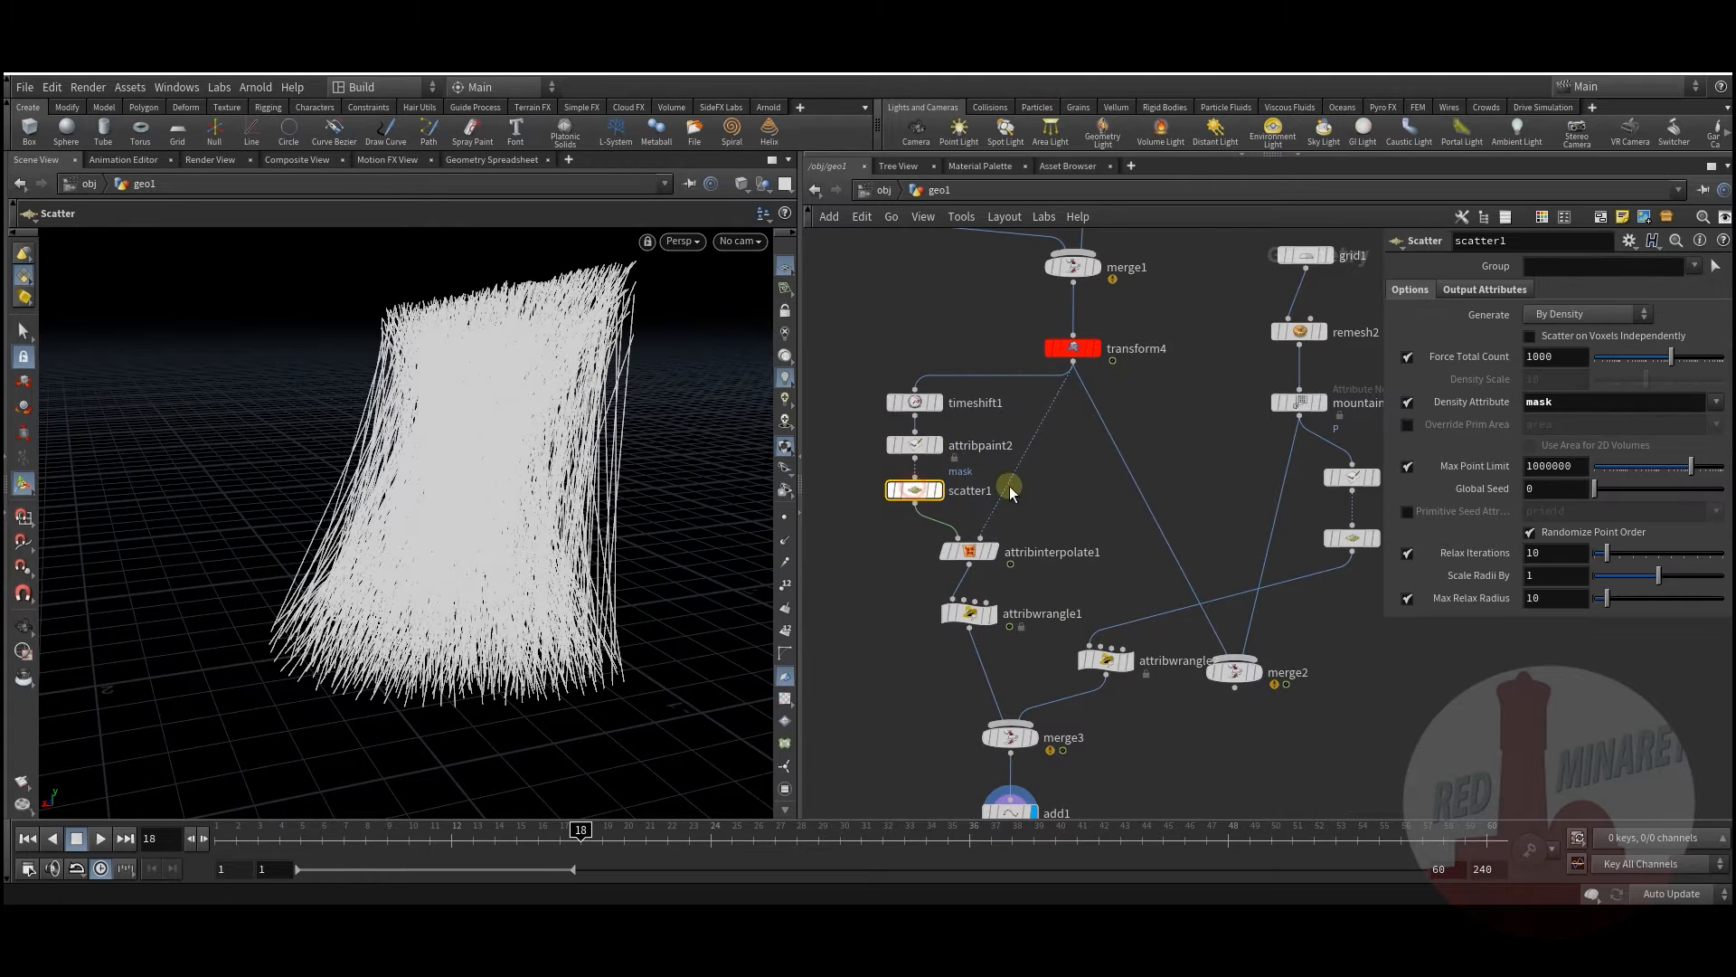
# Step: Link scatter2's Force Total Count to scatter1's via a pasted relative reference
pyautogui.rightClick(1458, 357)
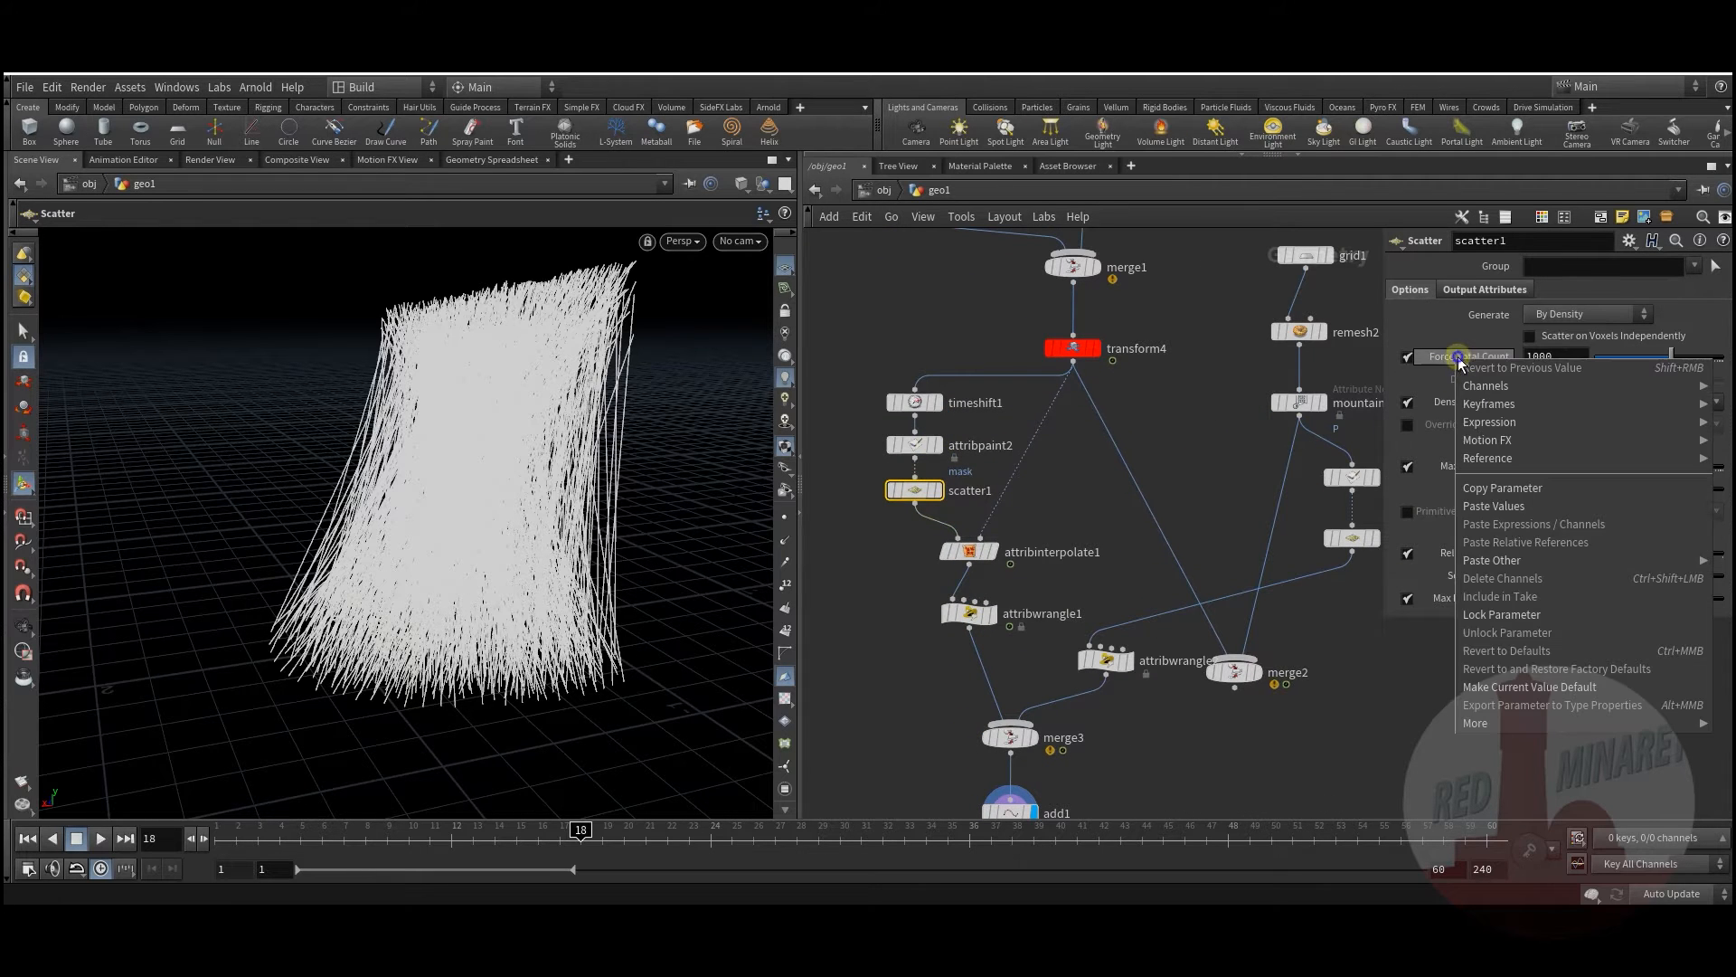
pyautogui.click(1521, 487)
pyautogui.moveTo(1303, 619); pyautogui.dragTo(1254, 610, button='middle')
pyautogui.click(1302, 528)
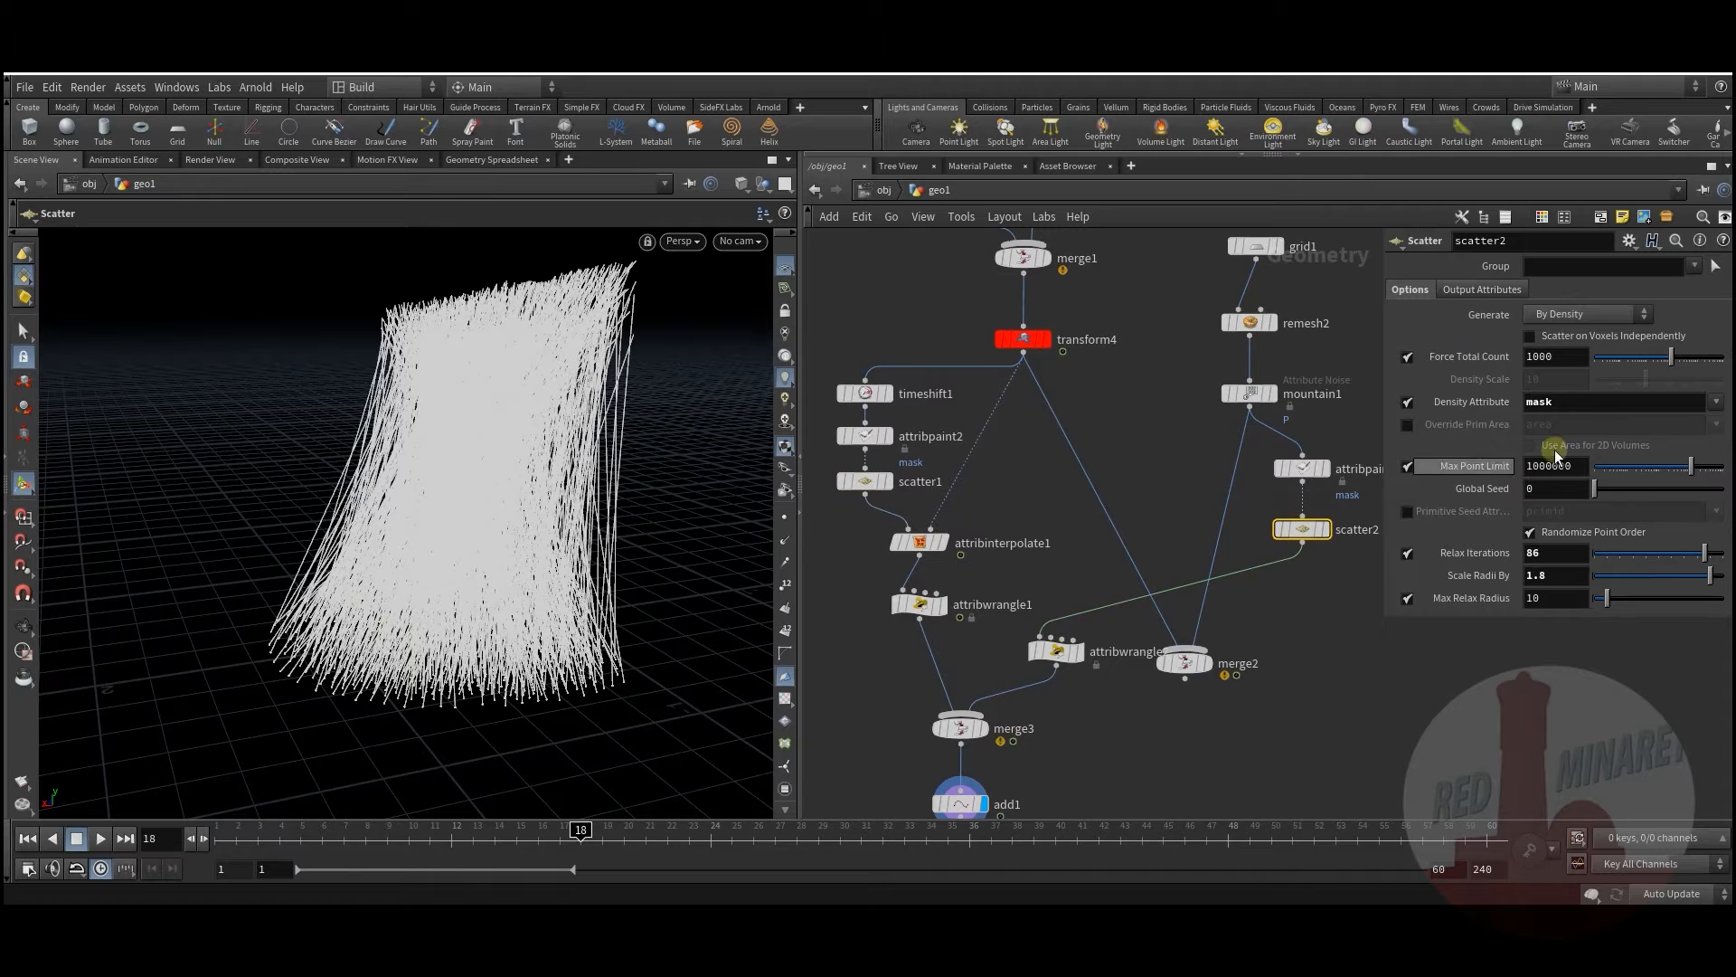
pyautogui.rightClick(1469, 356)
pyautogui.click(1537, 541)
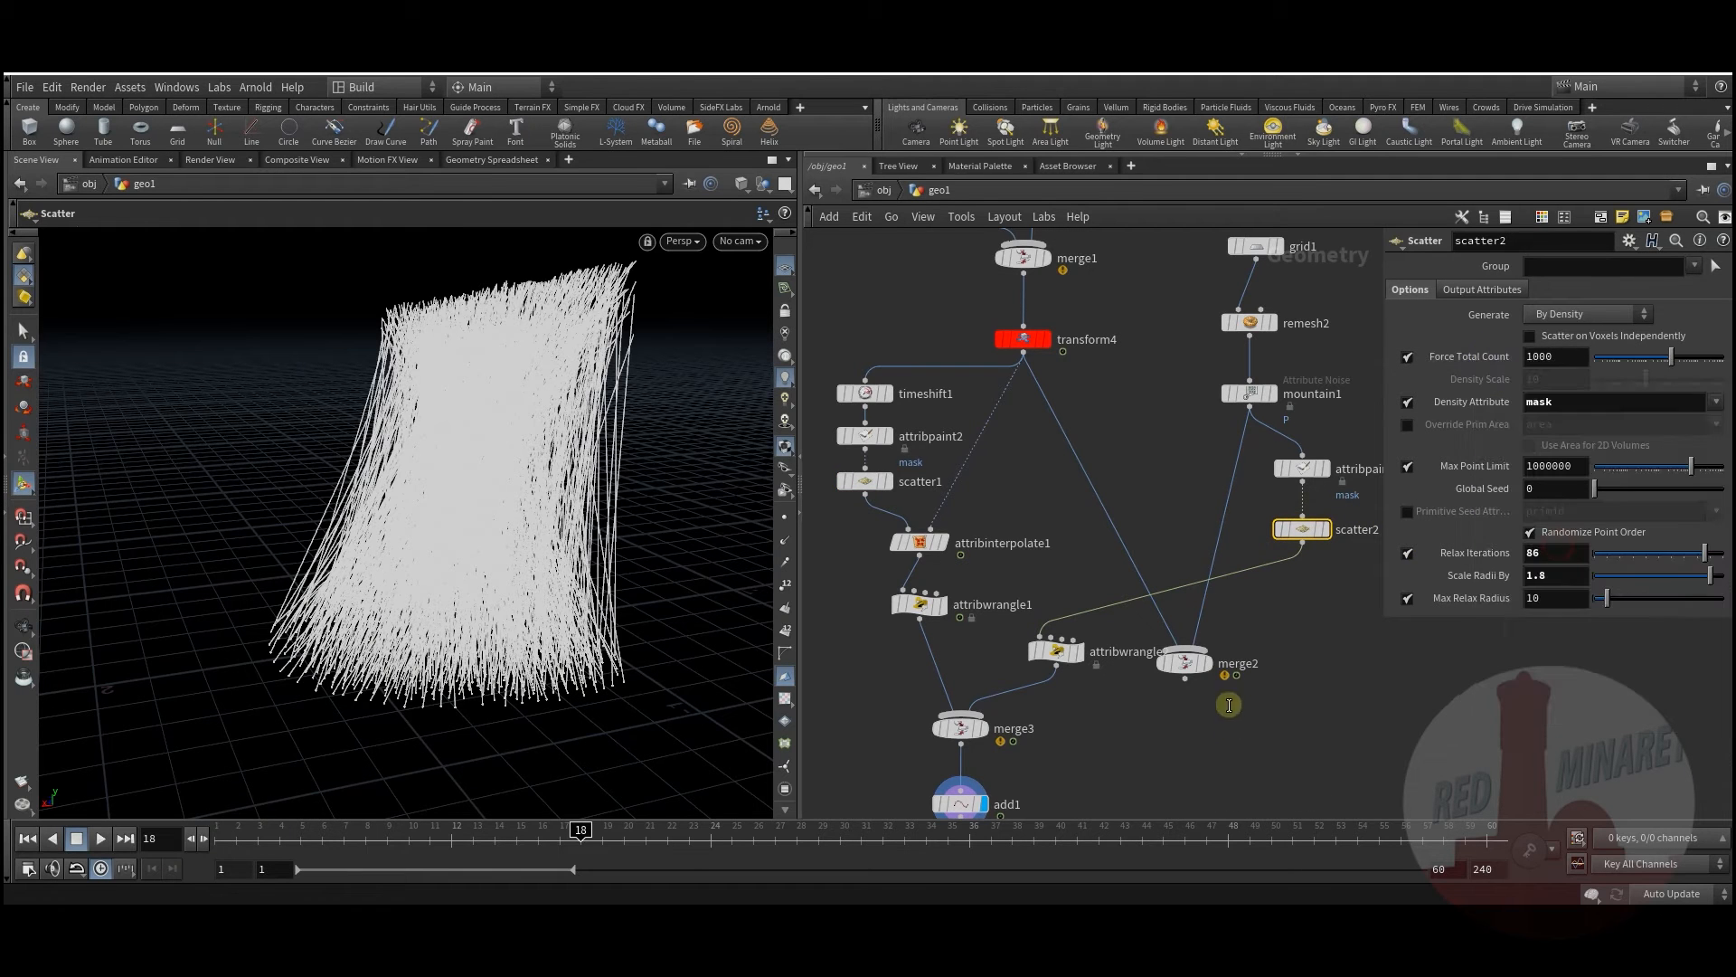
pyautogui.moveTo(1229, 705); pyautogui.dragTo(1235, 687, button='middle')
# Step: Lower scatter1's Force Total Count to 42 for a sparser bundle of lines
pyautogui.click(919, 406)
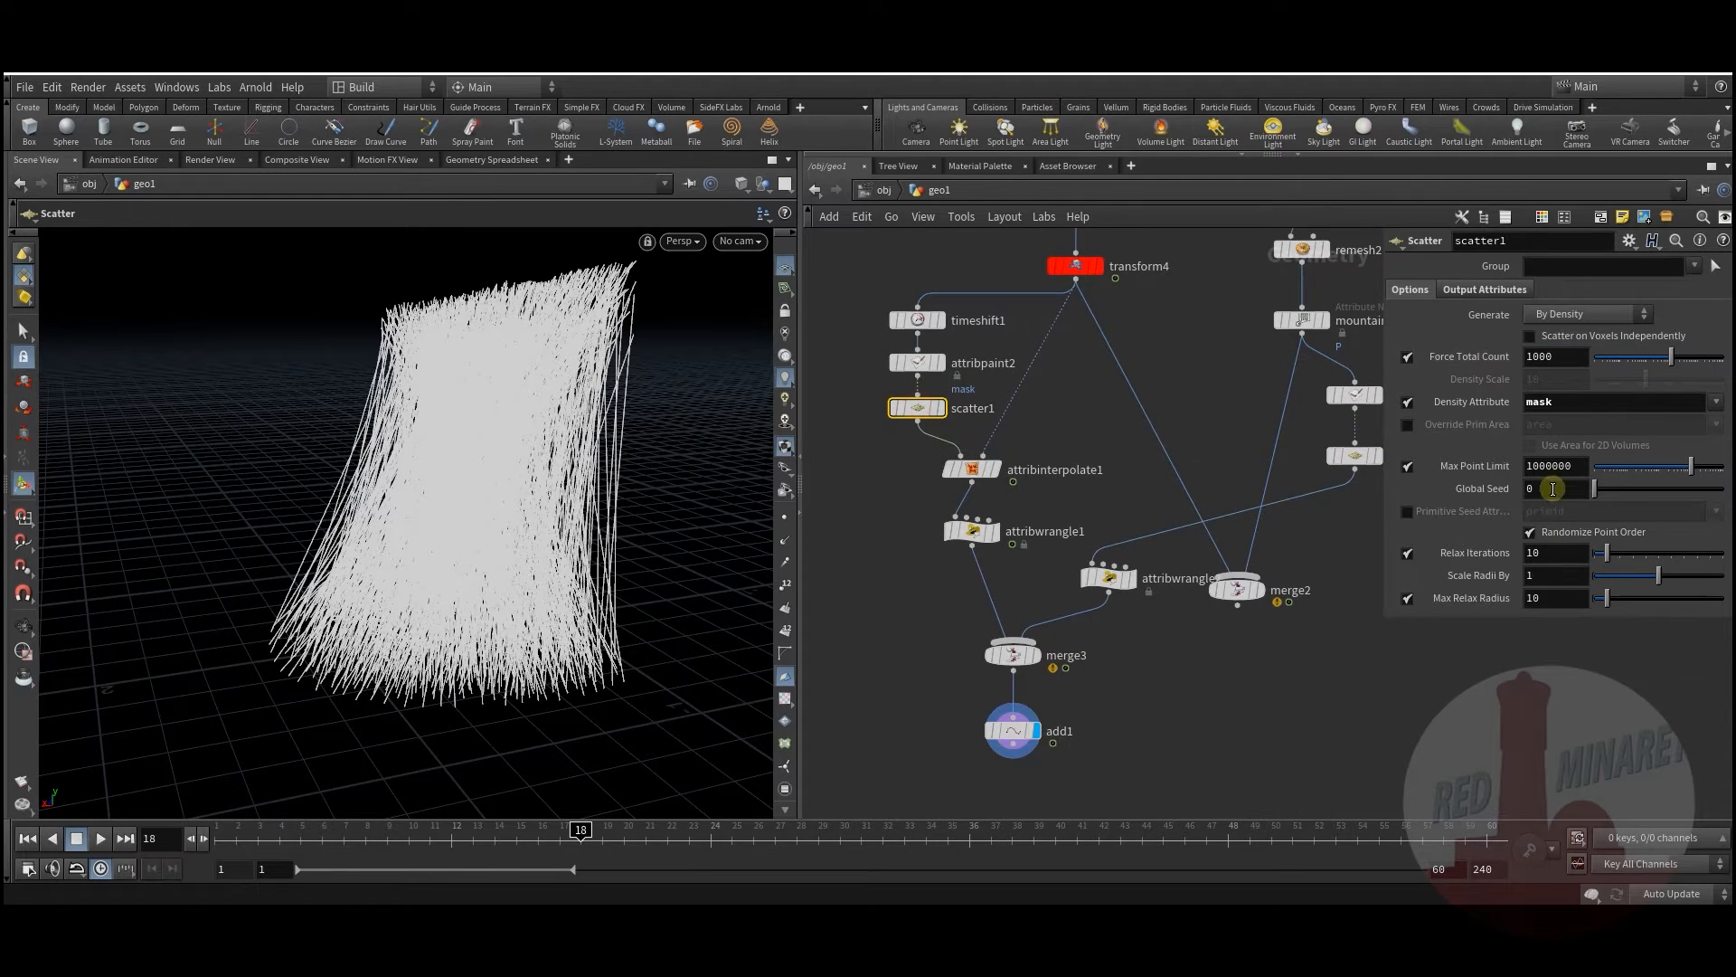
pyautogui.moveTo(1656, 359); pyautogui.dragTo(1636, 353)
pyautogui.moveTo(375, 618); pyautogui.dragTo(516, 512)
pyautogui.moveTo(1143, 666); pyautogui.dragTo(1138, 470, button='middle')
pyautogui.keyDown('alt'); pyautogui.moveTo(504, 520); pyautogui.dragTo(457, 570); pyautogui.keyUp('alt')
pyautogui.scroll(-3, 1066, 567)
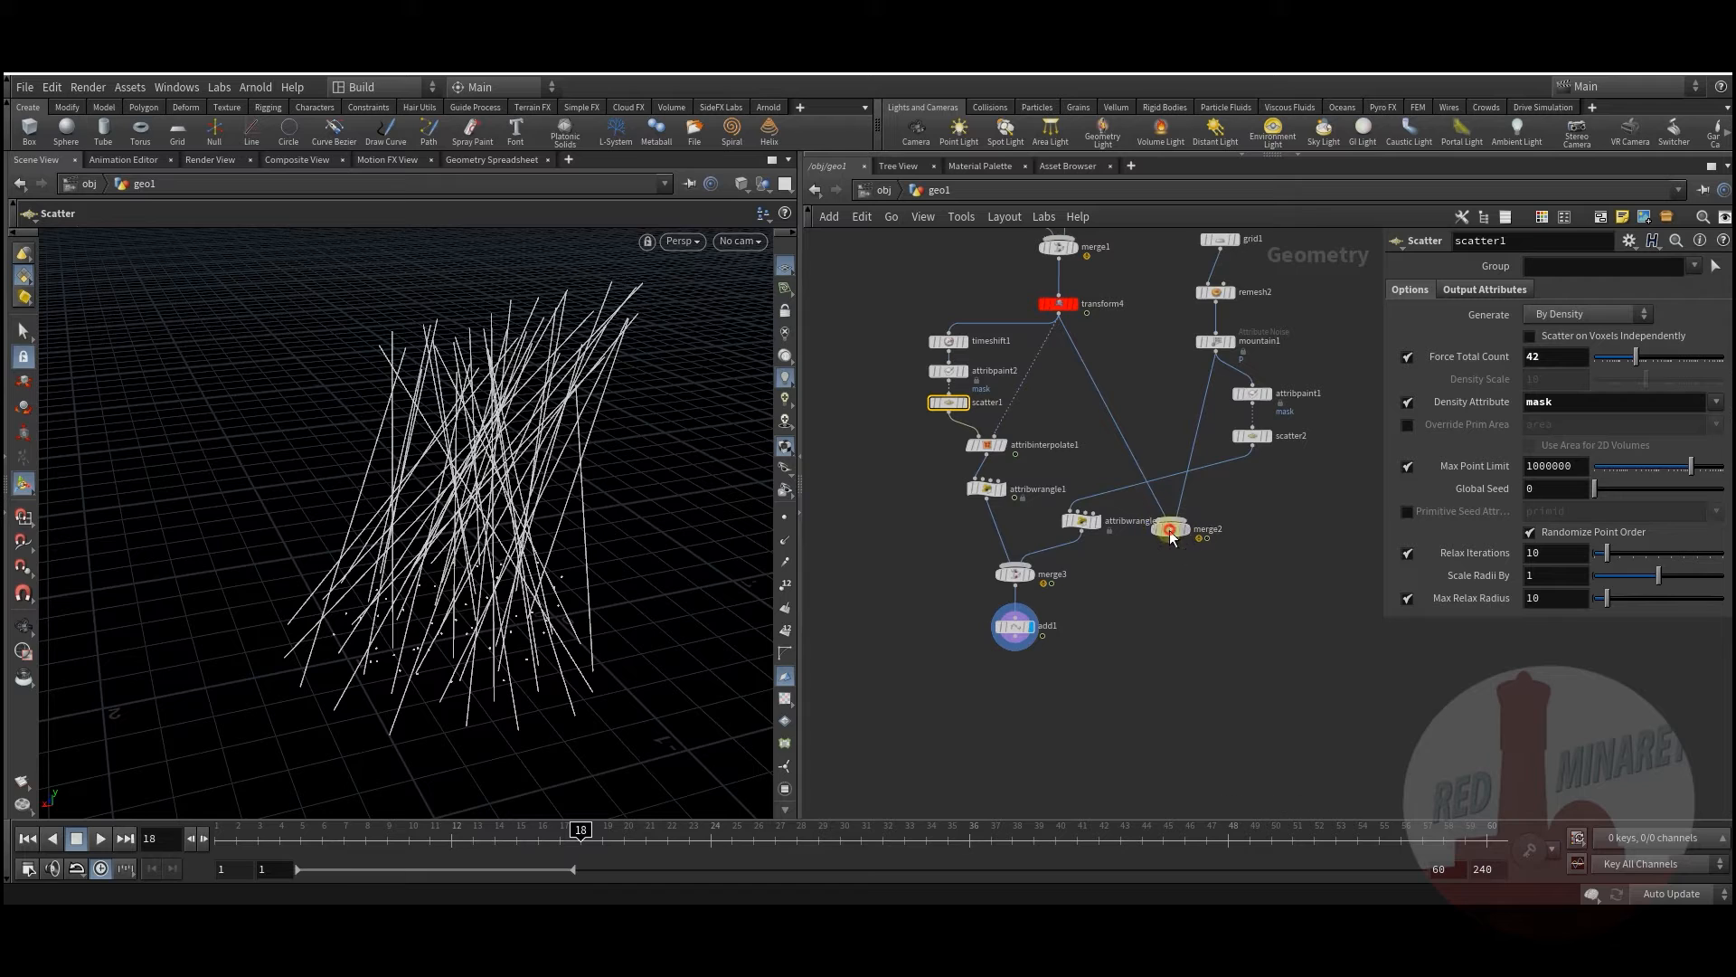
# Step: Tidy the network, moving merge2, the wrangles, merge3 and add1 lower
pyautogui.moveTo(1173, 536); pyautogui.dragTo(1234, 573)
pyautogui.moveTo(1089, 496); pyautogui.dragTo(1110, 476)
pyautogui.moveTo(987, 494); pyautogui.dragTo(999, 570)
pyautogui.click(929, 511)
pyautogui.moveTo(915, 526); pyautogui.dragTo(947, 486, button='middle')
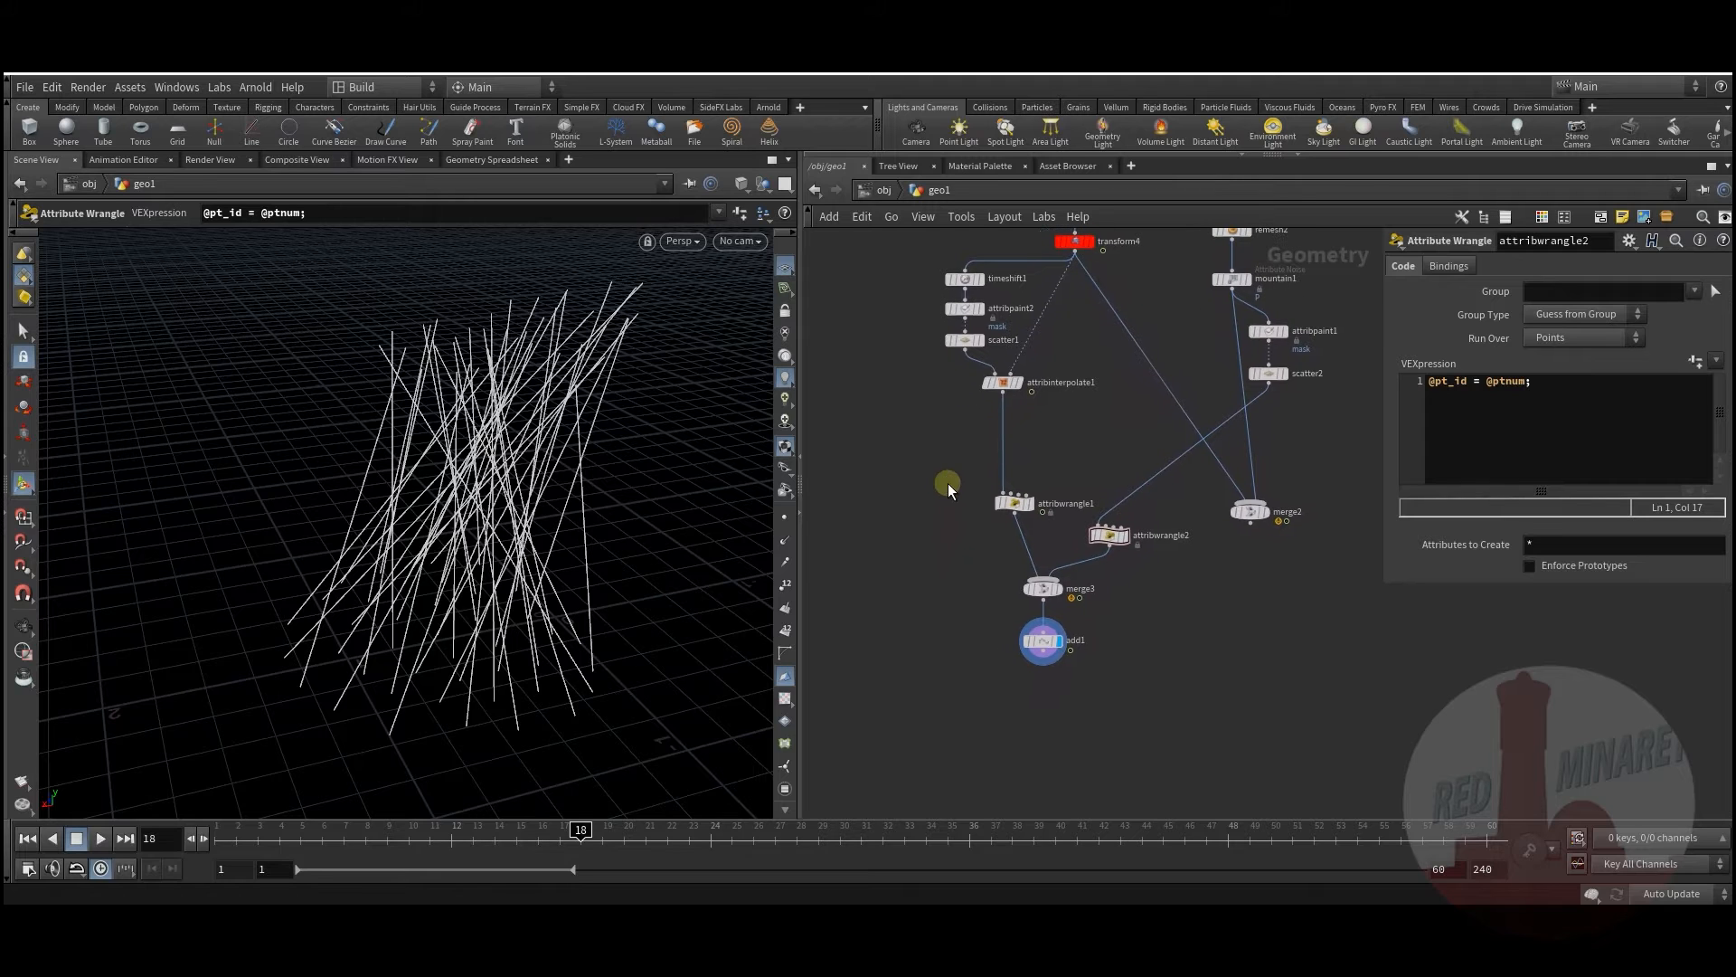
pyautogui.moveTo(957, 583); pyautogui.dragTo(937, 512, button='middle')
pyautogui.scroll(3, 1012, 606)
pyautogui.moveTo(1012, 606); pyautogui.dragTo(998, 552, button='middle')
pyautogui.moveTo(473, 523); pyautogui.dragTo(512, 472)
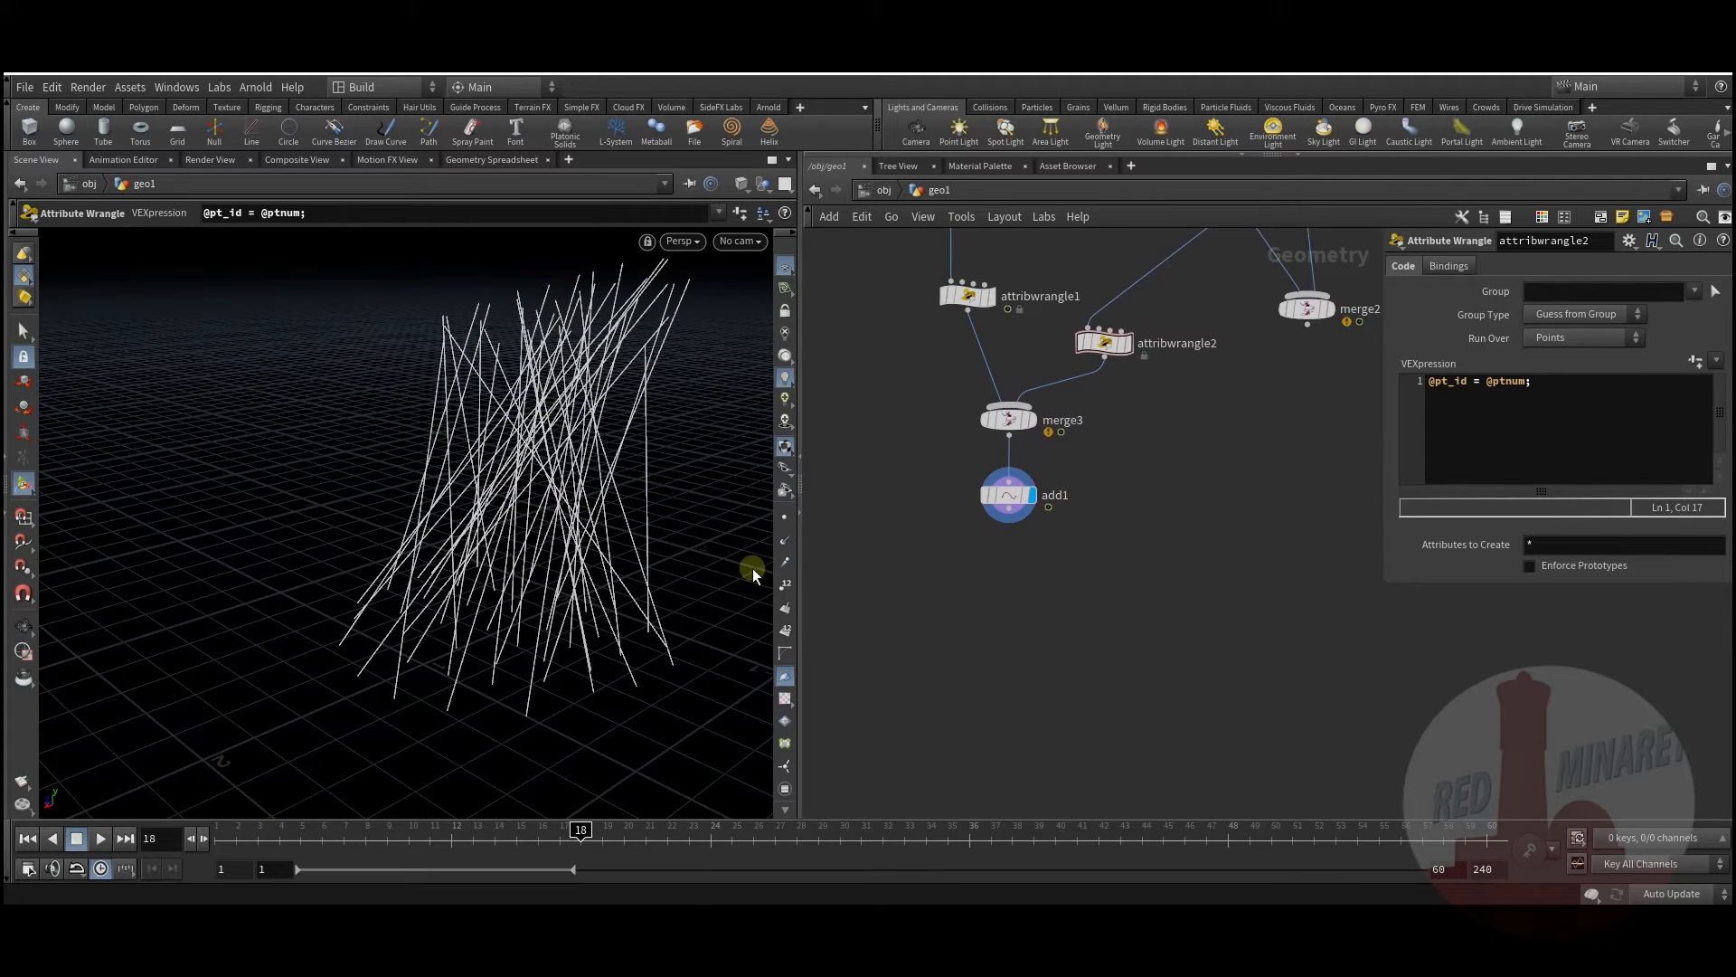
# Step: Add a For-Each Primitive loop below add1 and wire add1 into foreach_begin1
pyautogui.press('Tab')
pyautogui.write('fo')
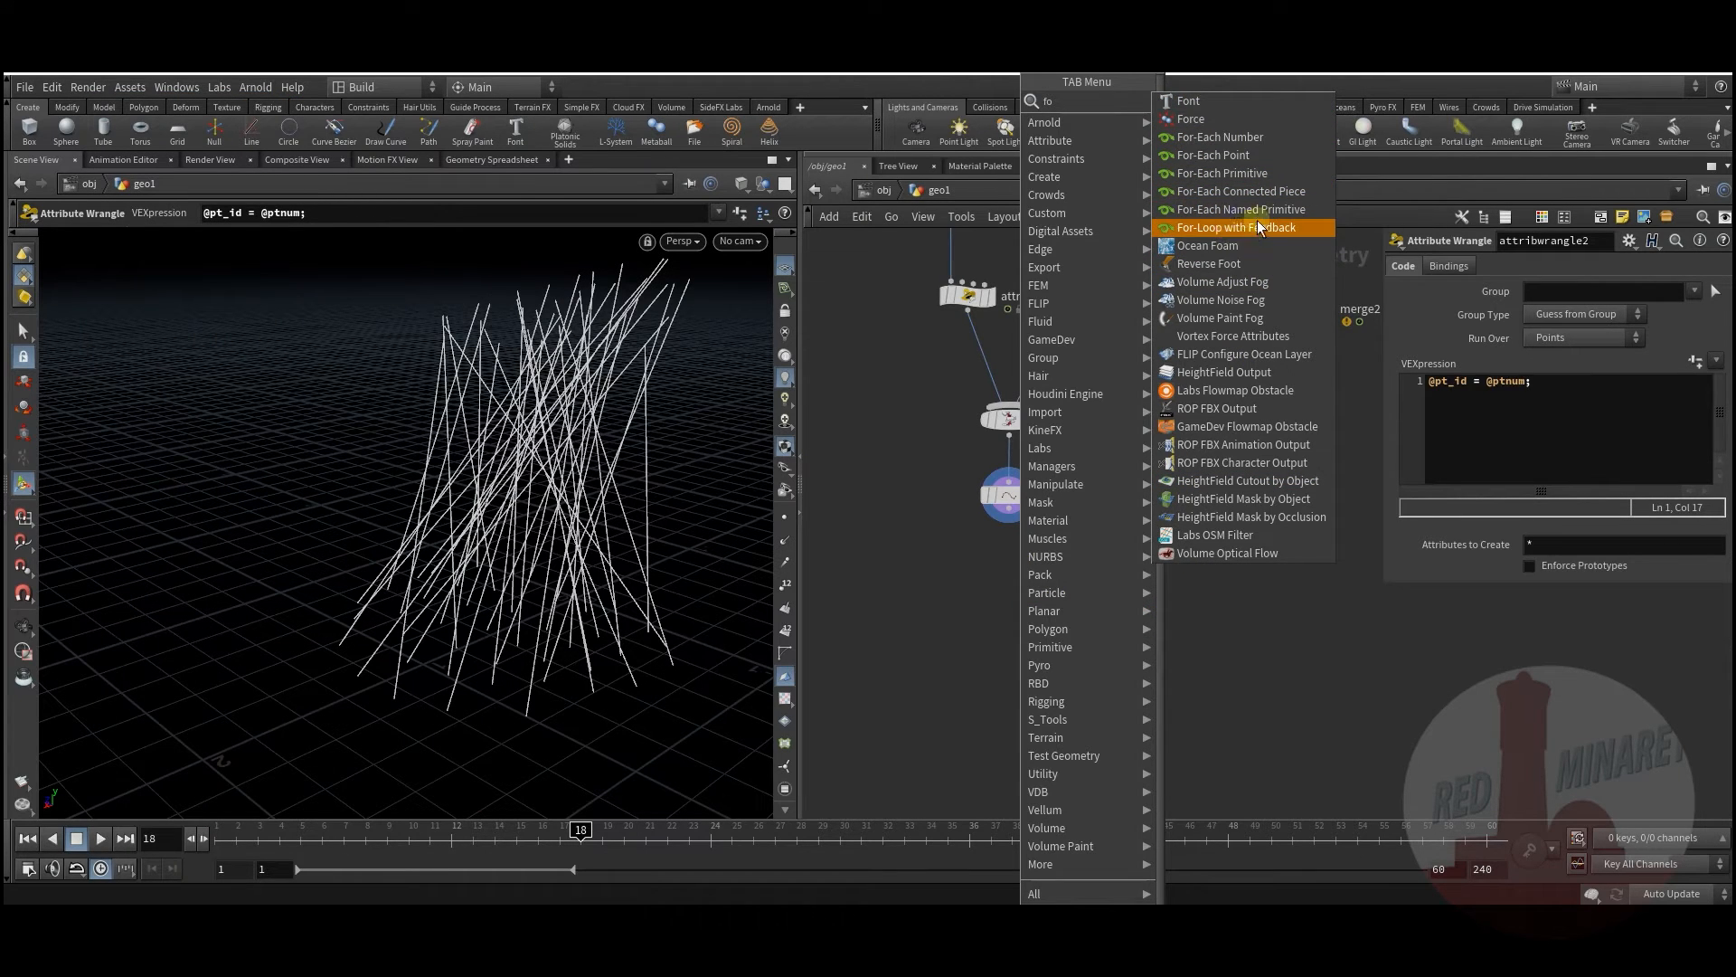
pyautogui.click(1246, 174)
pyautogui.click(1070, 595)
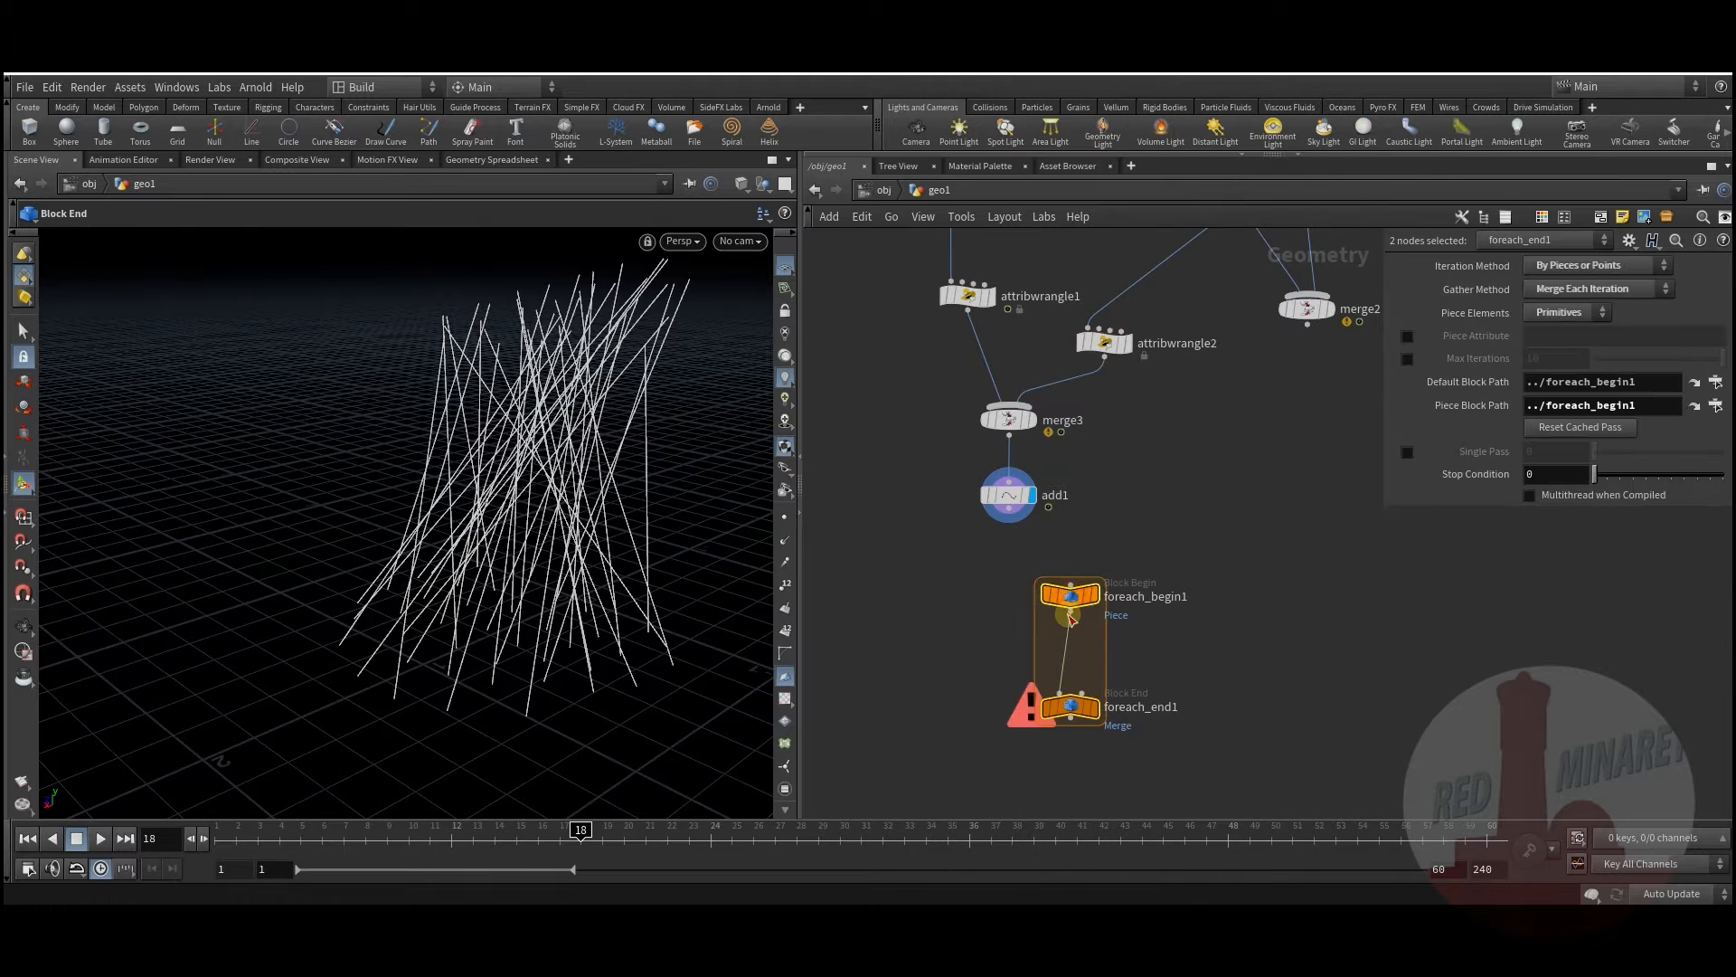
pyautogui.click(955, 592)
pyautogui.click(1009, 510)
pyautogui.click(1068, 583)
pyautogui.moveTo(928, 640); pyautogui.dragTo(887, 534, button='middle')
pyautogui.moveTo(1014, 615); pyautogui.dragTo(1008, 654)
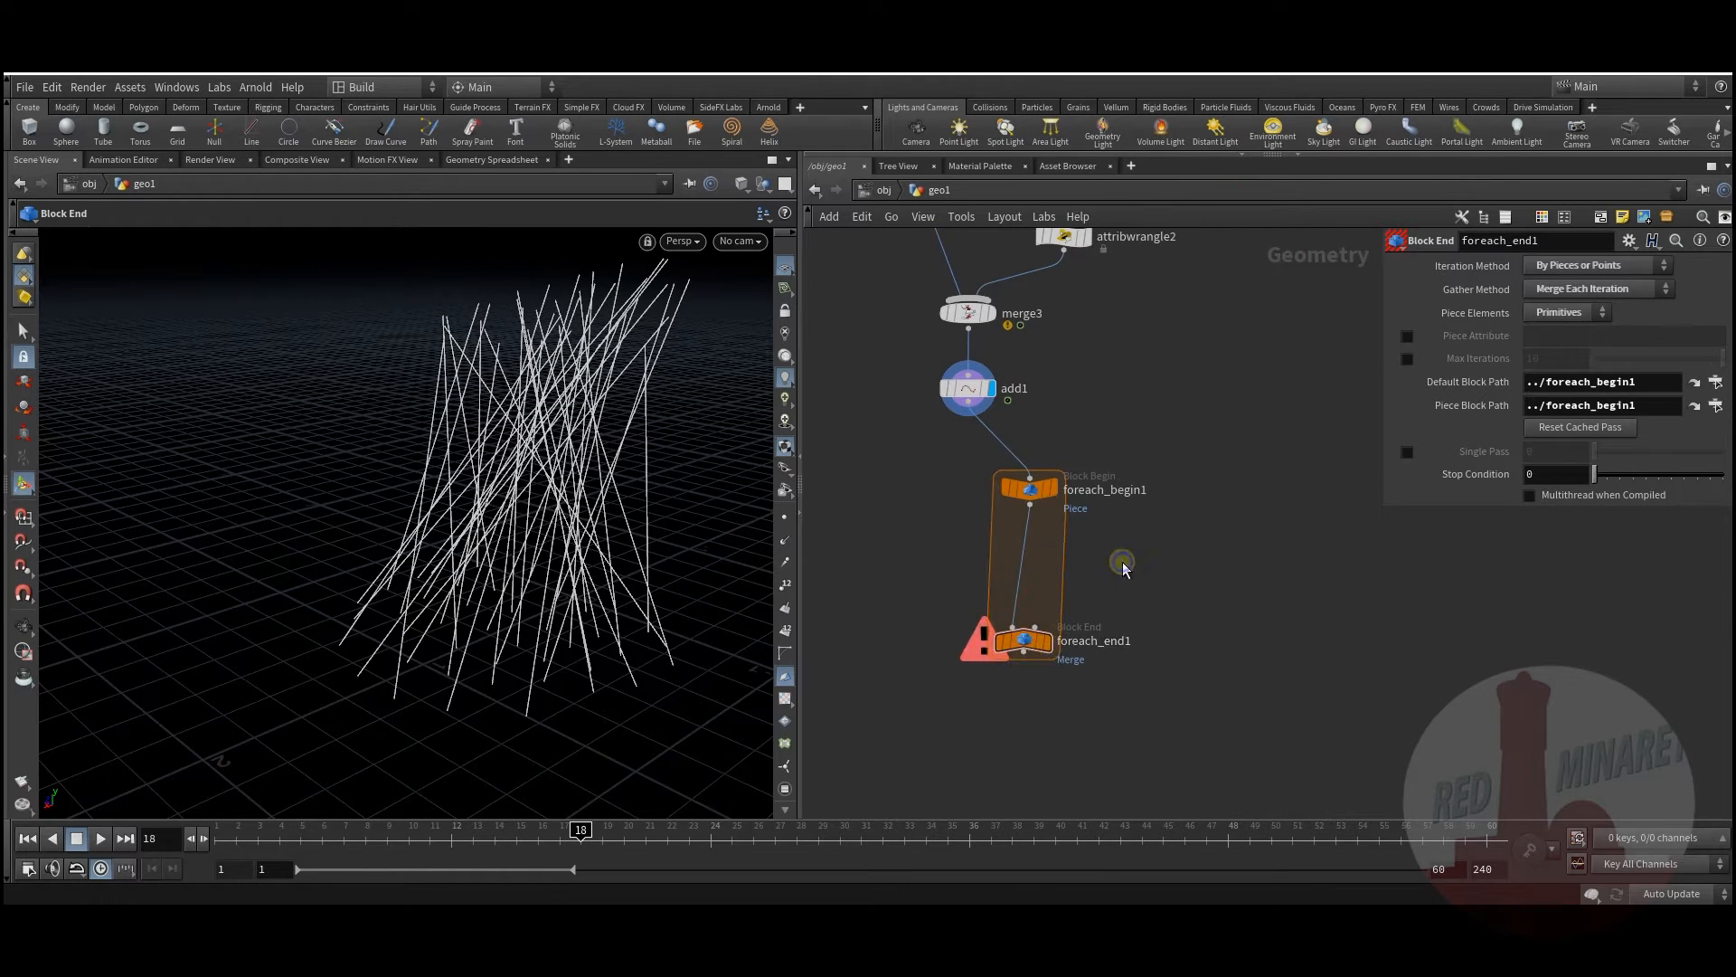
# Step: Insert a Resample node (10 maximum segments) between foreach_begin1 and foreach_end1
pyautogui.press('Tab')
pyautogui.write('res')
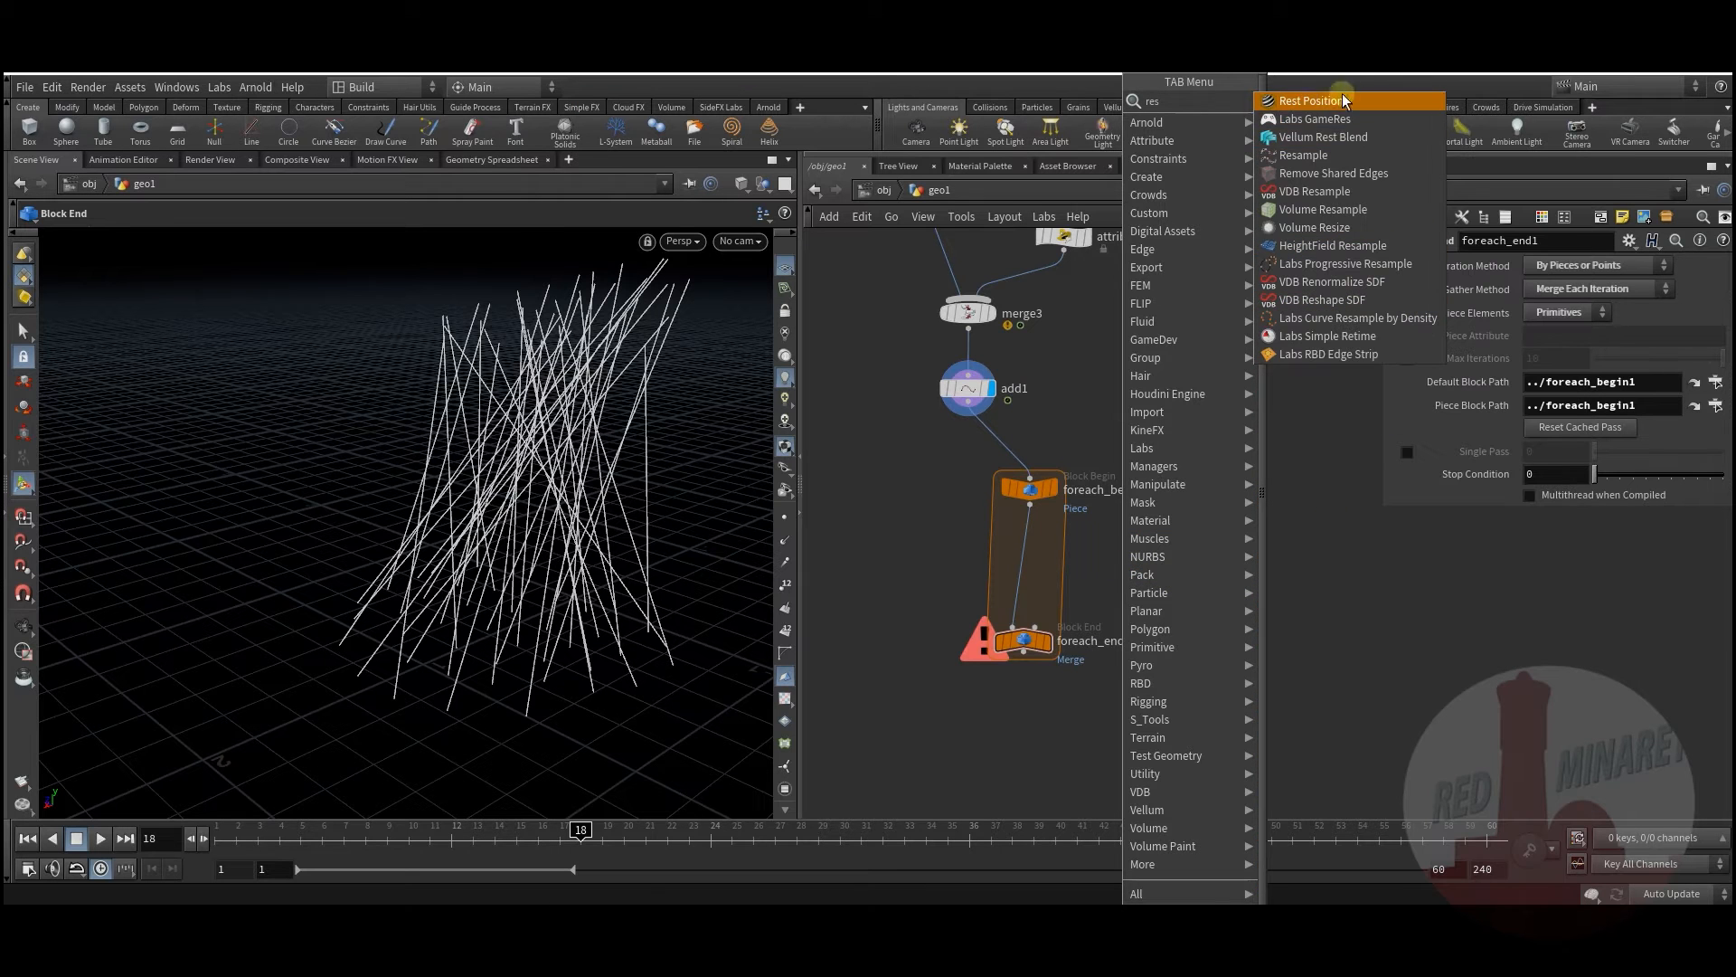
pyautogui.click(1311, 154)
pyautogui.click(1029, 553)
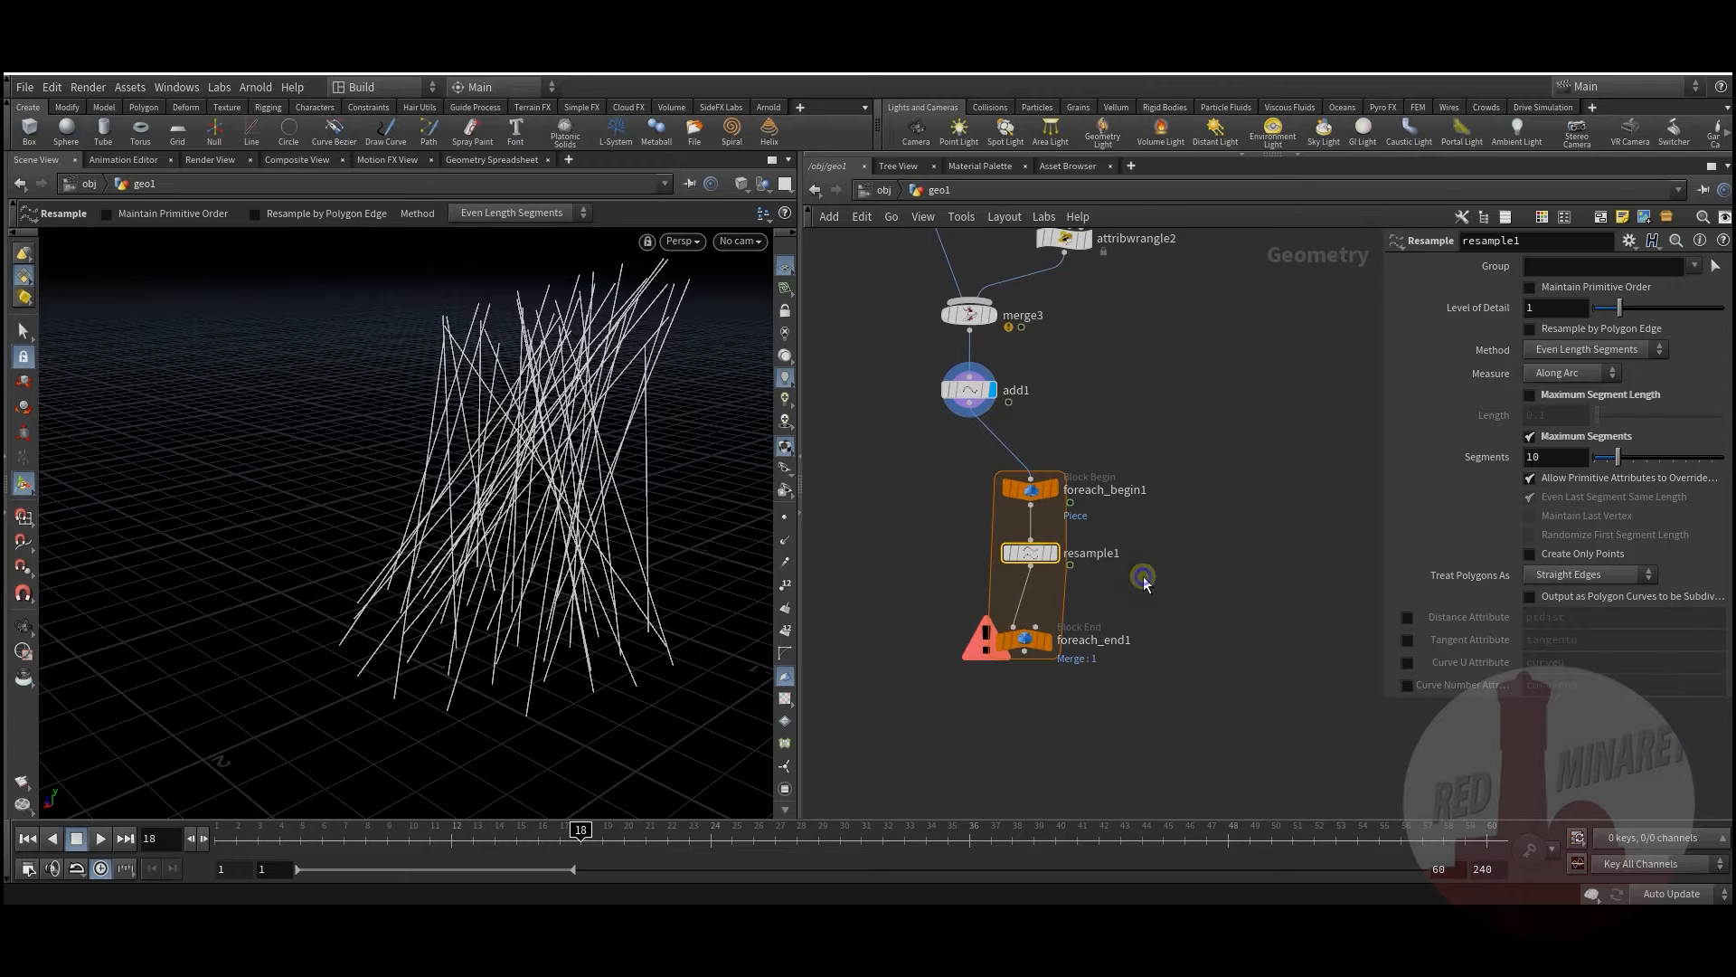
# Step: Insert a Group Create node, group1, after resample1 and display the loop's merged output
pyautogui.press('Tab')
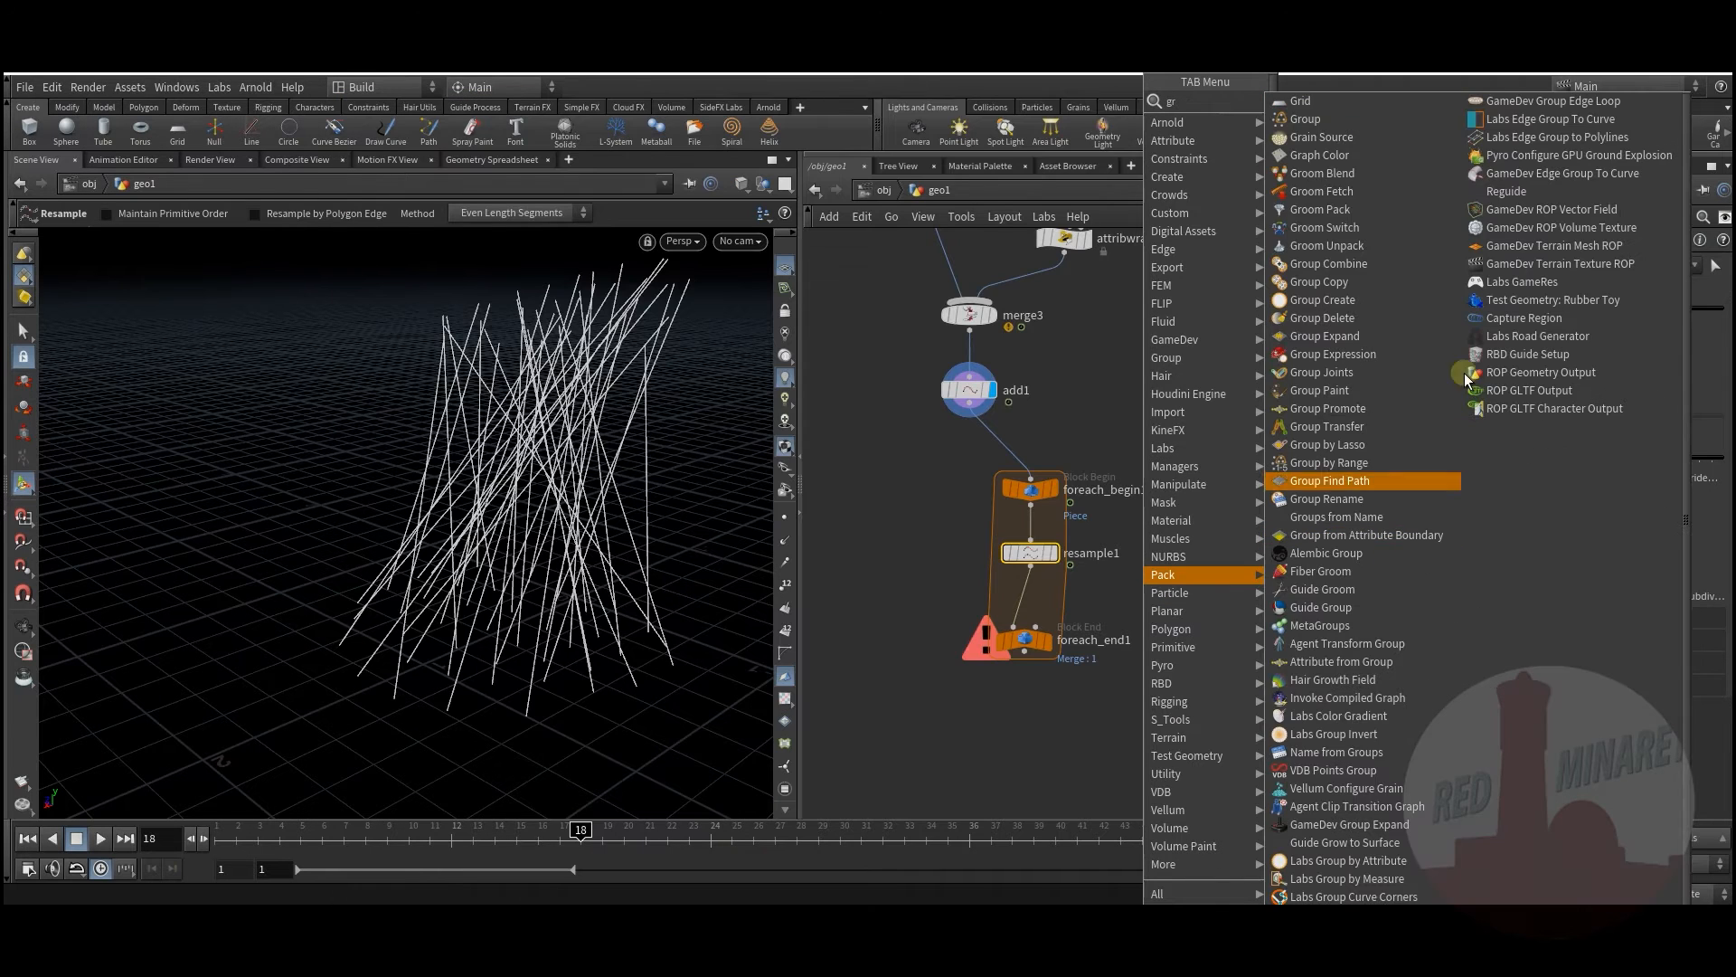
pyautogui.click(1305, 118)
pyautogui.click(1031, 597)
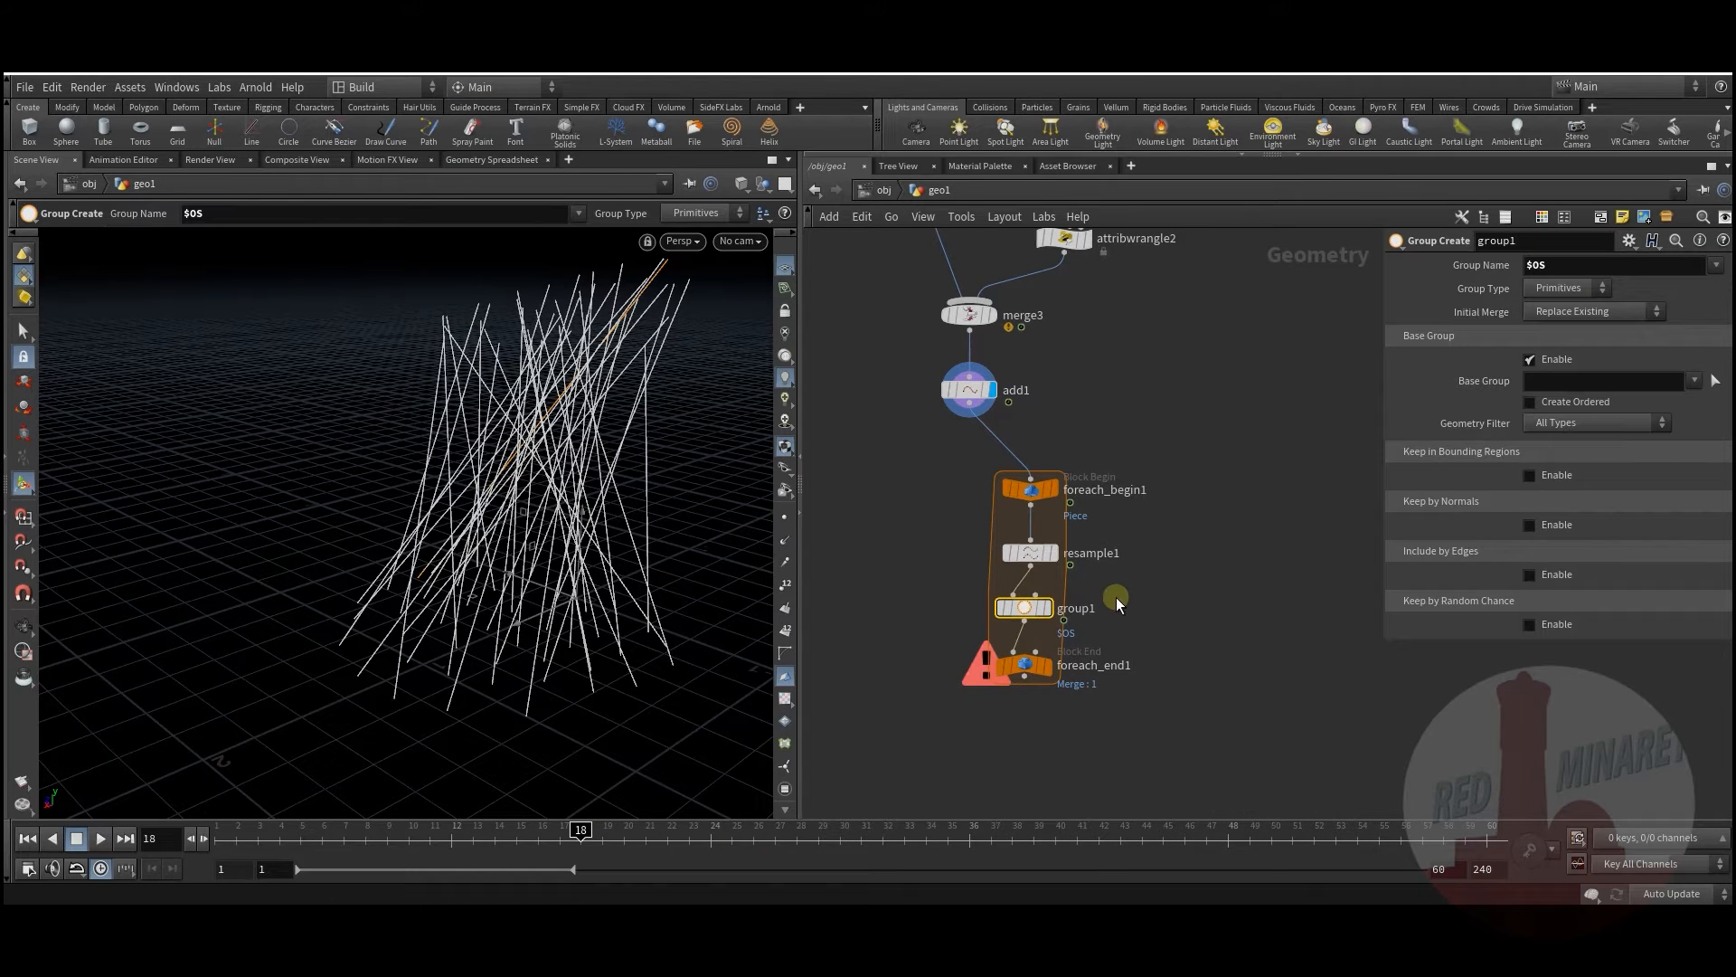
pyautogui.moveTo(1145, 644); pyautogui.dragTo(1150, 593, button='middle')
pyautogui.moveTo(1033, 618); pyautogui.dragTo(1033, 646)
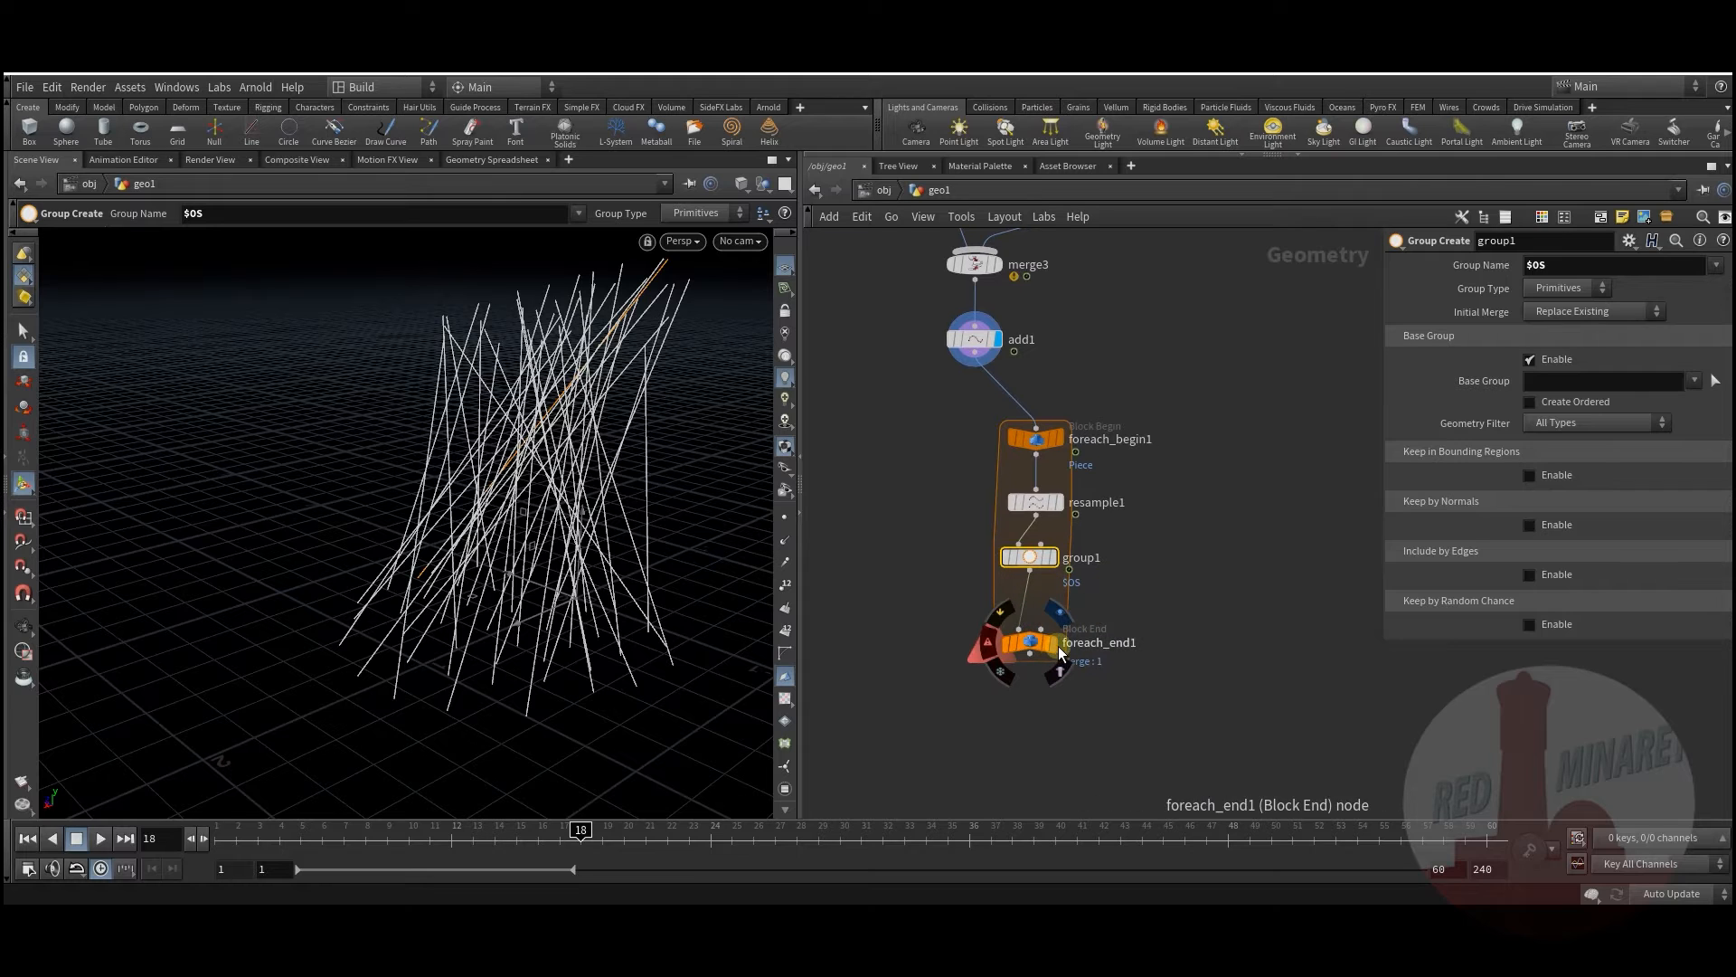
pyautogui.click(1059, 615)
# Step: Set resample1's segments to 2
pyautogui.scroll(3, 1039, 488)
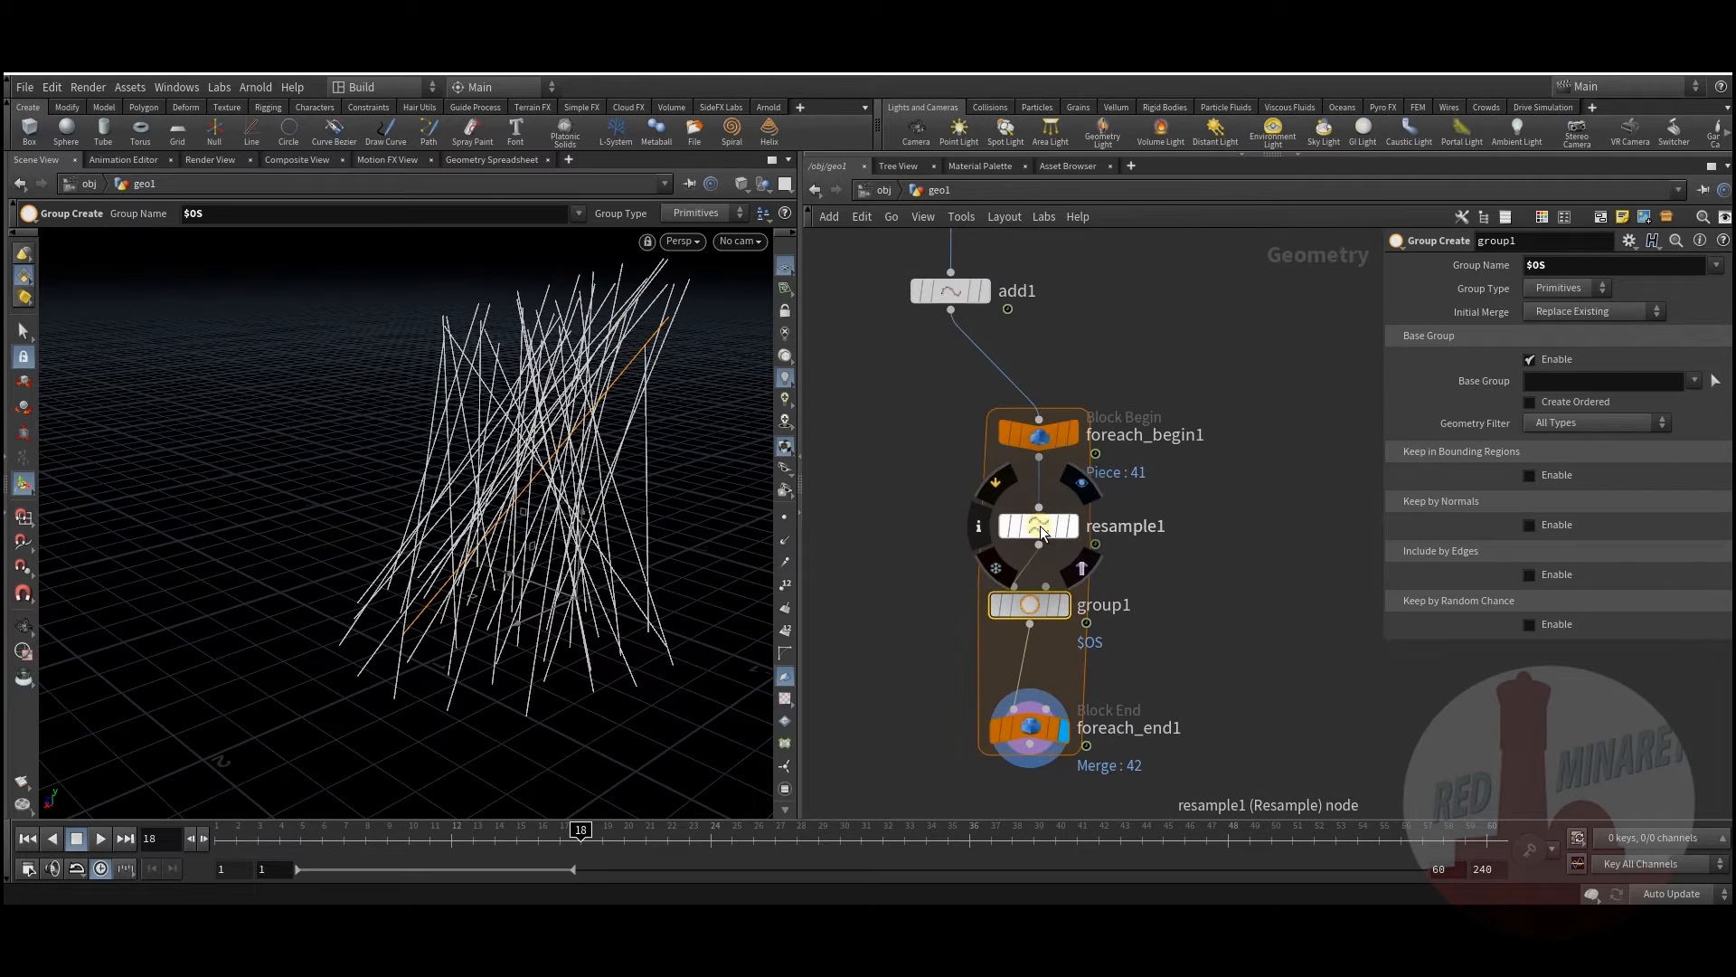
pyautogui.click(1041, 532)
pyautogui.click(1071, 525)
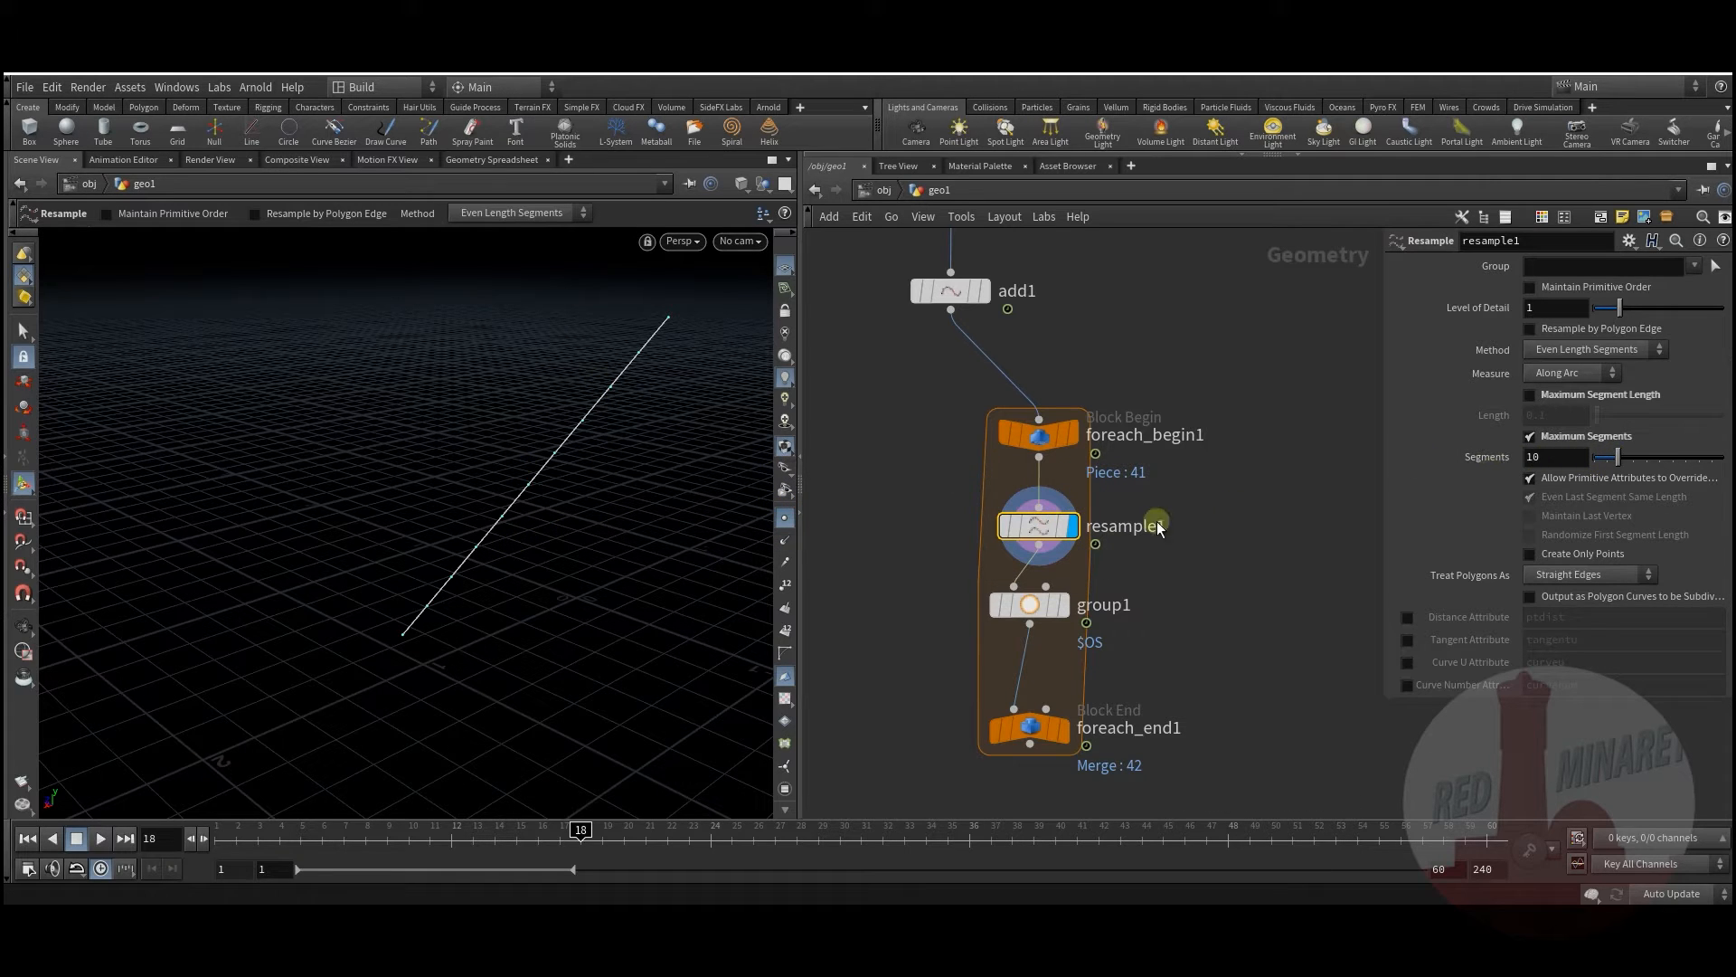
pyautogui.moveTo(1551, 465); pyautogui.dragTo(1414, 476)
pyautogui.write('3')
pyautogui.click(1292, 518)
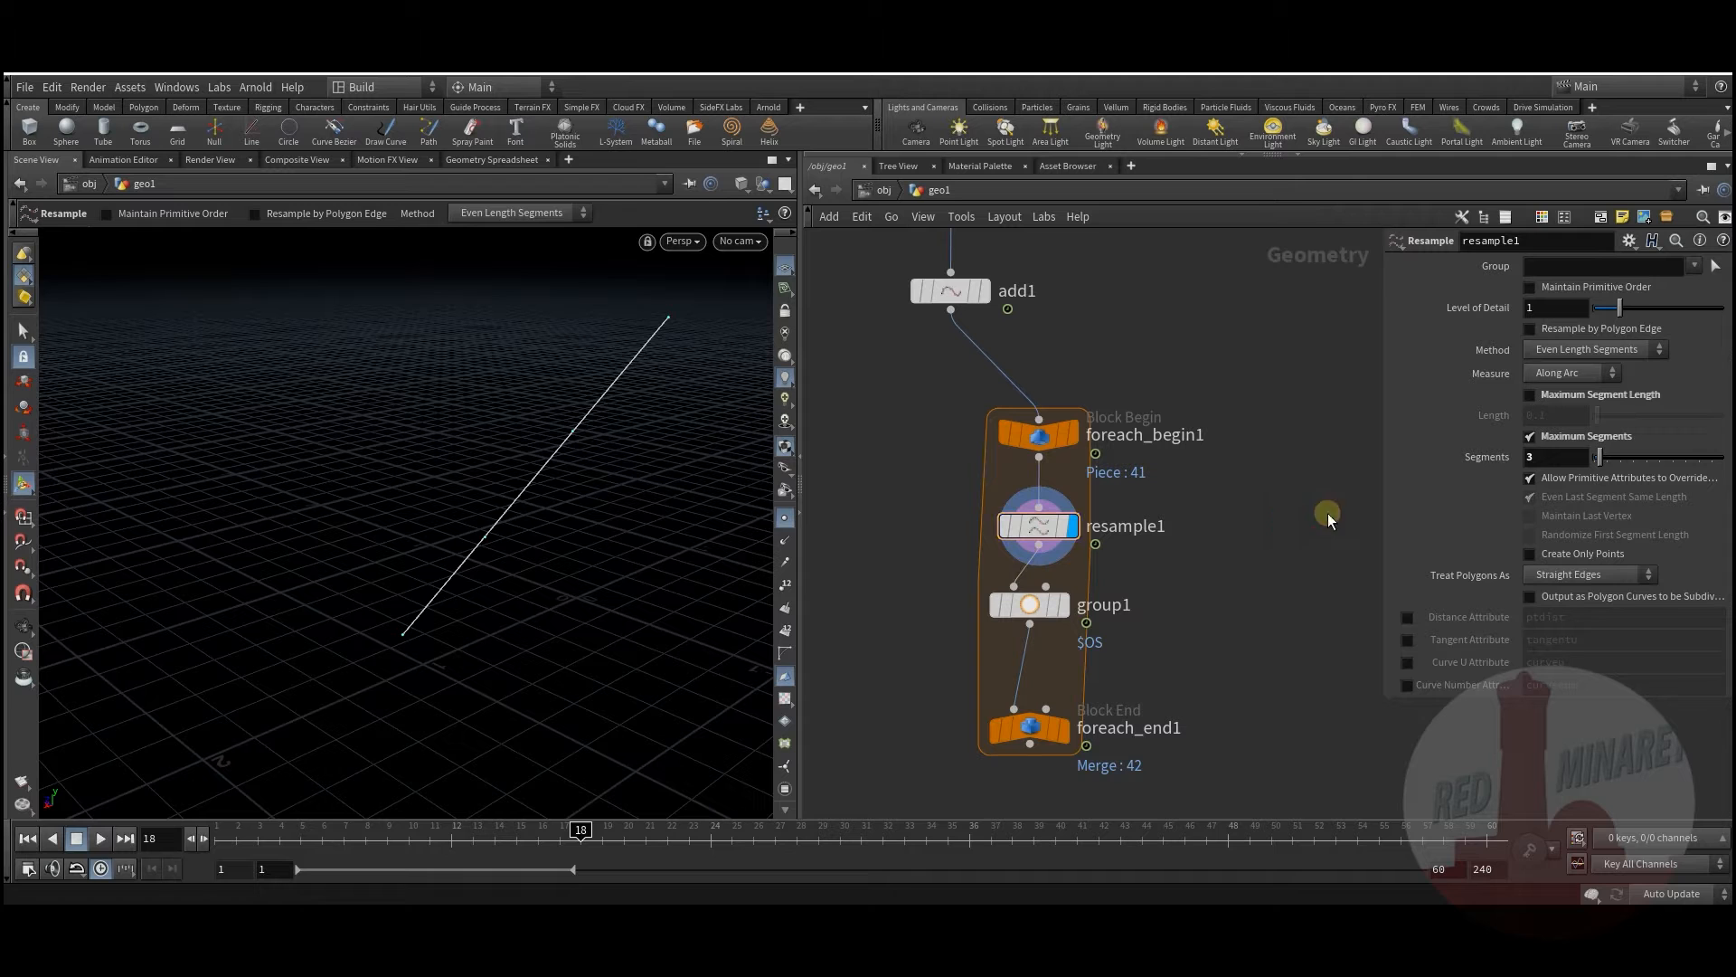
pyautogui.doubleClick(1553, 459)
pyautogui.write('2')
pyautogui.moveTo(597, 551); pyautogui.dragTo(537, 490)
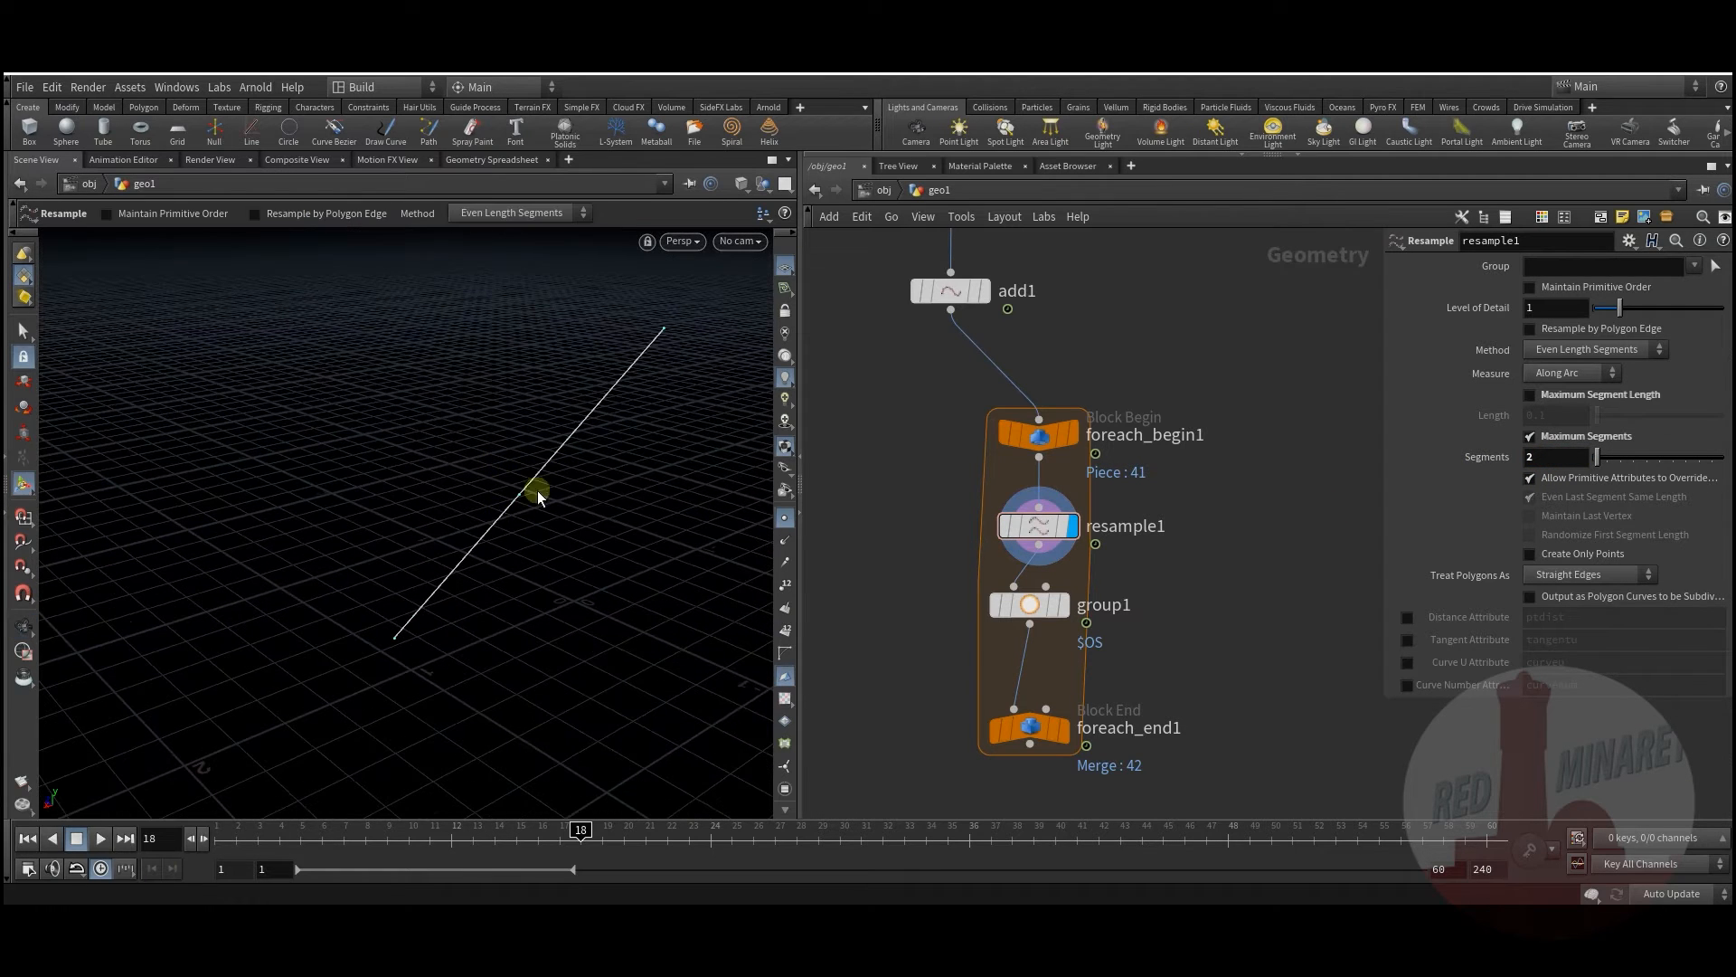
# Step: Make group1 a point group, then display and reposition the for-each block
pyautogui.click(1066, 606)
pyautogui.click(1579, 290)
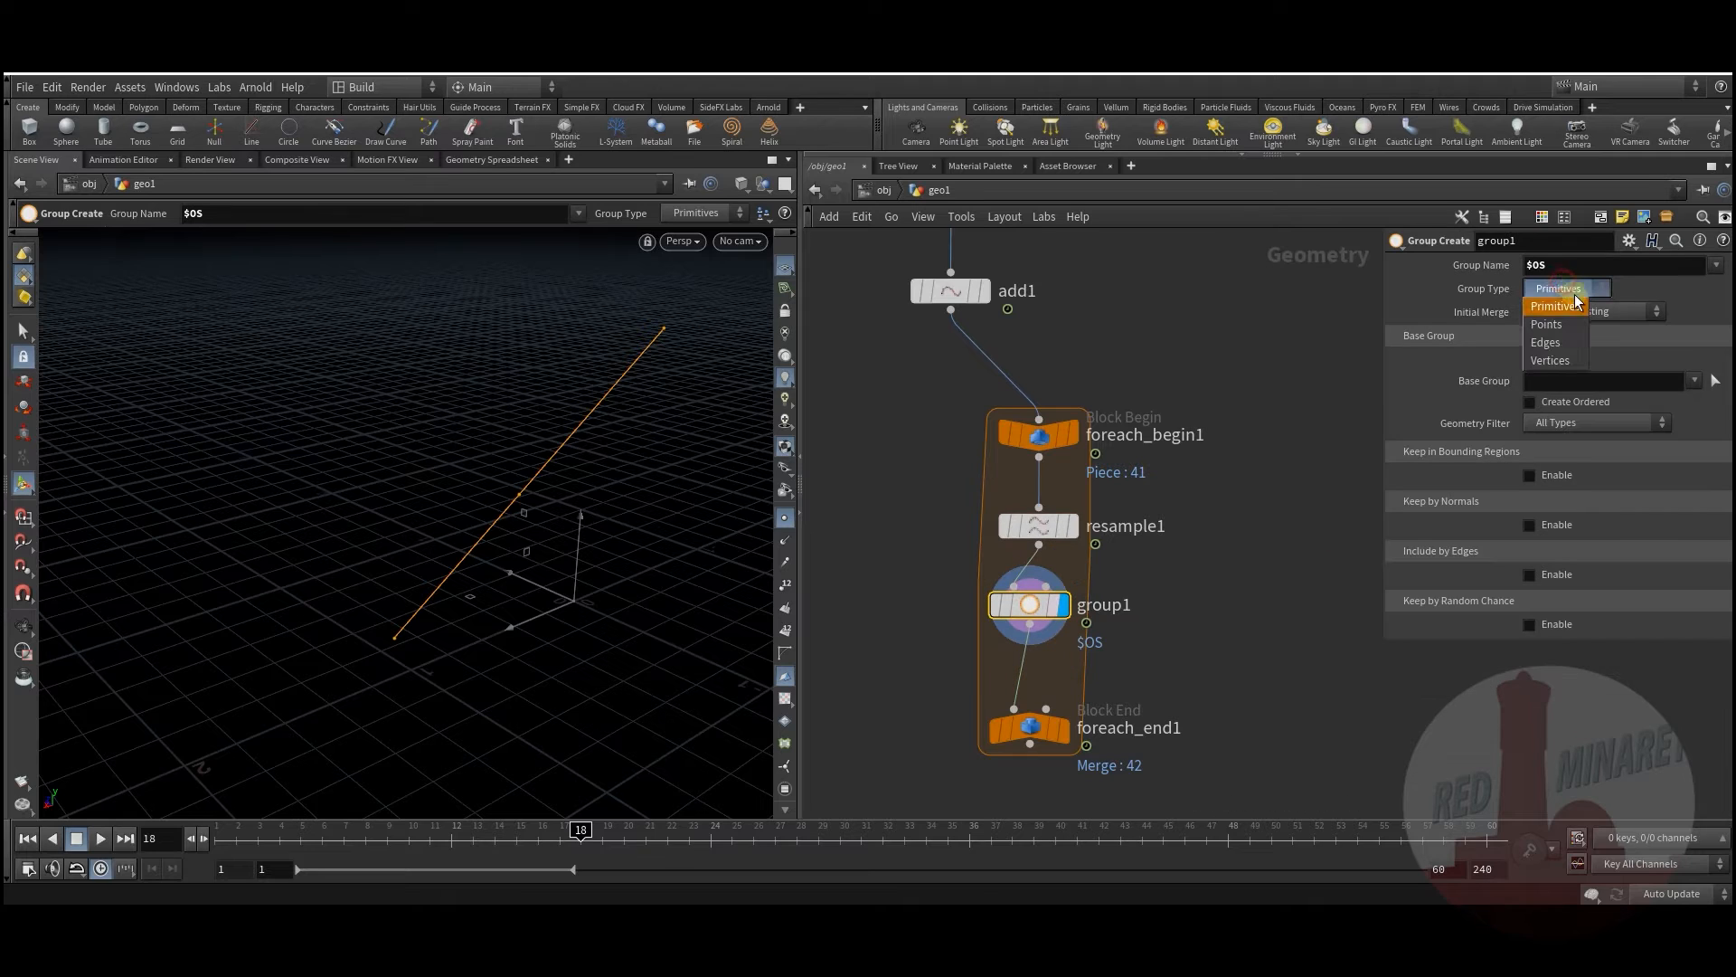
pyautogui.click(1557, 323)
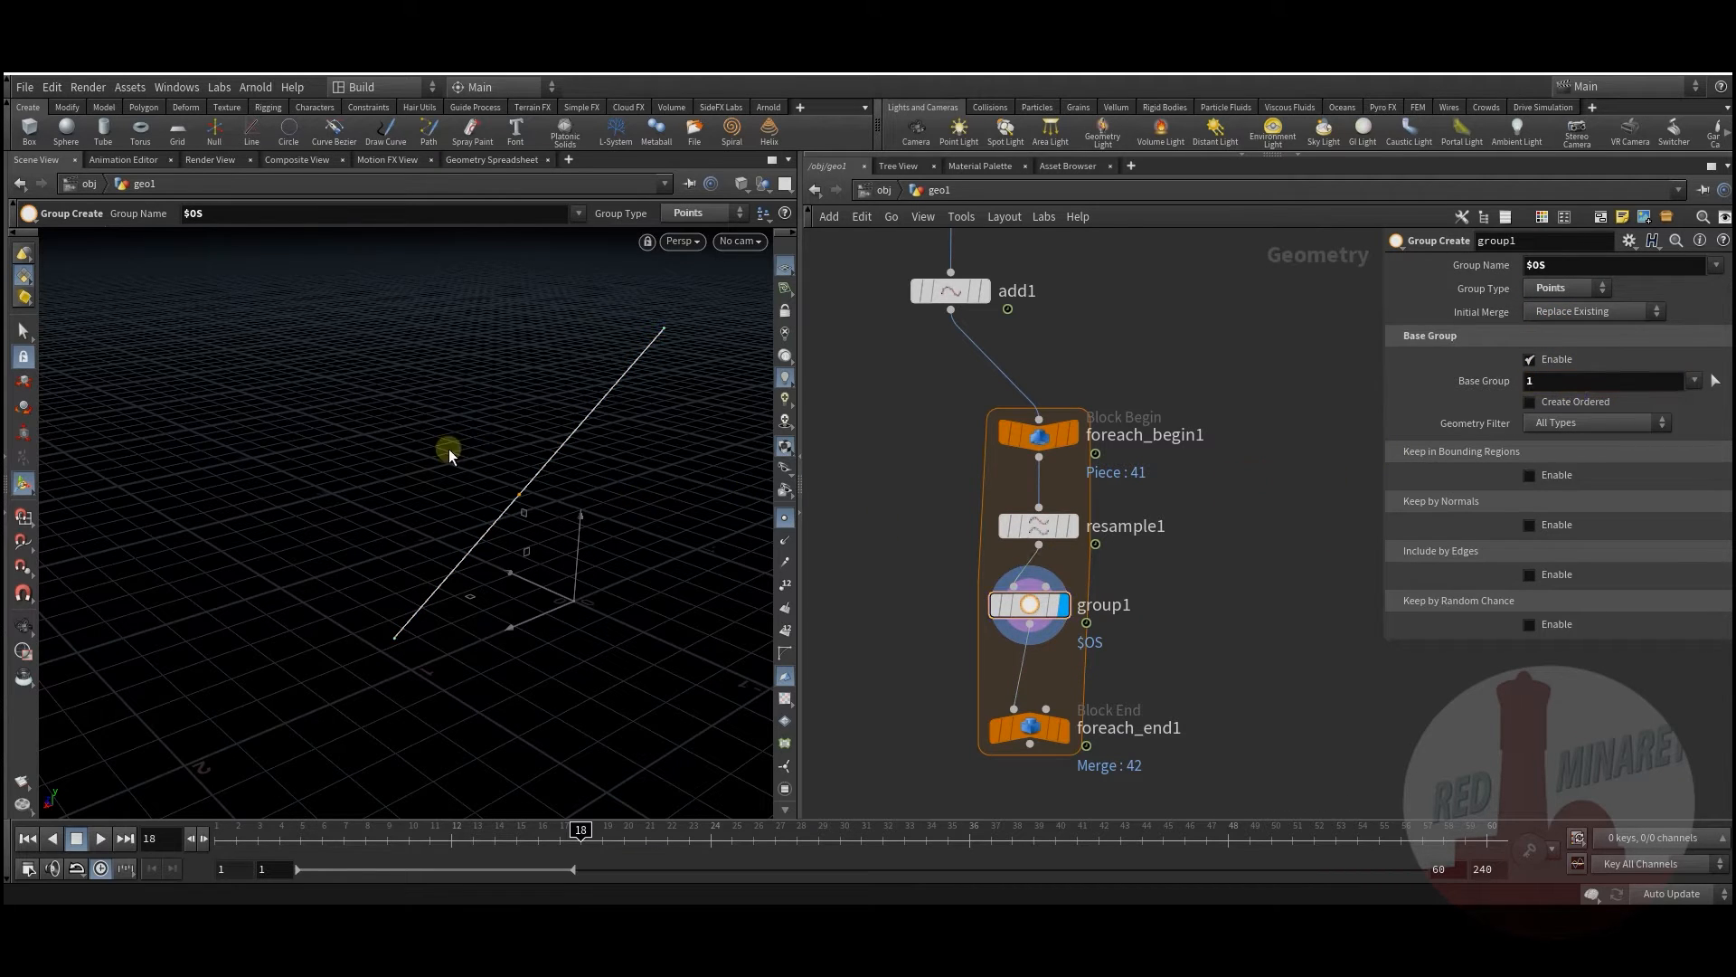
pyautogui.moveTo(1166, 604); pyautogui.dragTo(1150, 555, button='middle')
pyautogui.click(1049, 685)
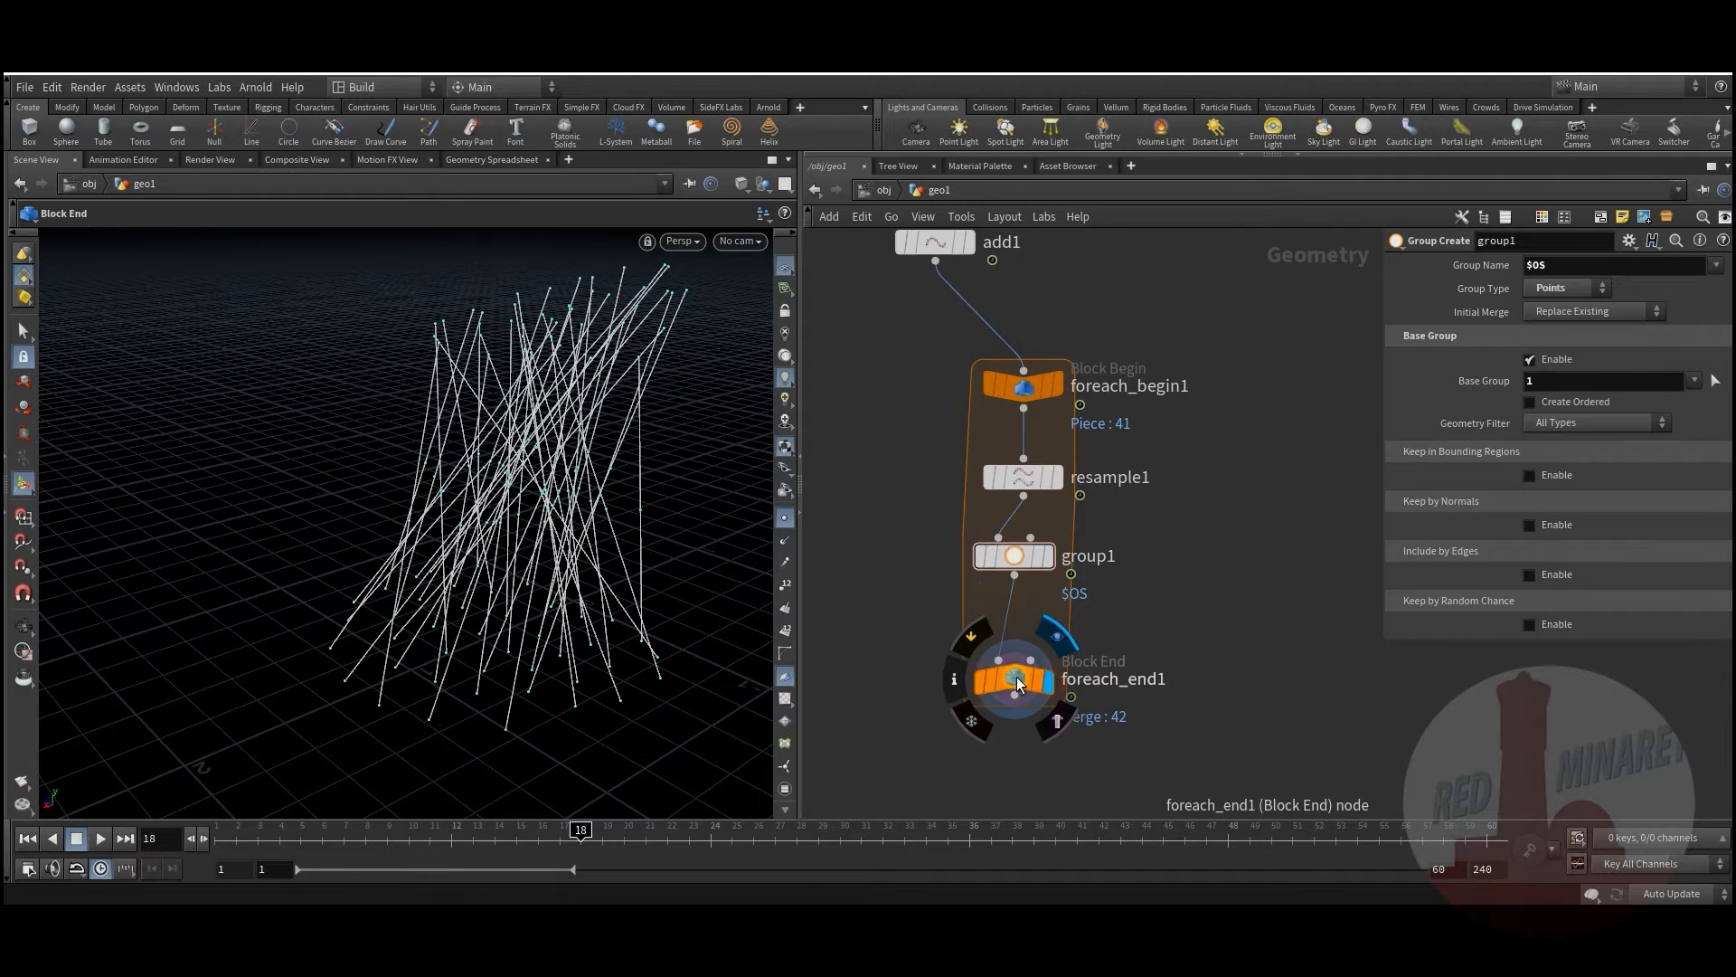
pyautogui.moveTo(1018, 685); pyautogui.dragTo(1018, 646)
pyautogui.click(1038, 395)
pyautogui.moveTo(1038, 396); pyautogui.dragTo(950, 345)
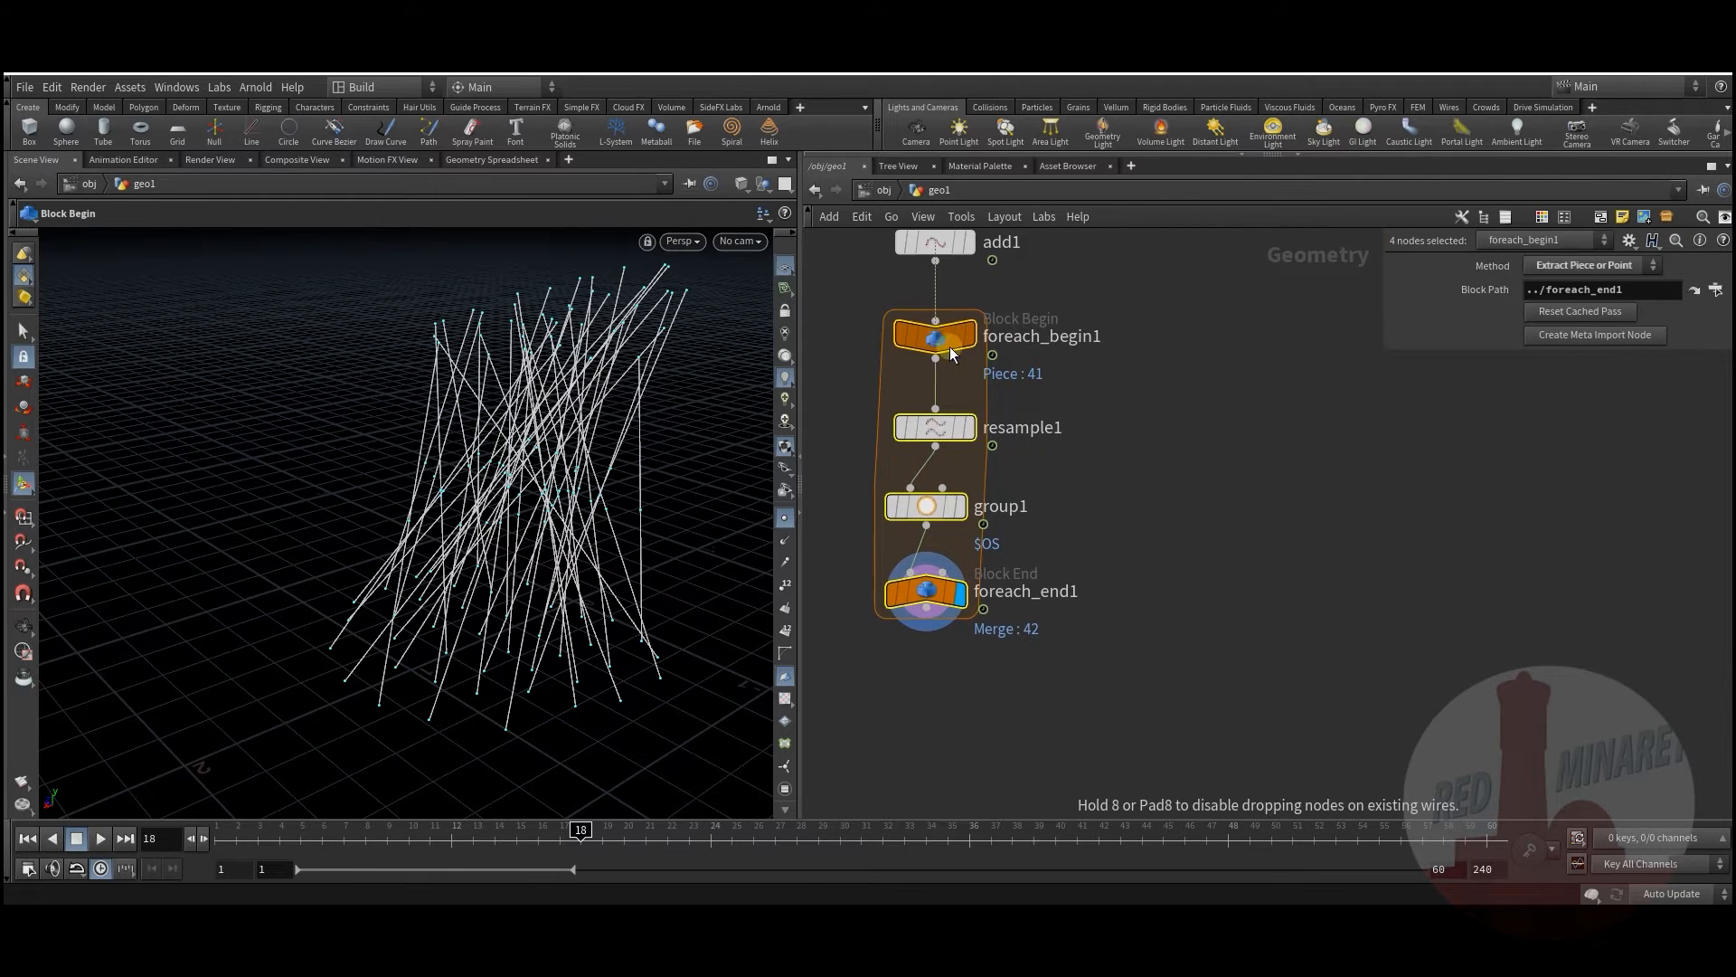
# Step: Add a Transform node wired from foreach_end1's output
pyautogui.click(985, 611)
pyautogui.click(977, 576)
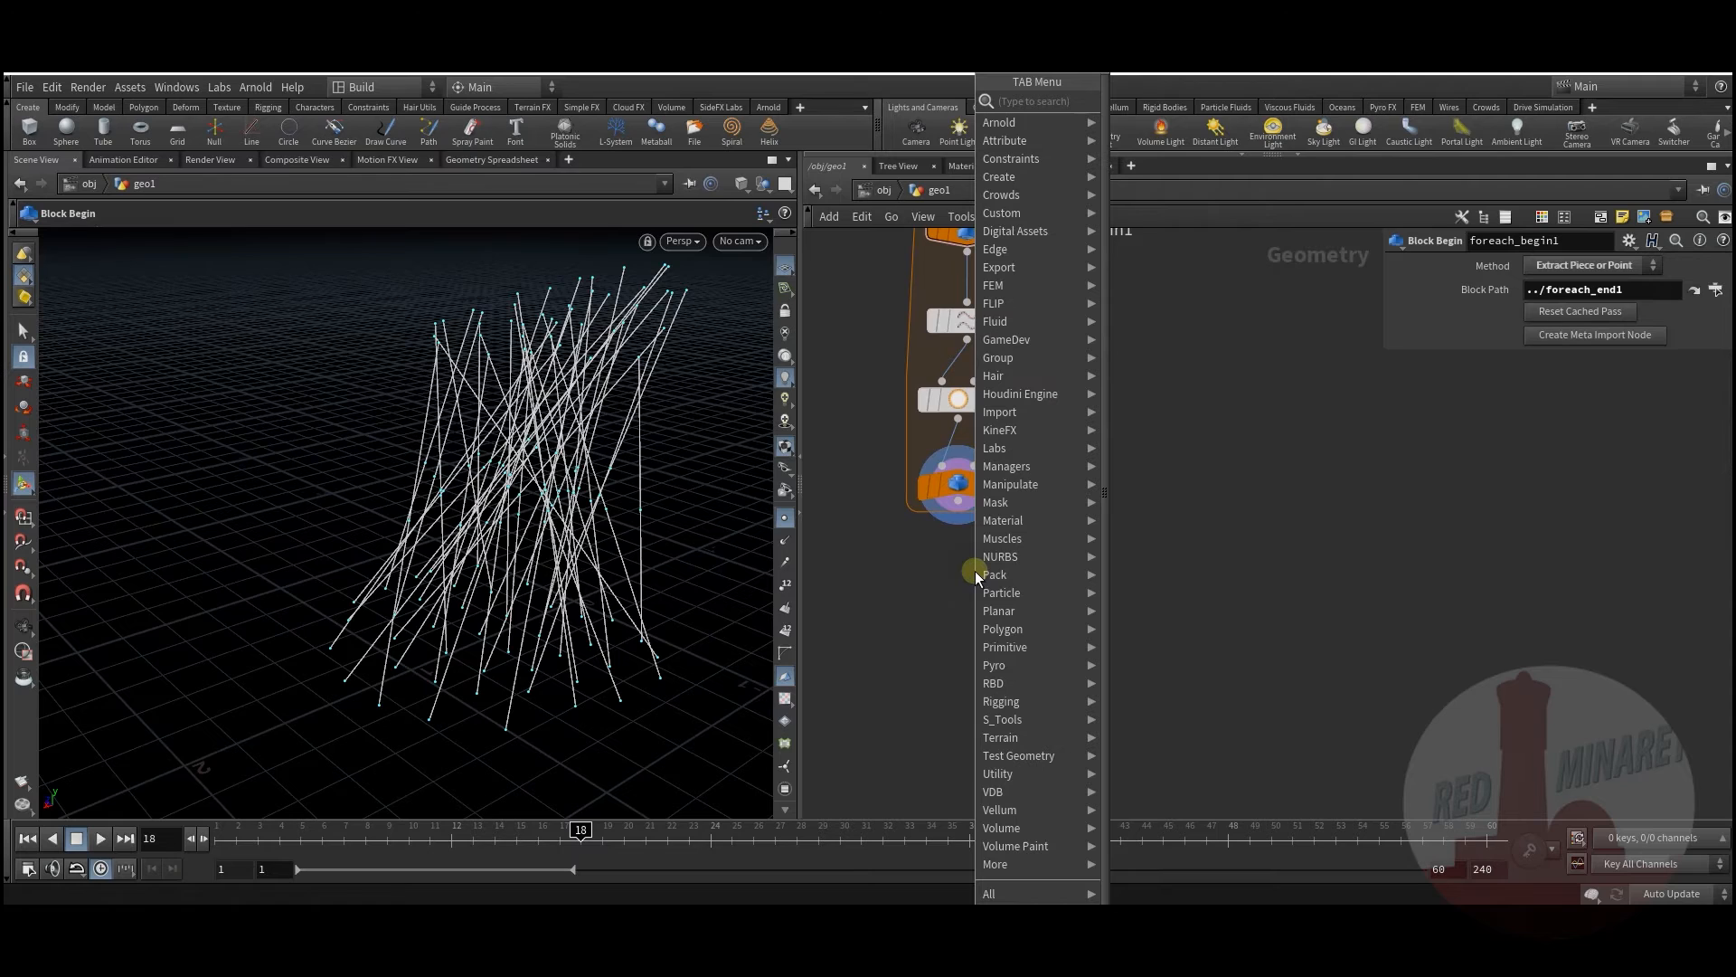
pyautogui.moveTo(1013, 574)
pyautogui.click(1162, 137)
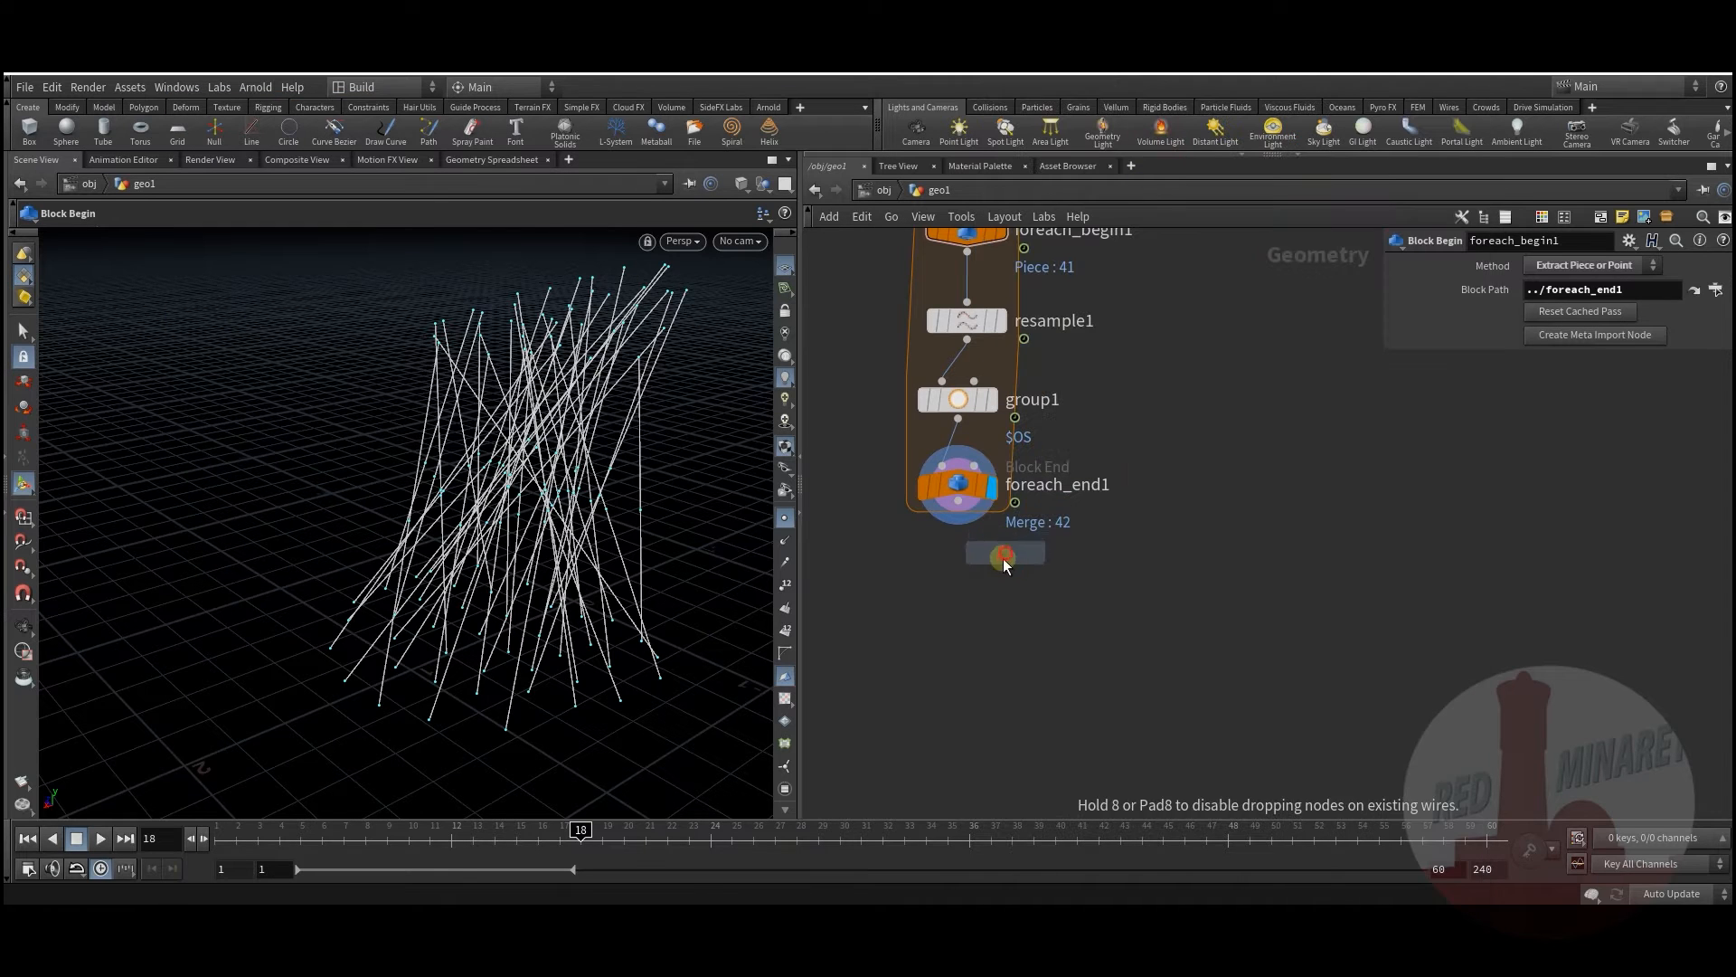
# Step: Add transform5 below foreach_end1, wire it to foreach_end1's output, and display it
pyautogui.click(984, 658)
pyautogui.click(983, 639)
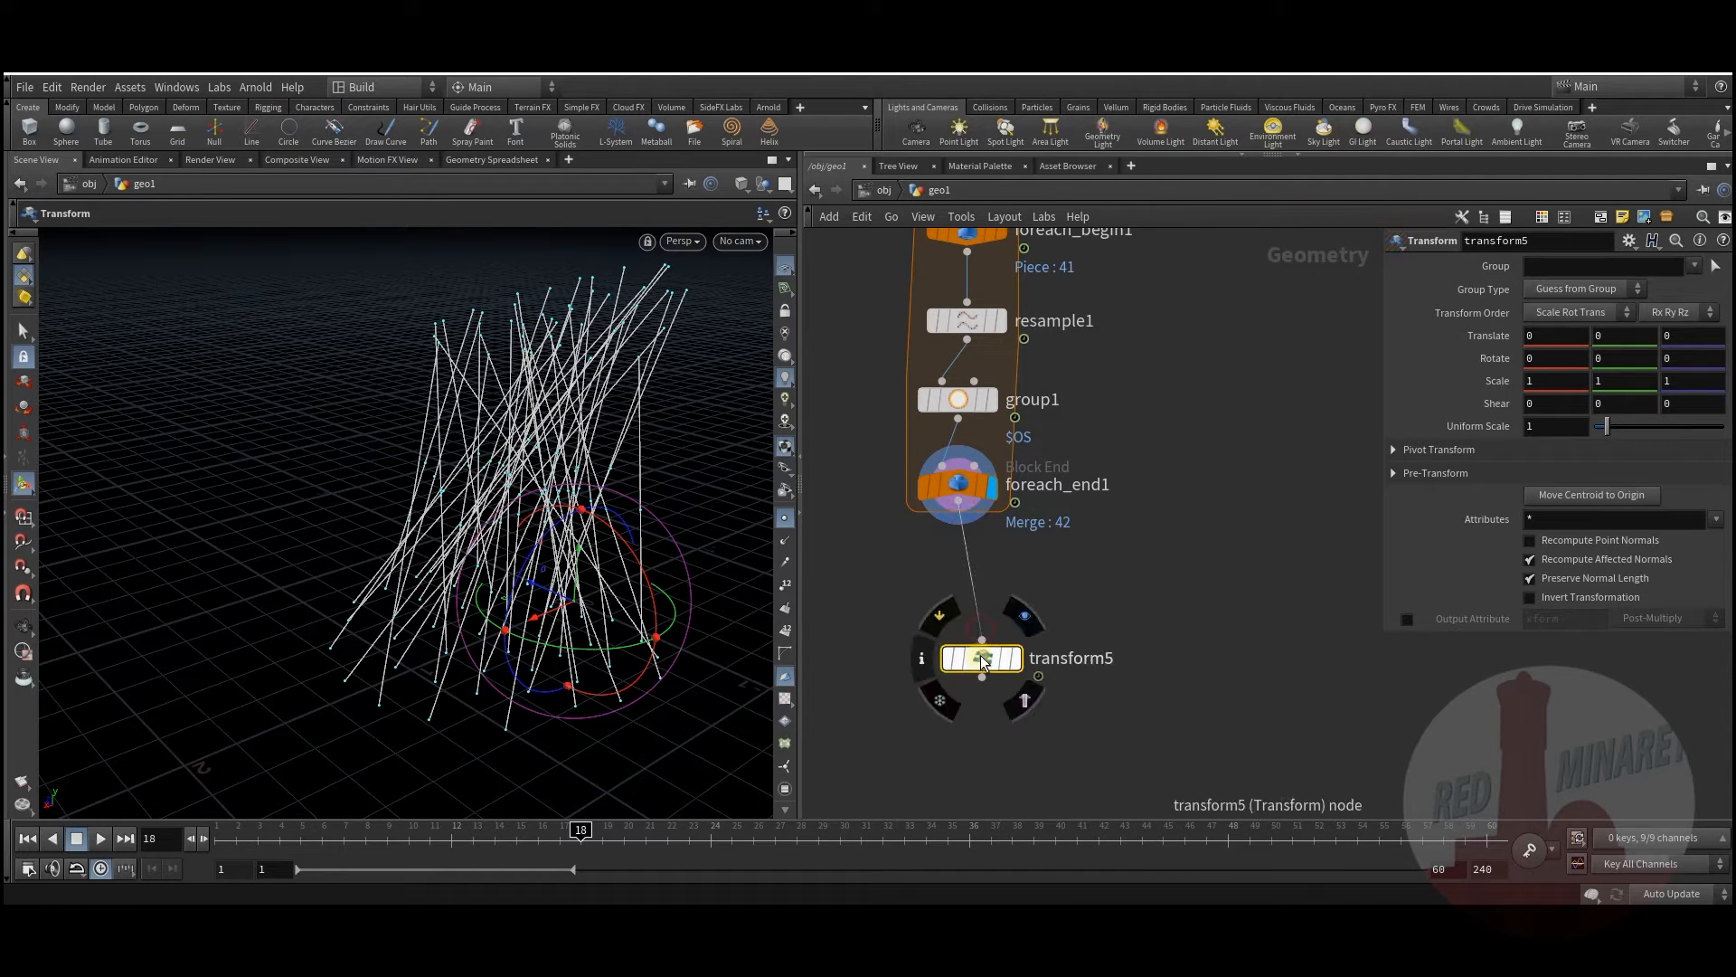
pyautogui.moveTo(983, 662); pyautogui.dragTo(960, 598)
pyautogui.click(993, 594)
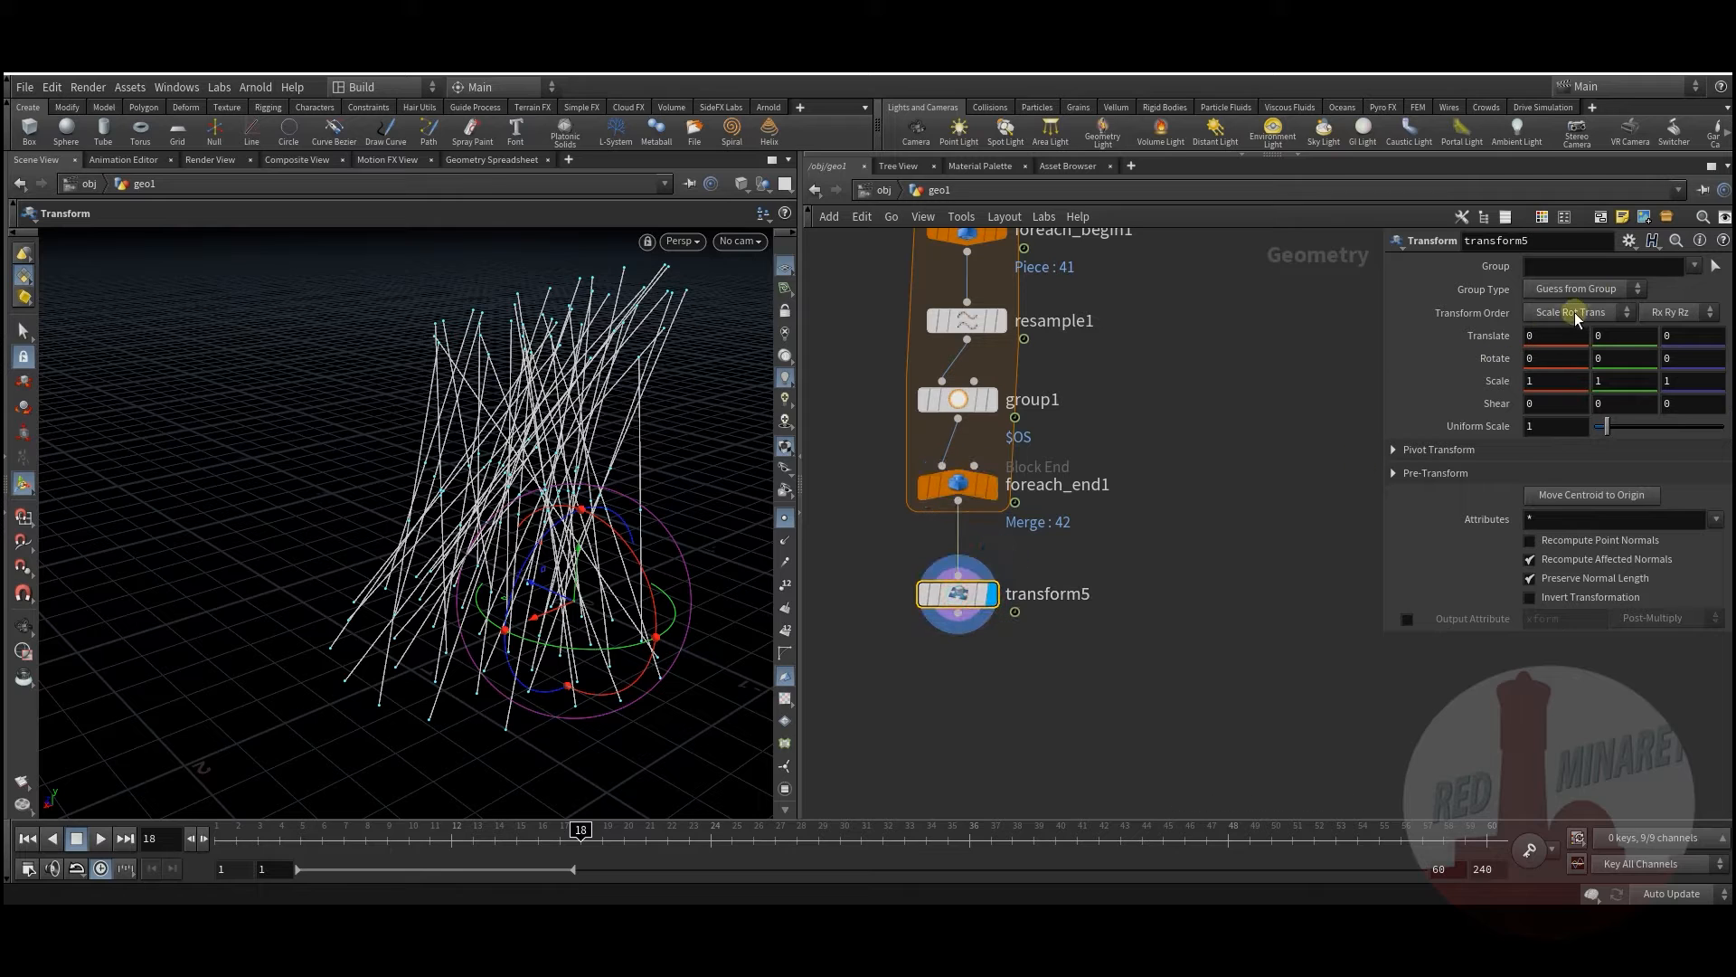
# Step: Limit transform5 to group1 and apply a saved $CEX/$CEY/$CEZ centroid pivot preset
pyautogui.click(1691, 268)
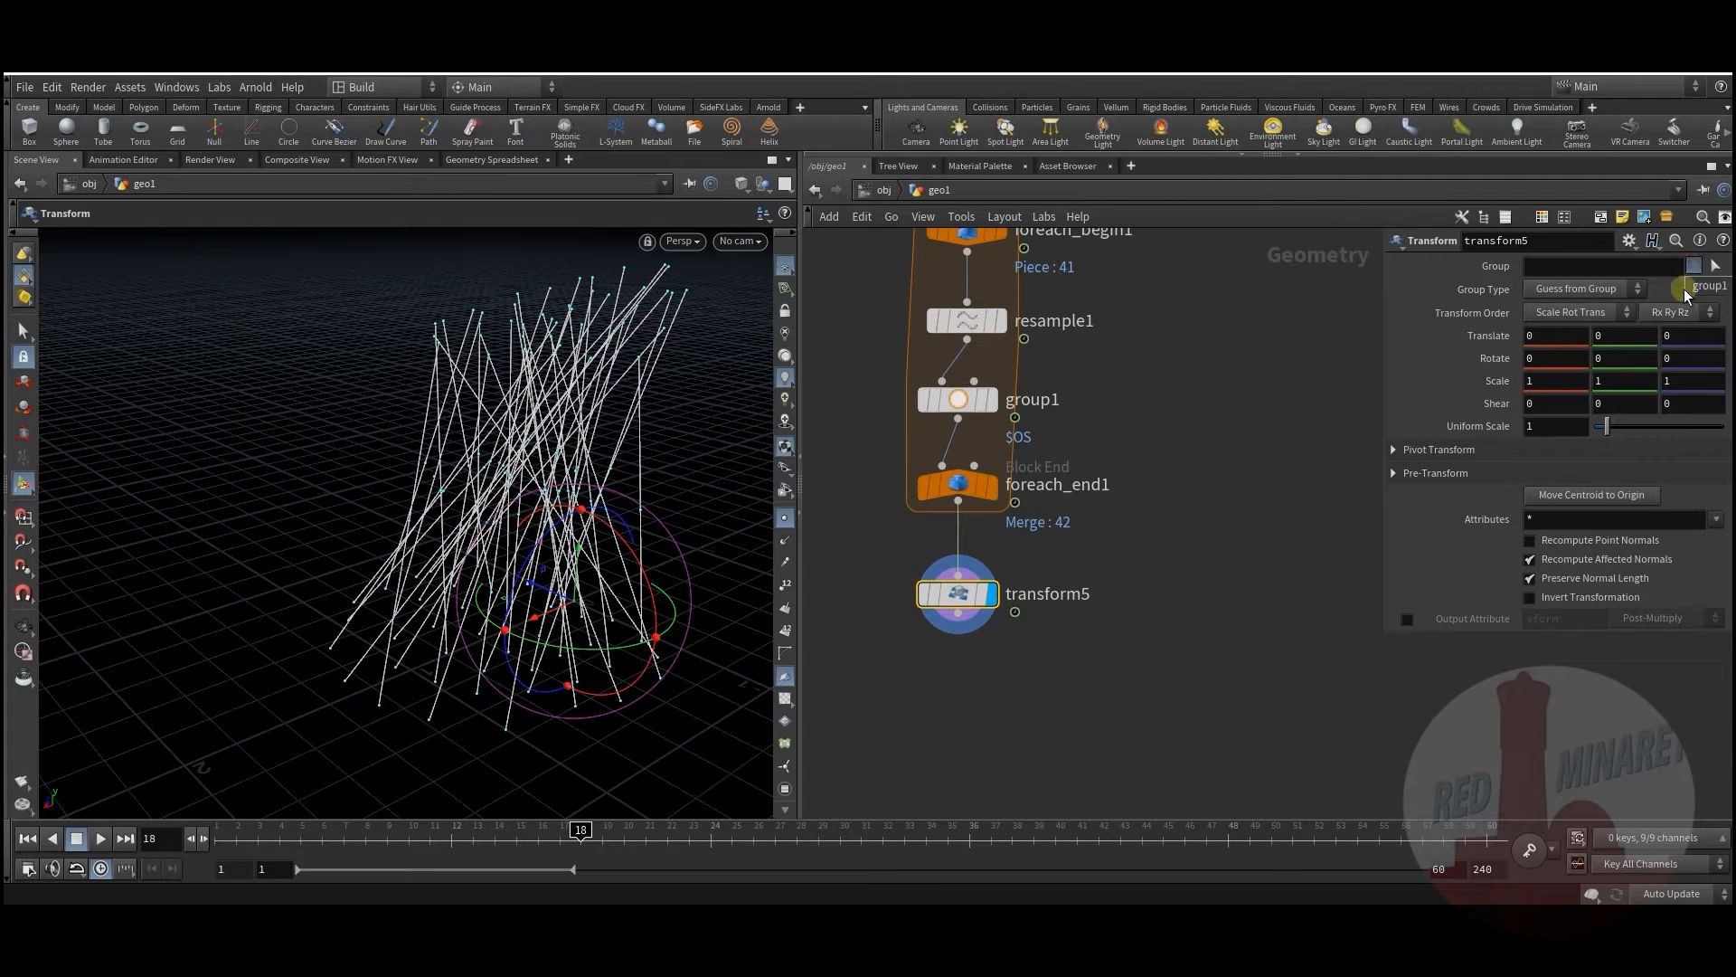
pyautogui.click(1655, 291)
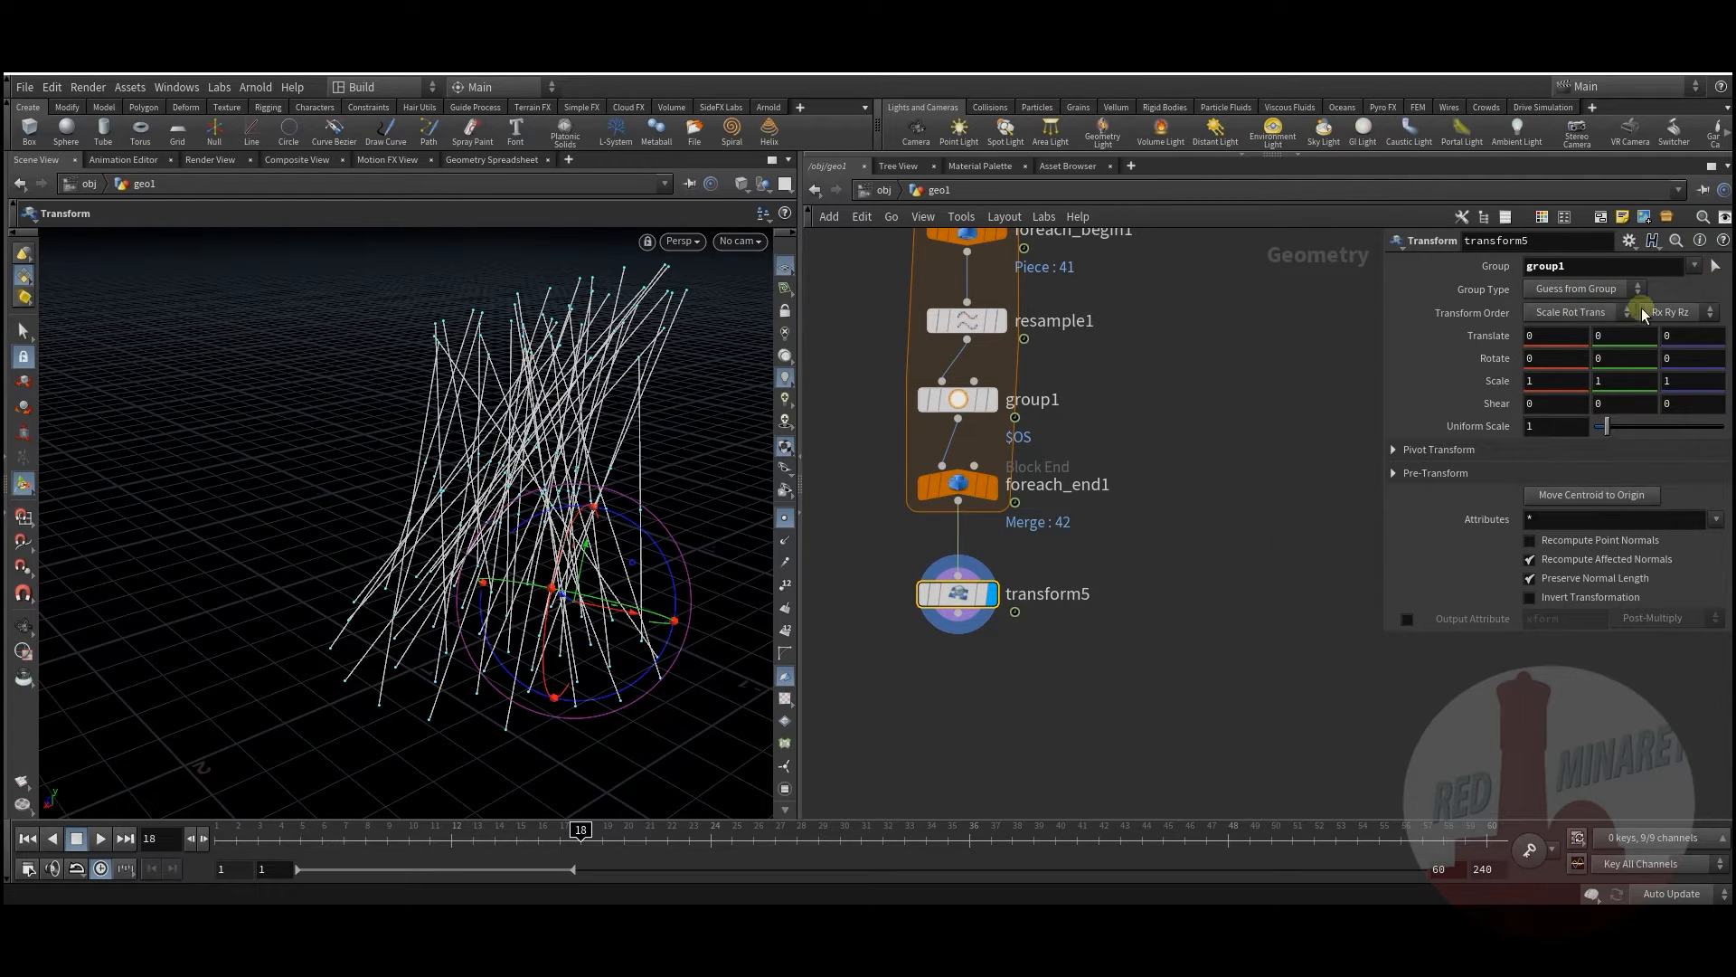
pyautogui.click(1629, 240)
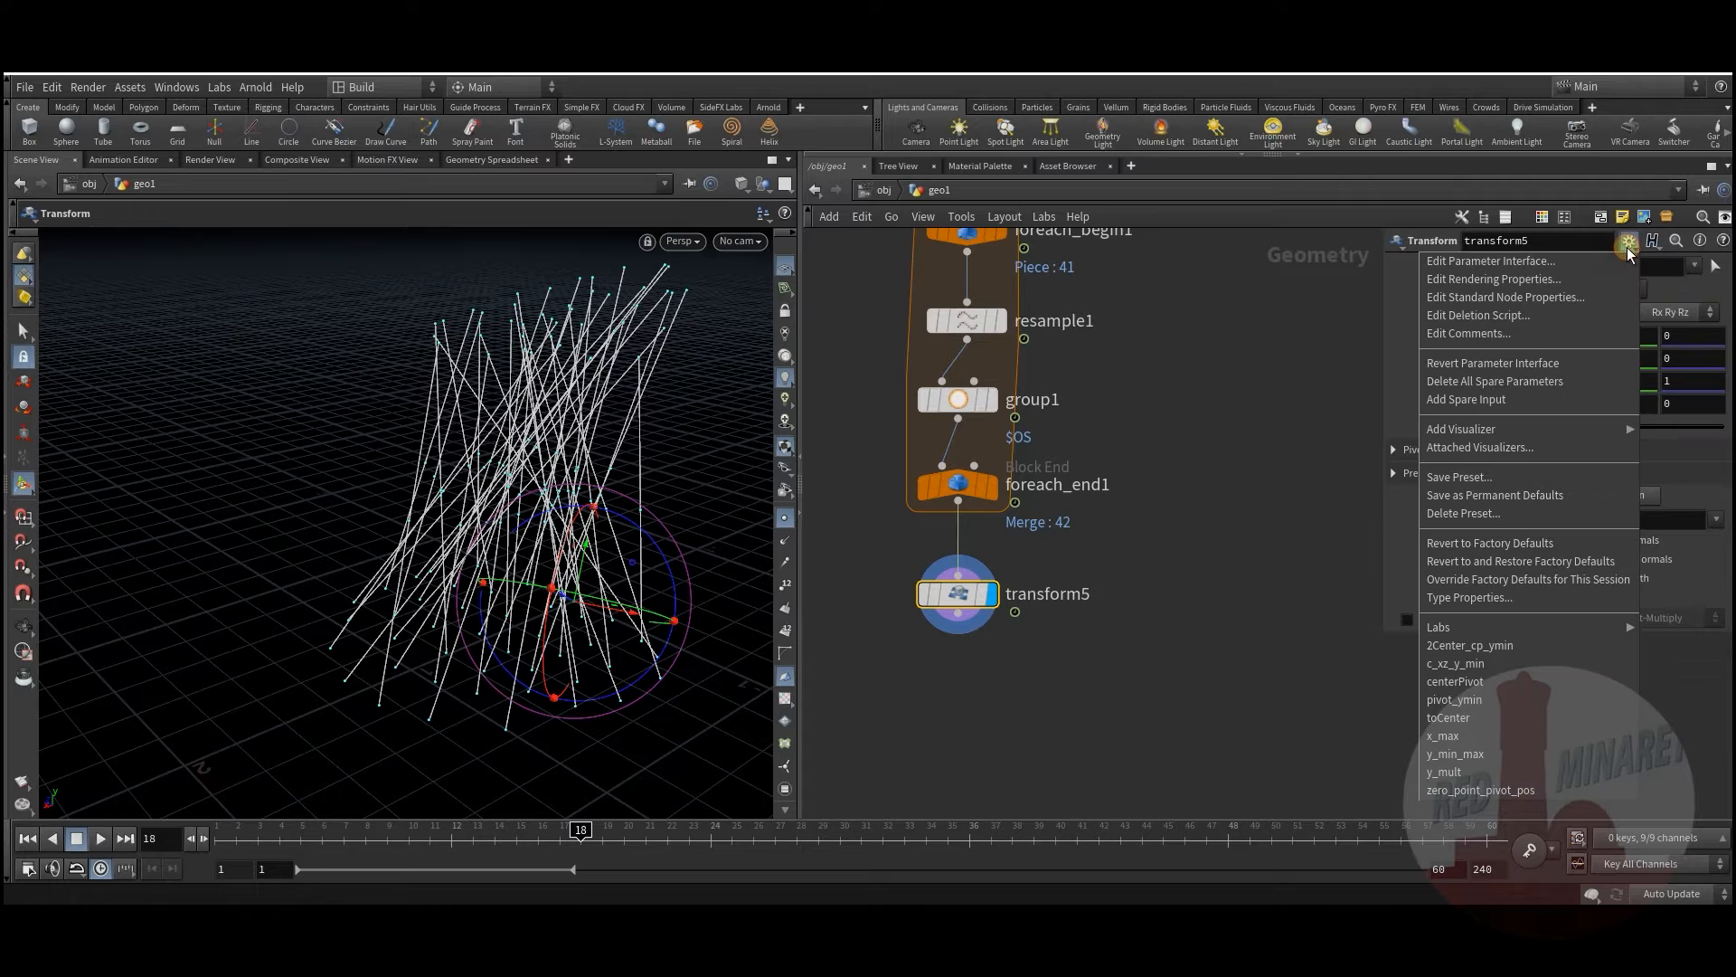
pyautogui.click(1476, 683)
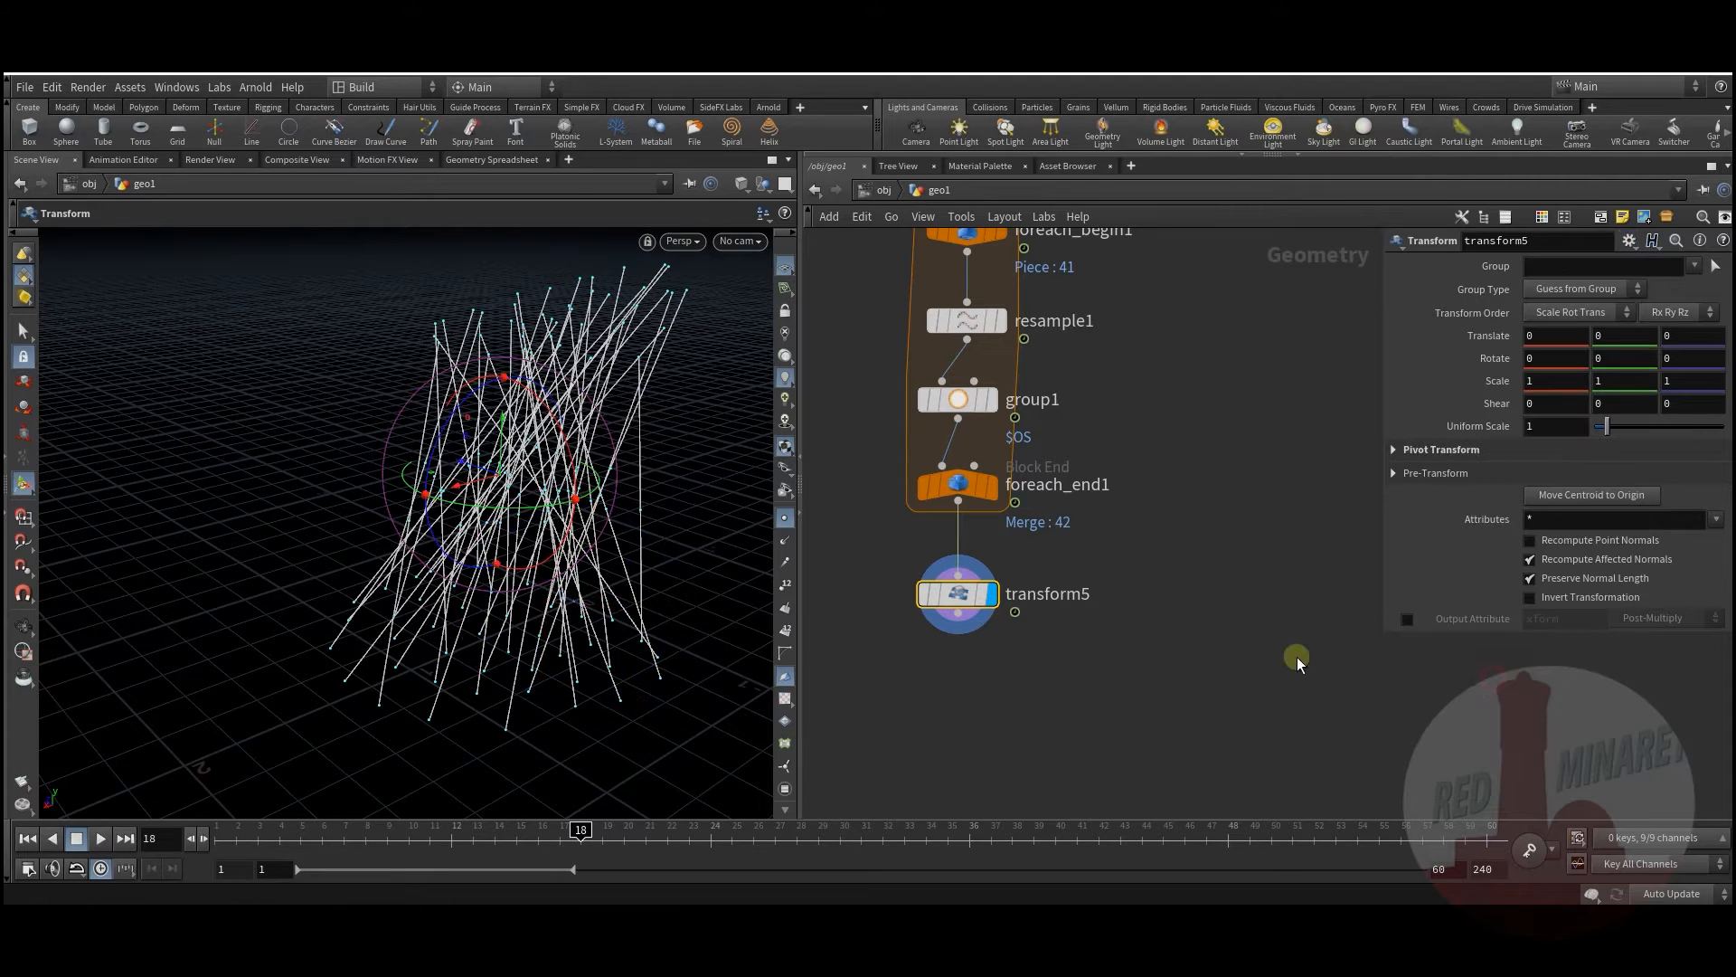
pyautogui.click(1393, 449)
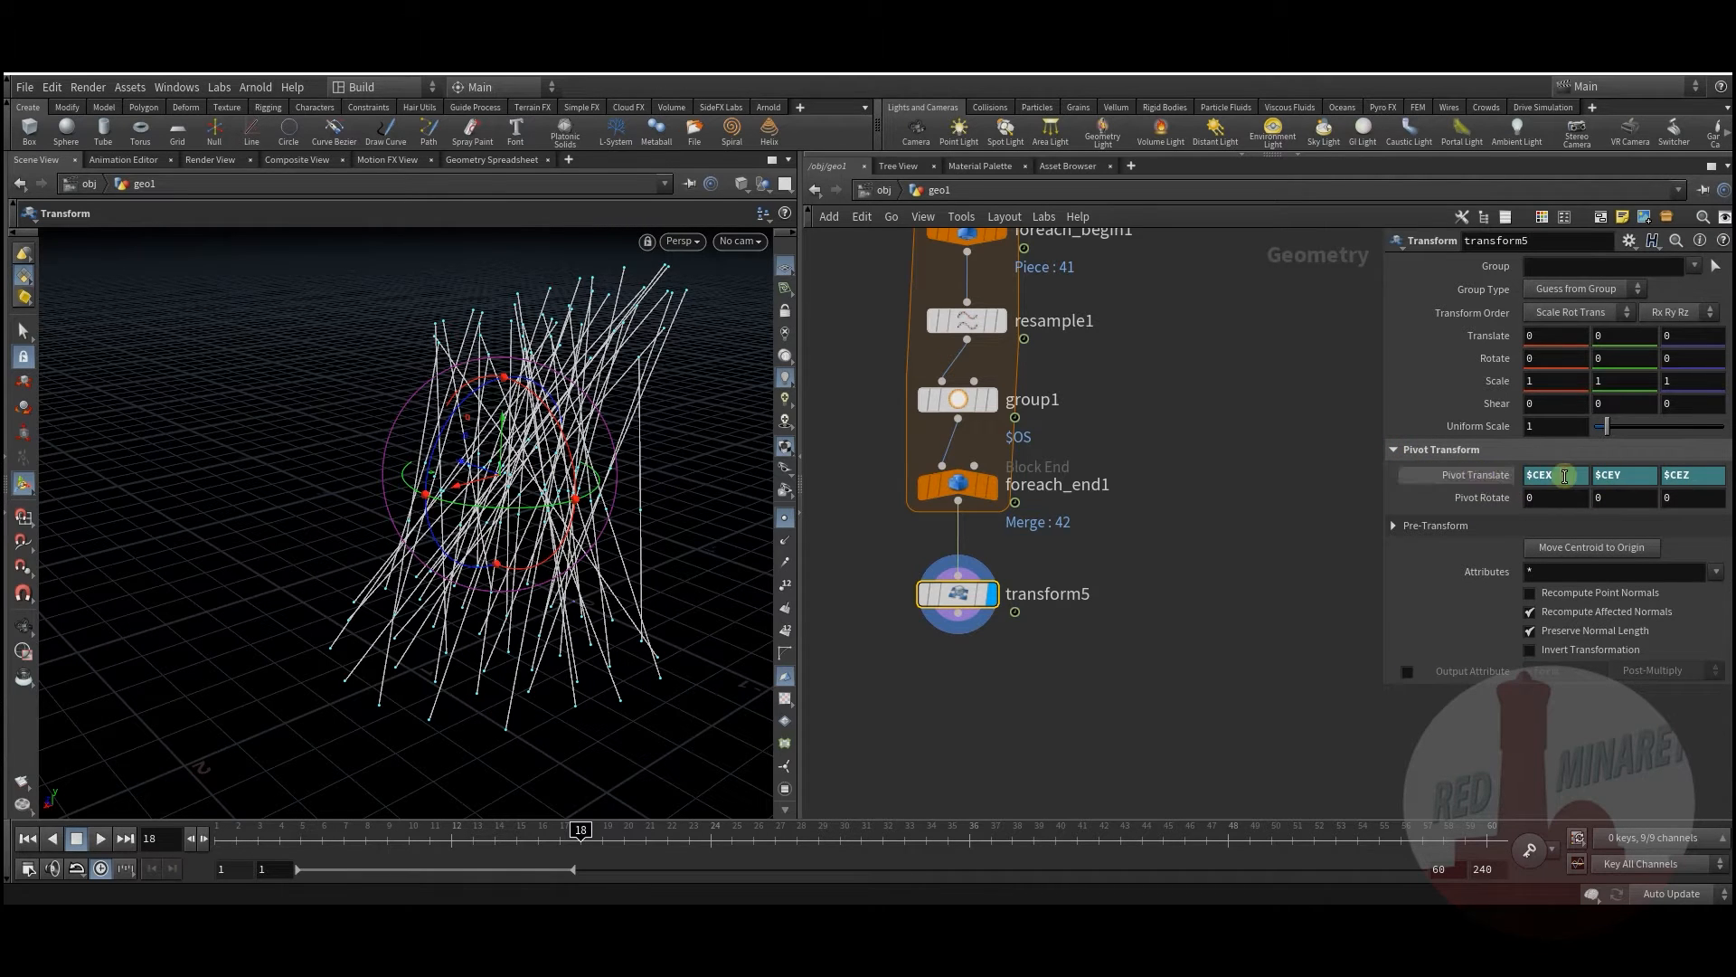
pyautogui.moveTo(1167, 610); pyautogui.dragTo(1192, 621, button='middle')
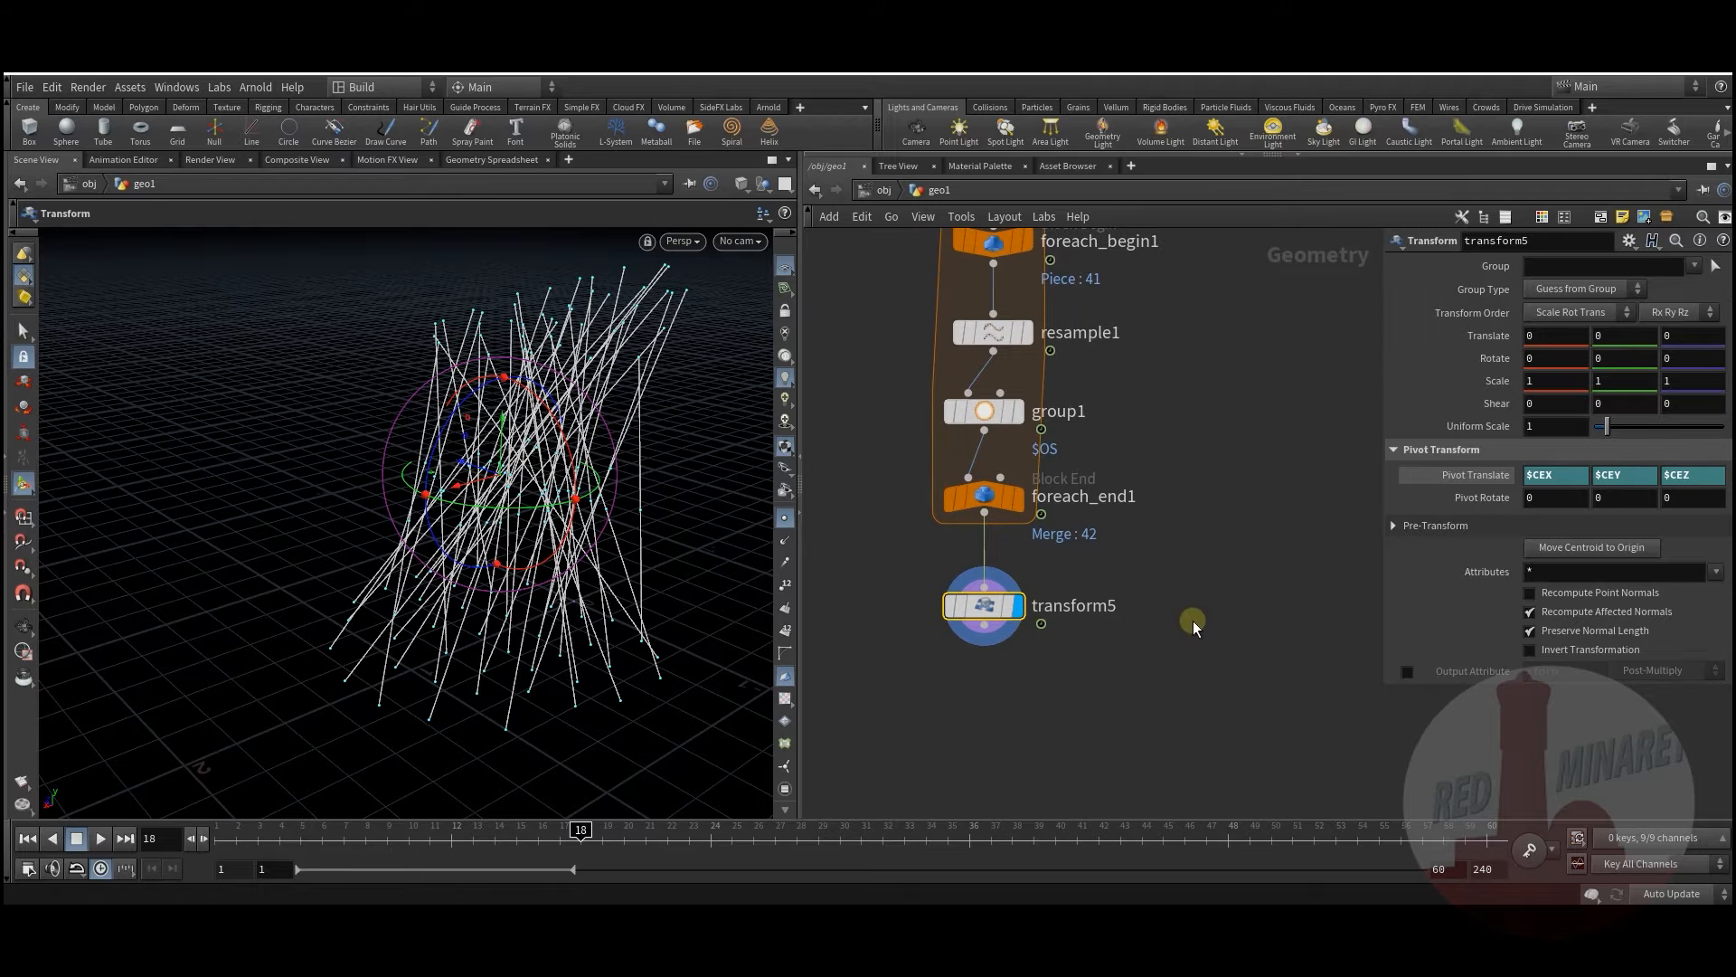
pyautogui.click(1628, 240)
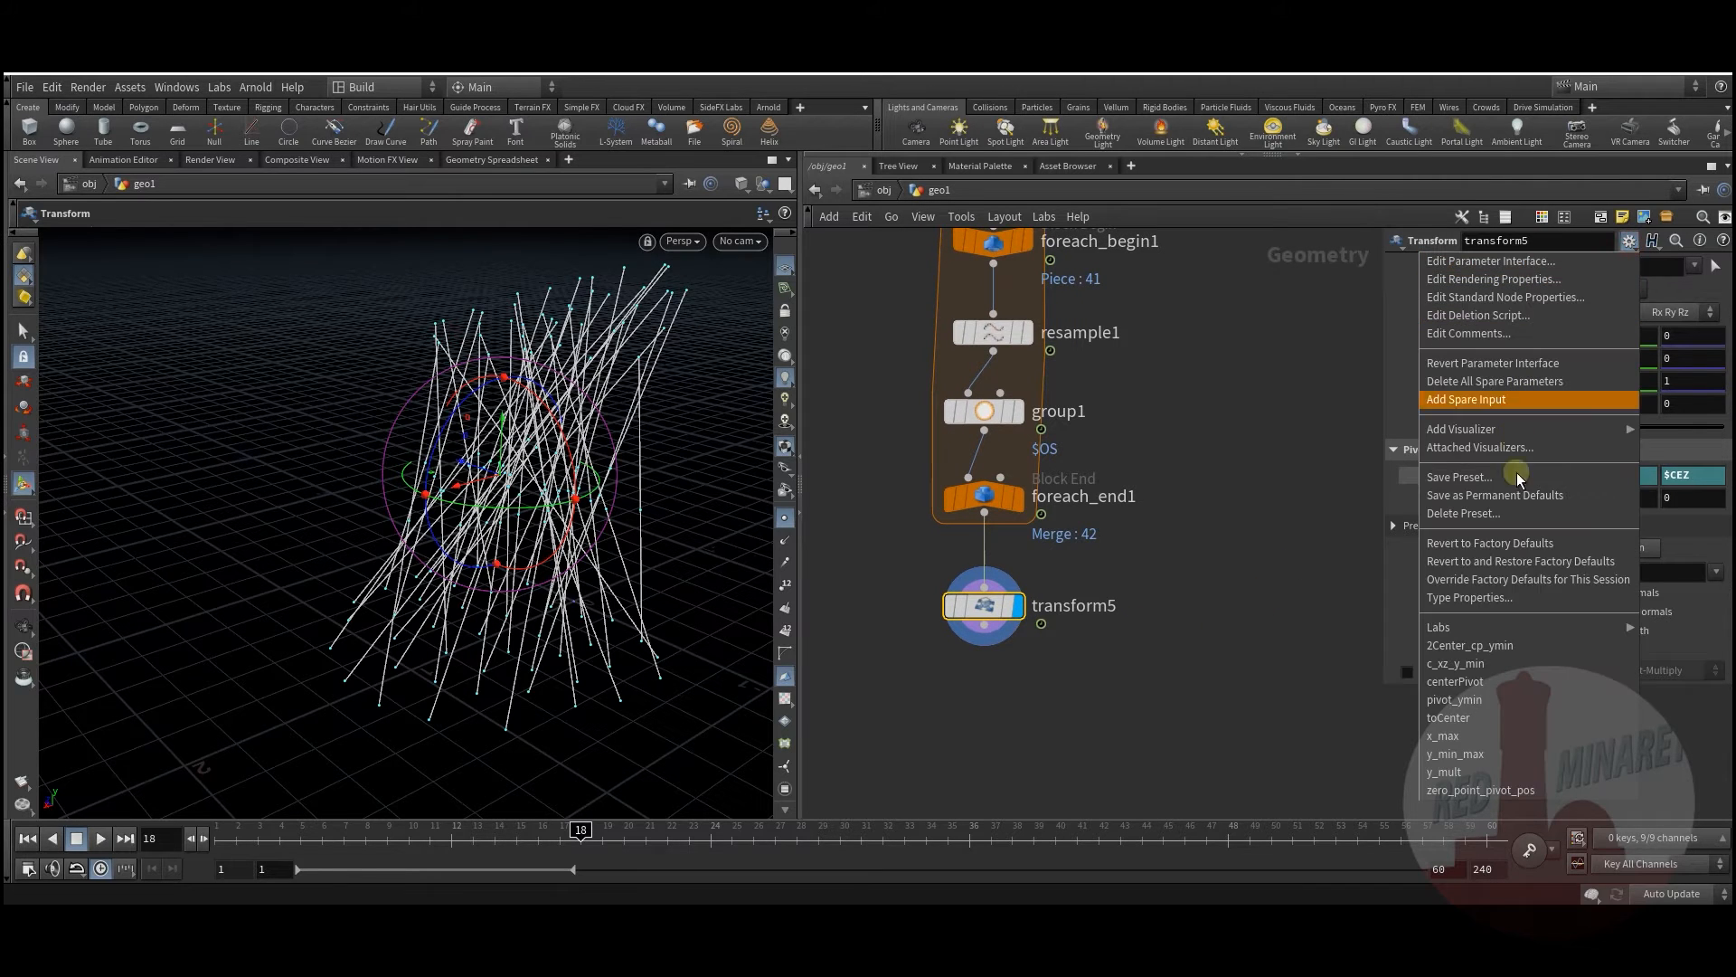
pyautogui.click(1235, 568)
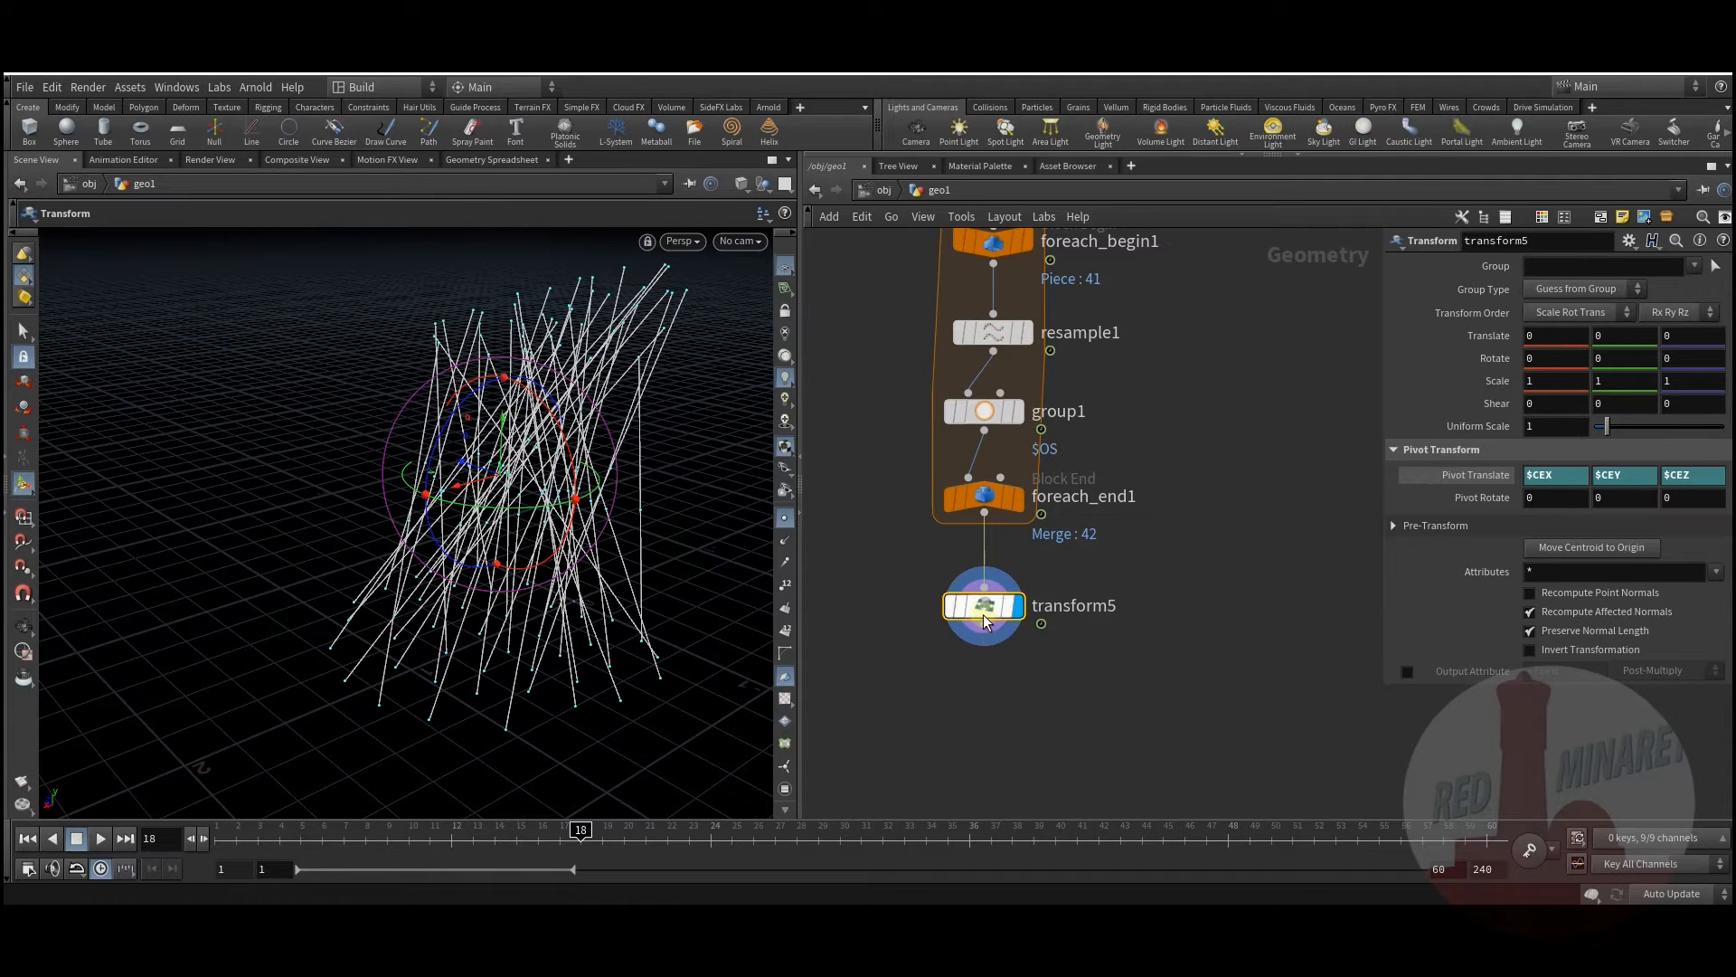
# Step: Set the transform group to group1, display transform5, and set Uniform Scale to 0.28
pyautogui.moveTo(985, 607)
pyautogui.click(1354, 381)
pyautogui.click(1712, 266)
pyautogui.click(1703, 287)
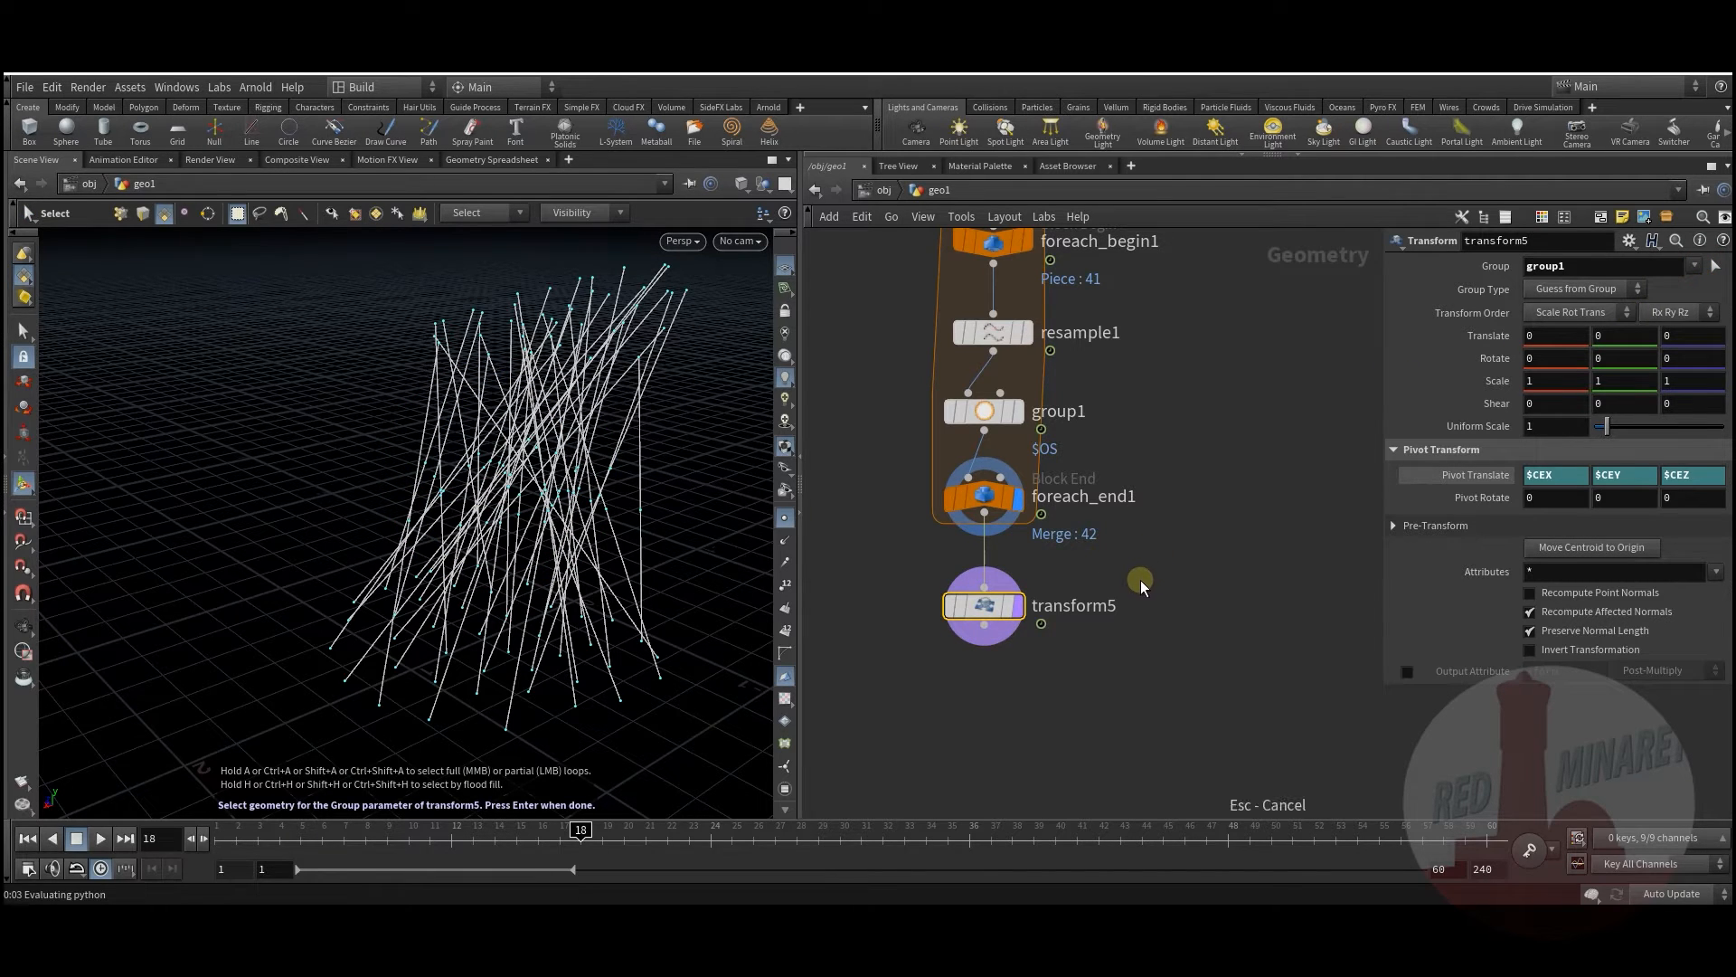
pyautogui.moveTo(1004, 615)
pyautogui.click(1027, 564)
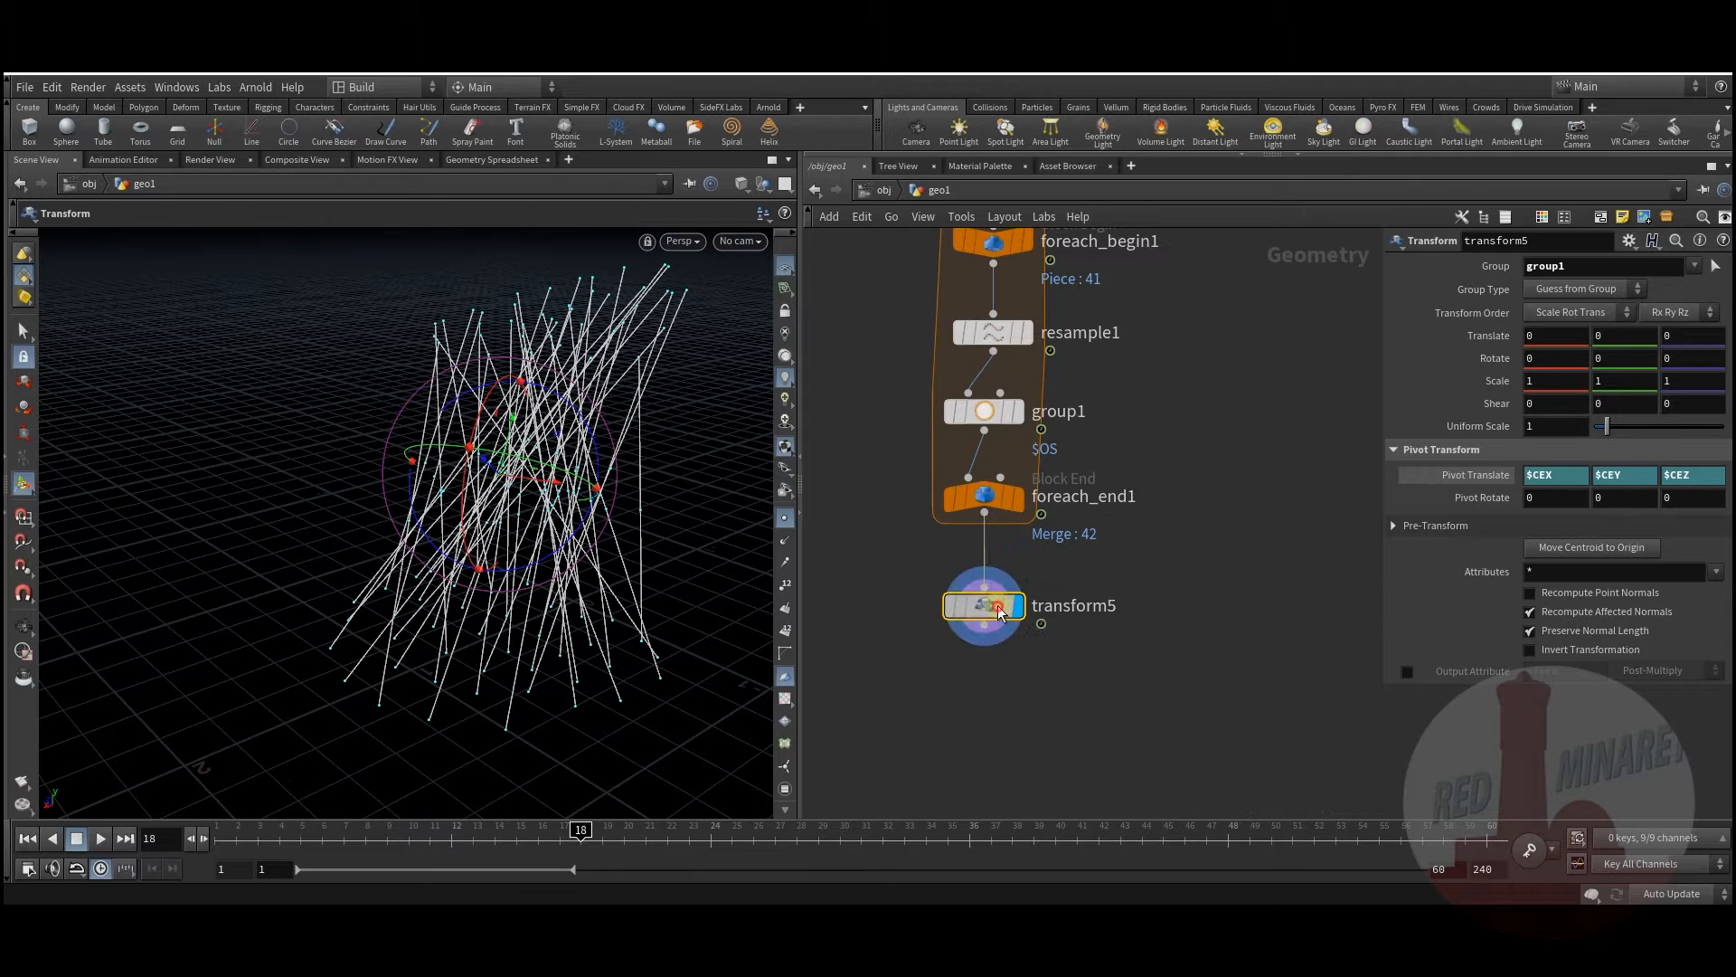
pyautogui.moveTo(1604, 430); pyautogui.dragTo(1598, 429)
# Step: Align the transform handle to world axes and orbit to inspect the pinched hourglass lines
pyautogui.keyDown('alt'); pyautogui.moveTo(551, 562); pyautogui.dragTo(439, 519); pyautogui.keyUp('alt')
pyautogui.rightClick(540, 489)
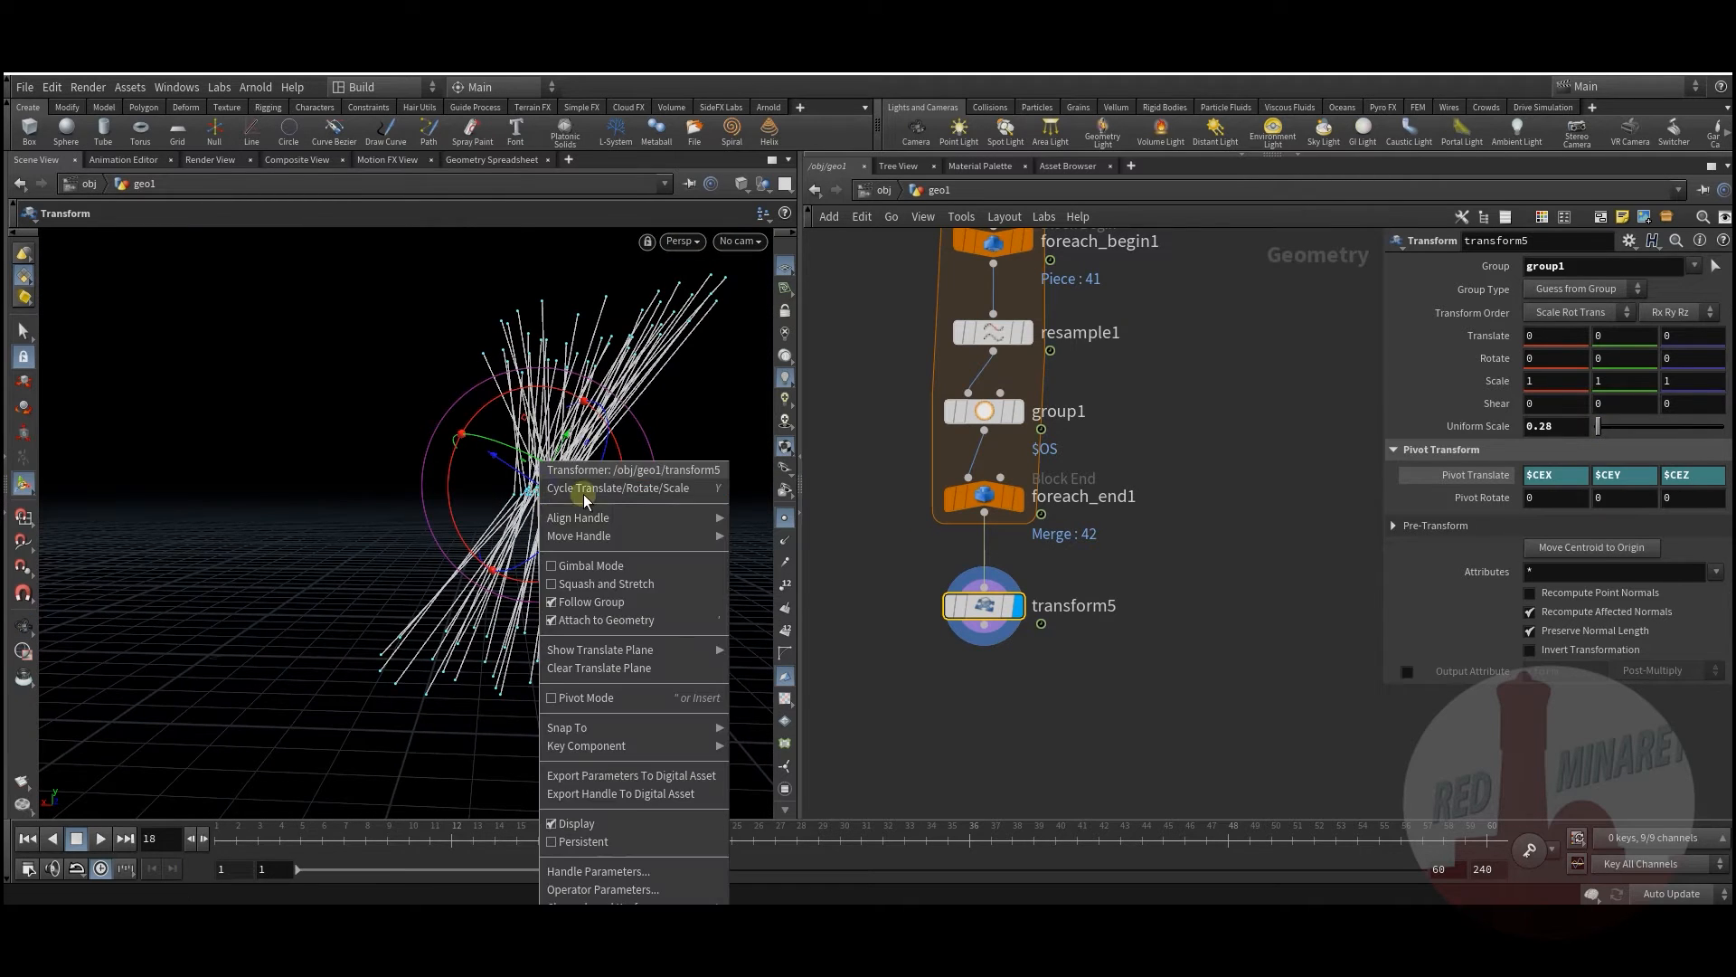
pyautogui.moveTo(643, 521)
pyautogui.click(765, 537)
pyautogui.moveTo(534, 497)
pyautogui.keyDown('alt'); pyautogui.mouseDown()
pyautogui.moveTo(562, 503)
pyautogui.moveTo(514, 463)
pyautogui.moveTo(502, 488)
pyautogui.moveTo(515, 380)
pyautogui.moveTo(504, 489)
pyautogui.mouseUp(); pyautogui.keyUp('alt')
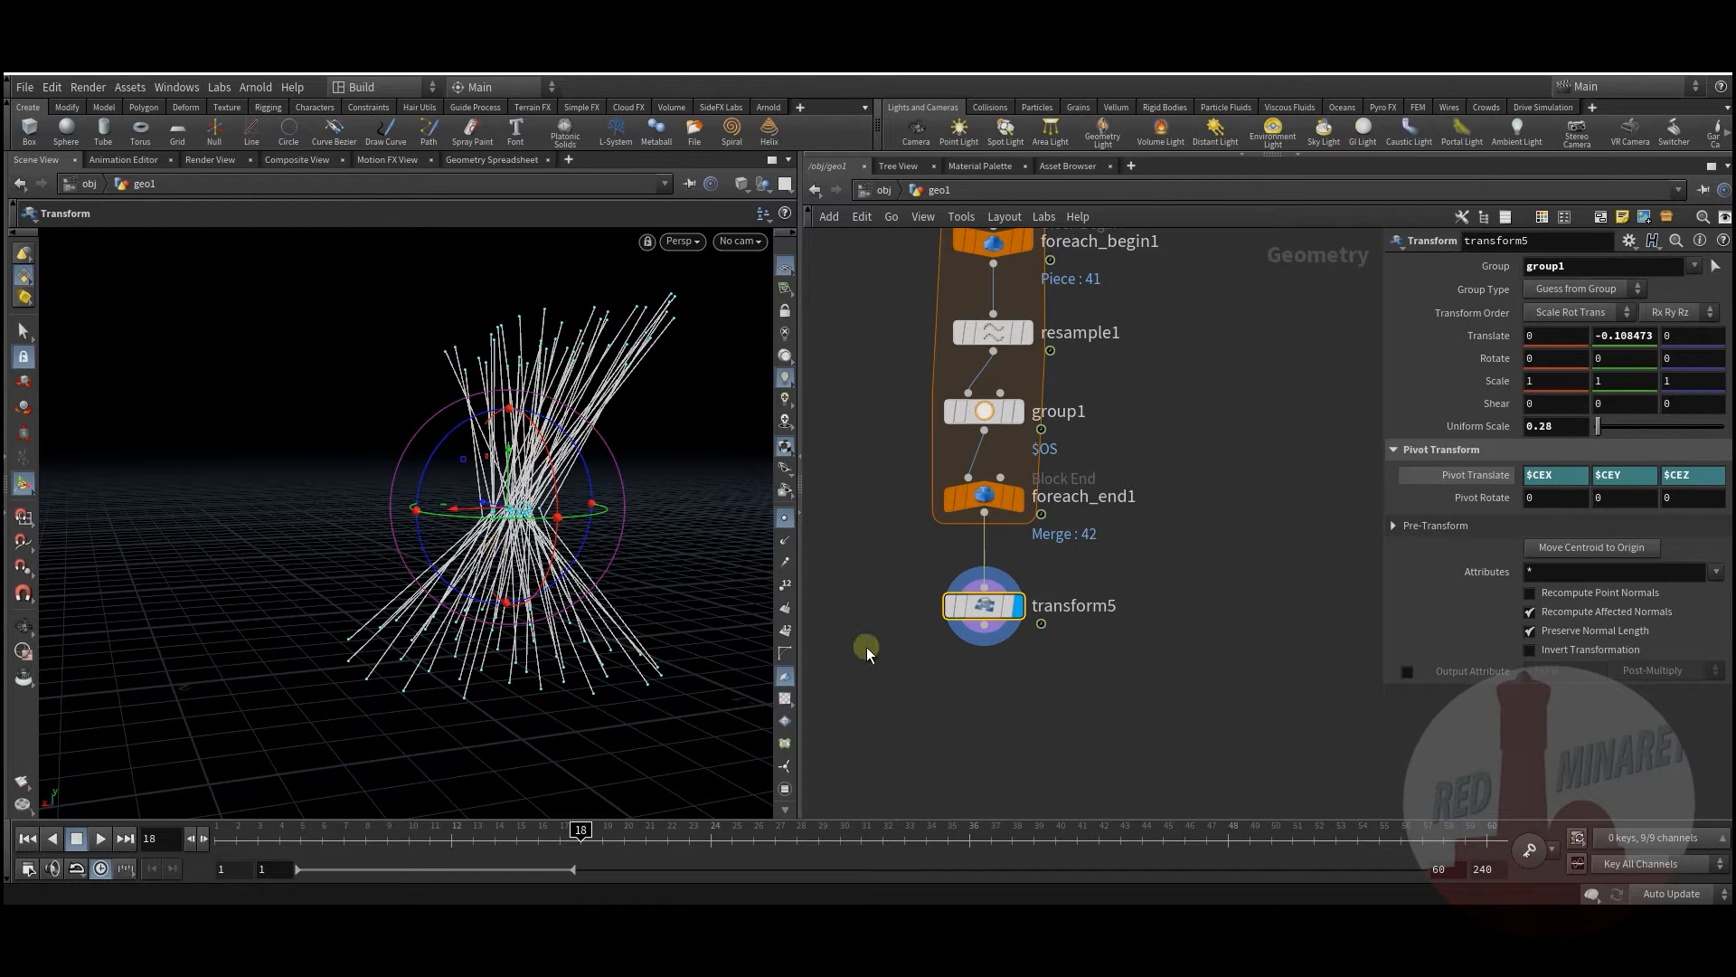
pyautogui.moveTo(866, 647); pyautogui.dragTo(860, 571, button='middle')
# Step: Add resample2 under transform5 with Treat Polygons As set to Subdivision Curves
pyautogui.press('Tab')
pyautogui.write('re')
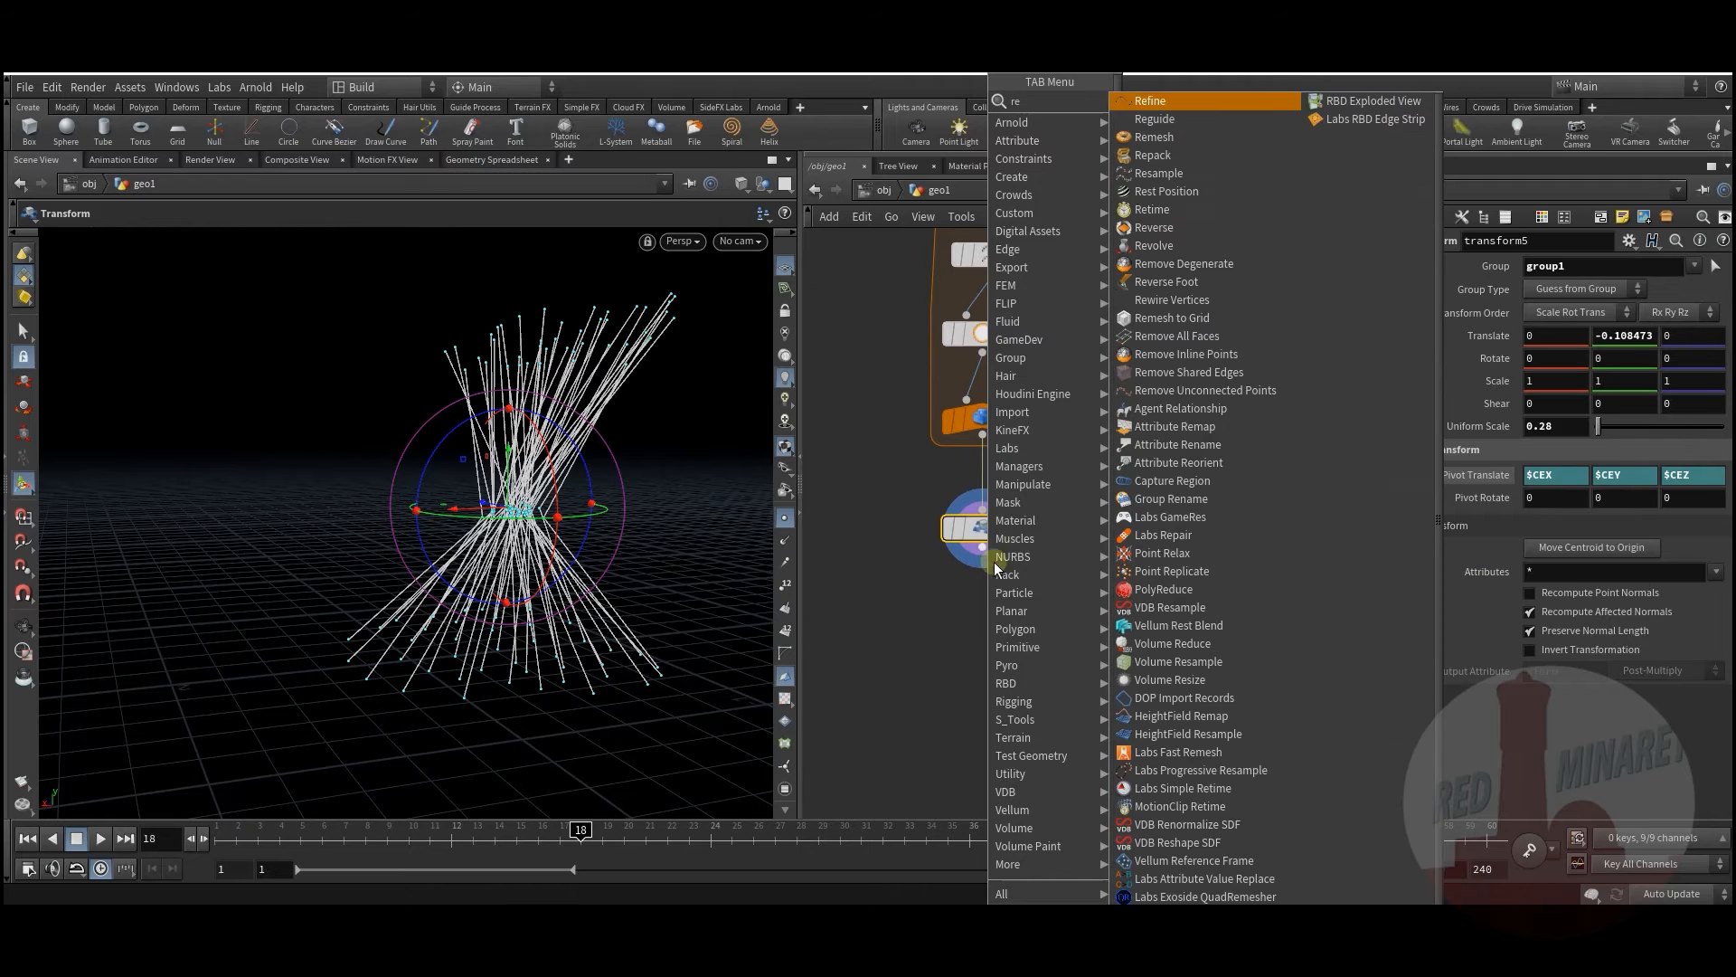
pyautogui.click(1180, 179)
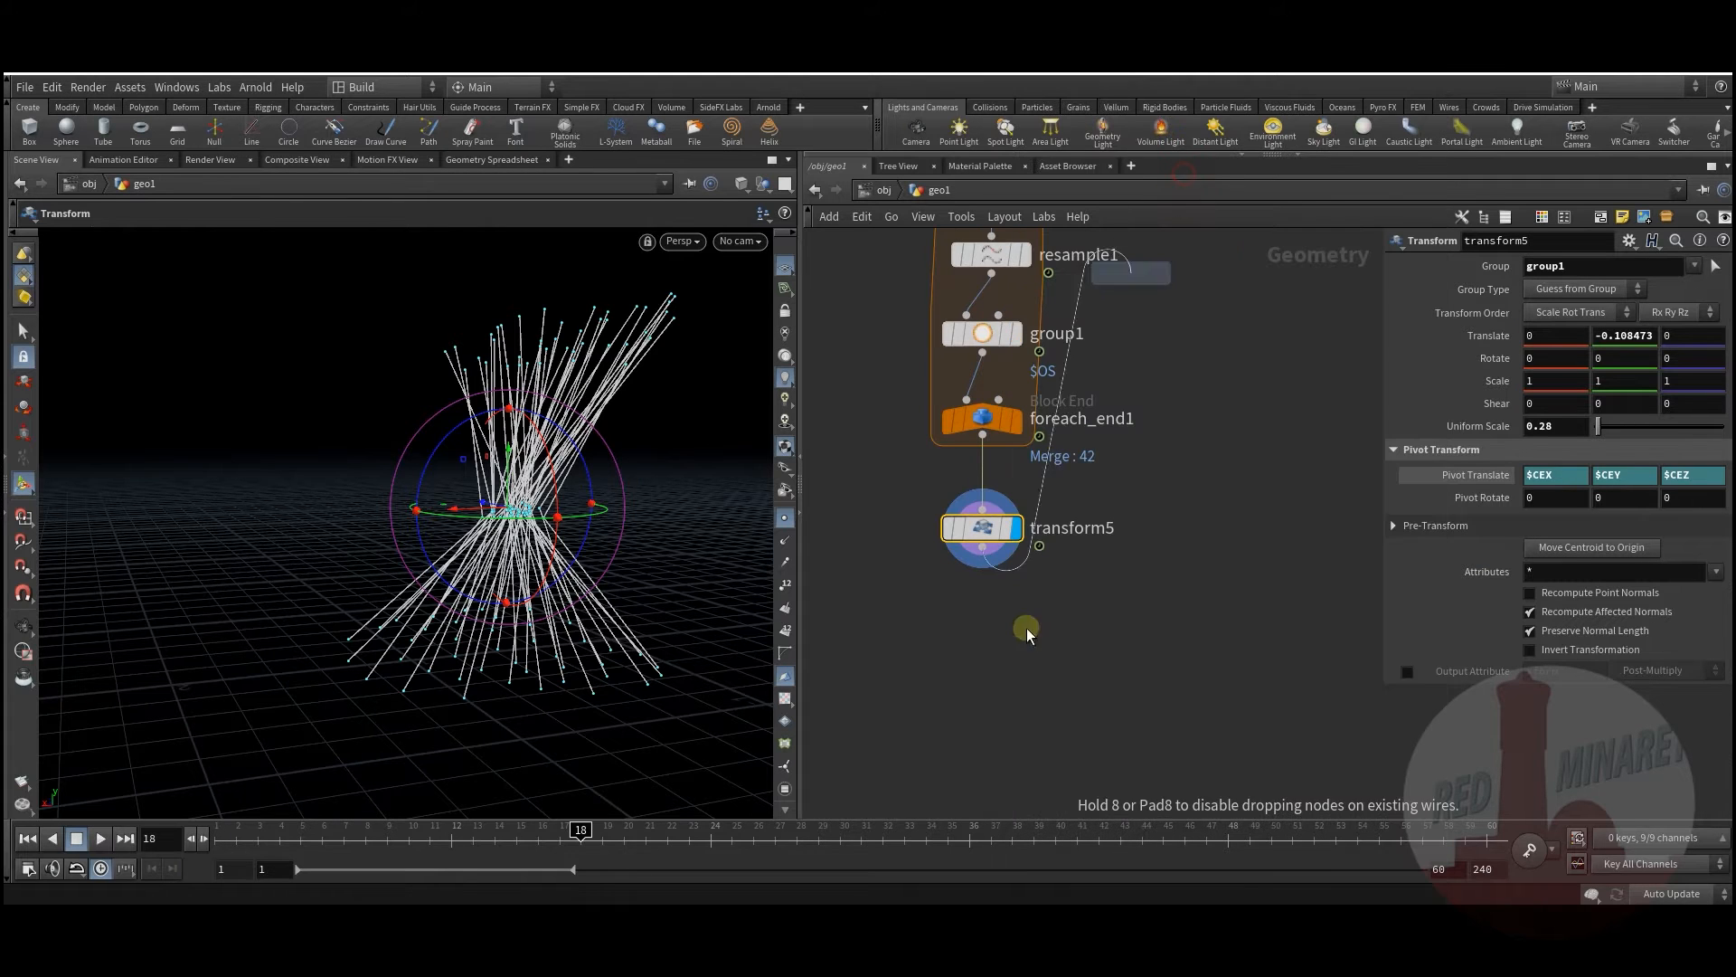
pyautogui.click(1027, 628)
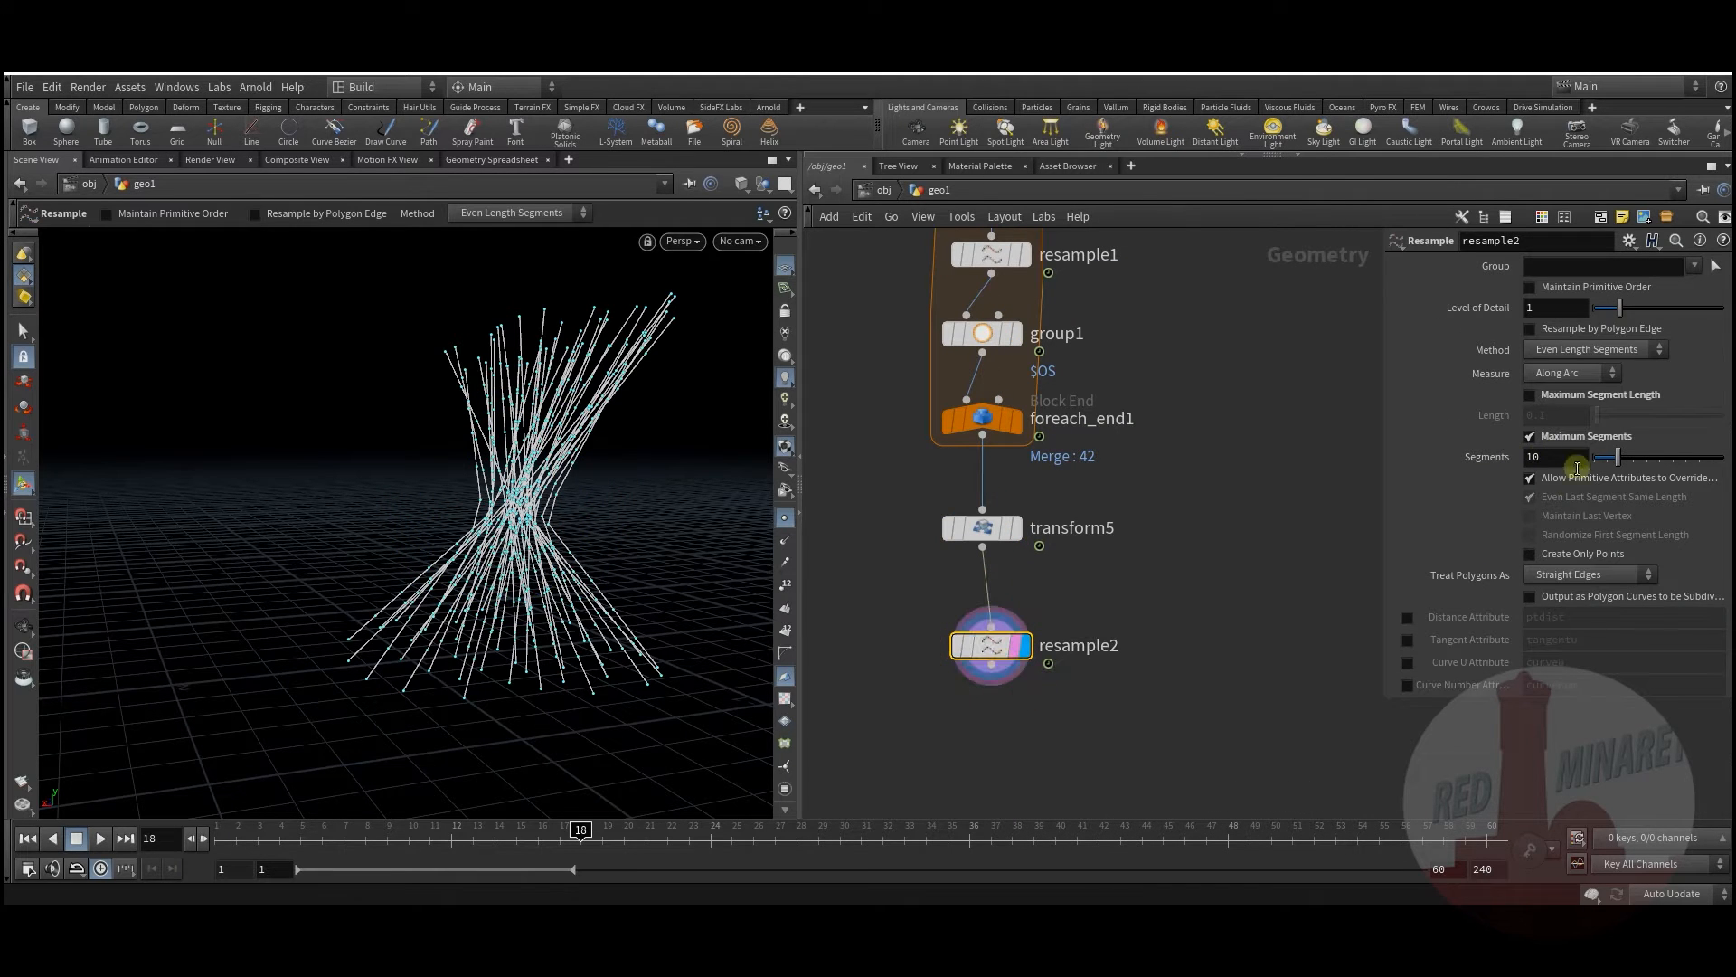
pyautogui.click(1619, 575)
pyautogui.moveTo(1096, 722); pyautogui.dragTo(1113, 624, button='middle')
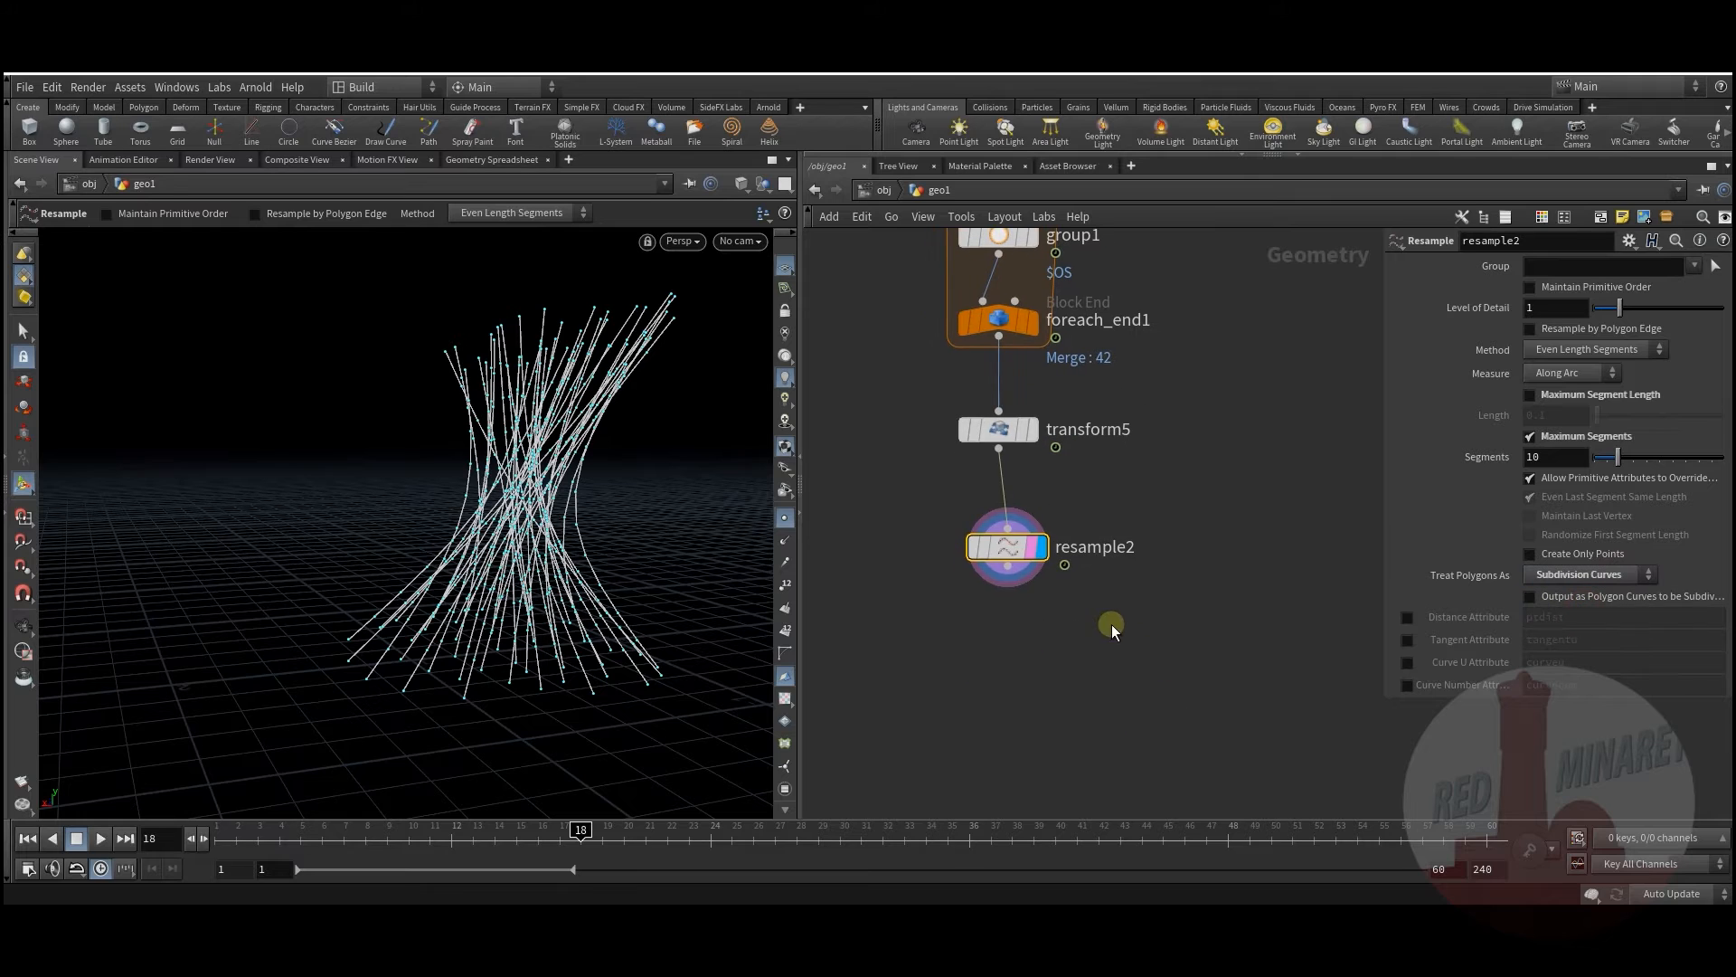
pyautogui.moveTo(1007, 546)
pyautogui.click(1051, 590)
pyautogui.moveTo(1000, 552); pyautogui.dragTo(991, 559)
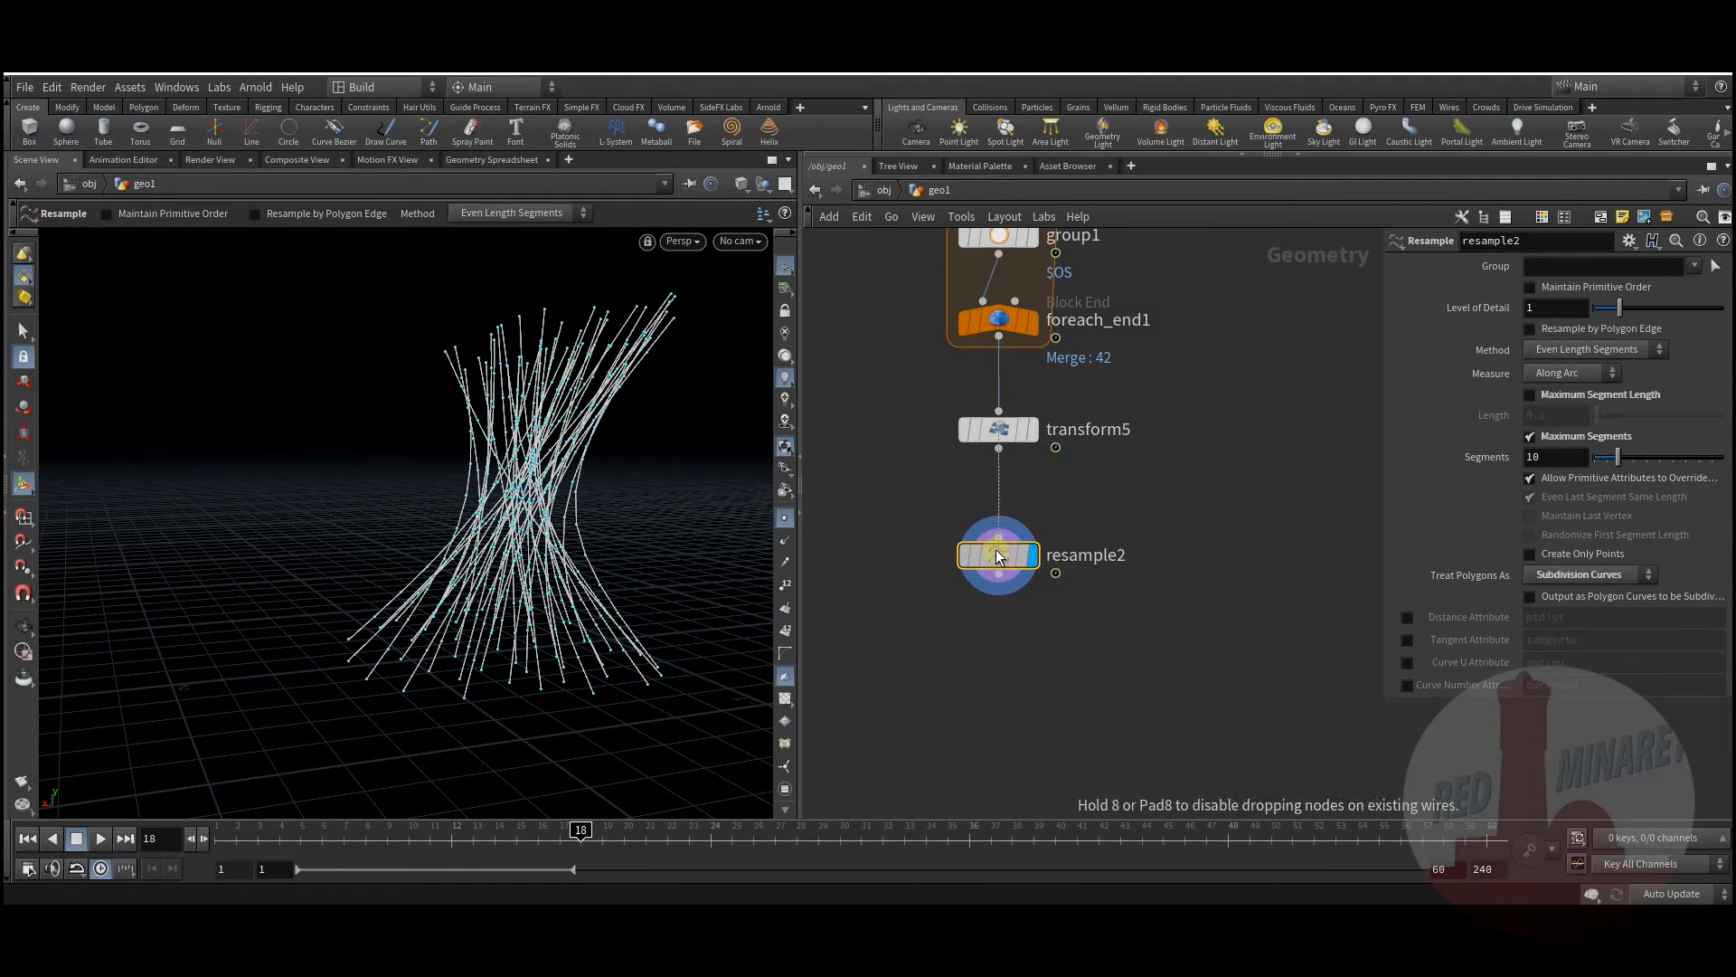
# Step: Raise resample2's segment count to 14 and save the scene as spoon_tut_01.hip
pyautogui.moveTo(1618, 457); pyautogui.dragTo(1629, 457)
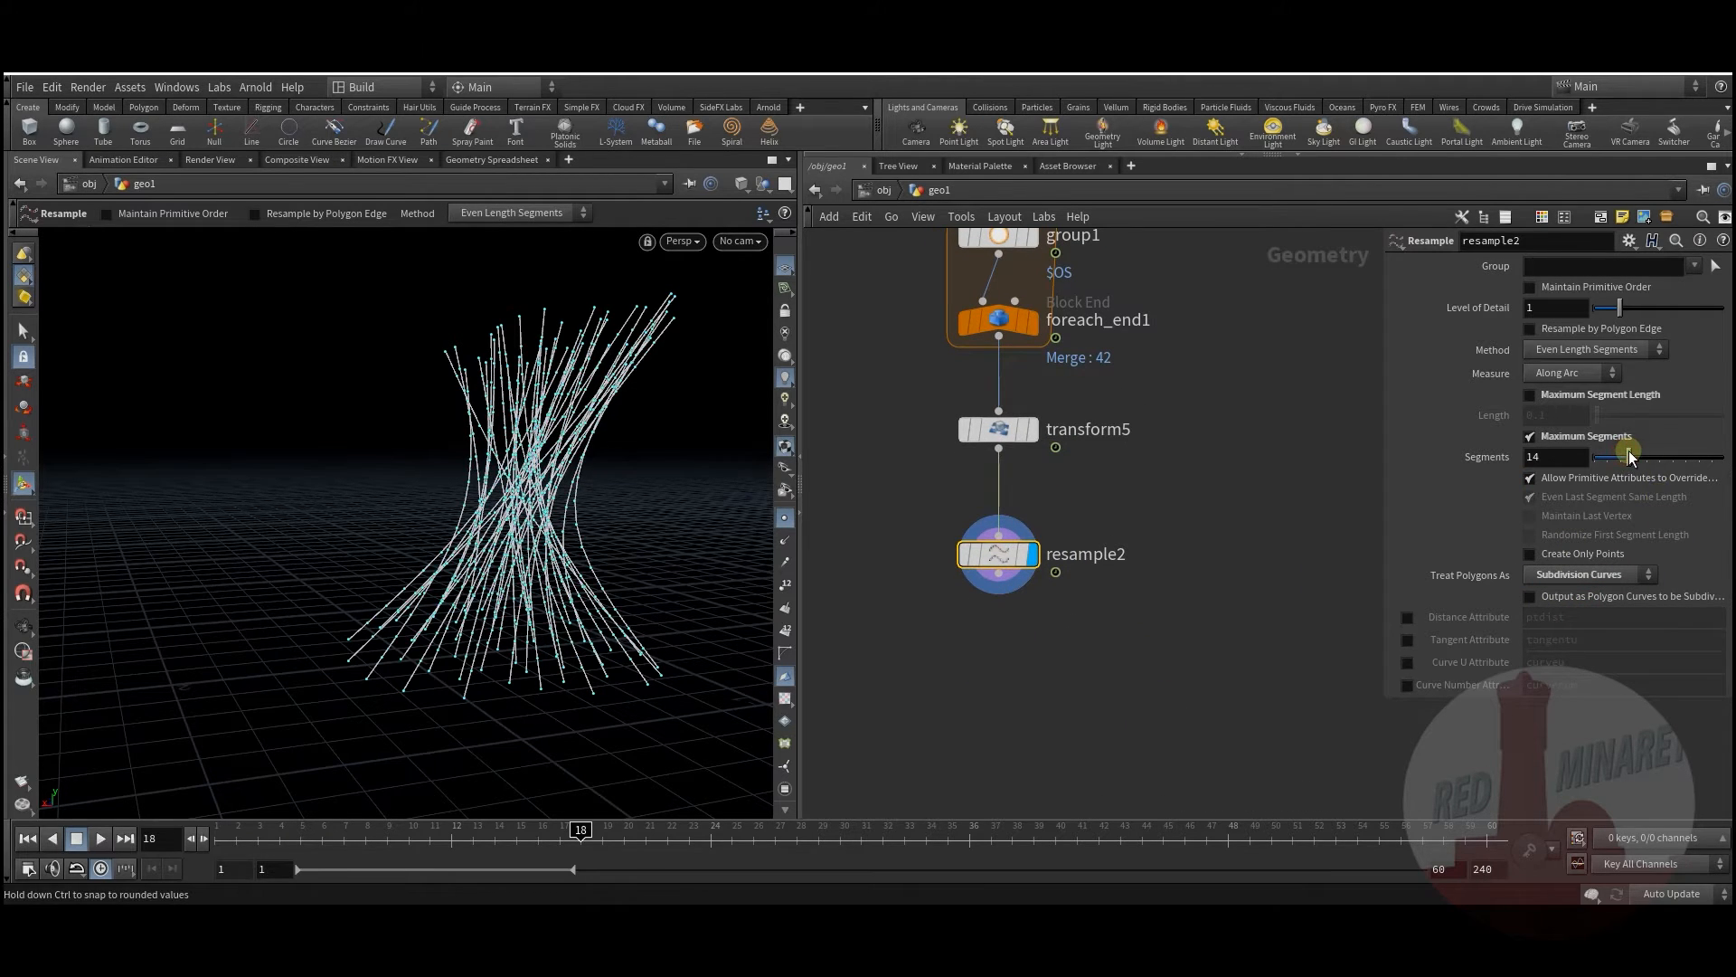
pyautogui.moveTo(1060, 632); pyautogui.dragTo(1064, 587, button='middle')
pyautogui.moveTo(999, 508); pyautogui.dragTo(997, 470)
pyautogui.moveTo(998, 479)
pyautogui.moveTo(1043, 595); pyautogui.dragTo(1037, 713, button='middle')
pyautogui.scroll(-1, 1044, 685)
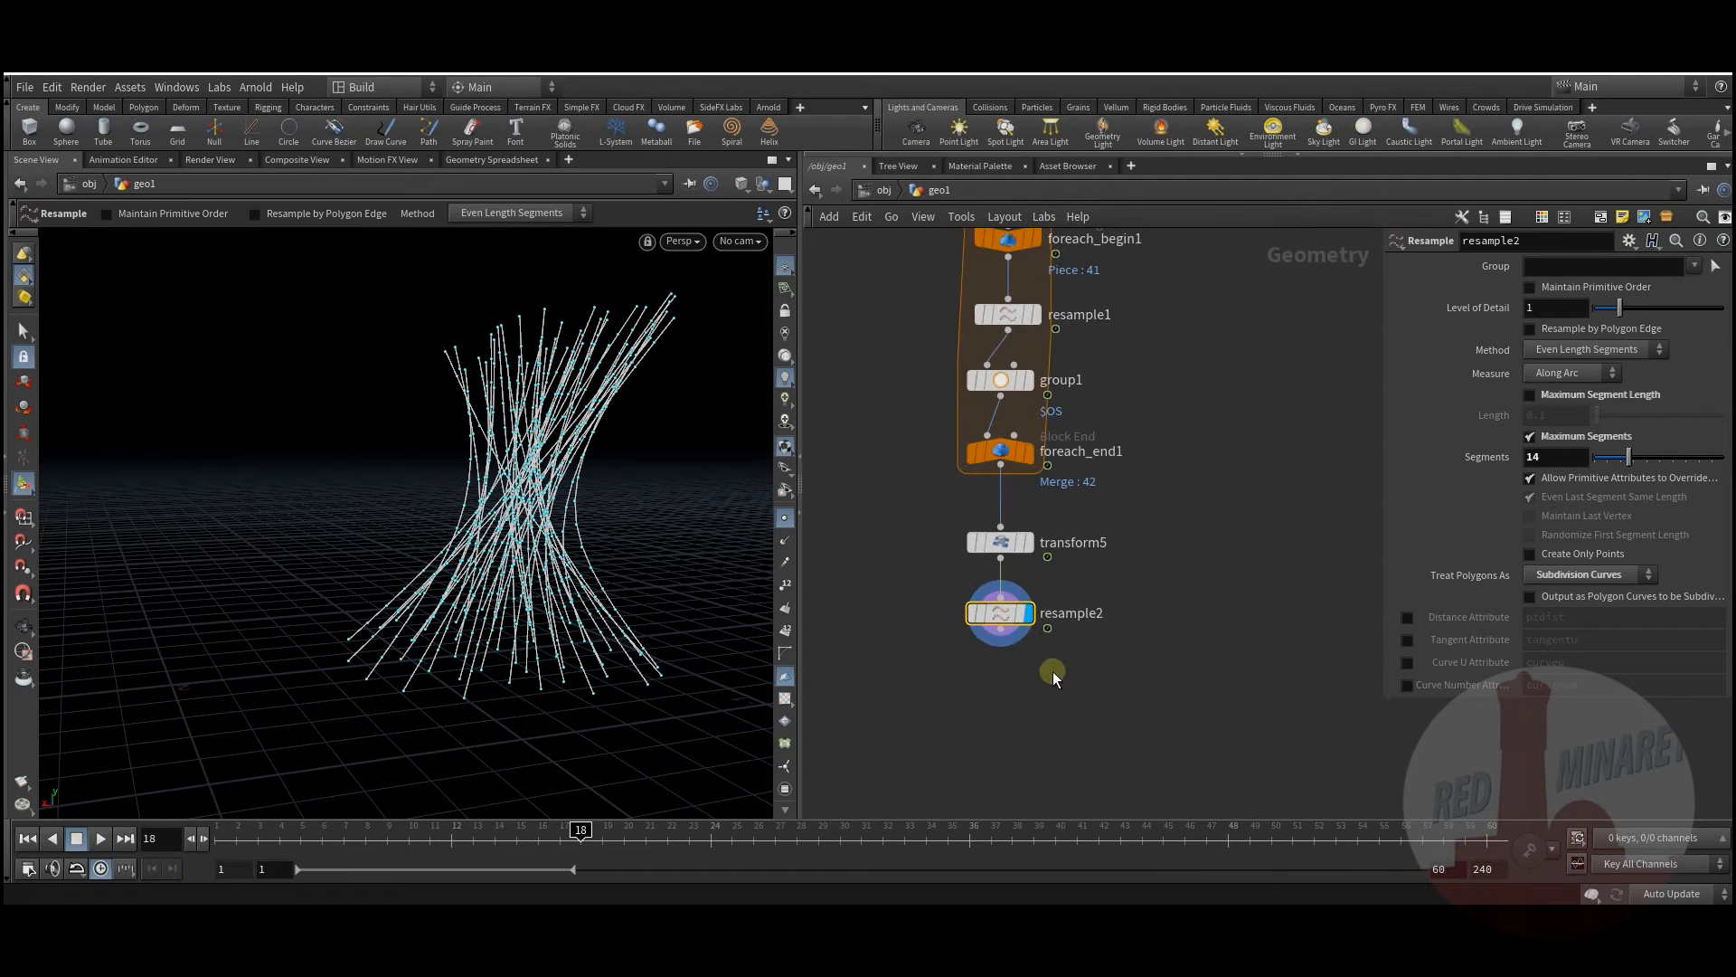
pyautogui.moveTo(442, 850); pyautogui.dragTo(819, 824)
pyautogui.moveTo(969, 713); pyautogui.dragTo(996, 628, button='middle')
pyautogui.hotkey('ctrl', 's')
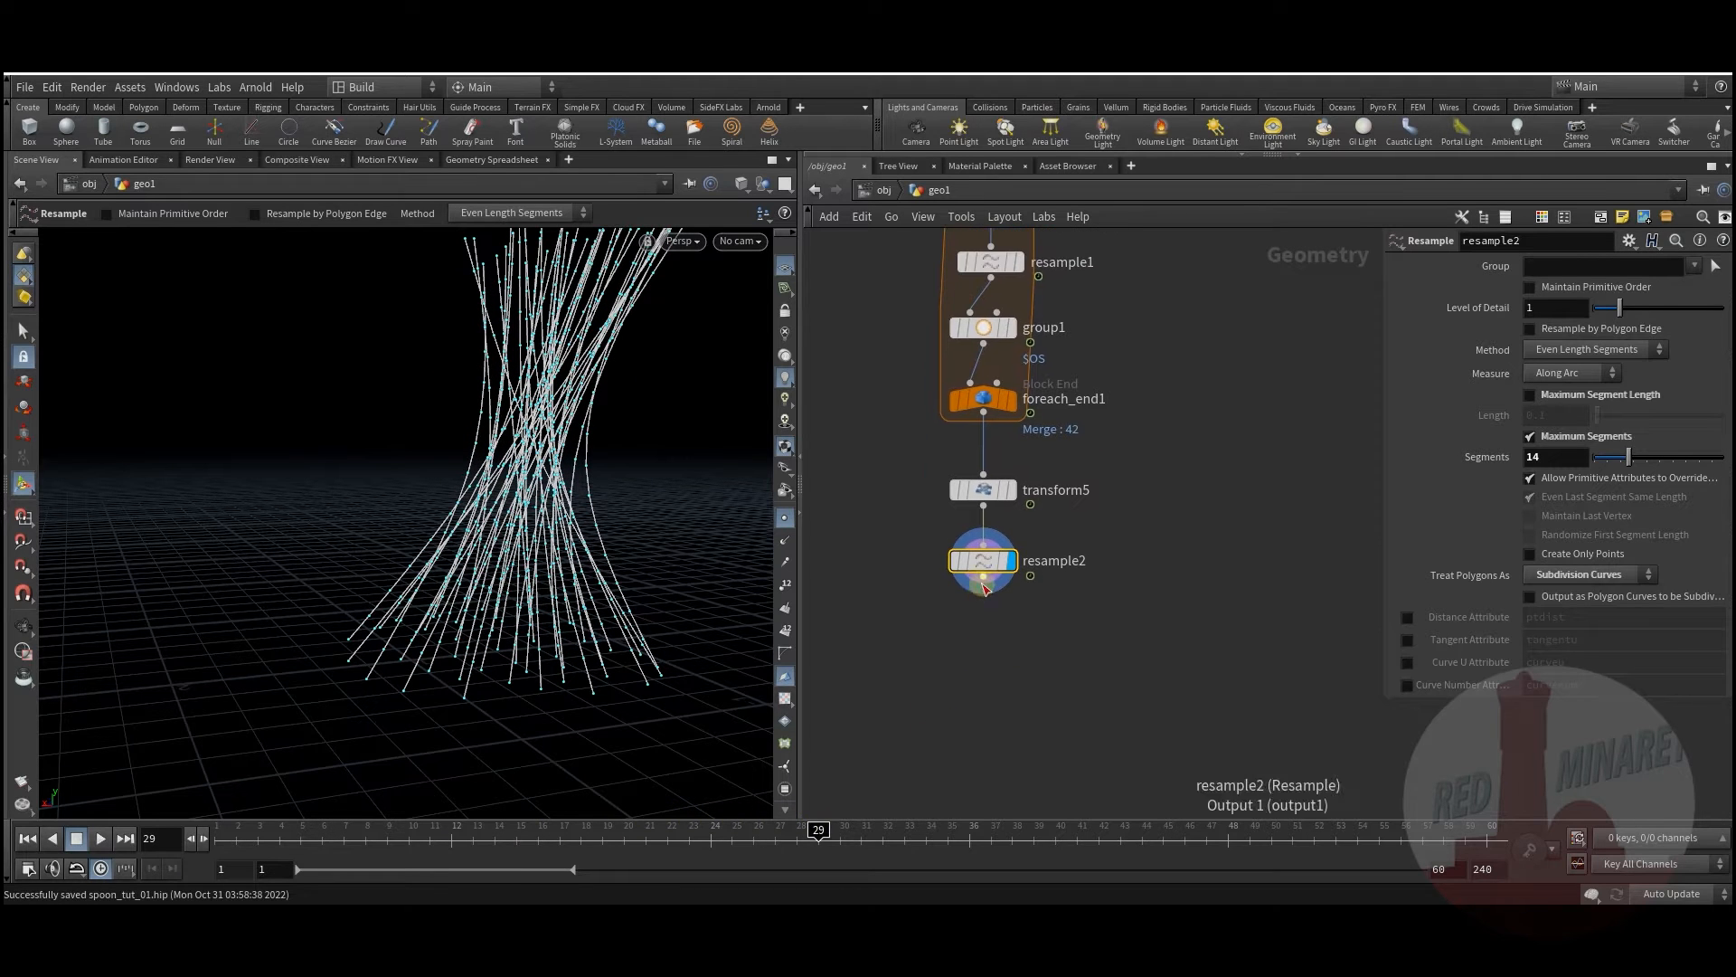
# Step: Add sort1 below resample2 and sort its points by Y
pyautogui.press('Tab')
pyautogui.write('so')
pyautogui.click(1189, 119)
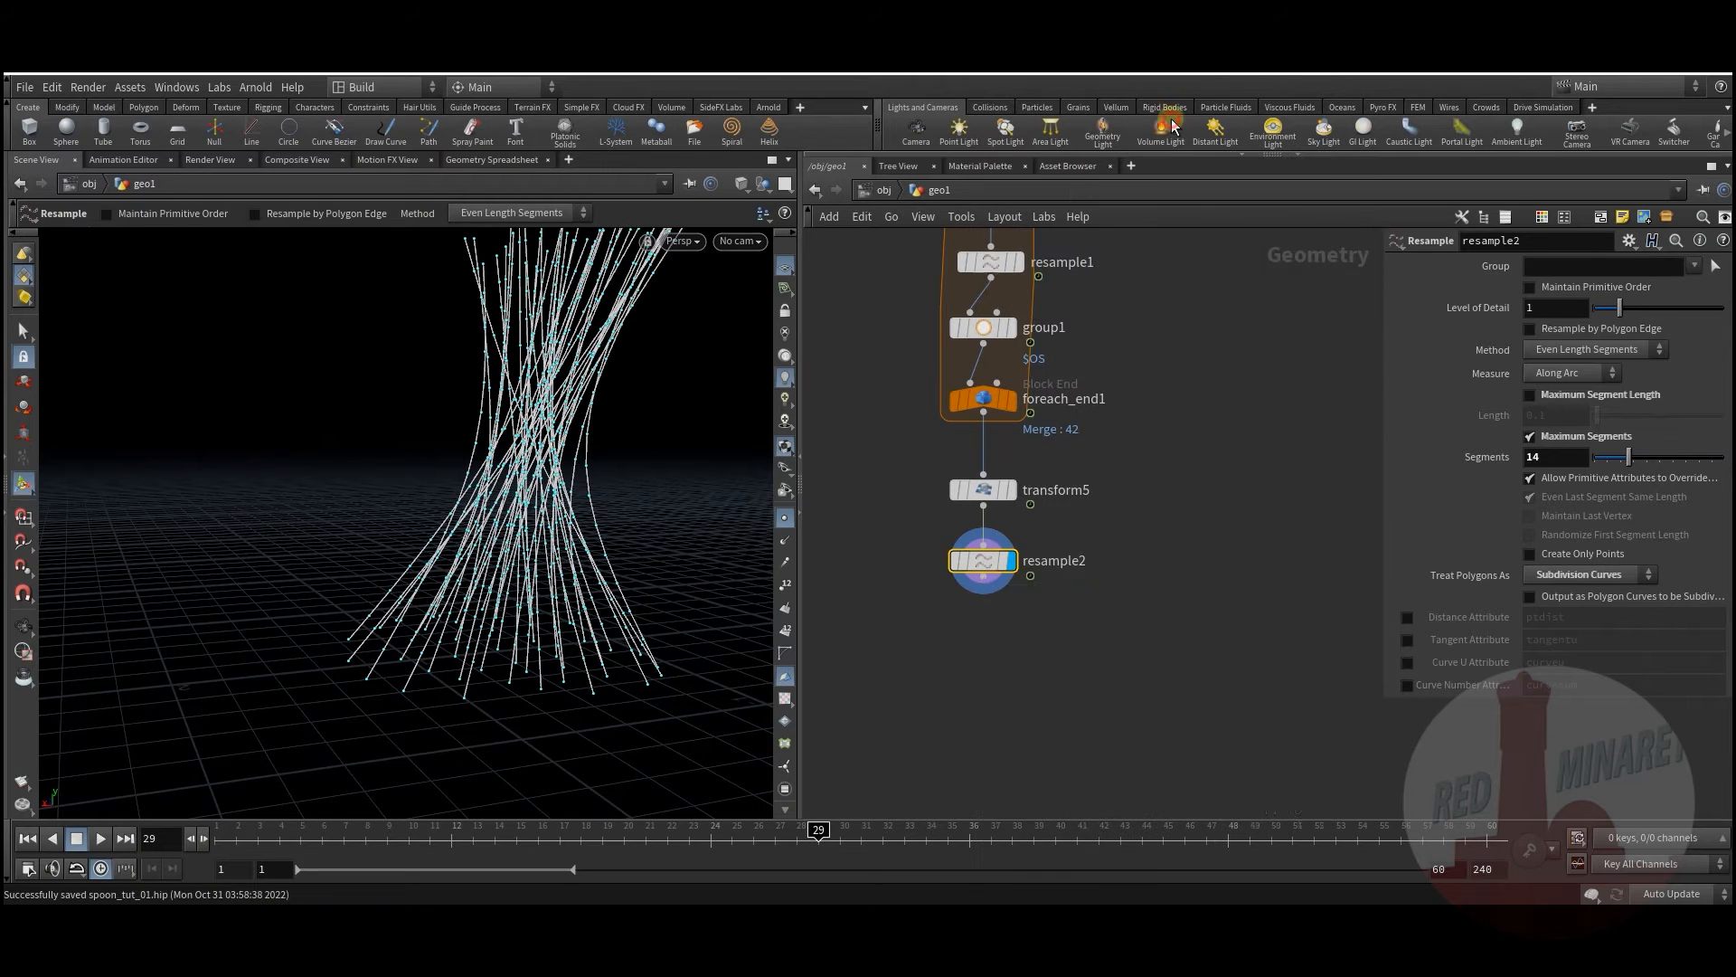
pyautogui.click(977, 629)
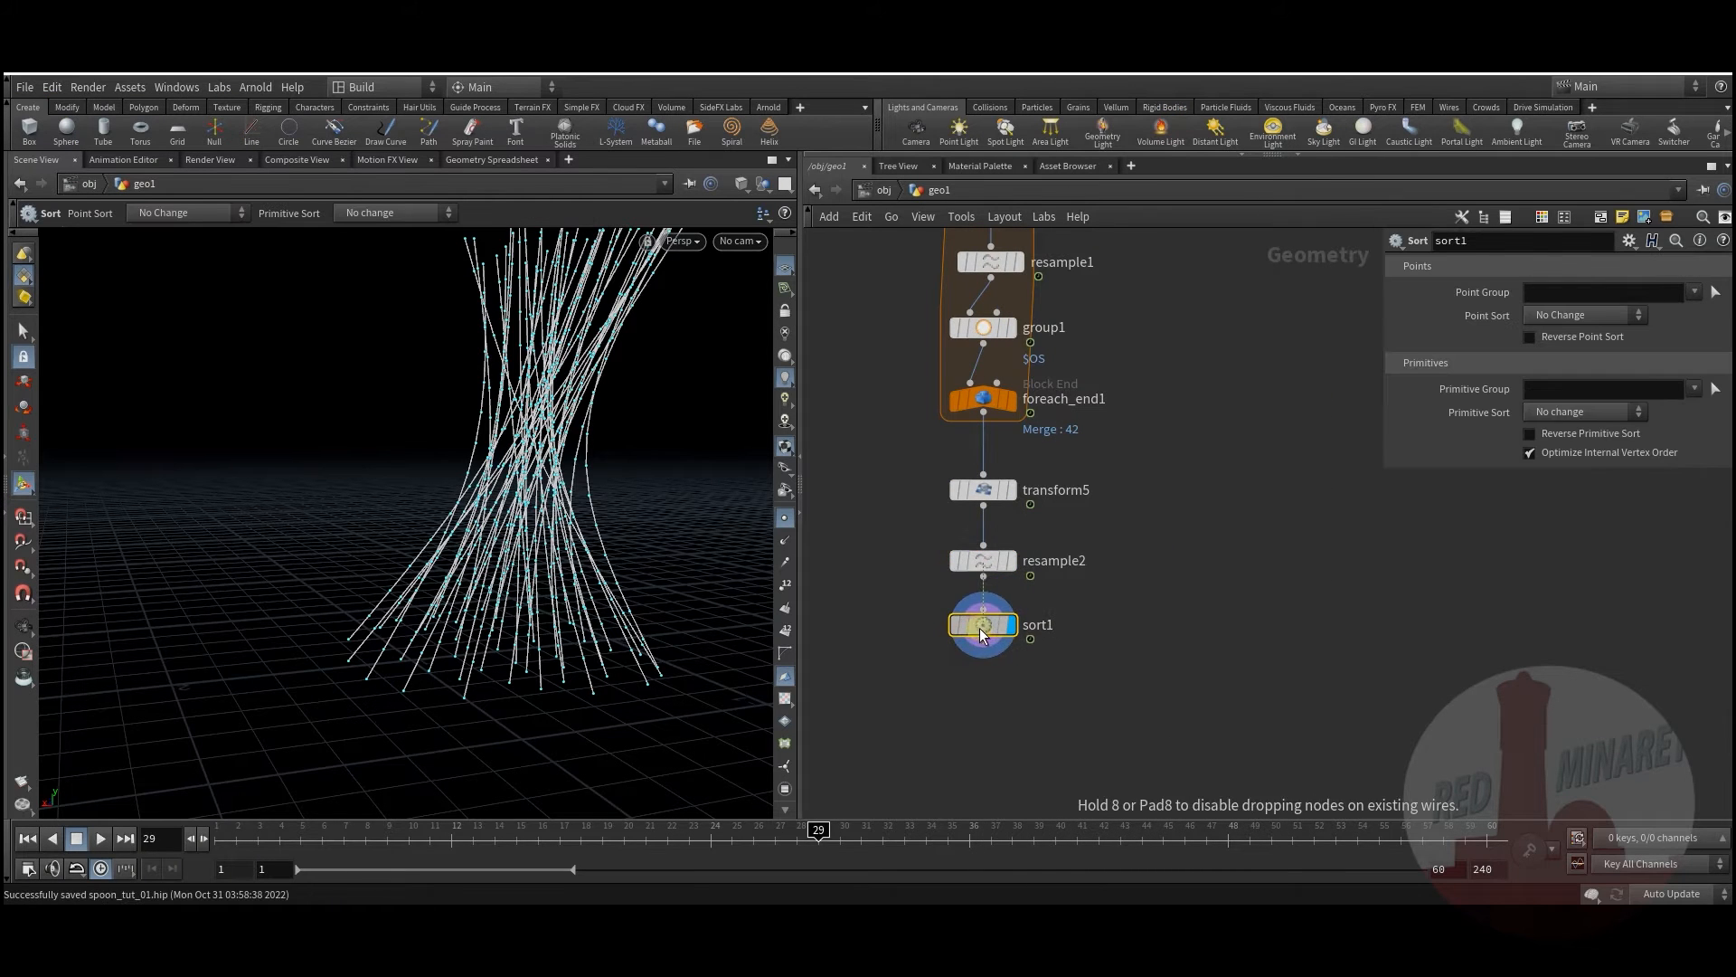
pyautogui.moveTo(1031, 667); pyautogui.dragTo(1008, 580, button='middle')
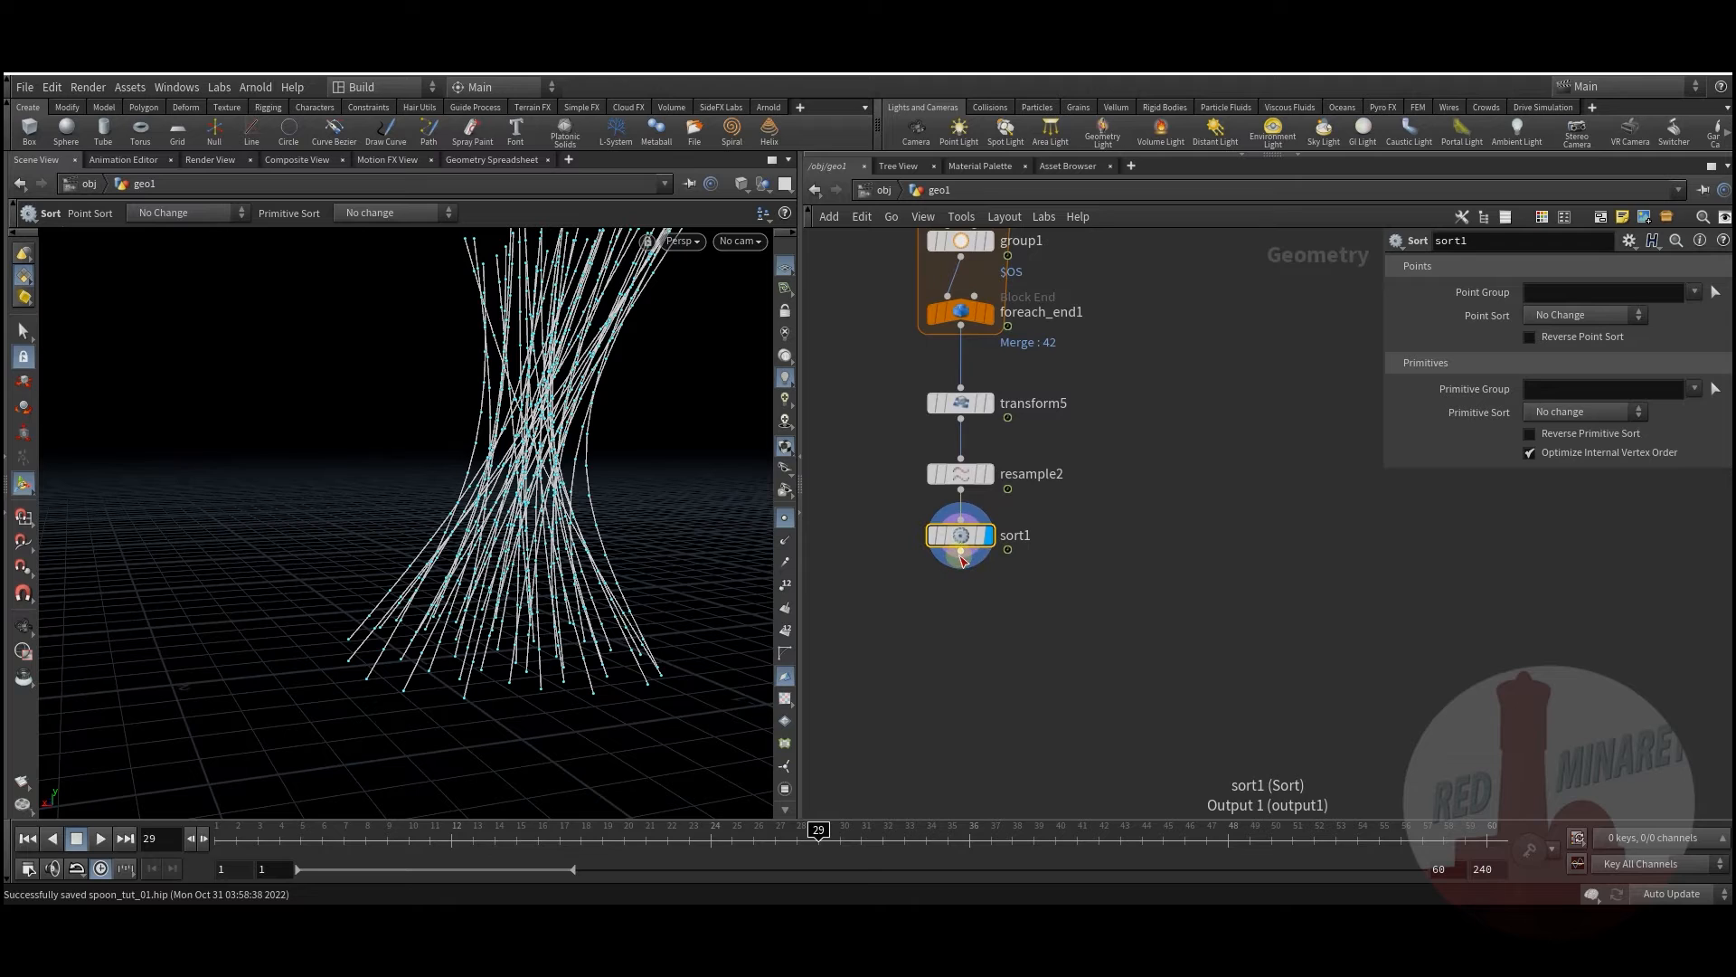
pyautogui.click(1582, 315)
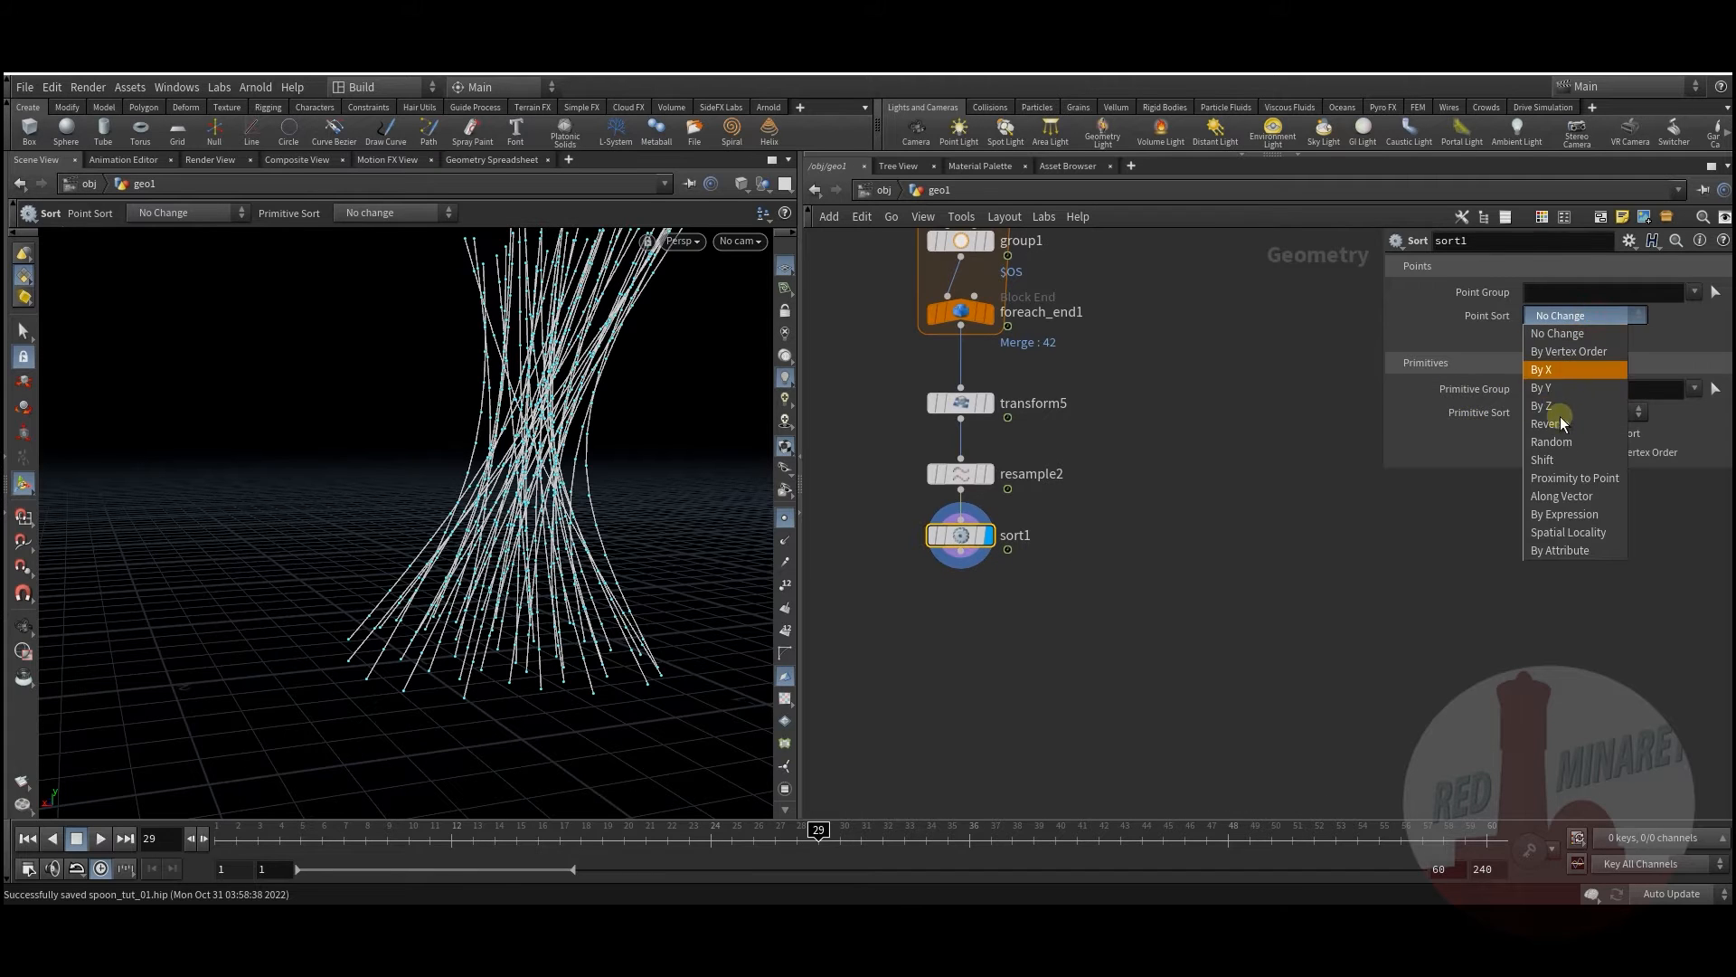
pyautogui.click(1568, 389)
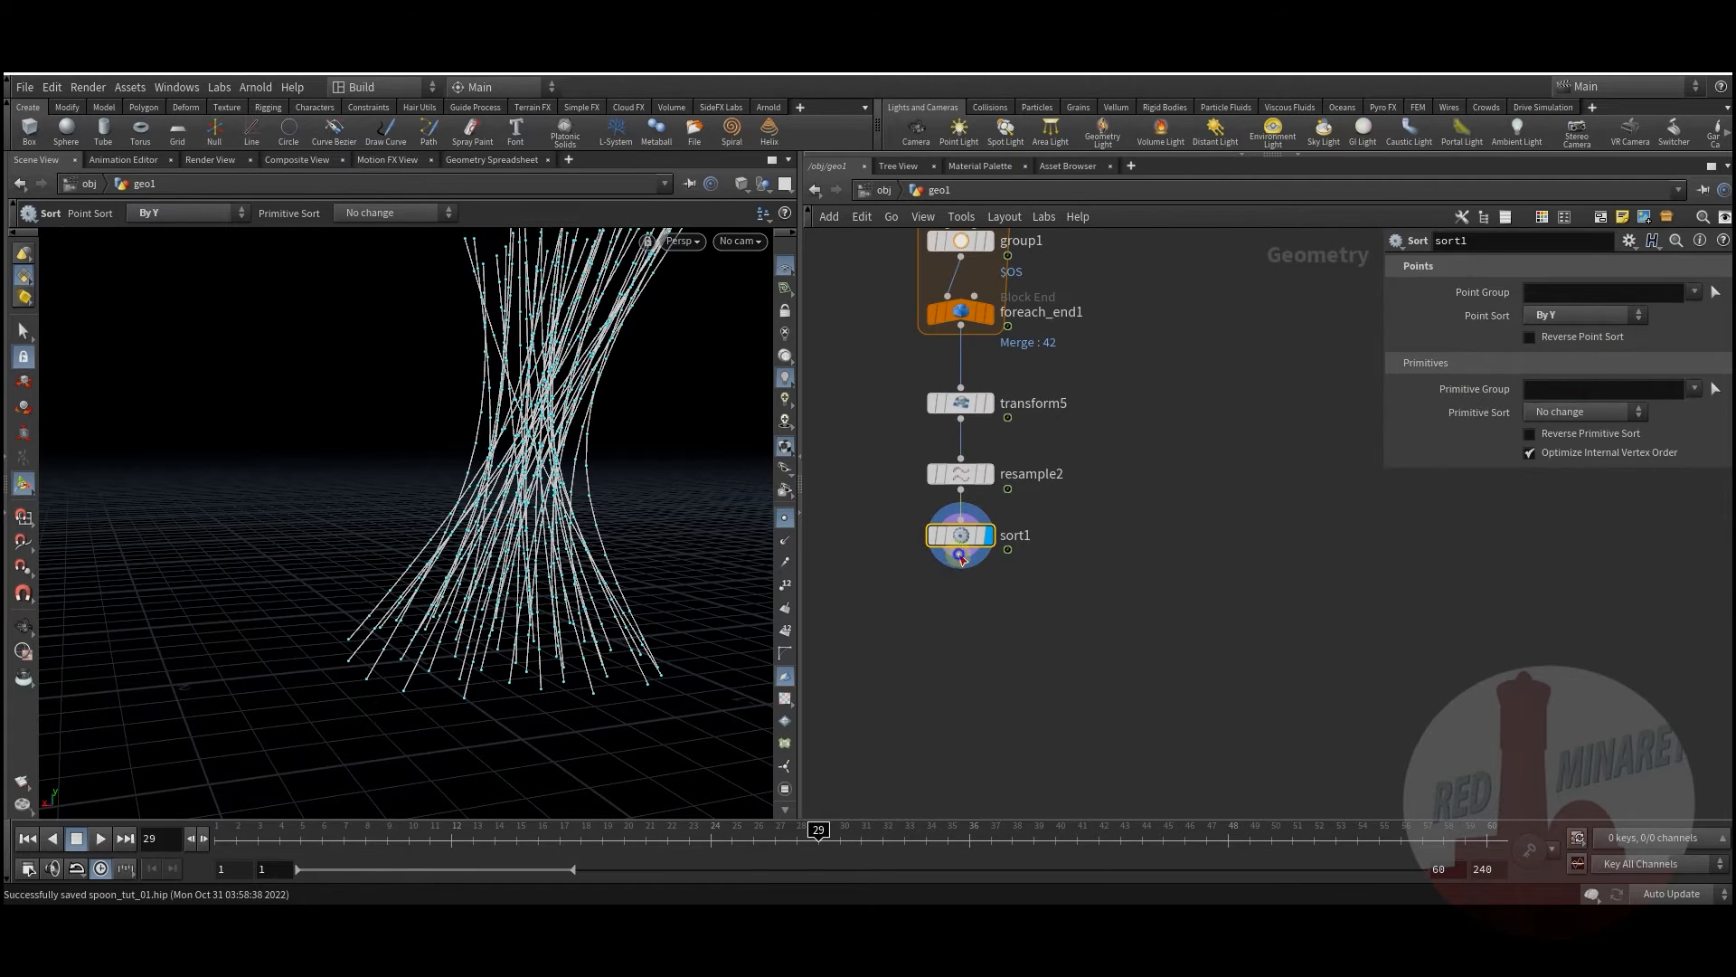
# Step: Add sy_noiseRamp1 below sort1 and lower its Mult to 0.06
pyautogui.press('Tab')
pyautogui.moveTo(997, 231)
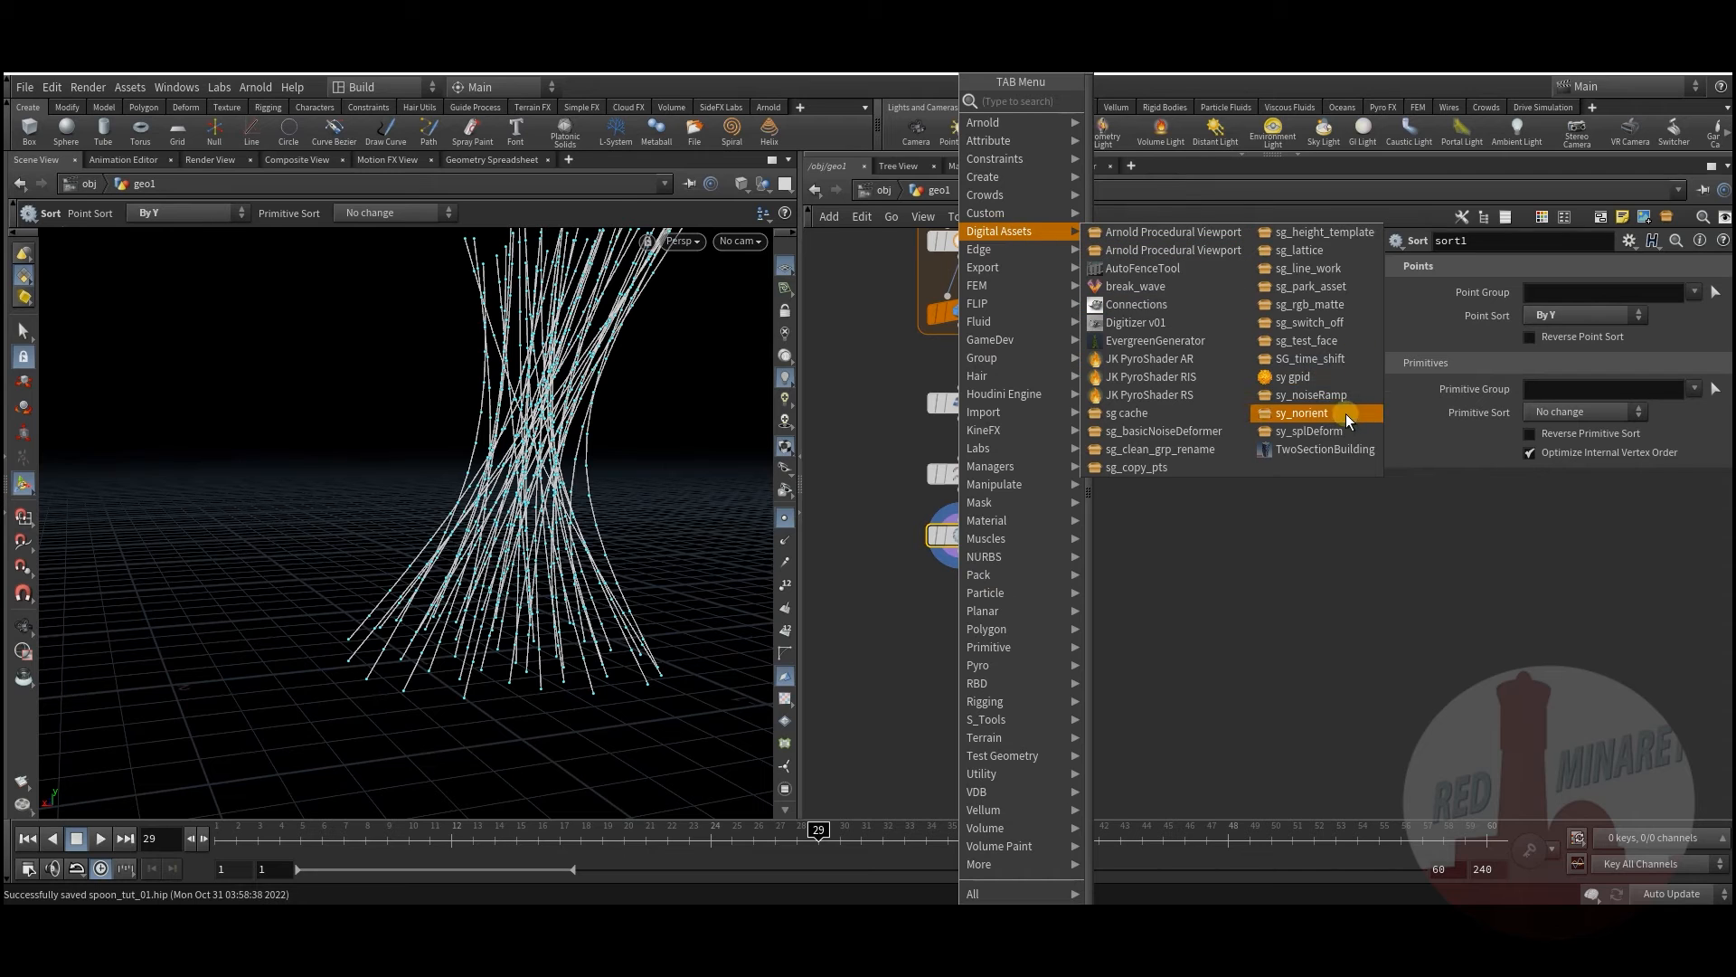
pyautogui.click(1316, 396)
pyautogui.click(1000, 610)
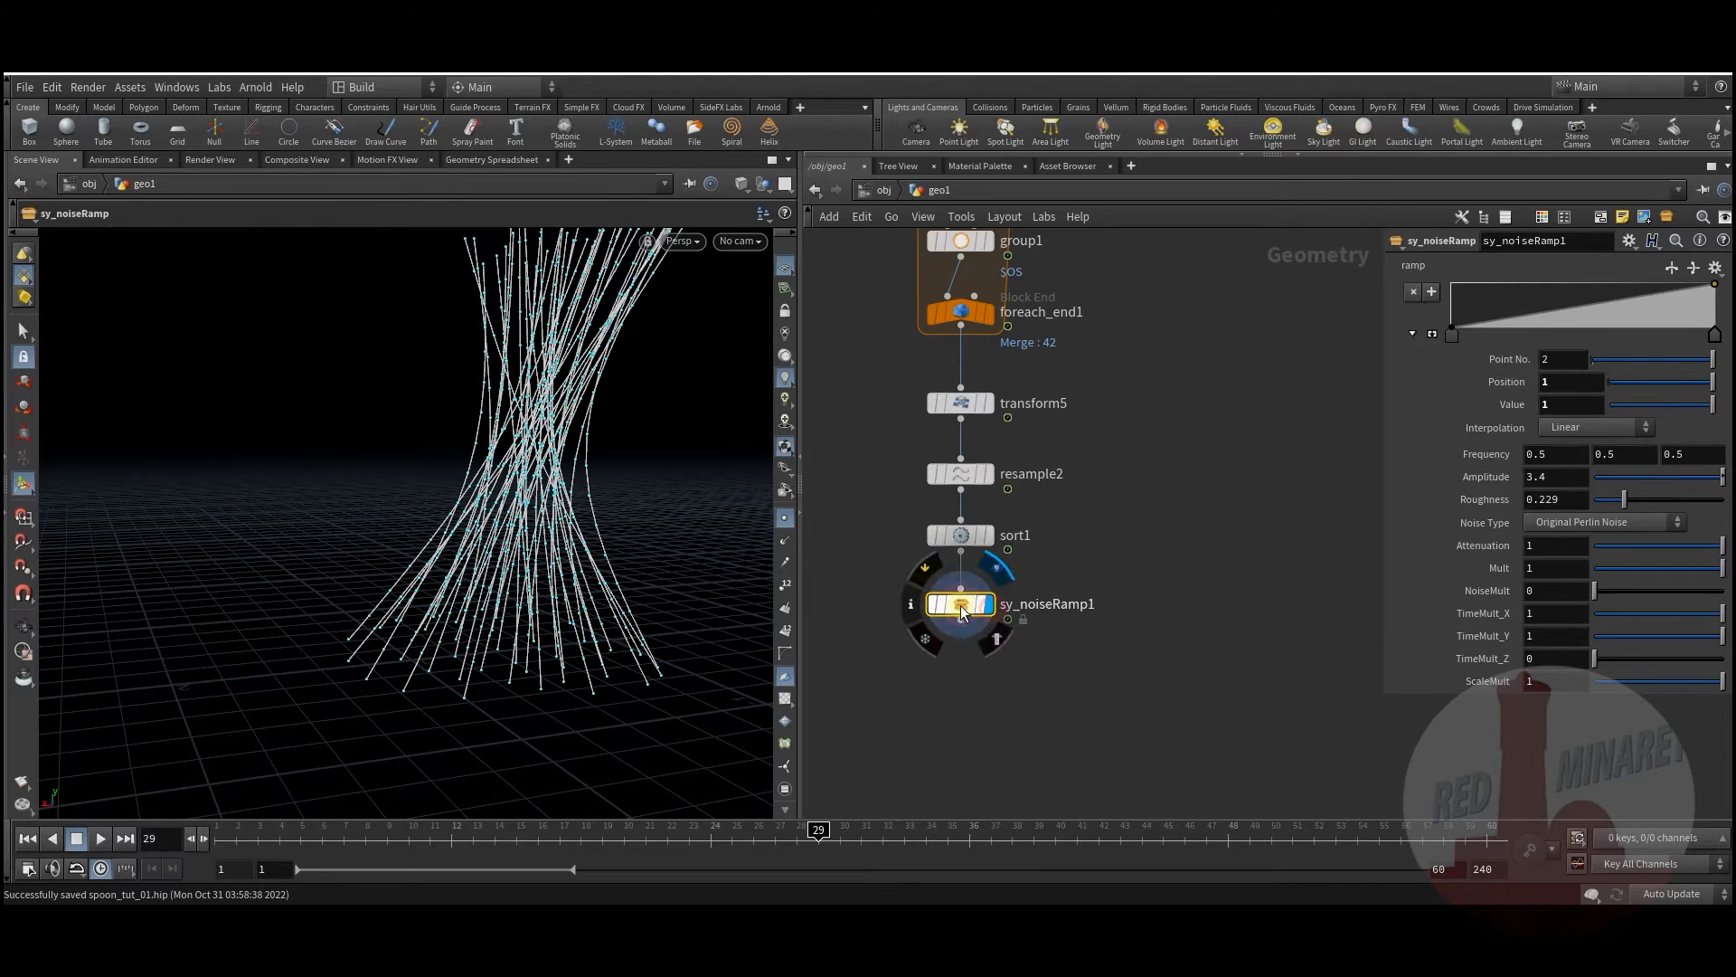
pyautogui.keyDown('alt'); pyautogui.moveTo(674, 597); pyautogui.dragTo(572, 482); pyautogui.keyUp('alt')
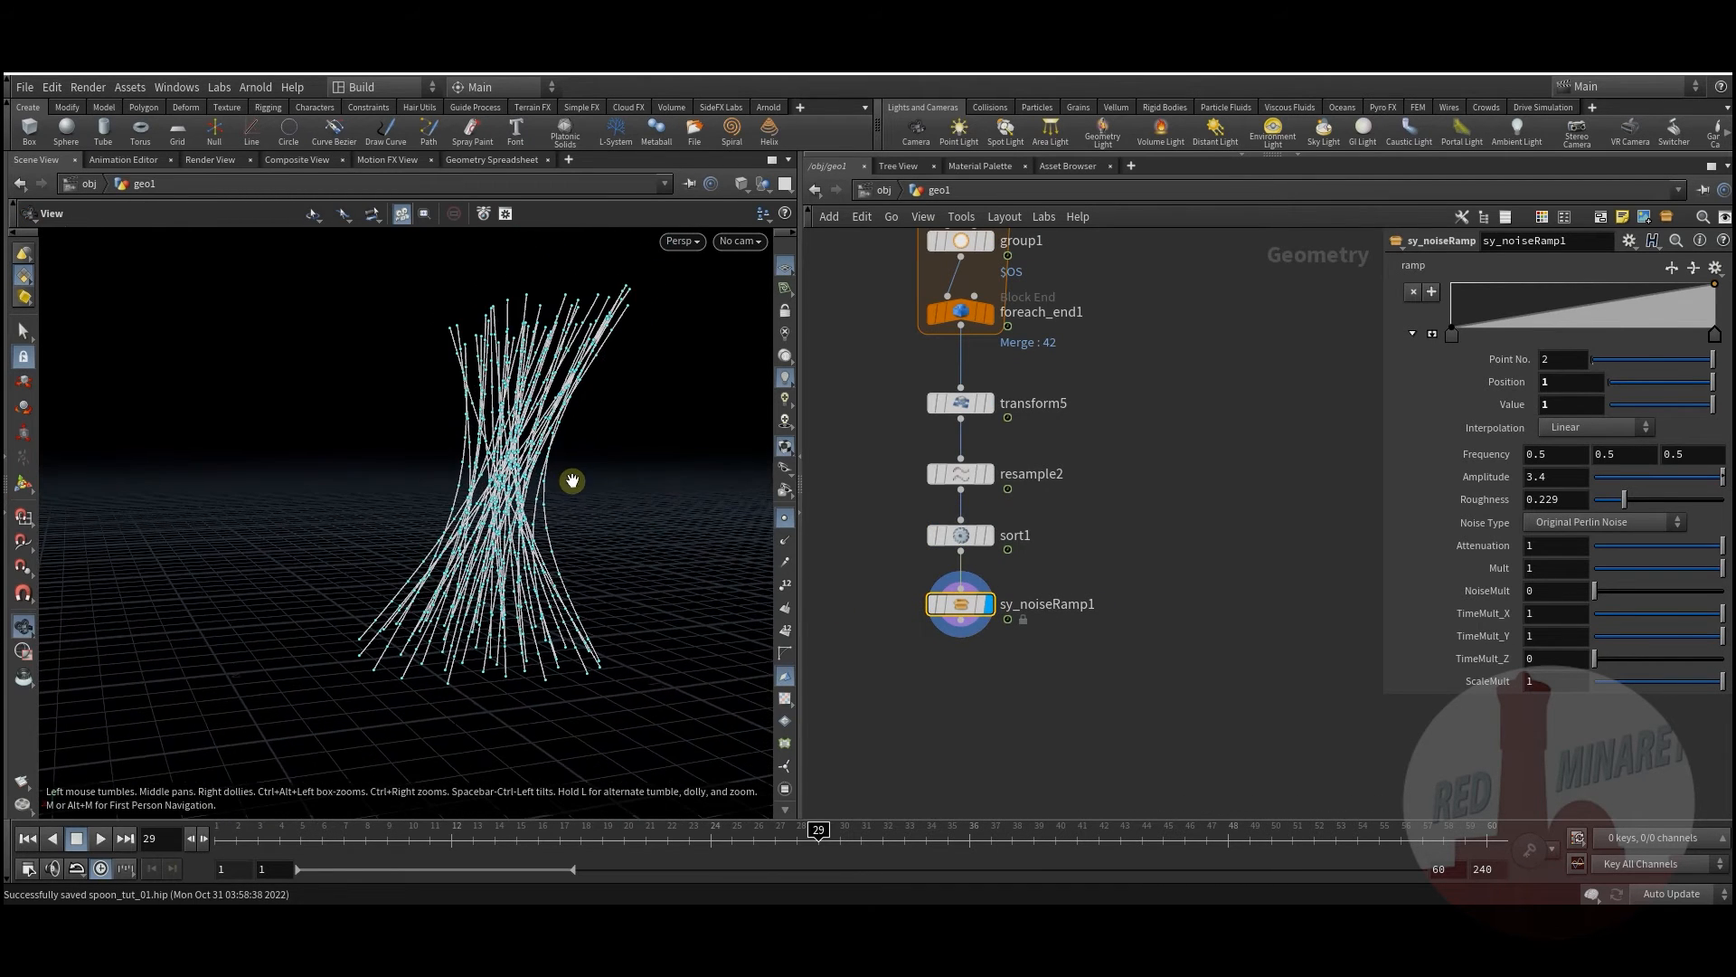
pyautogui.moveTo(1017, 662); pyautogui.dragTo(1002, 648, button='middle')
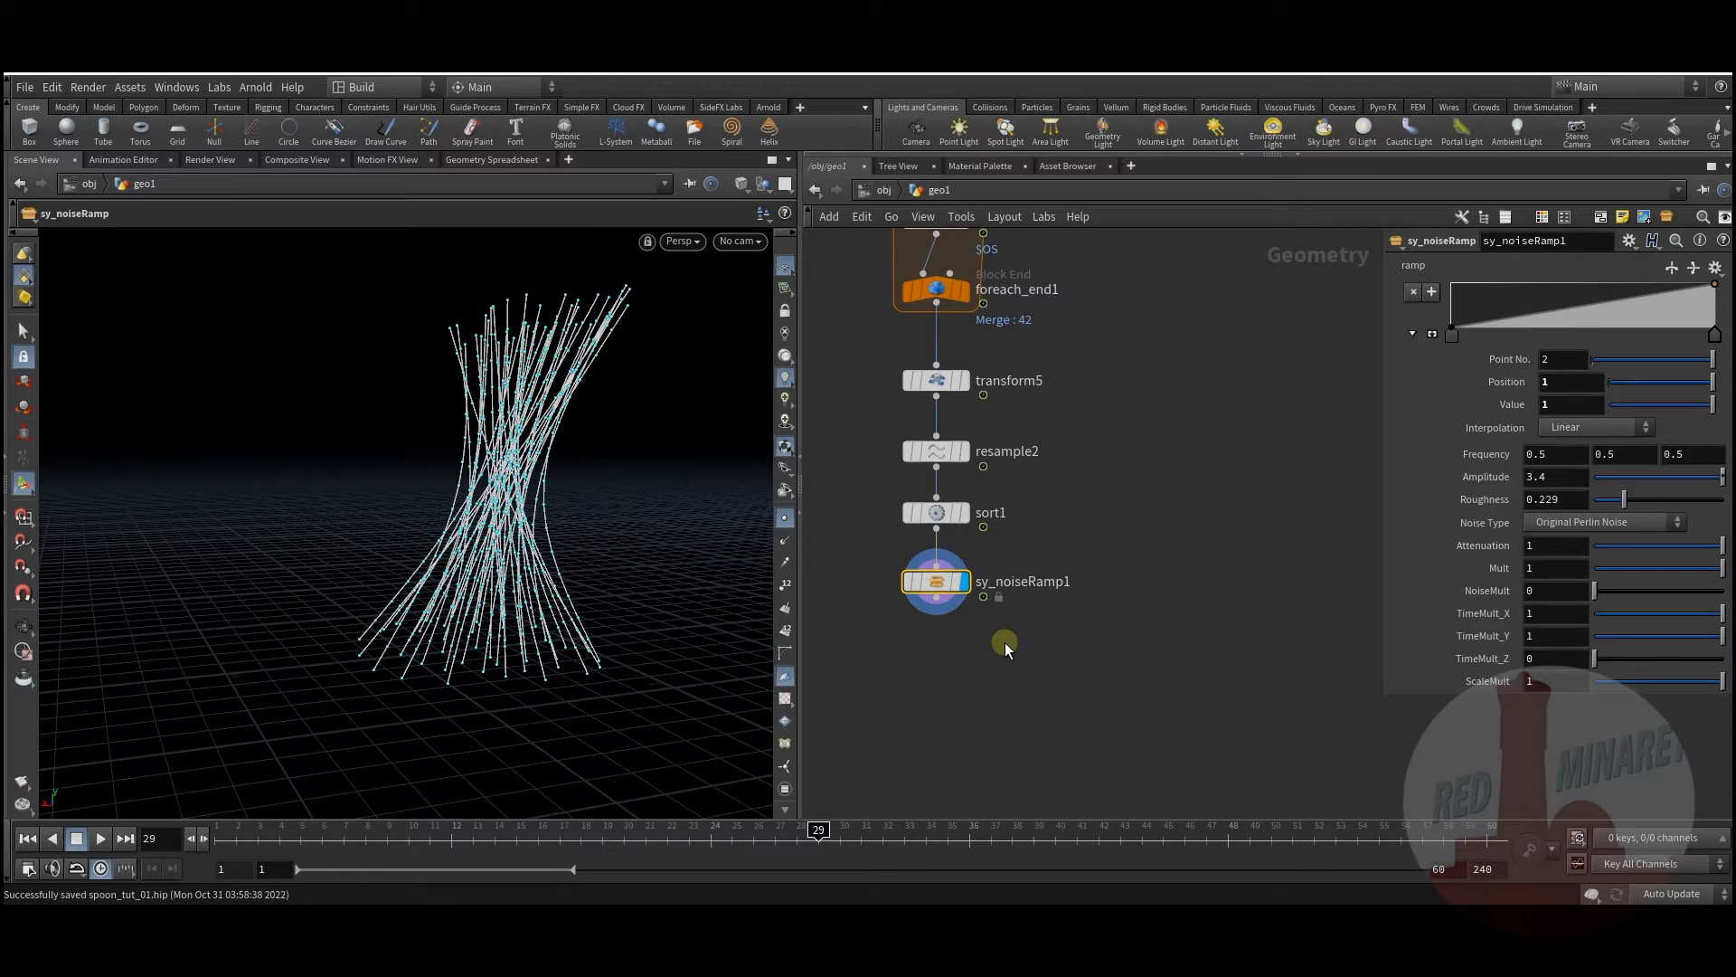
pyautogui.moveTo(943, 598)
pyautogui.moveTo(1623, 568); pyautogui.dragTo(1662, 568)
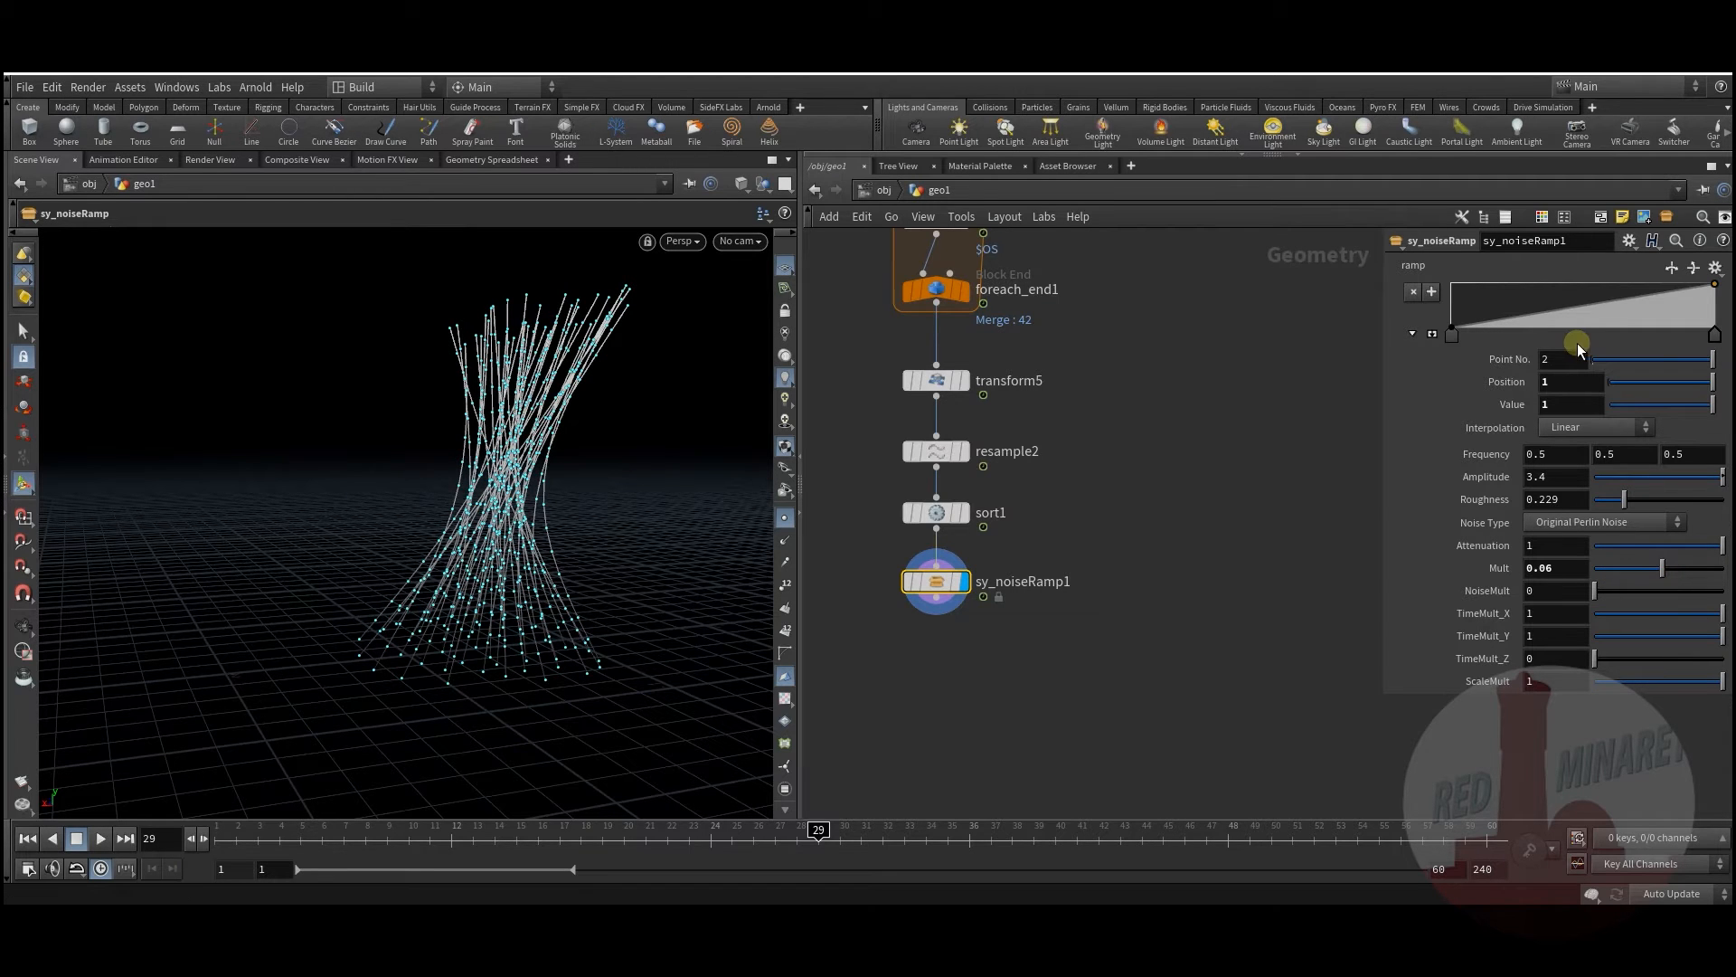
# Step: Shape the noise ramp with a middle point at 1 and the end point at 0, hiding viewport points
pyautogui.moveTo(1577, 303); pyautogui.dragTo(1577, 284)
pyautogui.moveTo(1714, 287); pyautogui.dragTo(1721, 344)
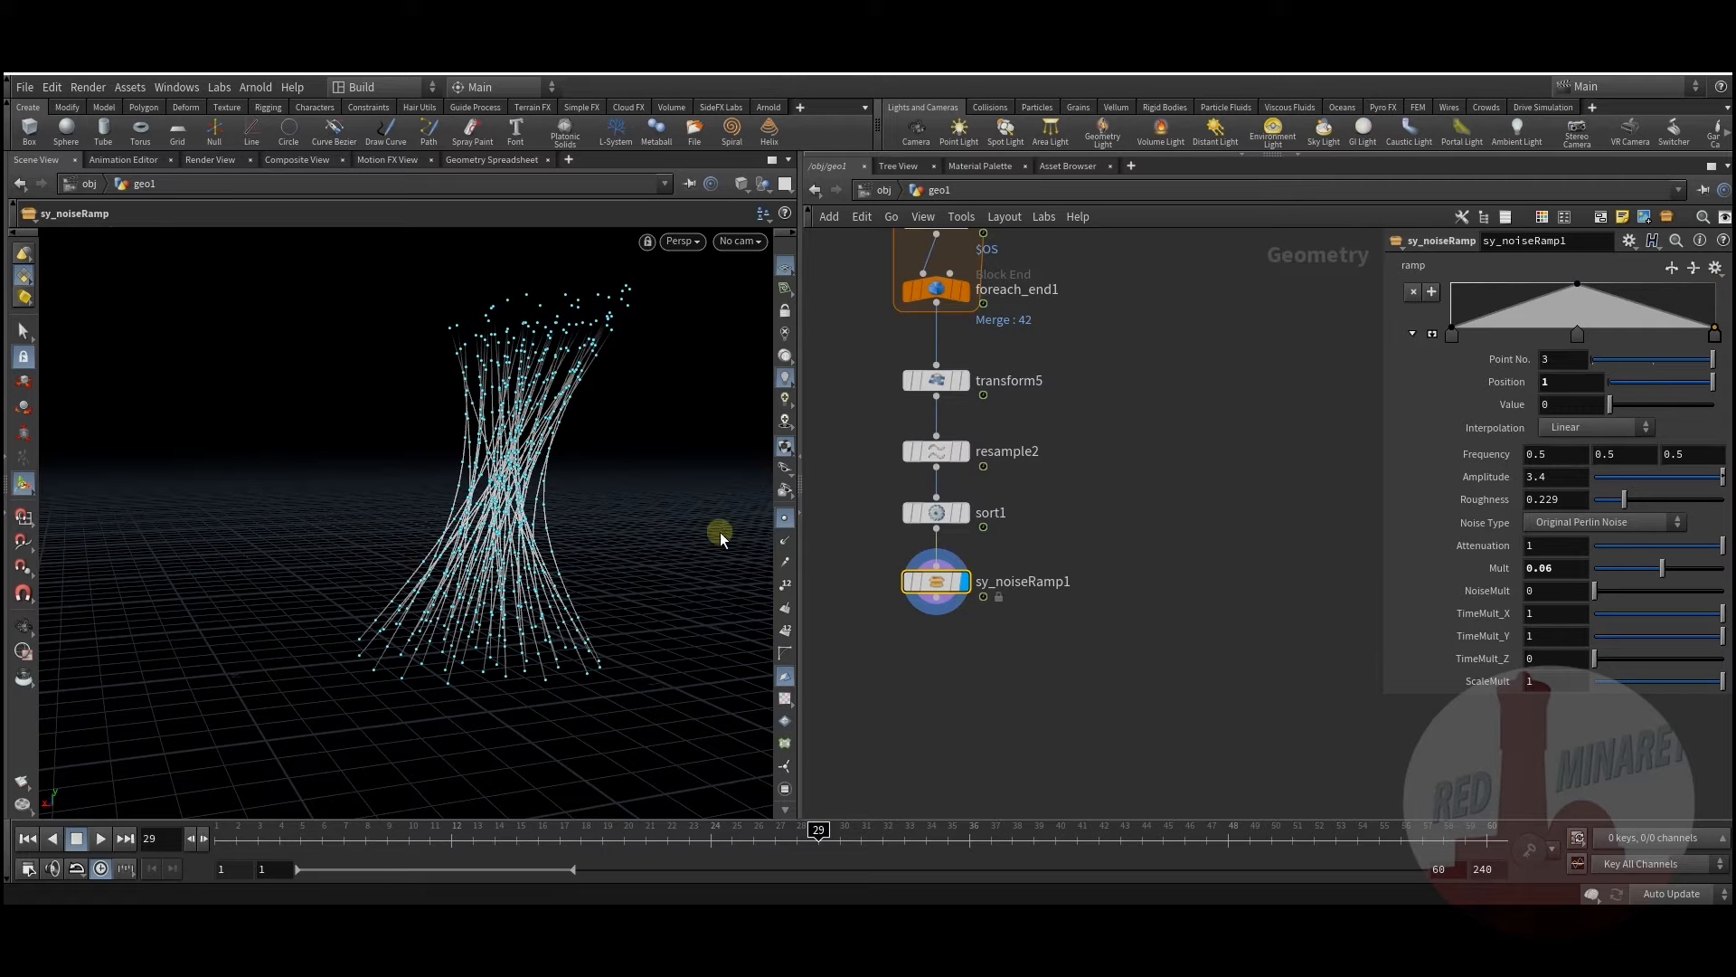
pyautogui.click(781, 518)
pyautogui.keyDown('alt'); pyautogui.moveTo(434, 551); pyautogui.dragTo(512, 604); pyautogui.keyUp('alt')
pyautogui.moveTo(922, 626); pyautogui.dragTo(1146, 601, button='middle')
pyautogui.press('Tab')
# Step: Add point VOP attribvop1, wire sort1 into it, and display it
pyautogui.write('vop')
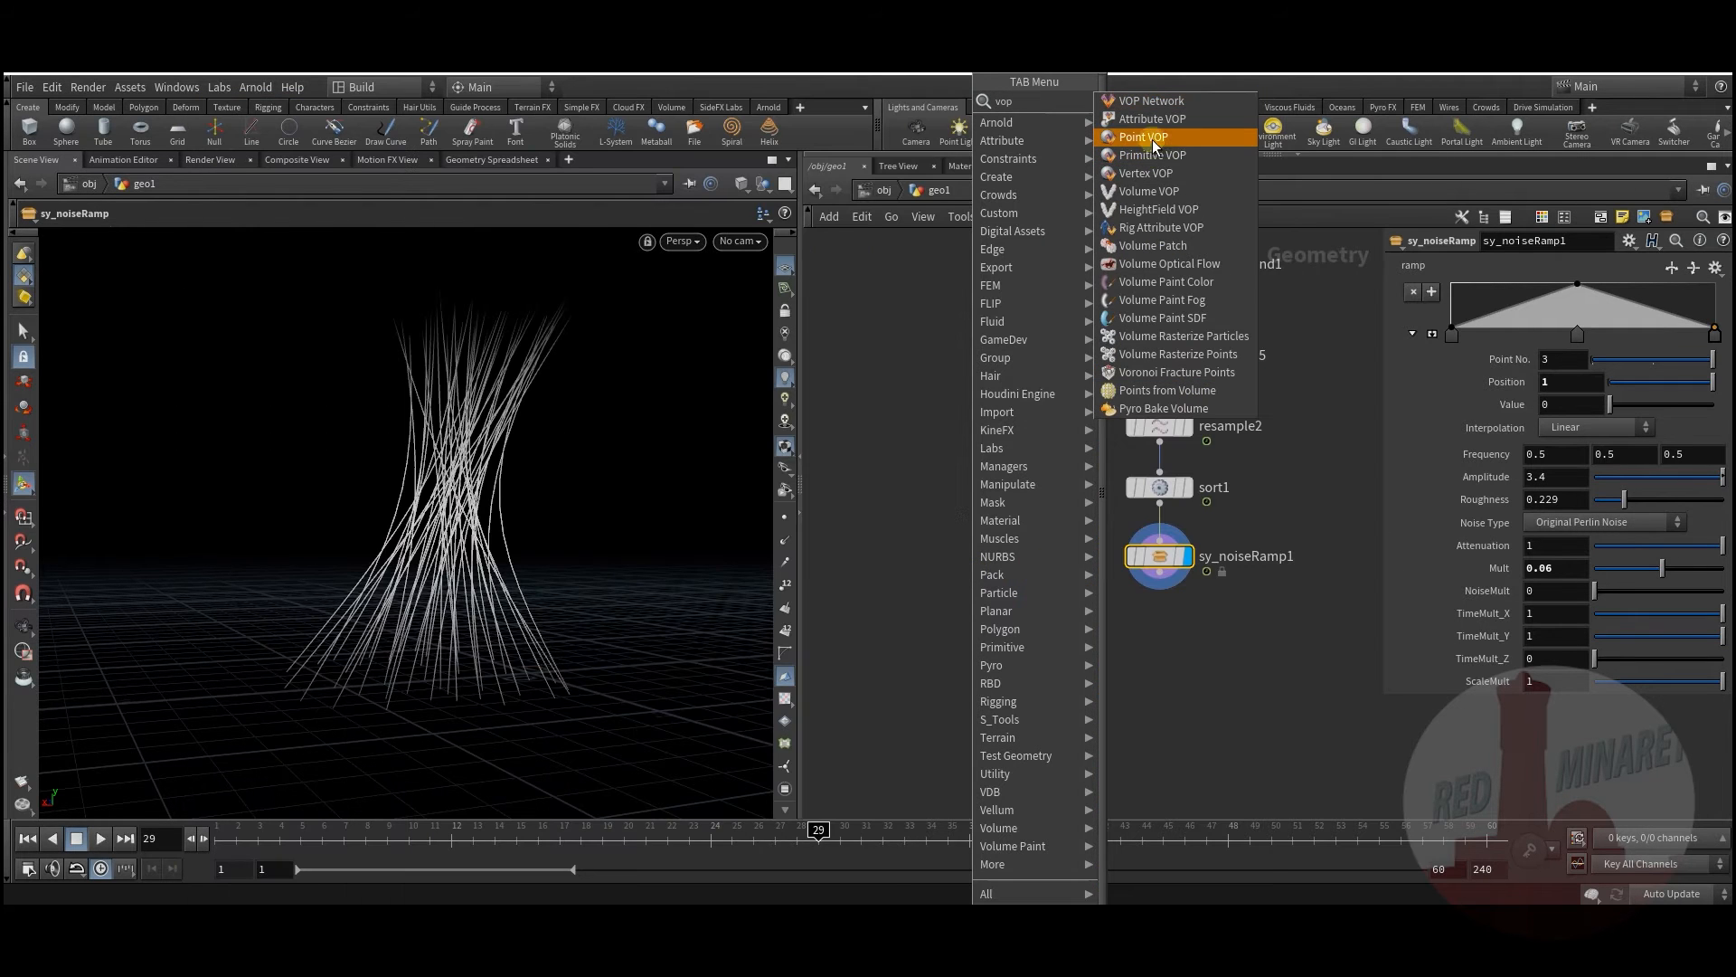
pyautogui.click(1152, 139)
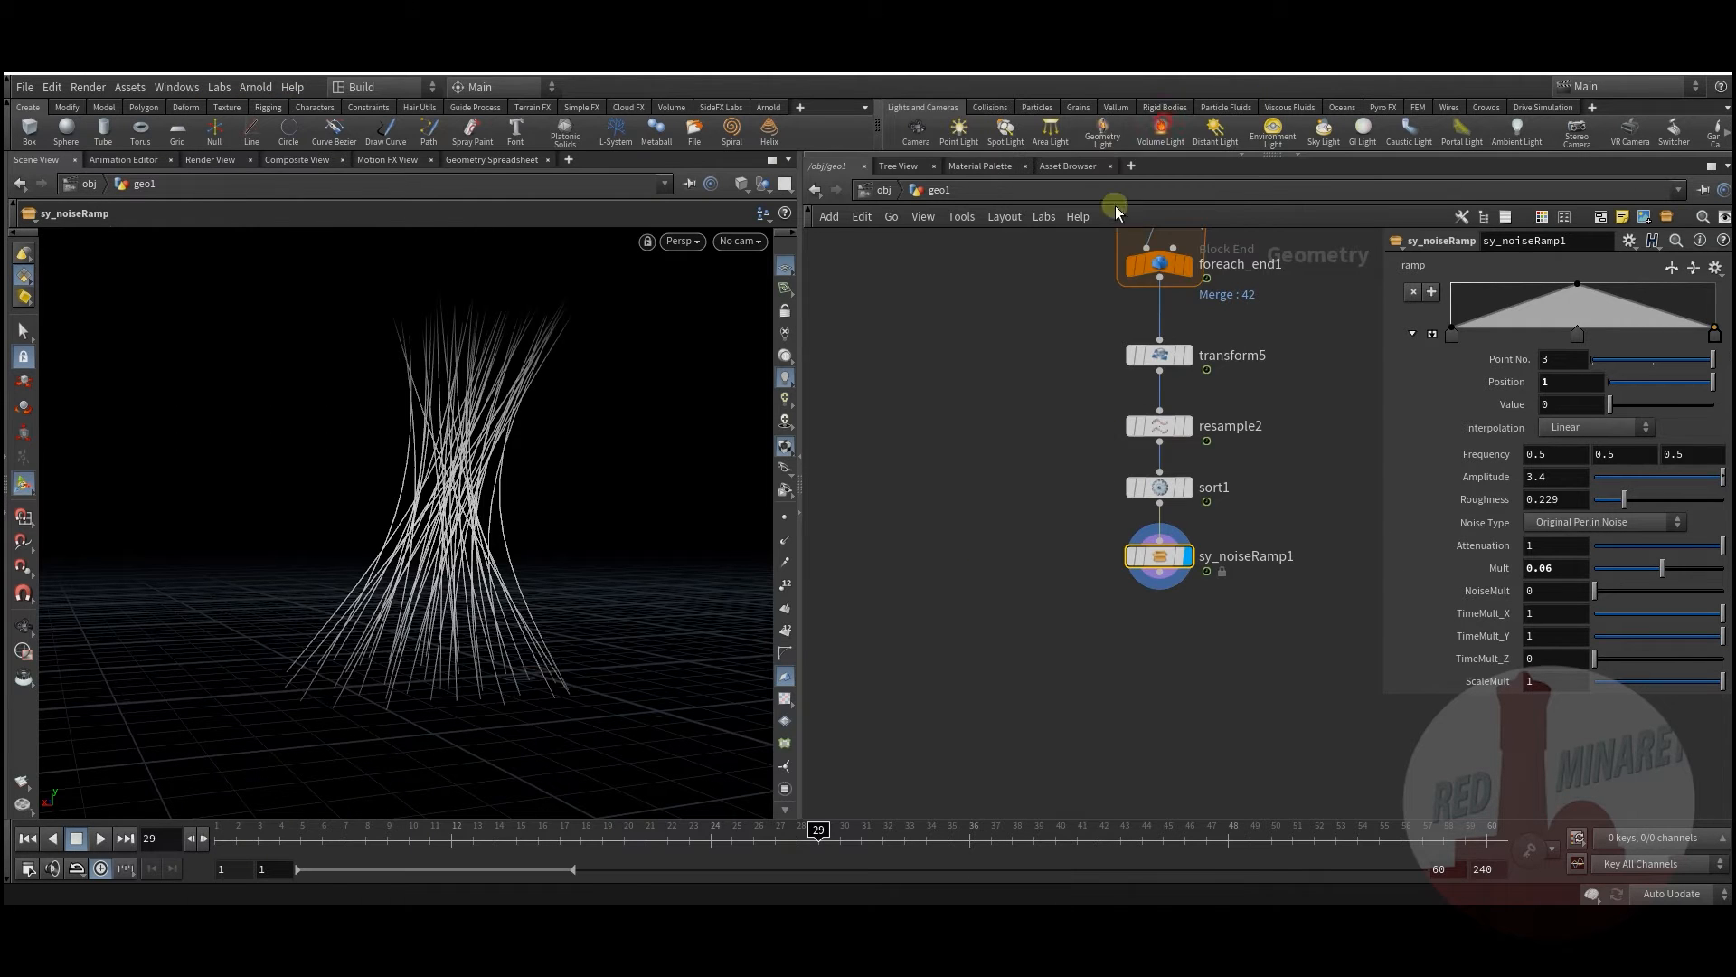
pyautogui.click(984, 603)
pyautogui.click(1159, 511)
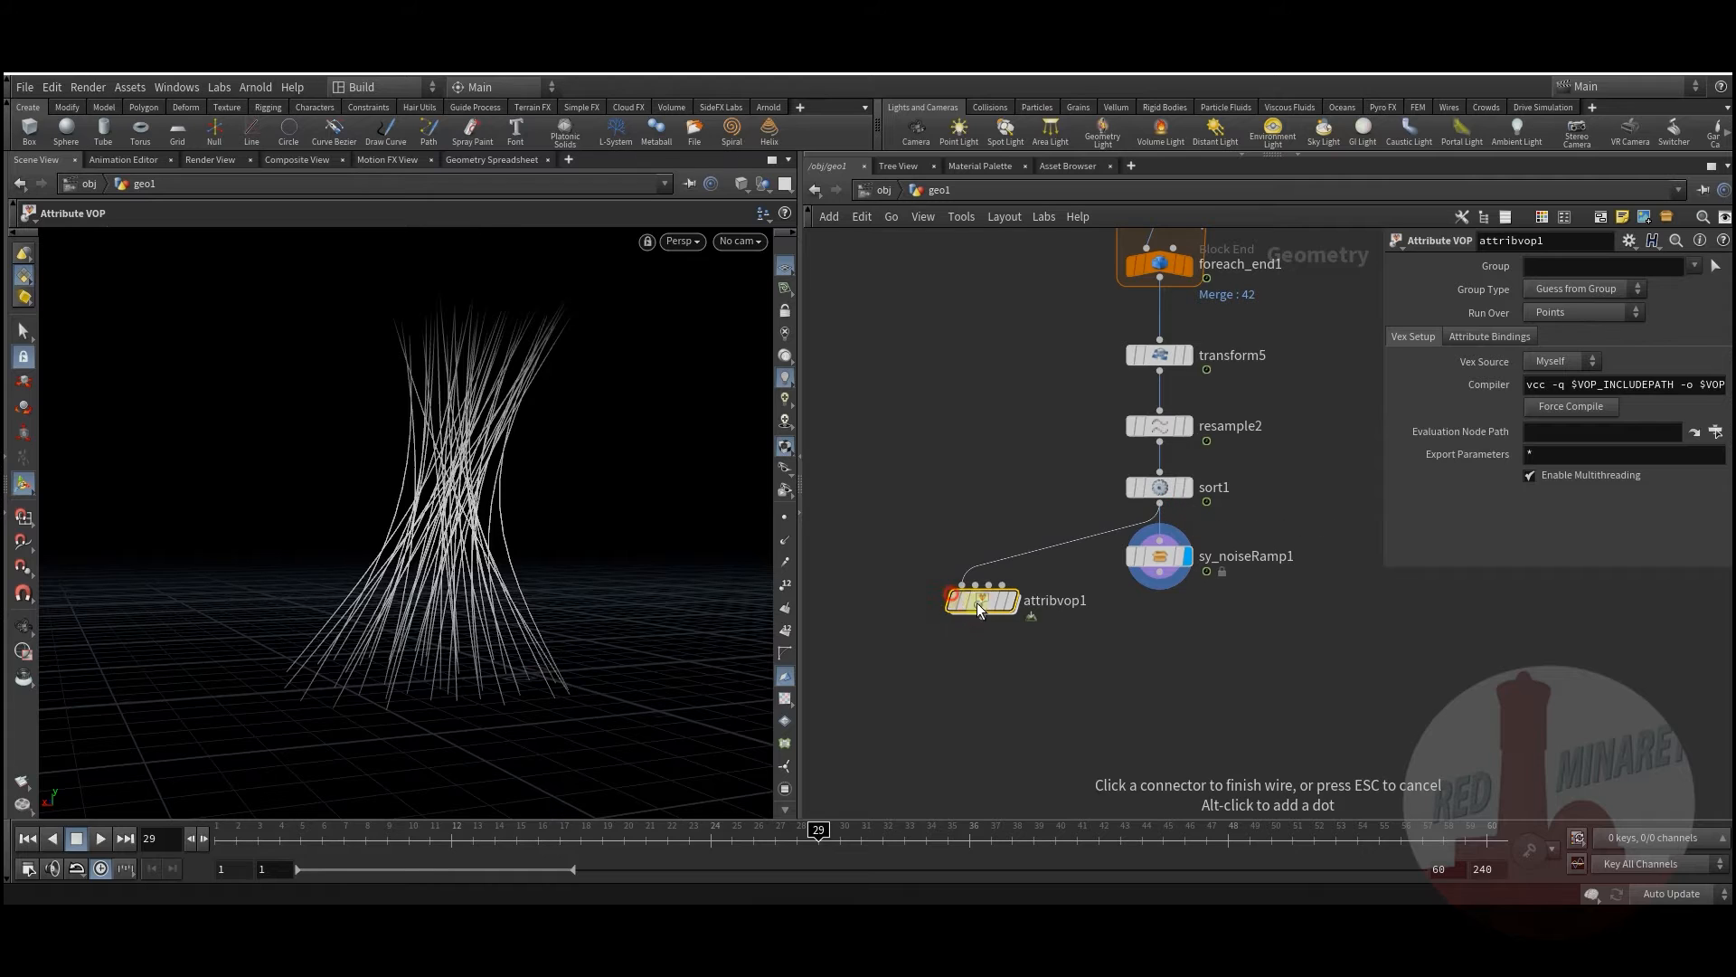
pyautogui.moveTo(977, 603); pyautogui.dragTo(984, 577)
pyautogui.click(1022, 543)
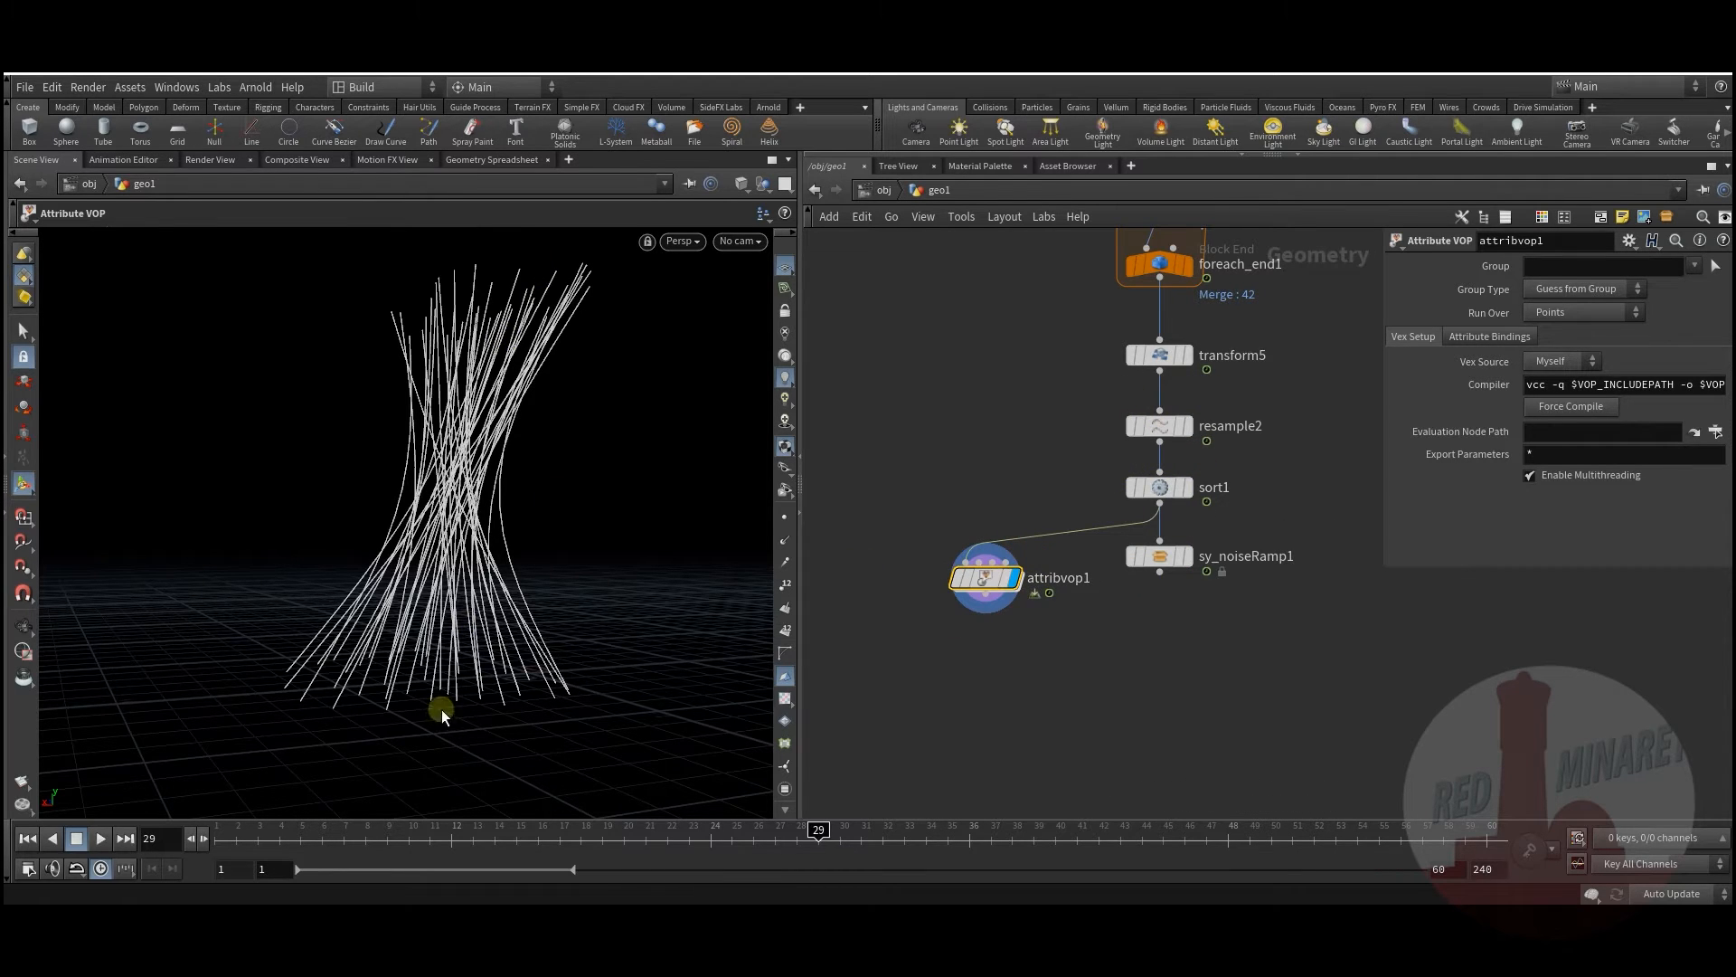
# Step: Inside attribvop1, tidy the layout and add a divide1 node beside the global parameters
pyautogui.doubleClick(987, 579)
pyautogui.press('l')
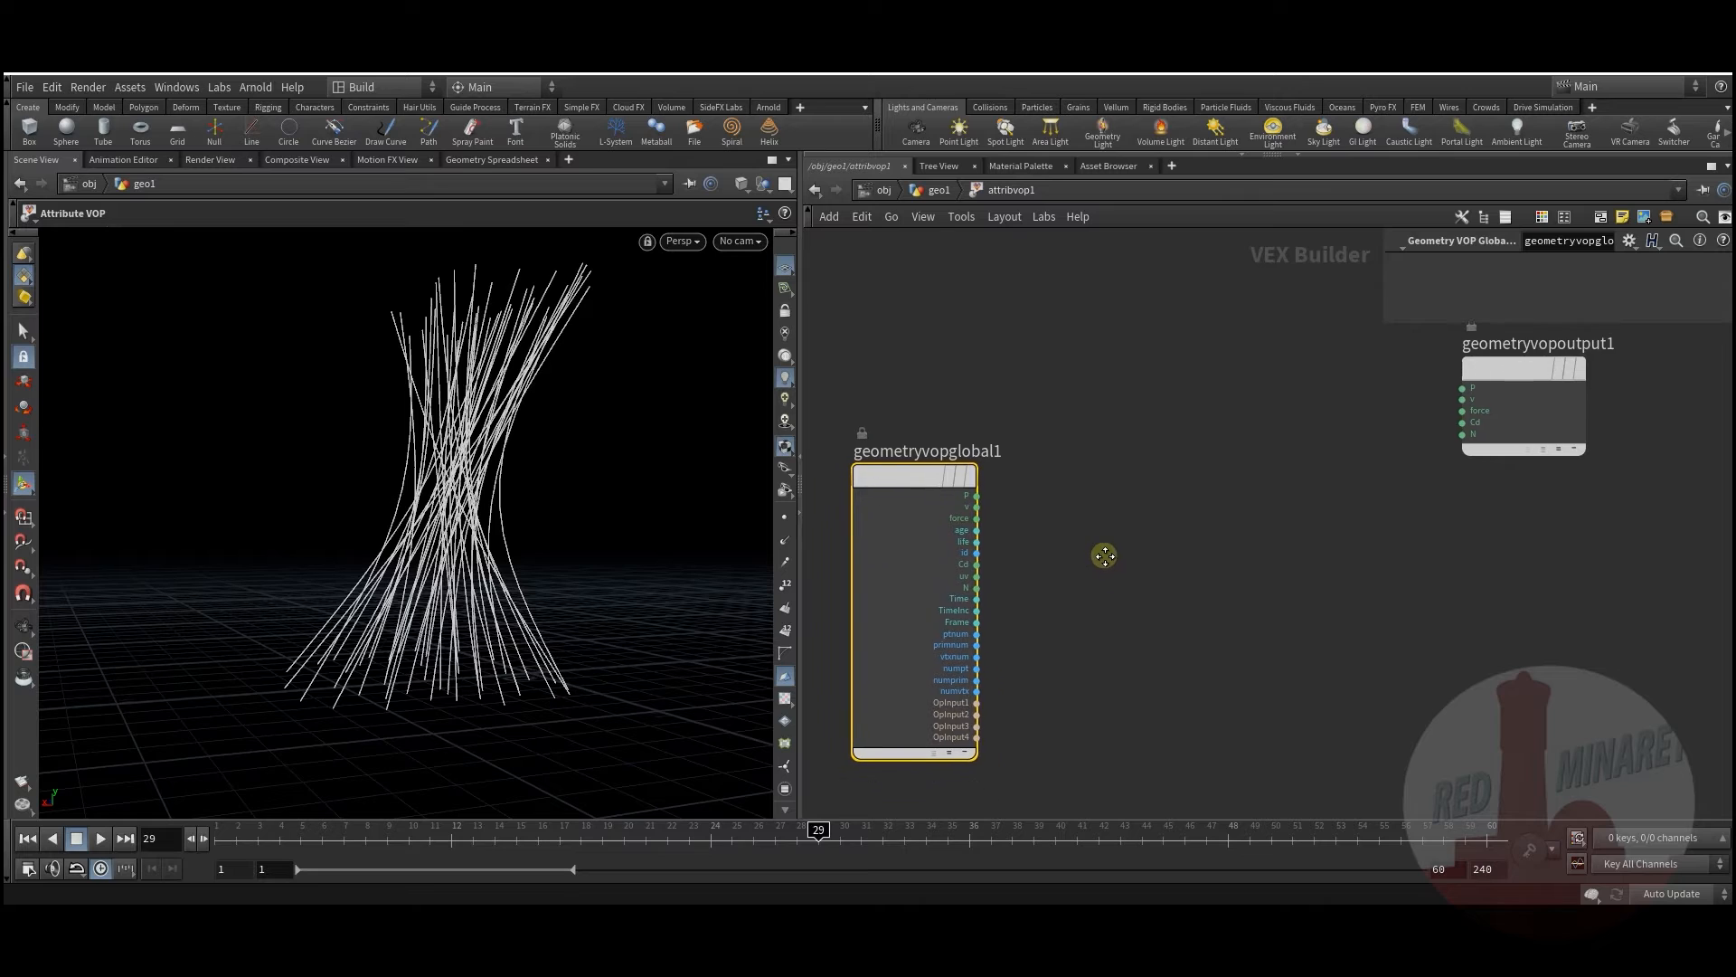
pyautogui.press('Tab')
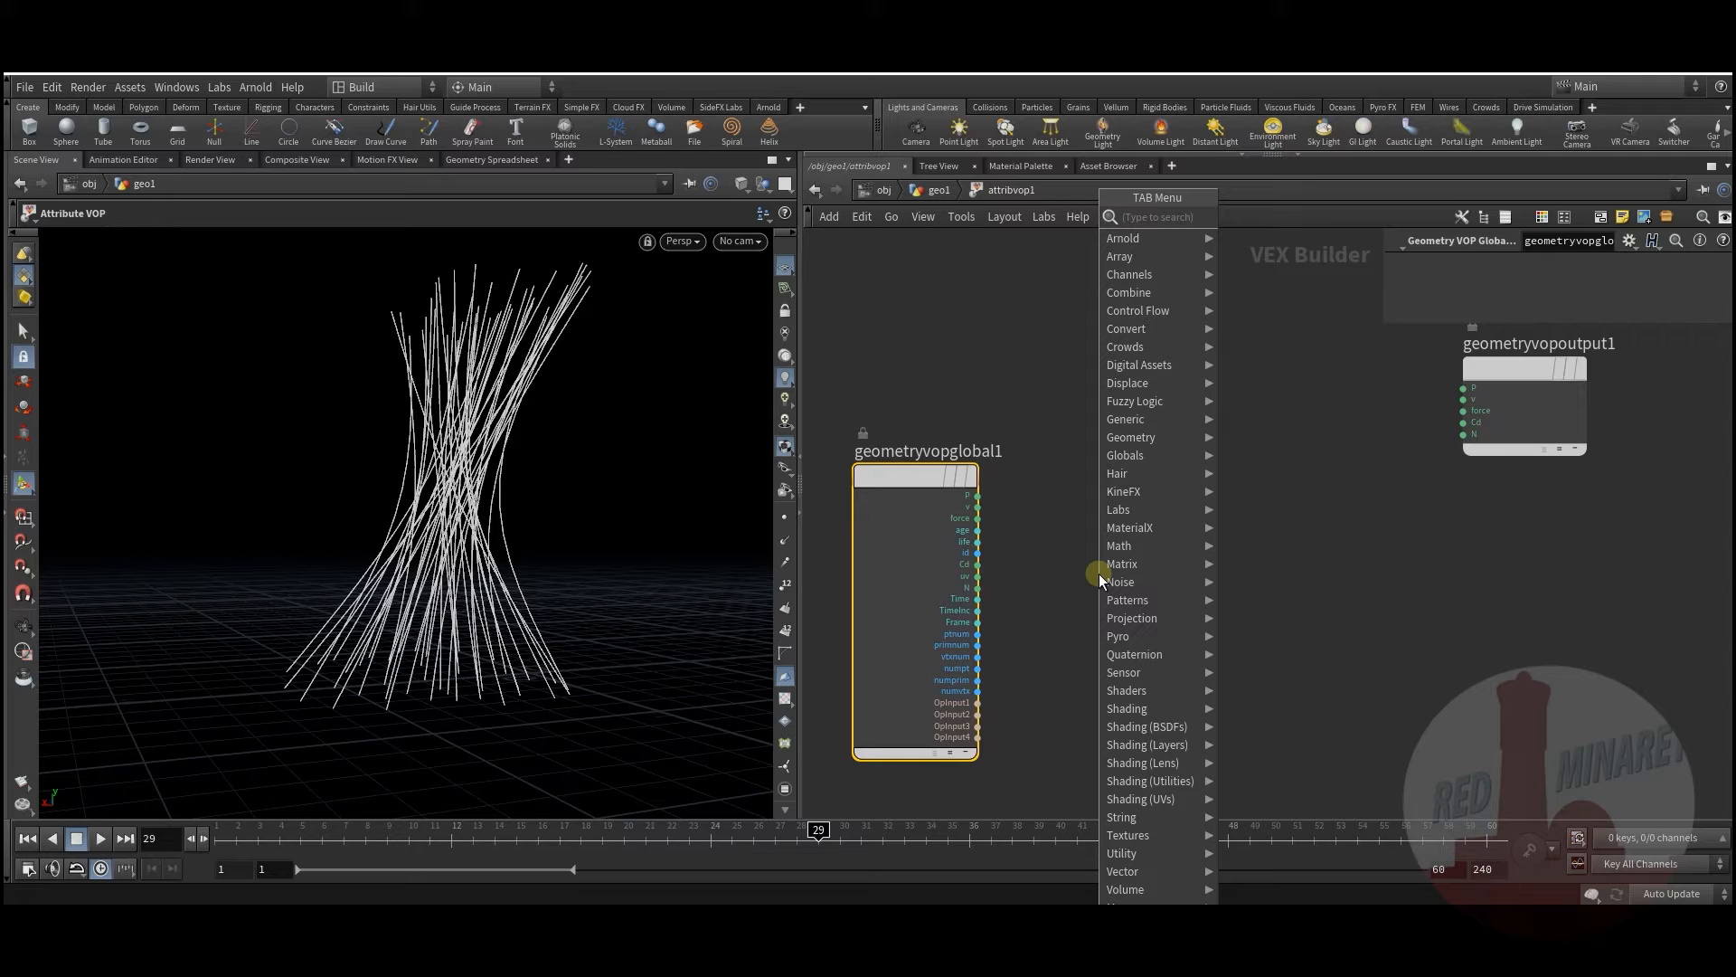
pyautogui.write('di')
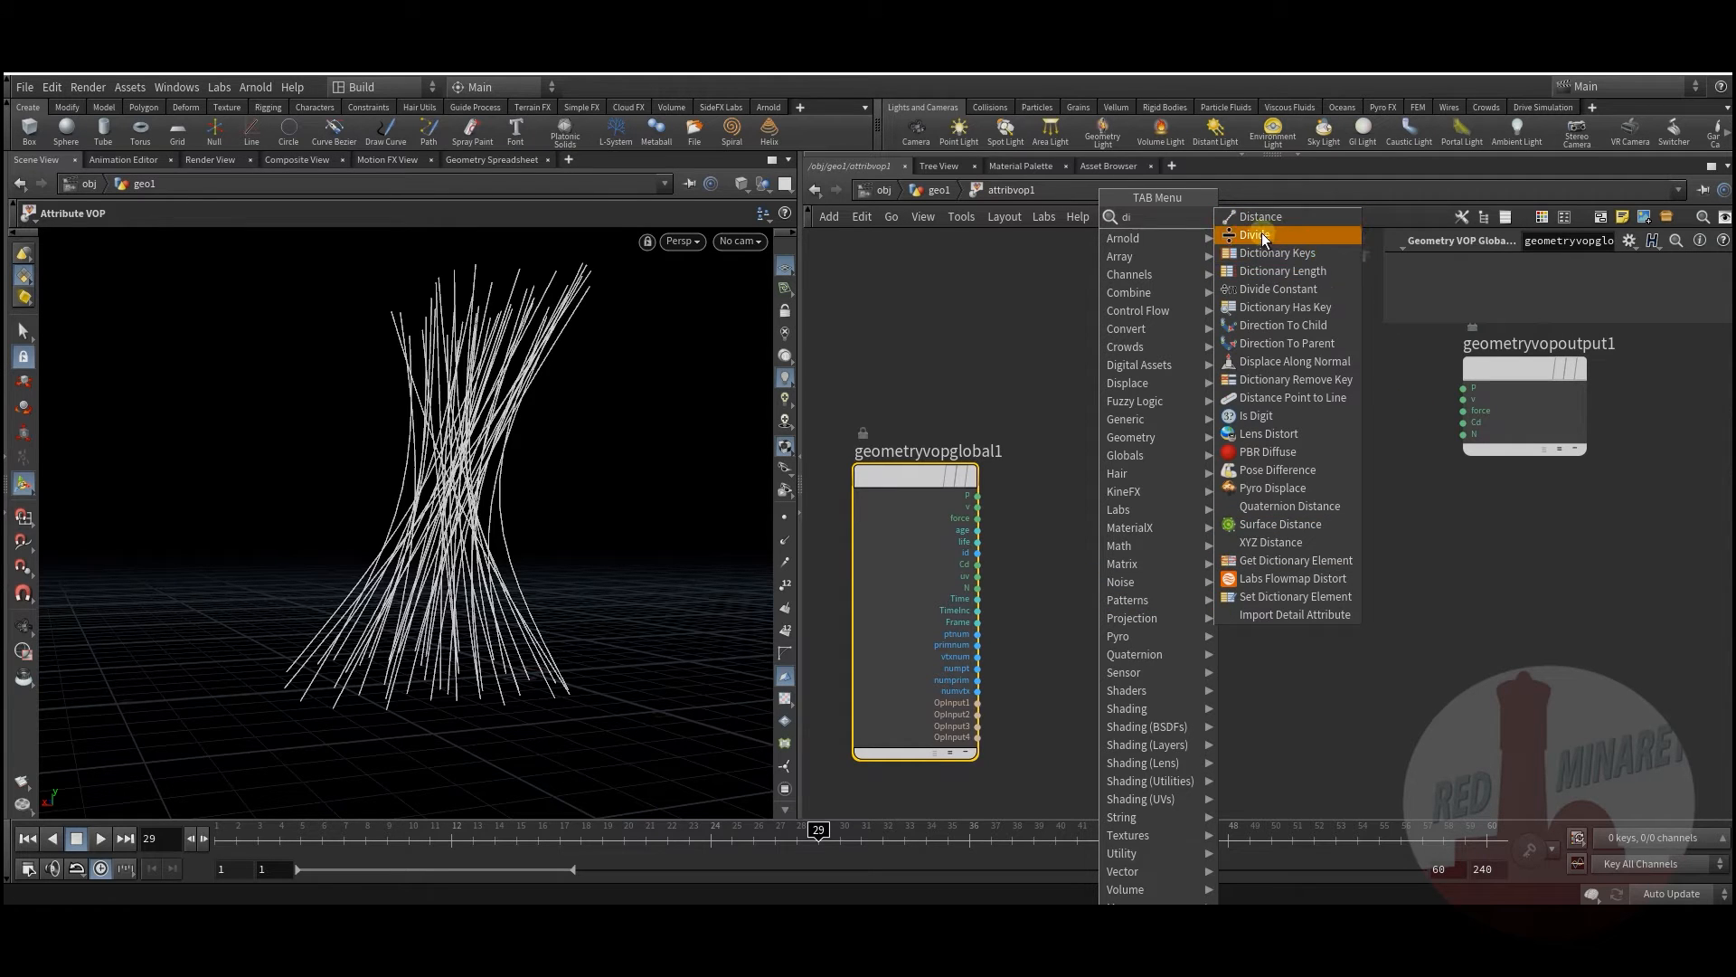
pyautogui.click(1258, 235)
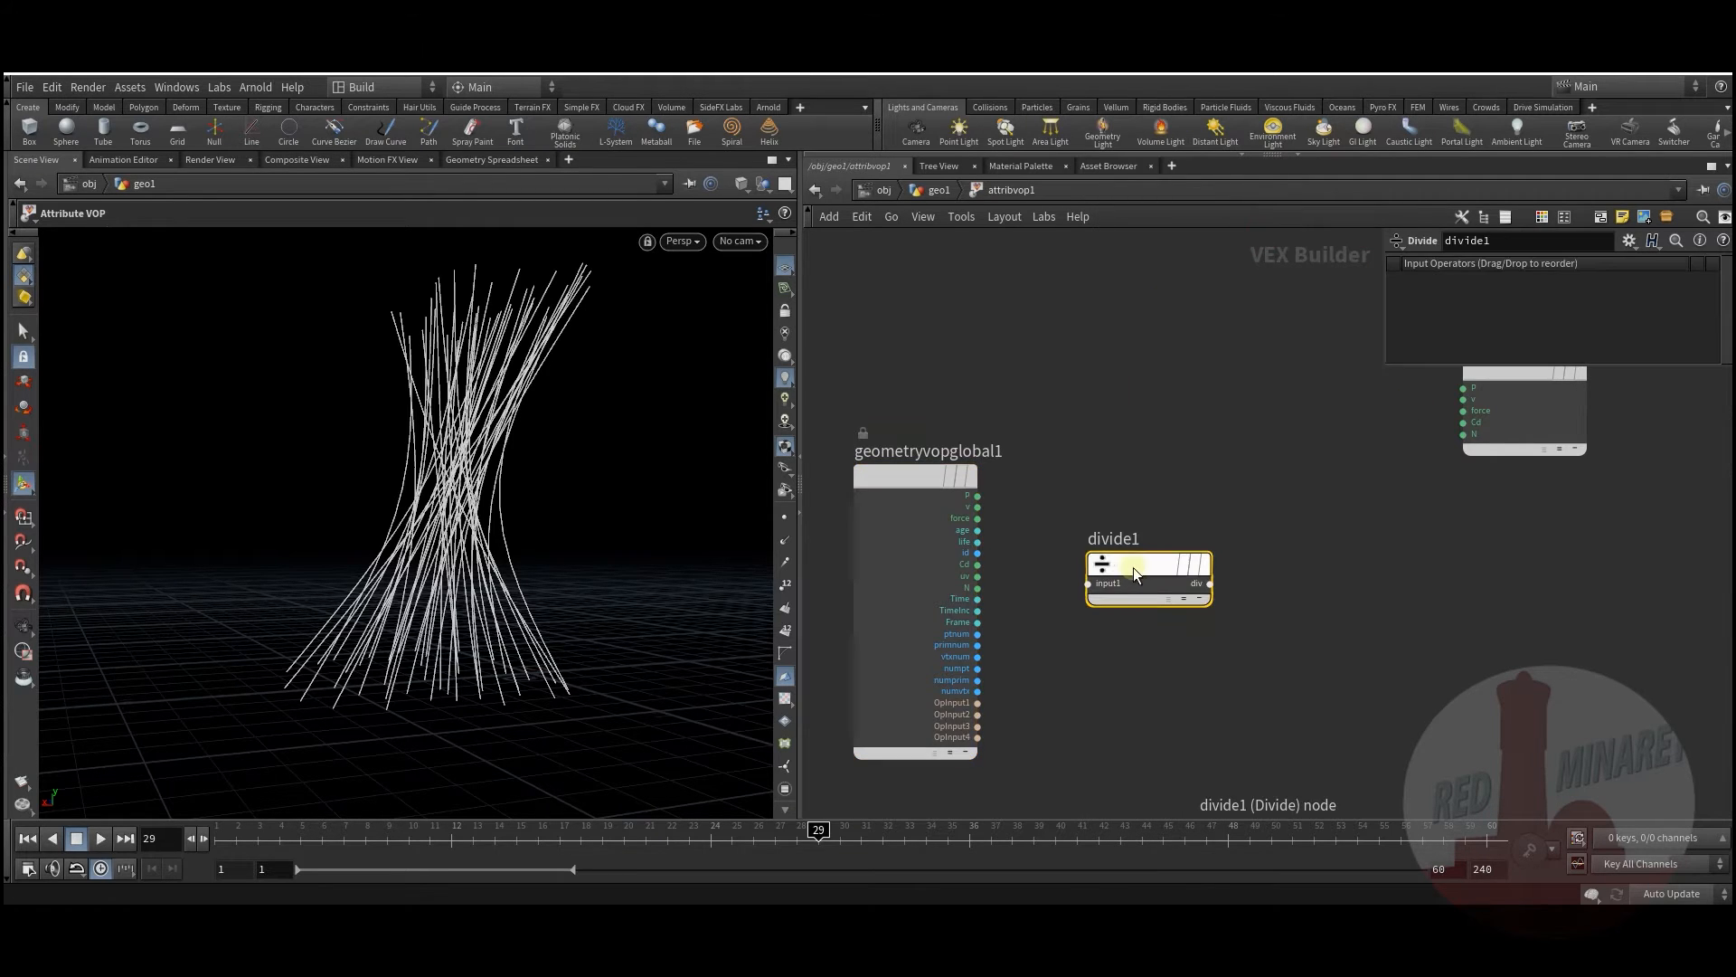
pyautogui.click(1172, 627)
pyautogui.moveTo(1076, 553); pyautogui.dragTo(1224, 509, button='middle')
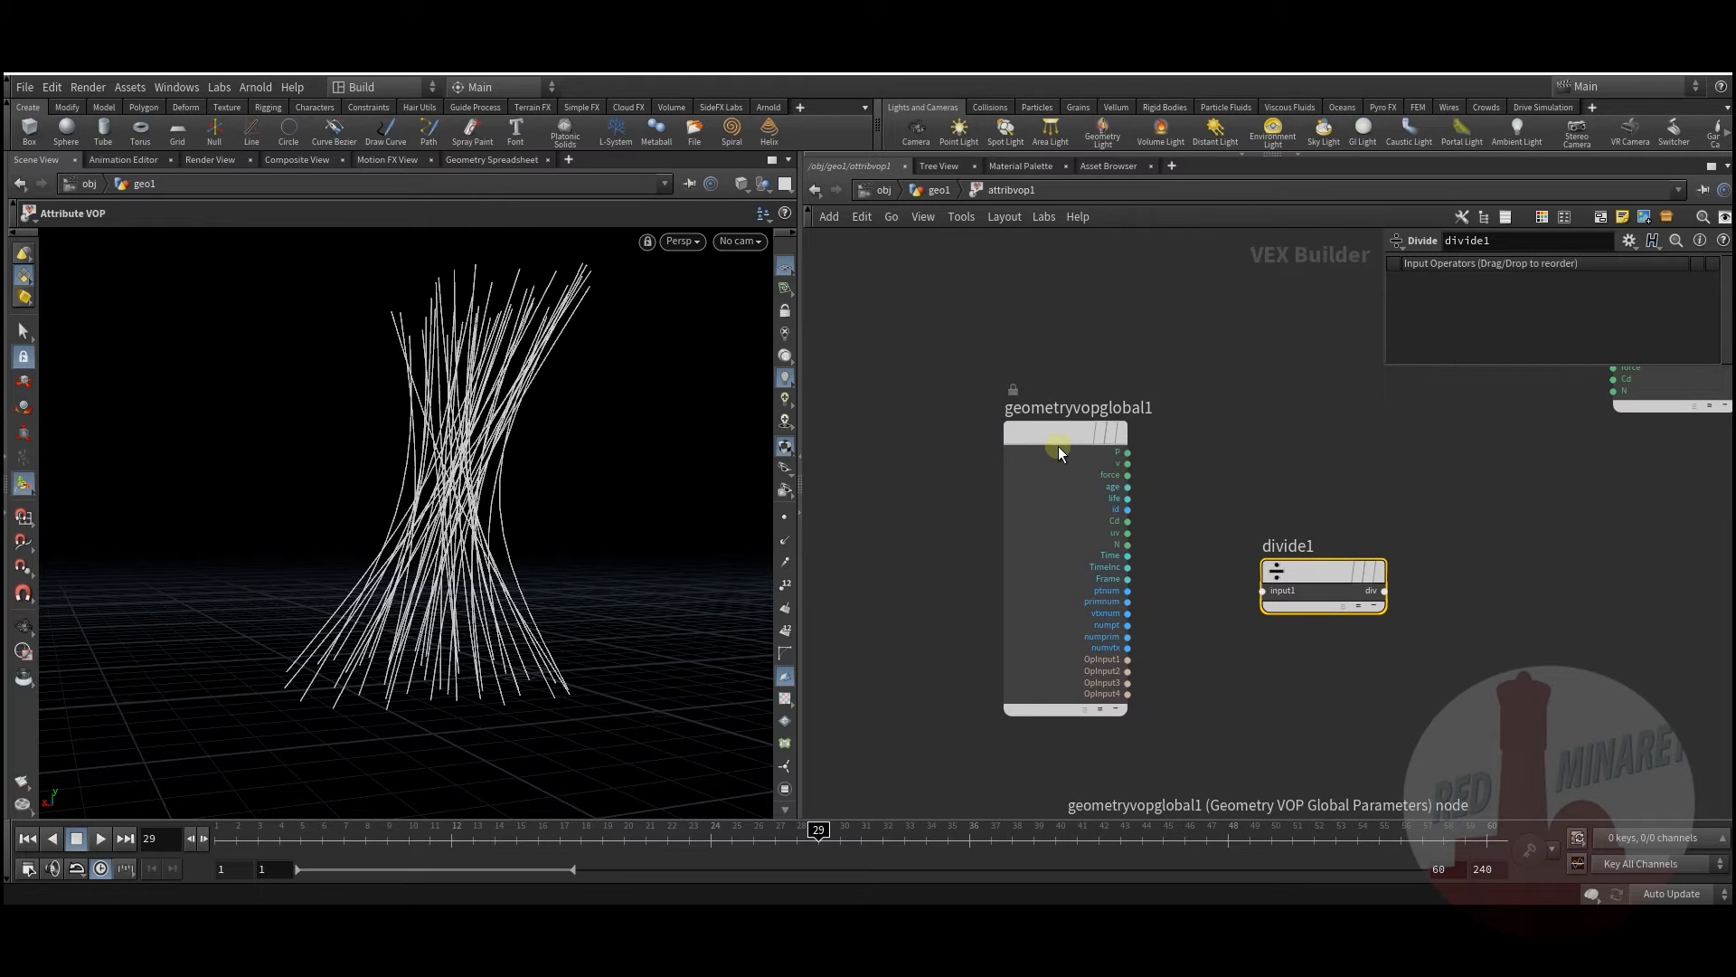
pyautogui.moveTo(1059, 448); pyautogui.dragTo(896, 459)
pyautogui.moveTo(1109, 532); pyautogui.dragTo(1103, 547, button='middle')
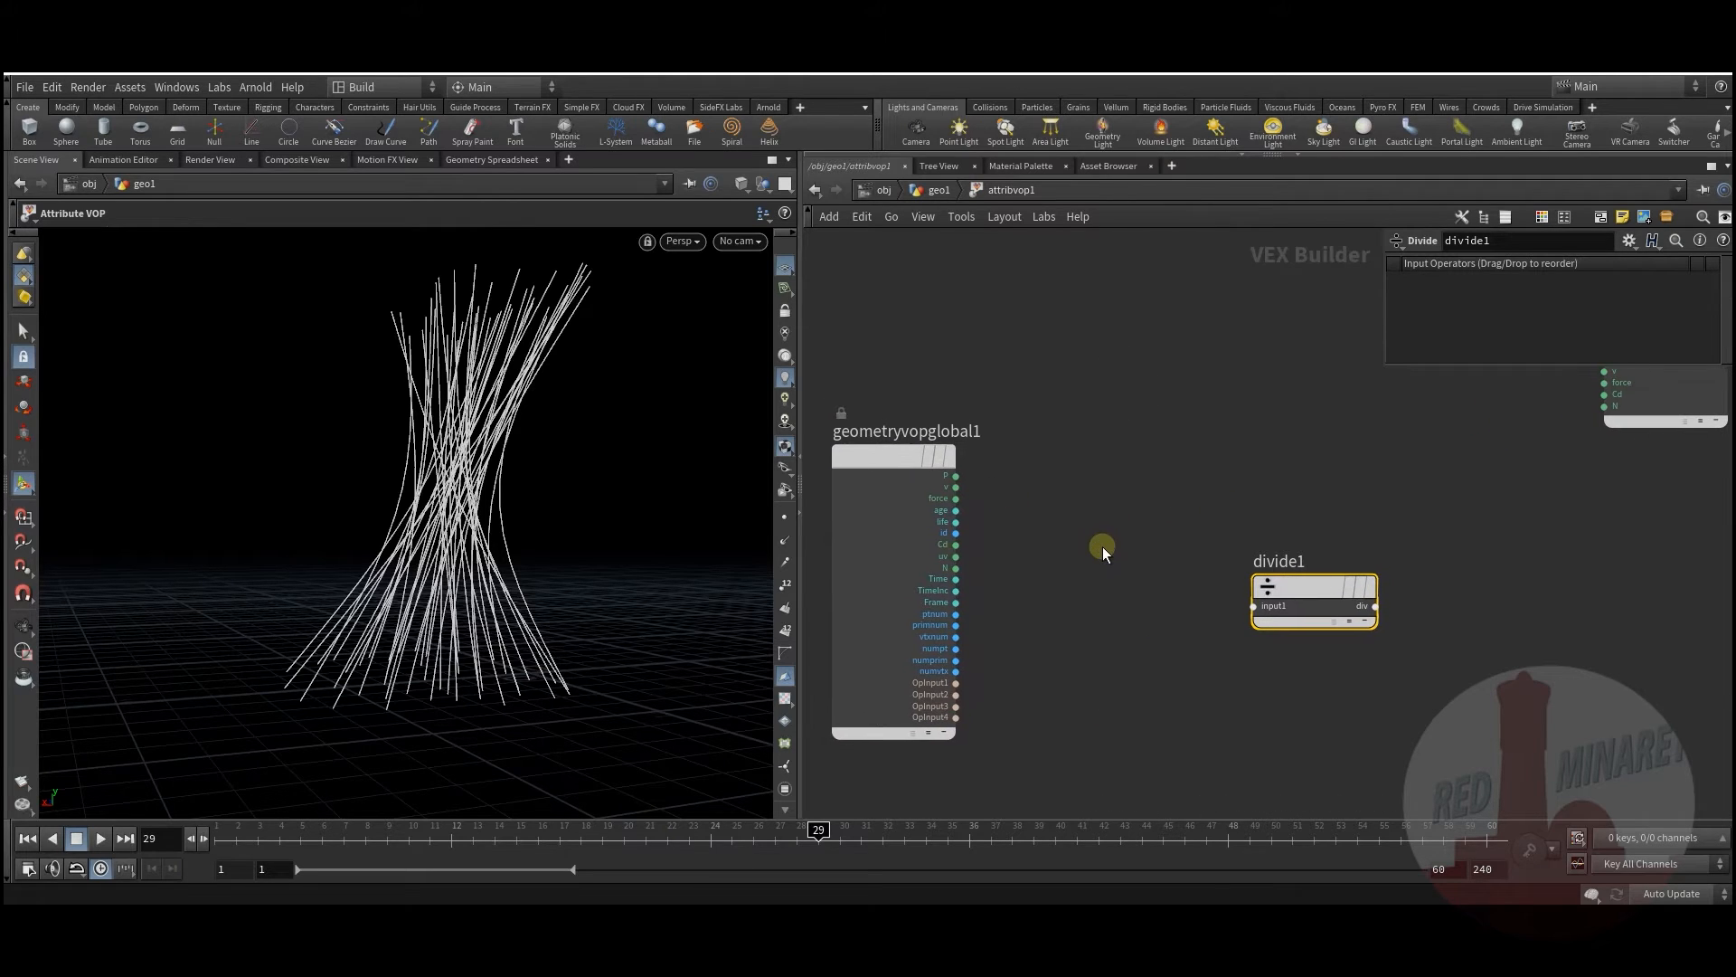
pyautogui.scroll(1, 1054, 557)
# Step: Return to the obj level, then go back through geo1 into attribvop1
pyautogui.press('n')
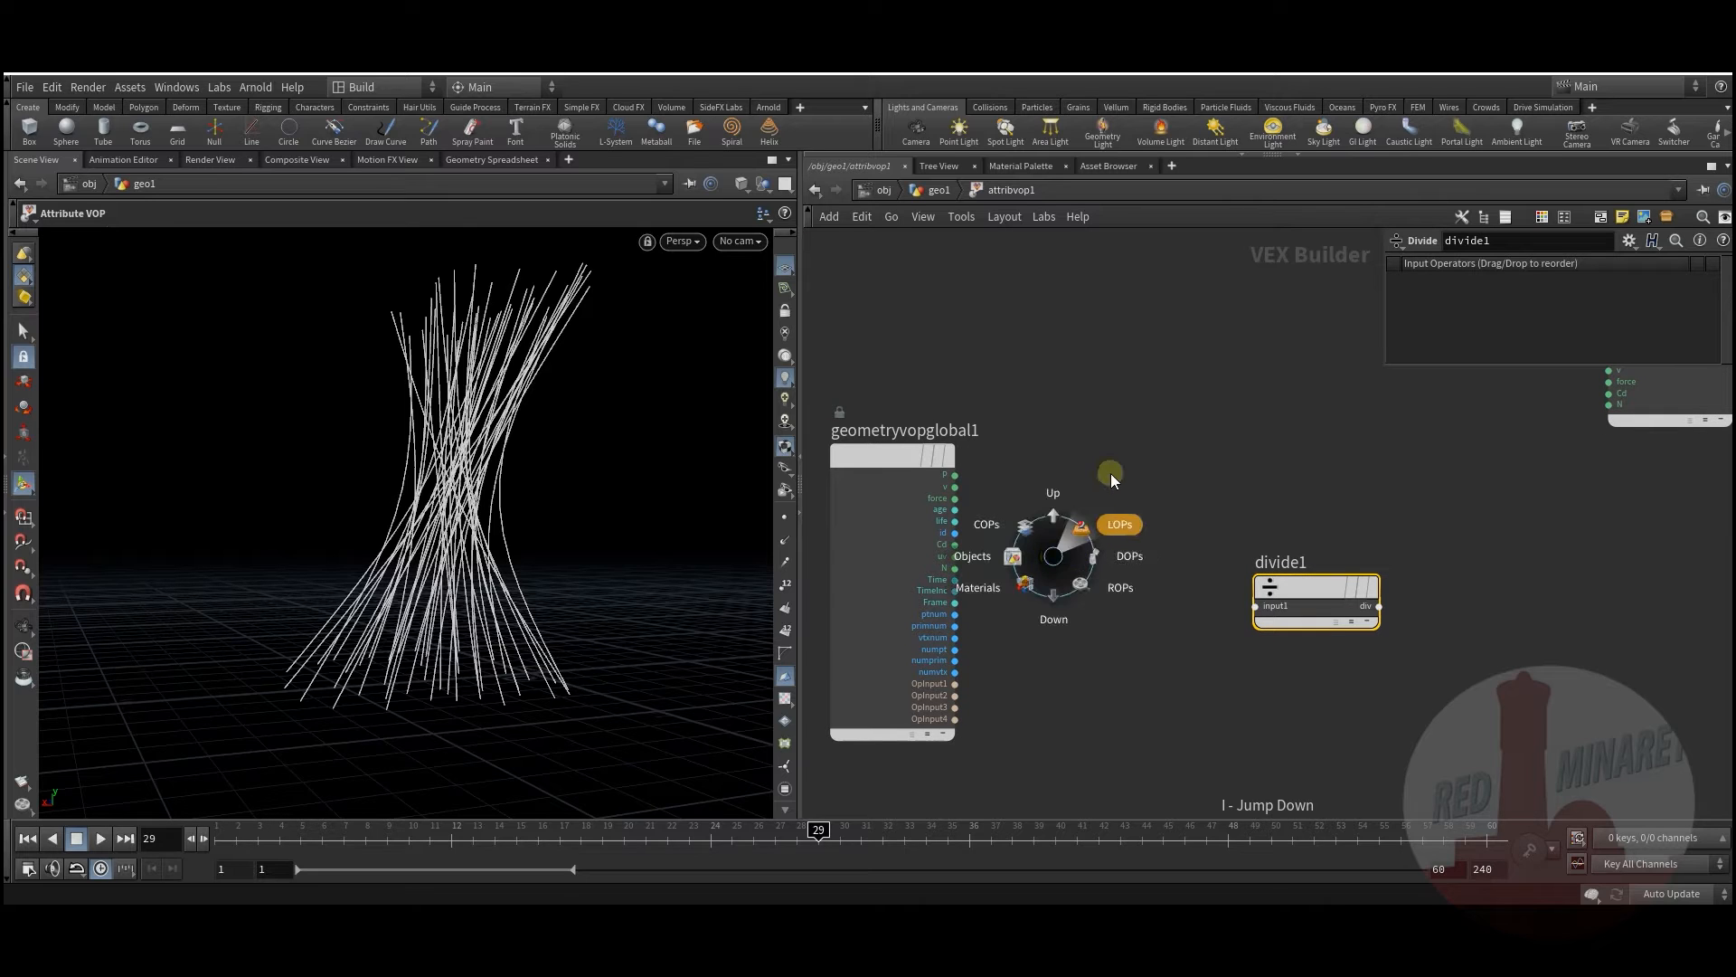
pyautogui.click(1141, 449)
pyautogui.press('Tab')
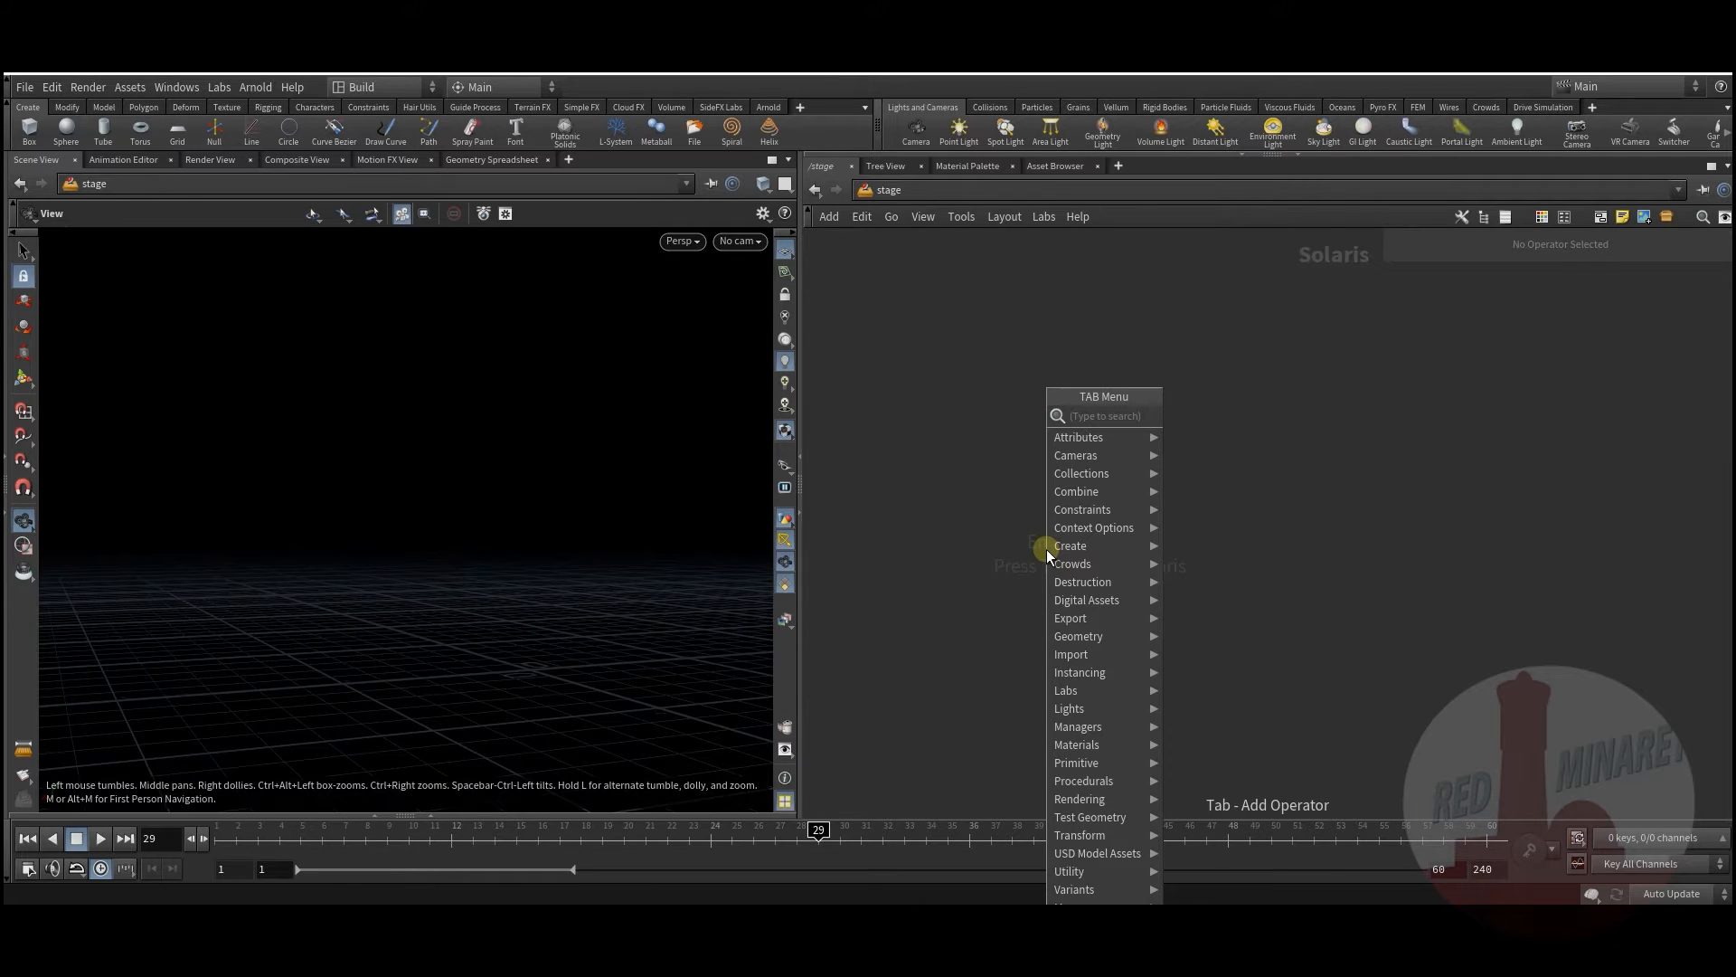
pyautogui.write('in')
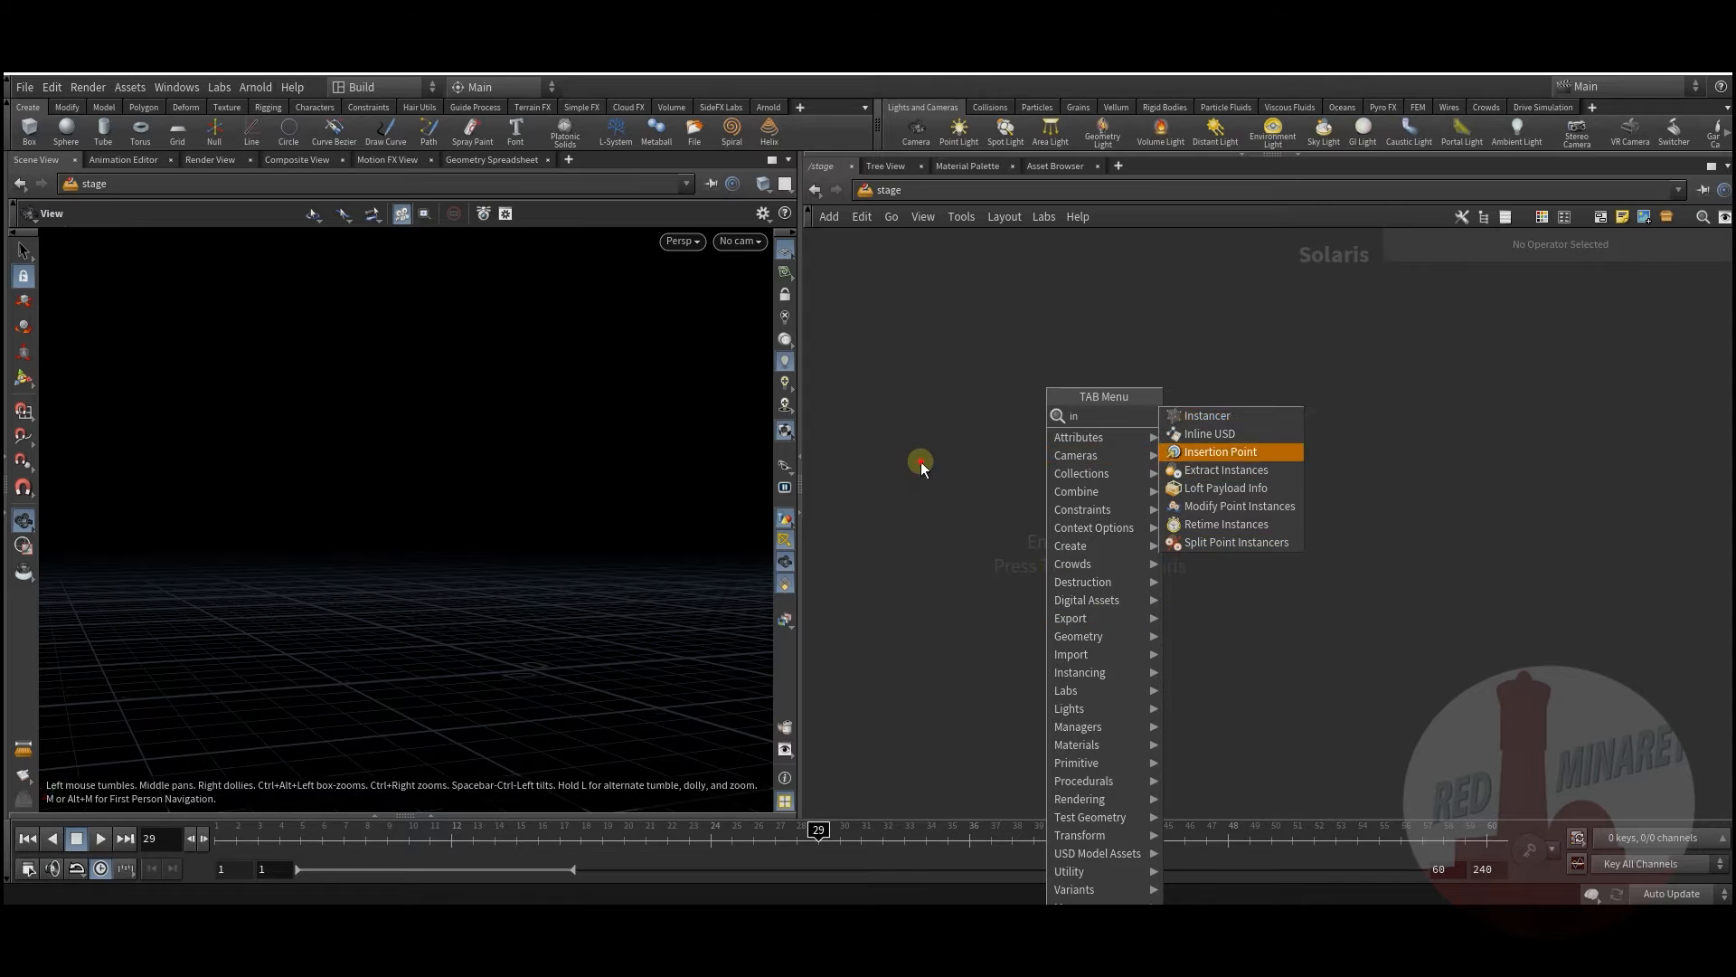
pyautogui.click(921, 462)
pyautogui.click(923, 190)
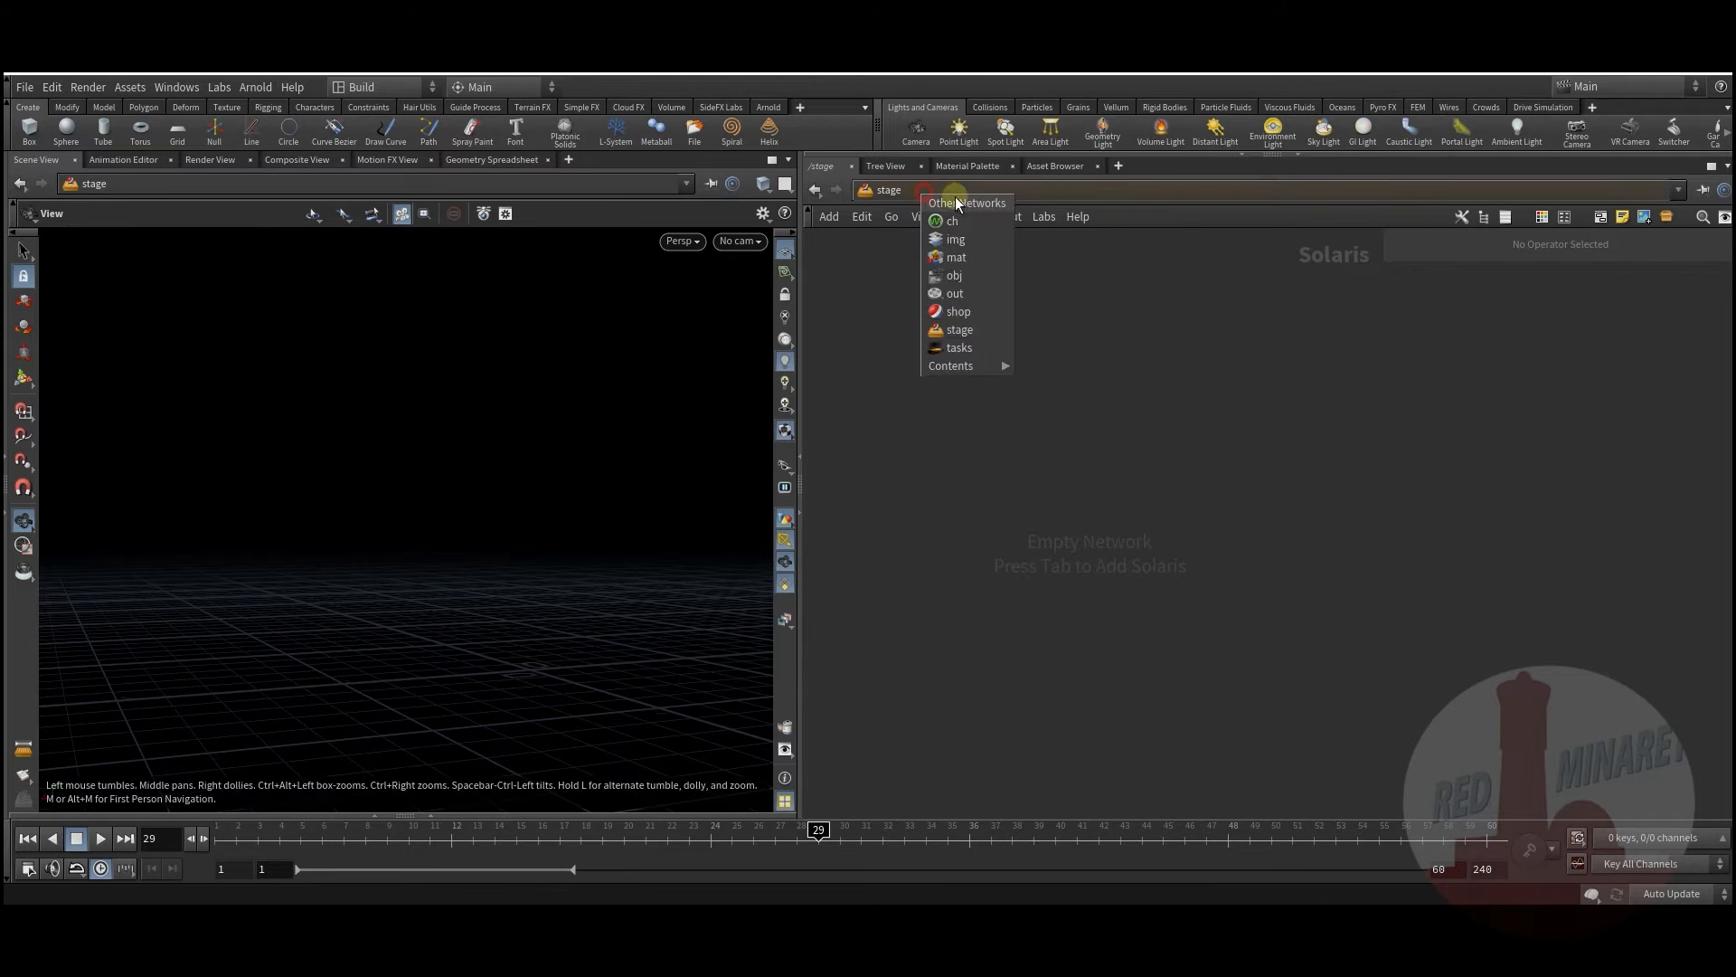
pyautogui.click(957, 276)
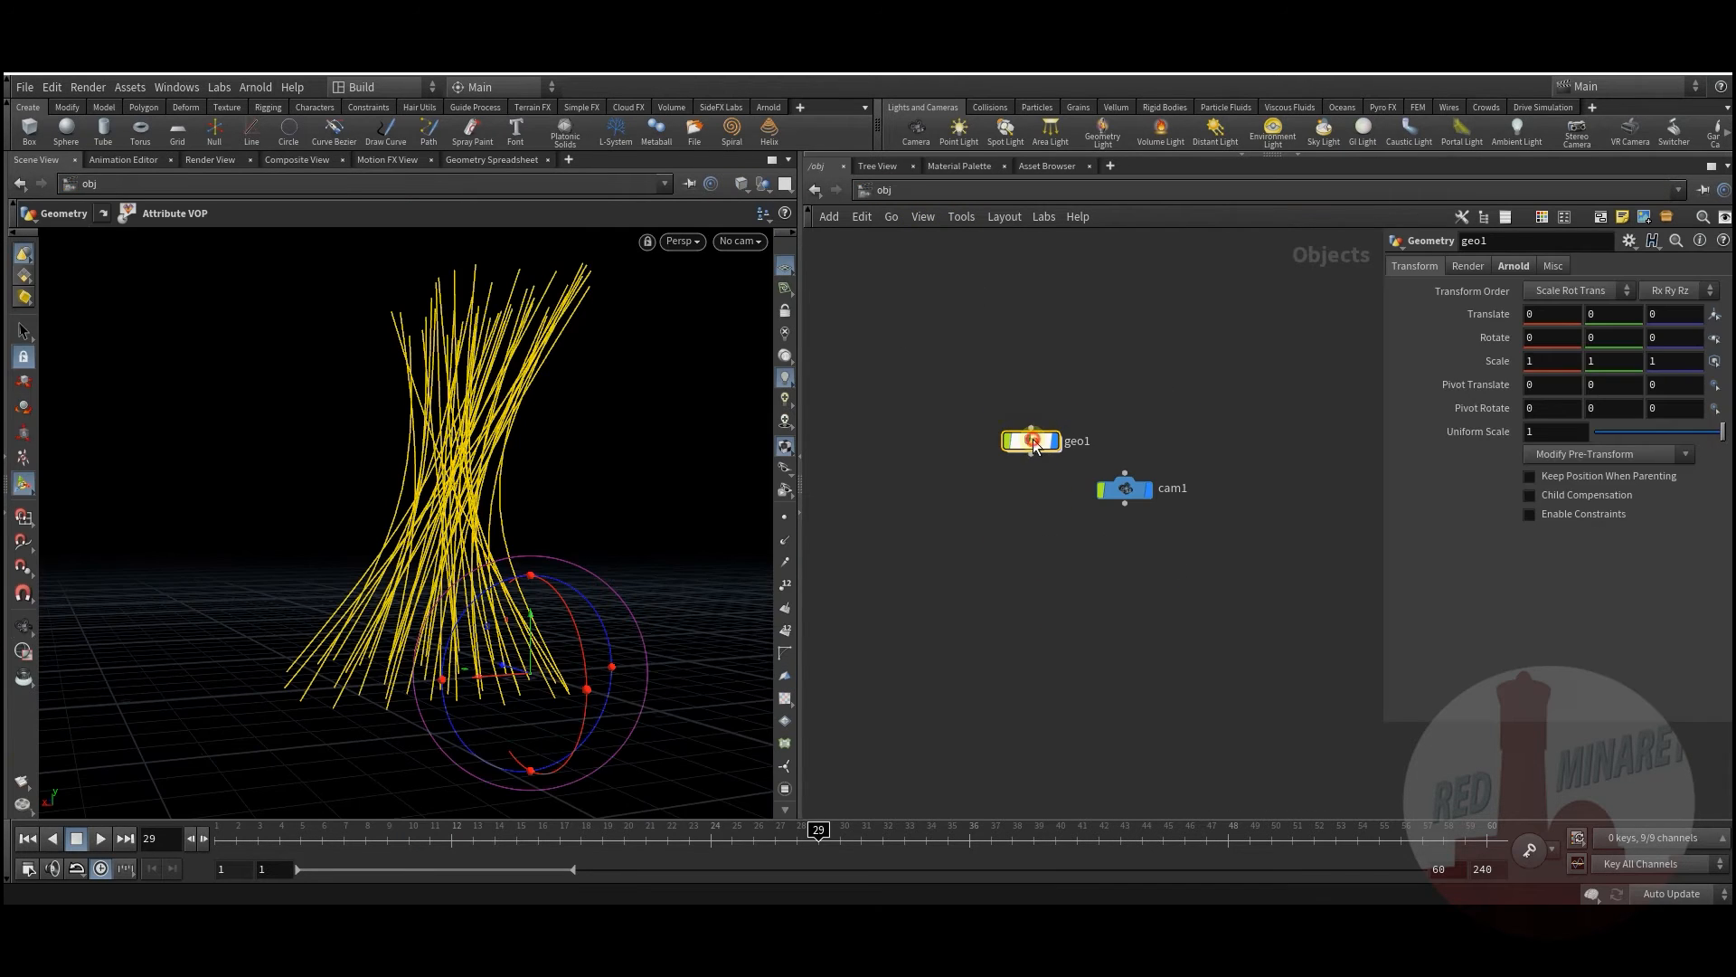
pyautogui.doubleClick(1044, 455)
pyautogui.doubleClick(995, 583)
# Step: Add inttofloat1 and inttofloat2 converters fed by ptnum and numpt
pyautogui.press('Tab')
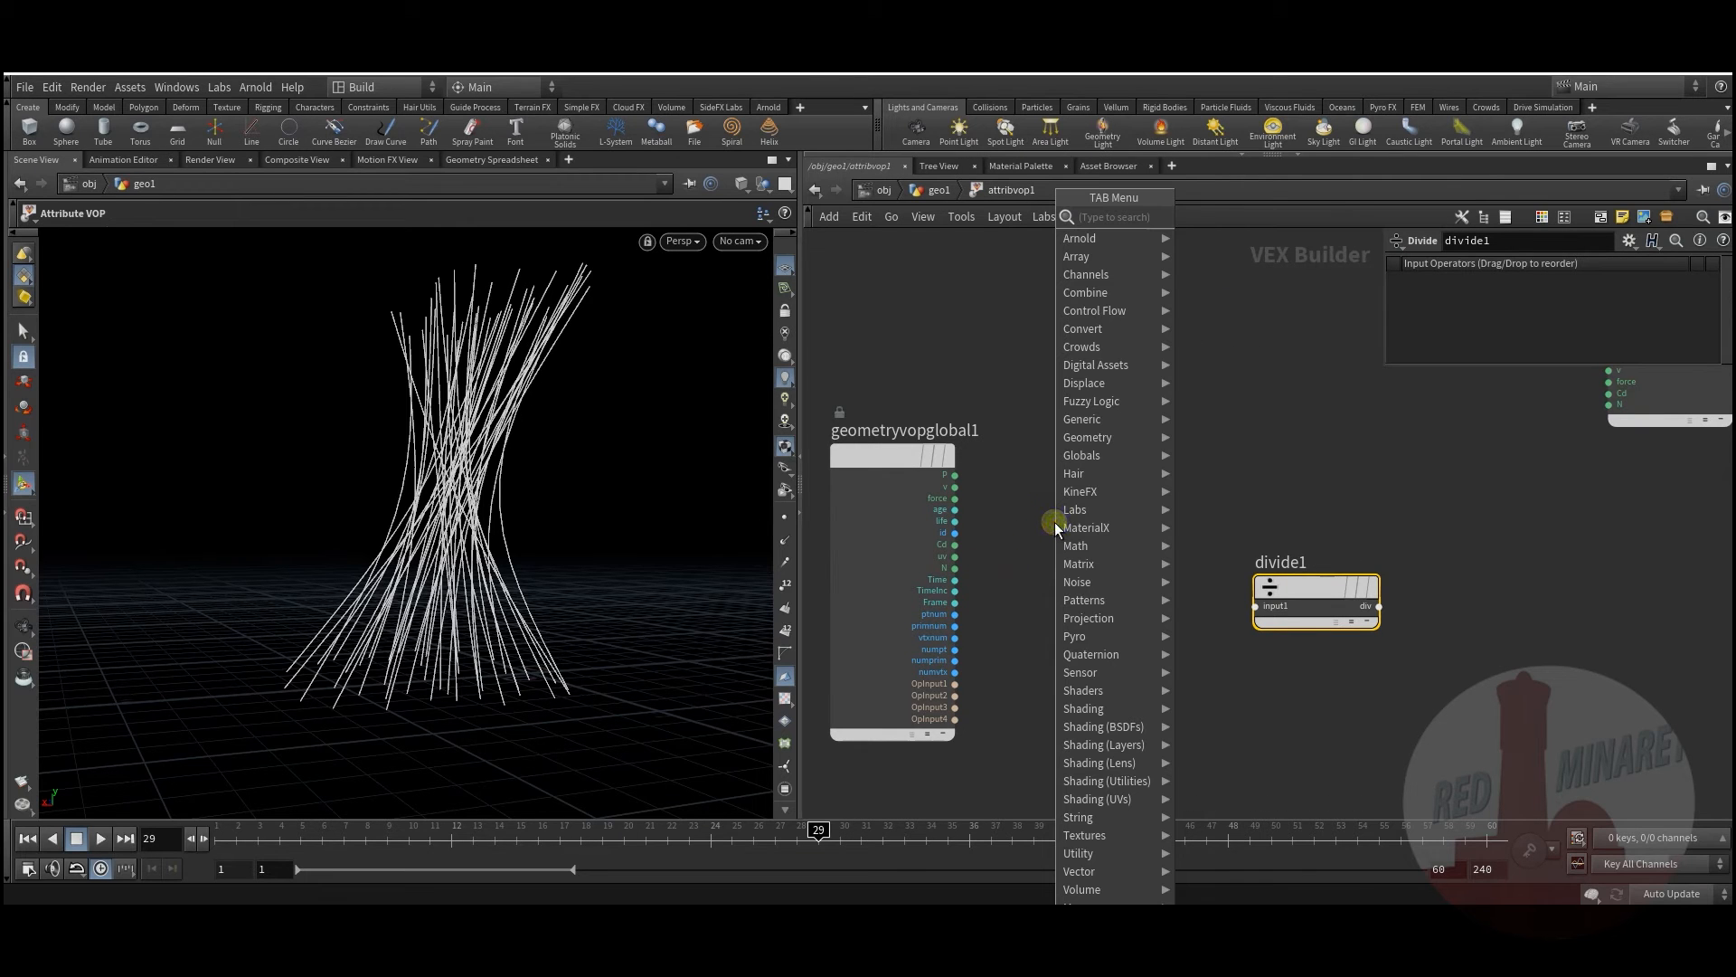
pyautogui.write('in')
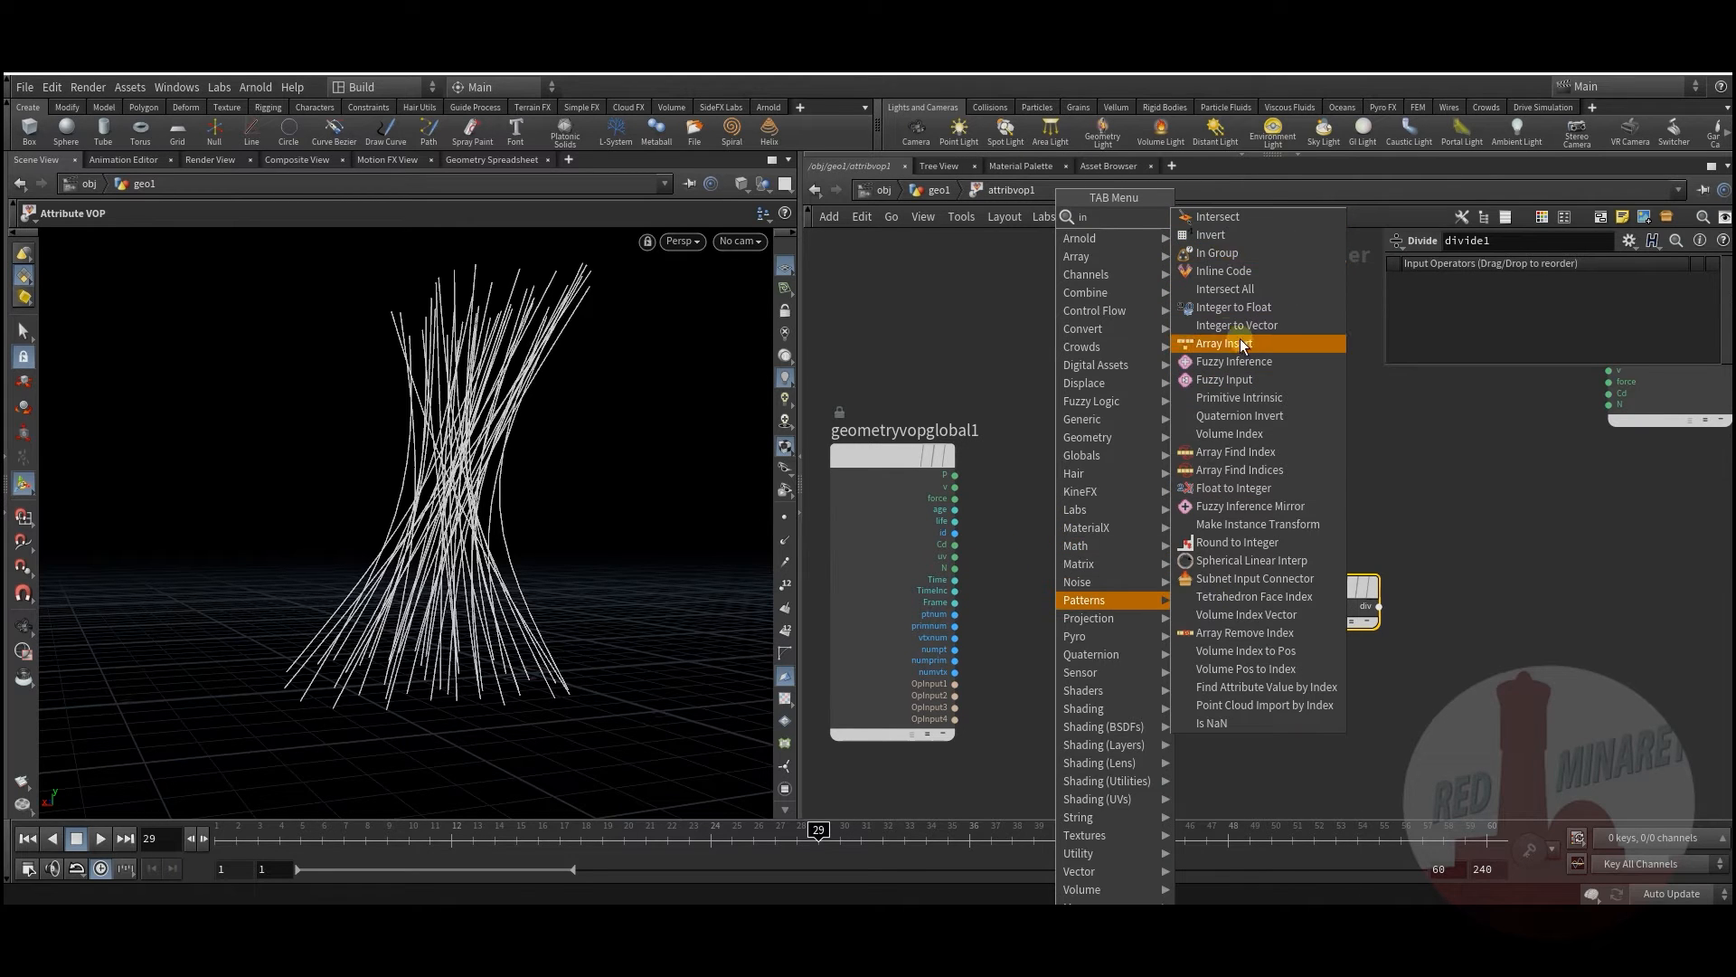
pyautogui.click(1233, 307)
pyautogui.click(1060, 530)
pyautogui.moveTo(1042, 543); pyautogui.dragTo(1087, 667)
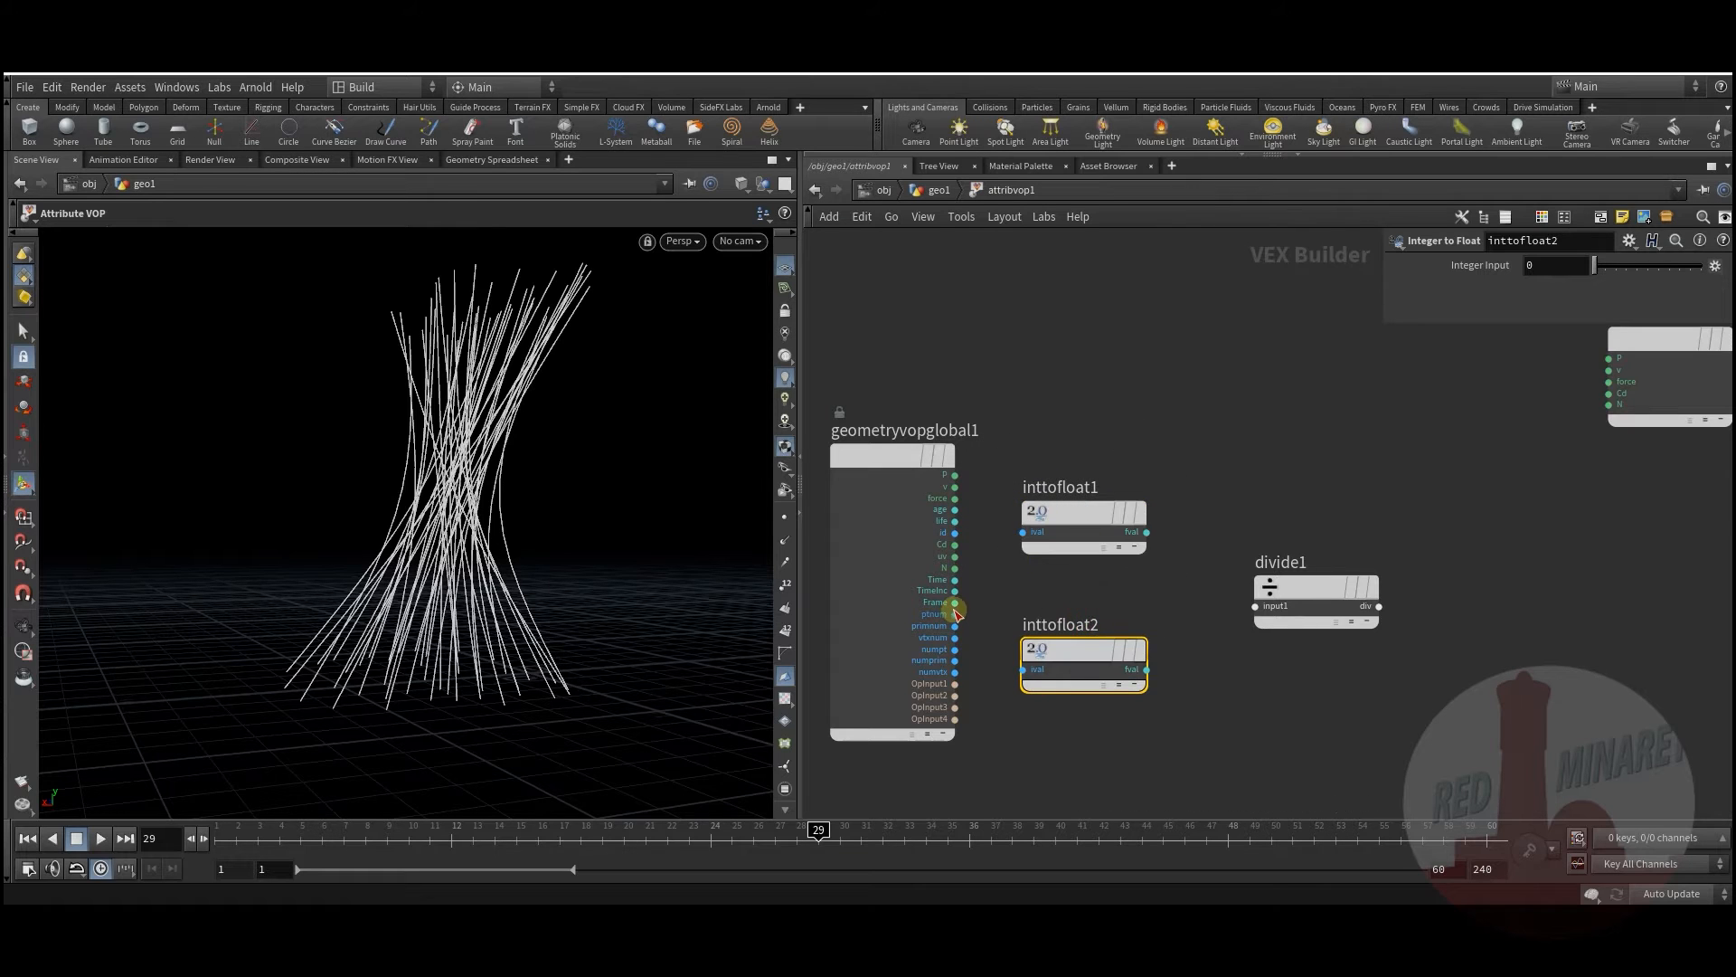
pyautogui.scroll(2, 966, 595)
pyautogui.moveTo(955, 618); pyautogui.dragTo(1052, 500)
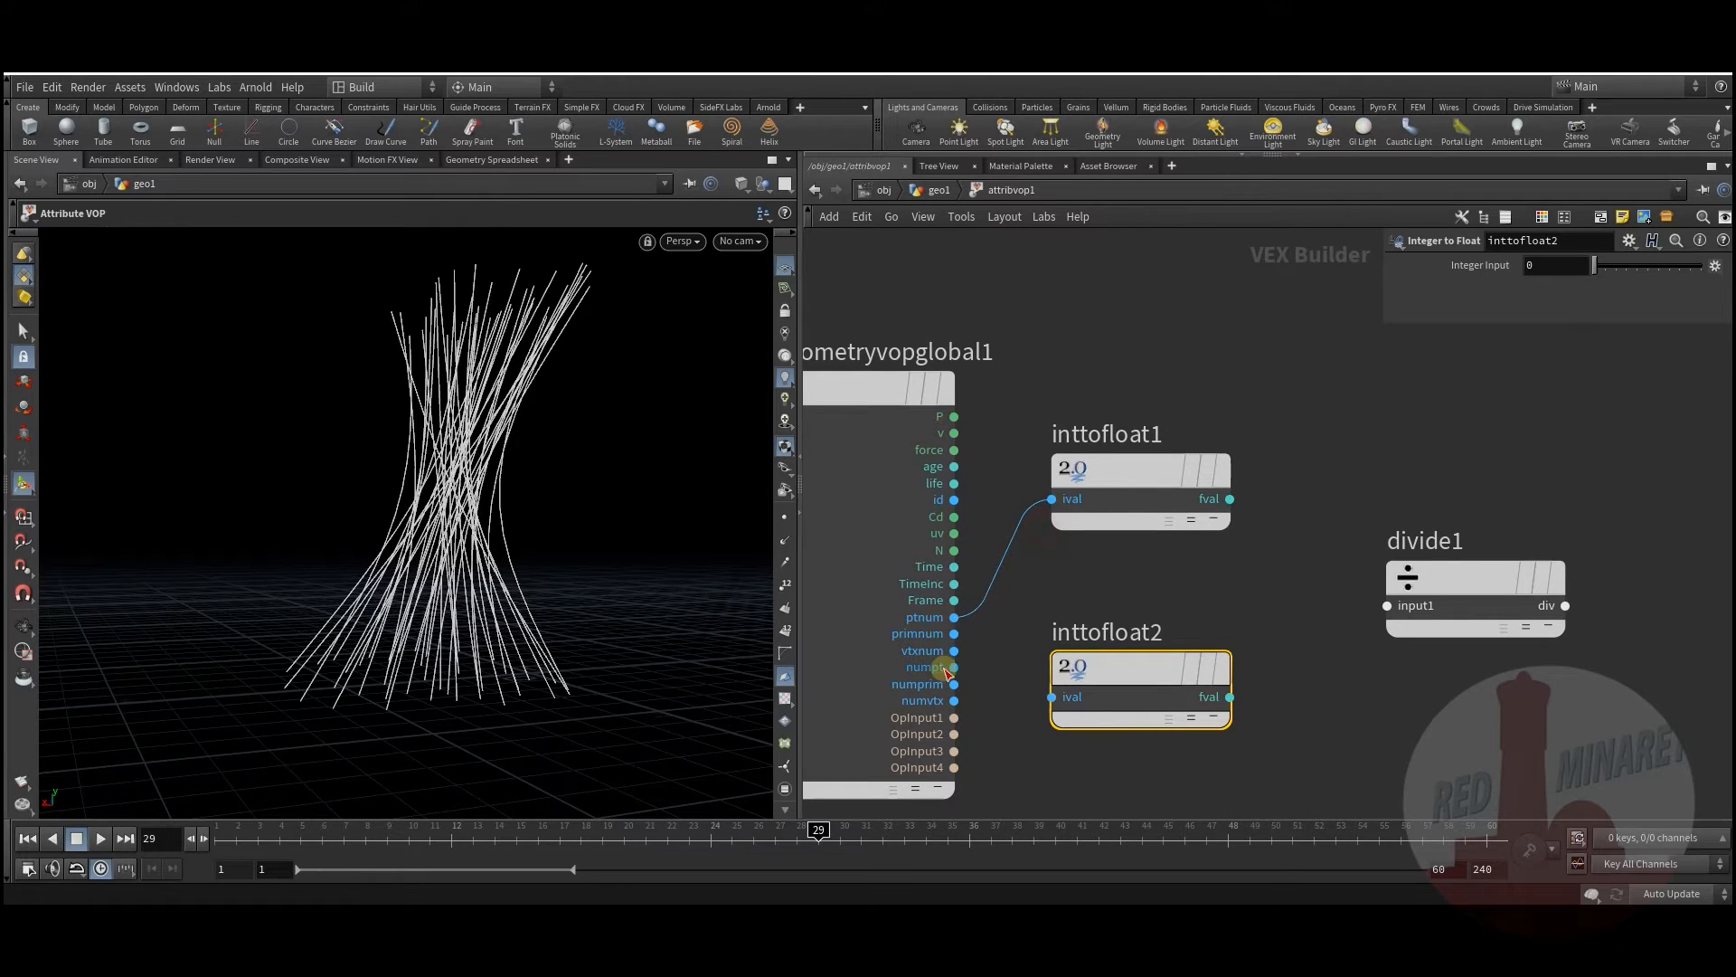
pyautogui.moveTo(1010, 682); pyautogui.dragTo(1119, 654)
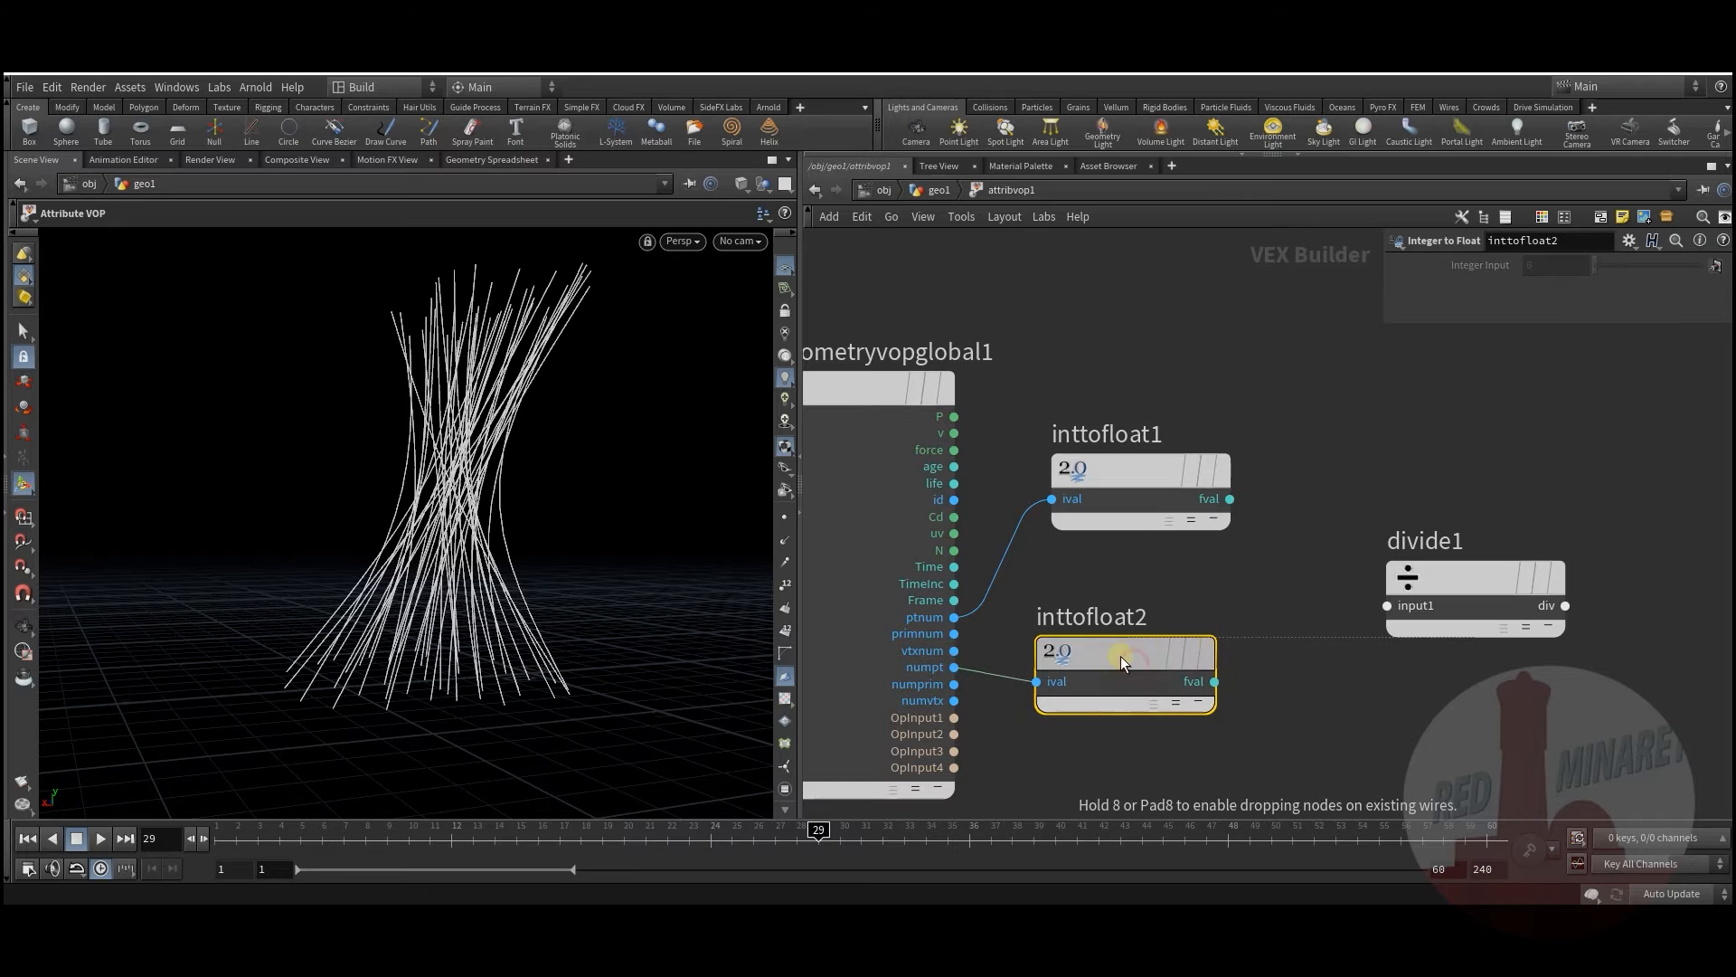
# Step: Feed inttofloat1 and inttofloat2 into divide1's first and second inputs
pyautogui.moveTo(1336, 700); pyautogui.dragTo(1160, 726, button='middle')
pyautogui.moveTo(1054, 525); pyautogui.dragTo(1212, 631)
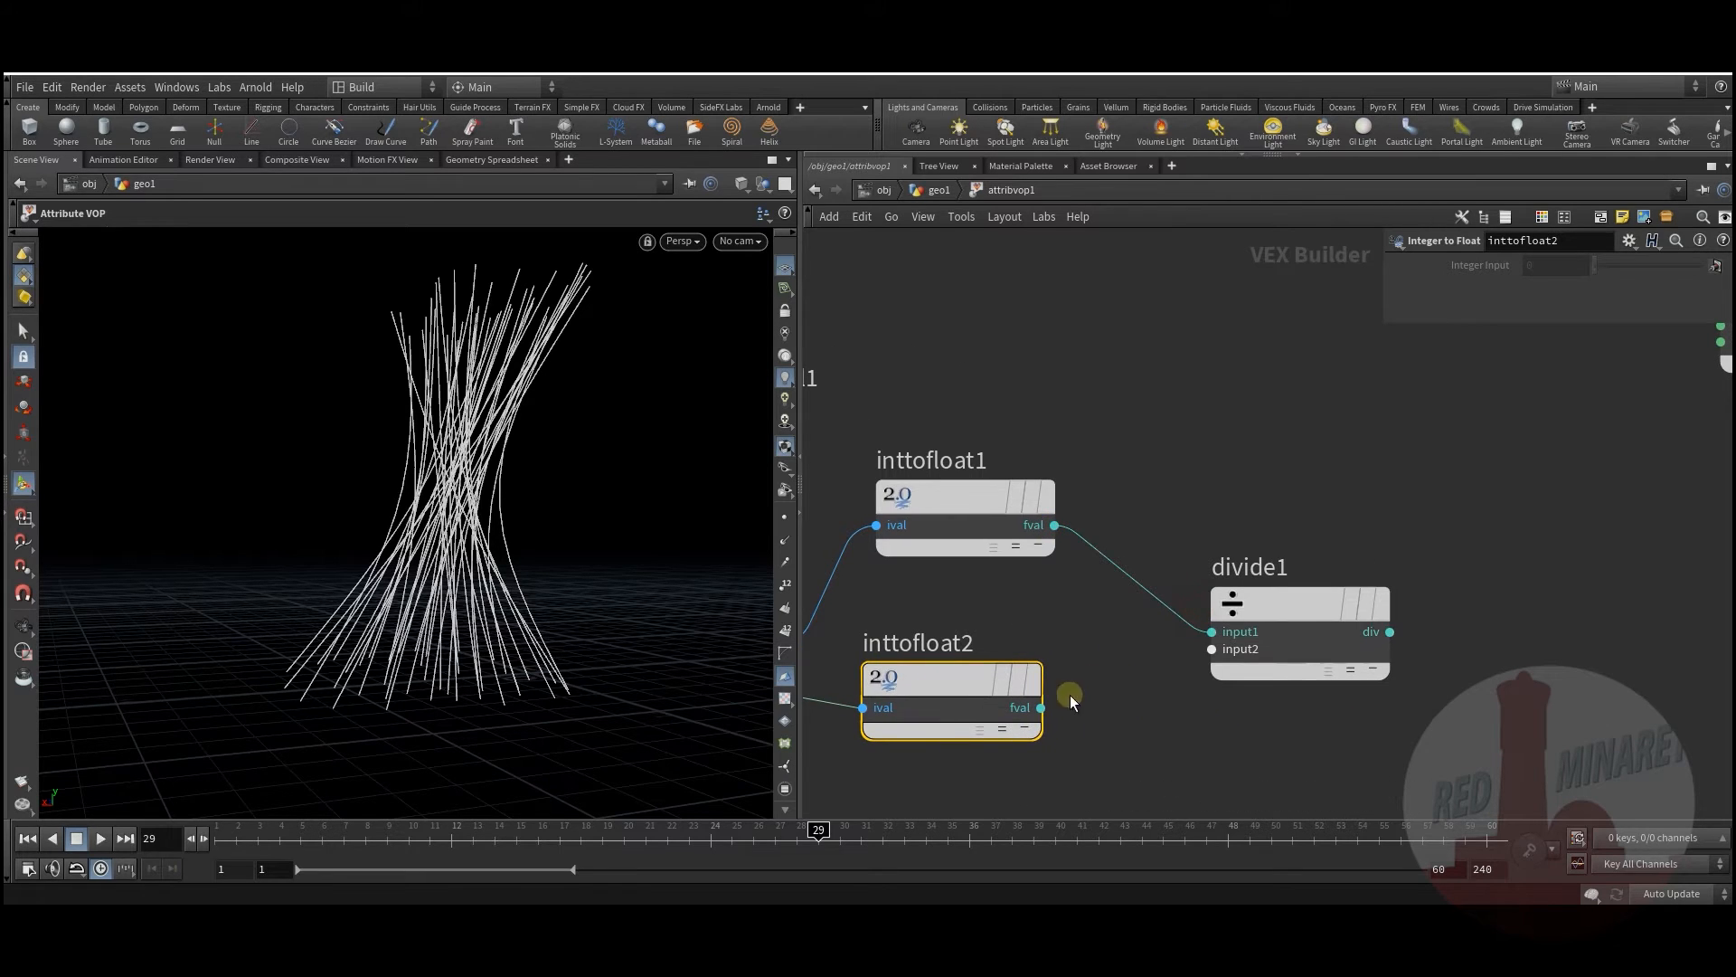
pyautogui.moveTo(1134, 677); pyautogui.dragTo(1212, 649)
pyautogui.scroll(-3, 1393, 740)
pyautogui.moveTo(1393, 740); pyautogui.dragTo(1152, 665, button='middle')
pyautogui.moveTo(1221, 620); pyautogui.dragTo(1140, 689, button='middle')
# Step: Add a ramp1 Ramp Parameter node driven by divide1's result
pyautogui.press('Tab')
pyautogui.moveTo(1210, 632)
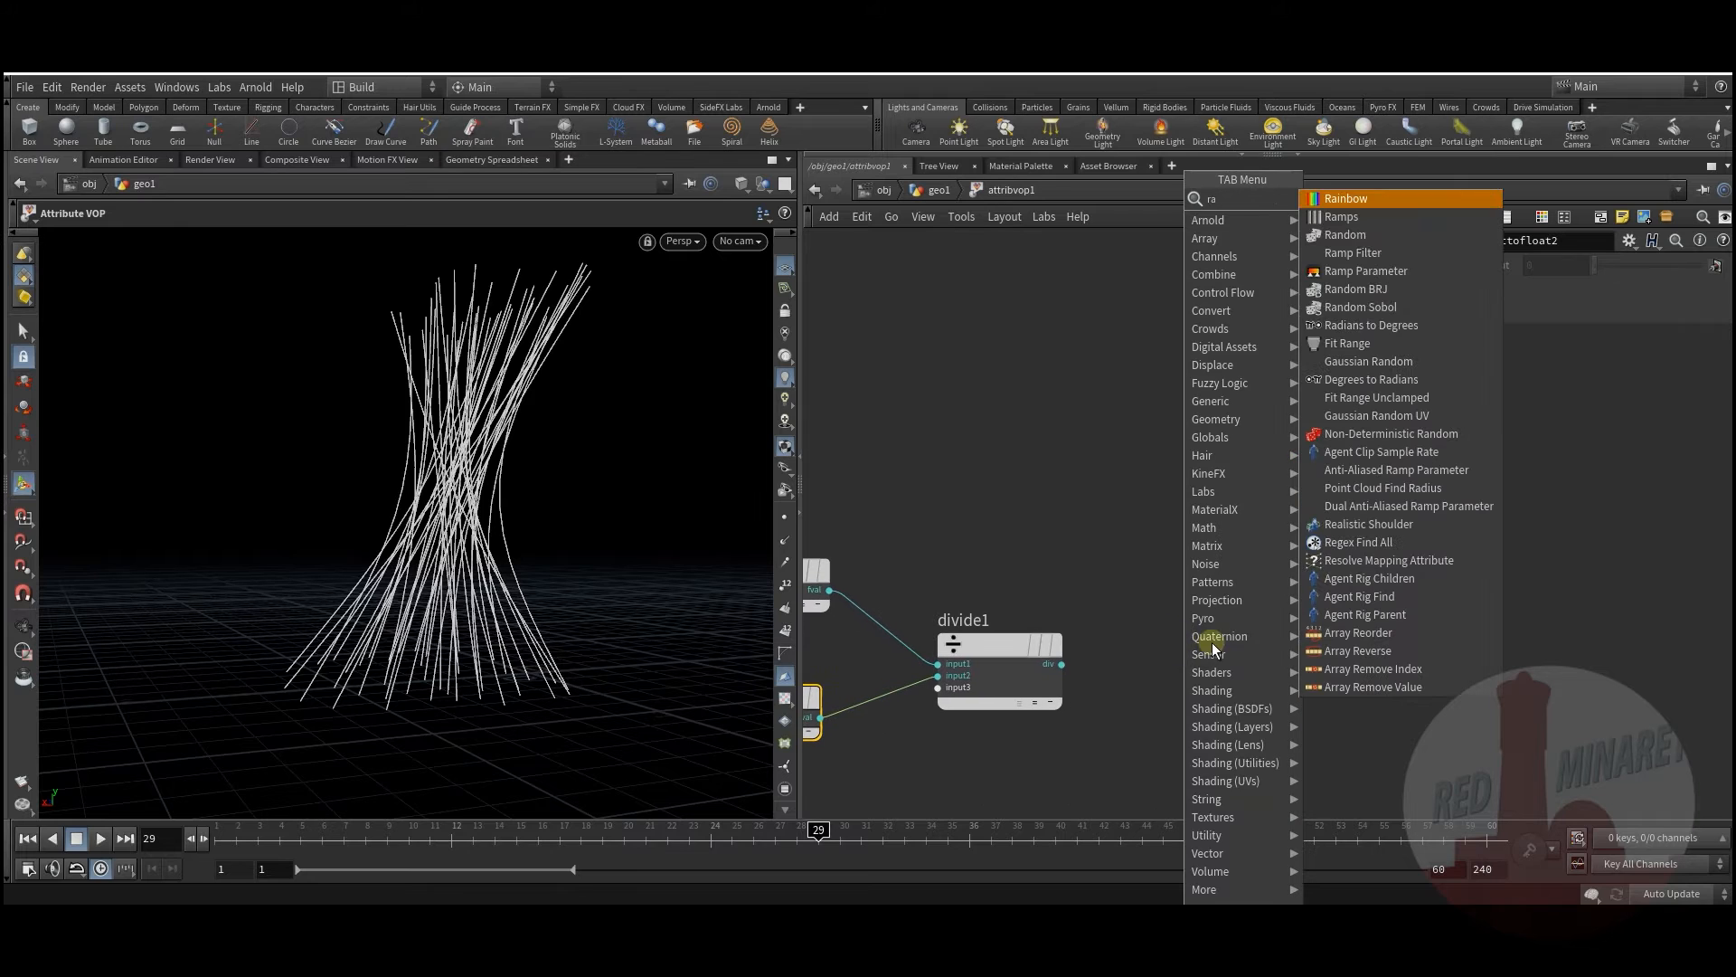
pyautogui.click(1378, 267)
pyautogui.click(1241, 621)
pyautogui.click(1062, 665)
pyautogui.click(1184, 640)
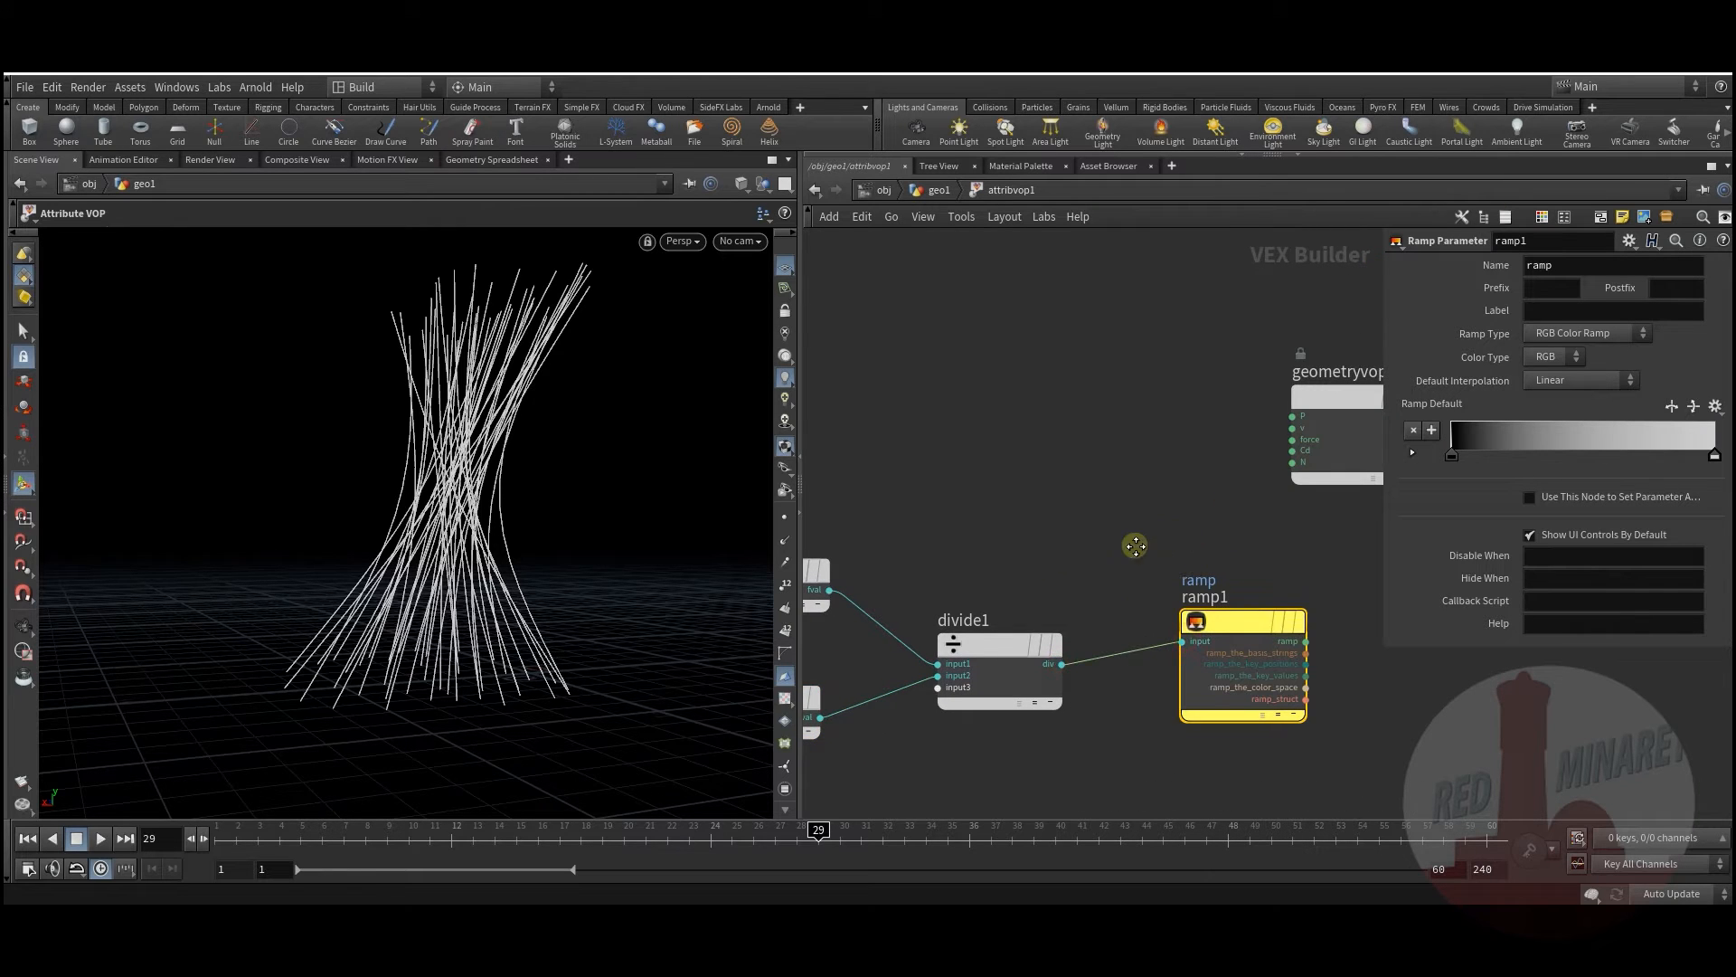
# Step: Arrange the VOP nodes and connect ramp1's output to geometryvopoutput1's Cd
pyautogui.moveTo(1134, 545); pyautogui.dragTo(893, 594, button='middle')
pyautogui.moveTo(1097, 443); pyautogui.dragTo(1237, 433)
pyautogui.moveTo(1009, 668); pyautogui.dragTo(1040, 690)
pyautogui.moveTo(947, 579); pyautogui.dragTo(875, 567, button='middle')
pyautogui.scroll(-1, 1071, 534)
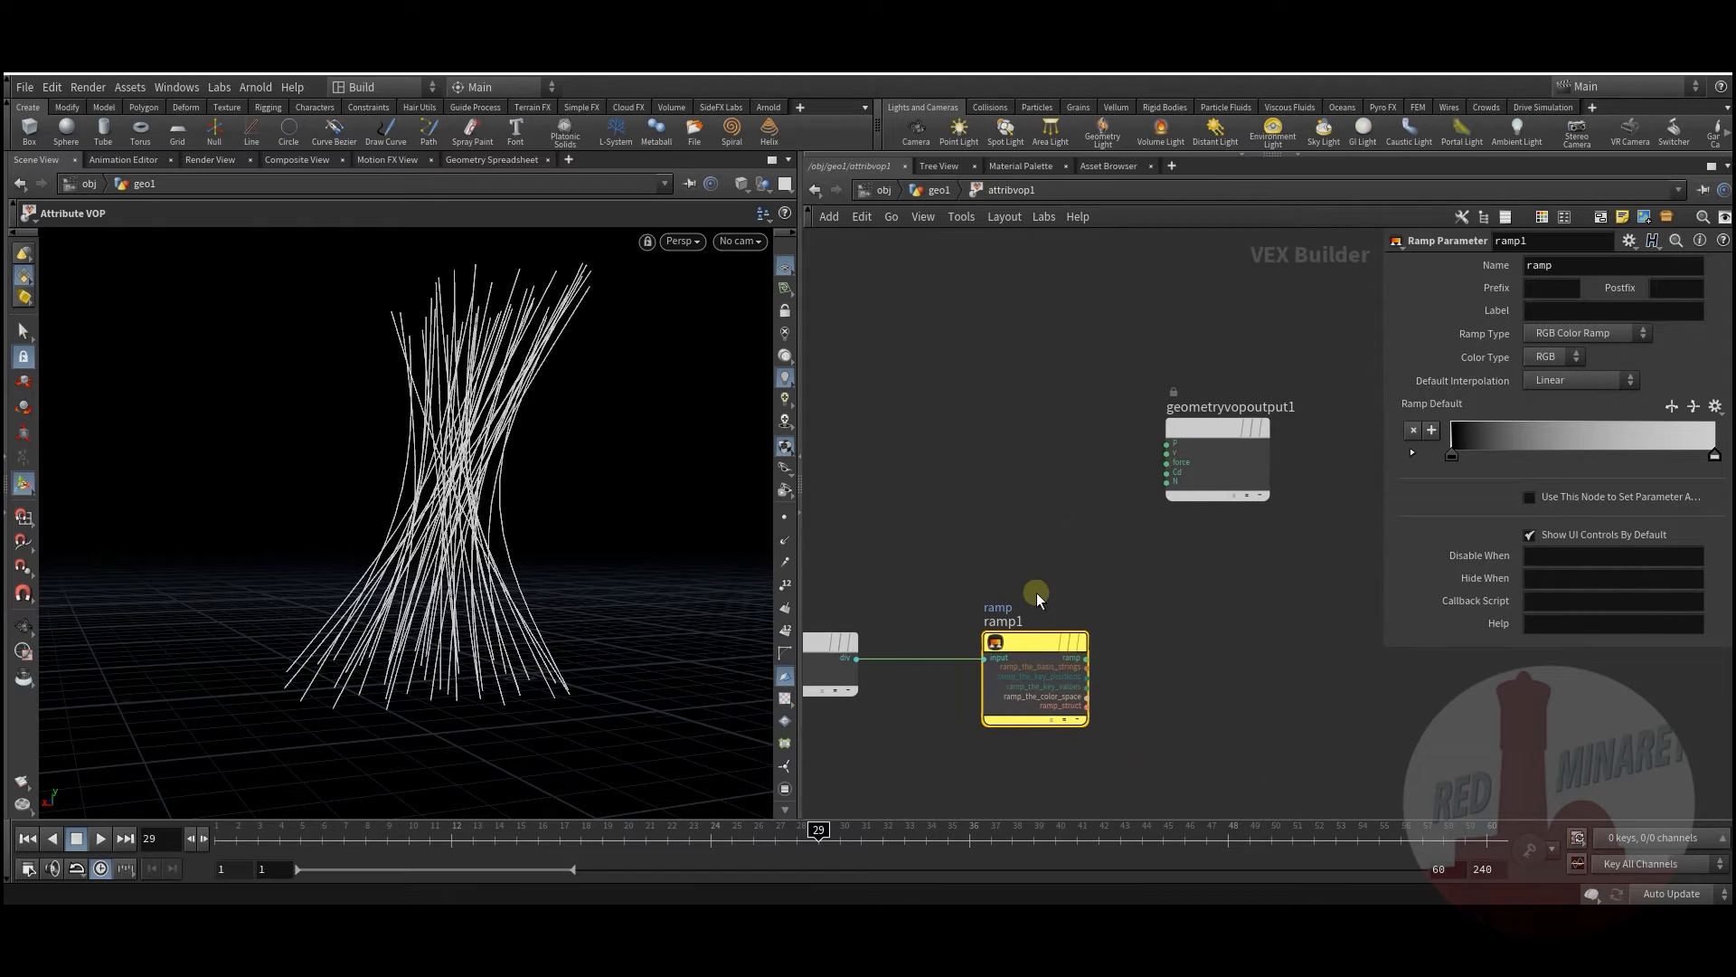
pyautogui.moveTo(1207, 441); pyautogui.dragTo(1218, 479)
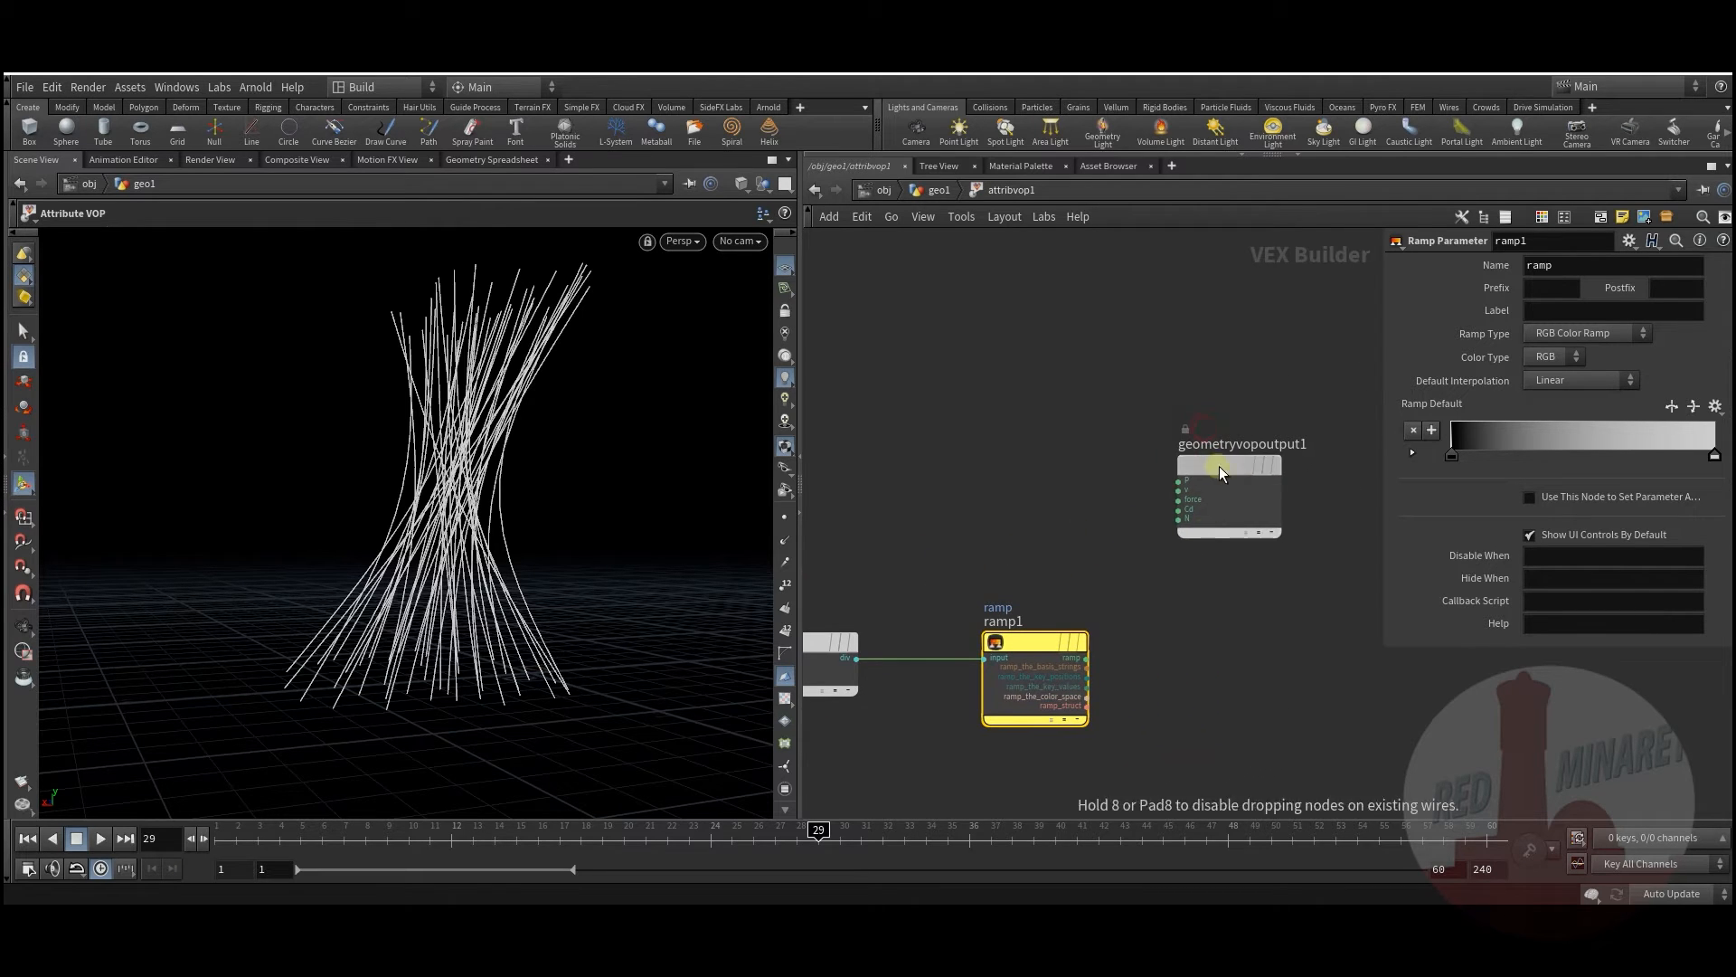
pyautogui.click(1089, 660)
pyautogui.click(1126, 508)
pyautogui.moveTo(913, 519); pyautogui.dragTo(999, 534, button='middle')
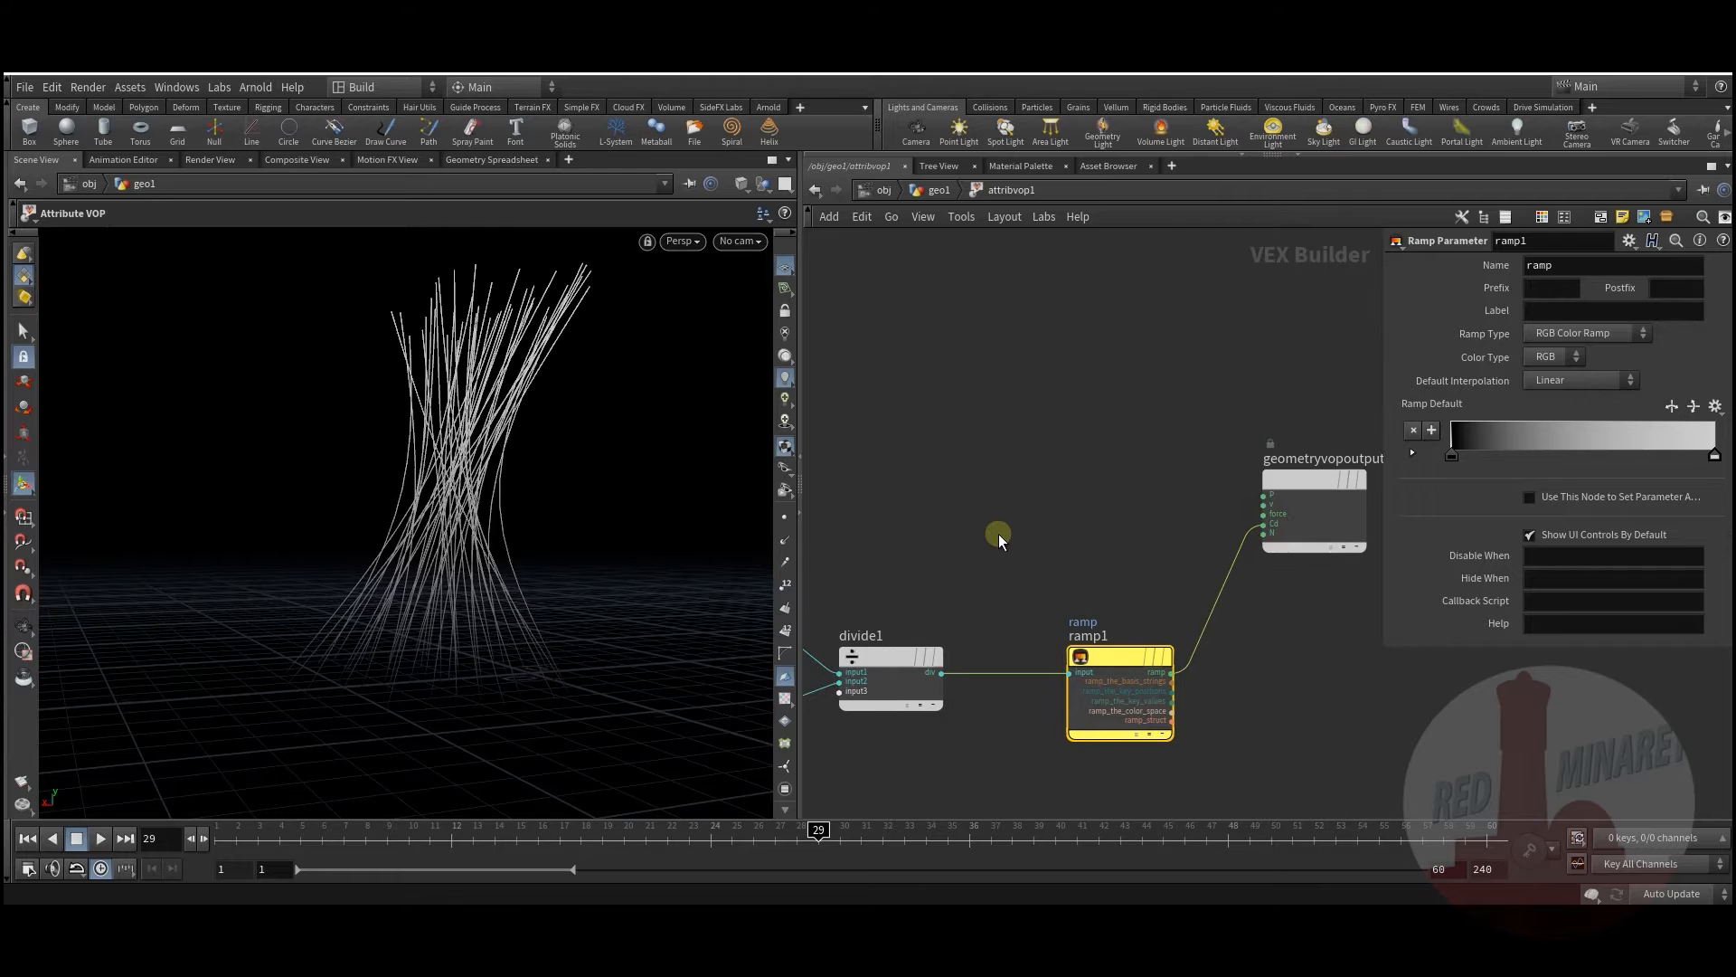
# Step: Make ramp1 a float spline ramp and raise its middle key to 1
pyautogui.click(1585, 336)
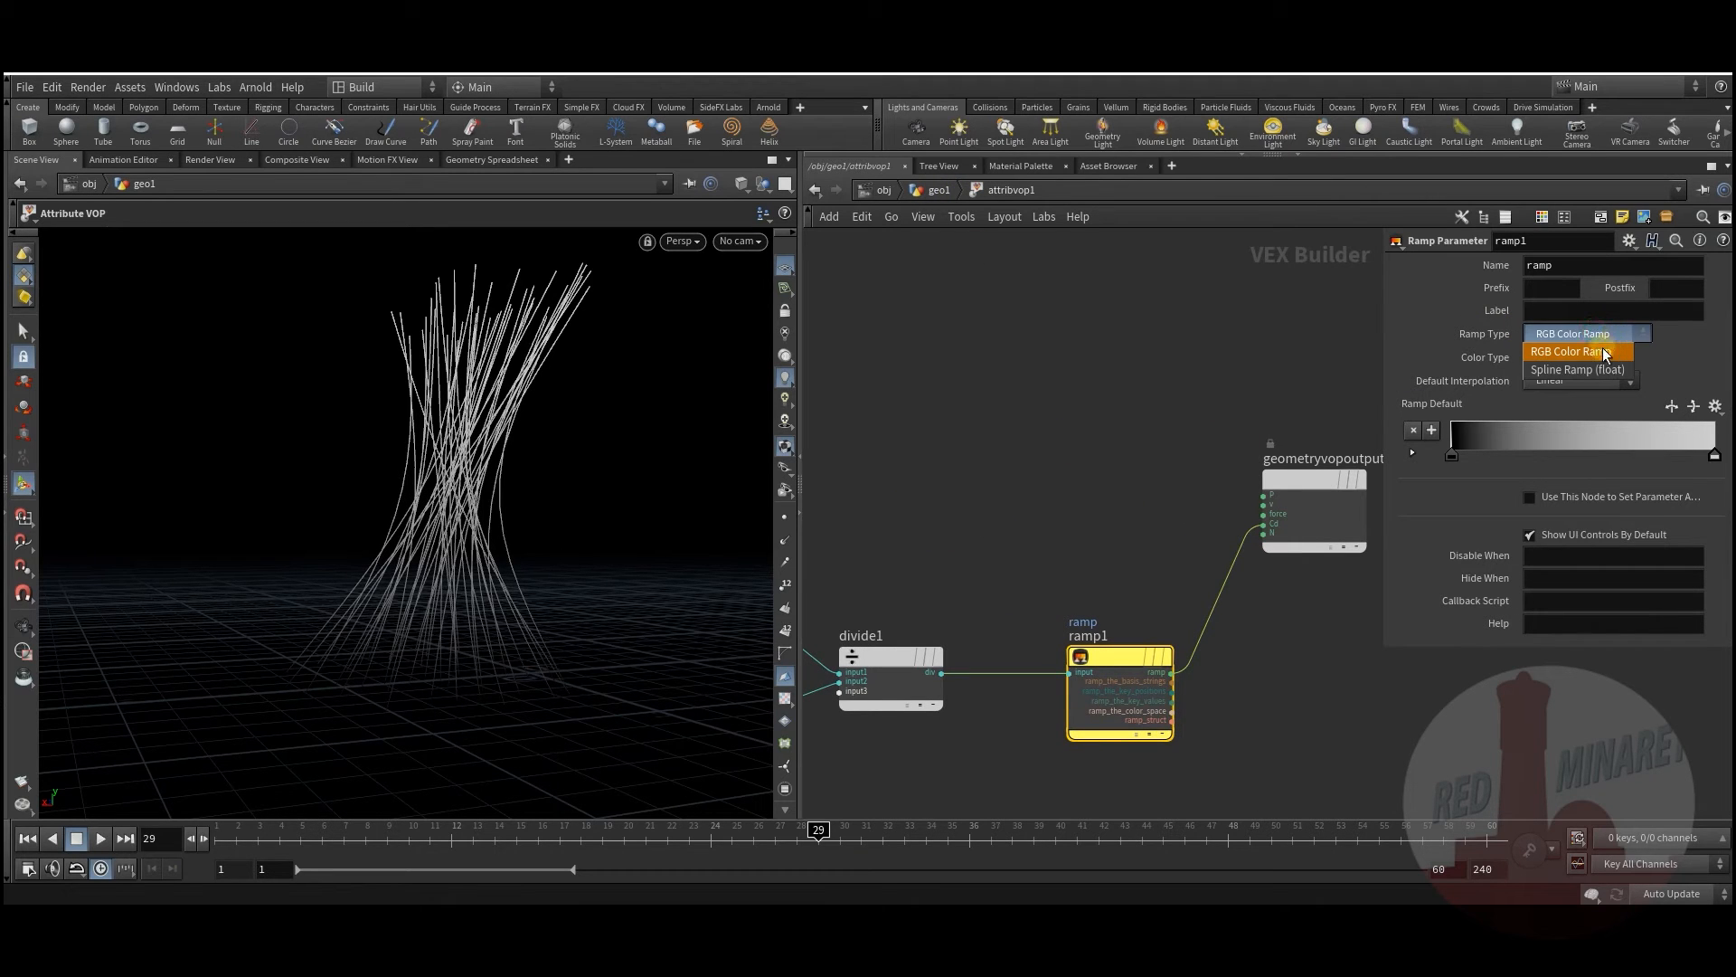
pyautogui.click(1593, 369)
pyautogui.click(939, 190)
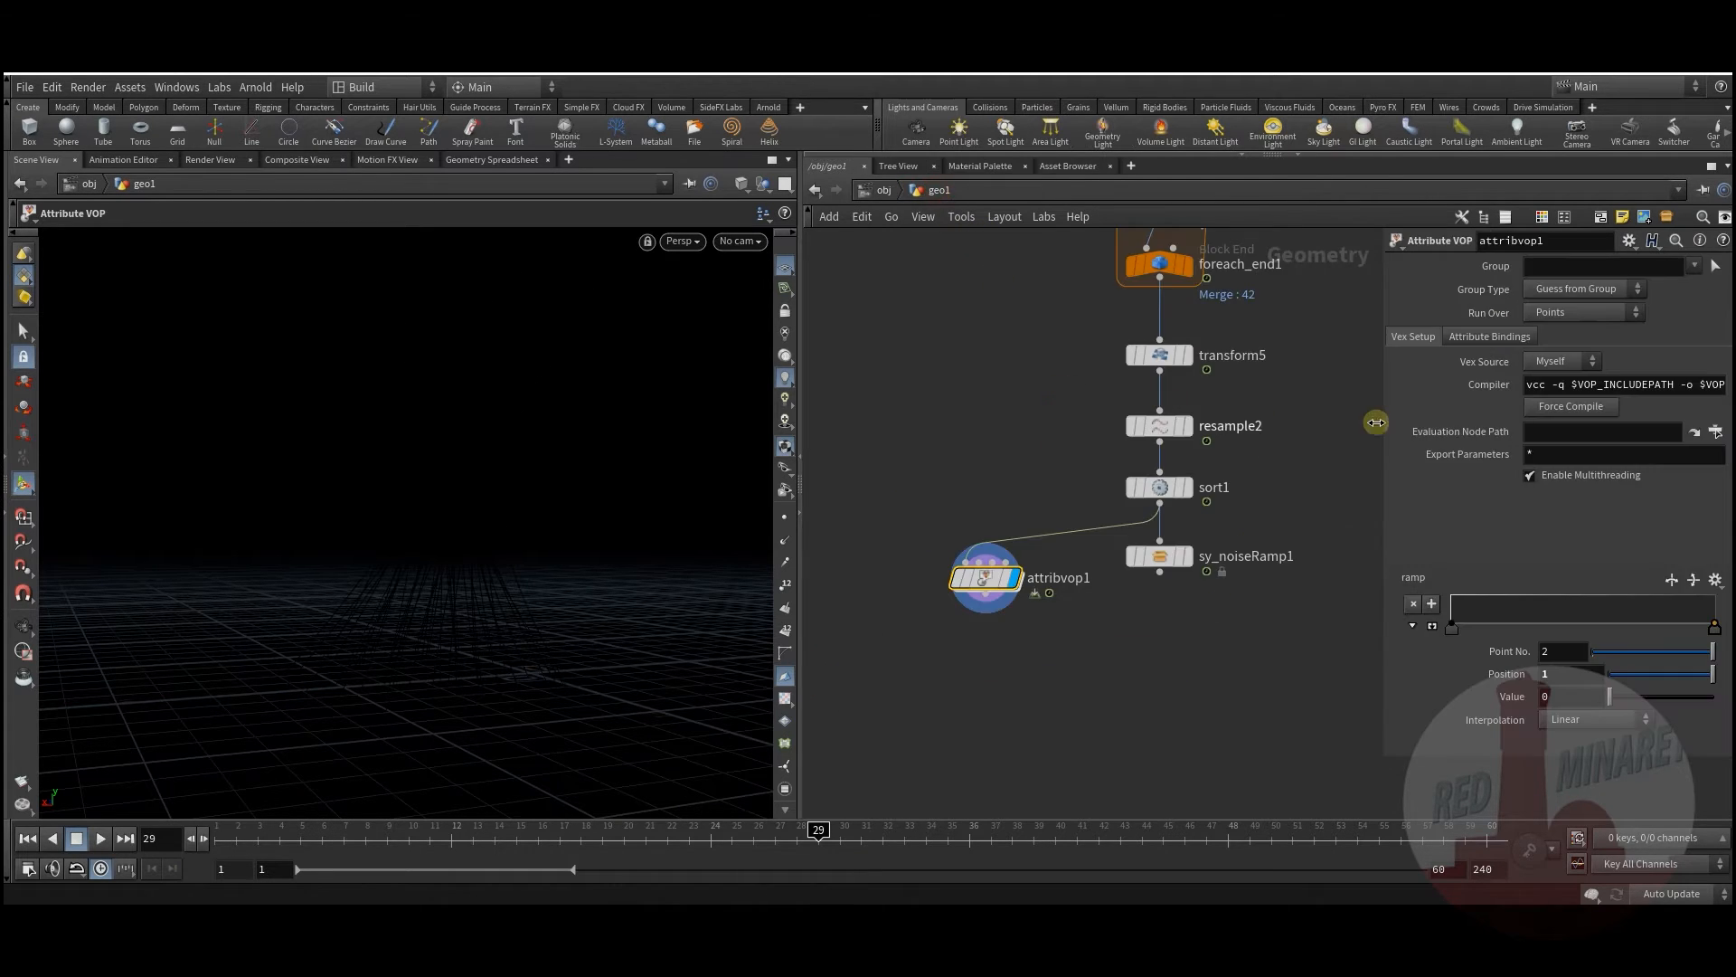
pyautogui.moveTo(1591, 611); pyautogui.dragTo(1594, 588)
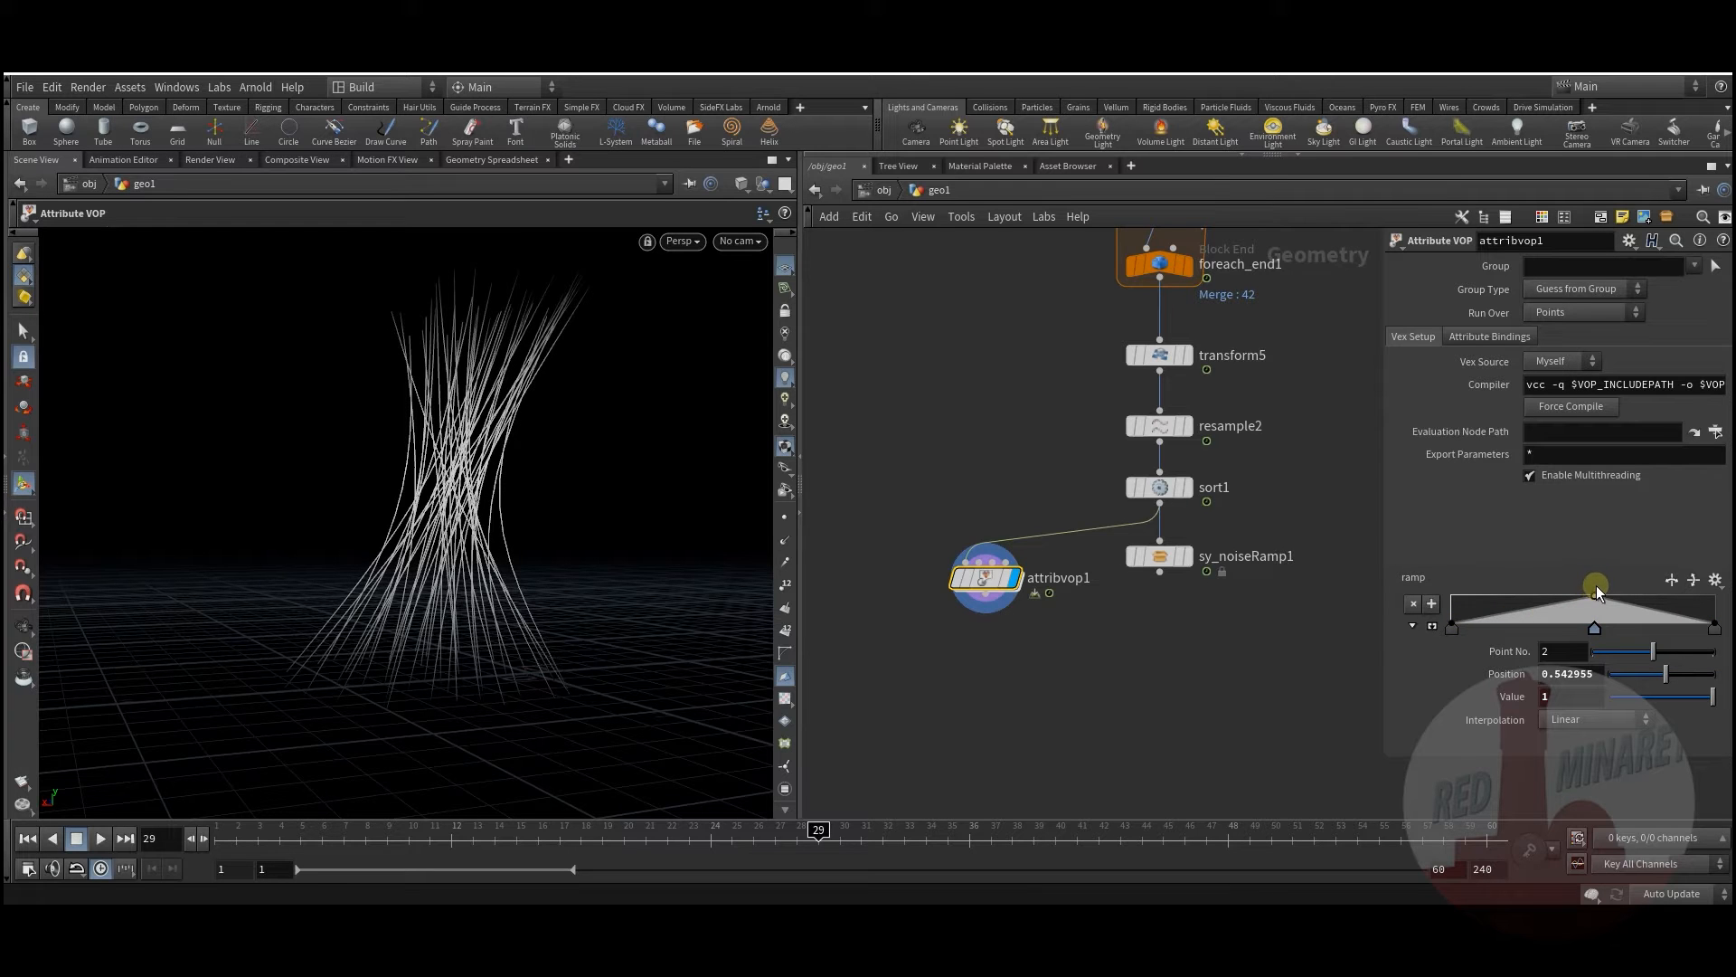
pyautogui.moveTo(981, 657); pyautogui.dragTo(954, 582, button='middle')
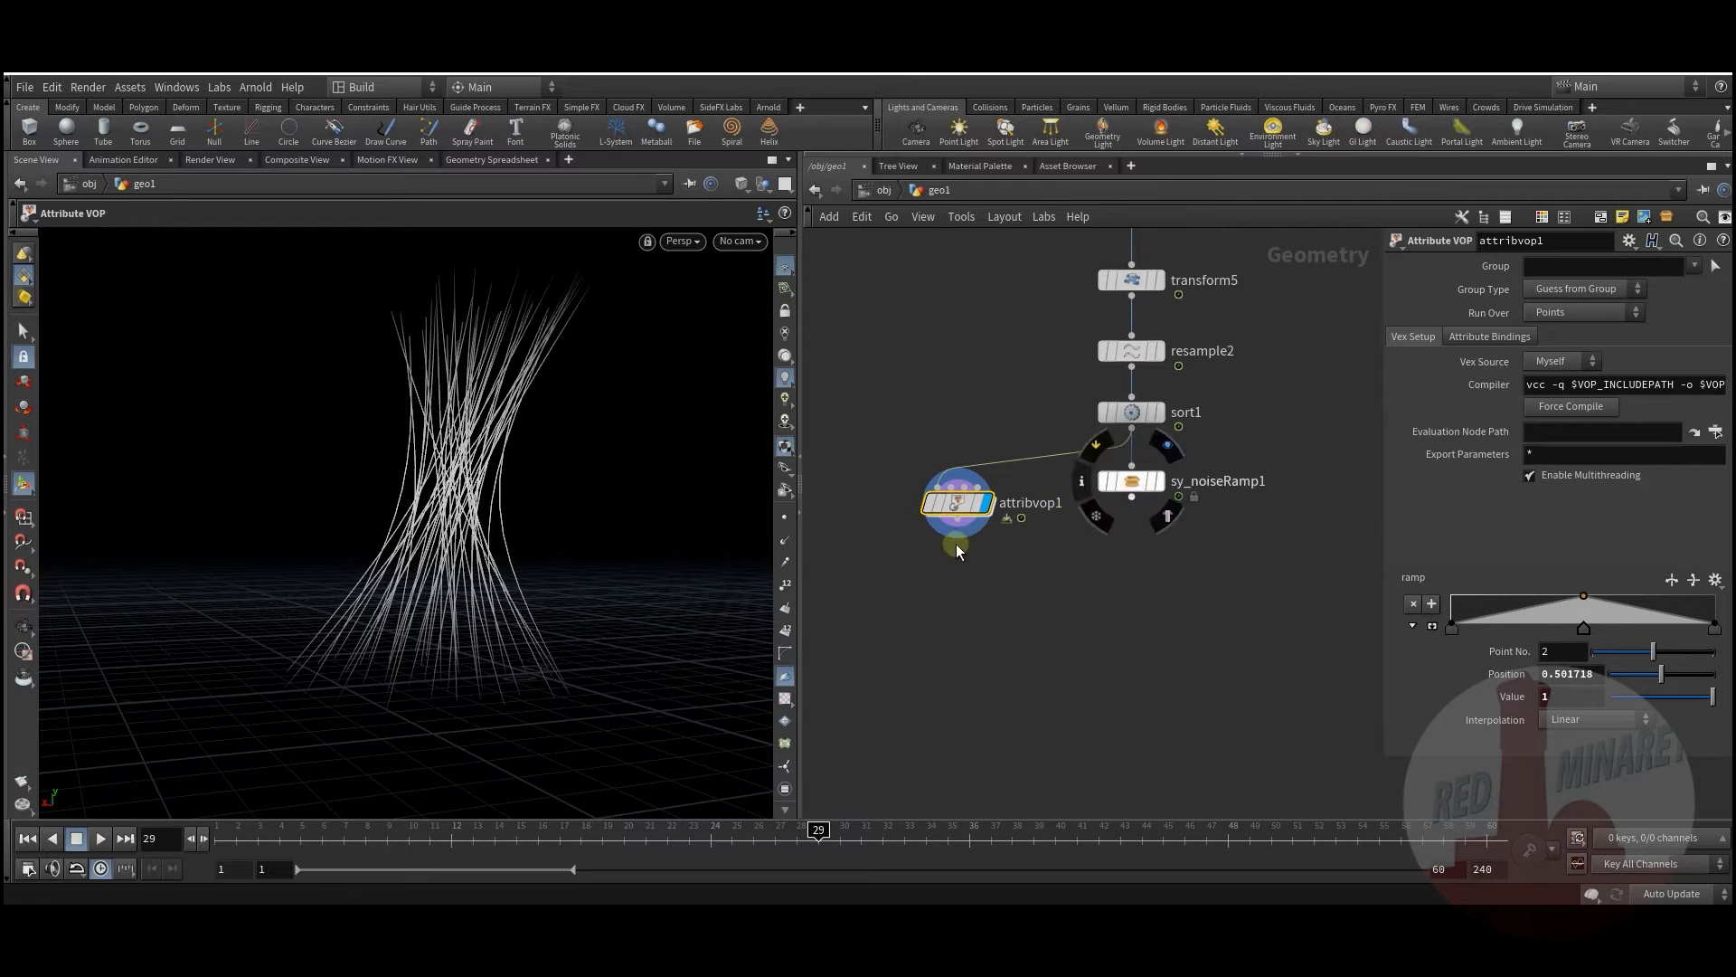
pyautogui.keyDown('alt'); pyautogui.moveTo(396, 516); pyautogui.dragTo(455, 499); pyautogui.keyUp('alt')
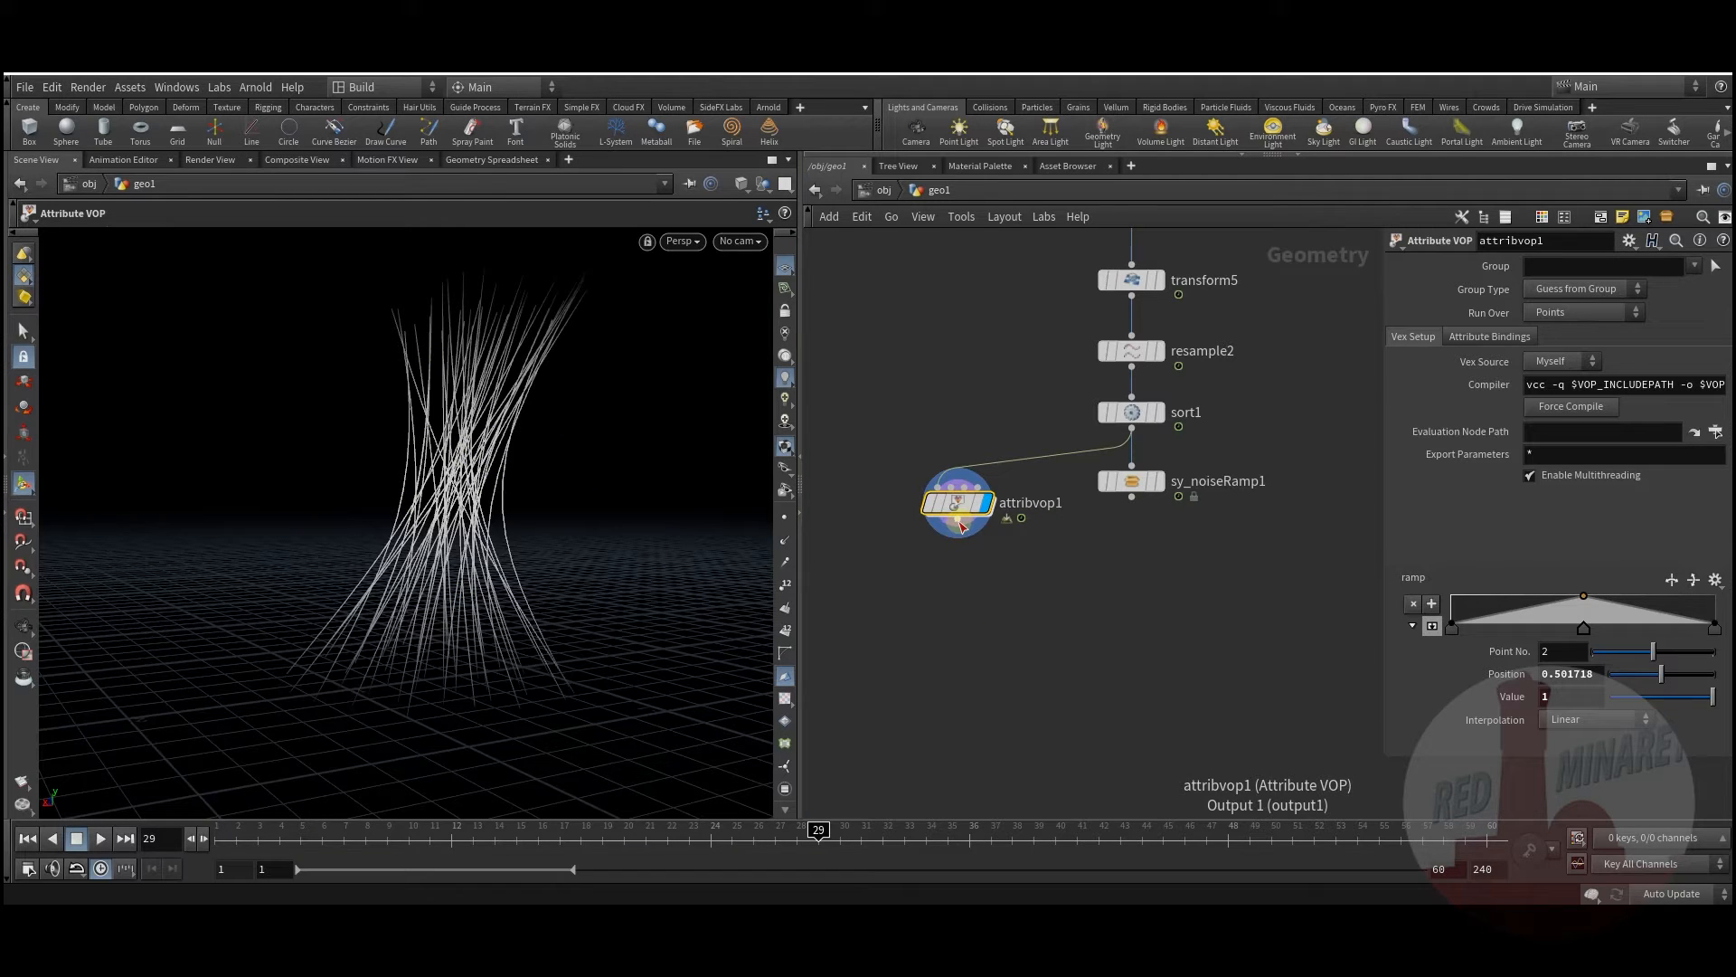
# Step: Add attribwrangle3 below attribvop1 and display its output
pyautogui.press('Tab')
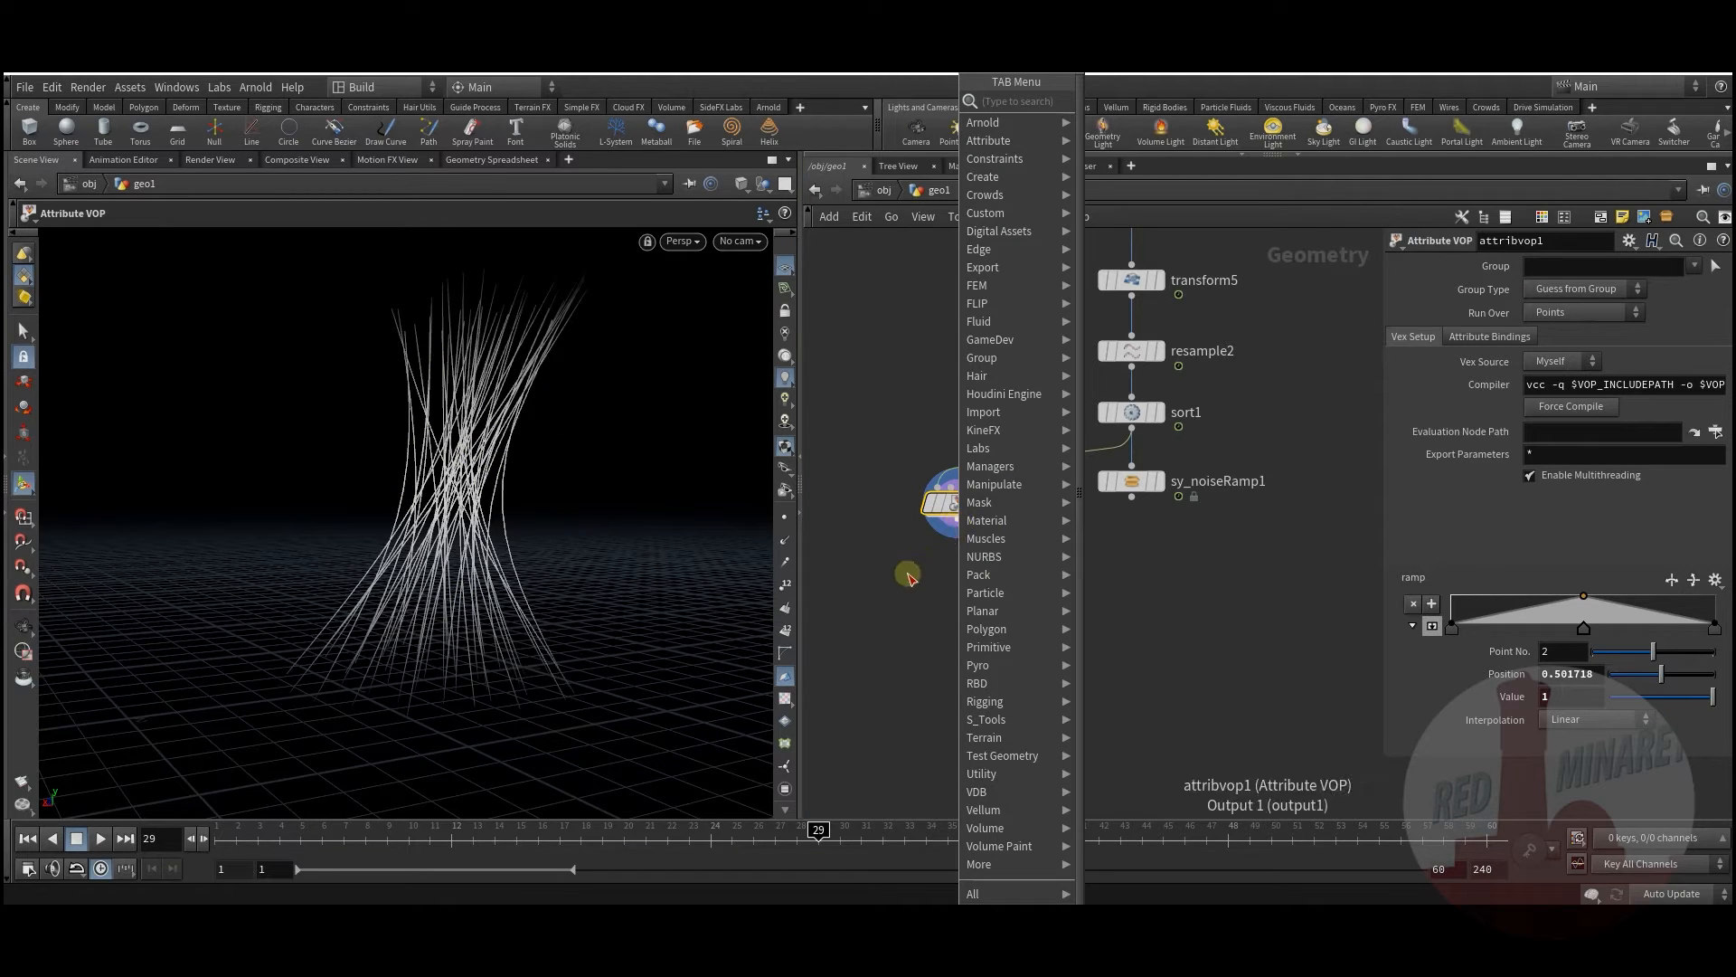
pyautogui.press('Escape')
pyautogui.moveTo(957, 512)
pyautogui.mouseDown()
pyautogui.moveTo(1007, 479)
pyautogui.moveTo(929, 498)
pyautogui.mouseUp()
pyautogui.press('Tab')
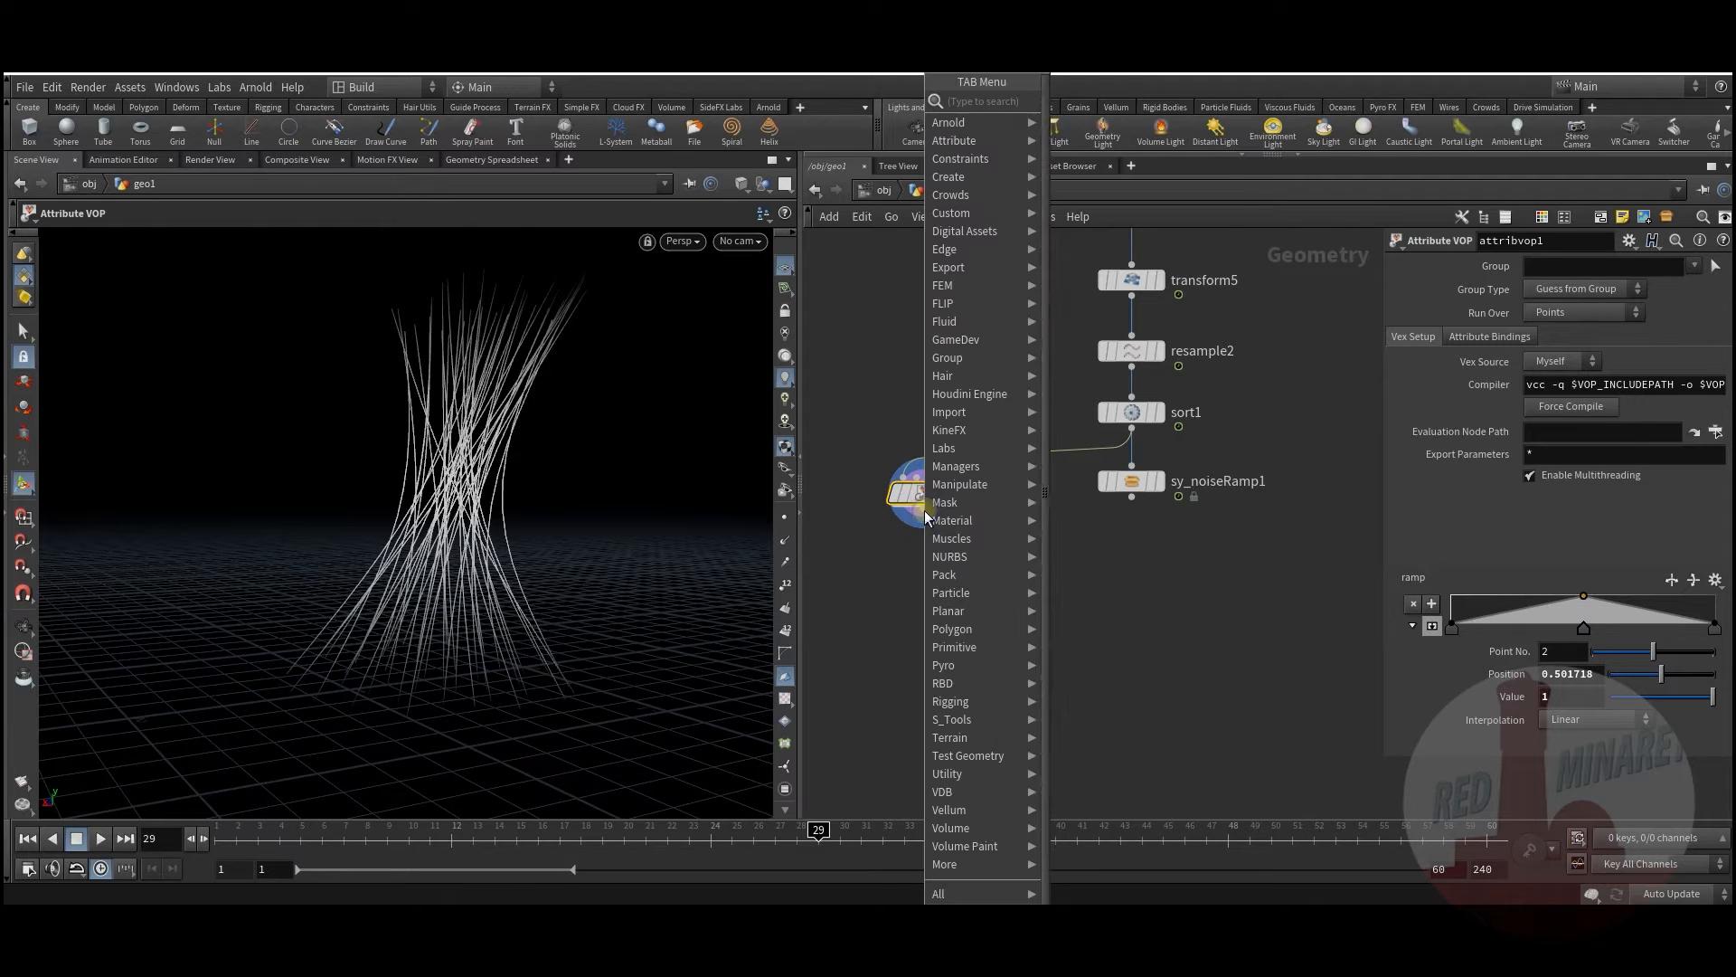
pyautogui.write('wra')
pyautogui.click(1090, 107)
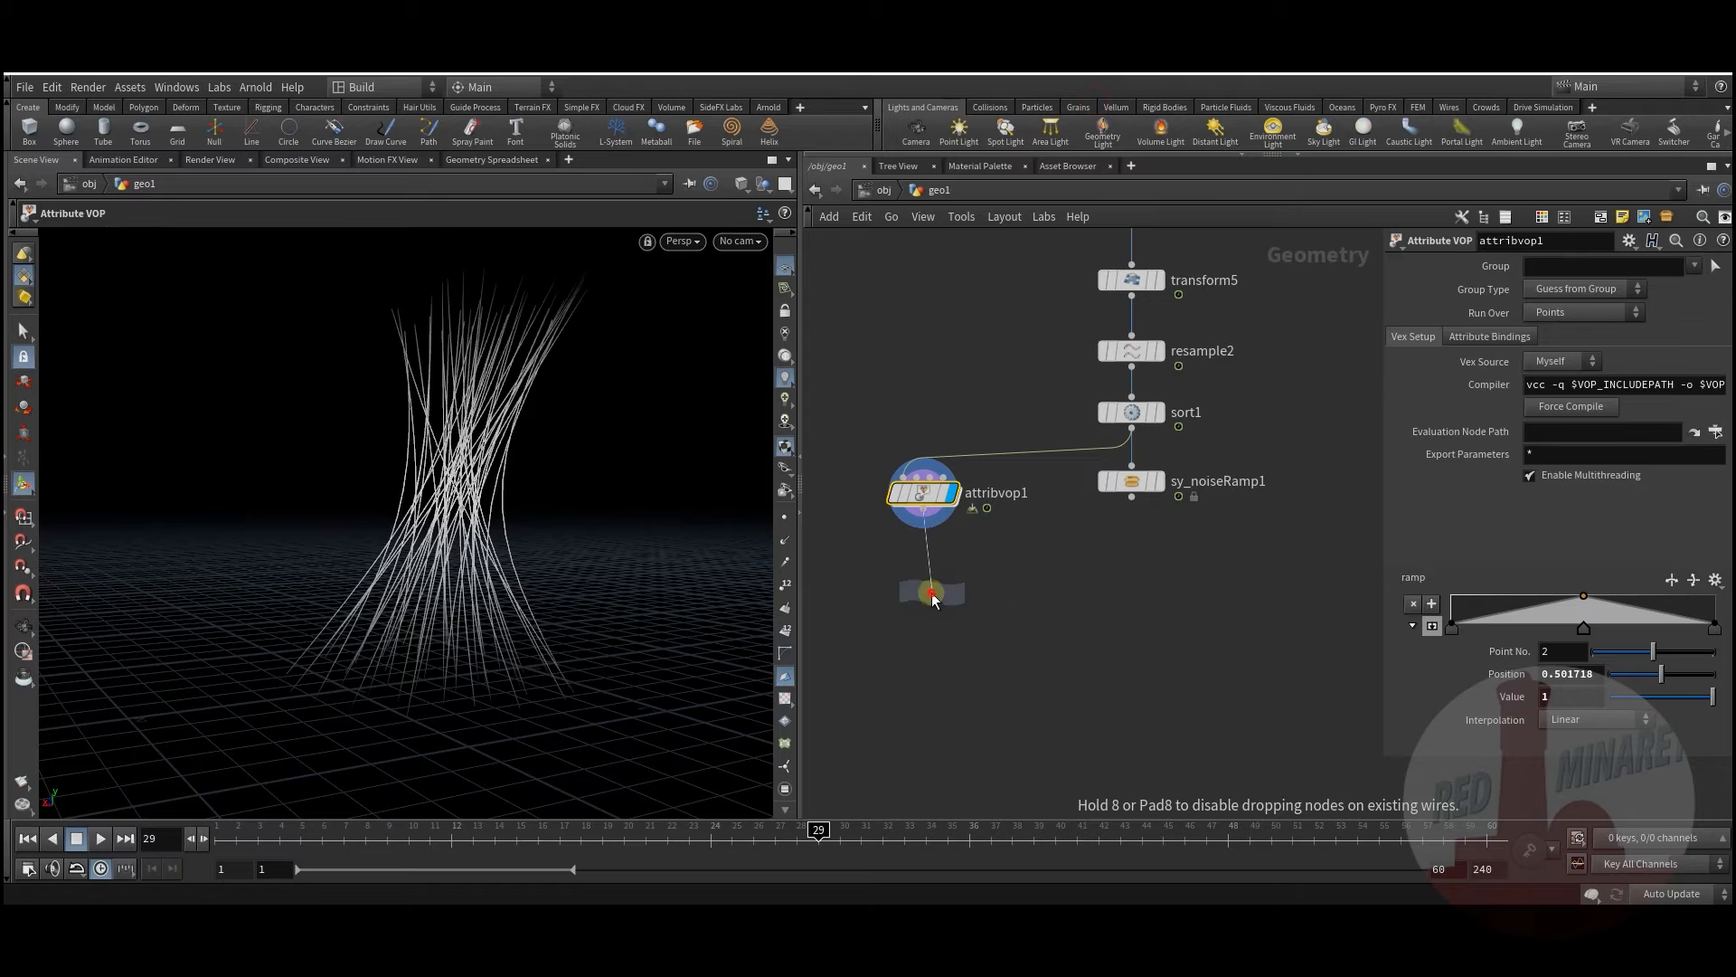
pyautogui.click(932, 594)
pyautogui.click(961, 597)
pyautogui.moveTo(934, 601); pyautogui.dragTo(923, 559)
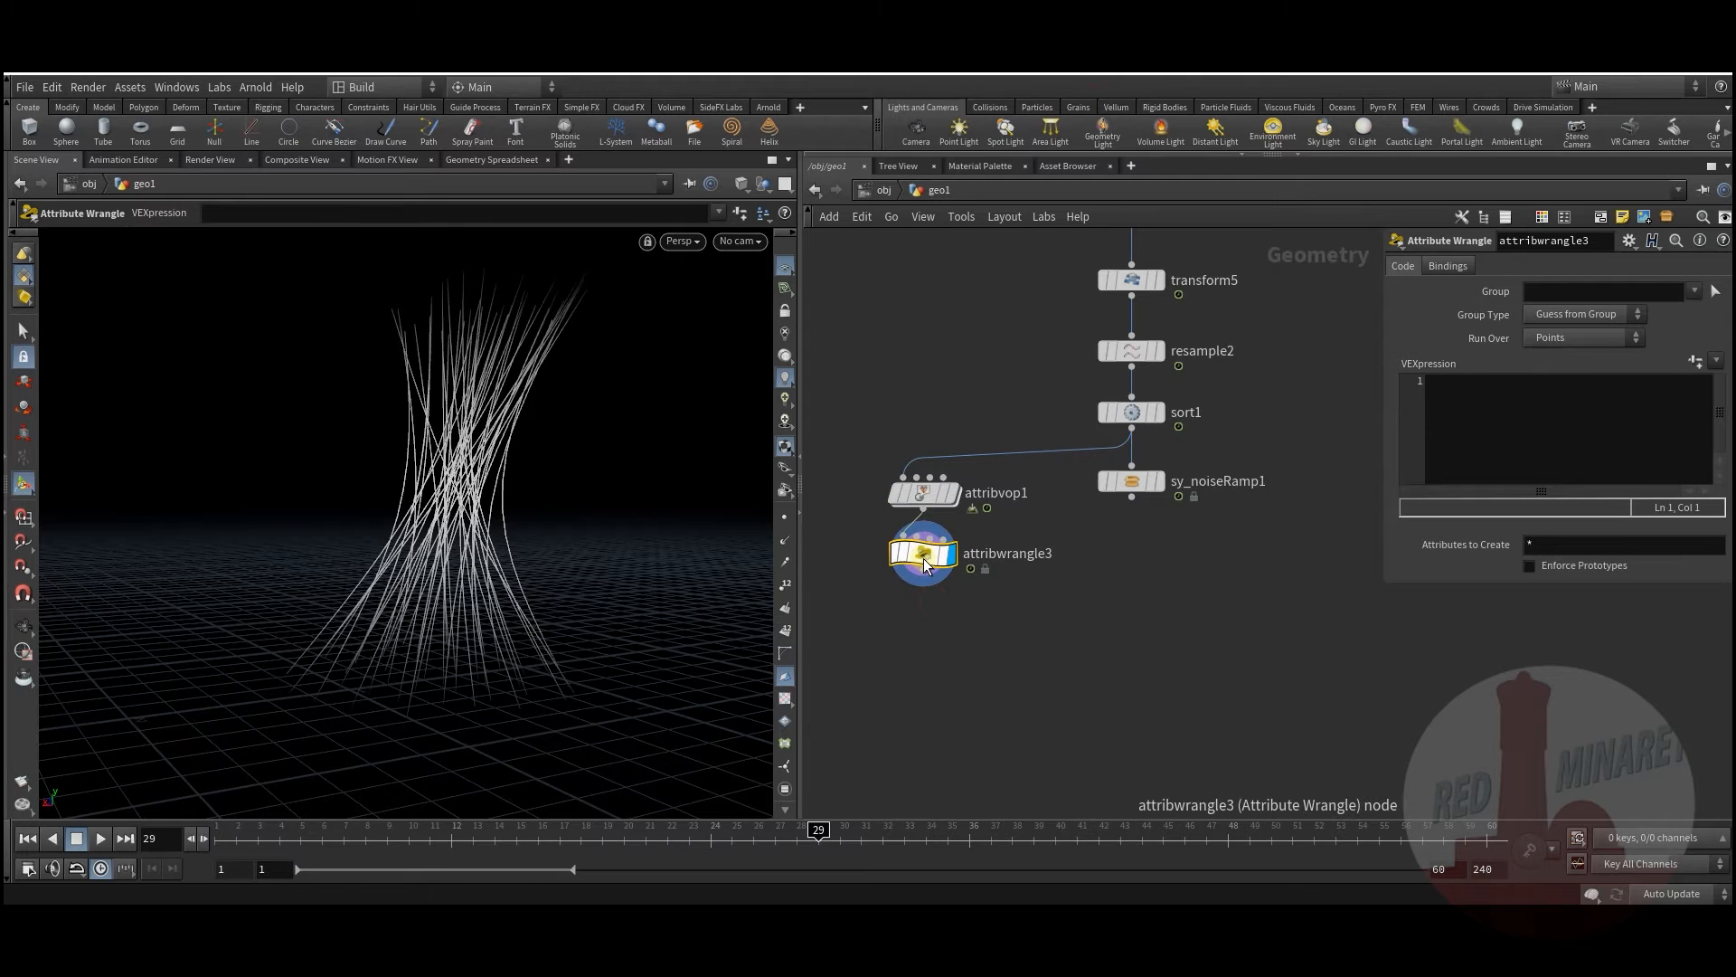
pyautogui.click(921, 494)
# Step: Inside attribvop1, add a Bind node named pscale fed by ramp1's output
pyautogui.doubleClick(919, 498)
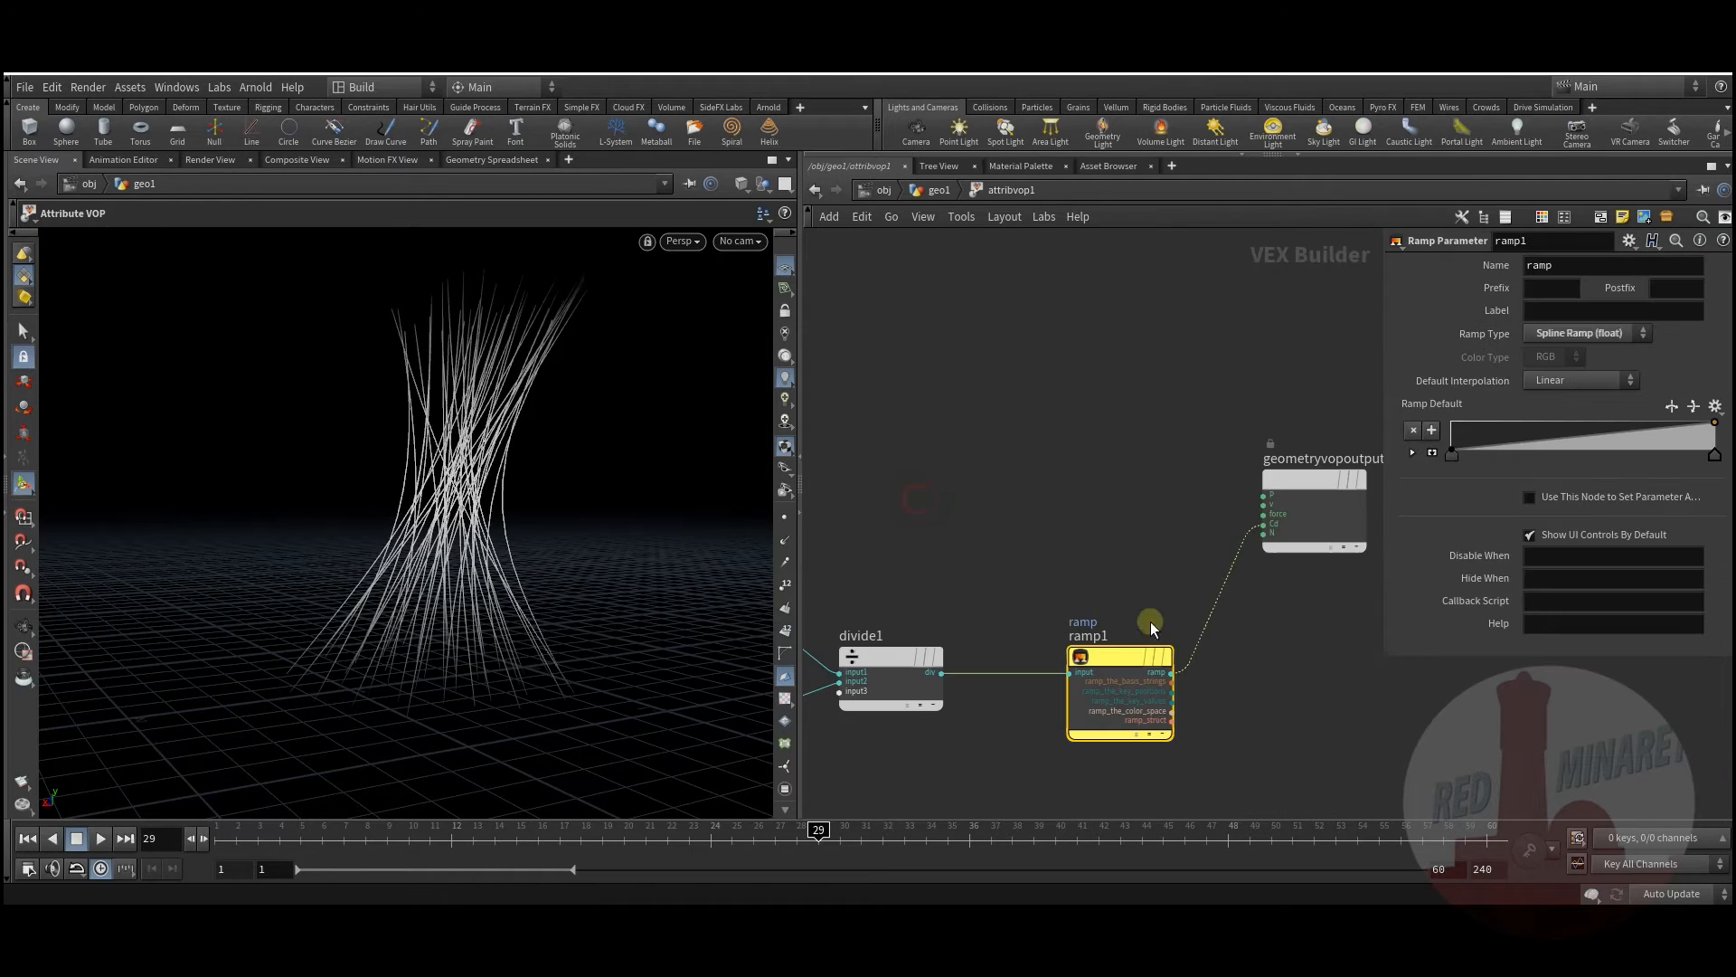
pyautogui.press('Tab')
pyautogui.write('bind')
pyautogui.press('Return')
pyautogui.click(944, 532)
pyautogui.click(1168, 568)
pyautogui.doubleClick(1566, 271)
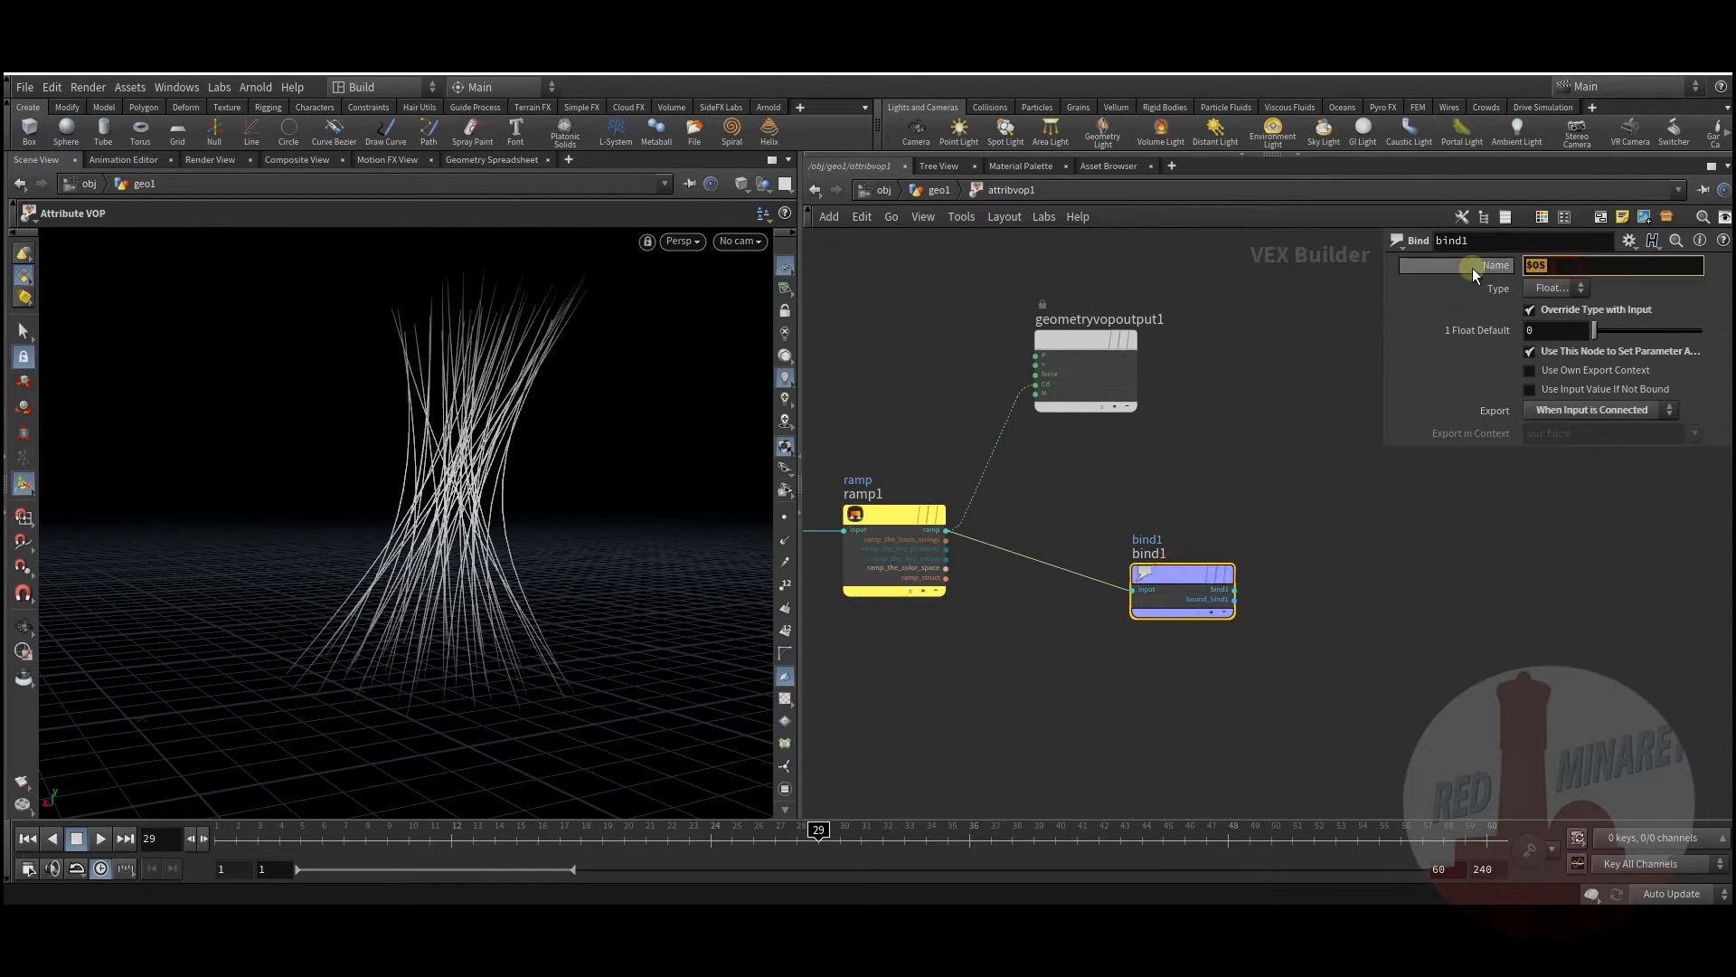
pyautogui.write('pscale')
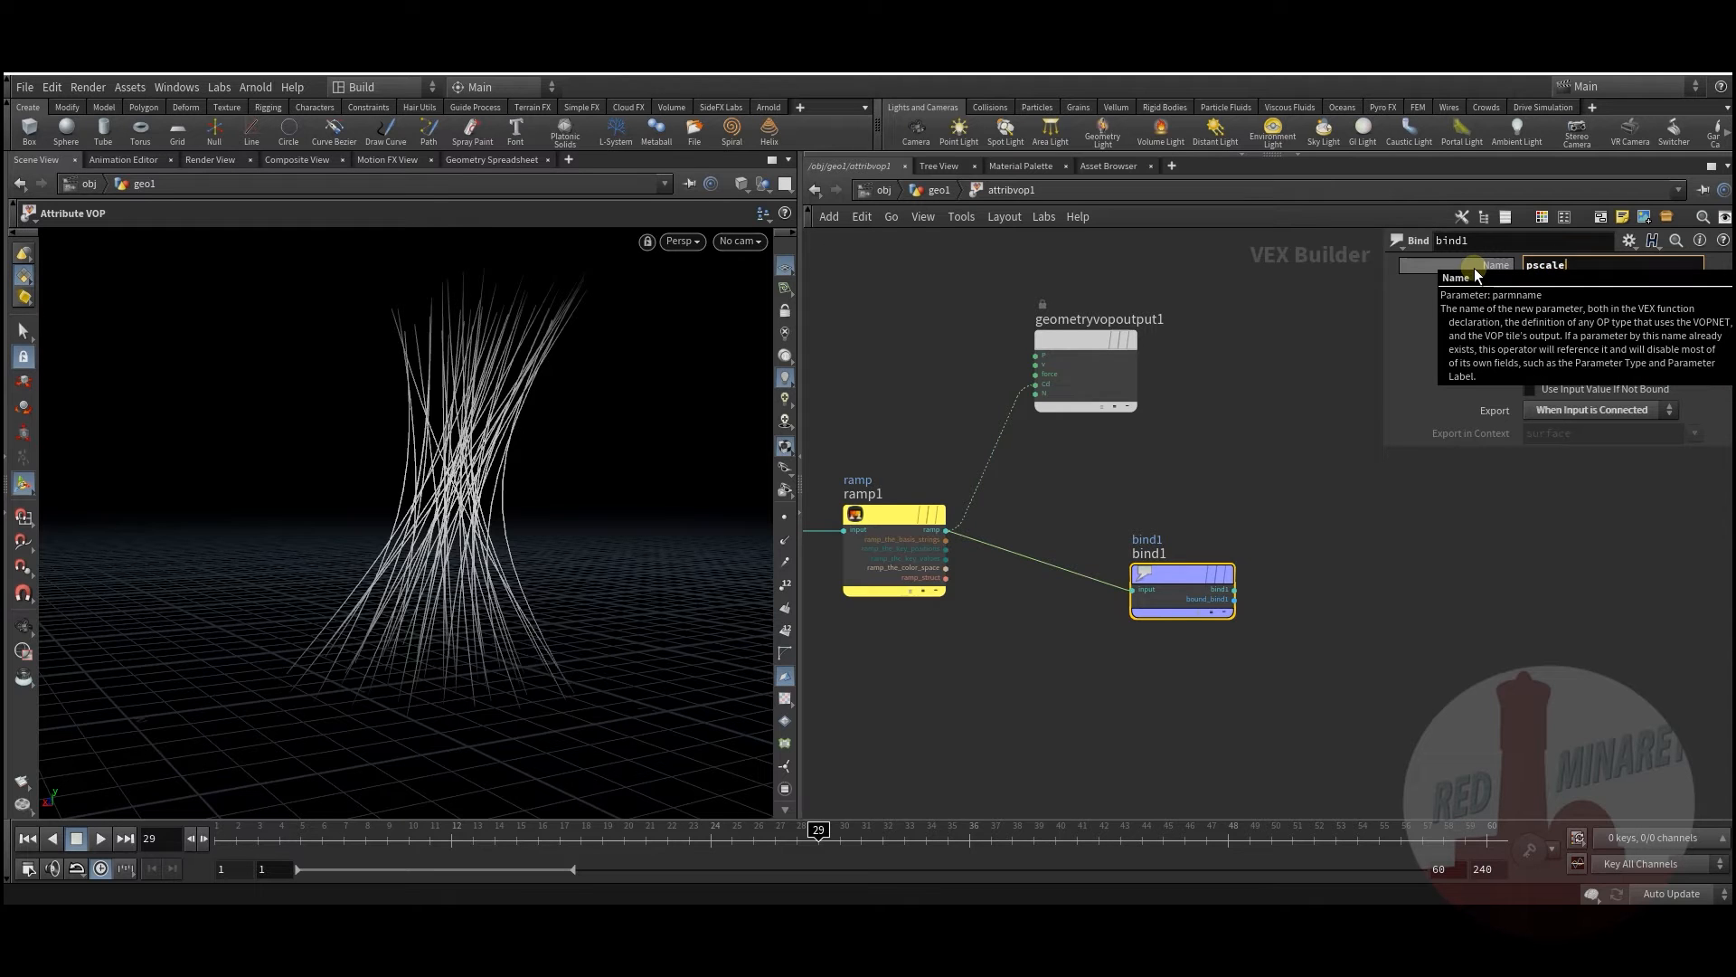
pyautogui.press('Return')
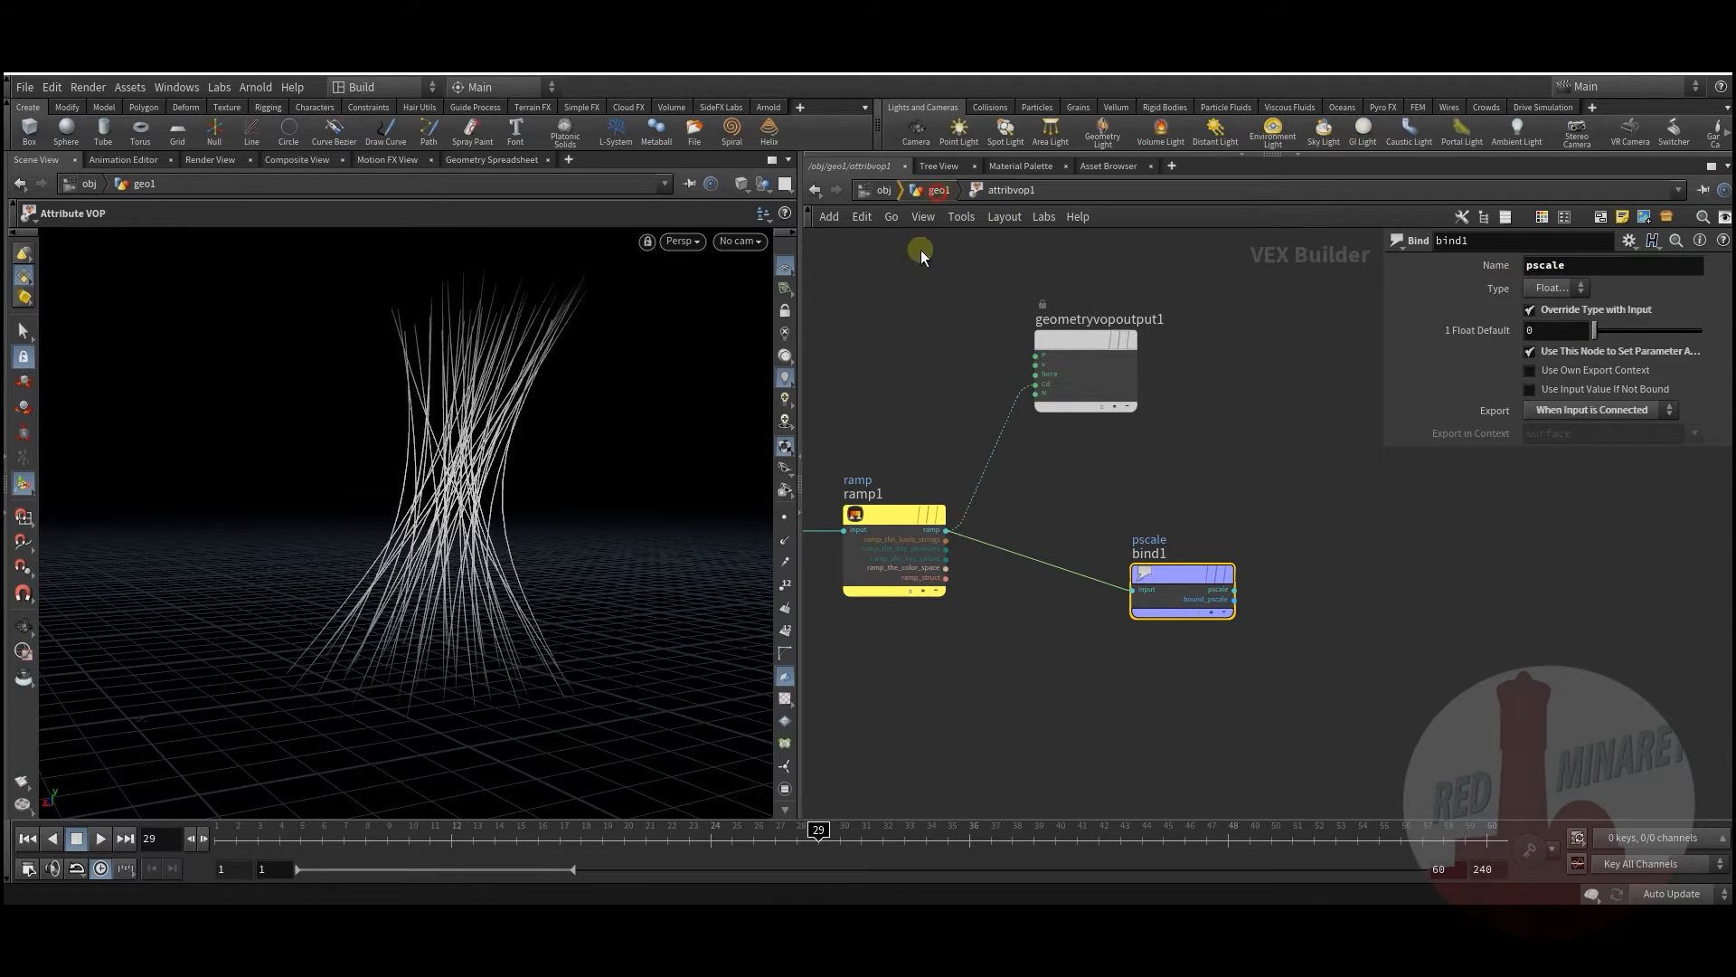
pyautogui.click(935, 197)
pyautogui.press('Tab')
pyautogui.write('poly')
pyautogui.click(1124, 372)
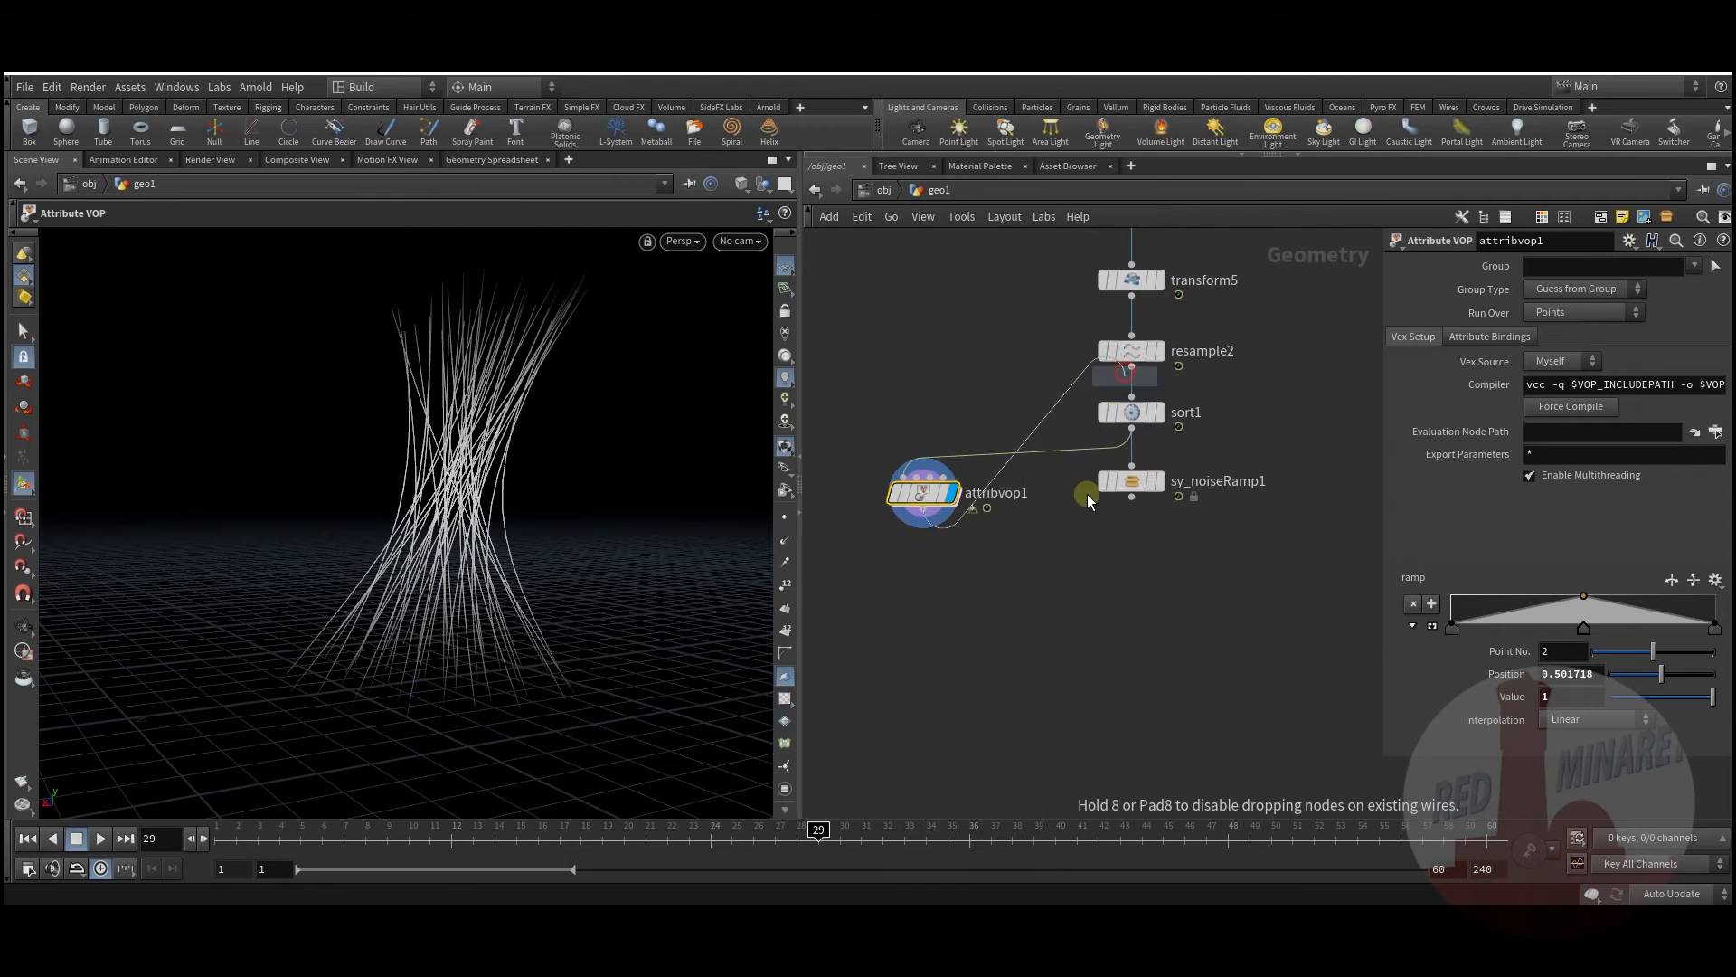
pyautogui.click(923, 588)
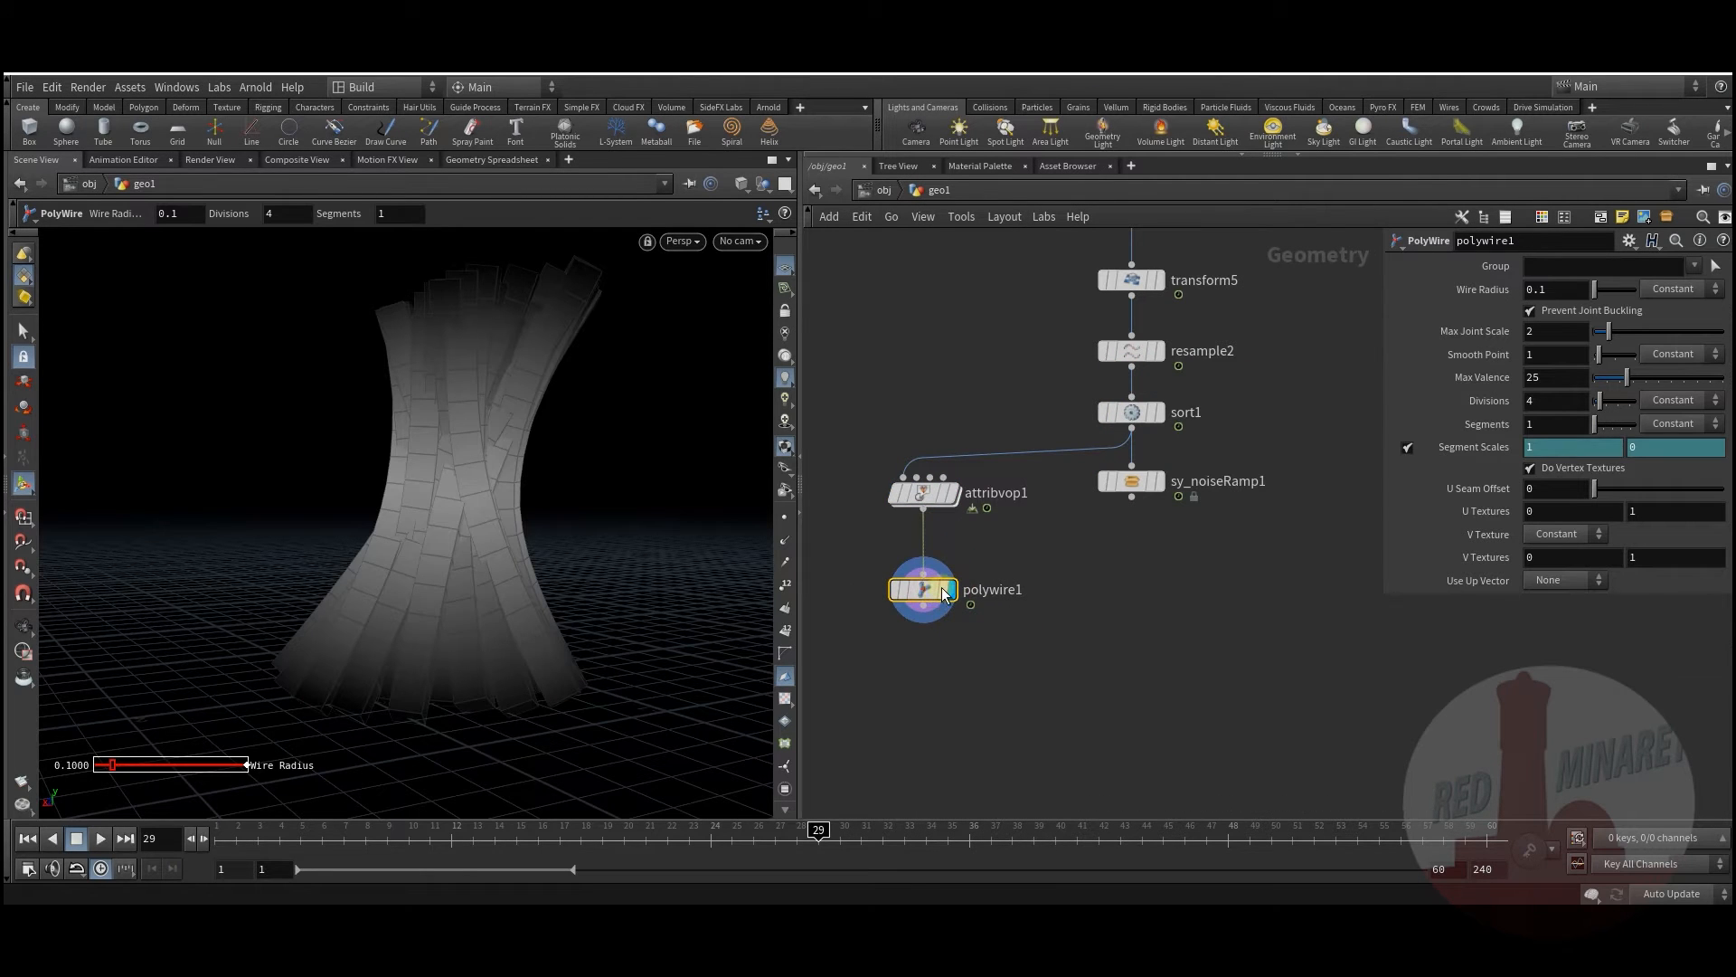
pyautogui.moveTo(1548, 289); pyautogui.dragTo(1445, 285)
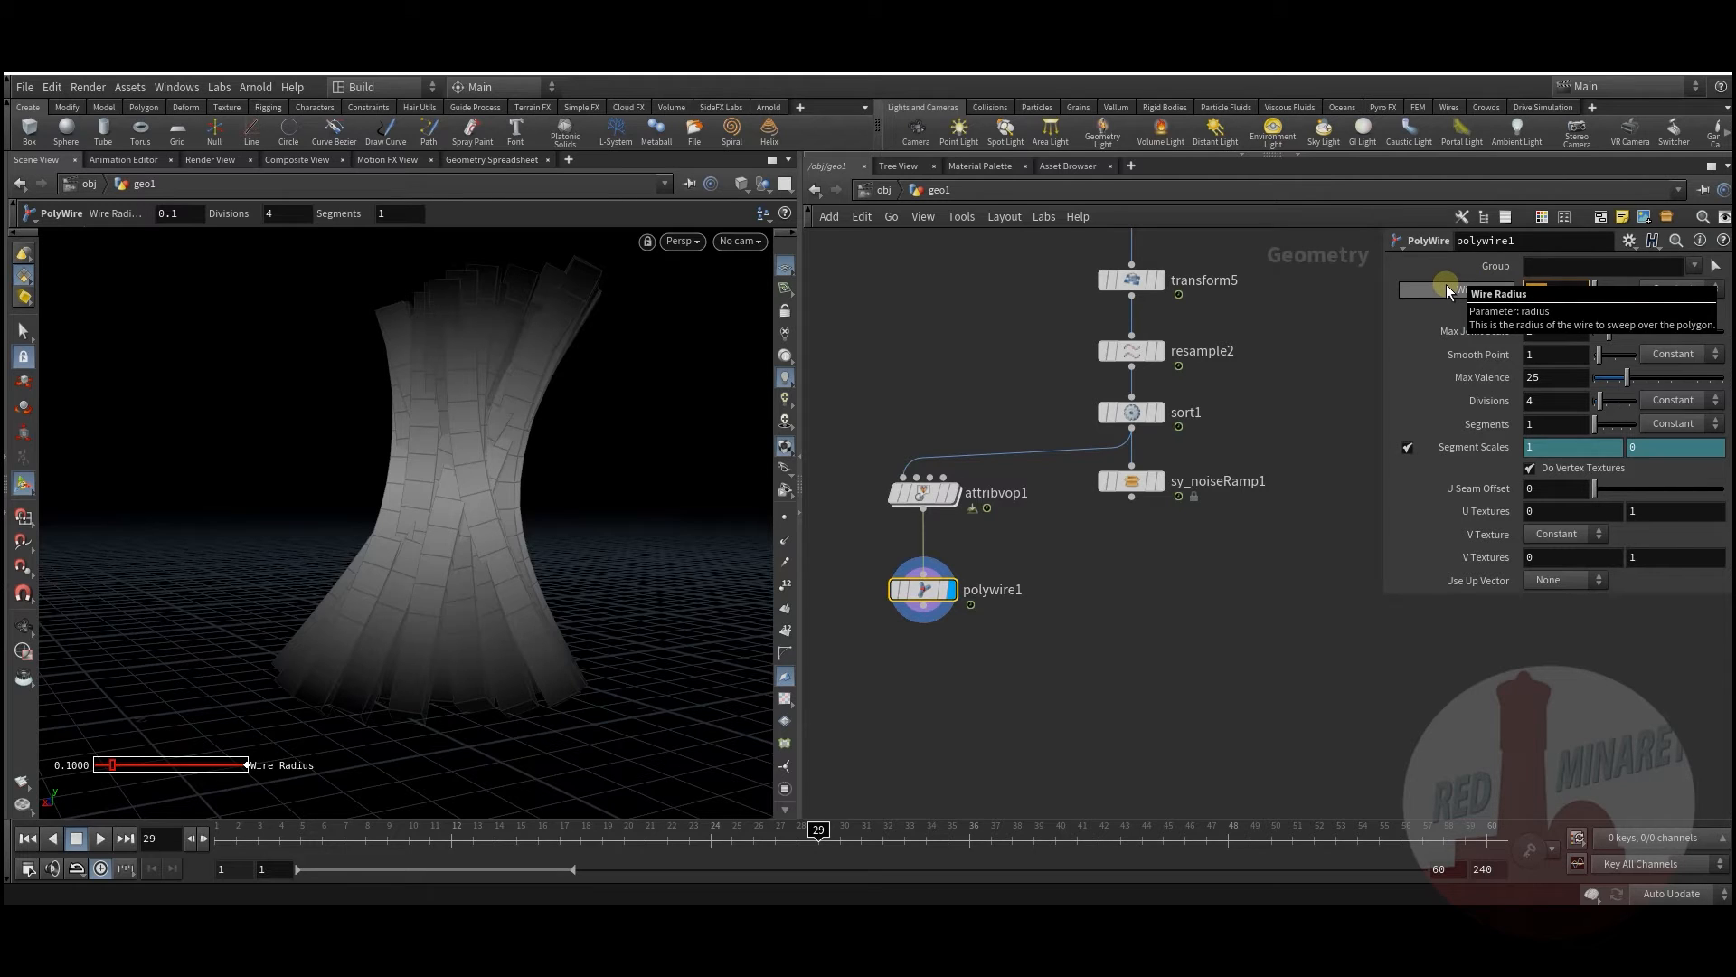
pyautogui.write('@pscale')
pyautogui.press('Return')
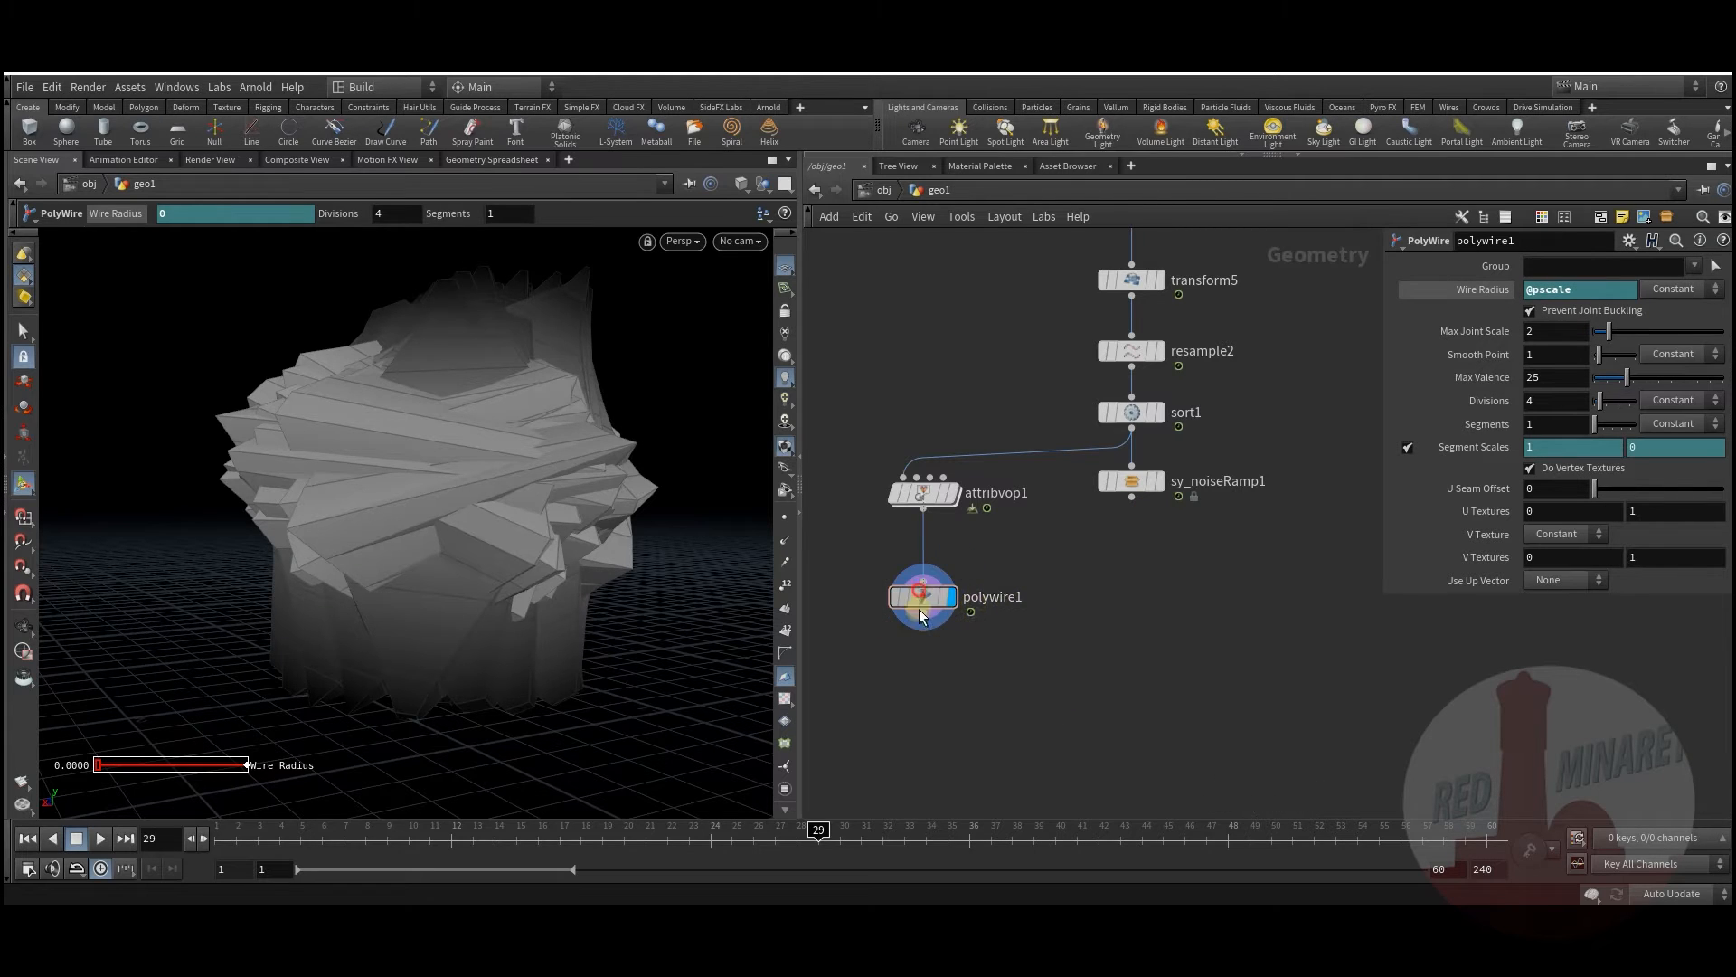
pyautogui.click(922, 492)
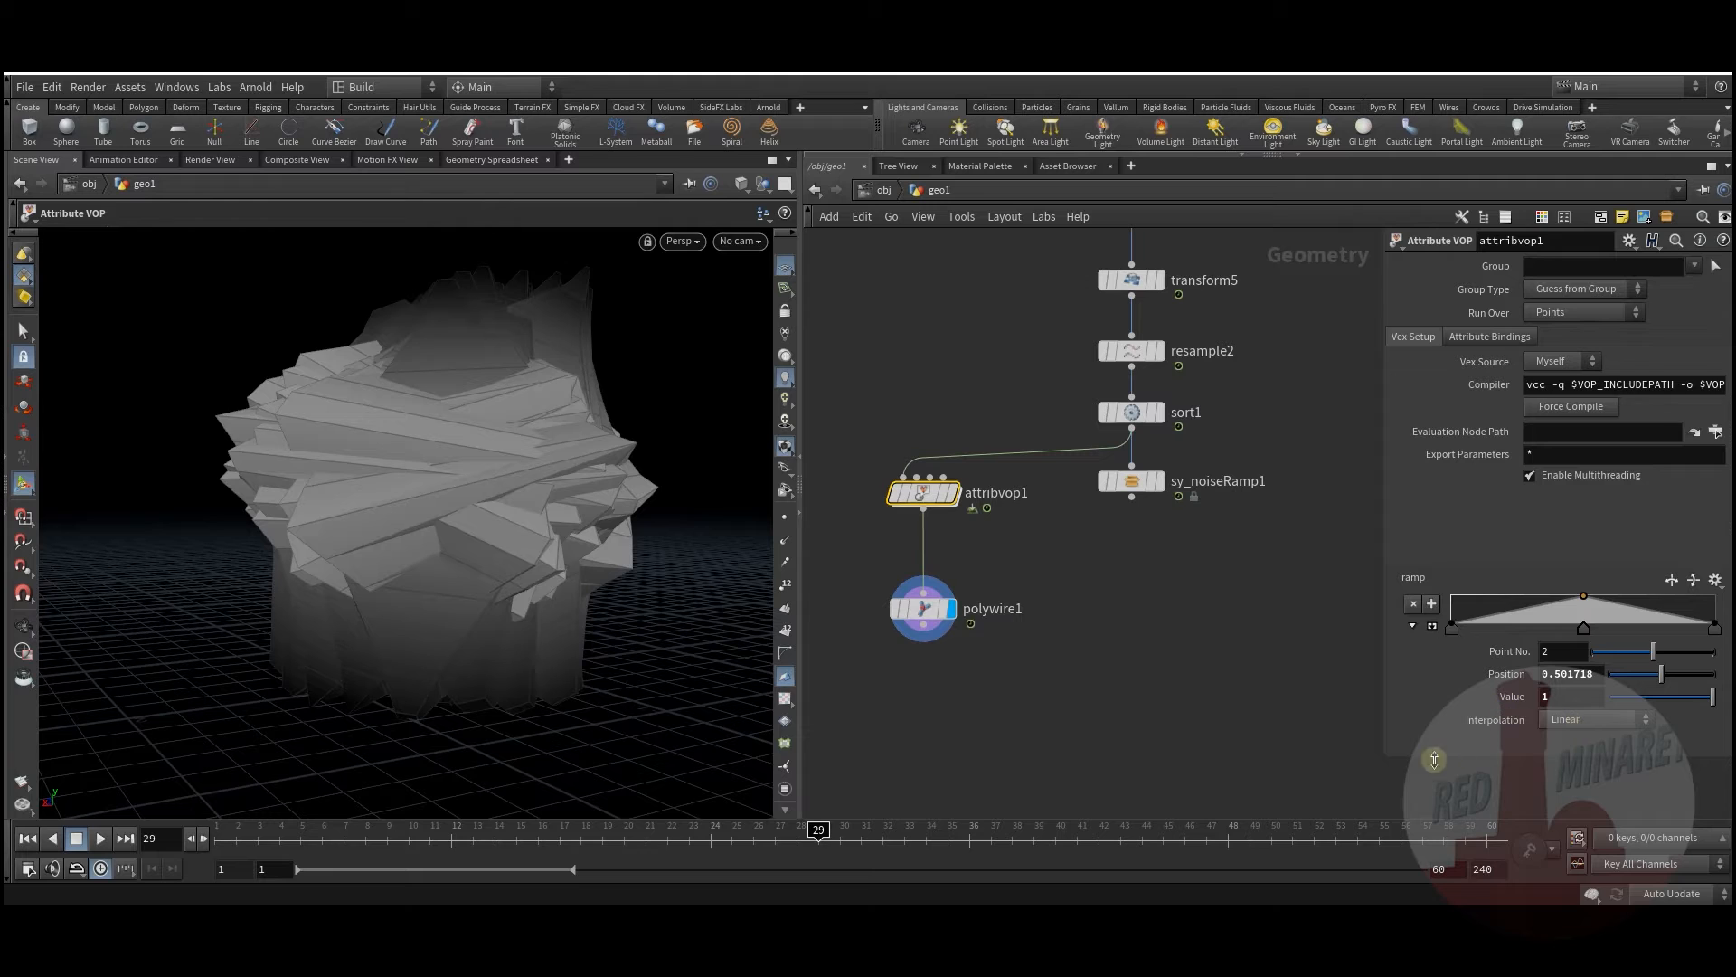
pyautogui.moveTo(1384, 758); pyautogui.dragTo(1289, 787)
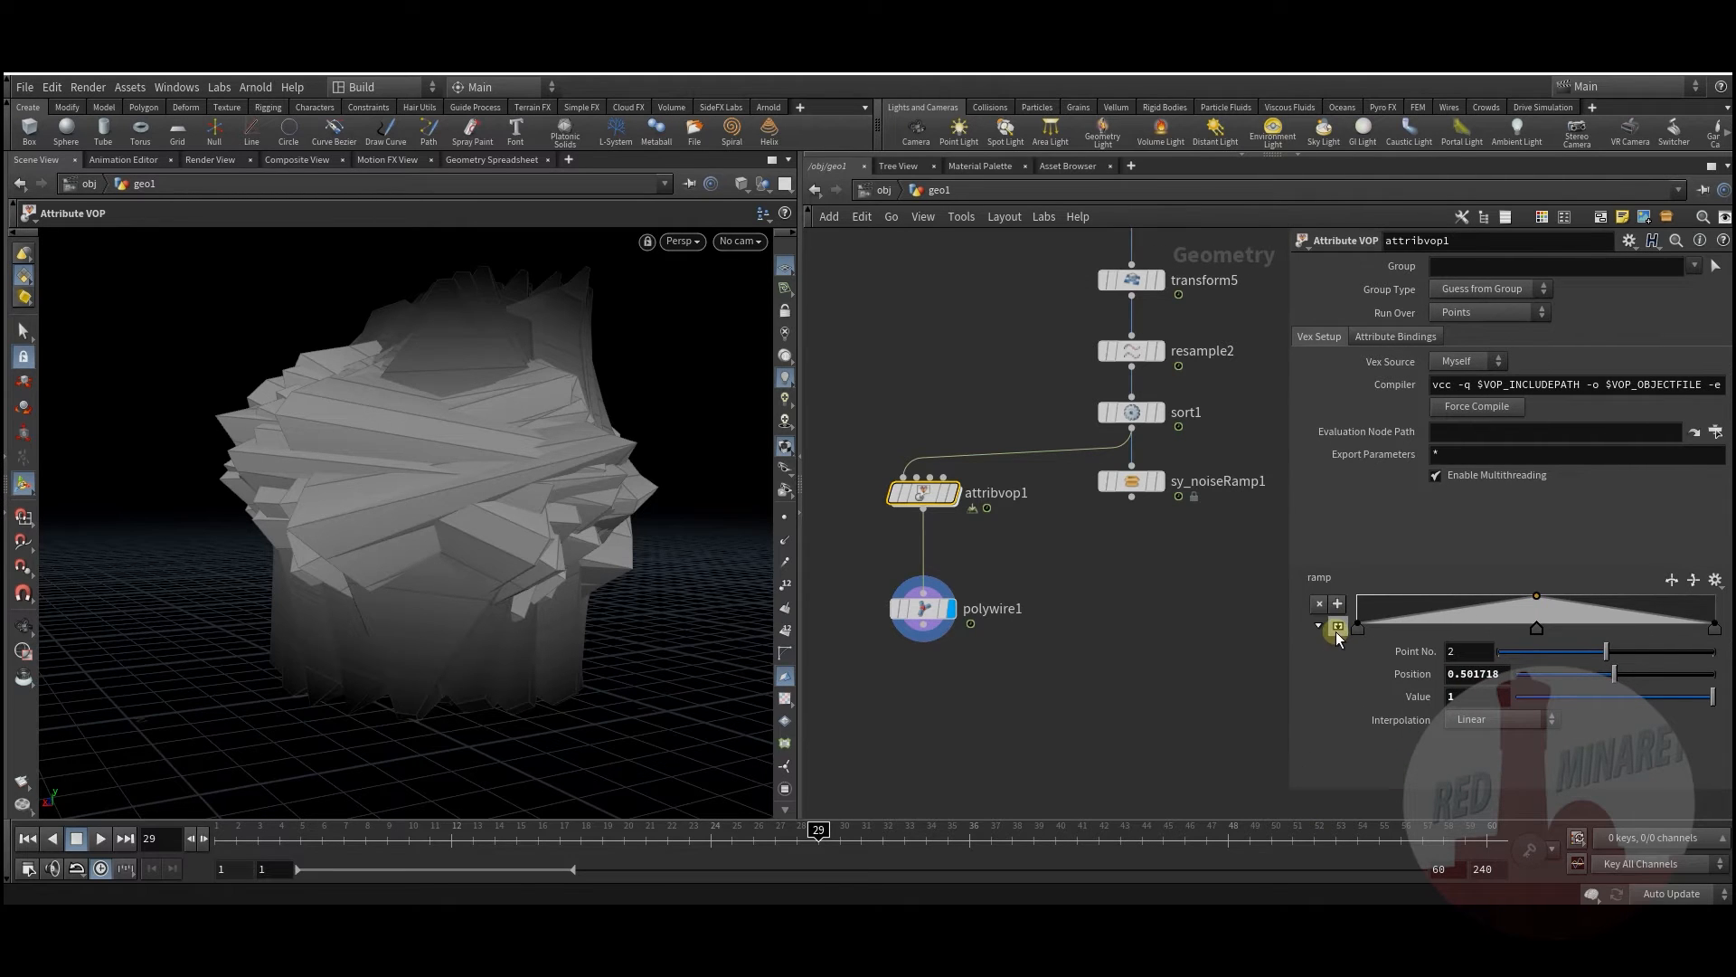
# Step: Insert a Multiply between ramp1 and bind1, promoting input2 and setting it to 0.244
pyautogui.doubleClick(922, 492)
pyautogui.moveTo(1077, 512); pyautogui.dragTo(932, 470, button='middle')
pyautogui.moveTo(1004, 531); pyautogui.dragTo(1230, 563)
pyautogui.moveTo(889, 541); pyautogui.dragTo(940, 549, button='middle')
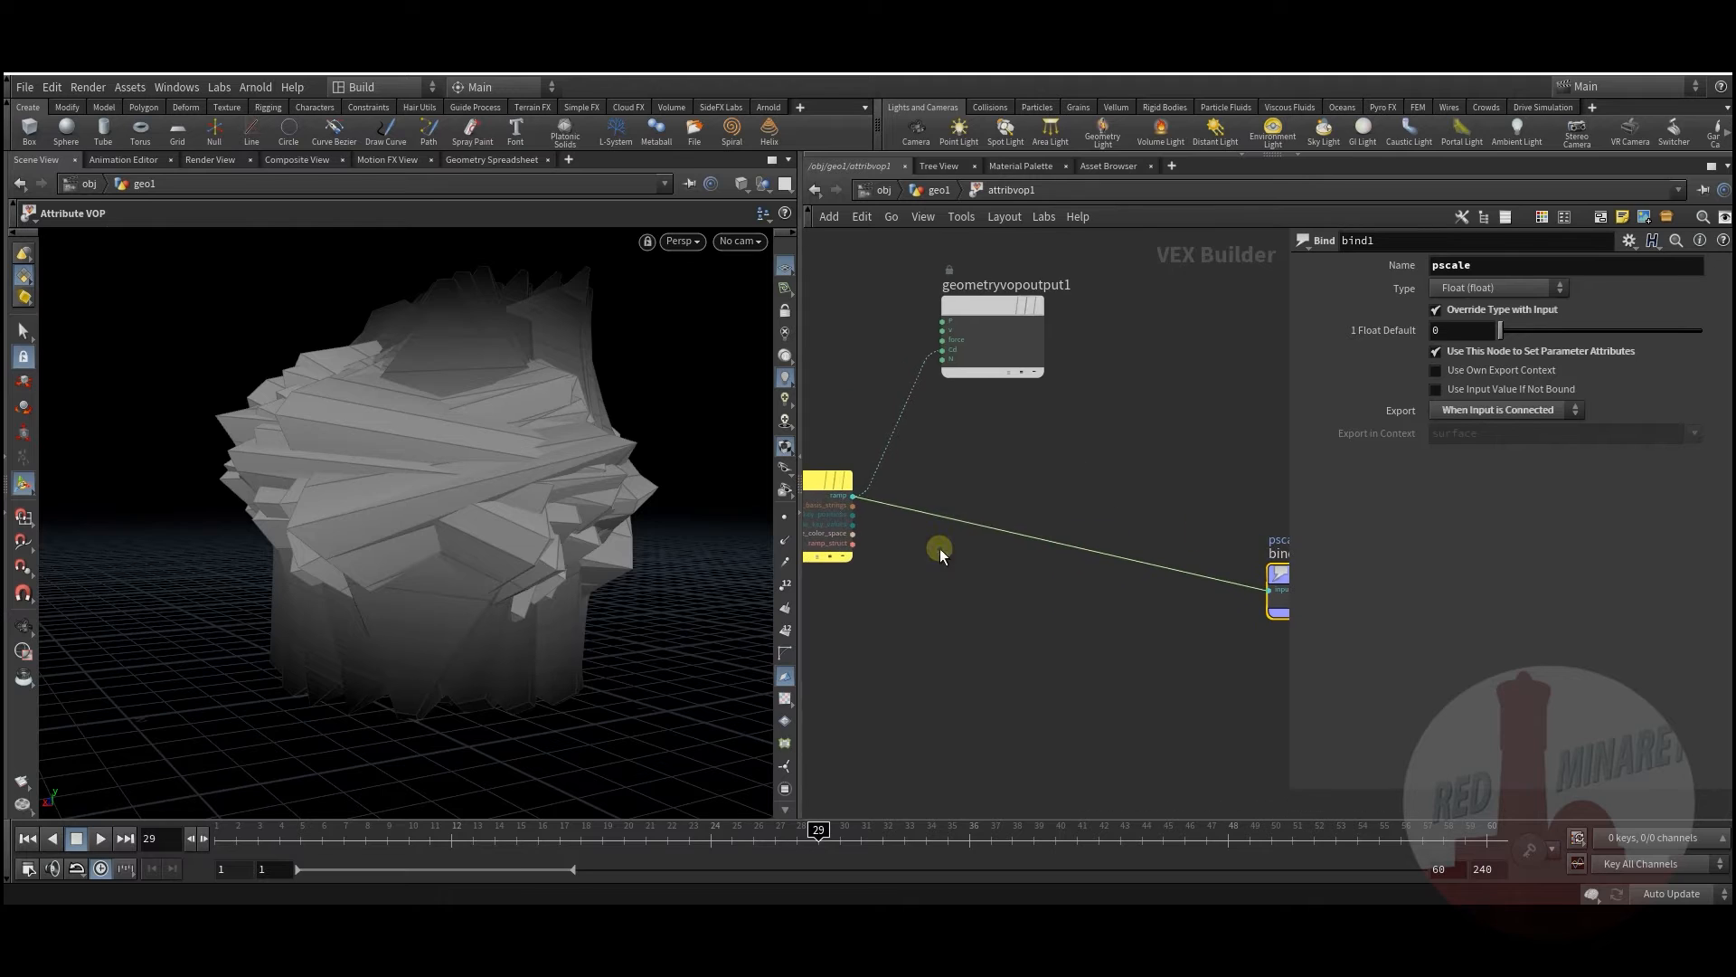
pyautogui.press('Tab')
pyautogui.write('mul')
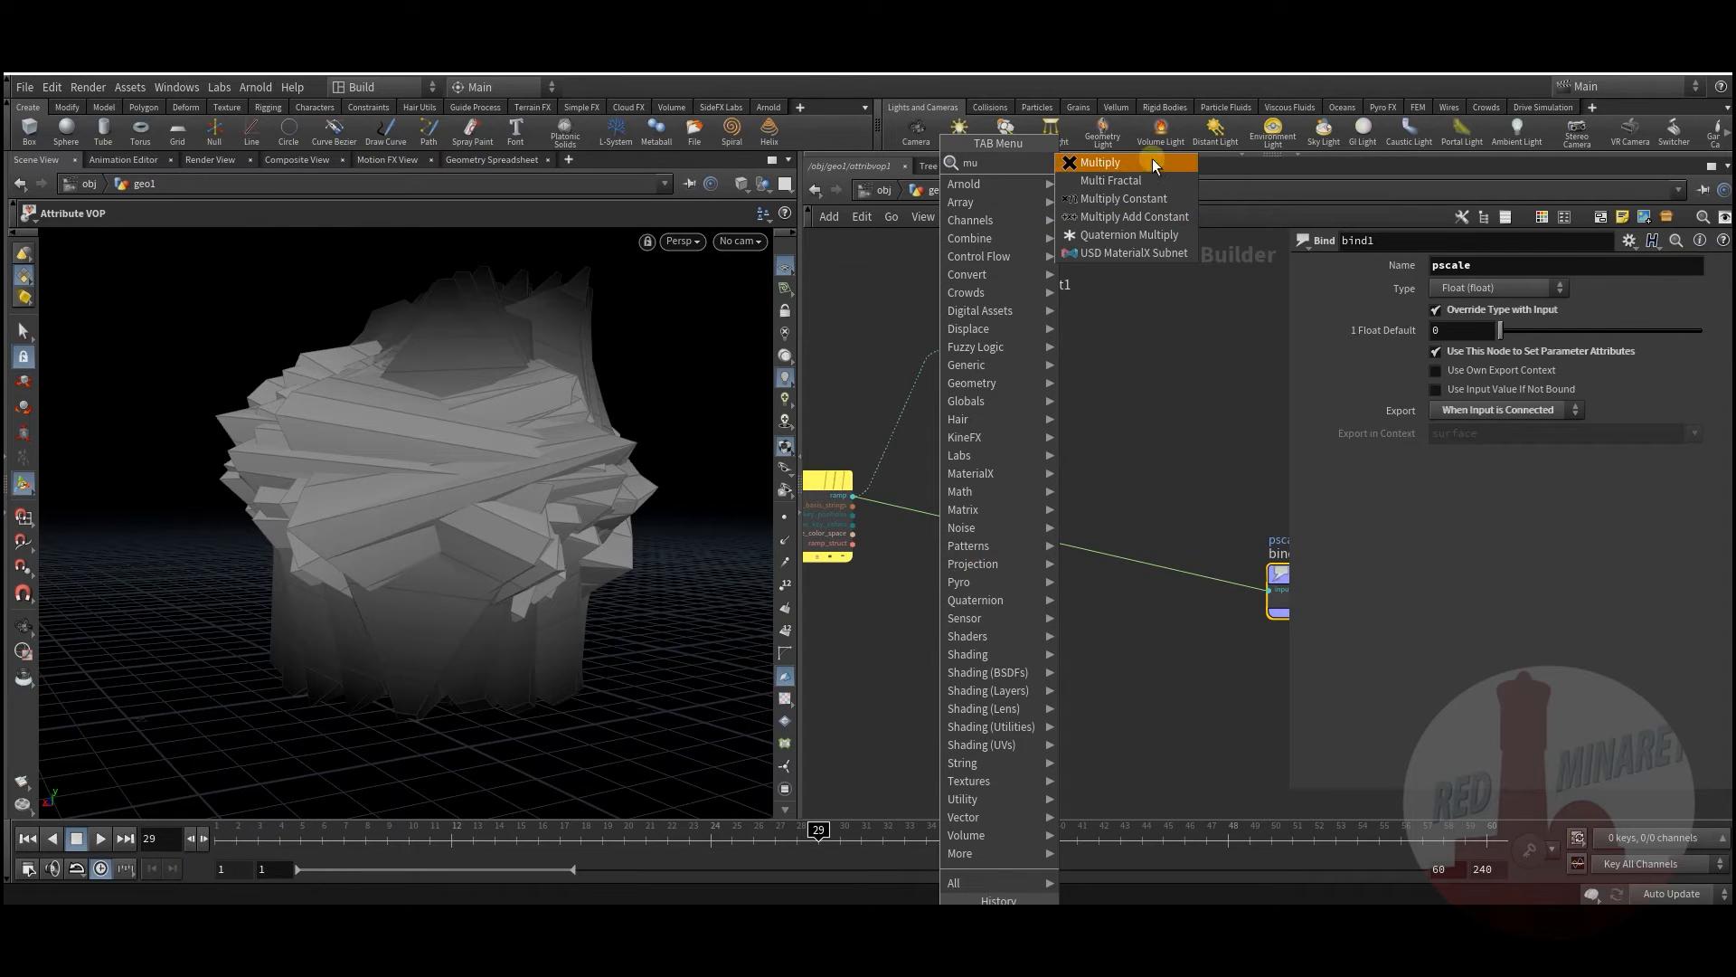
pyautogui.click(1112, 164)
pyautogui.click(1008, 540)
pyautogui.moveTo(1017, 532); pyautogui.dragTo(1087, 539)
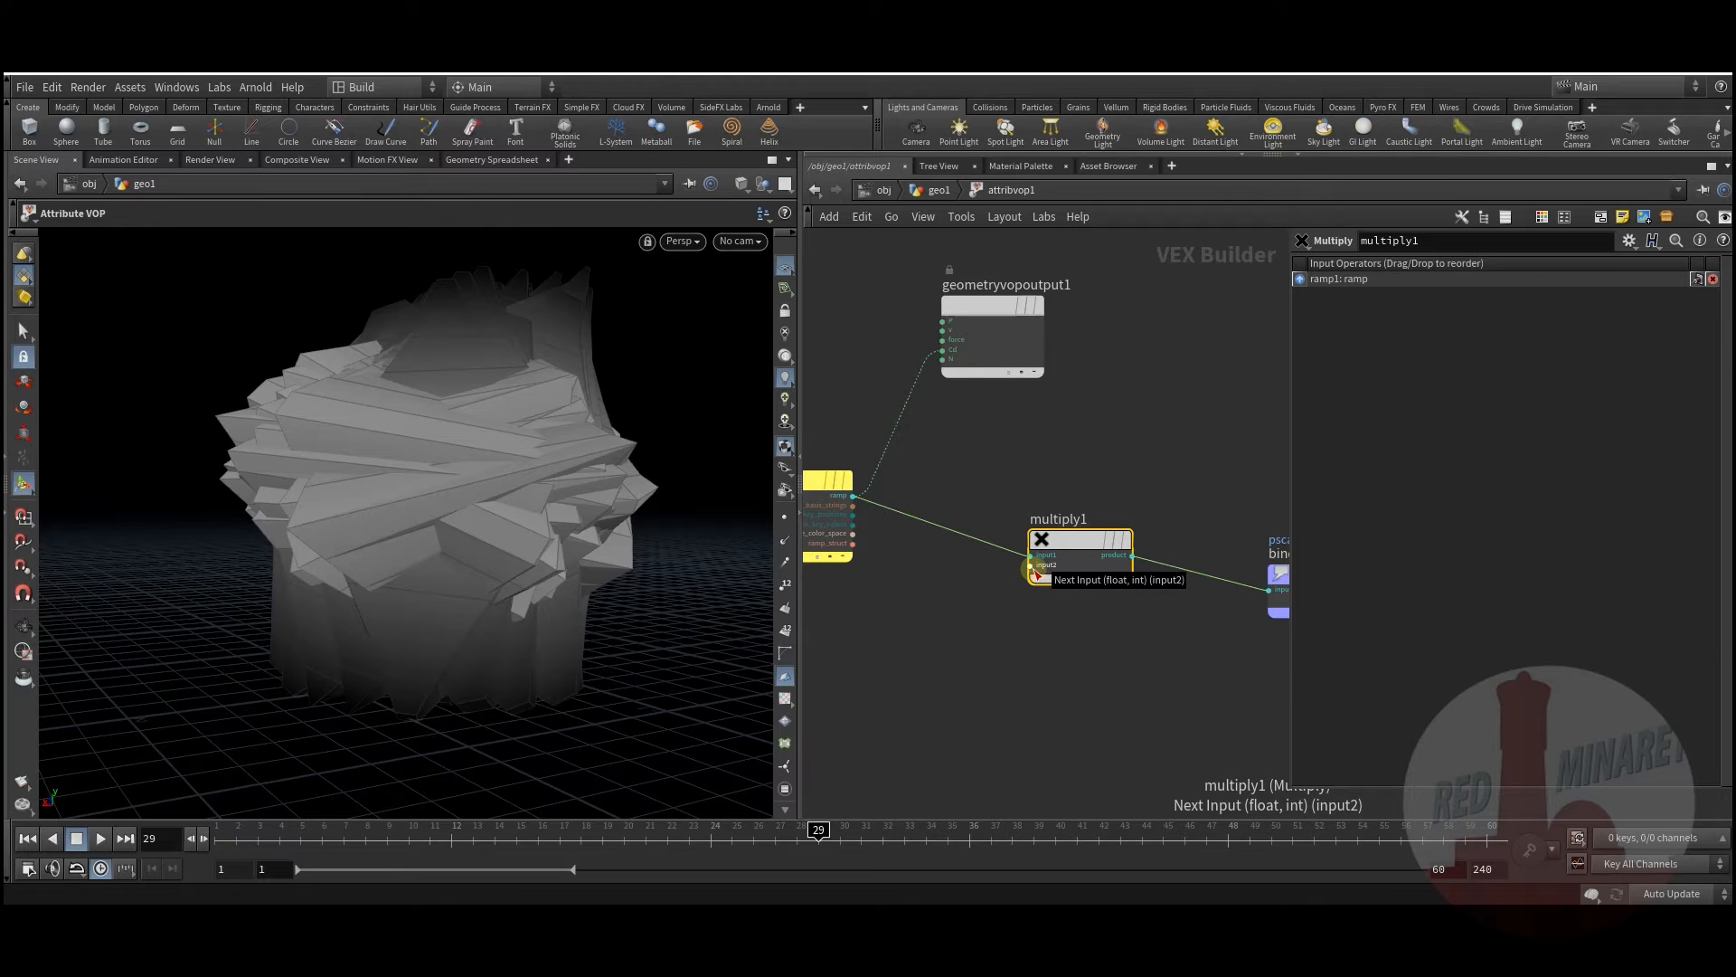
pyautogui.rightClick(1036, 572)
pyautogui.click(1079, 580)
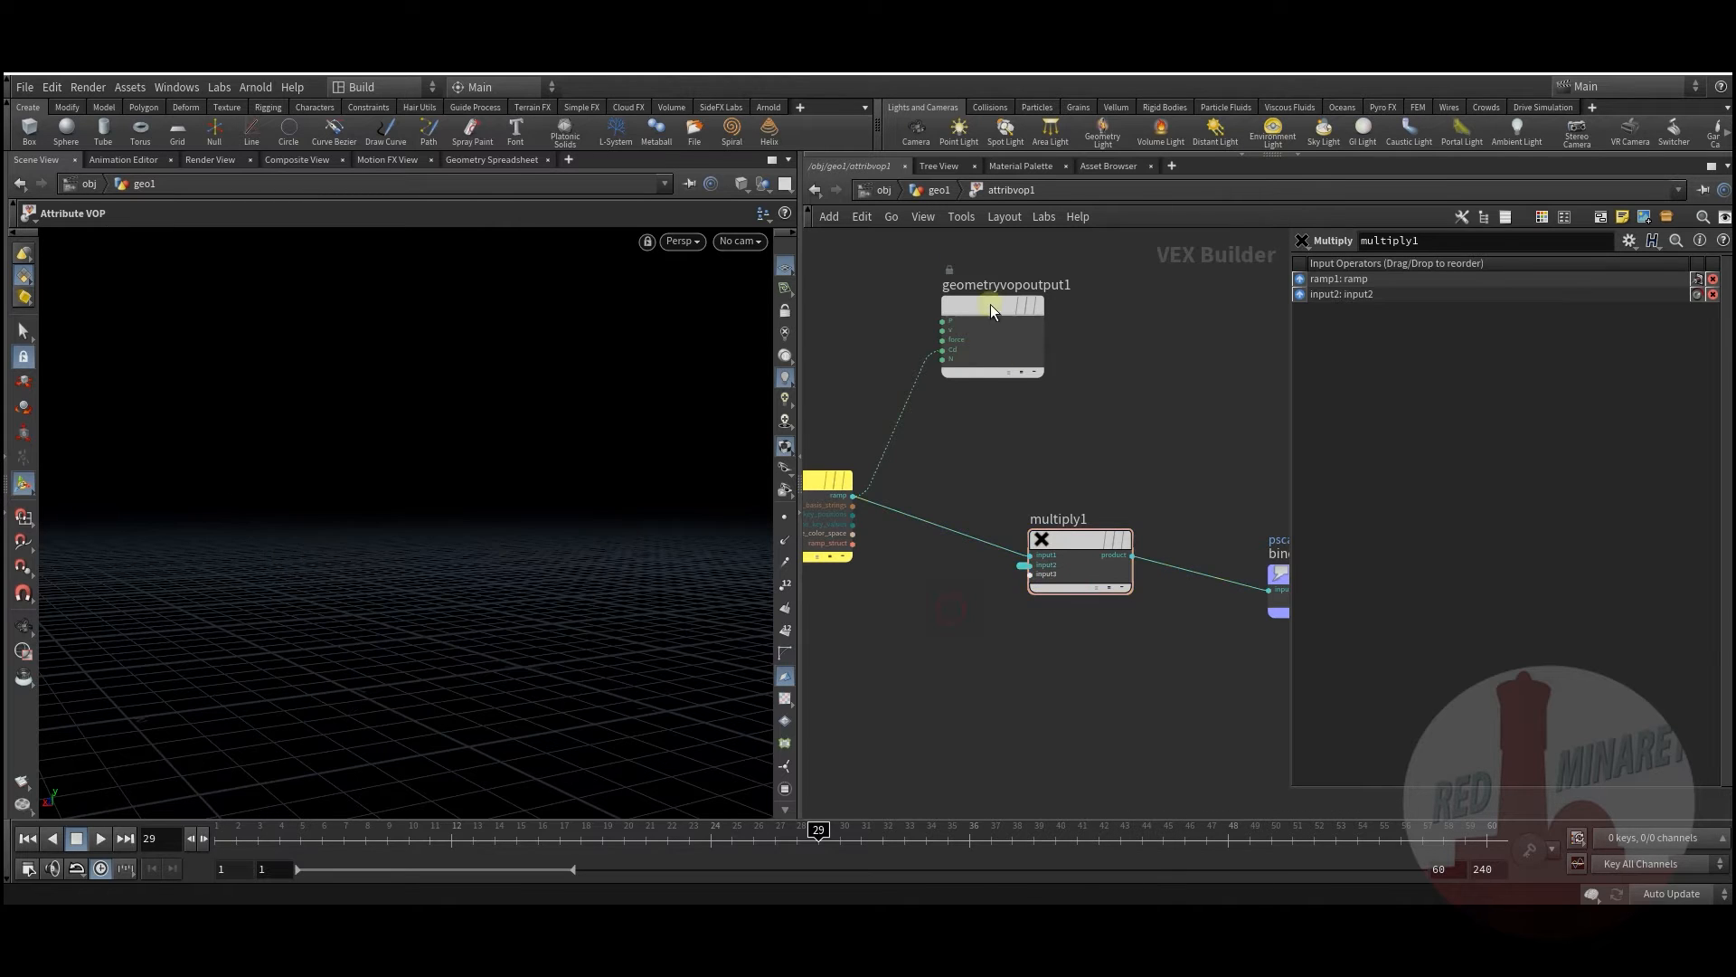
pyautogui.click(936, 190)
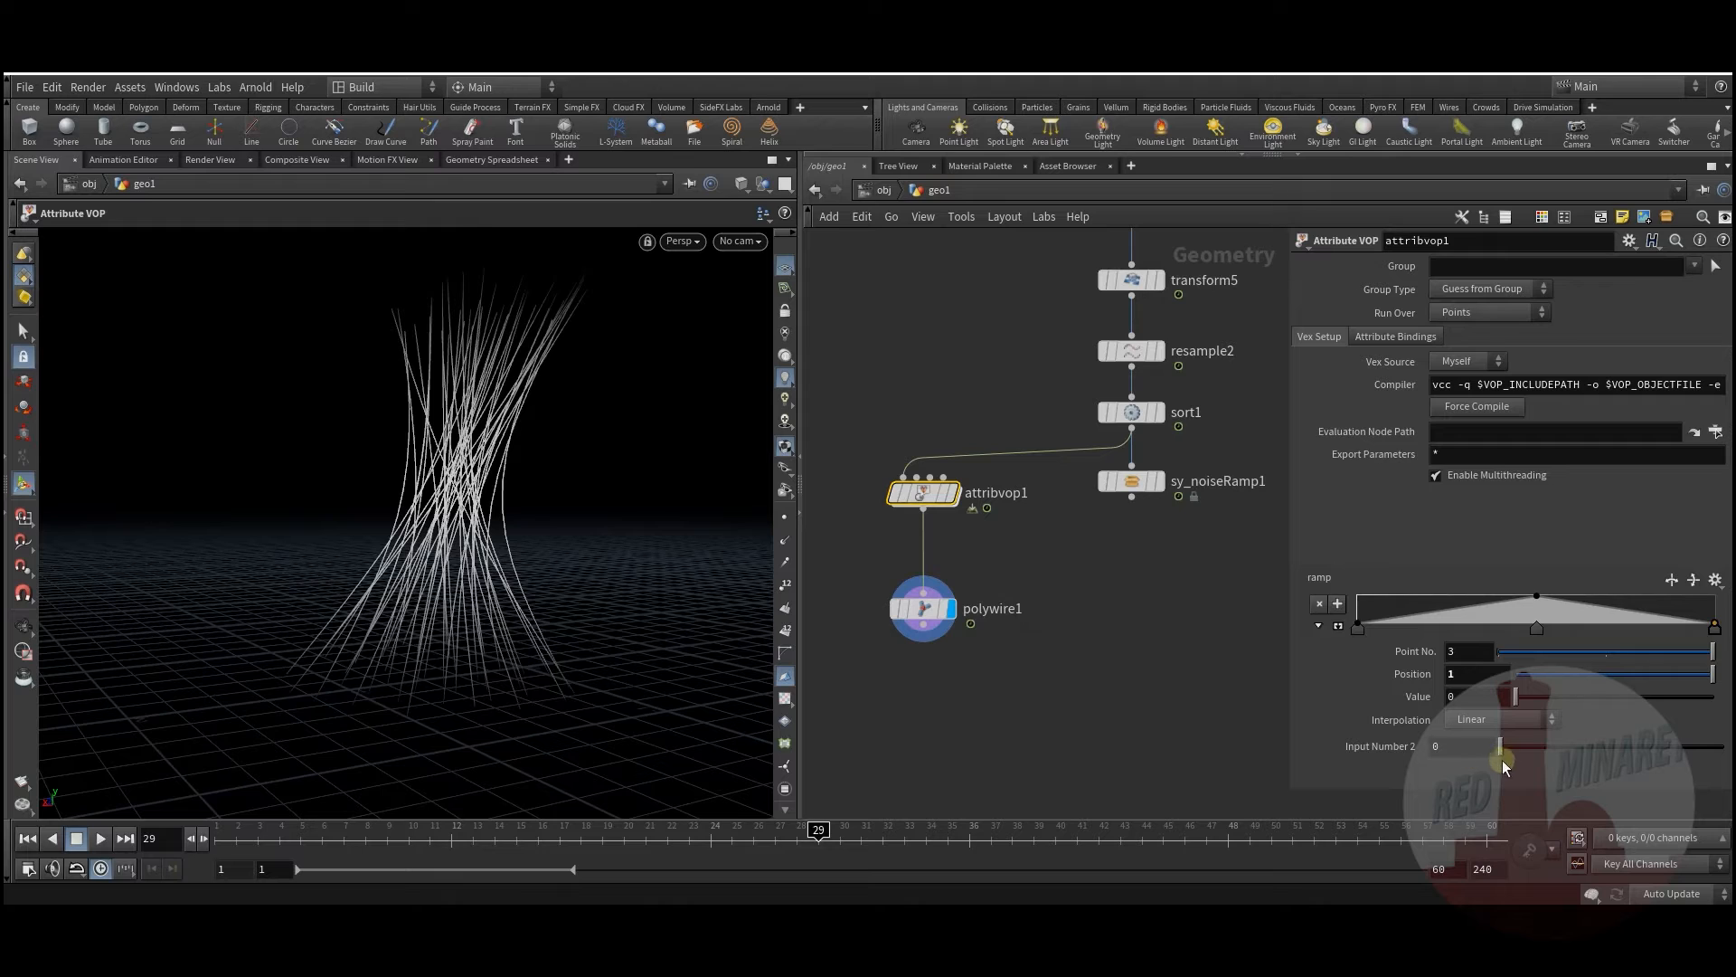
pyautogui.moveTo(1557, 760); pyautogui.dragTo(1561, 725)
# Step: Make the ramp keys B-Spline and add a low key at 0.172 with value 0.3
pyautogui.click(1535, 630)
pyautogui.click(1537, 722)
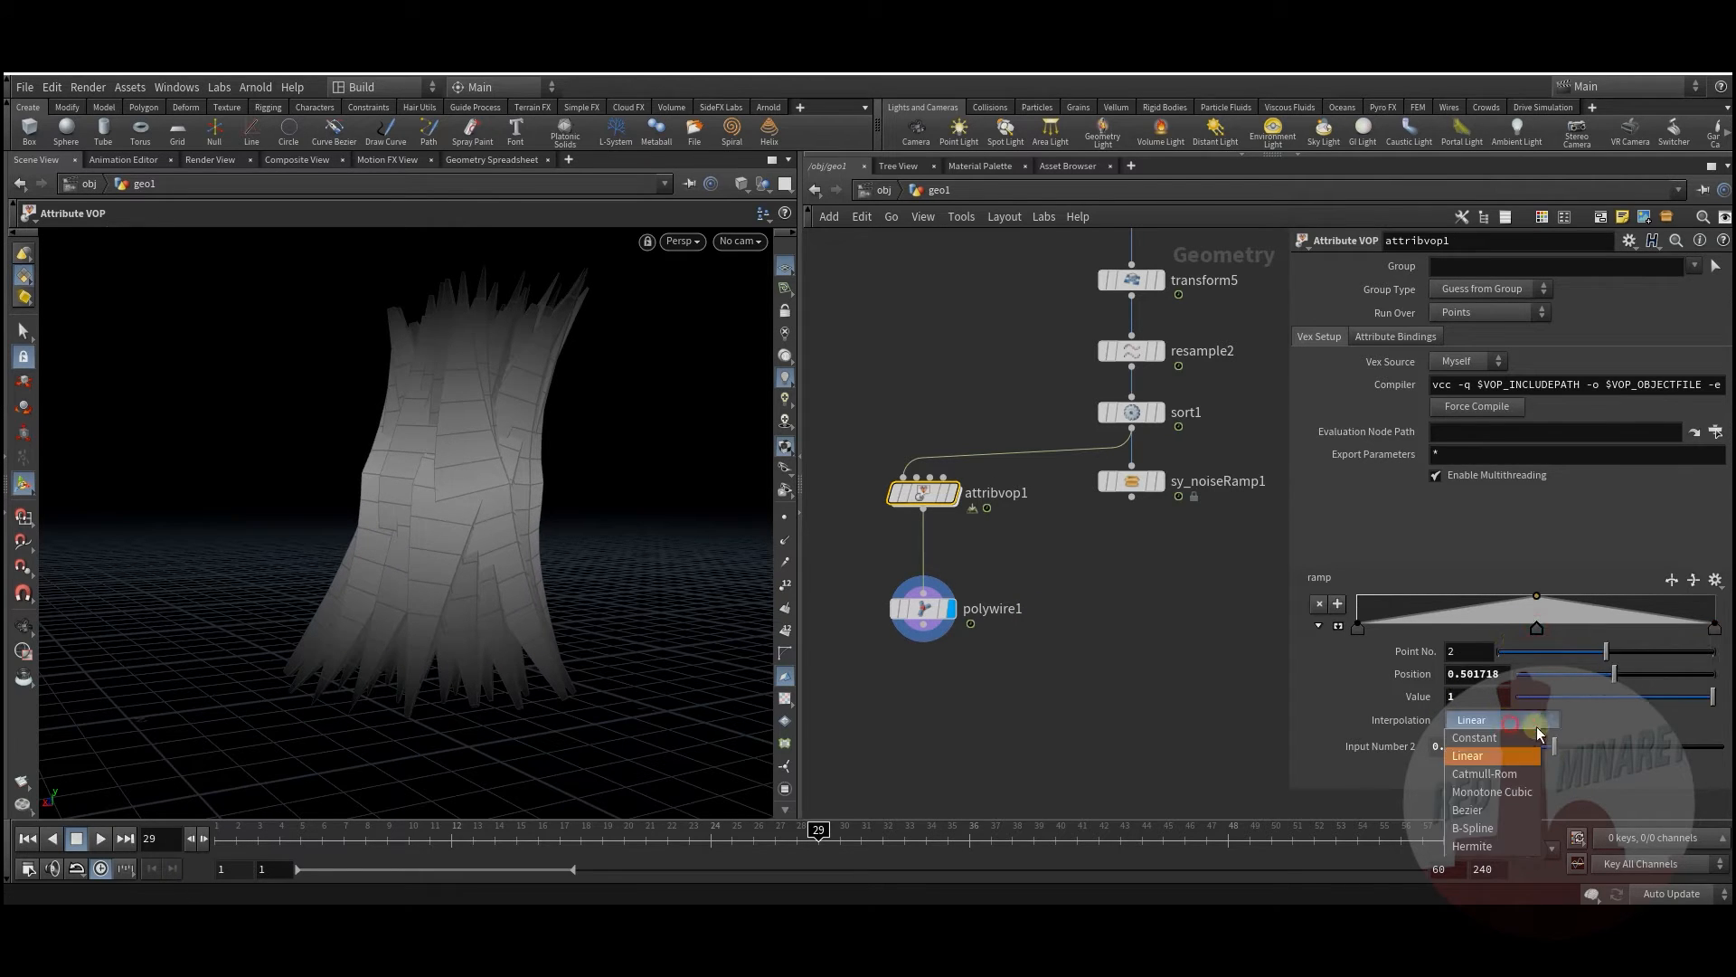
pyautogui.click(1506, 831)
pyautogui.click(1360, 631)
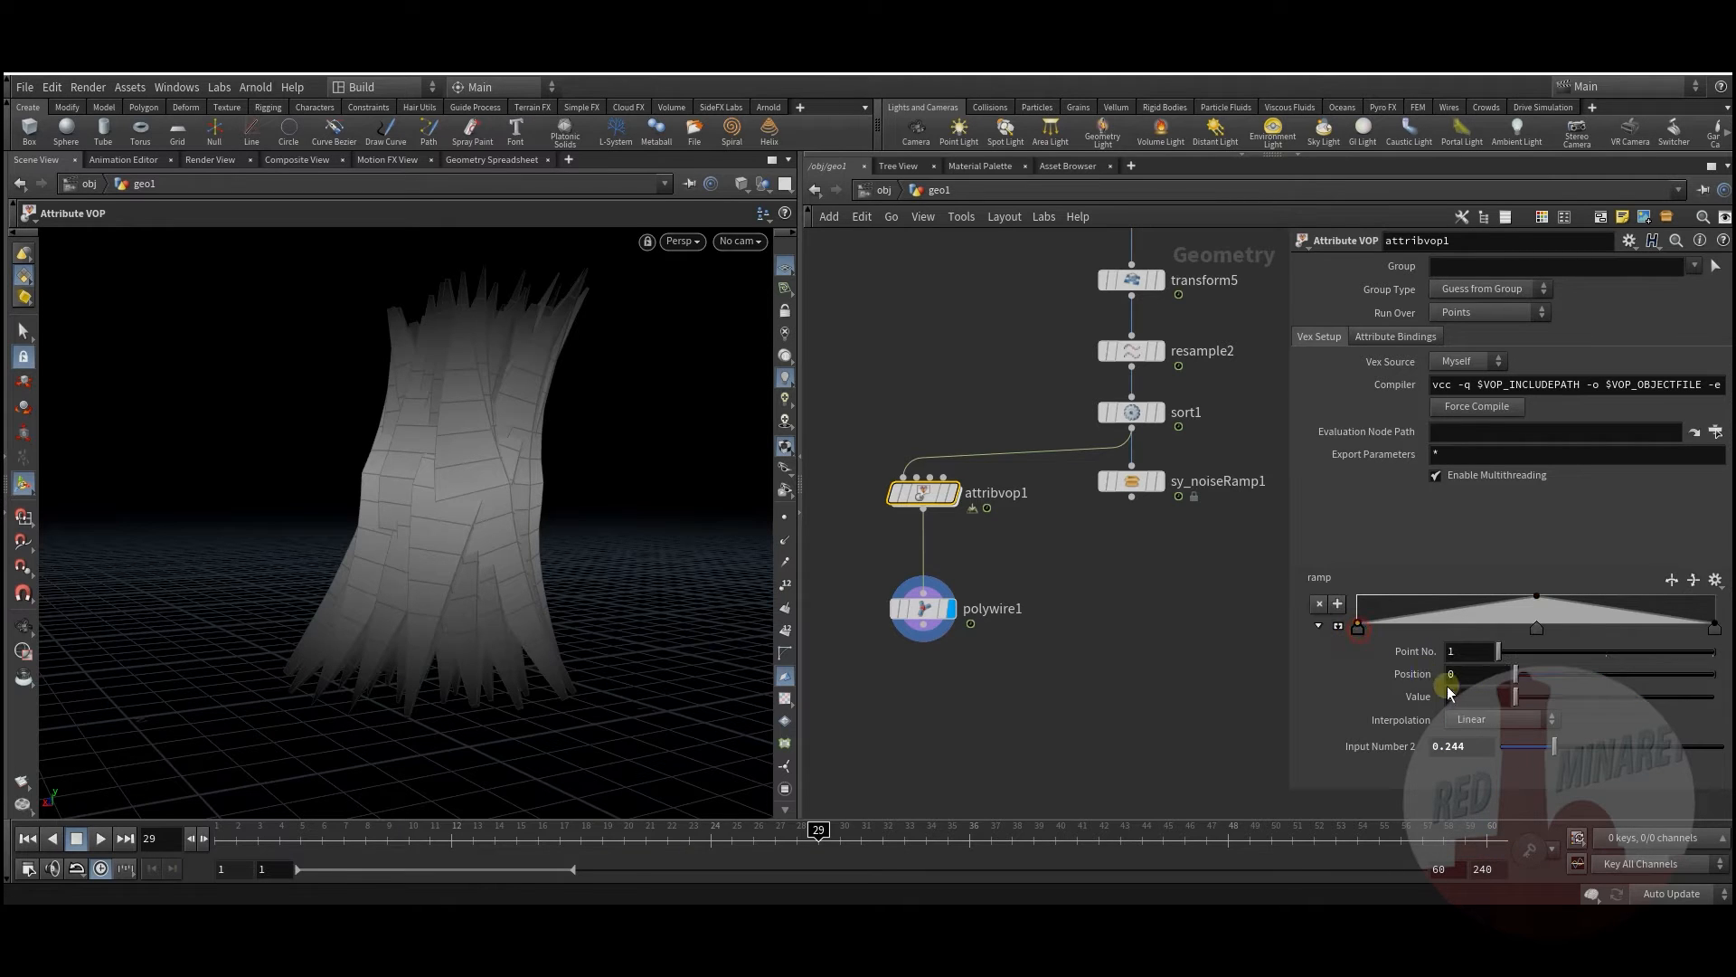
pyautogui.click(1500, 722)
pyautogui.click(1498, 829)
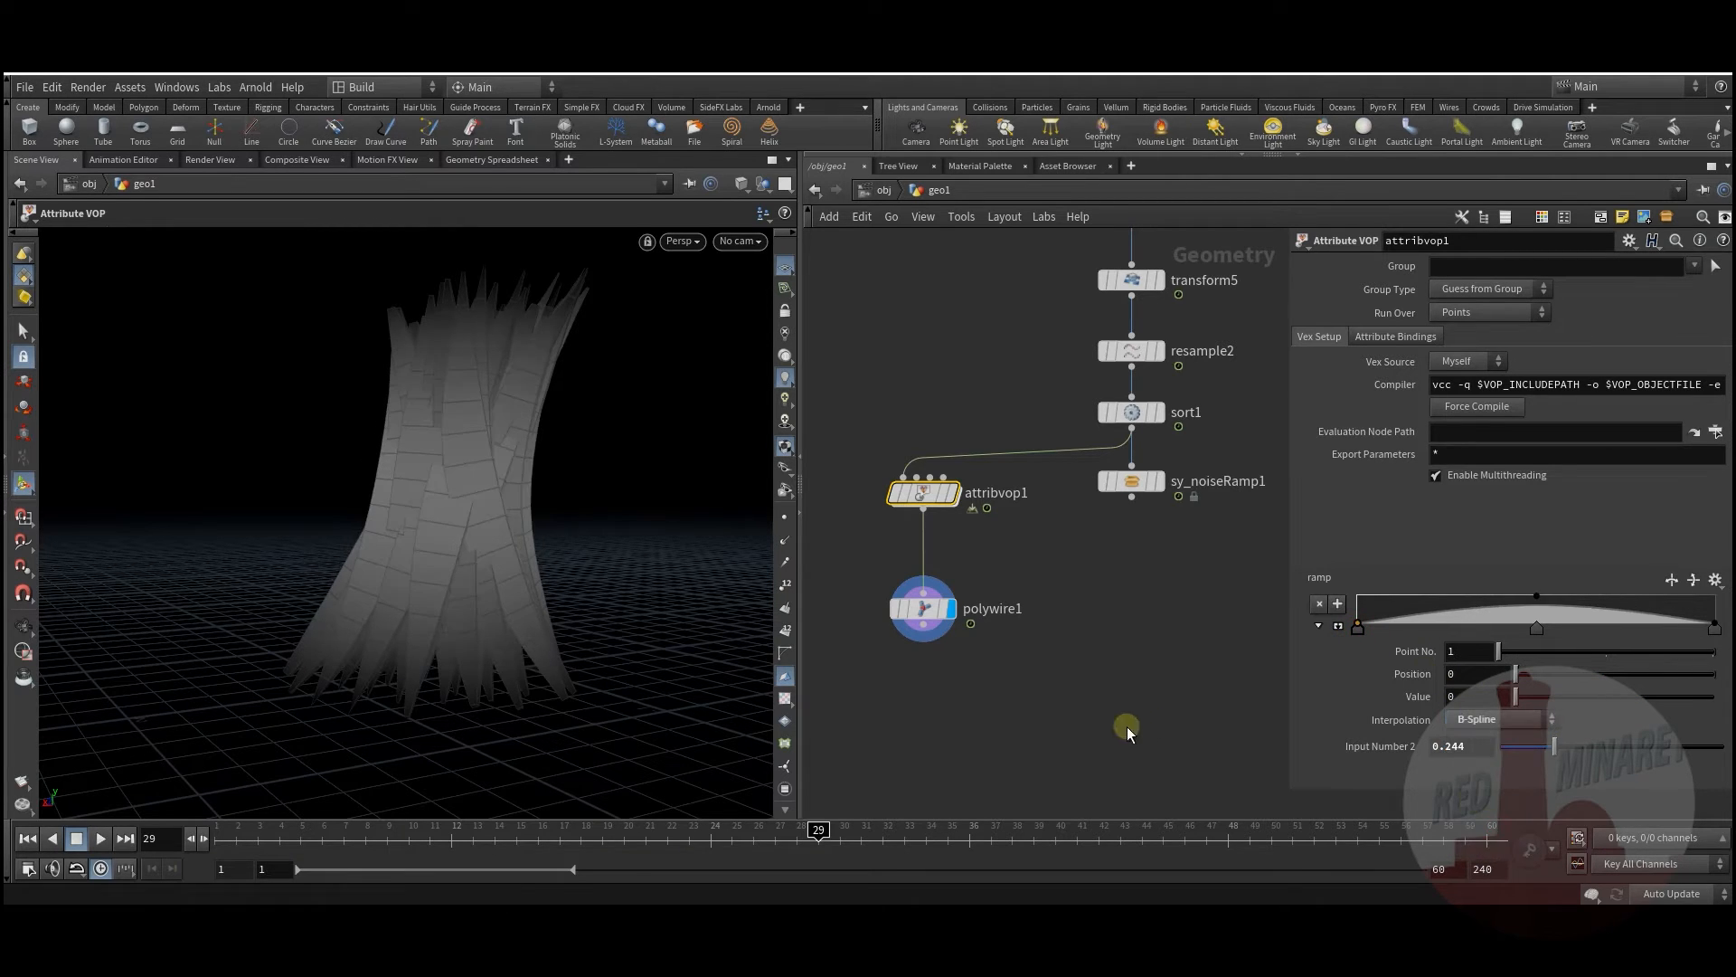
pyautogui.moveTo(1476, 602); pyautogui.dragTo(1575, 621)
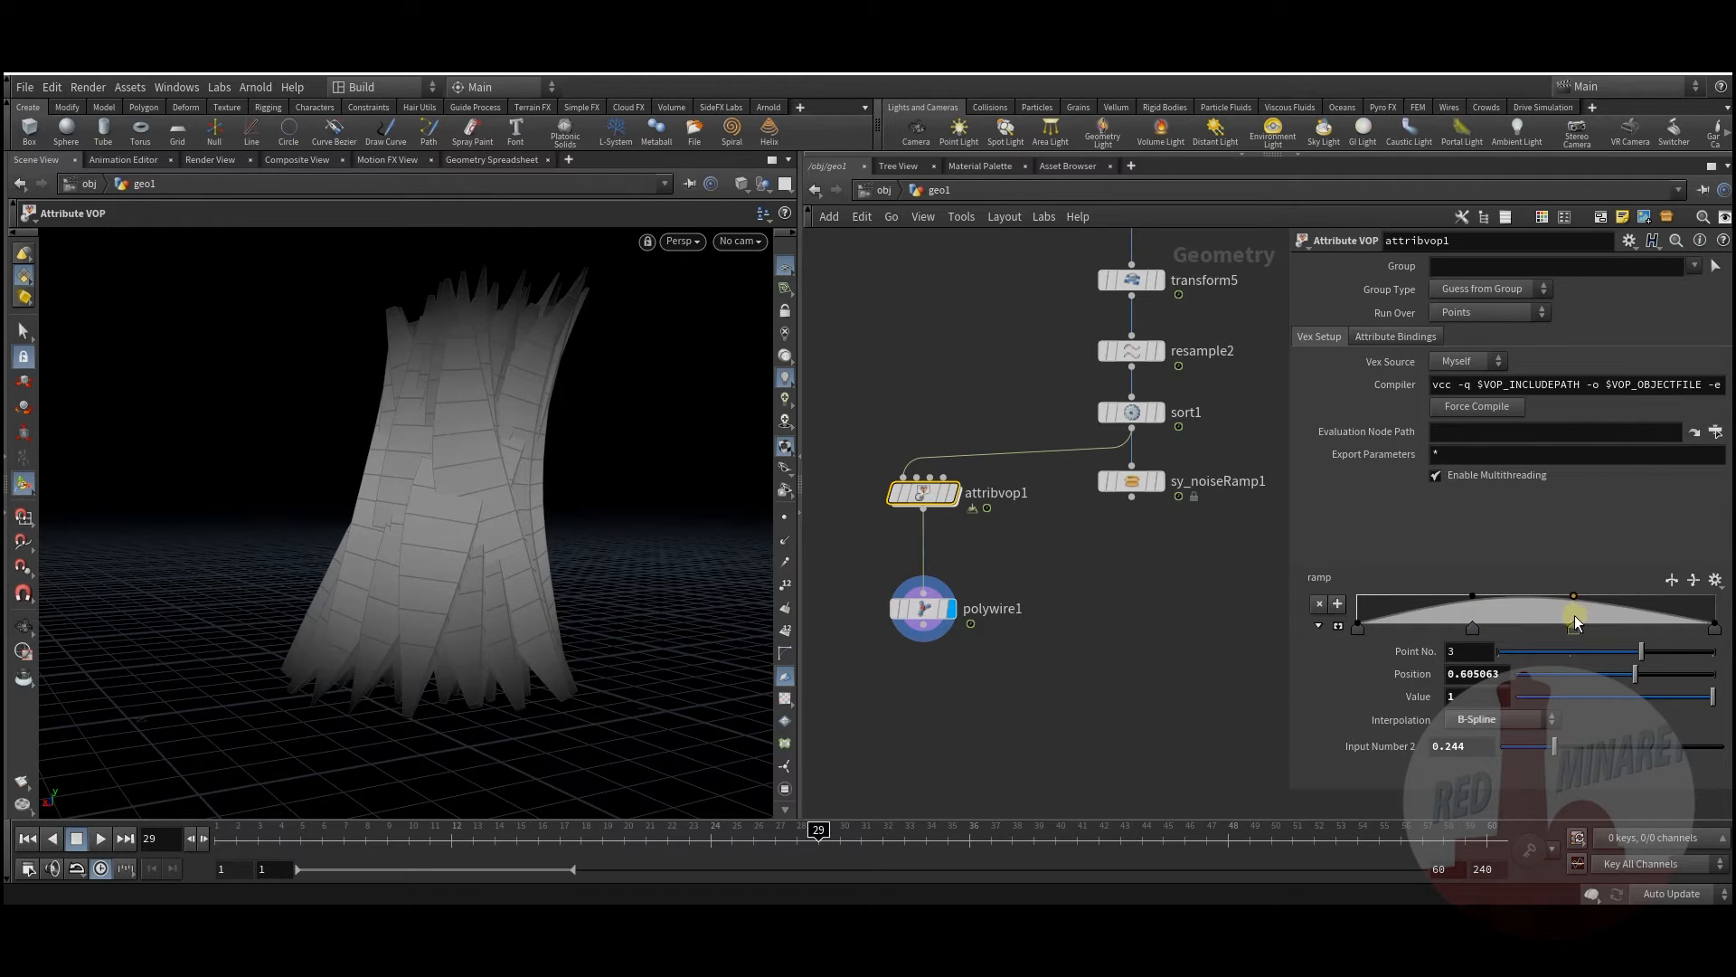
pyautogui.moveTo(1420, 601); pyautogui.dragTo(1419, 617)
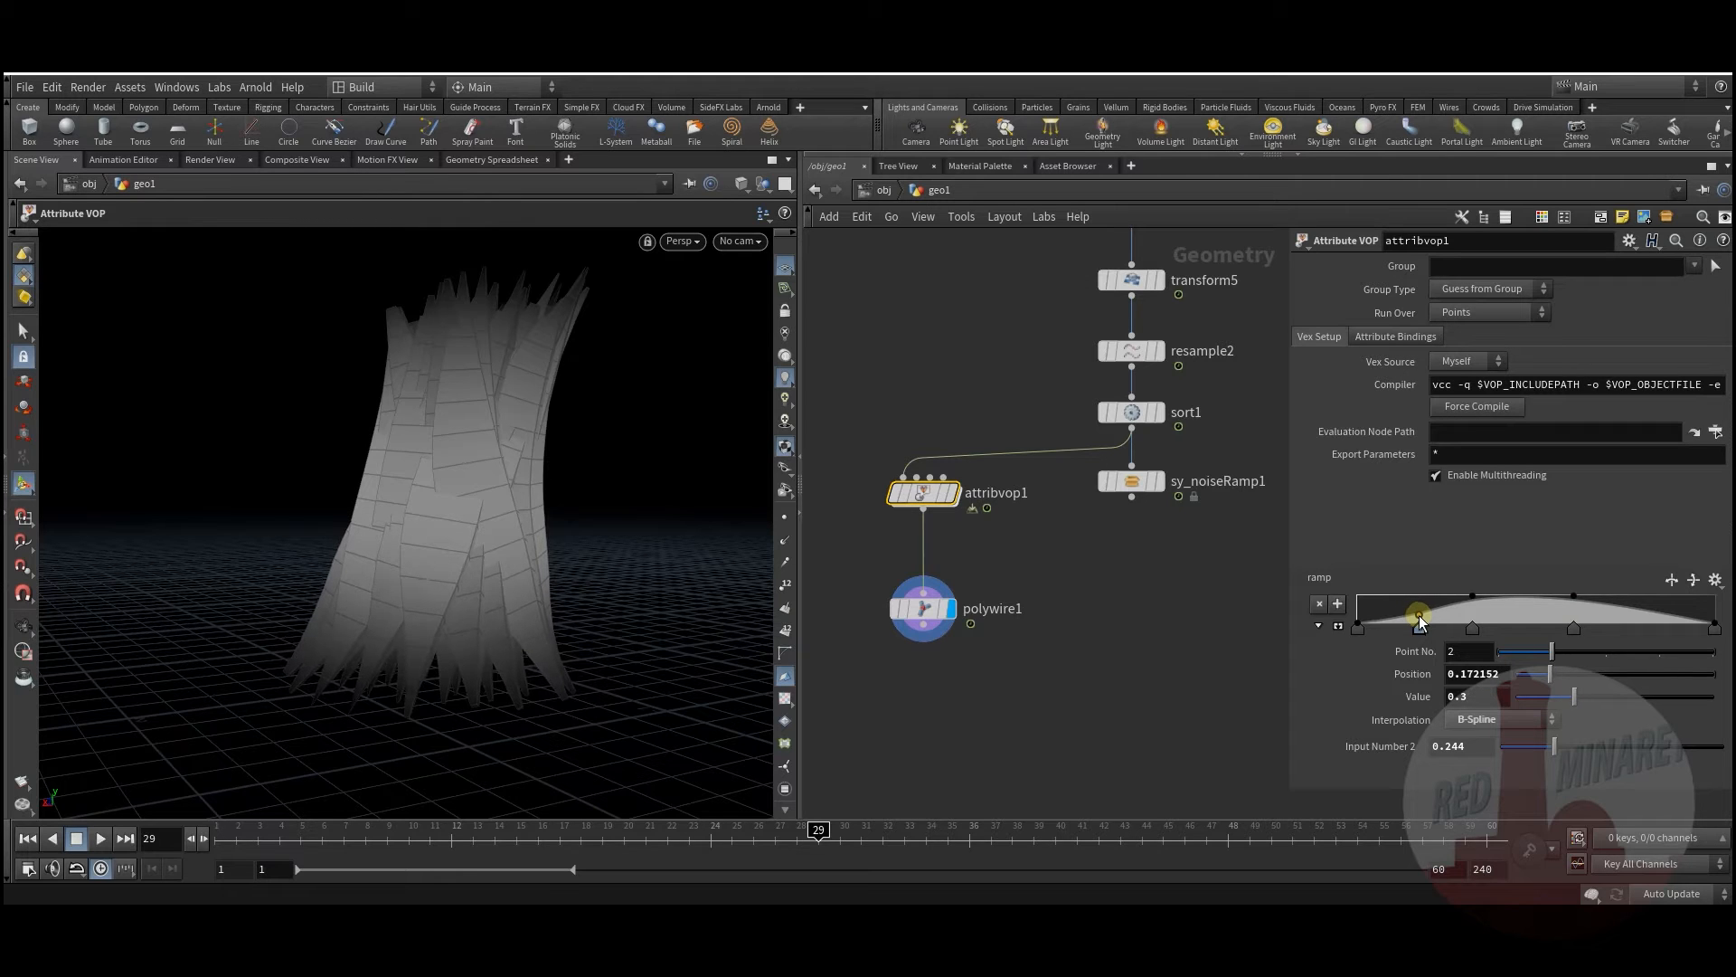
# Step: Clear space below polywire1 and search for a VDB node to add
pyautogui.click(986, 685)
pyautogui.moveTo(934, 680); pyautogui.dragTo(946, 621, button='middle')
pyautogui.press('Tab')
pyautogui.write('vdb')
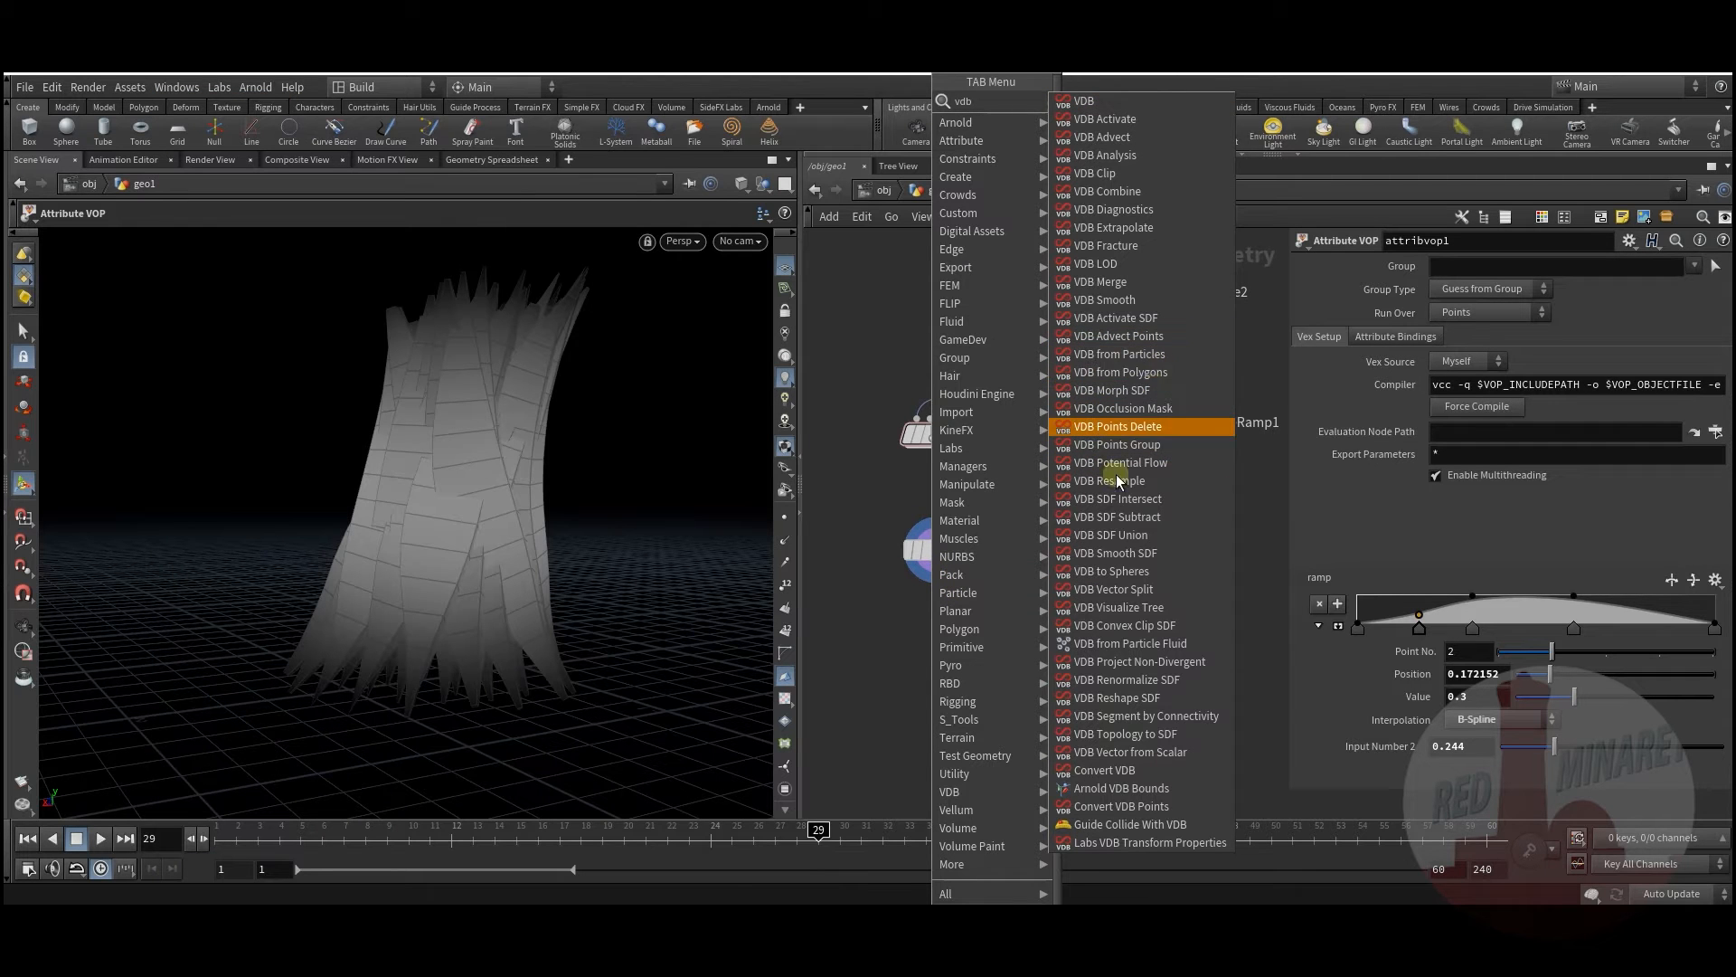
# Step: Add VDB from Polygons under polywire1 with a voxel size of 0.025
pyautogui.click(1161, 371)
pyautogui.click(936, 620)
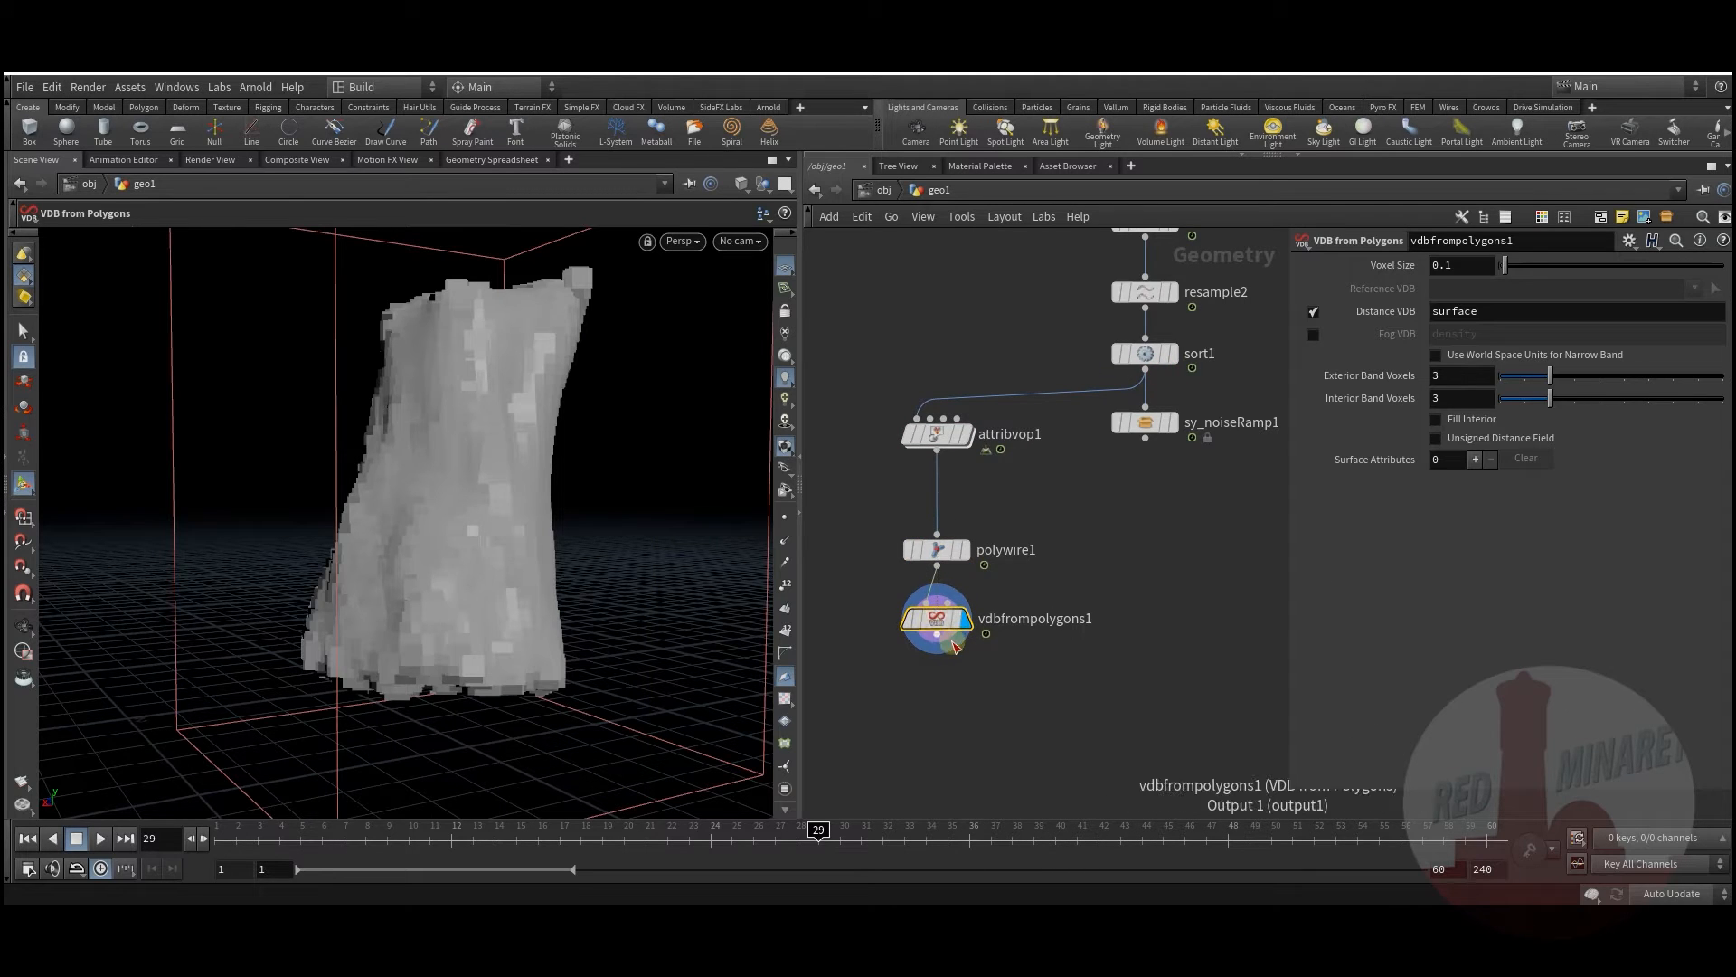
pyautogui.moveTo(932, 627); pyautogui.dragTo(936, 639)
pyautogui.moveTo(938, 548); pyautogui.dragTo(941, 536)
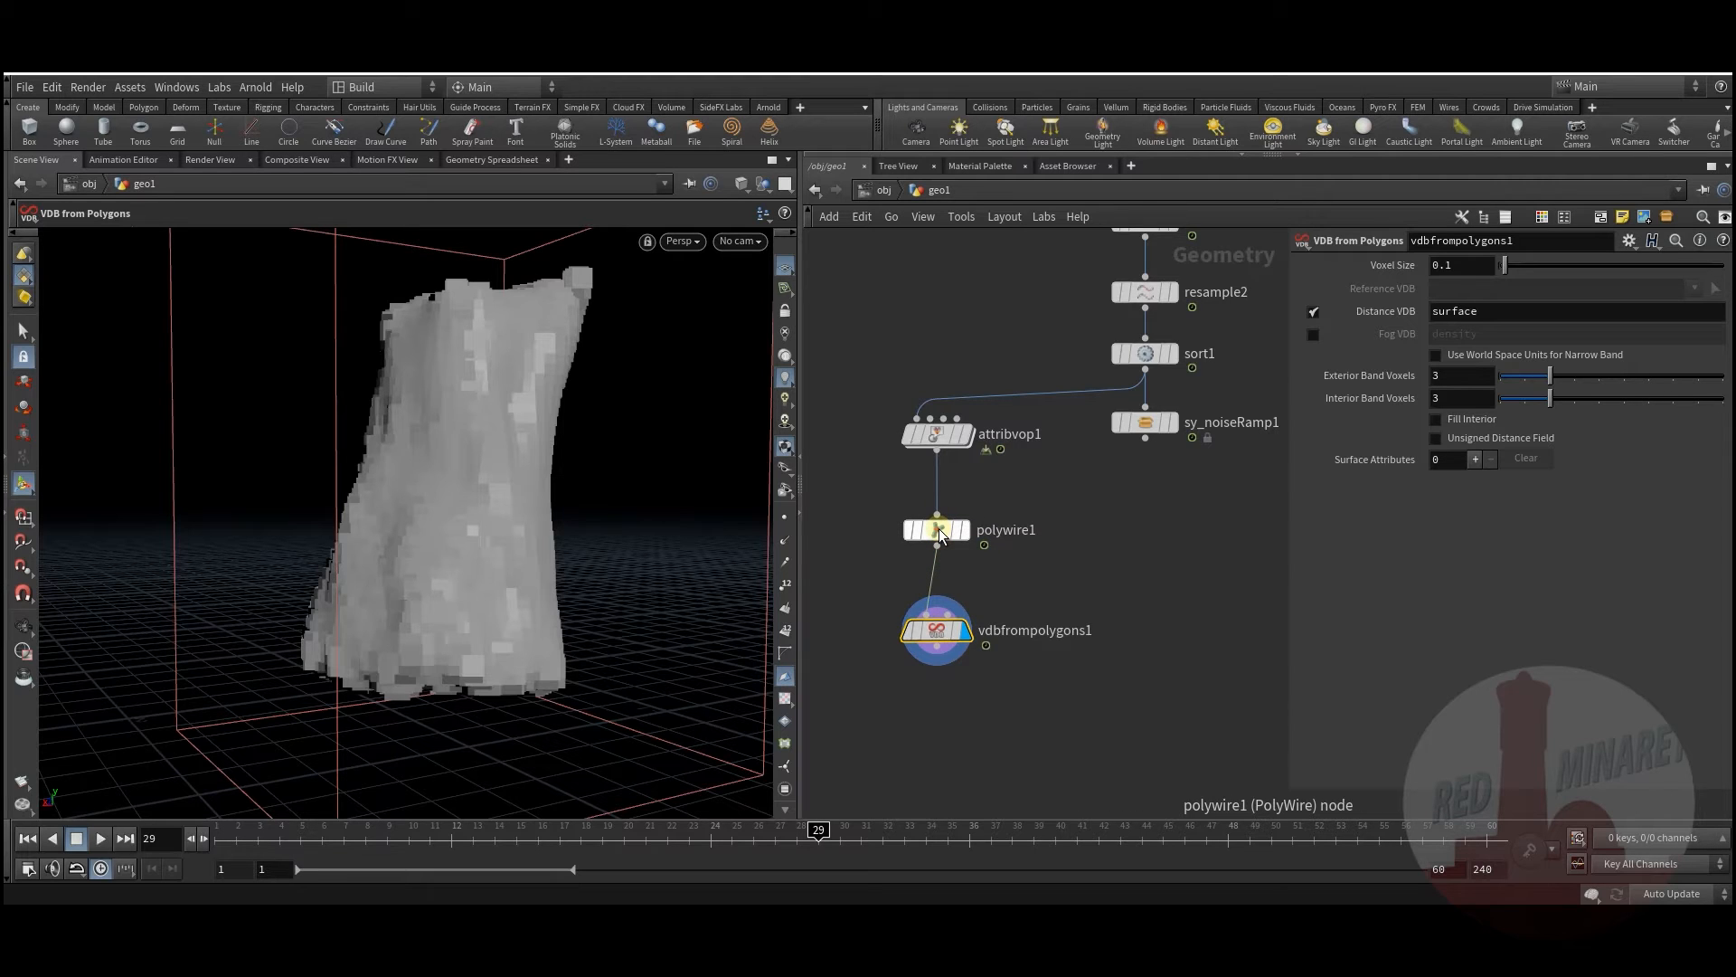
pyautogui.moveTo(937, 631); pyautogui.dragTo(937, 612)
pyautogui.moveTo(1083, 529); pyautogui.dragTo(1078, 543, button='middle')
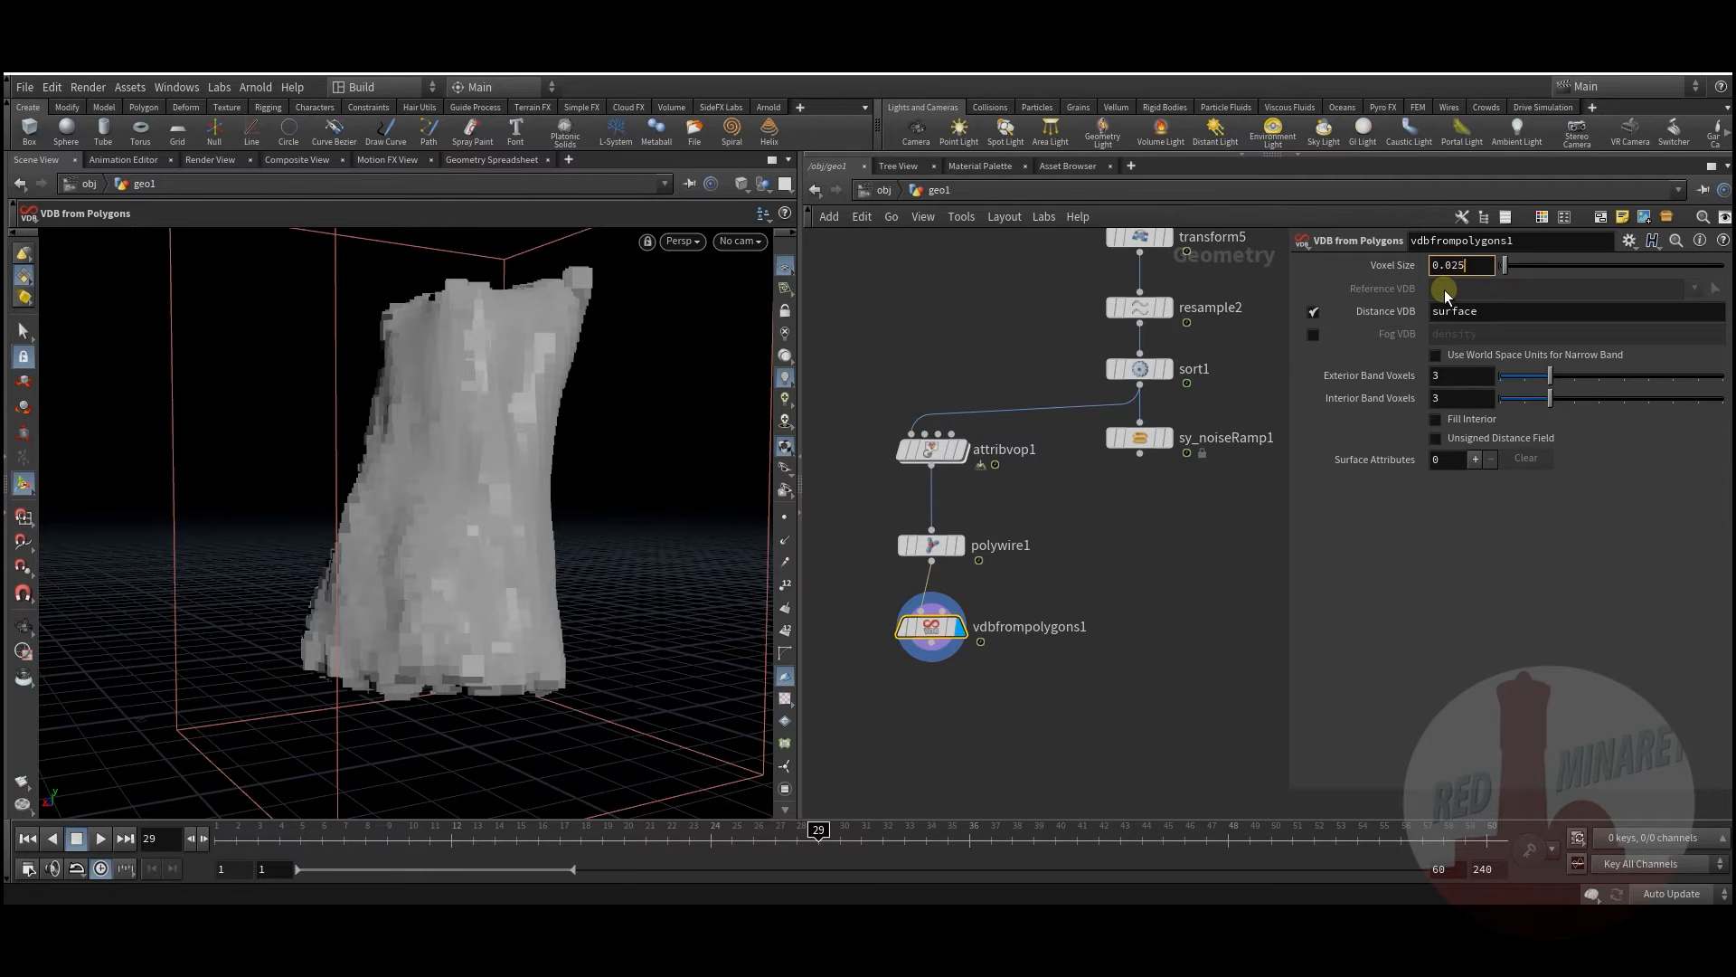
pyautogui.press('Return')
pyautogui.moveTo(1174, 548); pyautogui.dragTo(1104, 614, button='middle')
# Step: Chain VDB Reshape SDF and VDB Smooth SDF below it and display the smoothed result
pyautogui.press('Tab')
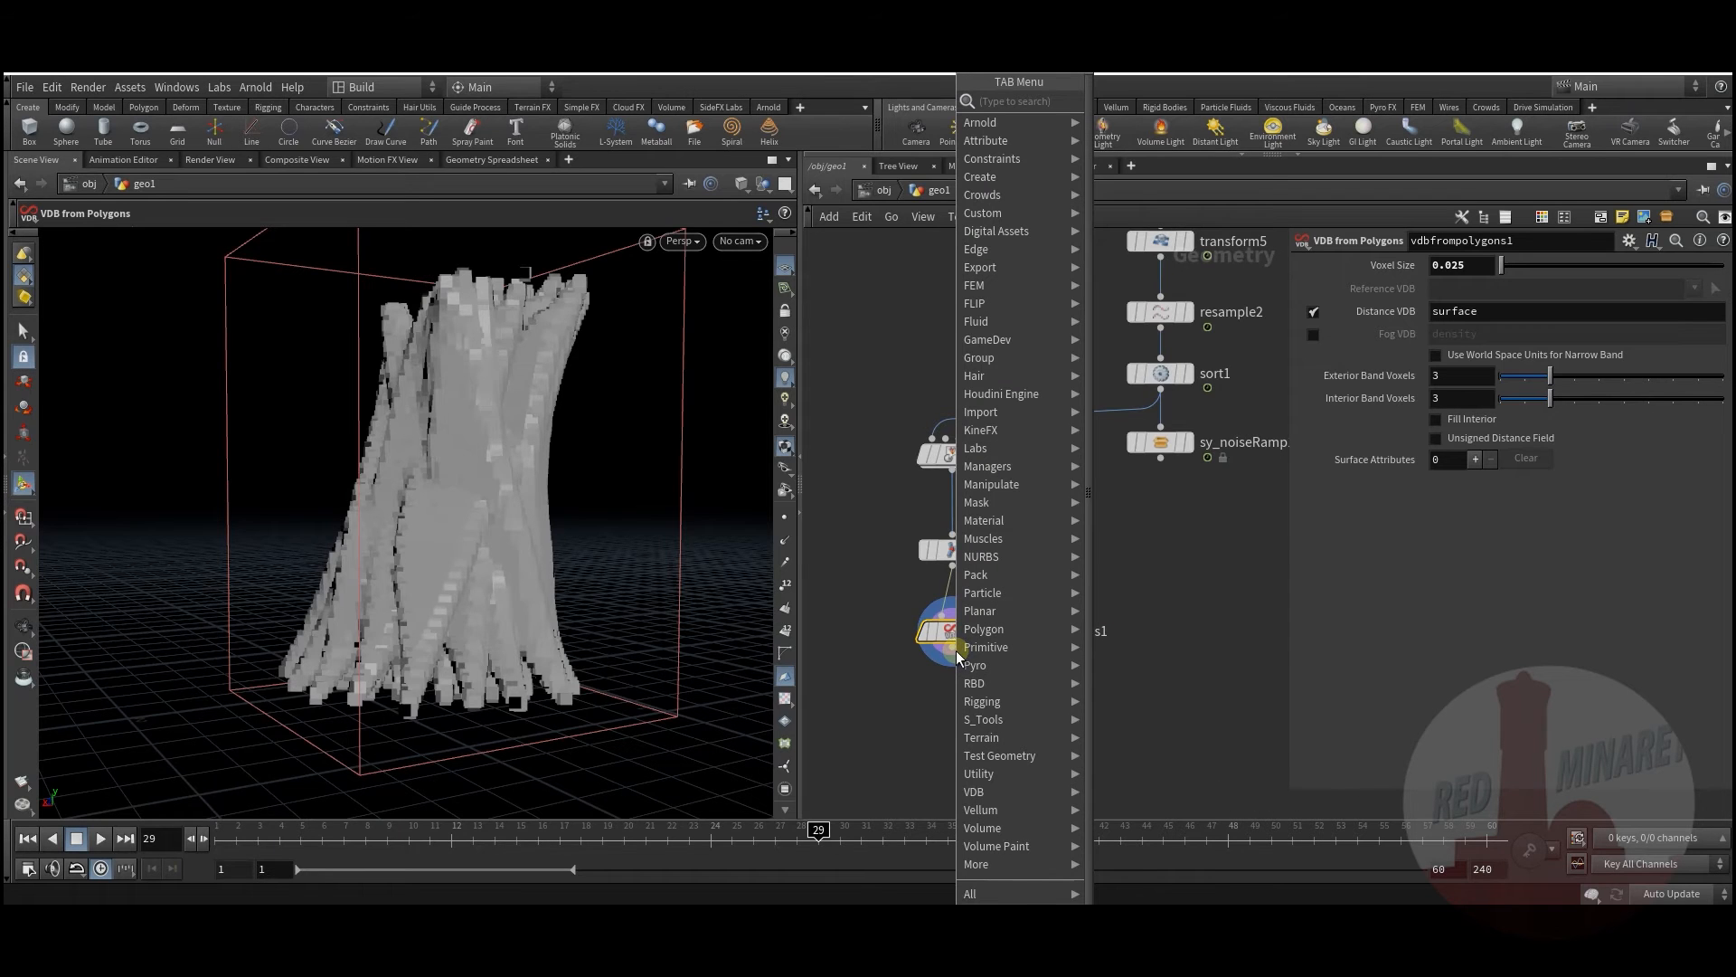
pyautogui.moveTo(976, 792)
pyautogui.click(1158, 700)
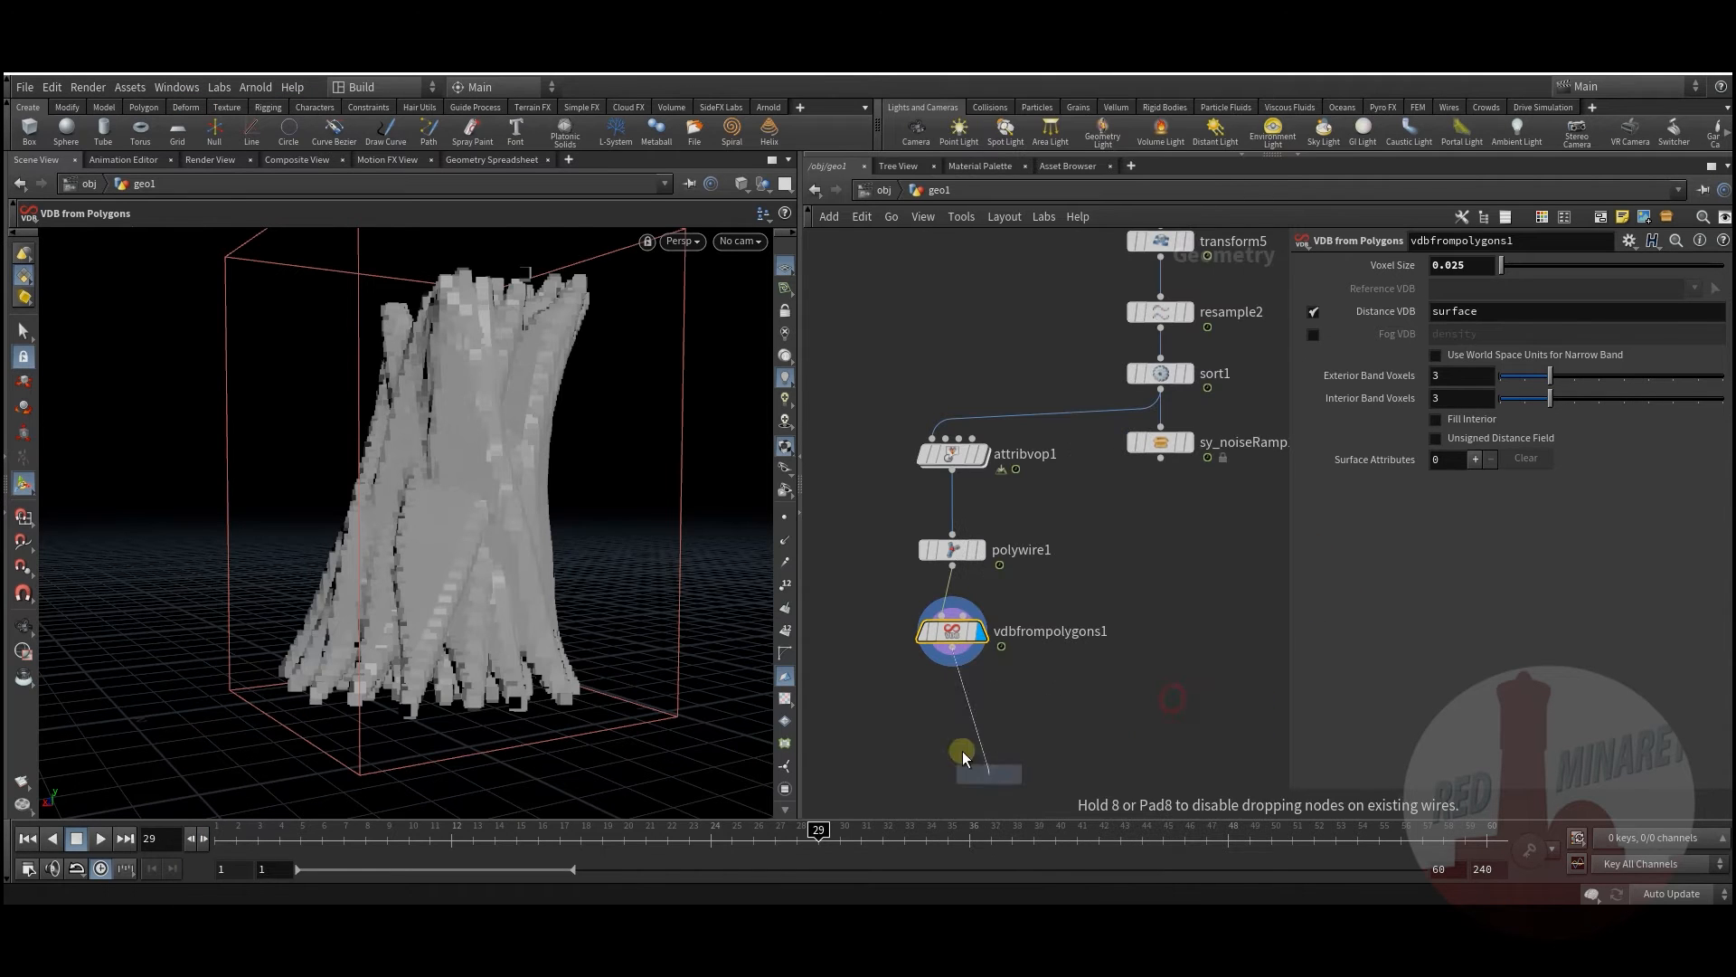
pyautogui.click(981, 771)
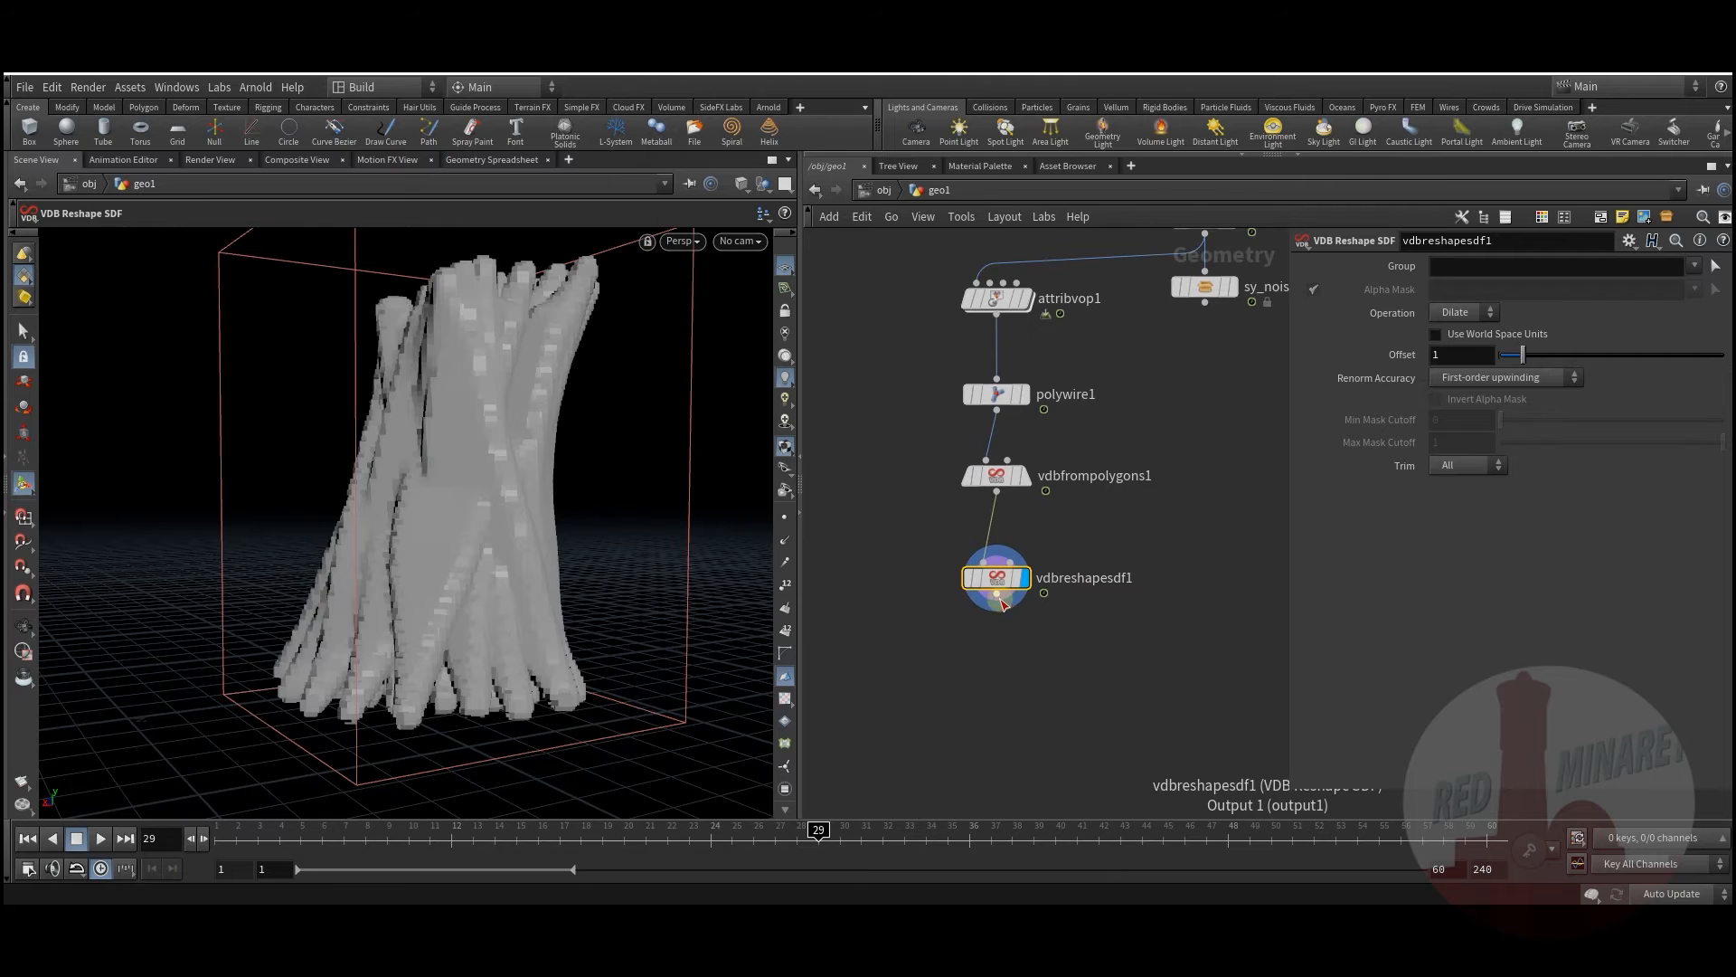
pyautogui.press('Tab')
pyautogui.write('vdb')
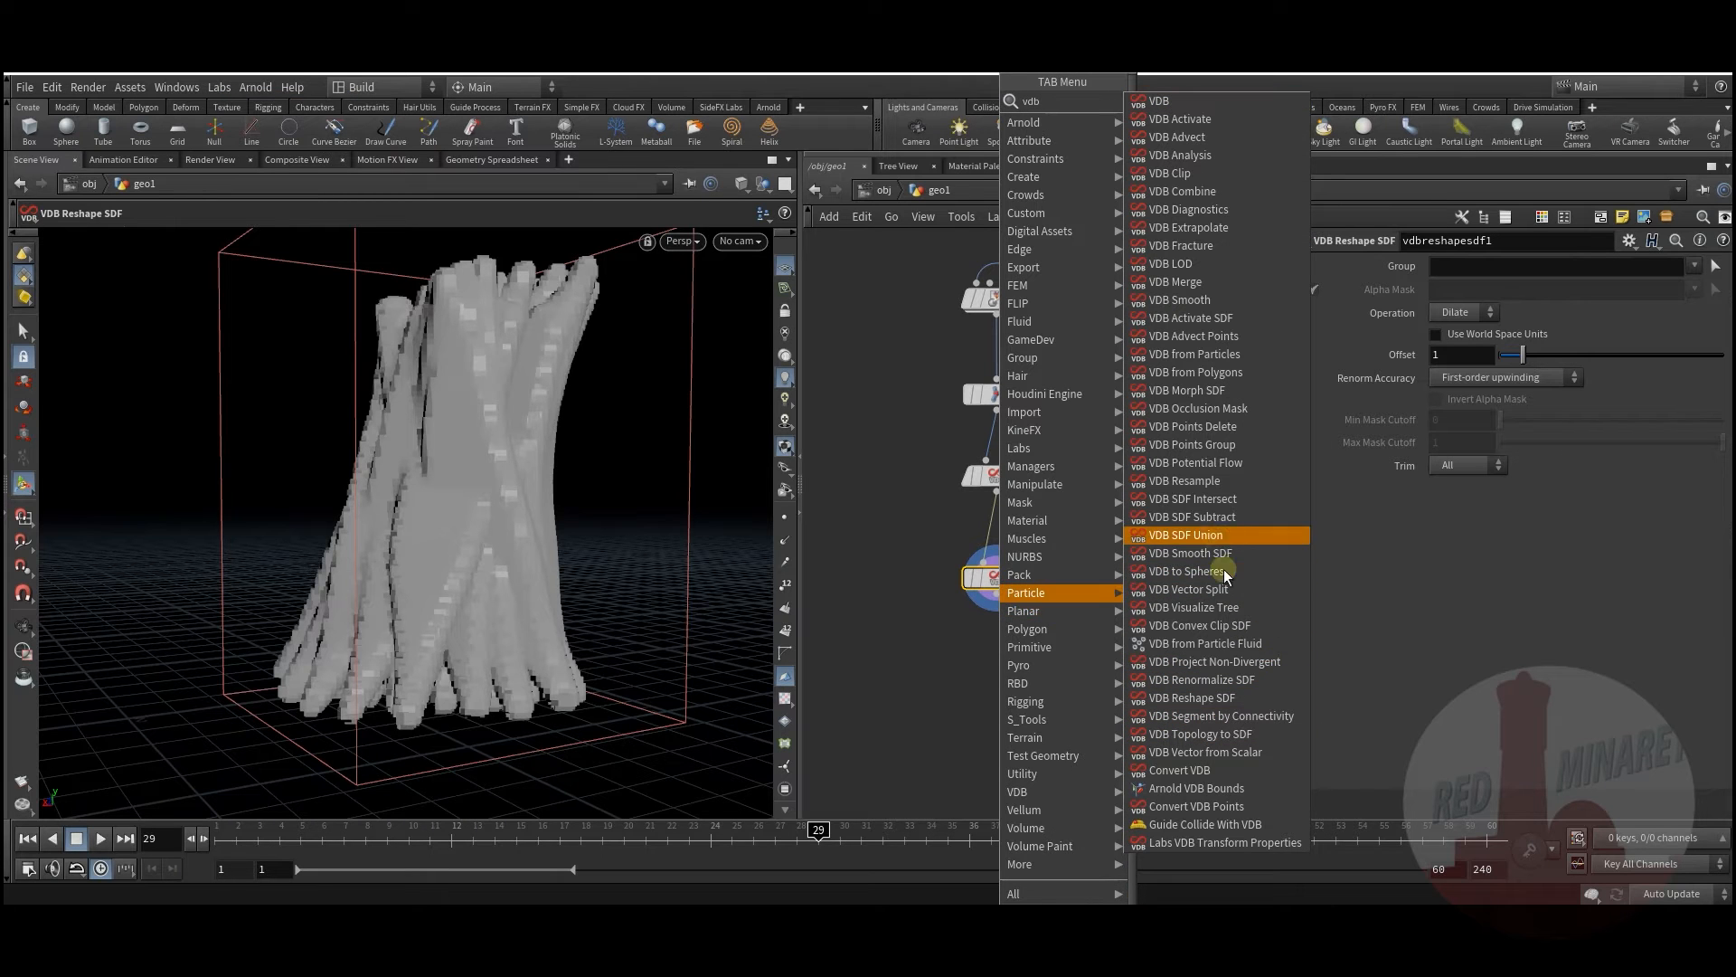
pyautogui.click(1191, 552)
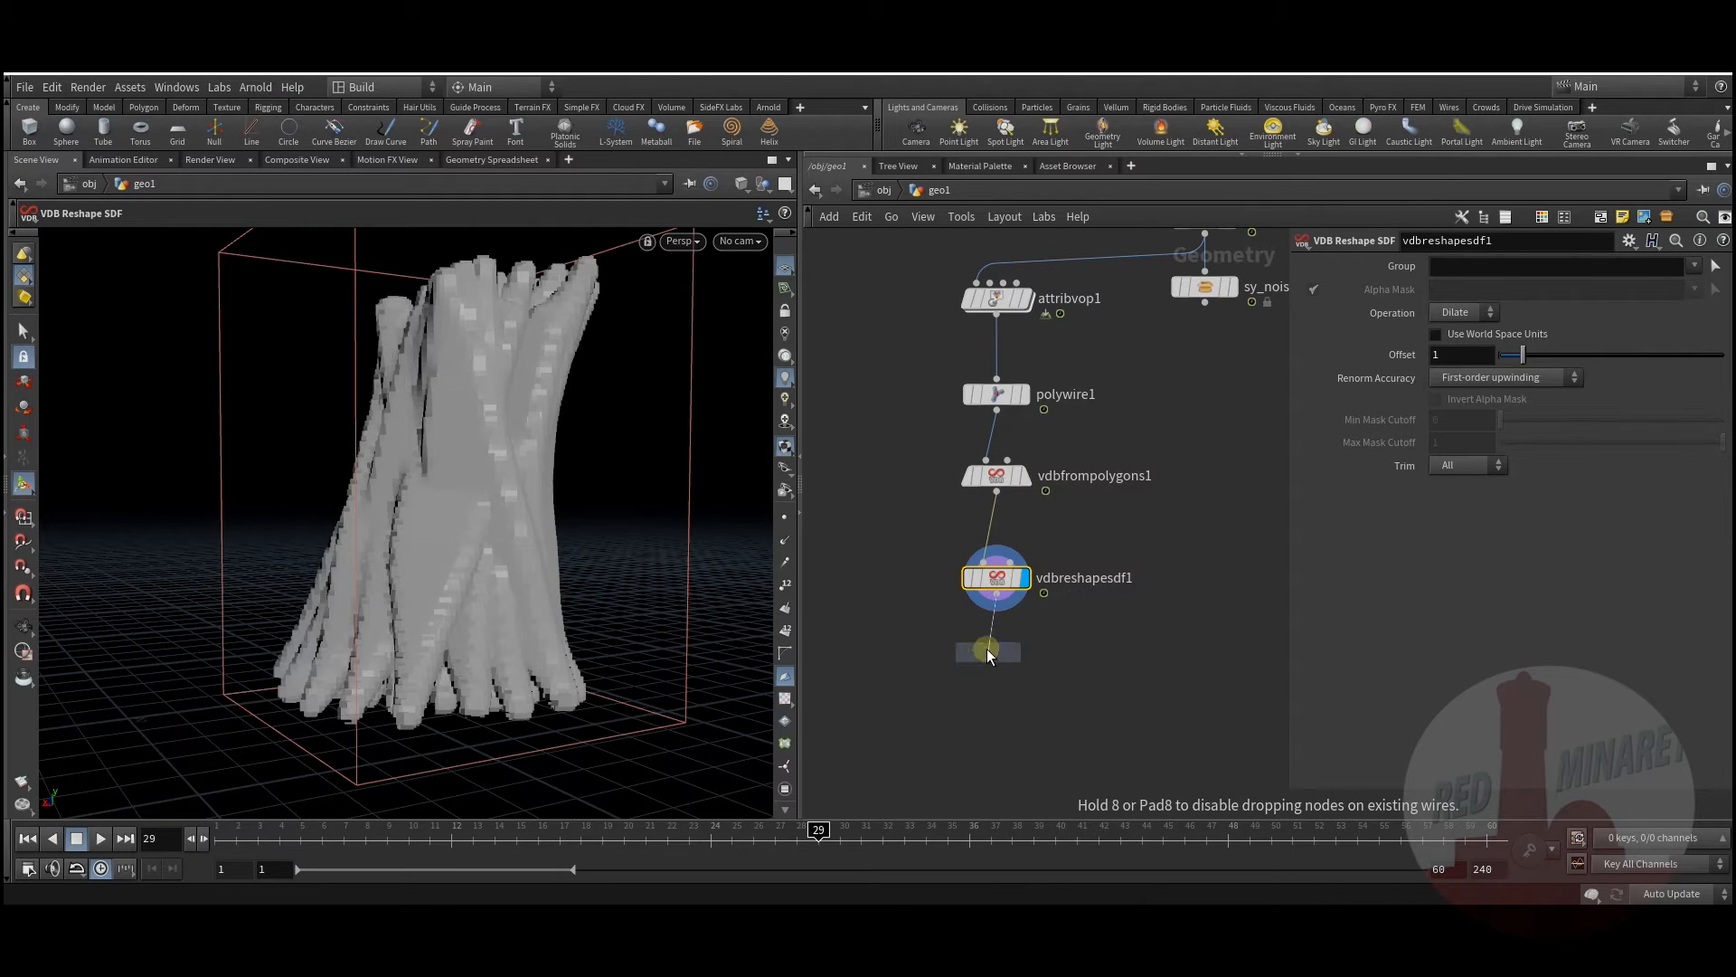
pyautogui.click(1002, 700)
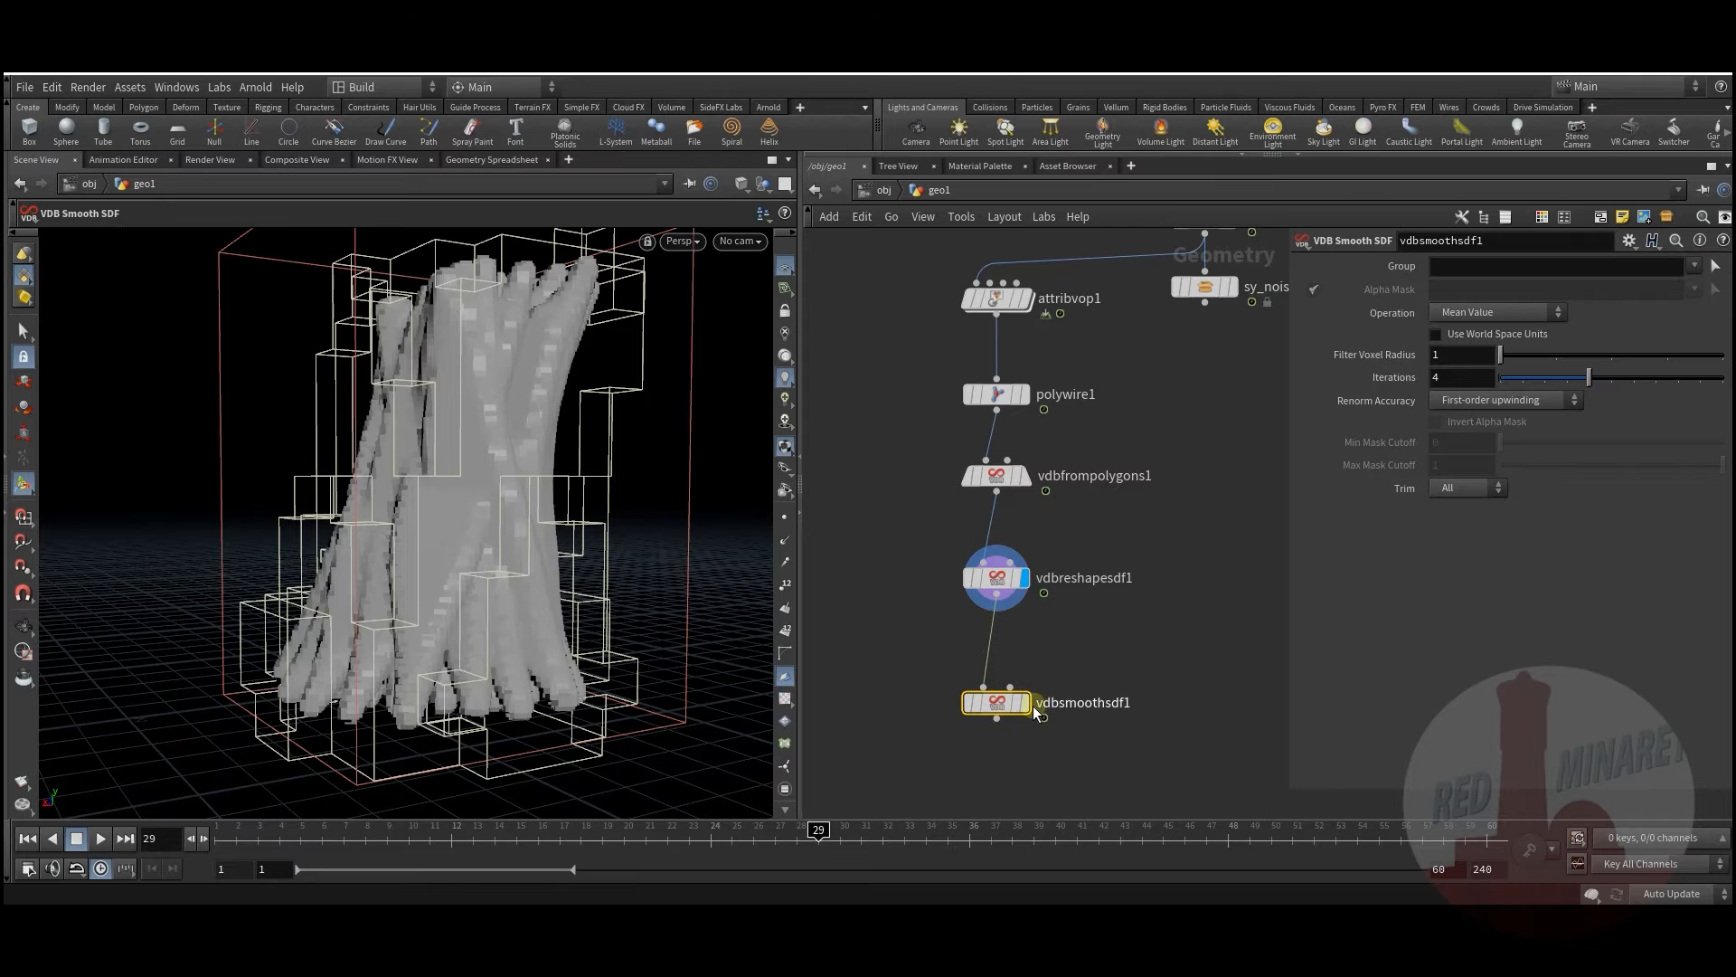
pyautogui.click(1025, 702)
pyautogui.moveTo(1011, 701); pyautogui.dragTo(1011, 648)
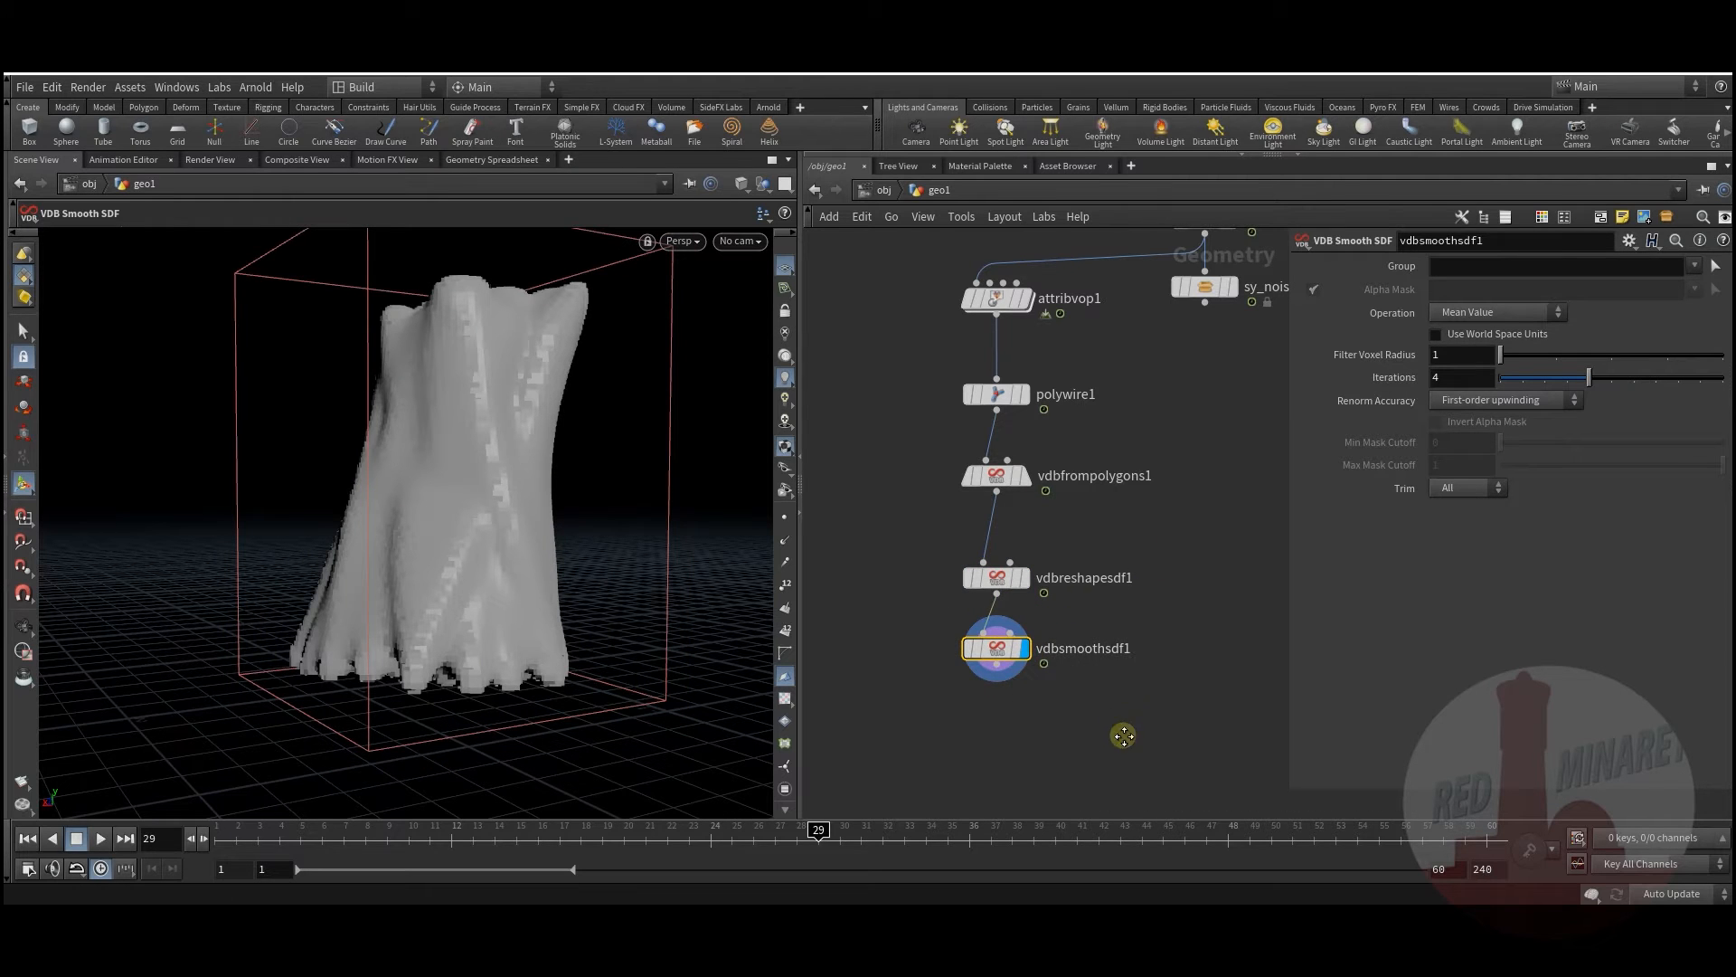
# Step: Add Convert VDB below vdbsmoothsdf1 and scrub the animation to frame 35
pyautogui.press('Tab')
pyautogui.write('vdb')
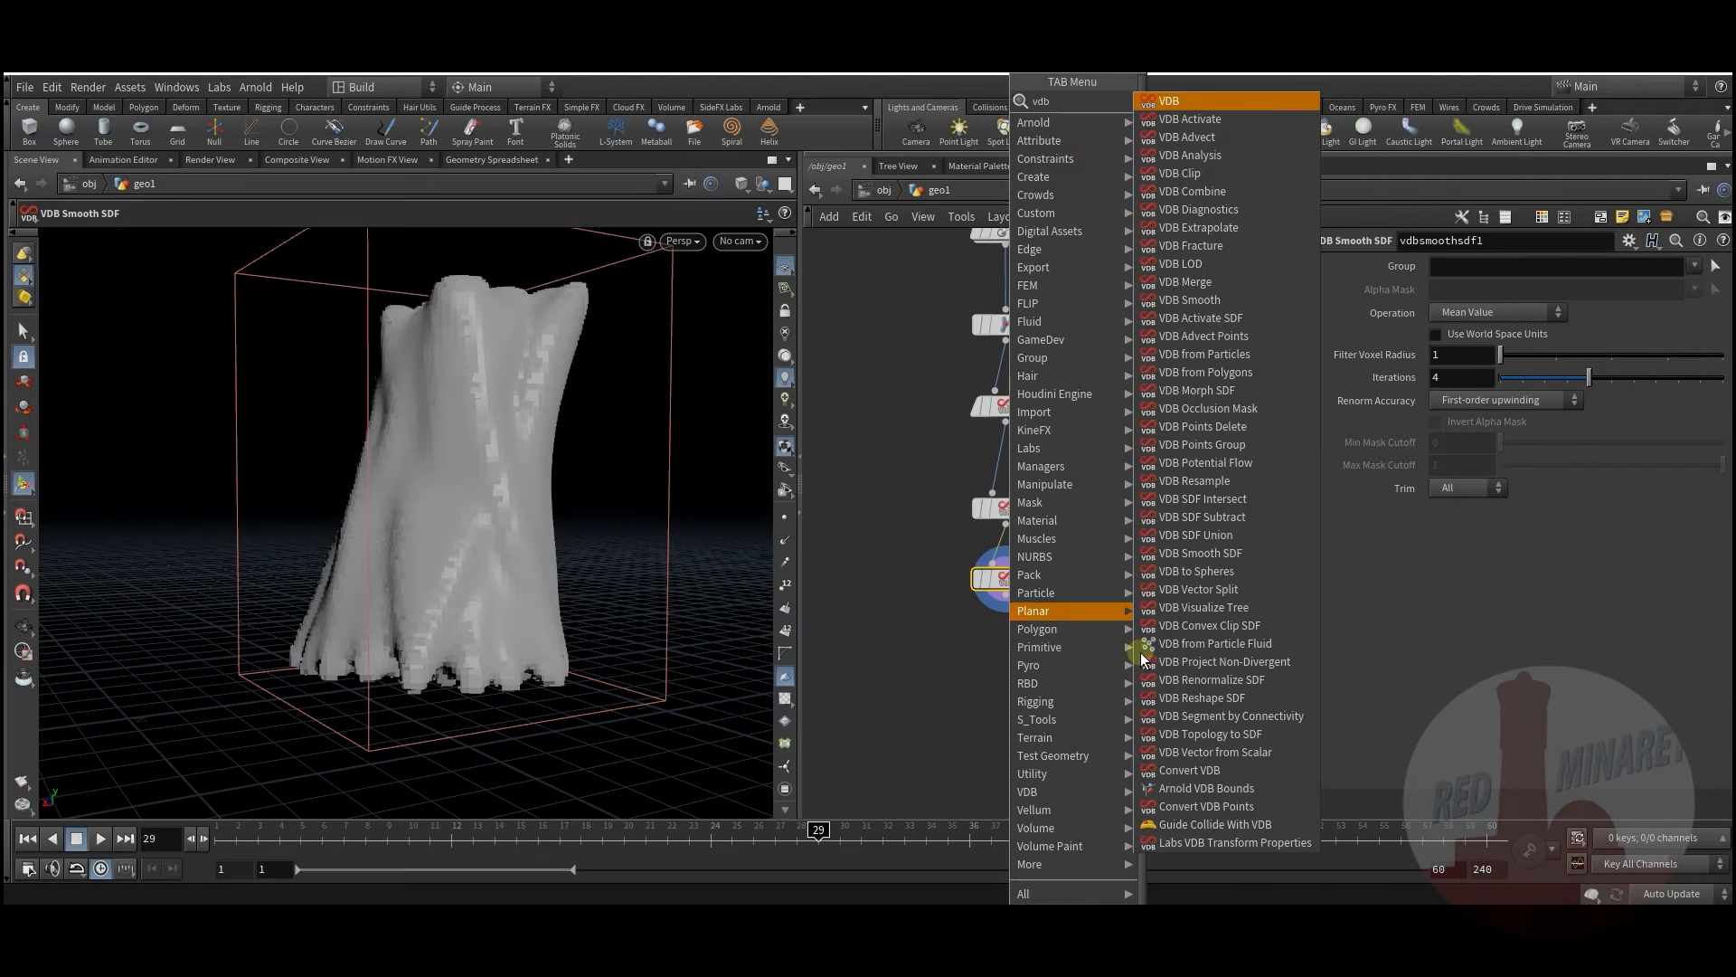
pyautogui.click(1189, 769)
pyautogui.click(1015, 669)
pyautogui.moveTo(1016, 667); pyautogui.dragTo(1003, 656)
pyautogui.moveTo(1081, 624); pyautogui.dragTo(1057, 655, button='middle')
pyautogui.moveTo(253, 839); pyautogui.dragTo(946, 796)
pyautogui.moveTo(1154, 450); pyautogui.dragTo(1122, 774, button='middle')
# Step: Lower transform5's Uniform Scale from 0.28 to 0.21
pyautogui.click(1082, 391)
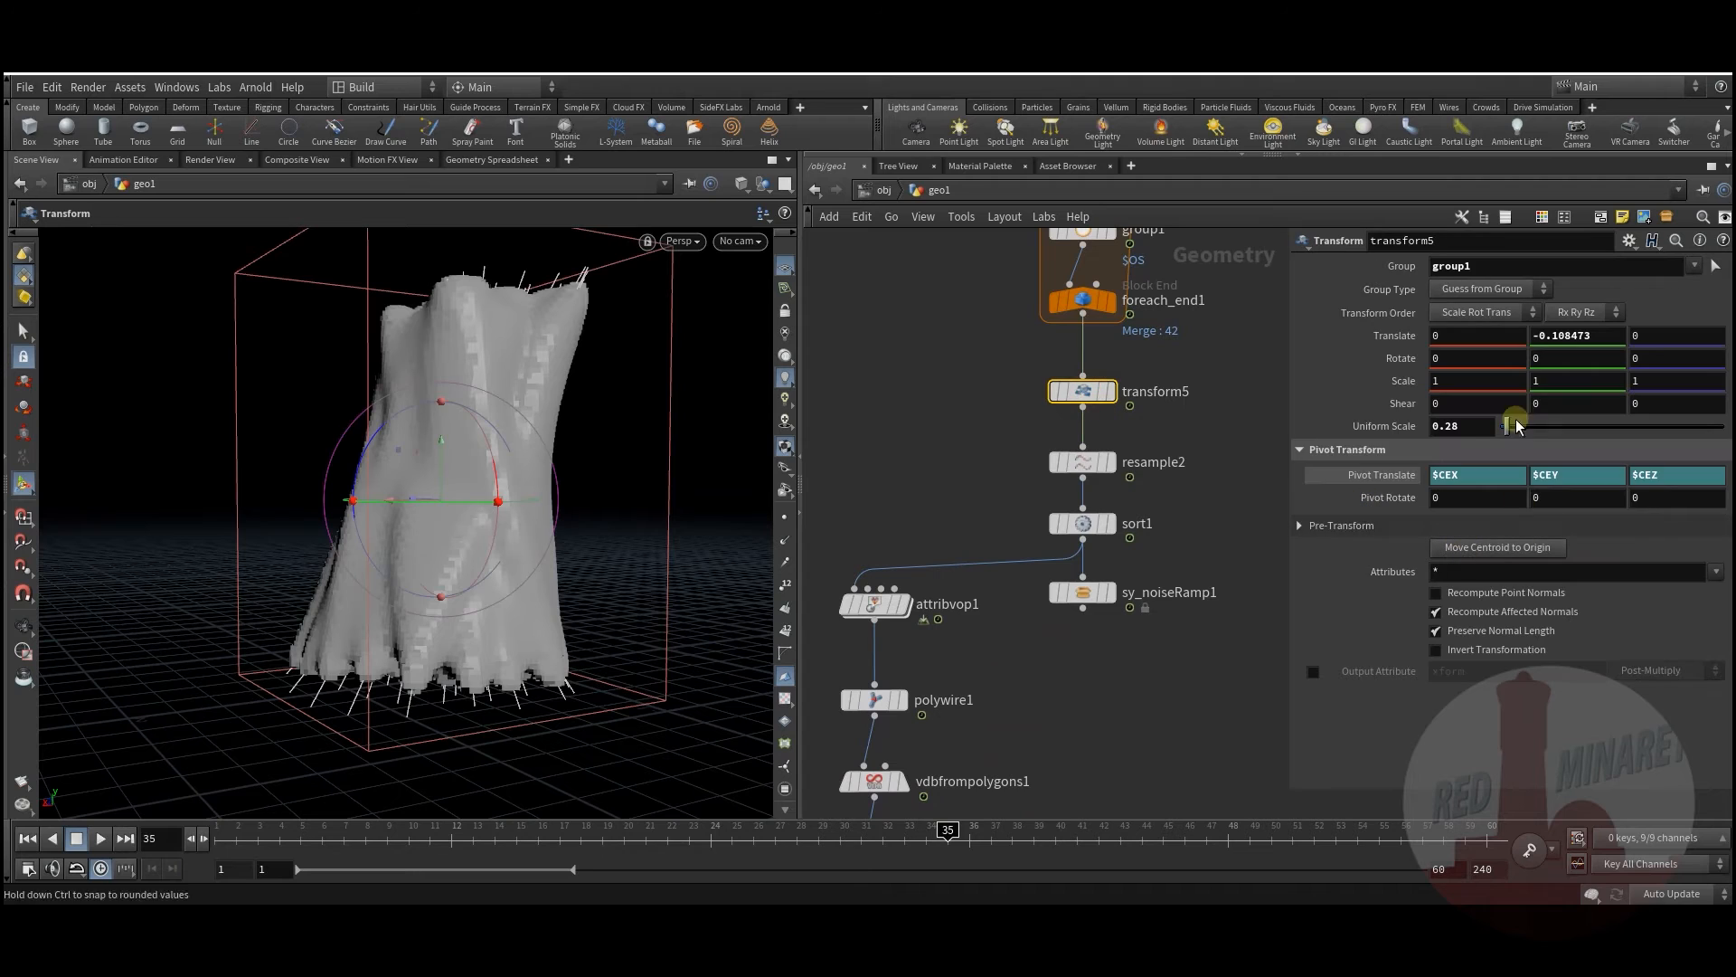
pyautogui.moveTo(1479, 434); pyautogui.dragTo(1360, 485, button='middle')
pyautogui.moveTo(1096, 739); pyautogui.dragTo(1105, 599, button='middle')
pyautogui.scroll(-1, 1111, 624)
pyautogui.moveTo(1118, 665); pyautogui.dragTo(1167, 496, button='middle')
pyautogui.moveTo(1035, 355); pyautogui.dragTo(1028, 556, button='middle')
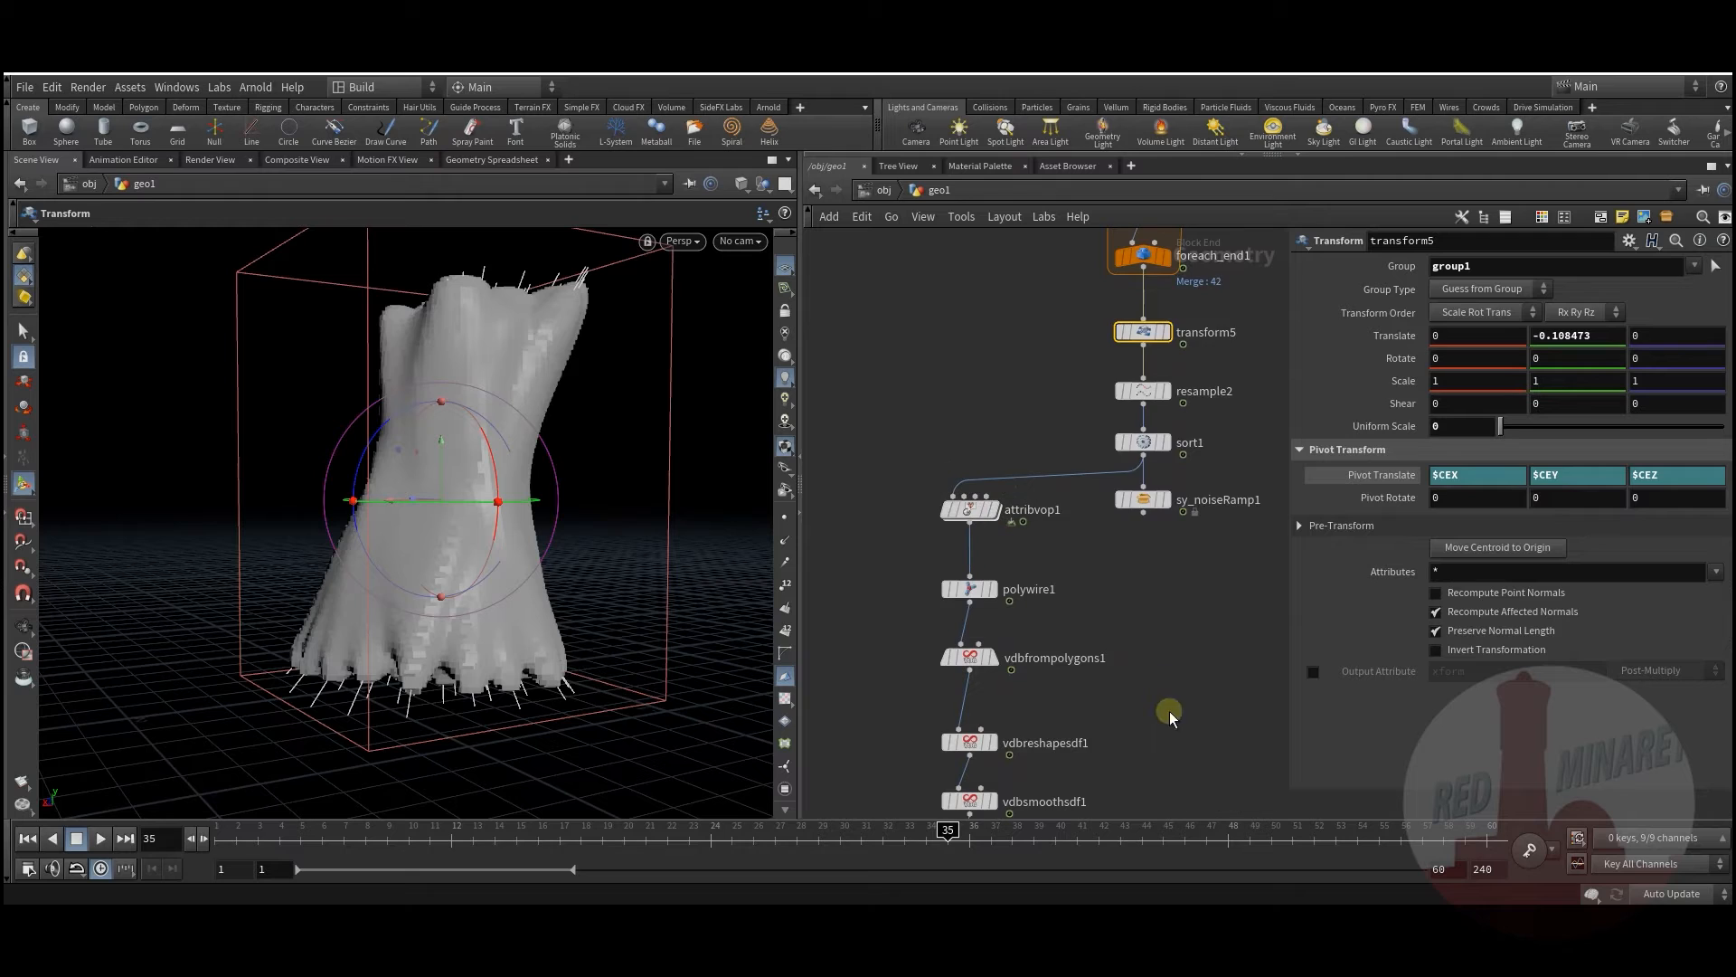
pyautogui.moveTo(1032, 637); pyautogui.dragTo(1062, 507, button='middle')
# Step: Drag attribvop1's ramp keys, moving key 3 to about 0.59 and raising point 2 to 1
pyautogui.moveTo(1035, 478)
pyautogui.click(999, 380)
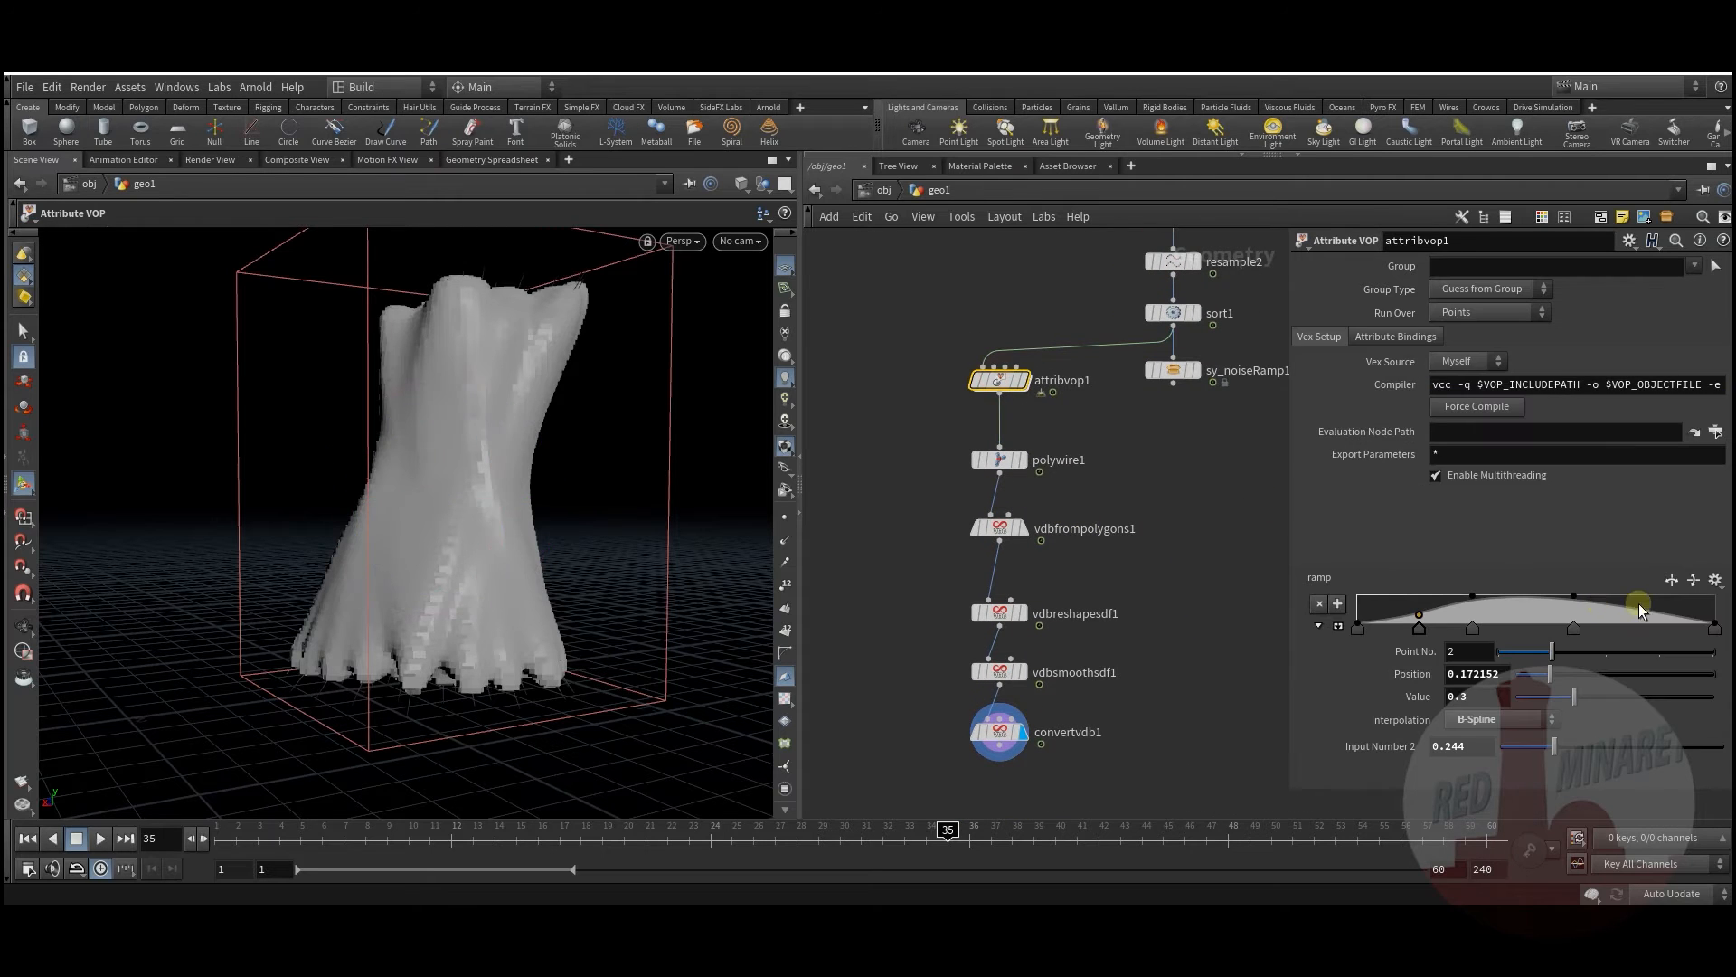
pyautogui.moveTo(1473, 600); pyautogui.dragTo(1637, 595)
pyautogui.moveTo(1498, 630); pyautogui.dragTo(1581, 626)
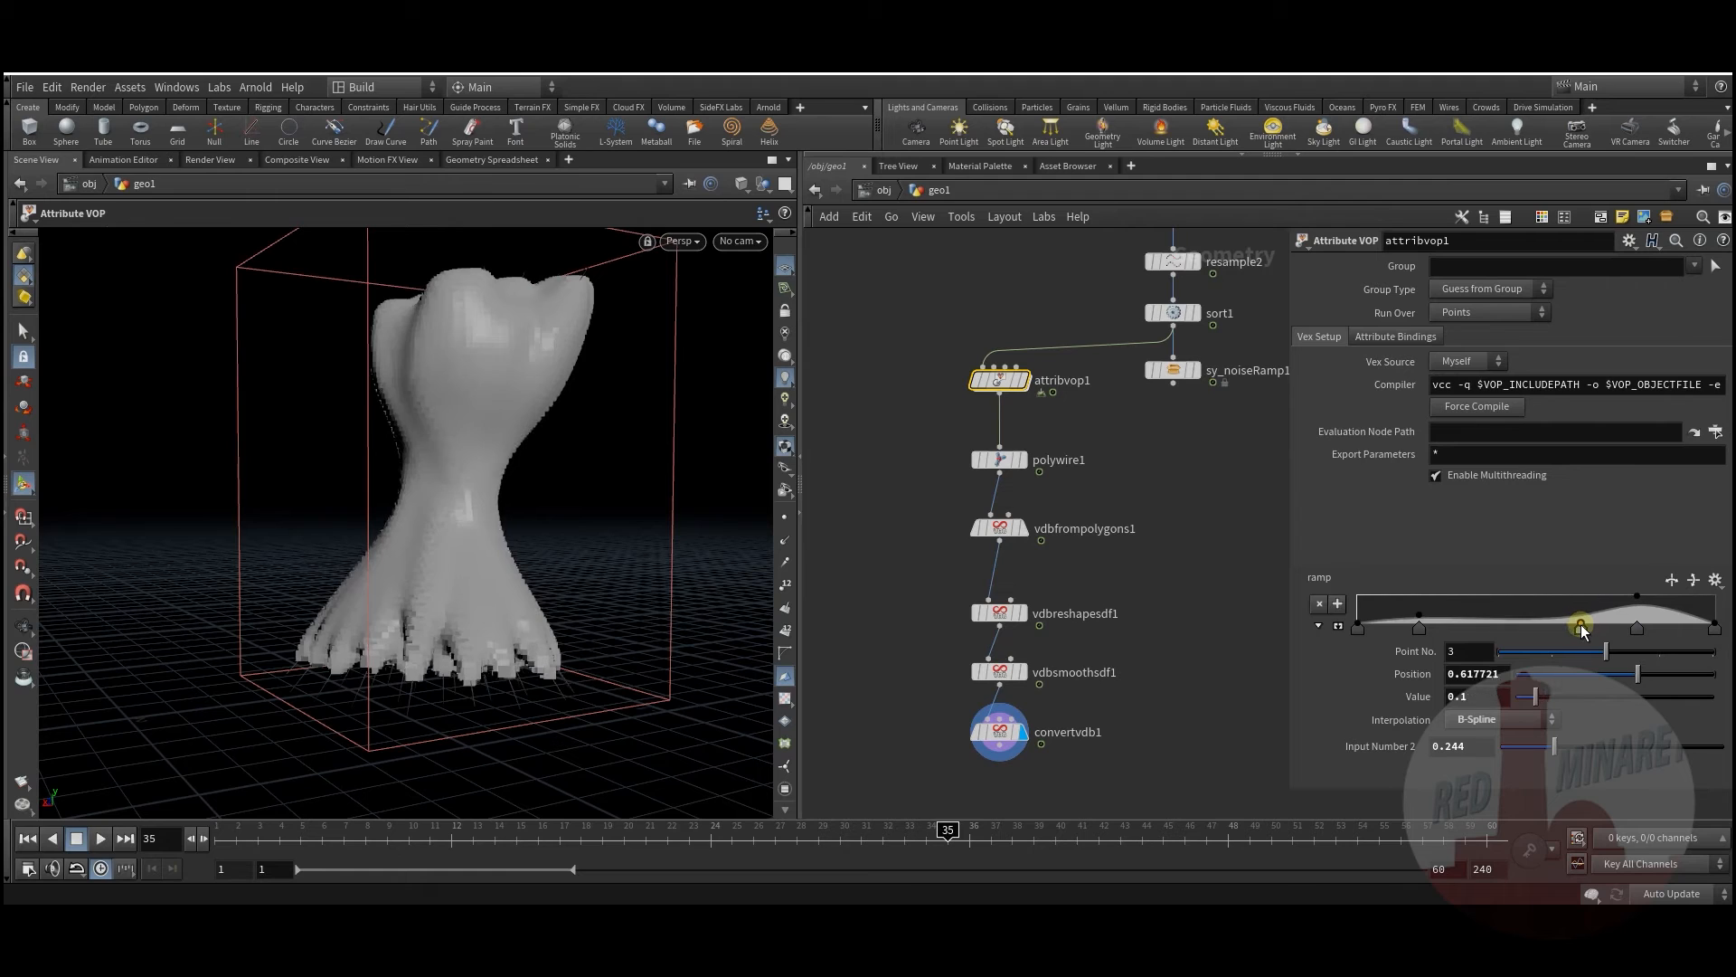
pyautogui.moveTo(1419, 597); pyautogui.dragTo(1356, 598)
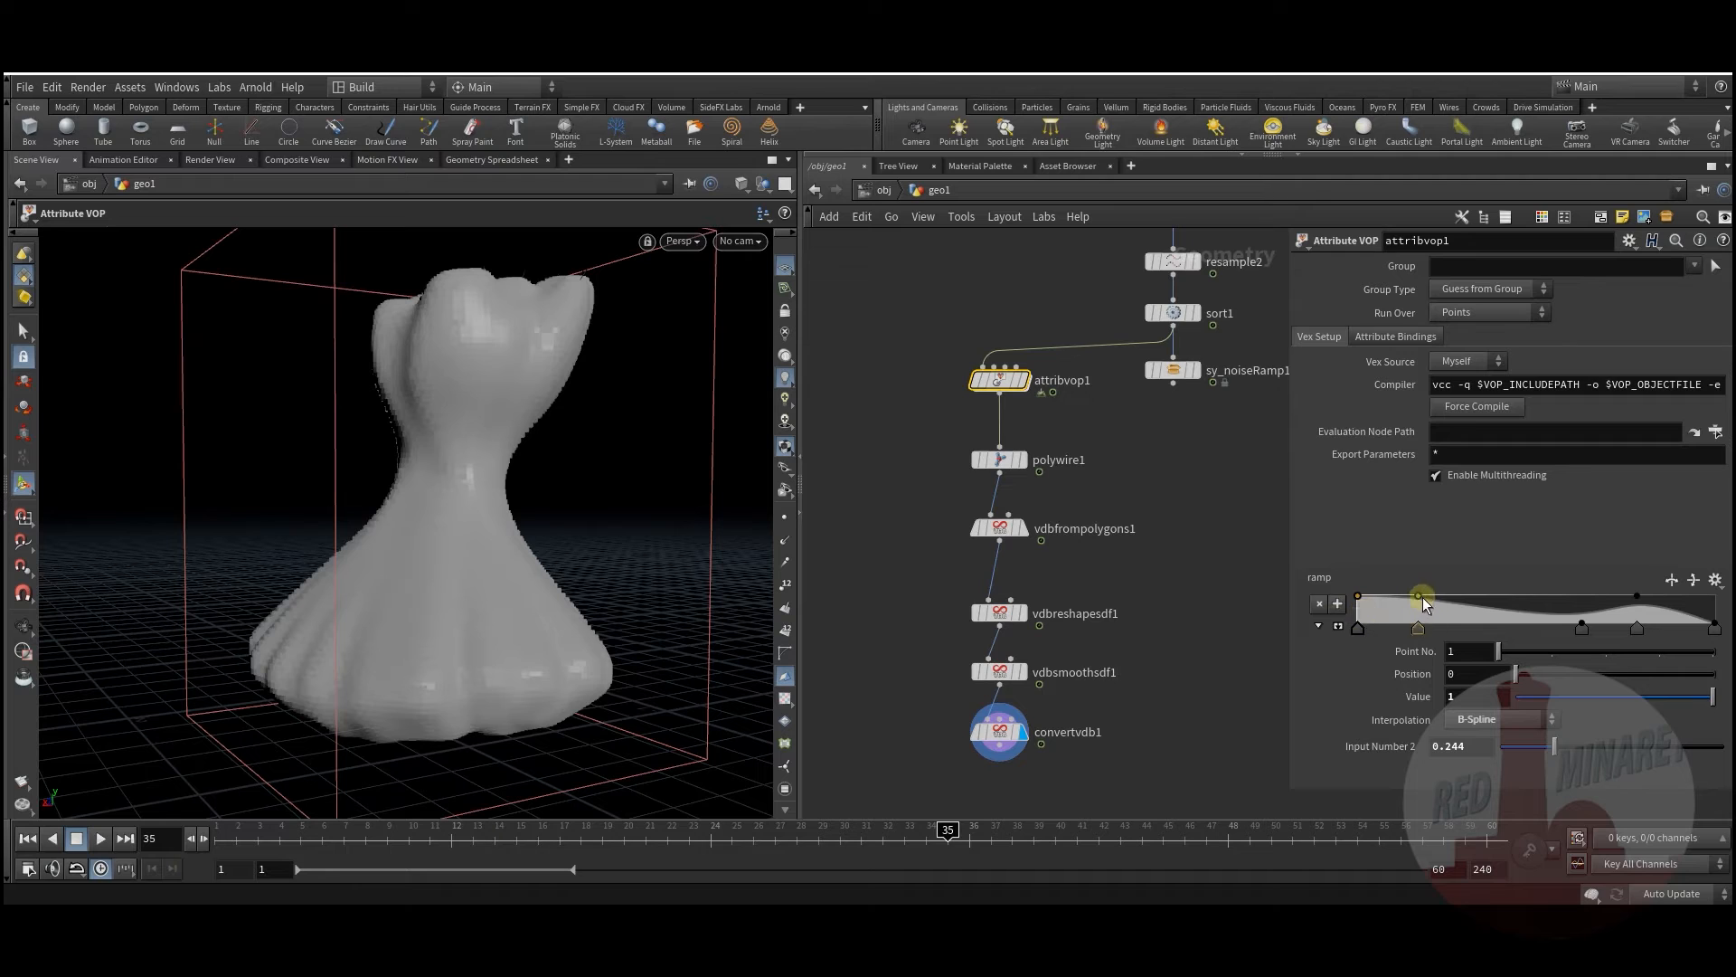
pyautogui.moveTo(1033, 774); pyautogui.dragTo(1032, 704, button='middle')
pyautogui.moveTo(250, 844); pyautogui.dragTo(840, 808)
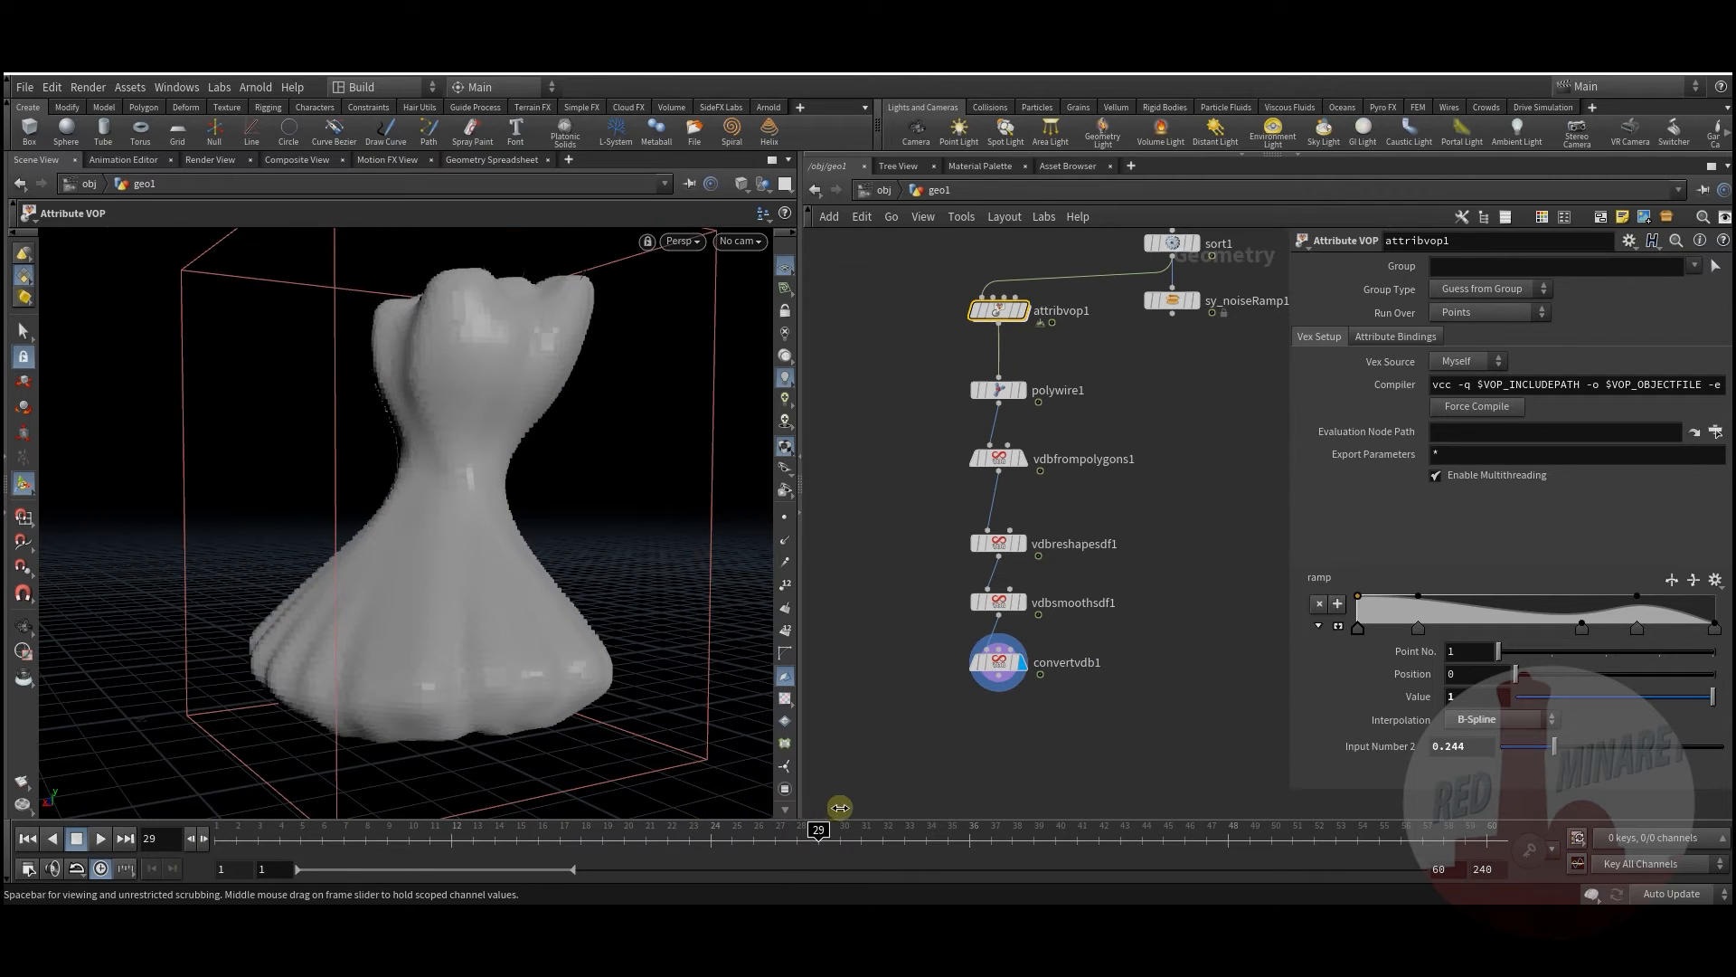
# Step: Reselect transform5 and nudge its Uniform Scale in 0.01 steps
pyautogui.moveTo(1205, 496); pyautogui.dragTo(1109, 703, button='middle')
pyautogui.scroll(-2, 1140, 551)
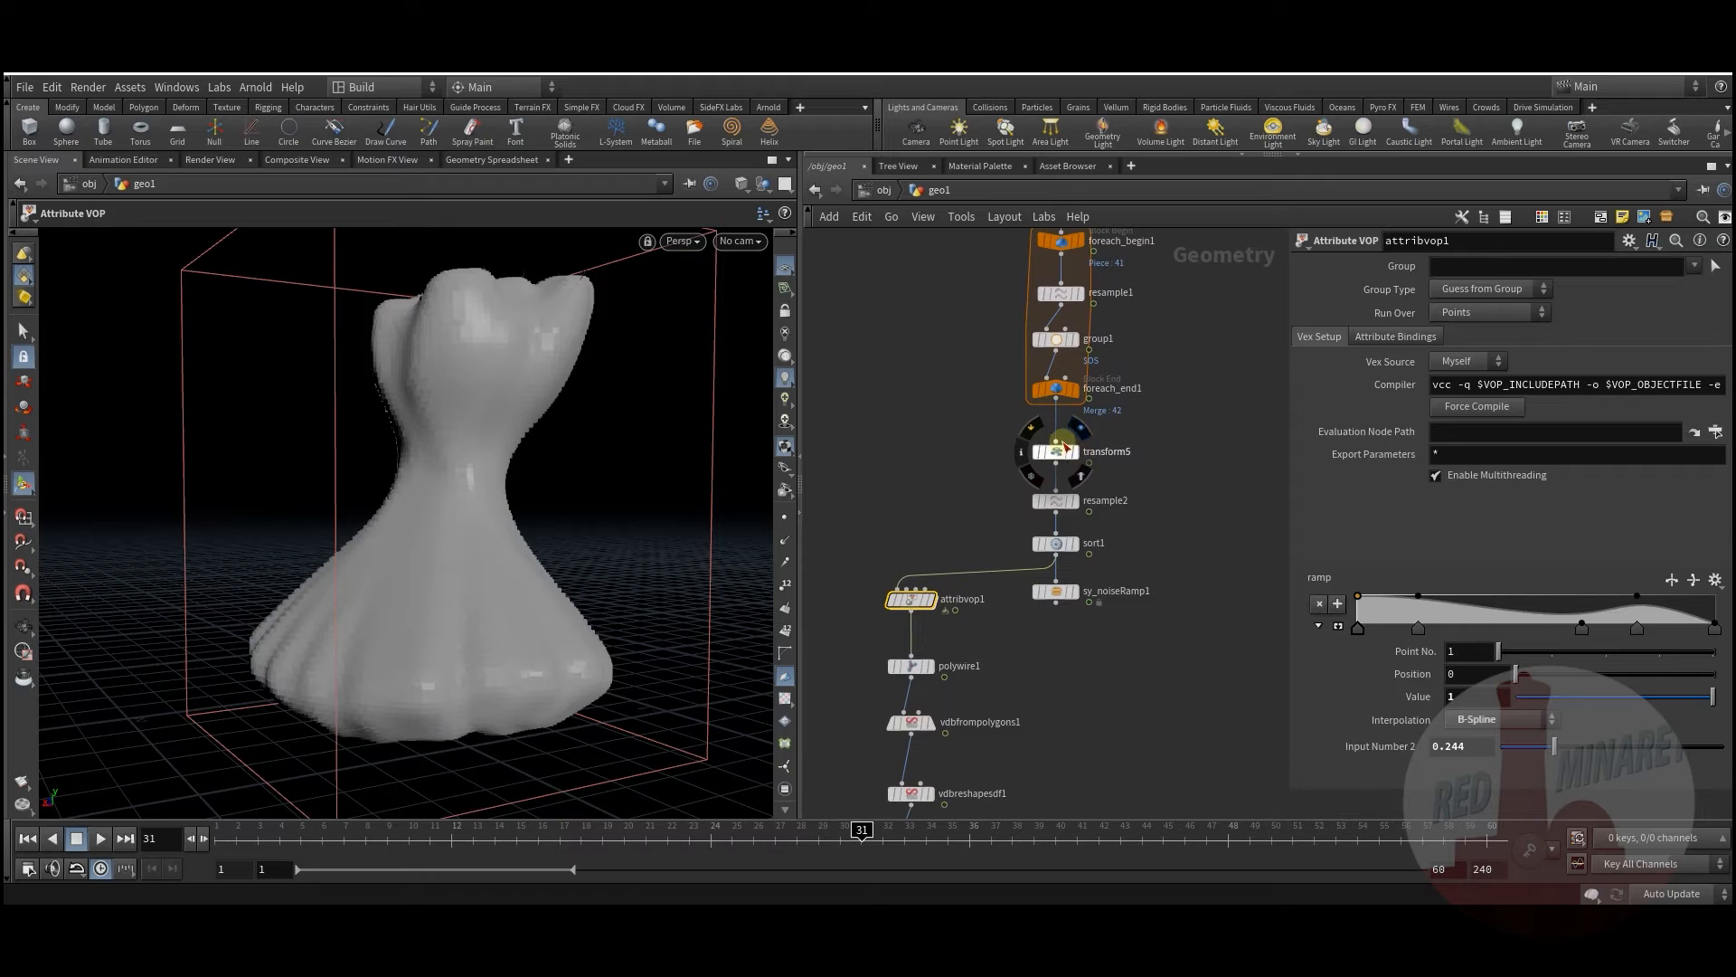
pyautogui.click(1054, 451)
pyautogui.moveTo(1461, 425); pyautogui.dragTo(1614, 473, button='middle')
# Step: Set transform5's Uniform Scale to 0.16
pyautogui.moveTo(963, 349); pyautogui.dragTo(955, 679, button='middle')
pyautogui.moveTo(923, 286)
pyautogui.mouseDown(button='middle')
pyautogui.moveTo(916, 579)
pyautogui.moveTo(844, 740)
pyautogui.mouseUp(button='middle')
pyautogui.click(894, 570)
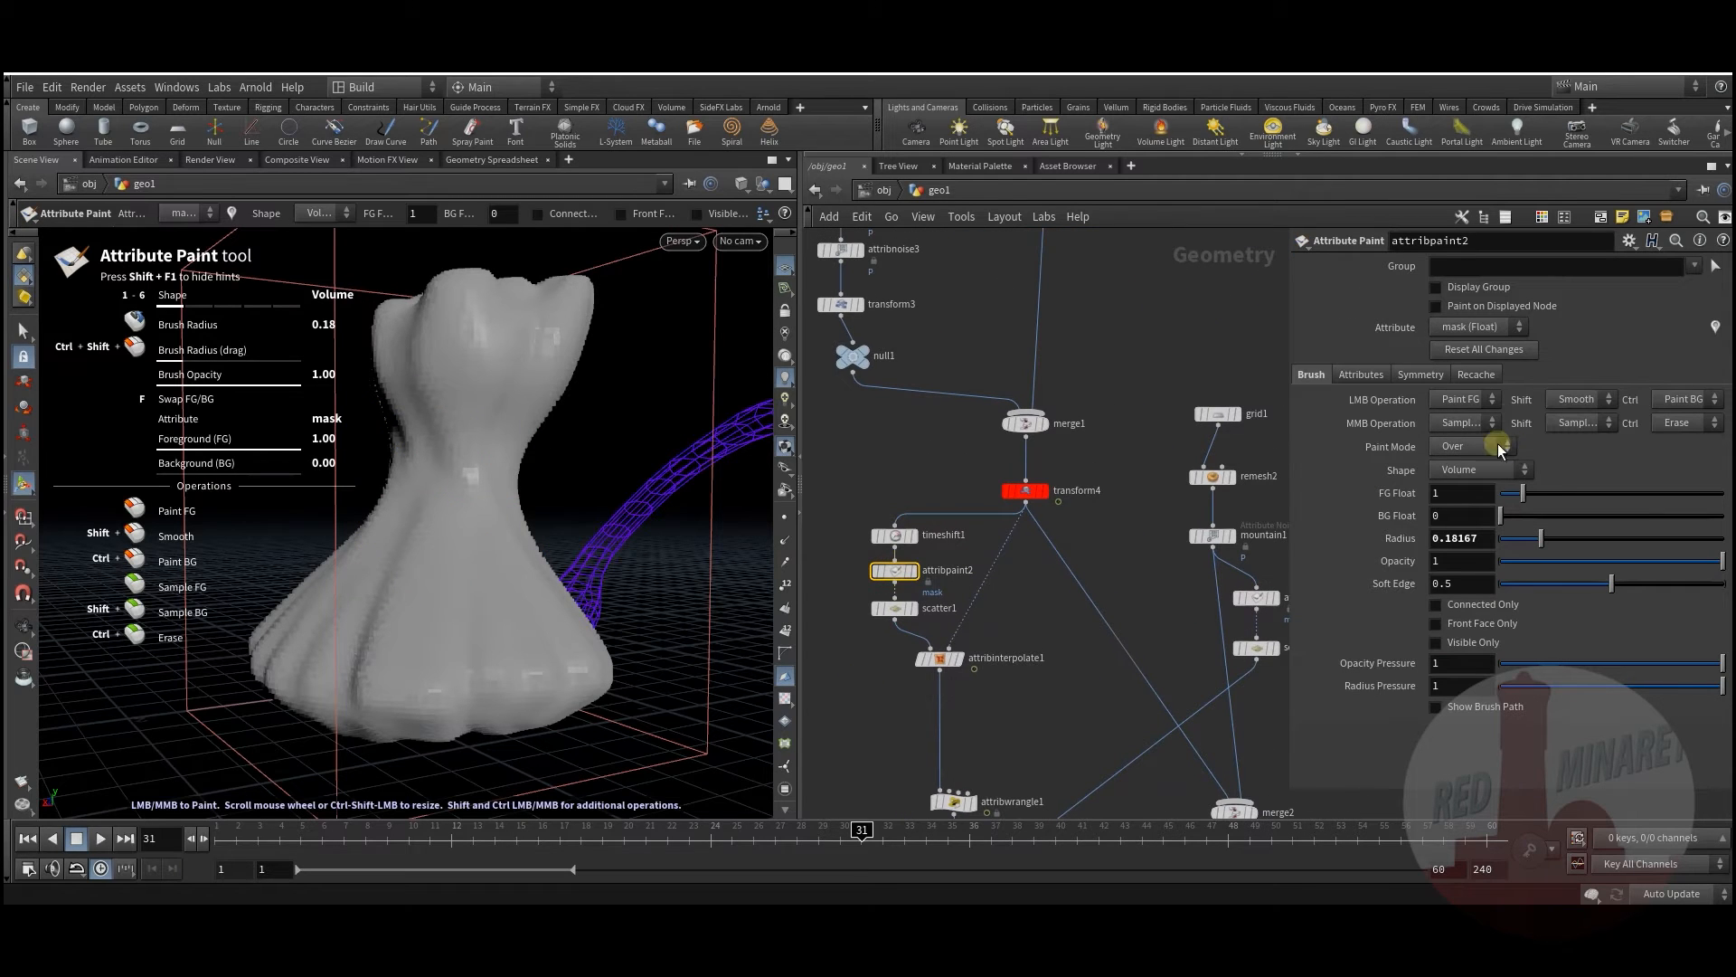
# Step: Raise scatter1's Force Total Count to 189
pyautogui.click(894, 607)
pyautogui.moveTo(1573, 360)
pyautogui.mouseDown()
pyautogui.moveTo(1615, 364)
pyautogui.moveTo(1585, 362)
pyautogui.mouseUp()
pyautogui.scroll(1, 1097, 726)
pyautogui.moveTo(1086, 750); pyautogui.dragTo(1035, 419, button='middle')
pyautogui.scroll(-5, 1034, 434)
pyautogui.moveTo(1096, 669); pyautogui.dragTo(1077, 554, button='middle')
pyautogui.scroll(3, 1040, 543)
pyautogui.scroll(2, 1042, 536)
pyautogui.moveTo(1047, 455); pyautogui.dragTo(1082, 579, button='middle')
pyautogui.moveTo(931, 457); pyautogui.dragTo(955, 522, button='middle')
pyautogui.moveTo(1154, 611); pyautogui.dragTo(1034, 549, button='middle')
# Step: Add a Merge node, merge4, and wire convertvdb1 into it
pyautogui.press('Tab')
pyautogui.write('m')
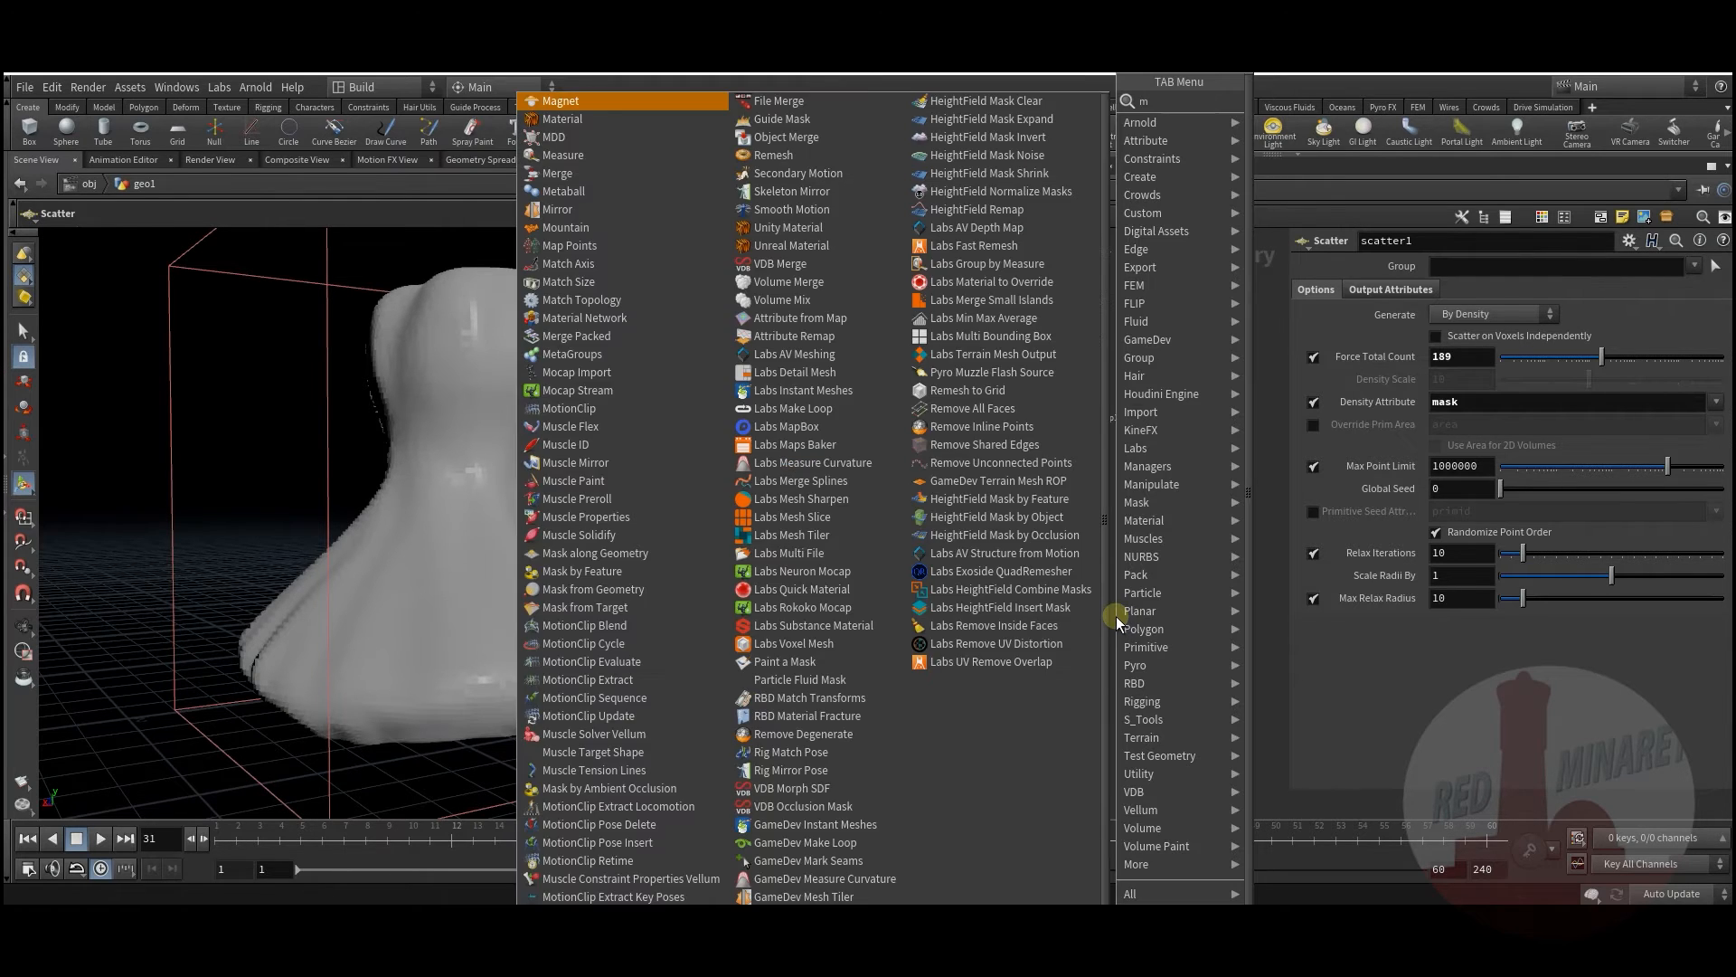
pyautogui.write('er')
pyautogui.click(1278, 103)
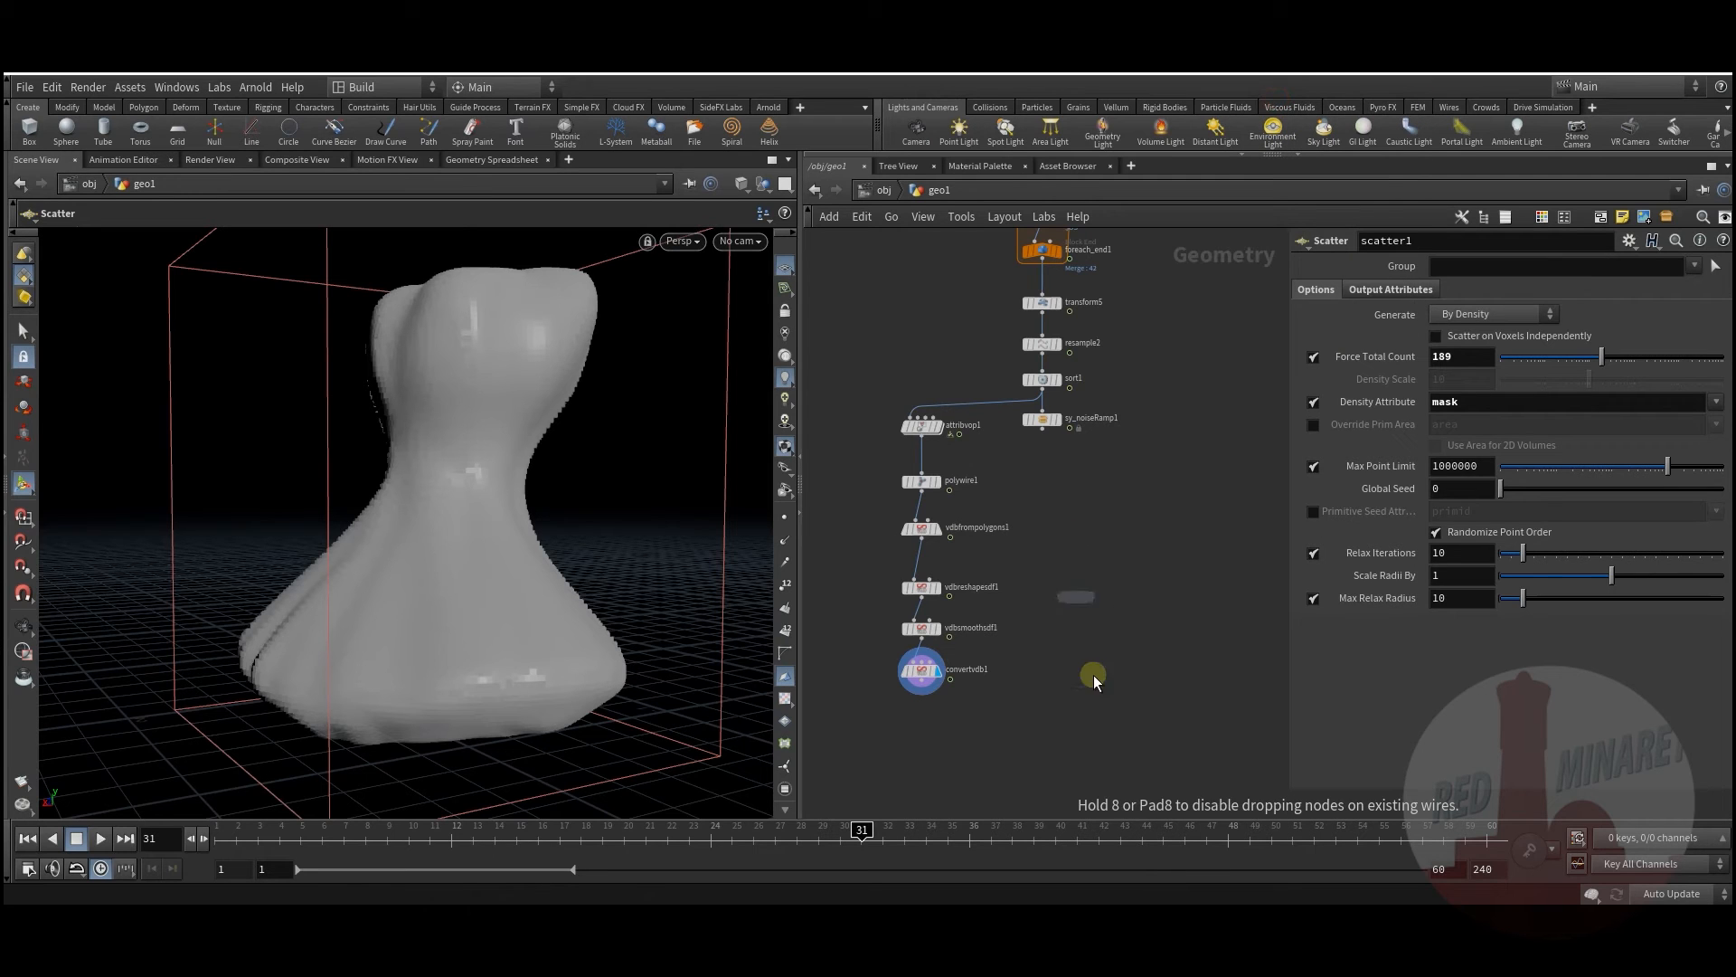
pyautogui.click(1095, 698)
pyautogui.moveTo(927, 688); pyautogui.dragTo(1095, 691)
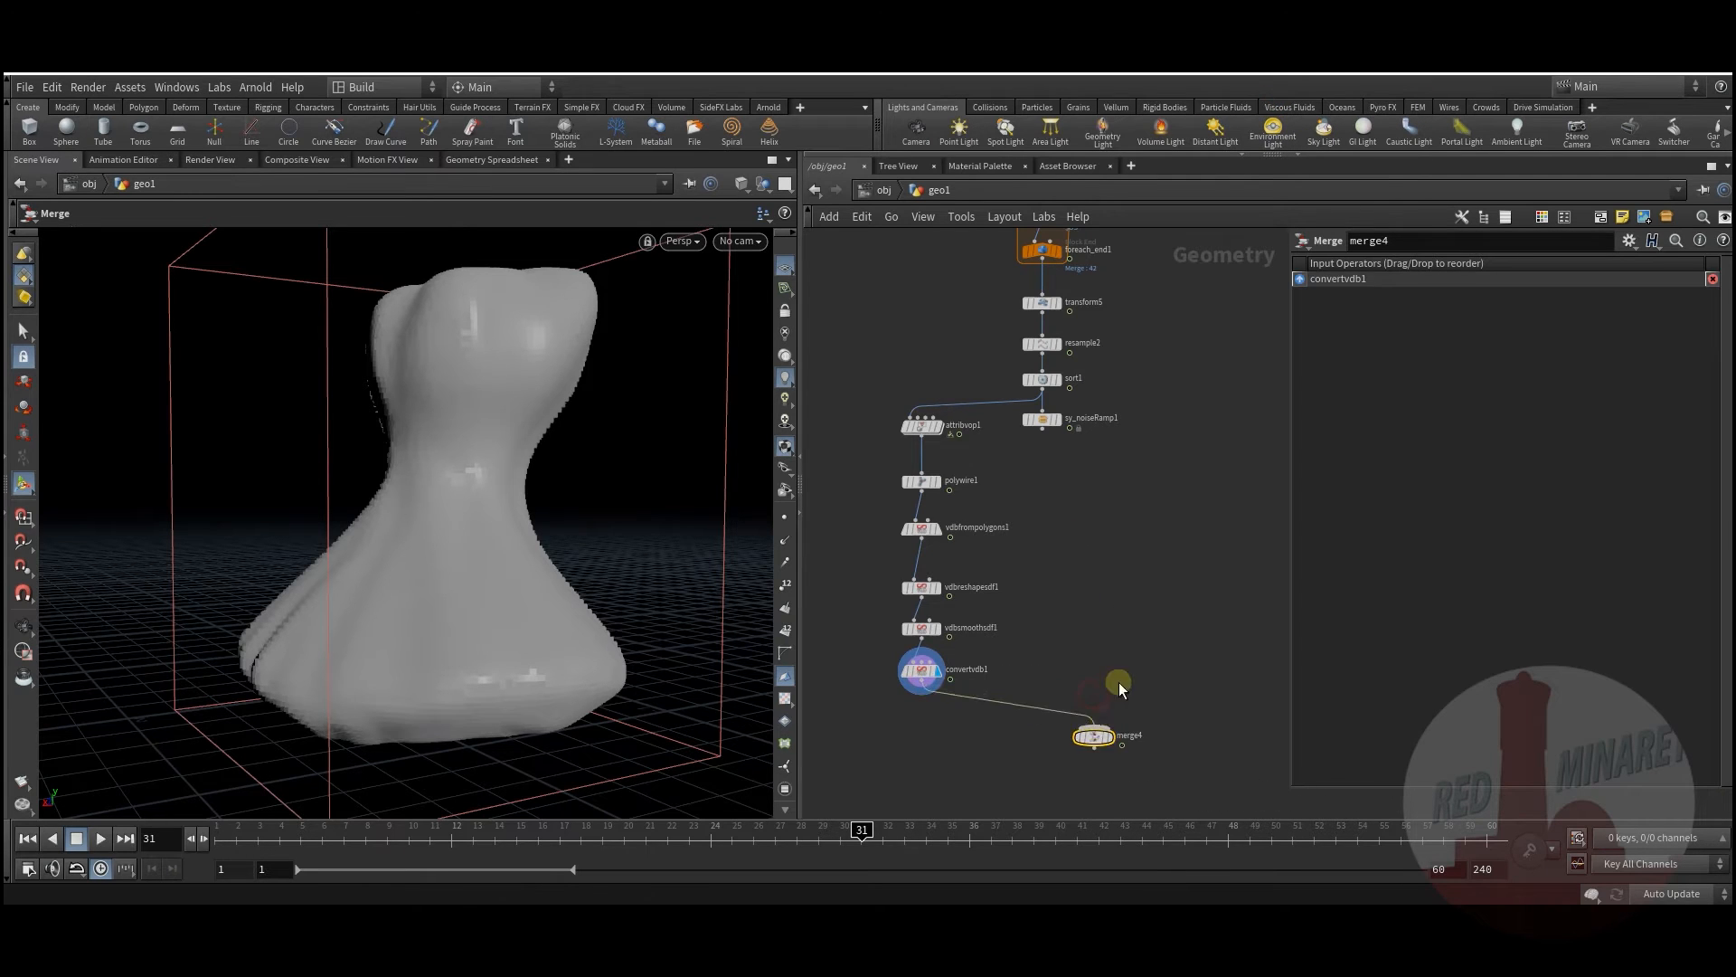
pyautogui.scroll(-3, 1051, 720)
# Step: Wire merge2 into merge4 as well and make merge4 the displayed node
pyautogui.moveTo(1077, 696); pyautogui.dragTo(1066, 828, button='middle')
pyautogui.scroll(2, 1026, 594)
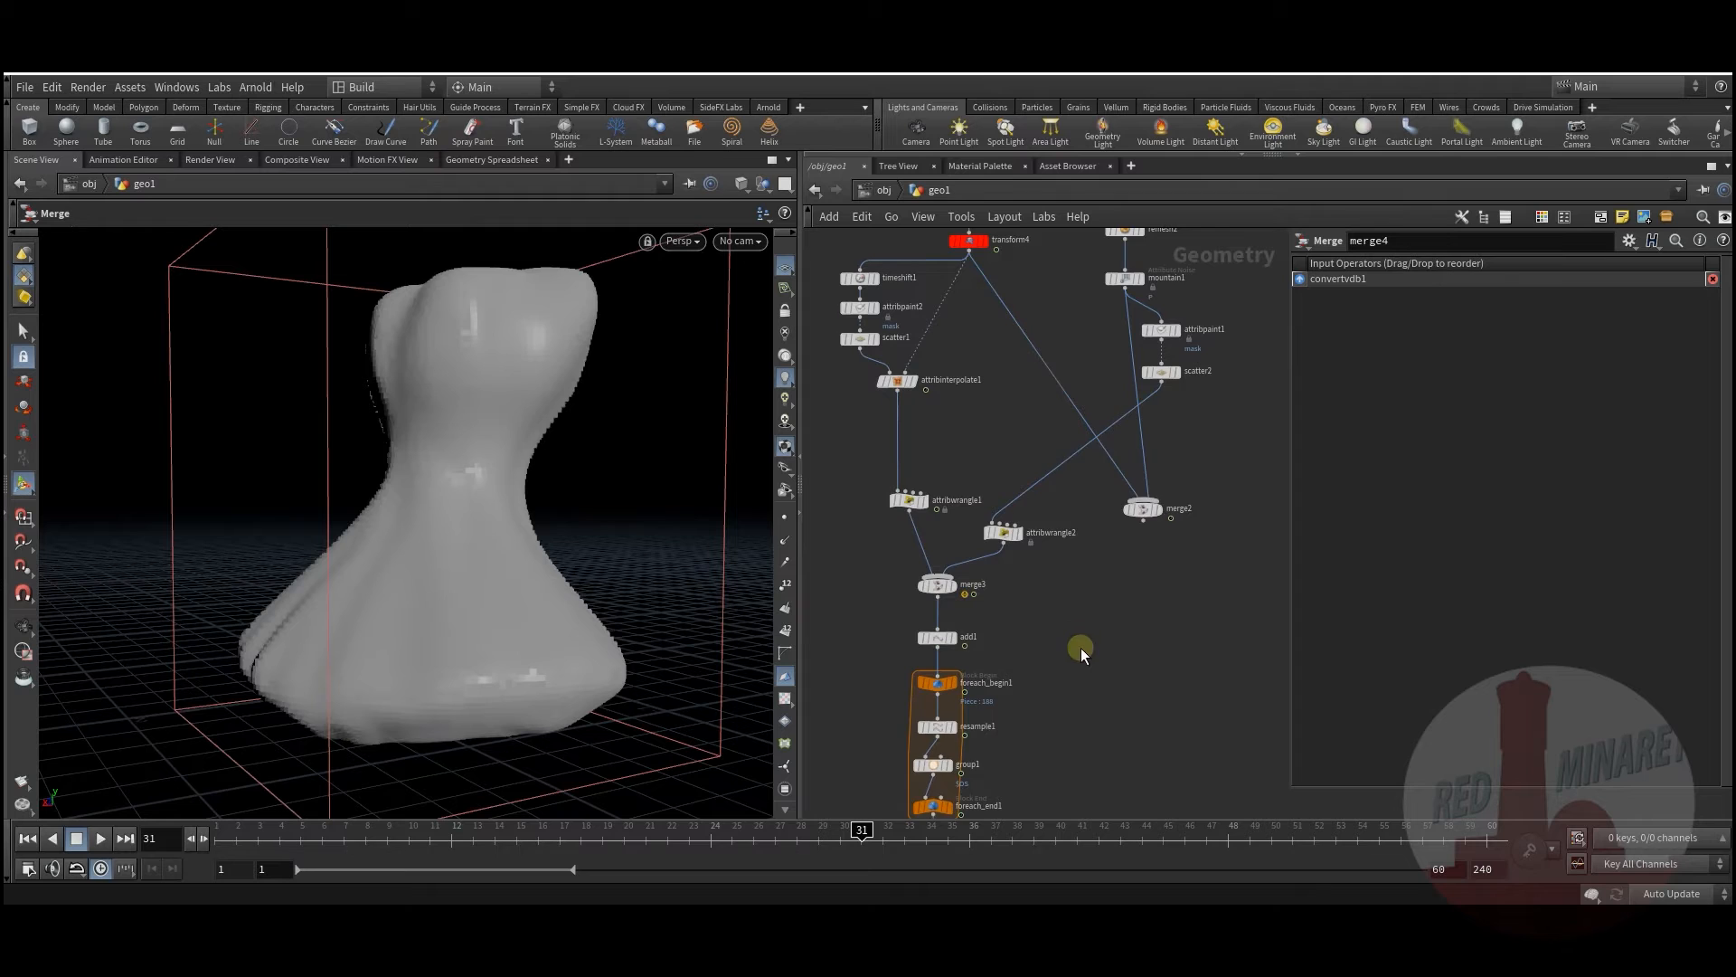
pyautogui.moveTo(1081, 647); pyautogui.dragTo(1104, 776, button='middle')
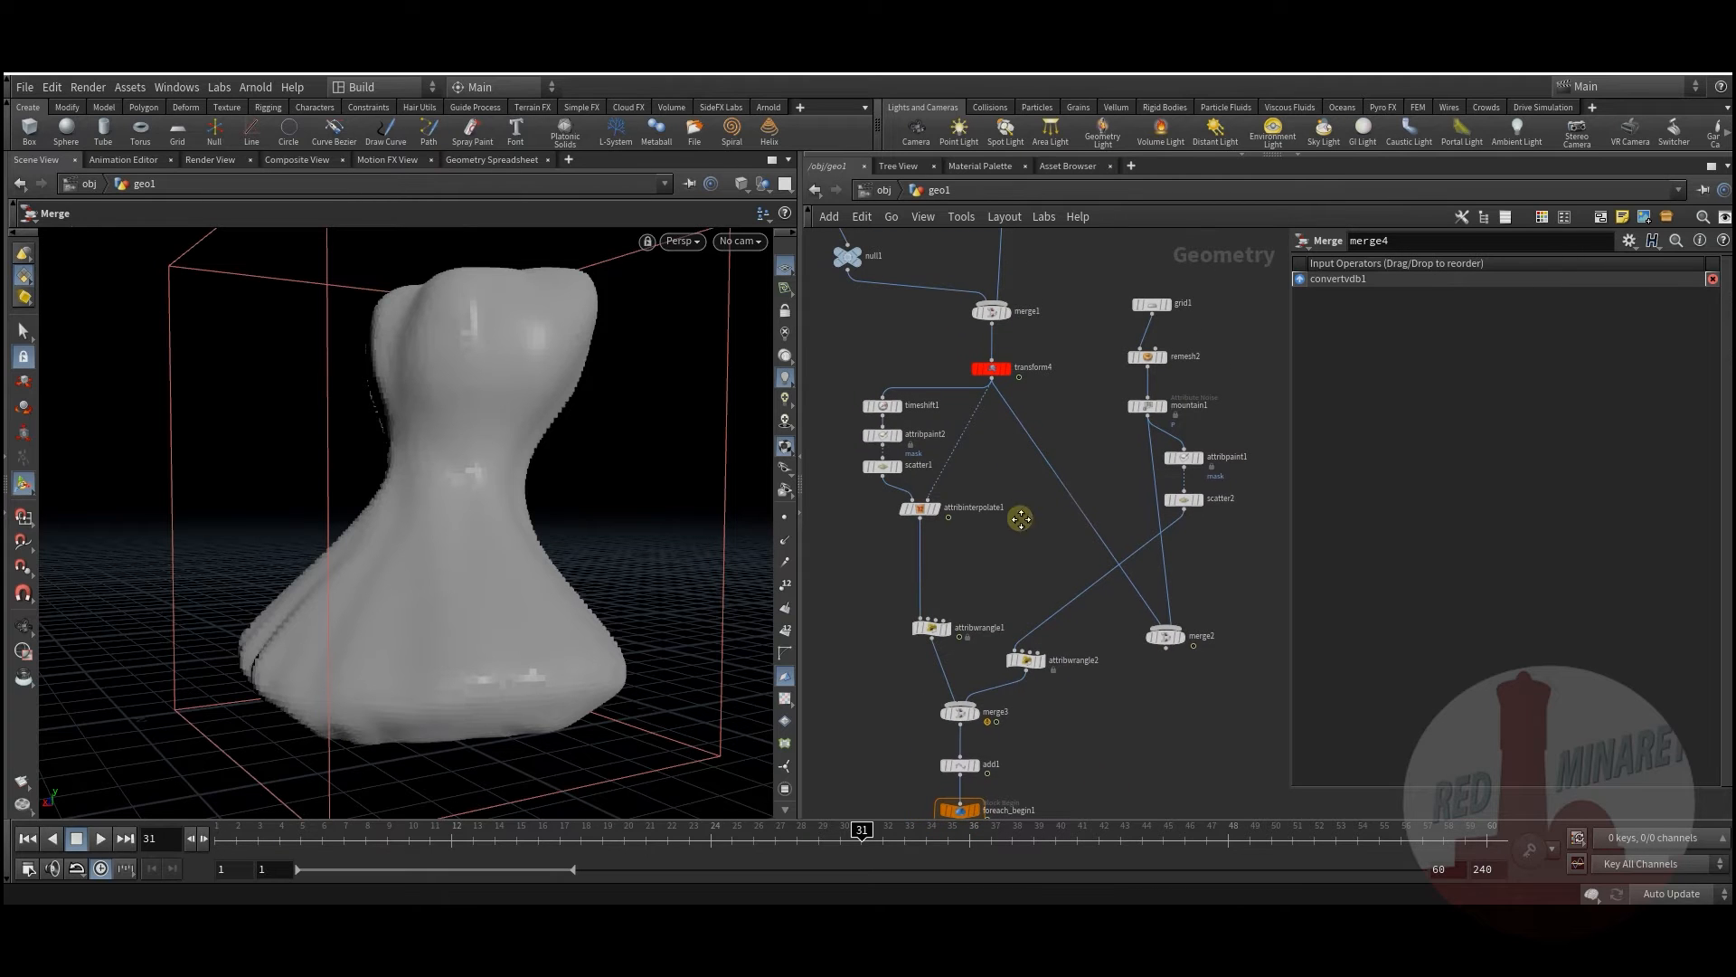
pyautogui.moveTo(1201, 700); pyautogui.dragTo(1127, 618, button='middle')
pyautogui.moveTo(1094, 567); pyautogui.dragTo(1132, 769)
pyautogui.moveTo(1132, 769); pyautogui.dragTo(1128, 361, button='middle')
pyautogui.scroll(-3, 1131, 380)
pyautogui.moveTo(1104, 675); pyautogui.dragTo(1135, 549, button='middle')
pyautogui.click(1071, 581)
pyautogui.scroll(2, 1072, 583)
pyautogui.scroll(2, 1072, 599)
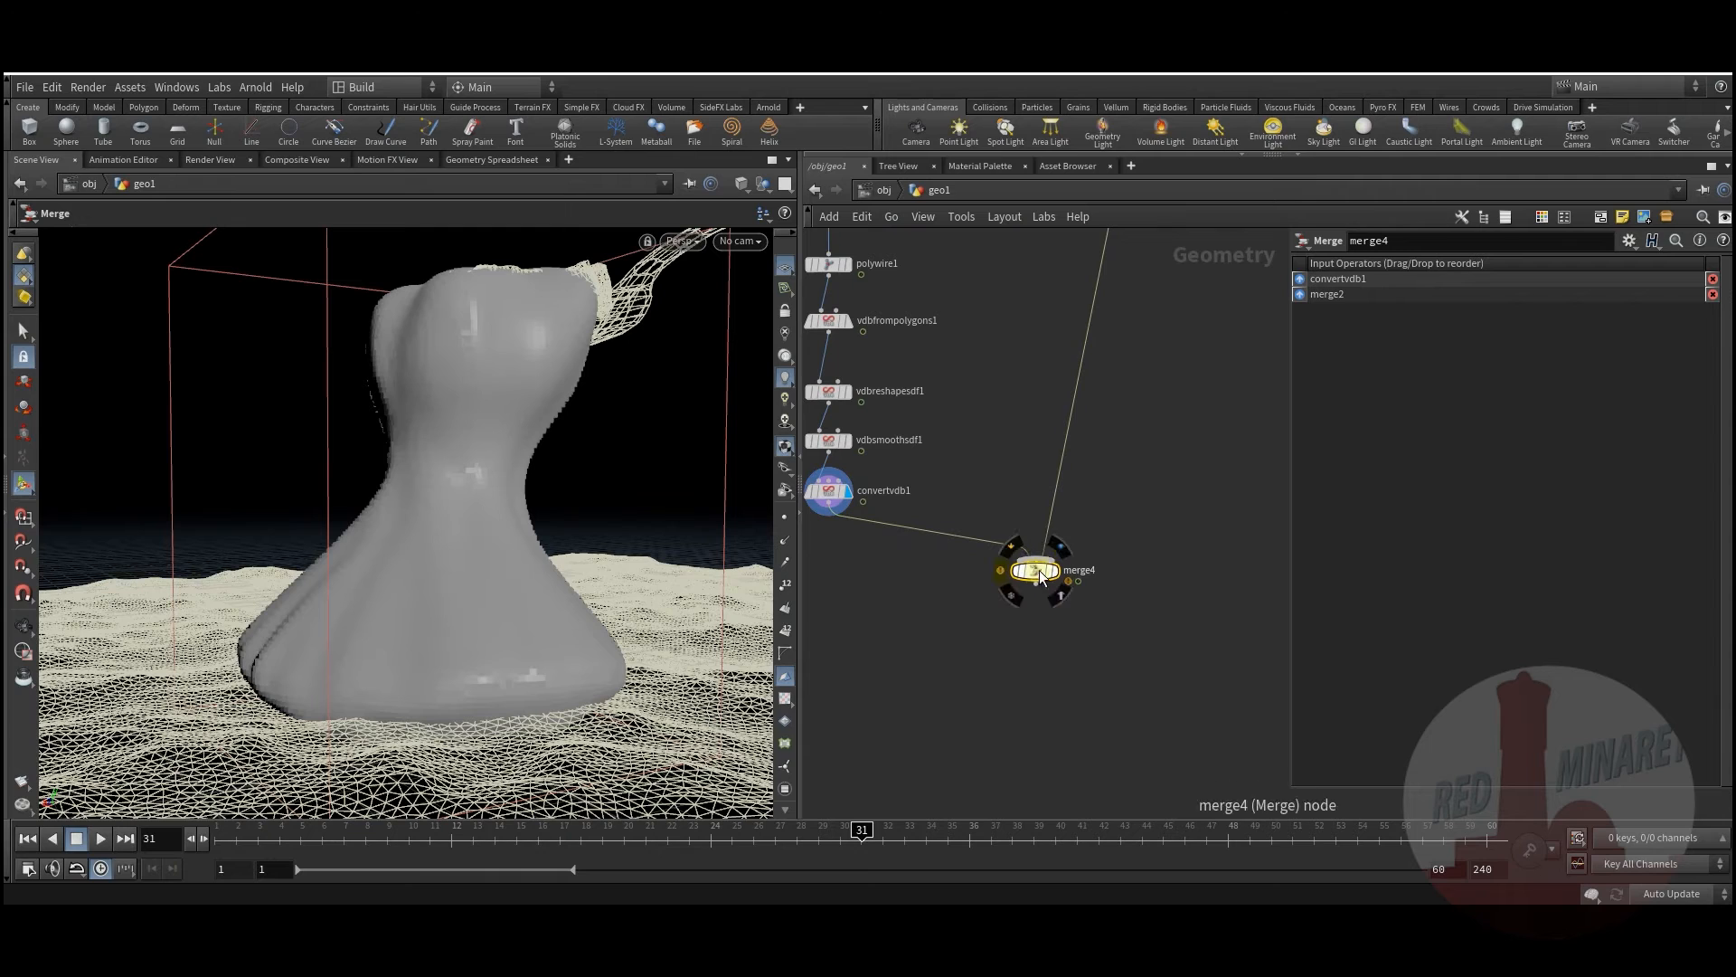
pyautogui.click(1061, 550)
# Step: Orbit around the vase on the terrain and replay the animation to frame 7
pyautogui.press('Escape')
pyautogui.moveTo(469, 465)
pyautogui.mouseDown()
pyautogui.moveTo(525, 467)
pyautogui.moveTo(554, 593)
pyautogui.moveTo(605, 492)
pyautogui.moveTo(559, 506)
pyautogui.moveTo(520, 602)
pyautogui.mouseUp()
pyautogui.press('Return')
pyautogui.moveTo(220, 842); pyautogui.dragTo(736, 758)
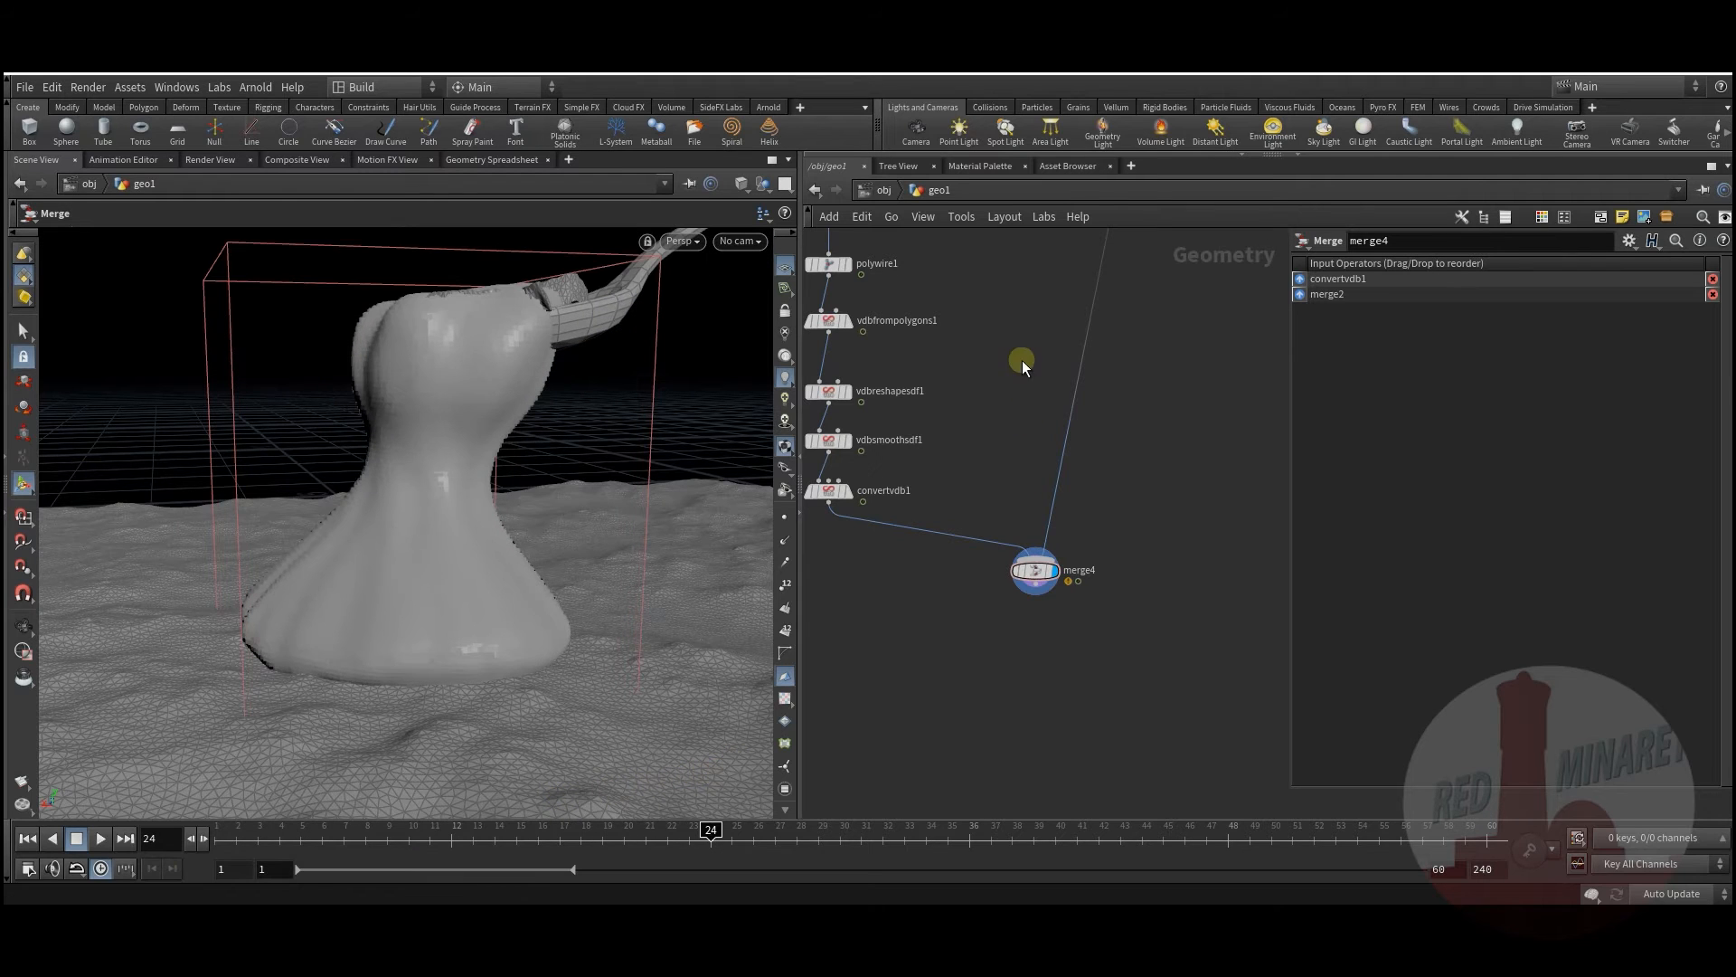
# Step: Move attribinterpolate1 down to make room below scatter1
pyautogui.scroll(-1, 1022, 353)
pyautogui.moveTo(1013, 331); pyautogui.dragTo(1044, 497, button='middle')
pyautogui.scroll(-1, 949, 298)
pyautogui.moveTo(941, 271); pyautogui.dragTo(955, 620, button='middle')
pyautogui.moveTo(972, 375); pyautogui.dragTo(967, 624, button='middle')
pyautogui.scroll(2, 1039, 577)
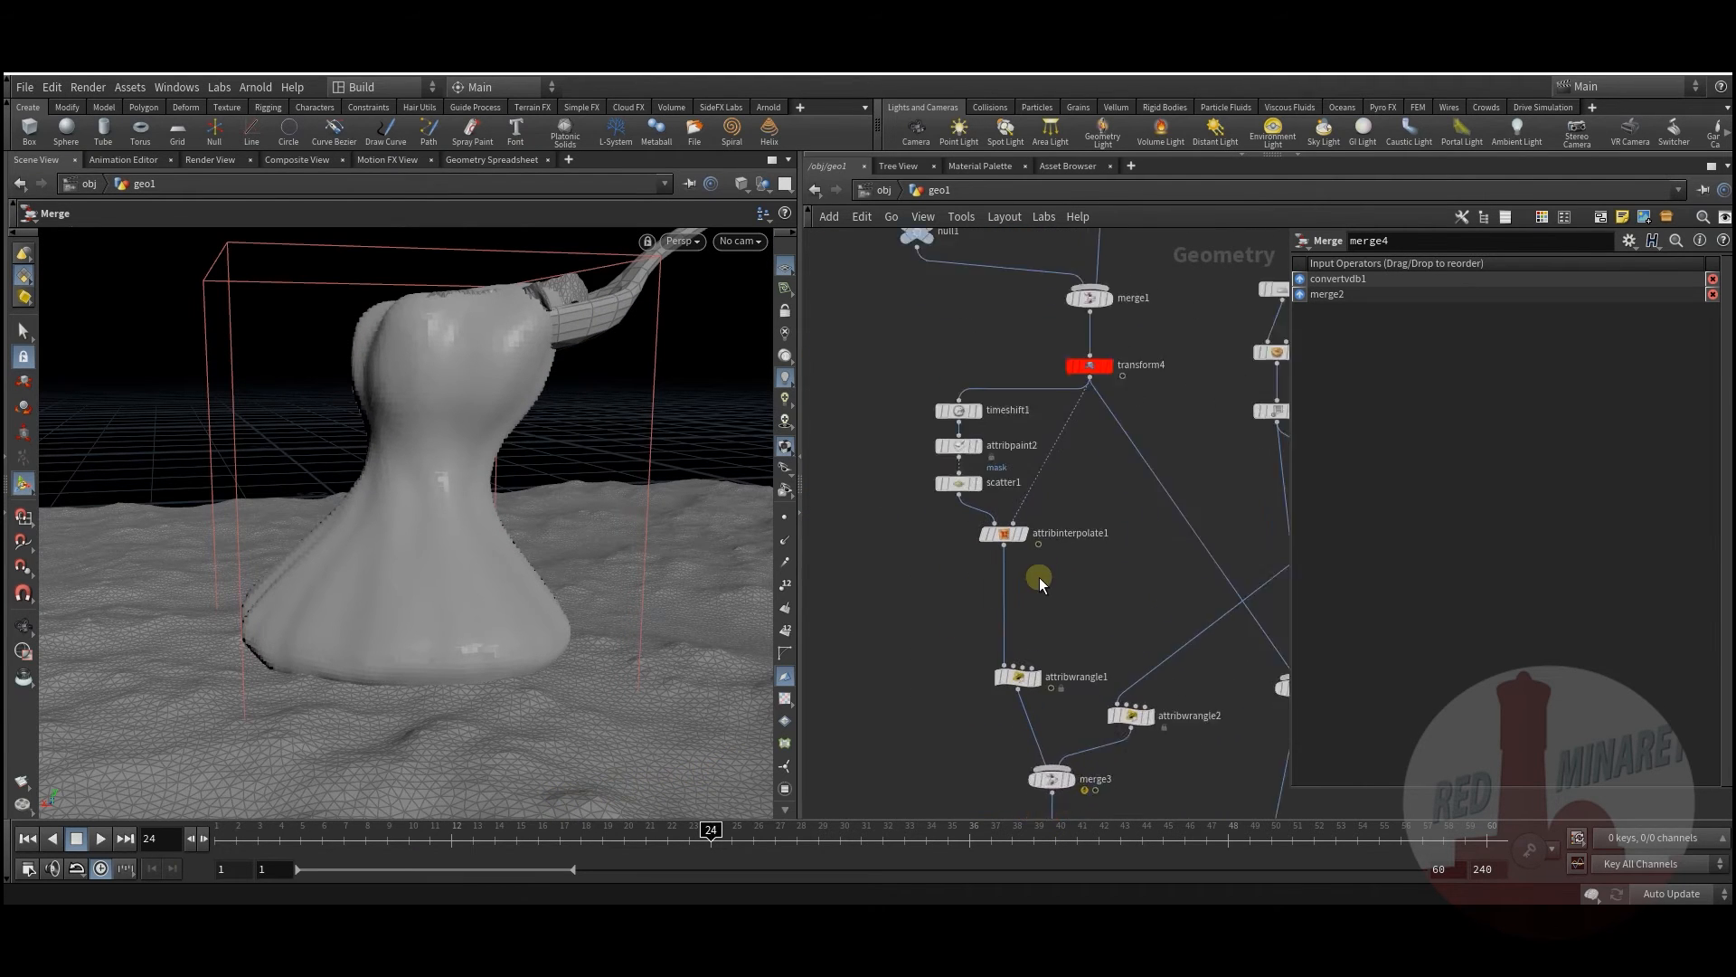
pyautogui.scroll(1, 1039, 577)
pyautogui.moveTo(1066, 590); pyautogui.dragTo(1089, 556, button='middle')
pyautogui.moveTo(1107, 468); pyautogui.dragTo(1065, 632, button='middle')
pyautogui.moveTo(1075, 731); pyautogui.dragTo(1087, 581, button='middle')
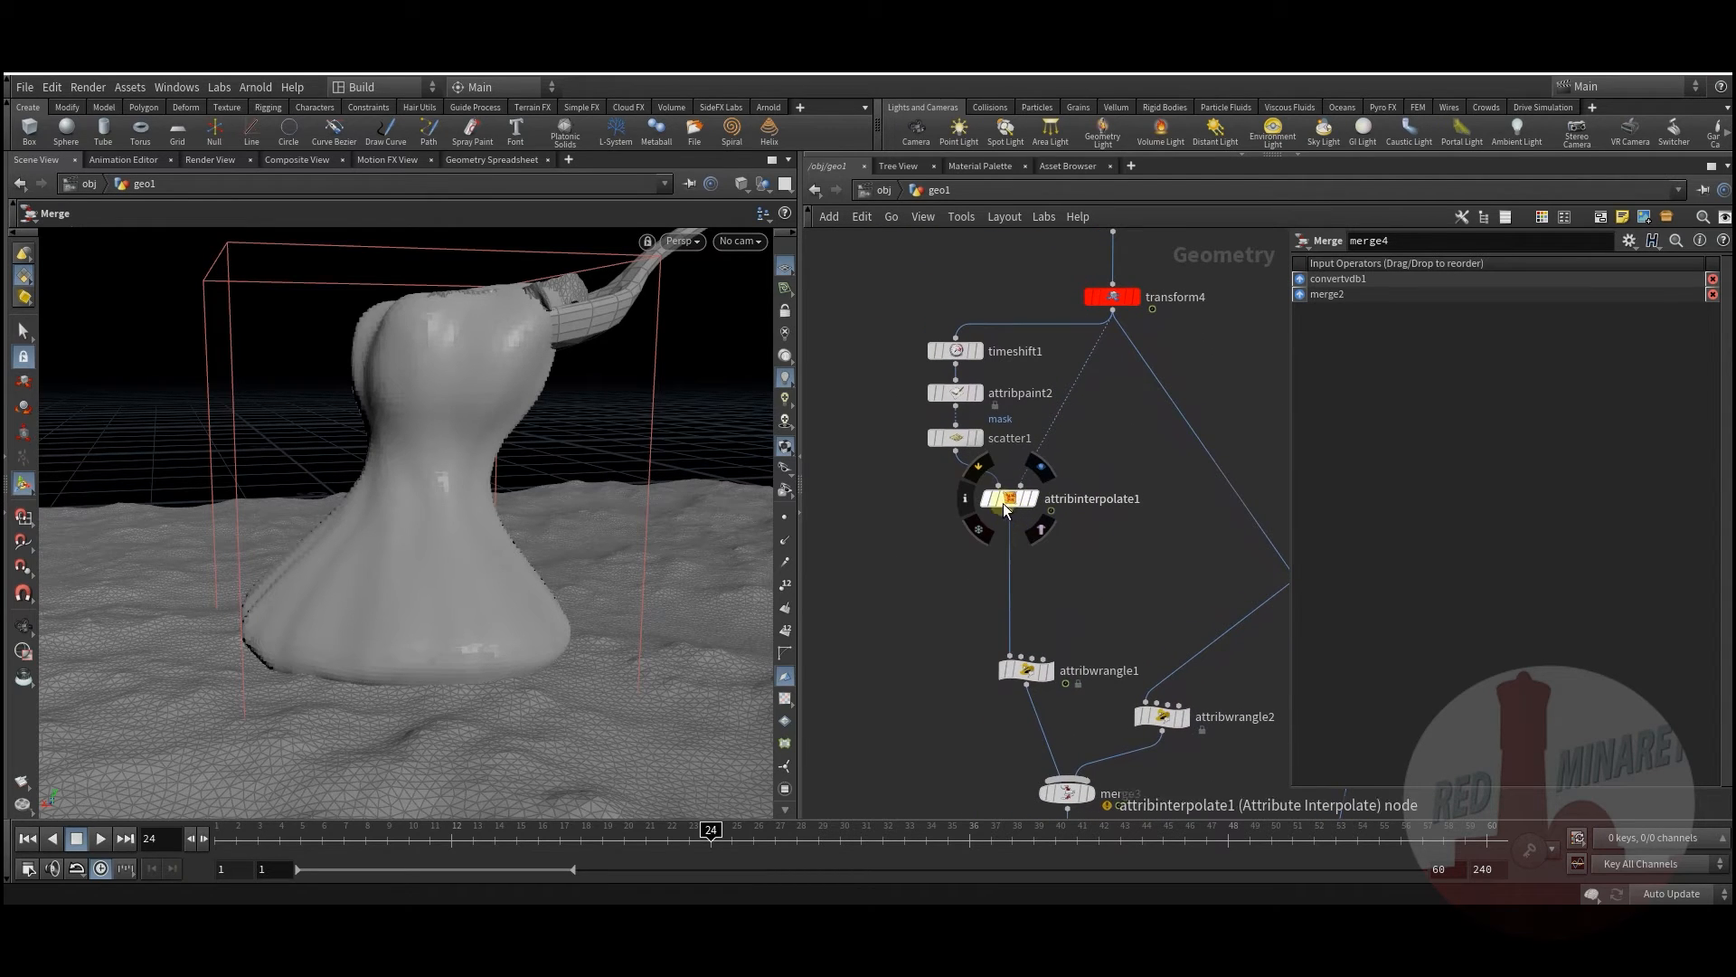
pyautogui.moveTo(1005, 510); pyautogui.dragTo(1015, 577)
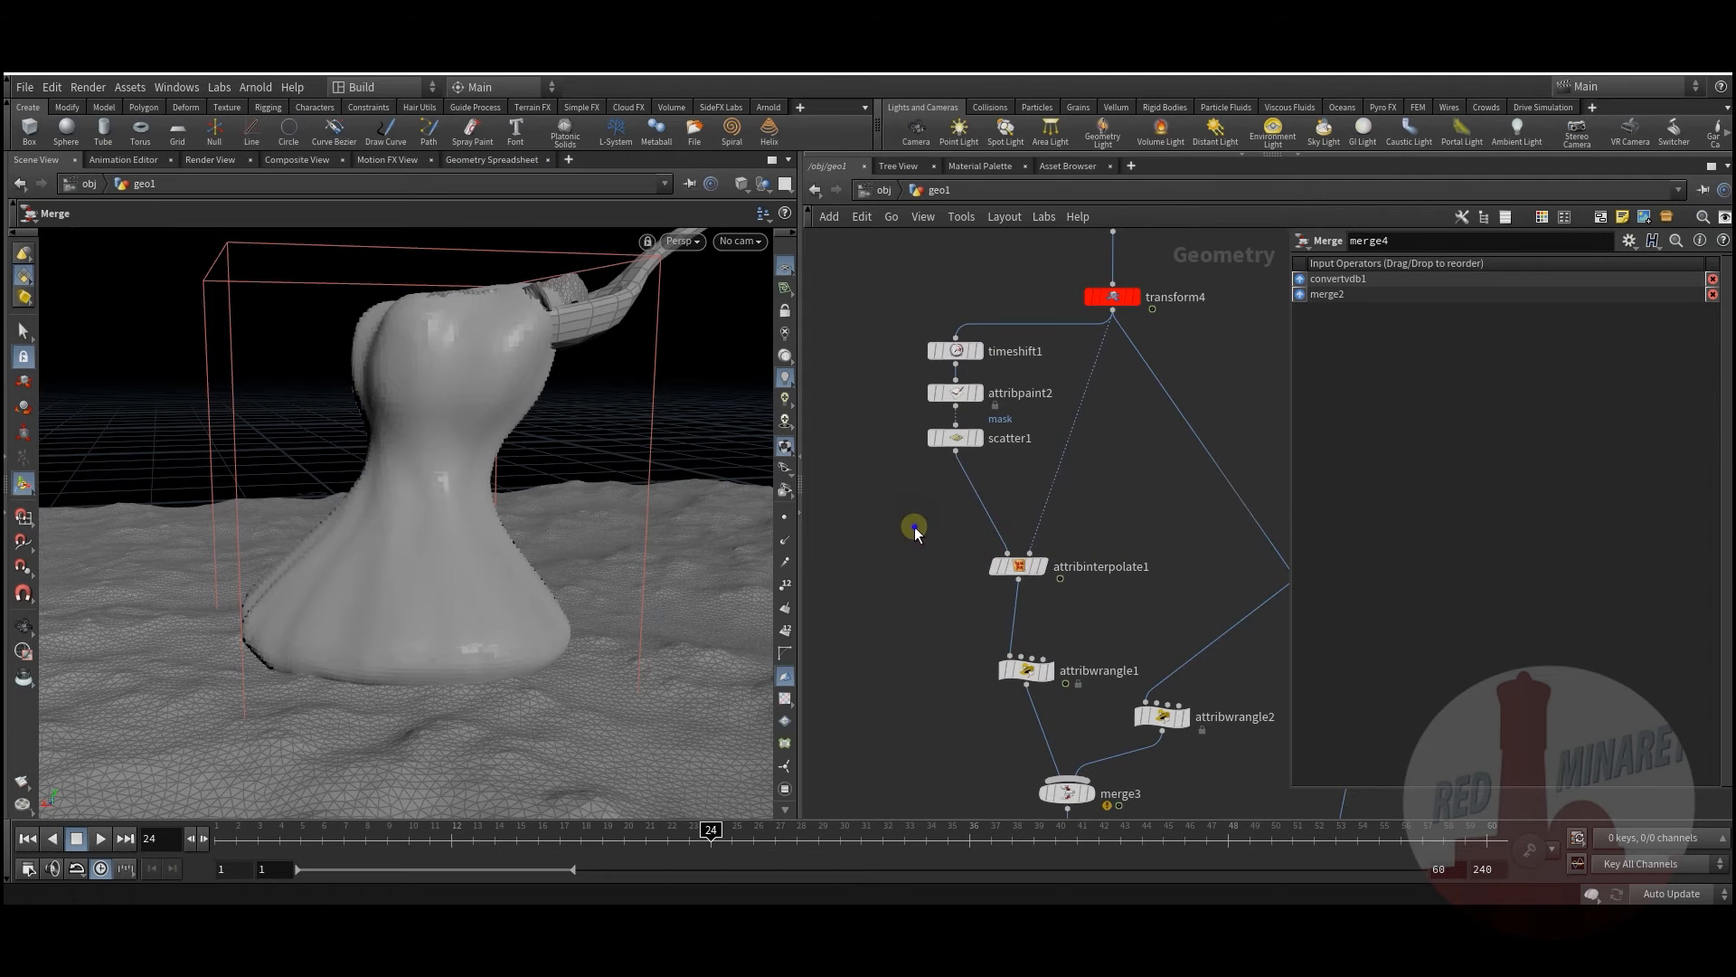
# Step: Insert transform6 between scatter1 and attribinterpolate1, offsetting the spoon points -0.07 in Y
pyautogui.press('Tab')
pyautogui.write('tr')
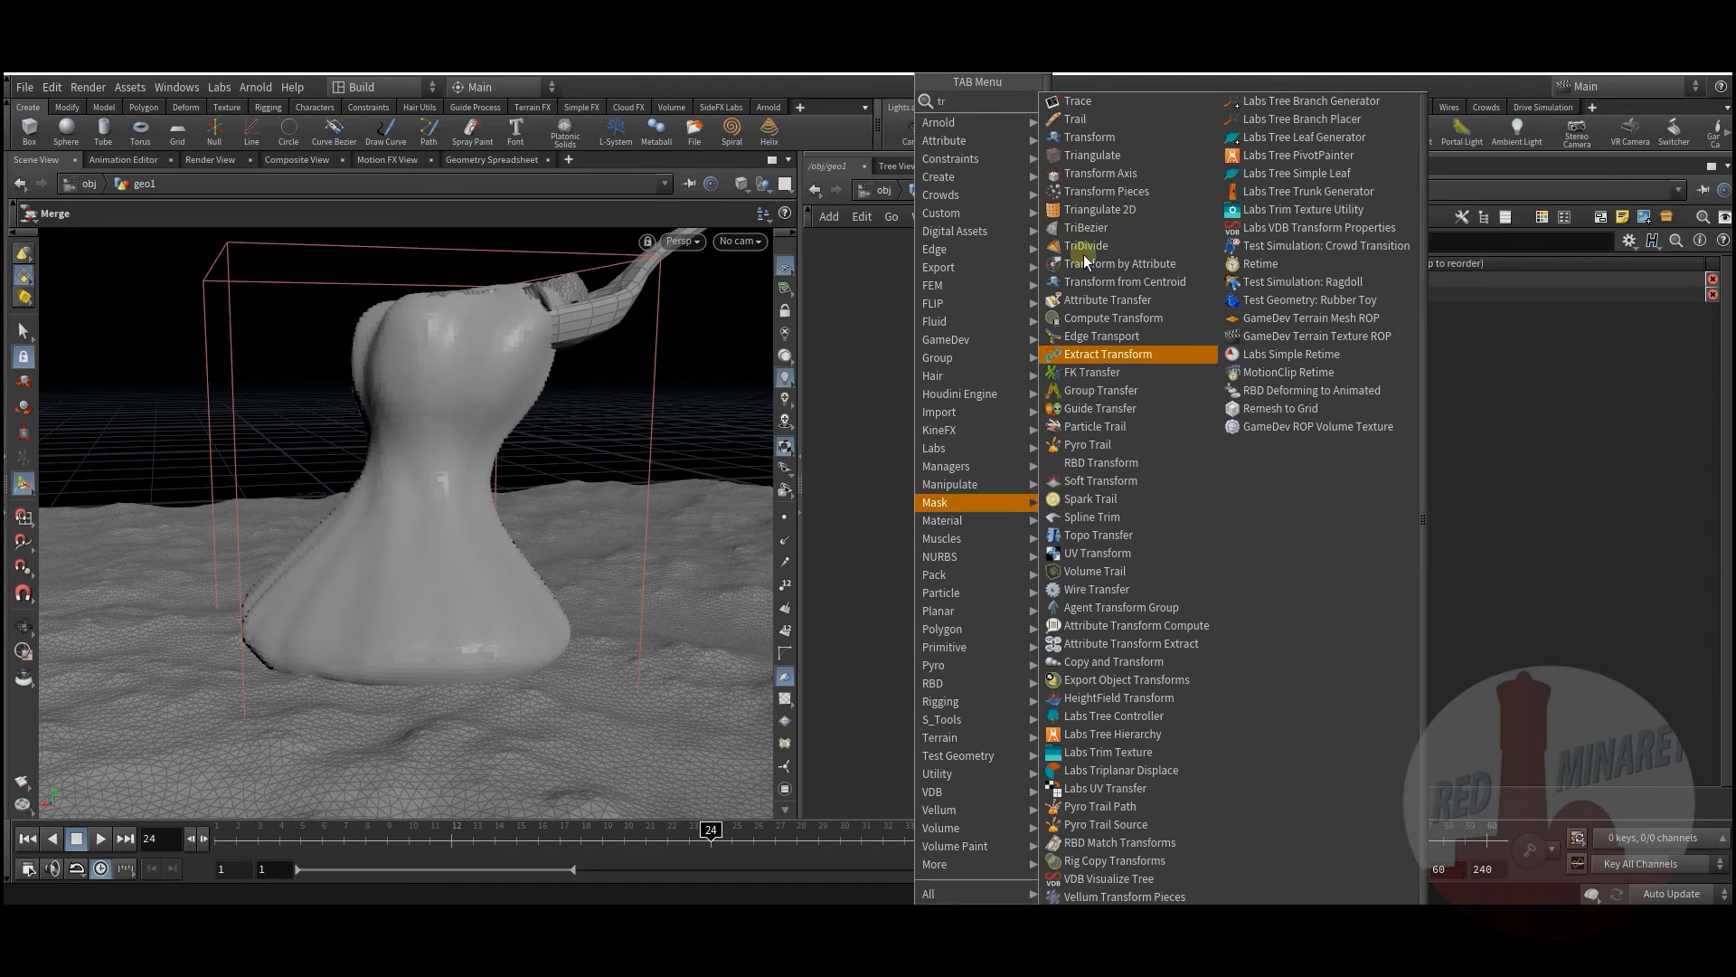
pyautogui.click(1102, 135)
pyautogui.click(980, 489)
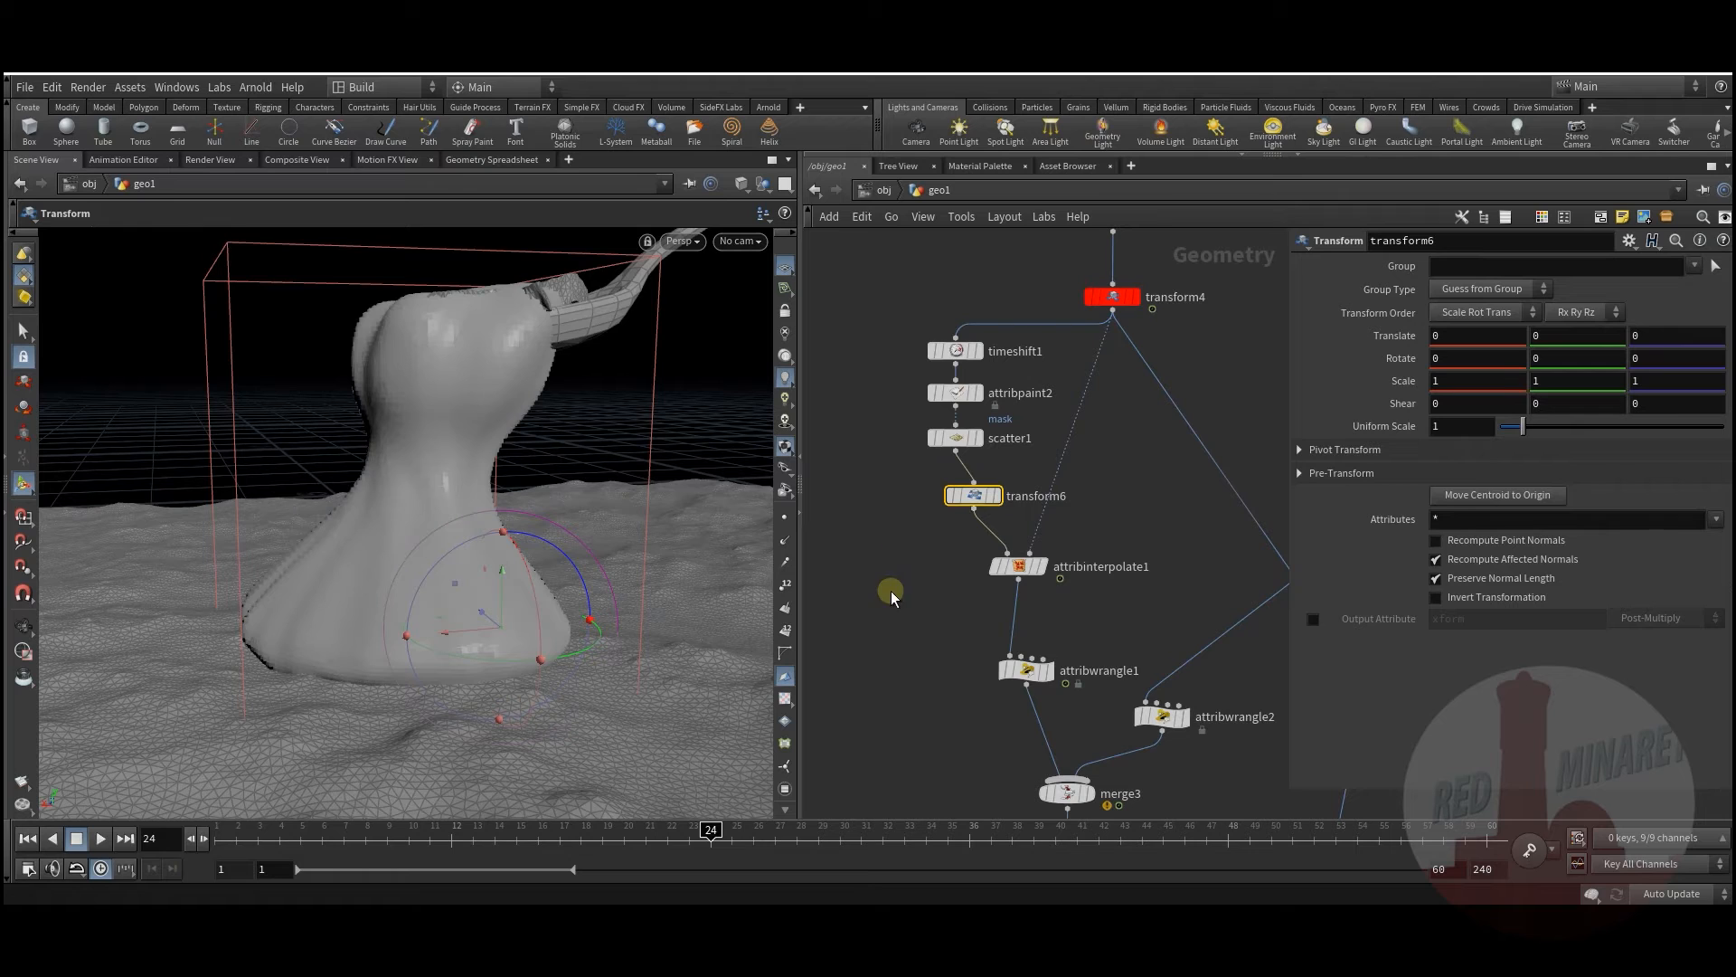
pyautogui.moveTo(1577, 332)
pyautogui.mouseDown(button='middle')
pyautogui.moveTo(1568, 349)
pyautogui.moveTo(1580, 337)
pyautogui.mouseUp(button='middle')
pyautogui.moveTo(1045, 615); pyautogui.dragTo(1085, 422, button='middle')
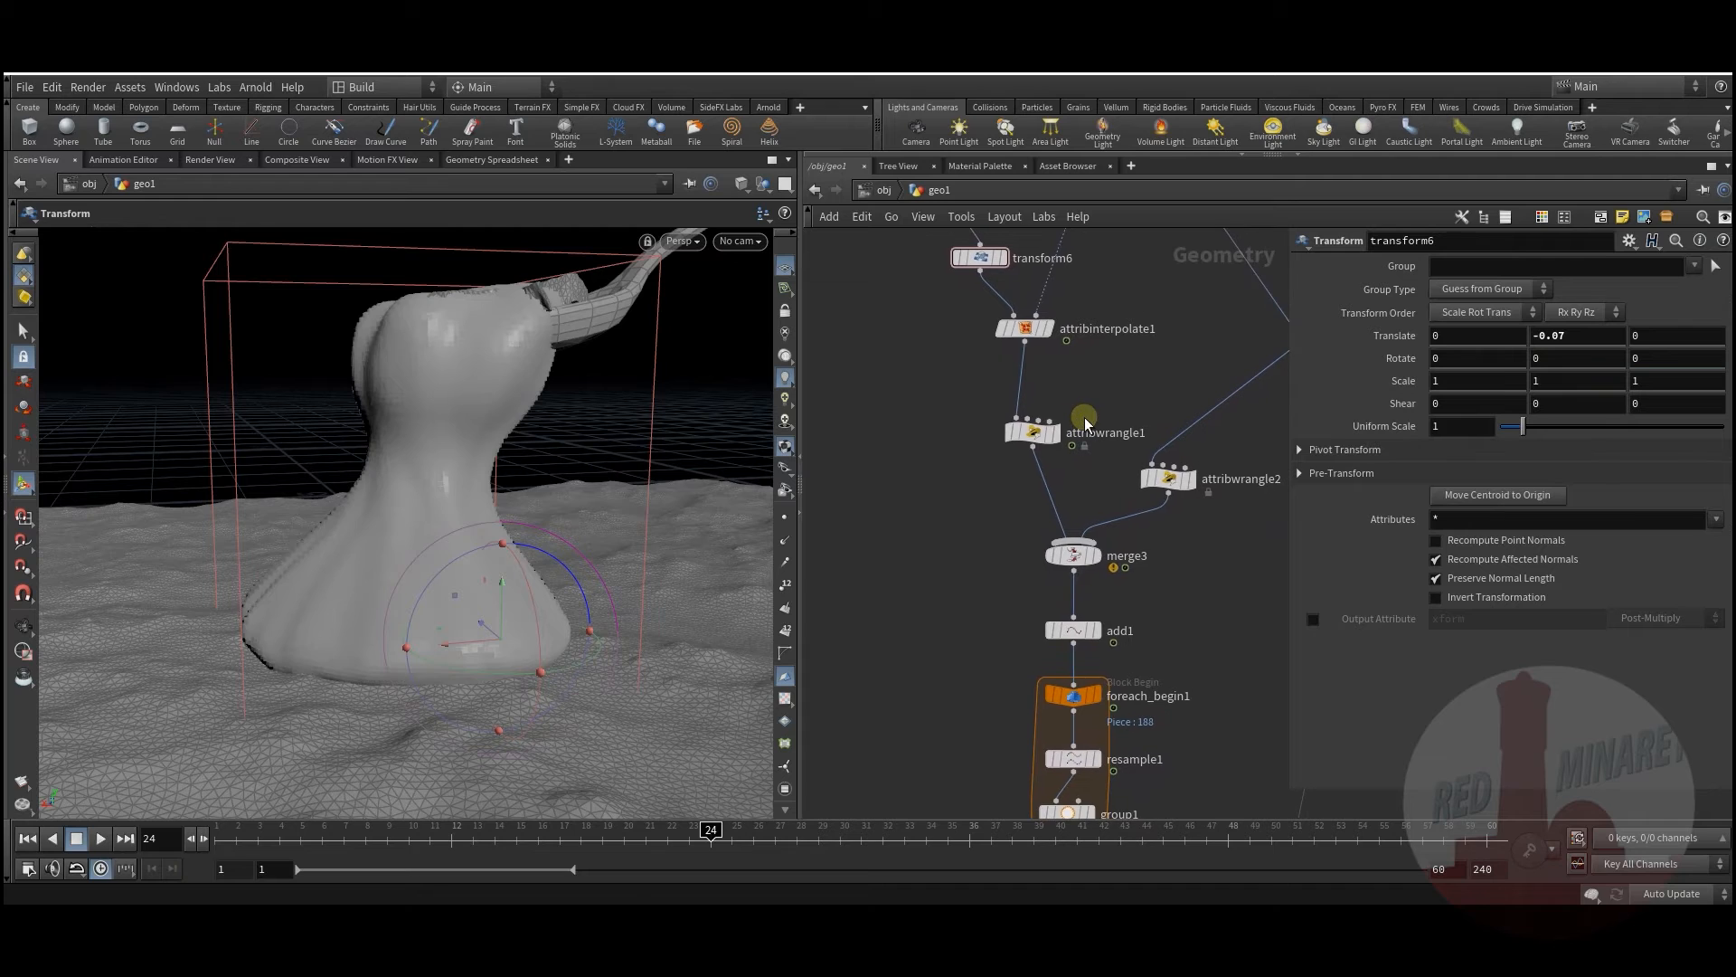
pyautogui.moveTo(900, 453); pyautogui.dragTo(930, 552, button='middle')
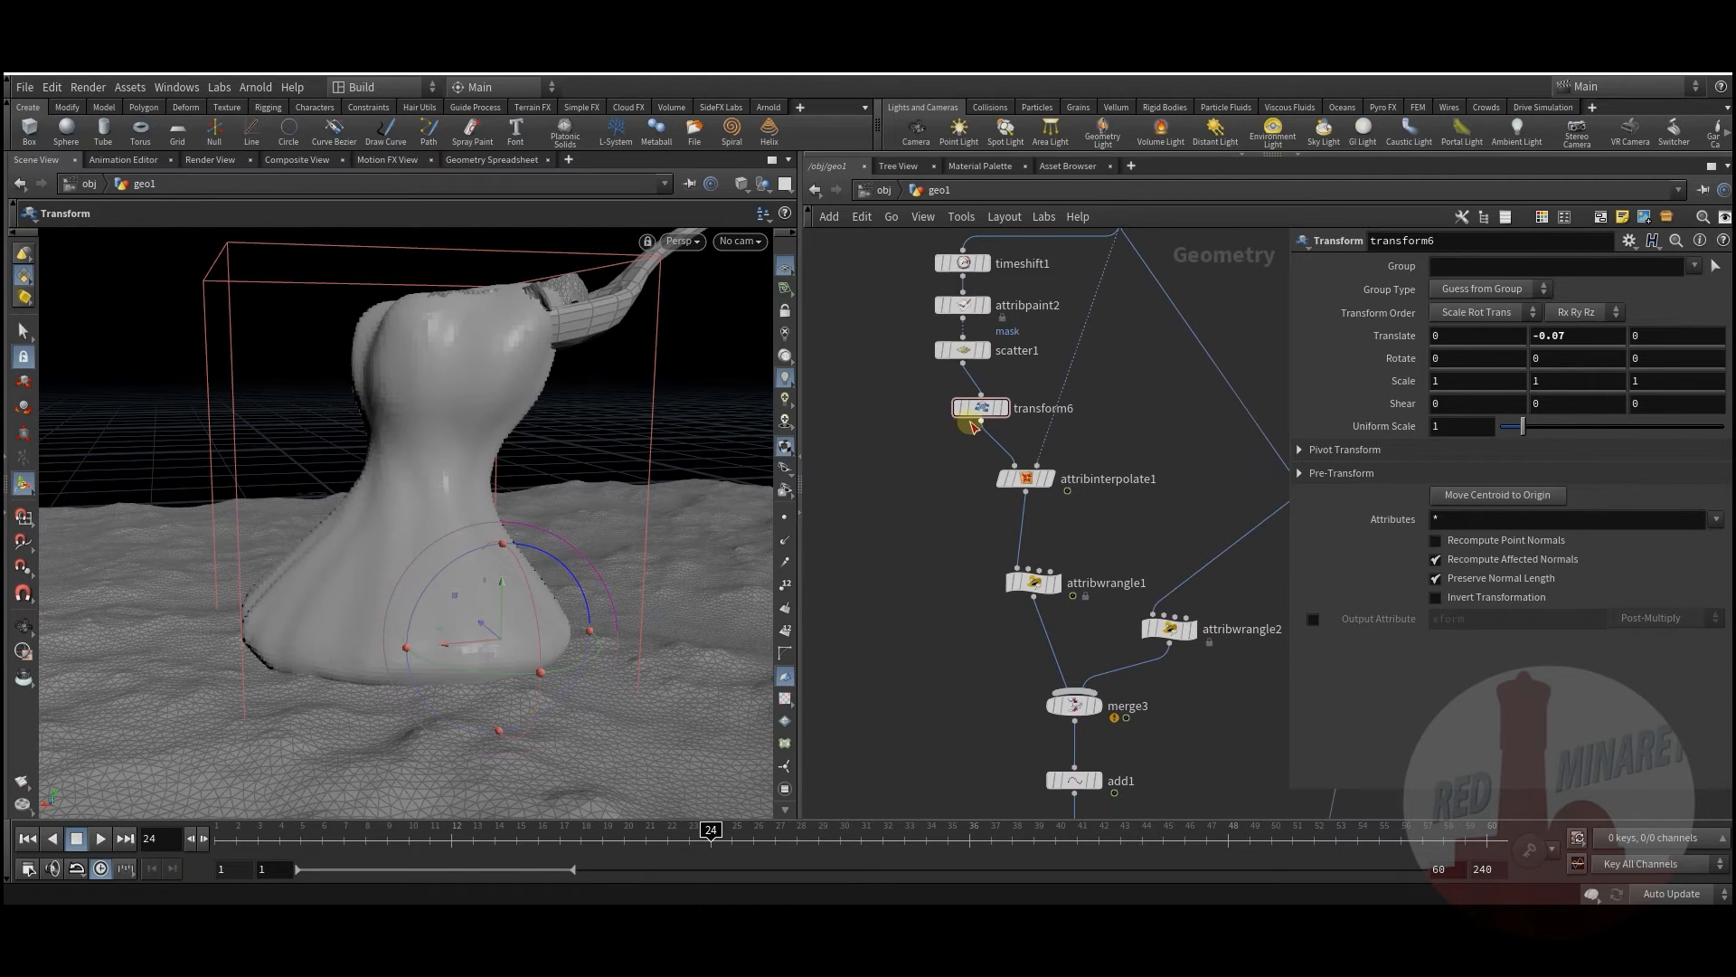
pyautogui.moveTo(968, 405); pyautogui.dragTo(966, 401)
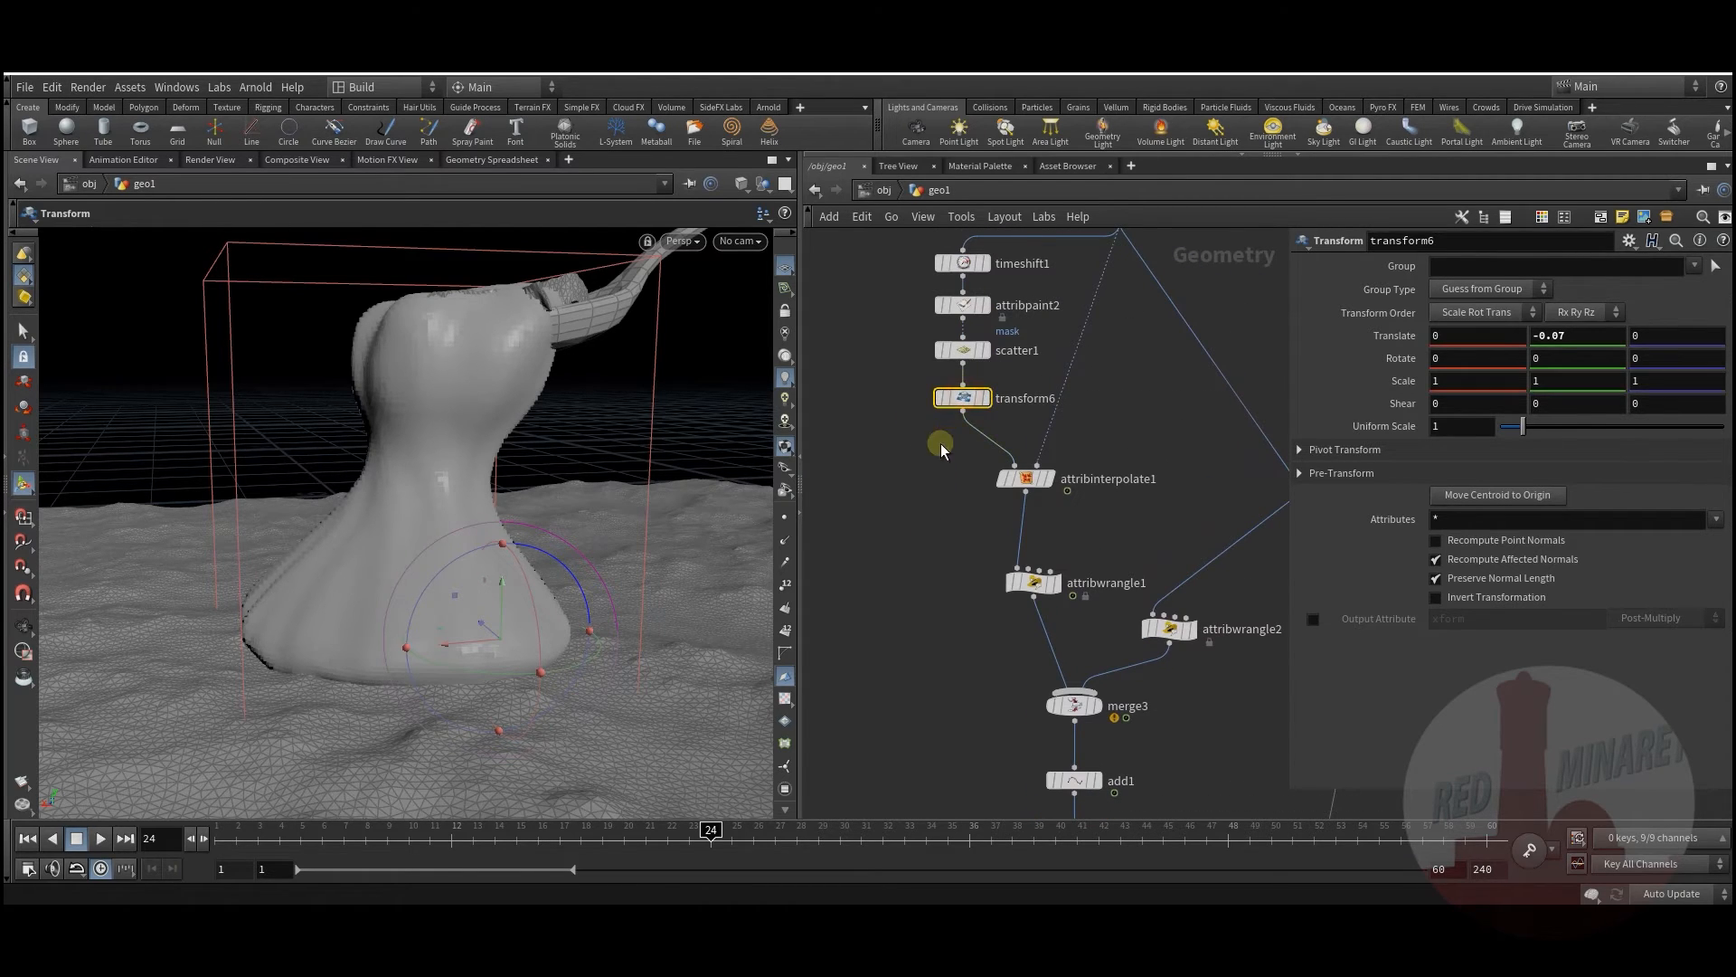
pyautogui.moveTo(891, 524); pyautogui.dragTo(895, 524, button='middle')
# Step: Scrub the timeline to frame 21 and display polywire1's unfused tube strands in the viewport
pyautogui.moveTo(294, 833); pyautogui.dragTo(646, 823)
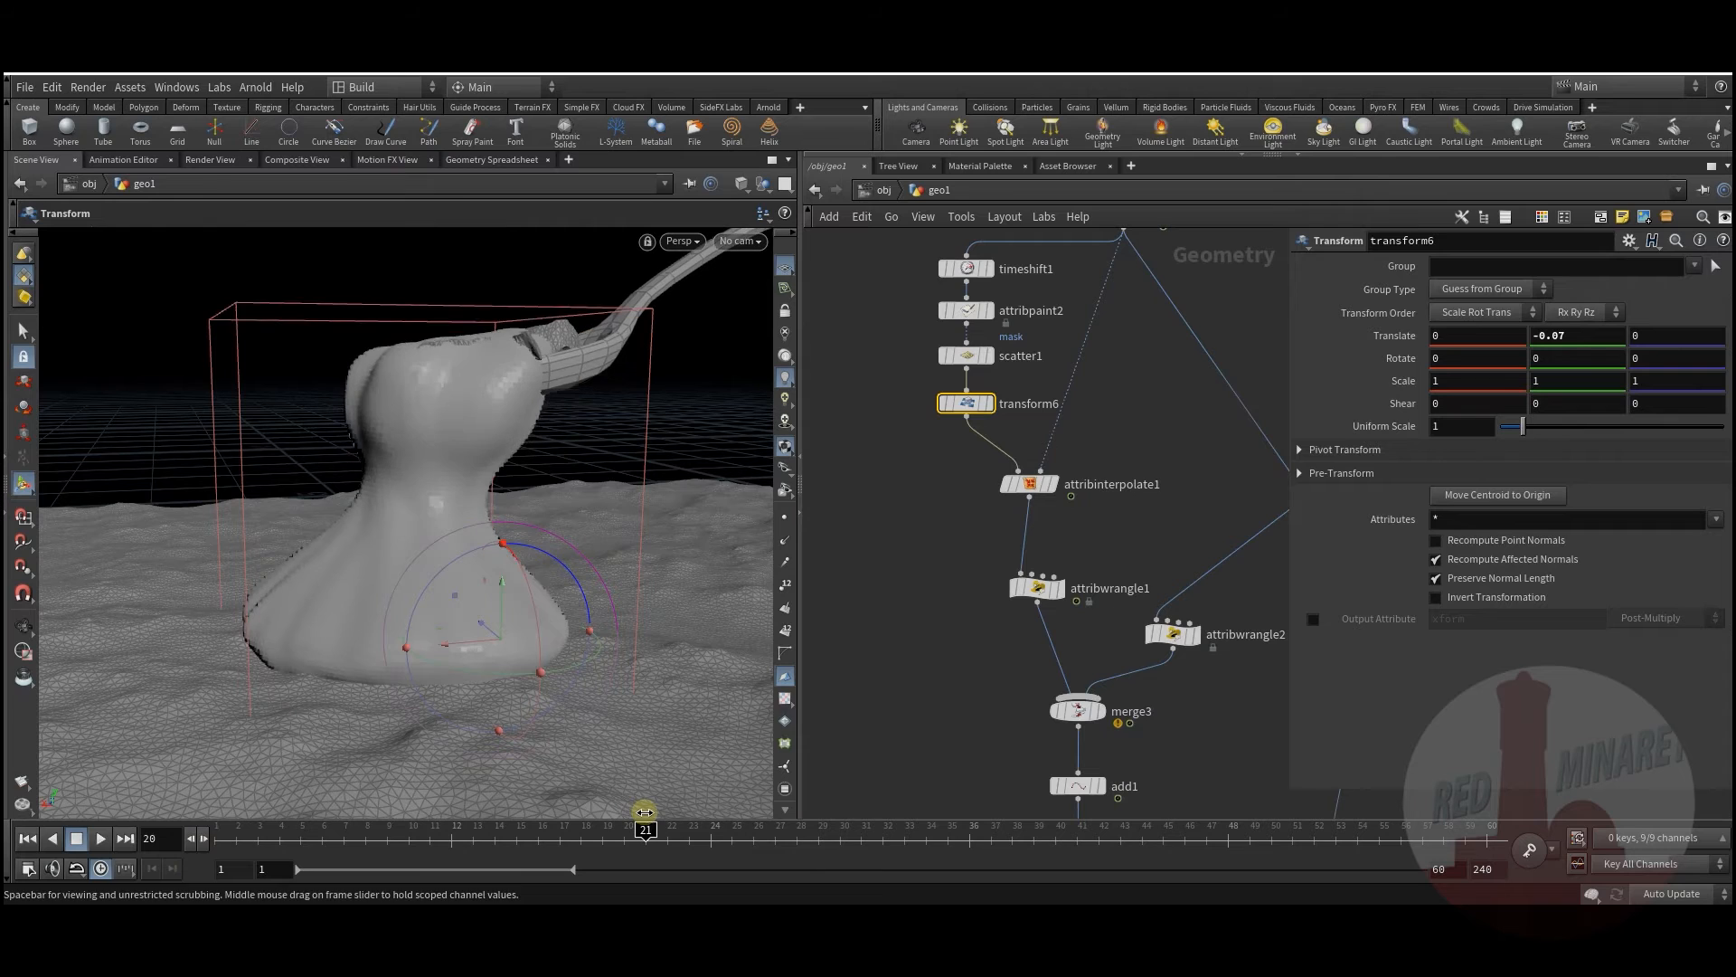
pyautogui.moveTo(941, 722); pyautogui.dragTo(952, 499, button='middle')
pyautogui.scroll(-3, 934, 508)
pyautogui.moveTo(913, 690); pyautogui.dragTo(973, 540, button='middle')
pyautogui.scroll(3, 973, 540)
pyautogui.click(1013, 496)
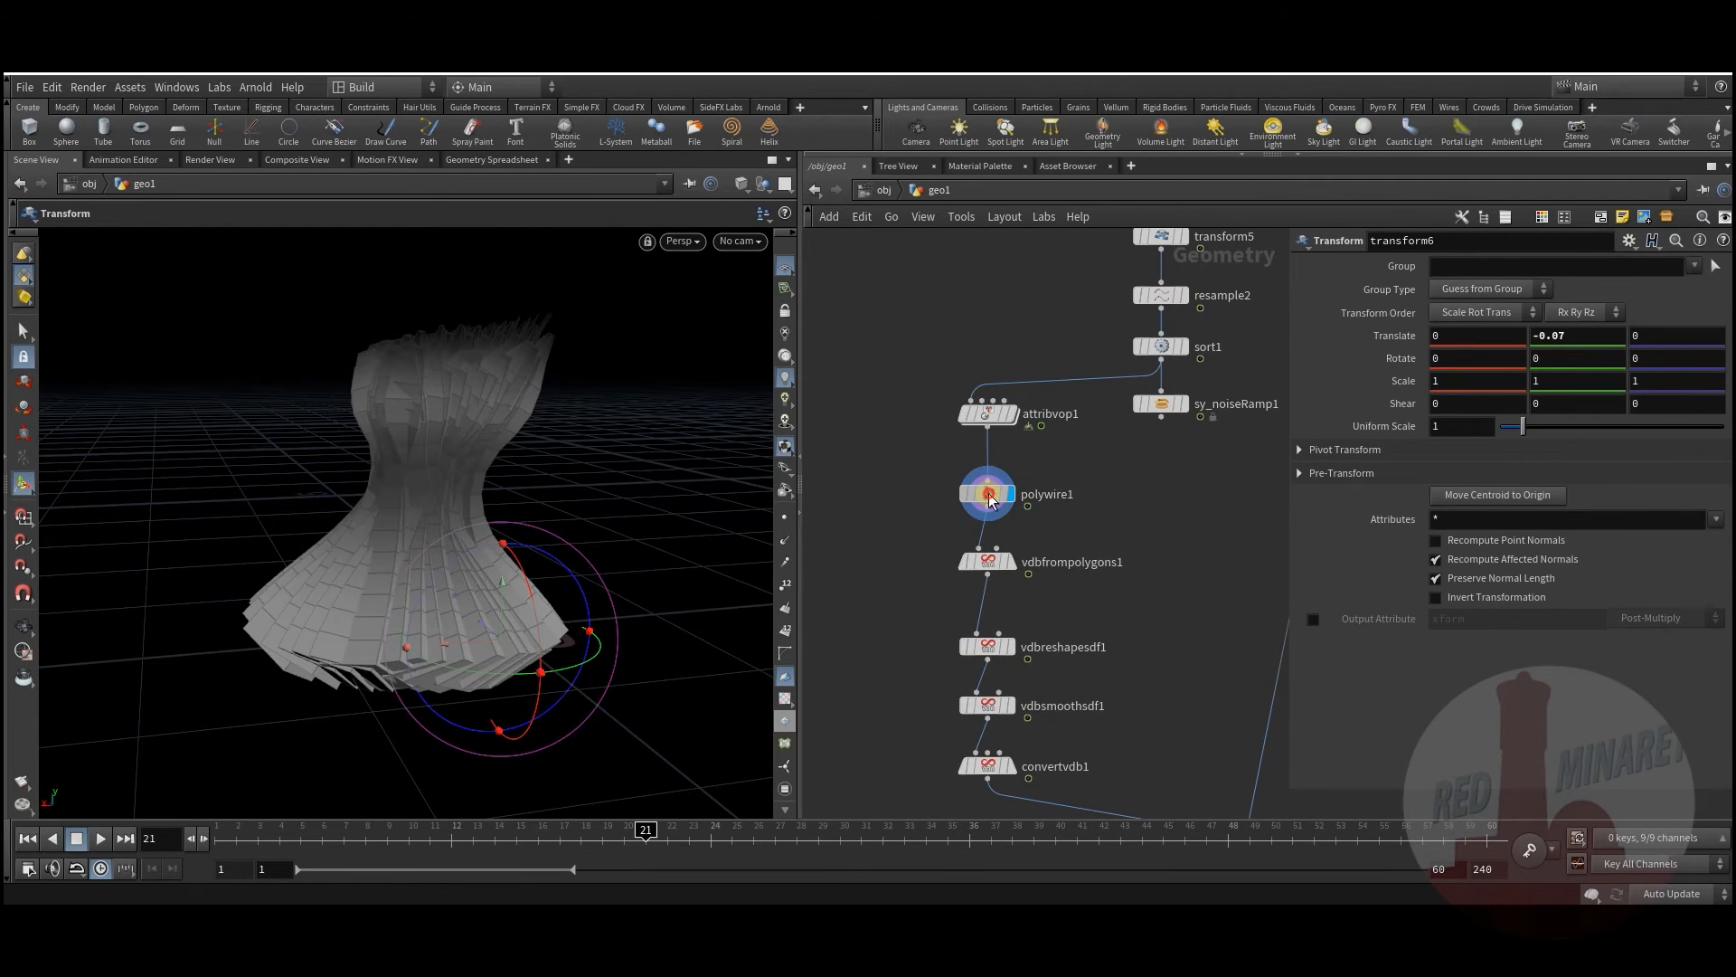
# Step: Check polywire1's settings, then display and select sort1 to view its curves
pyautogui.click(990, 496)
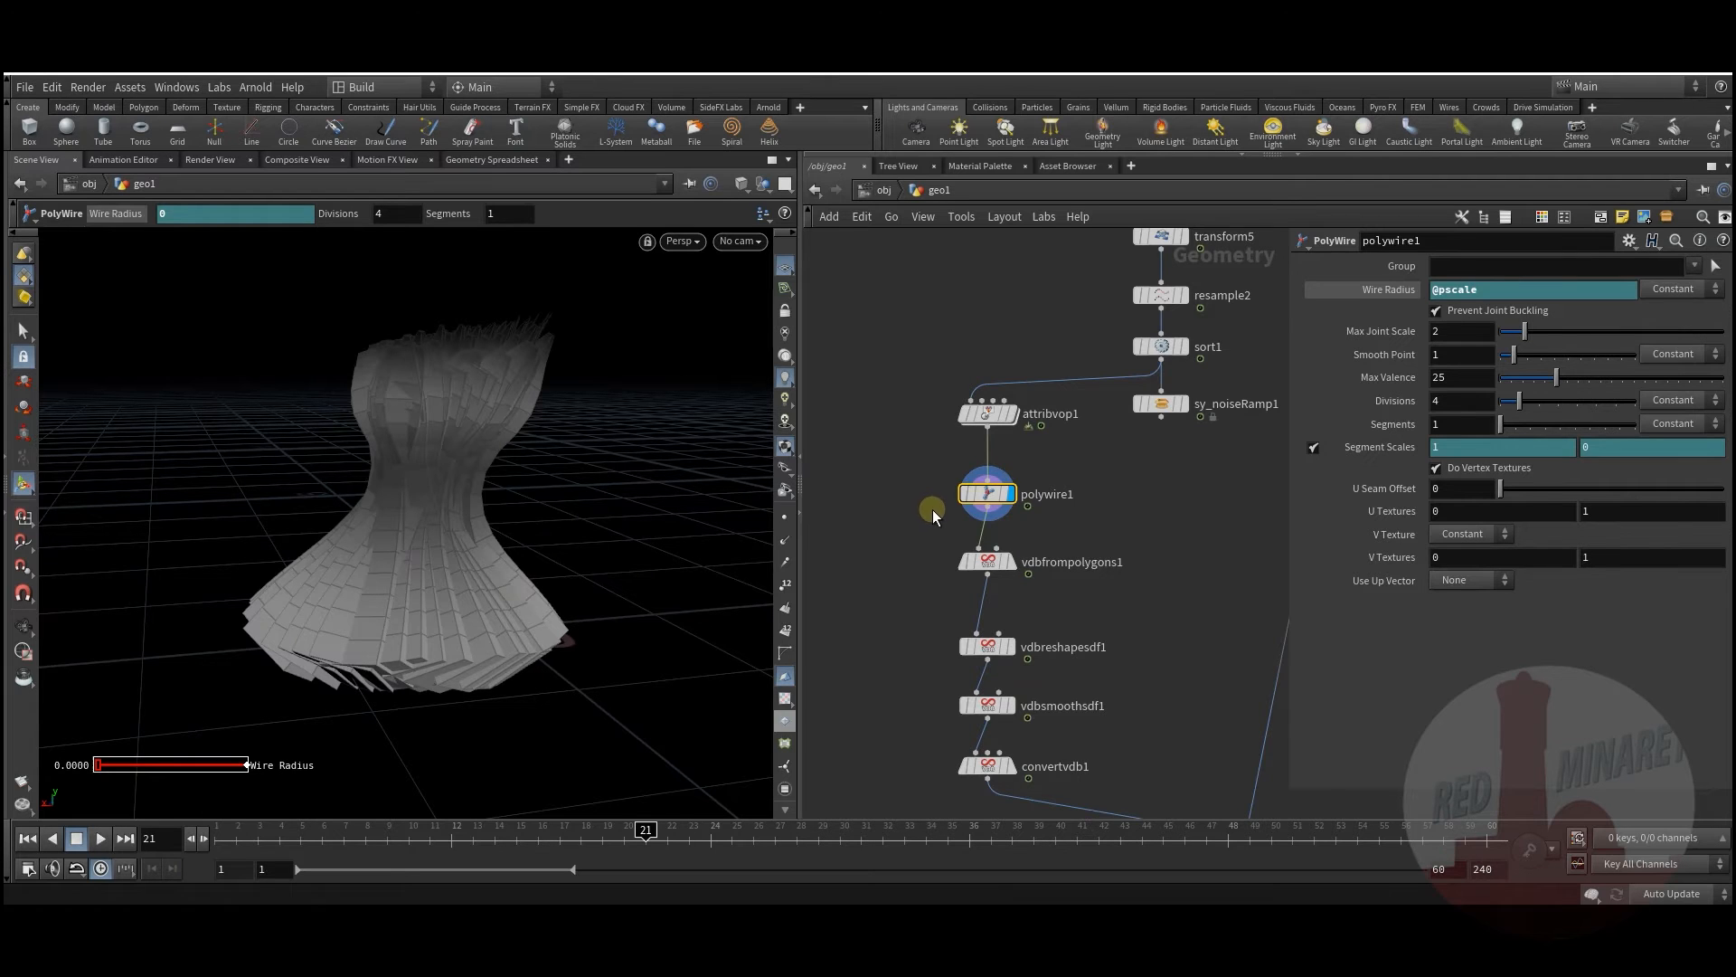
pyautogui.moveTo(1121, 490); pyautogui.dragTo(1057, 575, button='middle')
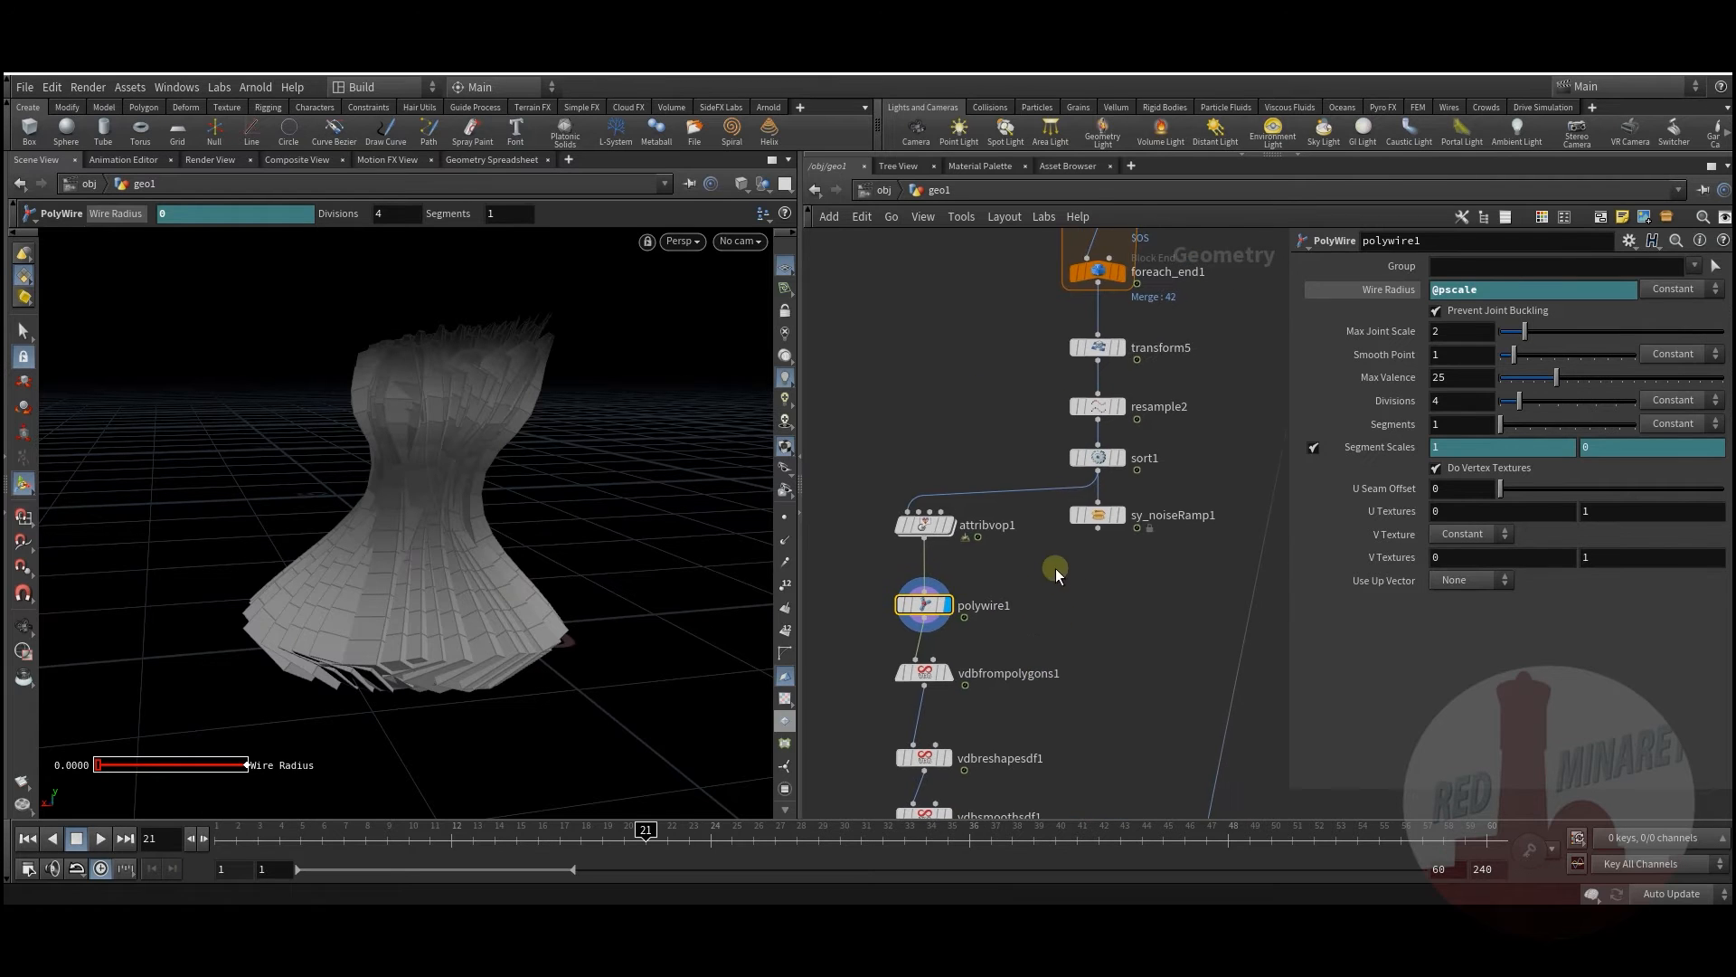
pyautogui.click(1125, 459)
pyautogui.click(1099, 458)
pyautogui.scroll(-5, 1077, 601)
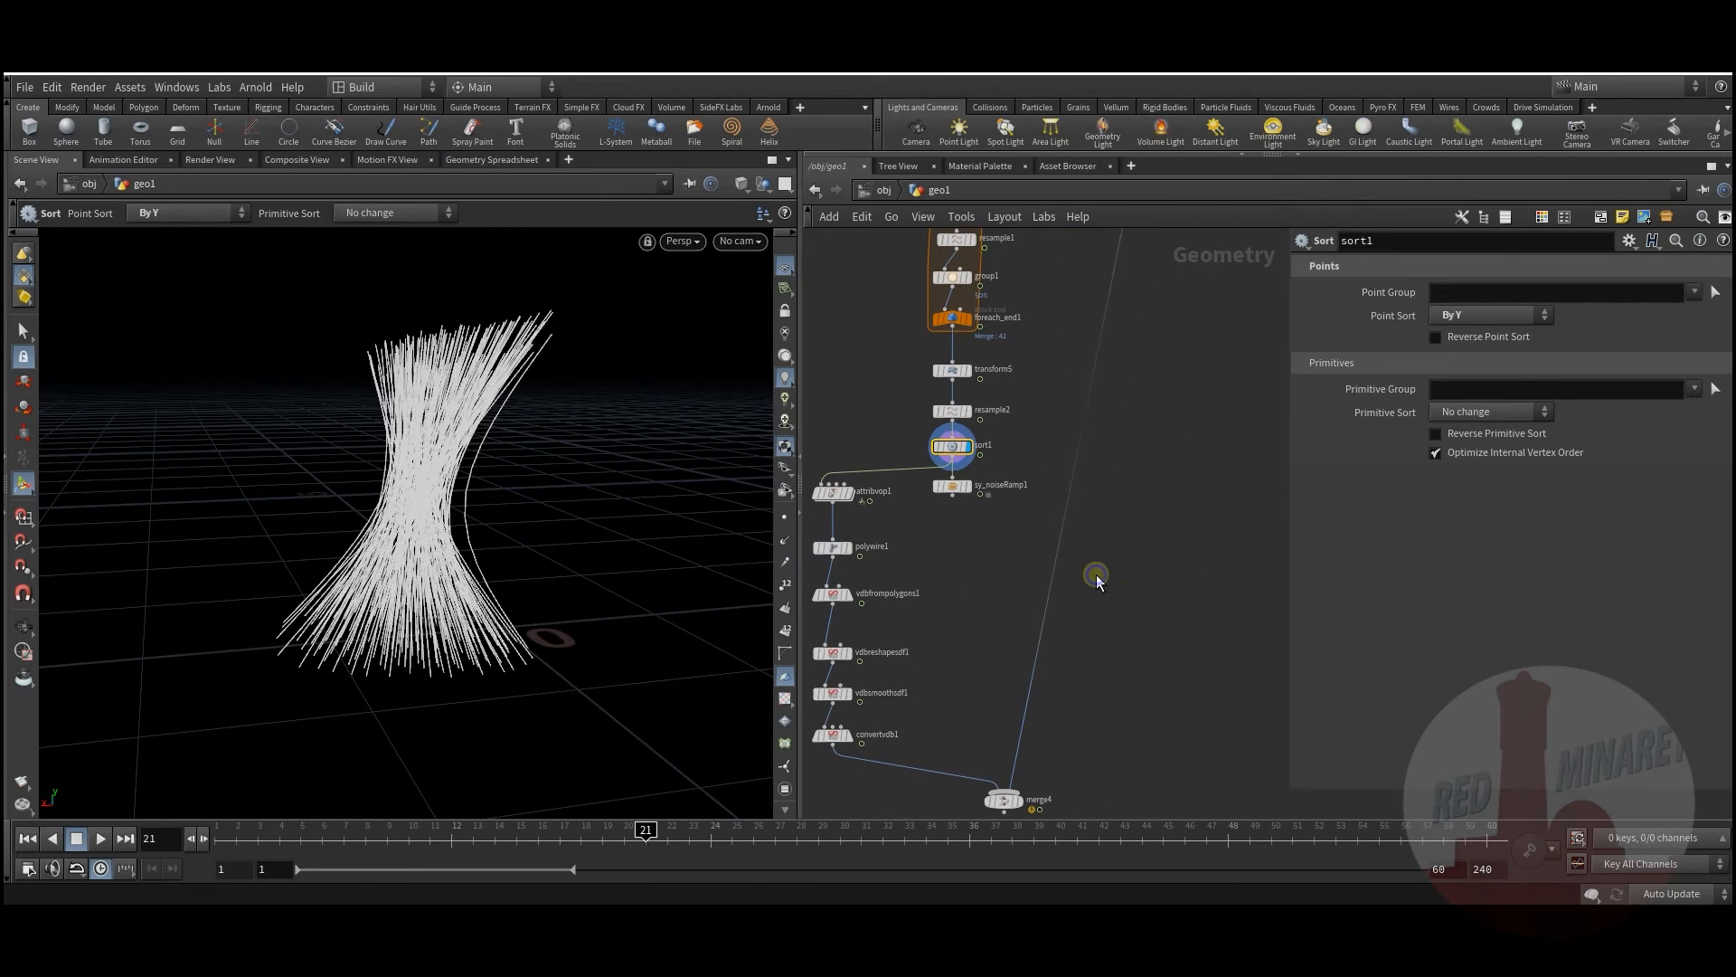
# Step: Add a Null node, null2, onto the wire feeding merge4
pyautogui.press('Tab')
pyautogui.moveTo(1176, 388)
pyautogui.click(1248, 108)
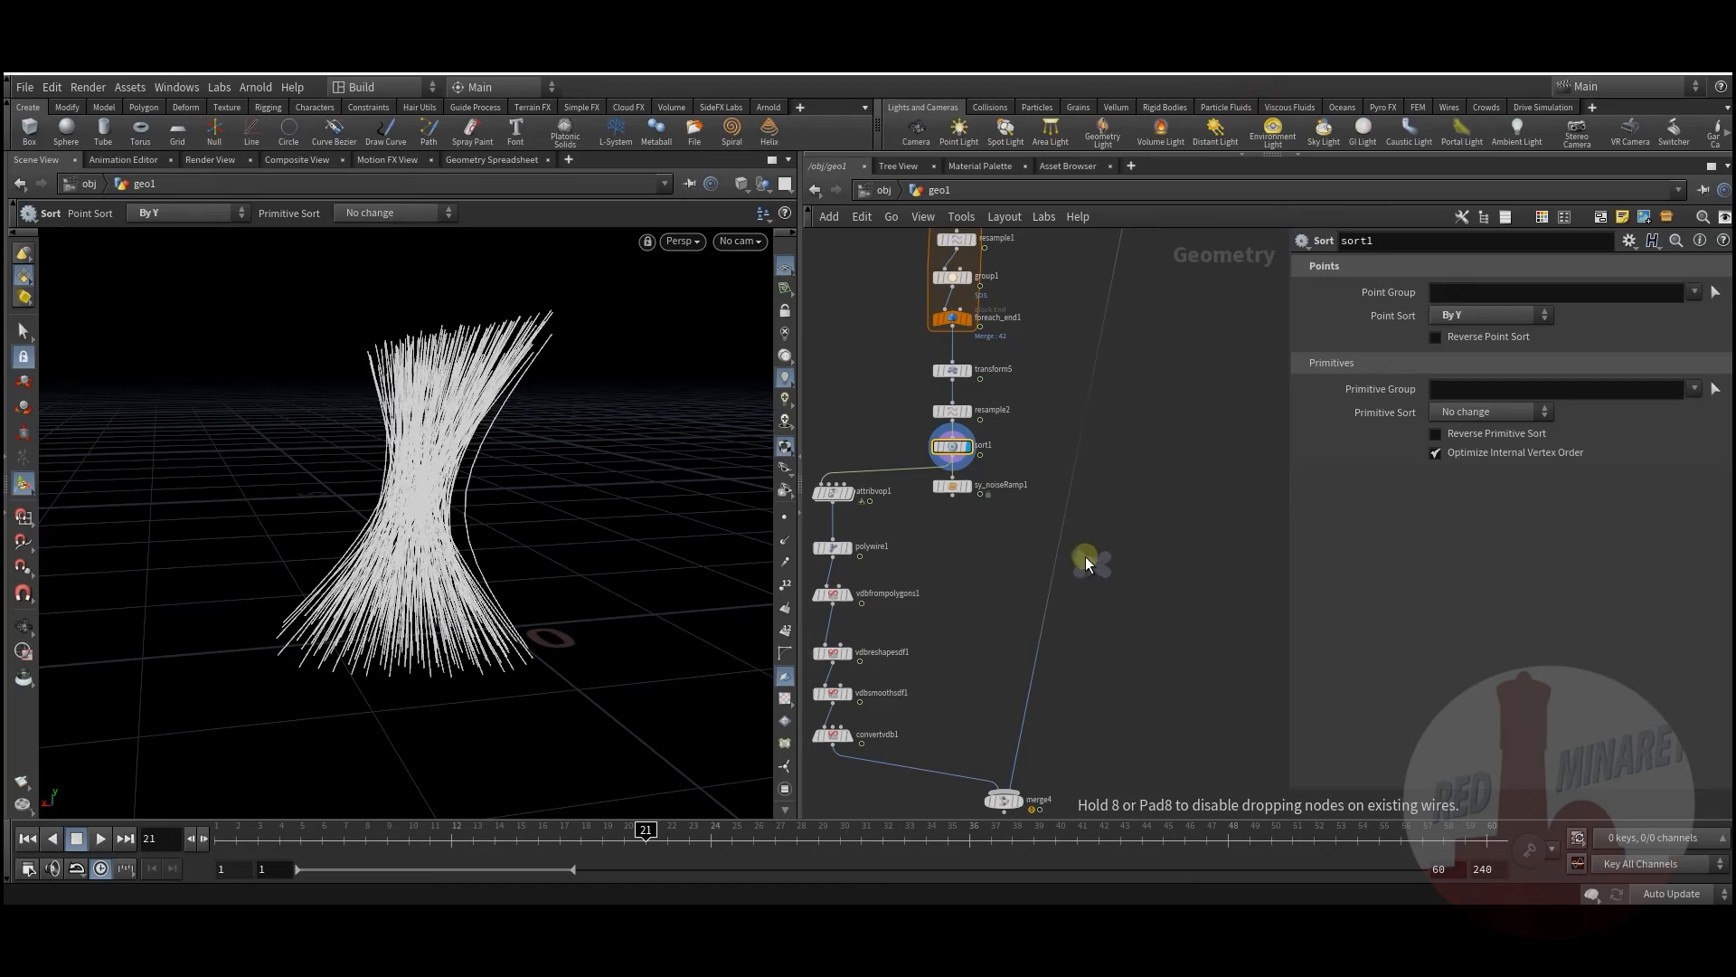
pyautogui.click(1069, 532)
pyautogui.click(1105, 586)
# Step: Orbit the viewport to inspect the wire strands rising from the terrain to the spoon
pyautogui.moveTo(975, 526); pyautogui.dragTo(1009, 599, button='middle')
pyautogui.moveTo(396, 613)
pyautogui.keyDown('alt'); pyautogui.mouseDown()
pyautogui.moveTo(458, 600)
pyautogui.moveTo(376, 635)
pyautogui.mouseUp(); pyautogui.keyUp('alt')
pyautogui.moveTo(1032, 636); pyautogui.dragTo(1055, 662, button='middle')
pyautogui.keyDown('alt'); pyautogui.moveTo(368, 616); pyautogui.dragTo(310, 624); pyautogui.keyUp('alt')
pyautogui.keyDown('alt'); pyautogui.moveTo(310, 624); pyautogui.dragTo(449, 632, button='right'); pyautogui.keyUp('alt')
pyautogui.keyDown('alt'); pyautogui.moveTo(450, 632); pyautogui.dragTo(448, 633); pyautogui.keyUp('alt')
pyautogui.moveTo(907, 479); pyautogui.dragTo(941, 579, button='middle')
pyautogui.scroll(-3, 942, 579)
pyautogui.moveTo(930, 448); pyautogui.dragTo(977, 555, button='middle')
pyautogui.scroll(2, 935, 463)
pyautogui.scroll(2, 980, 468)
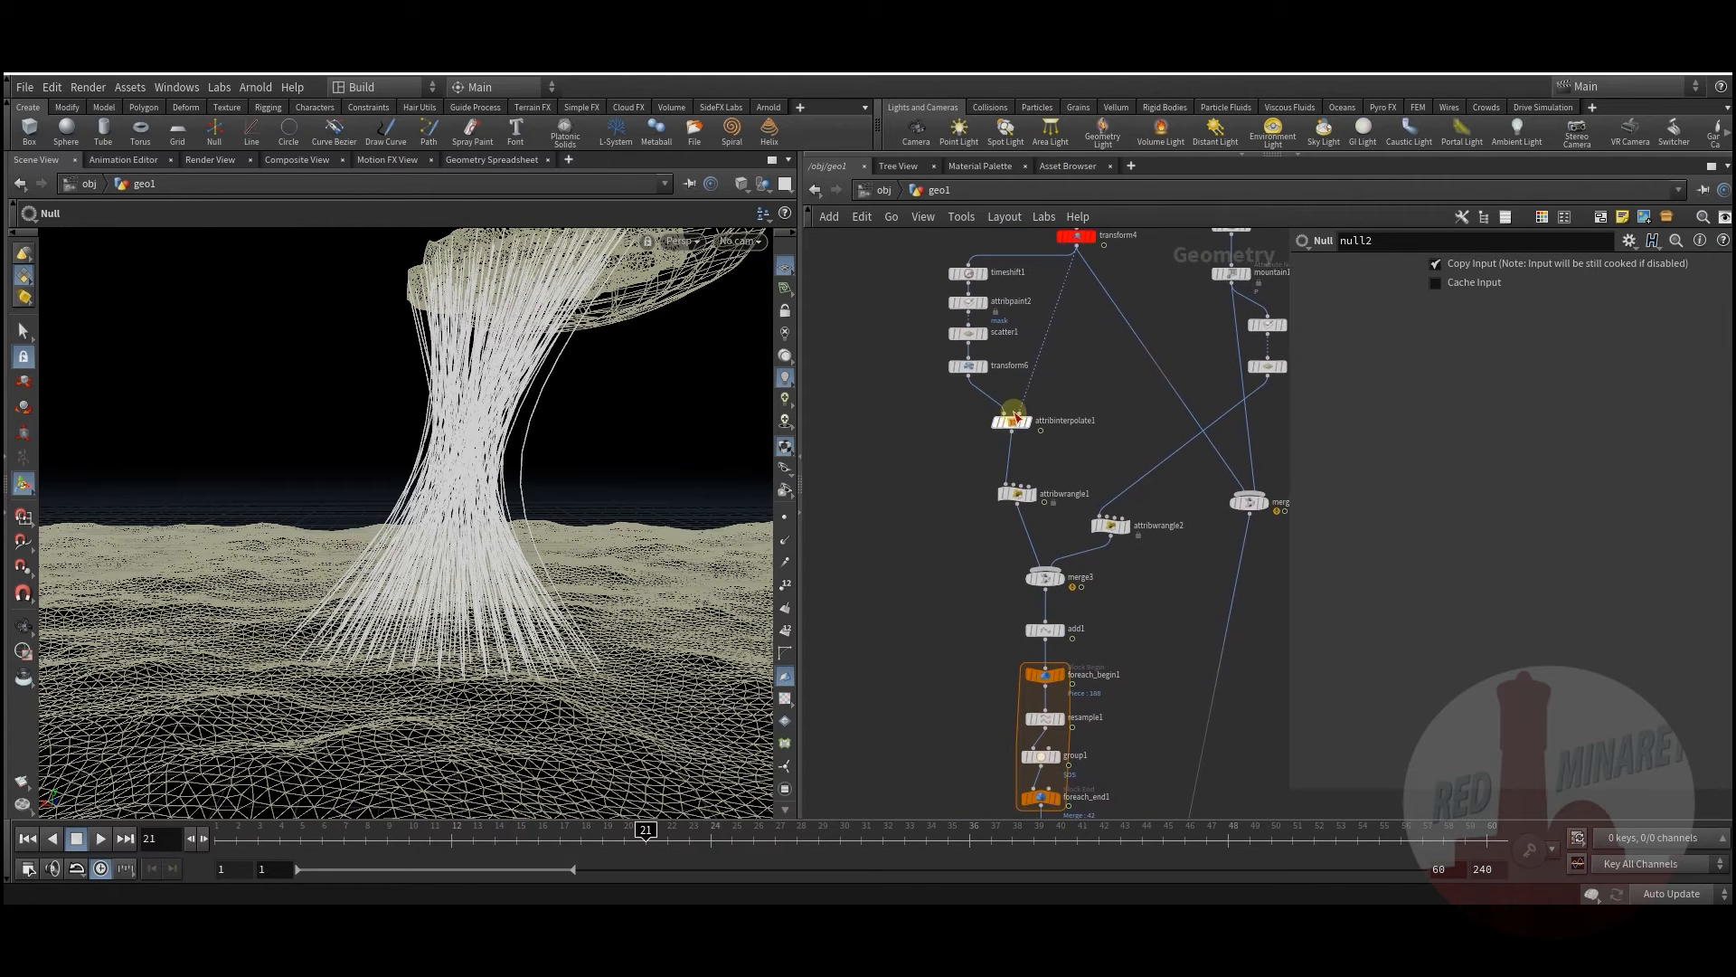
# Step: Review transform6's Y offset, then display attribwrangle1 and orbit around the terrain
pyautogui.click(970, 368)
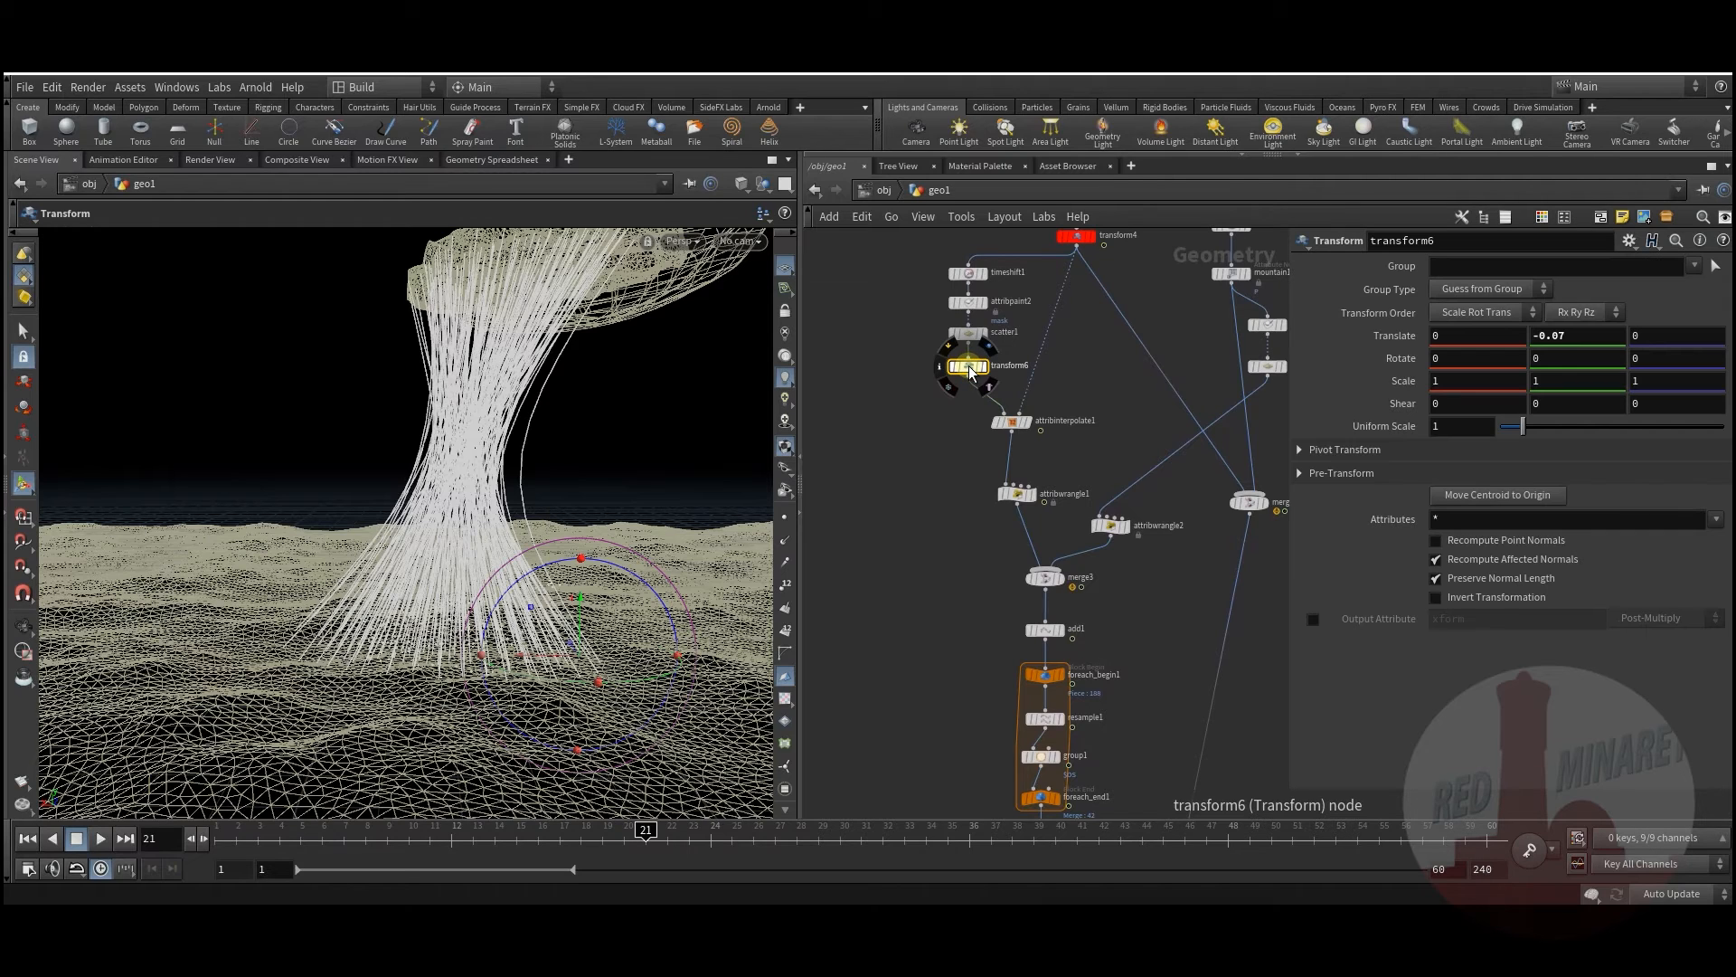
pyautogui.moveTo(1582, 337); pyautogui.dragTo(1557, 335, button='middle')
pyautogui.click(1034, 499)
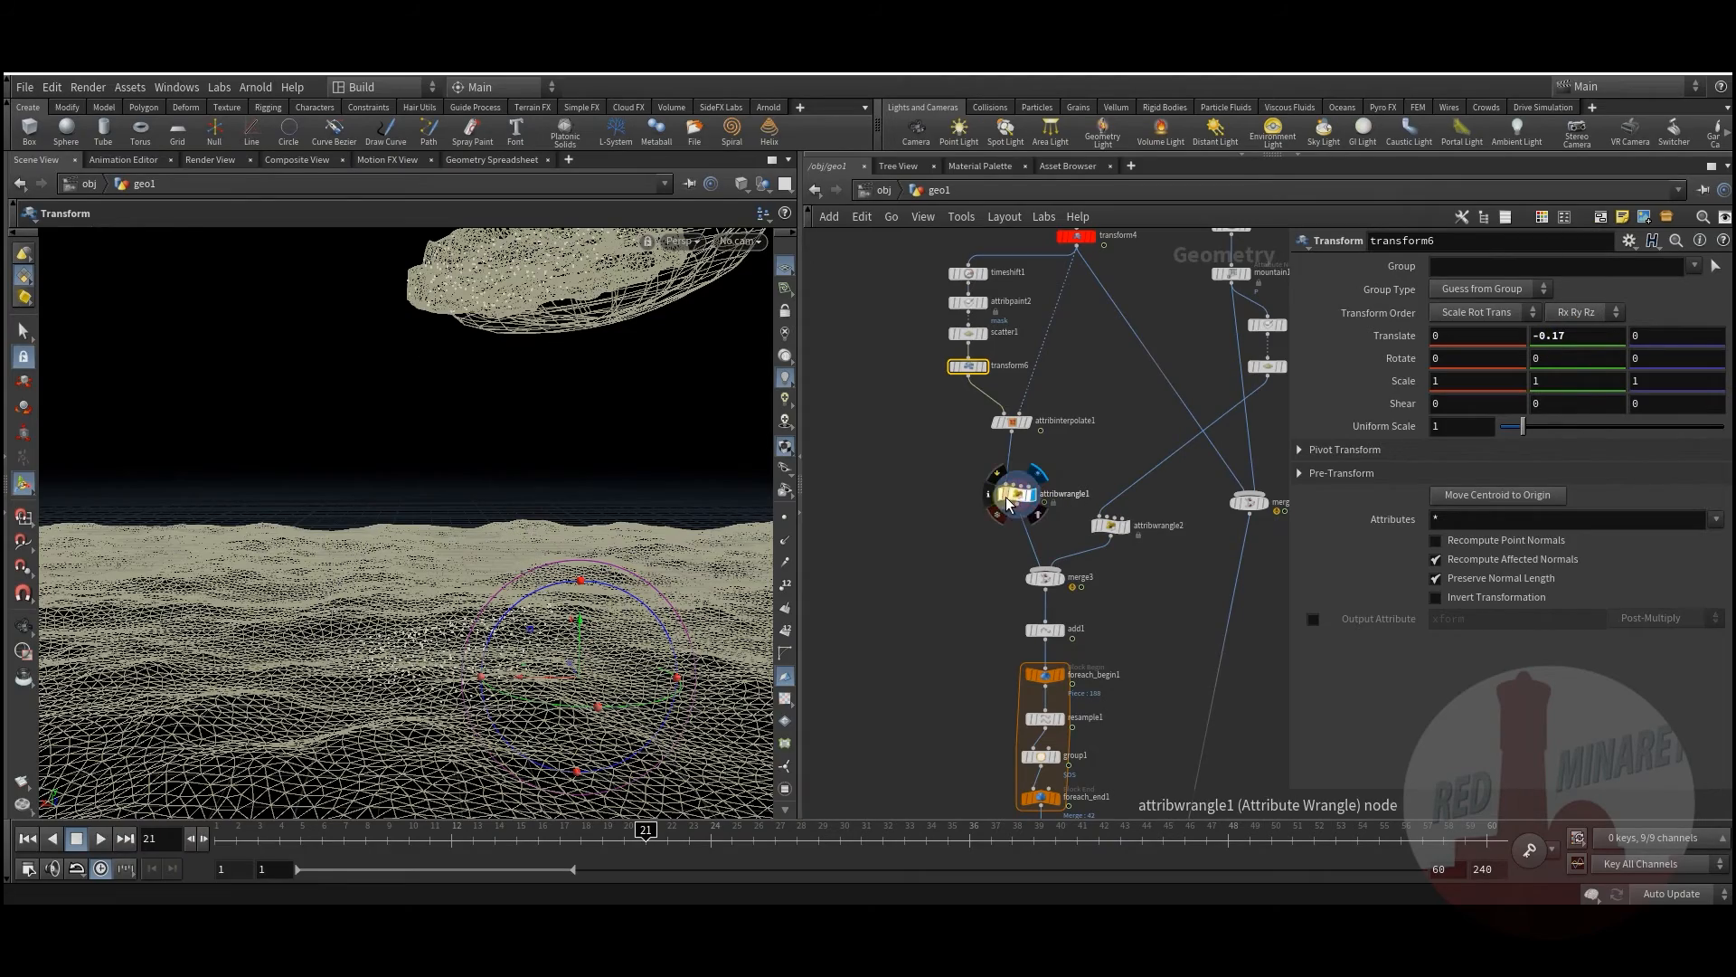
pyautogui.click(1012, 496)
pyautogui.moveTo(449, 612)
pyautogui.keyDown('alt'); pyautogui.mouseDown()
pyautogui.moveTo(499, 606)
pyautogui.moveTo(458, 632)
pyautogui.mouseUp(); pyautogui.keyUp('alt')
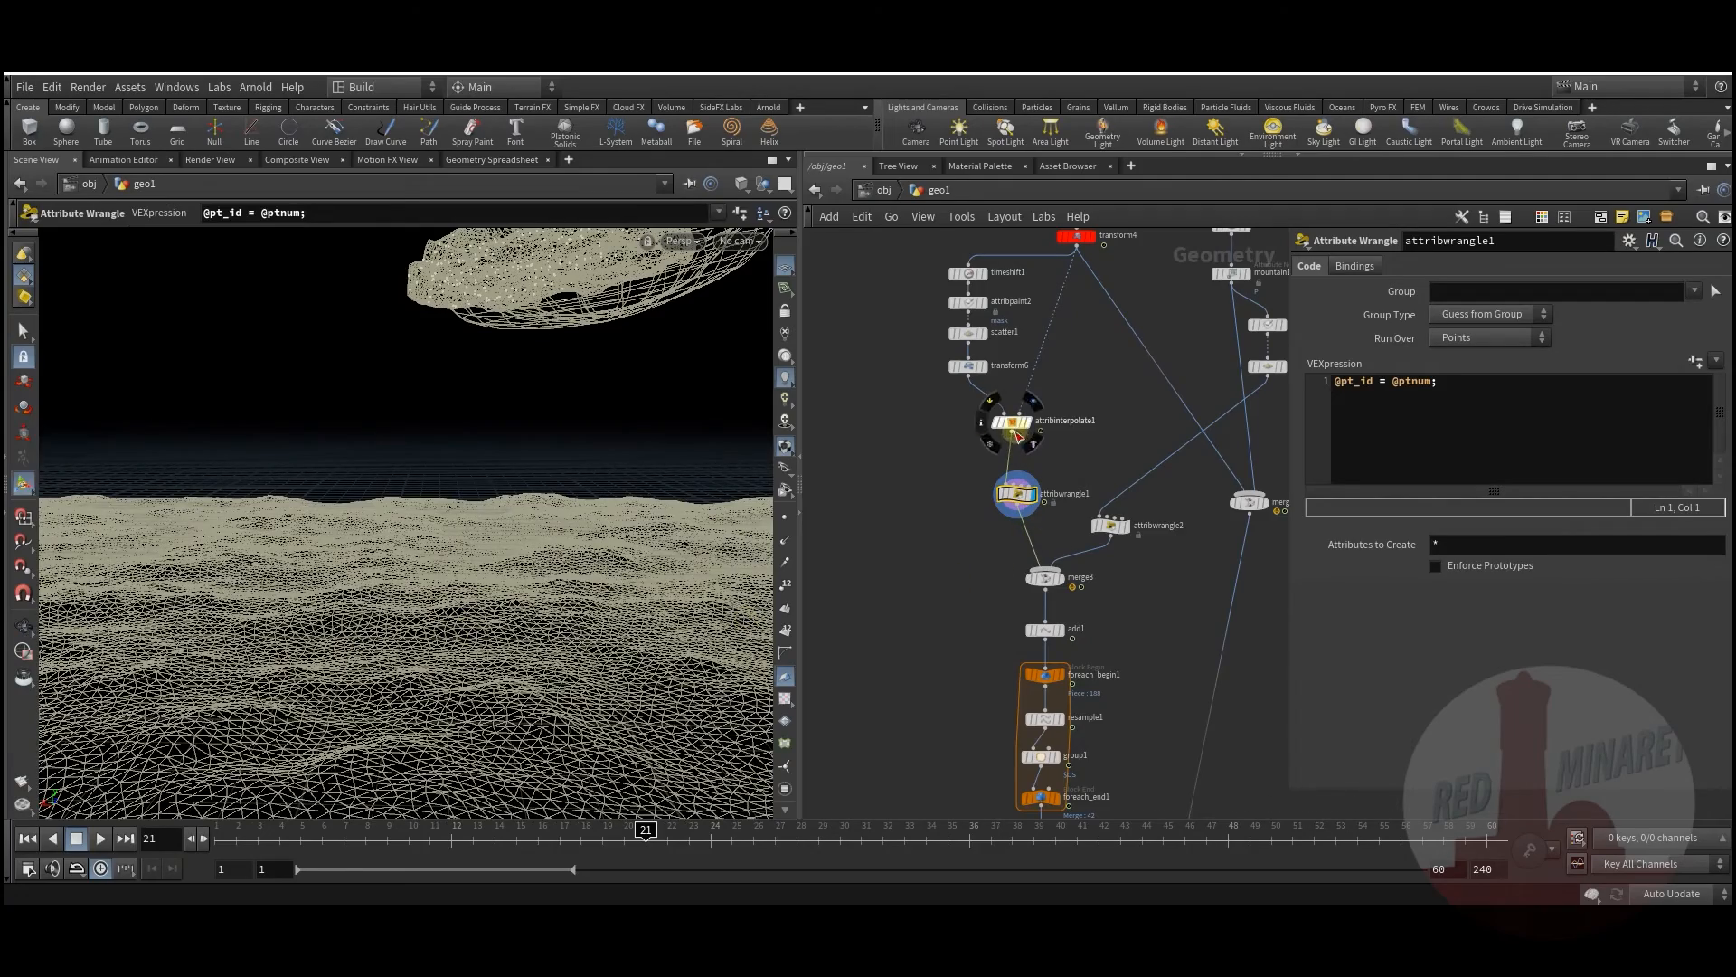
pyautogui.keyDown('alt'); pyautogui.moveTo(554, 620); pyautogui.dragTo(520, 674); pyautogui.keyUp('alt')
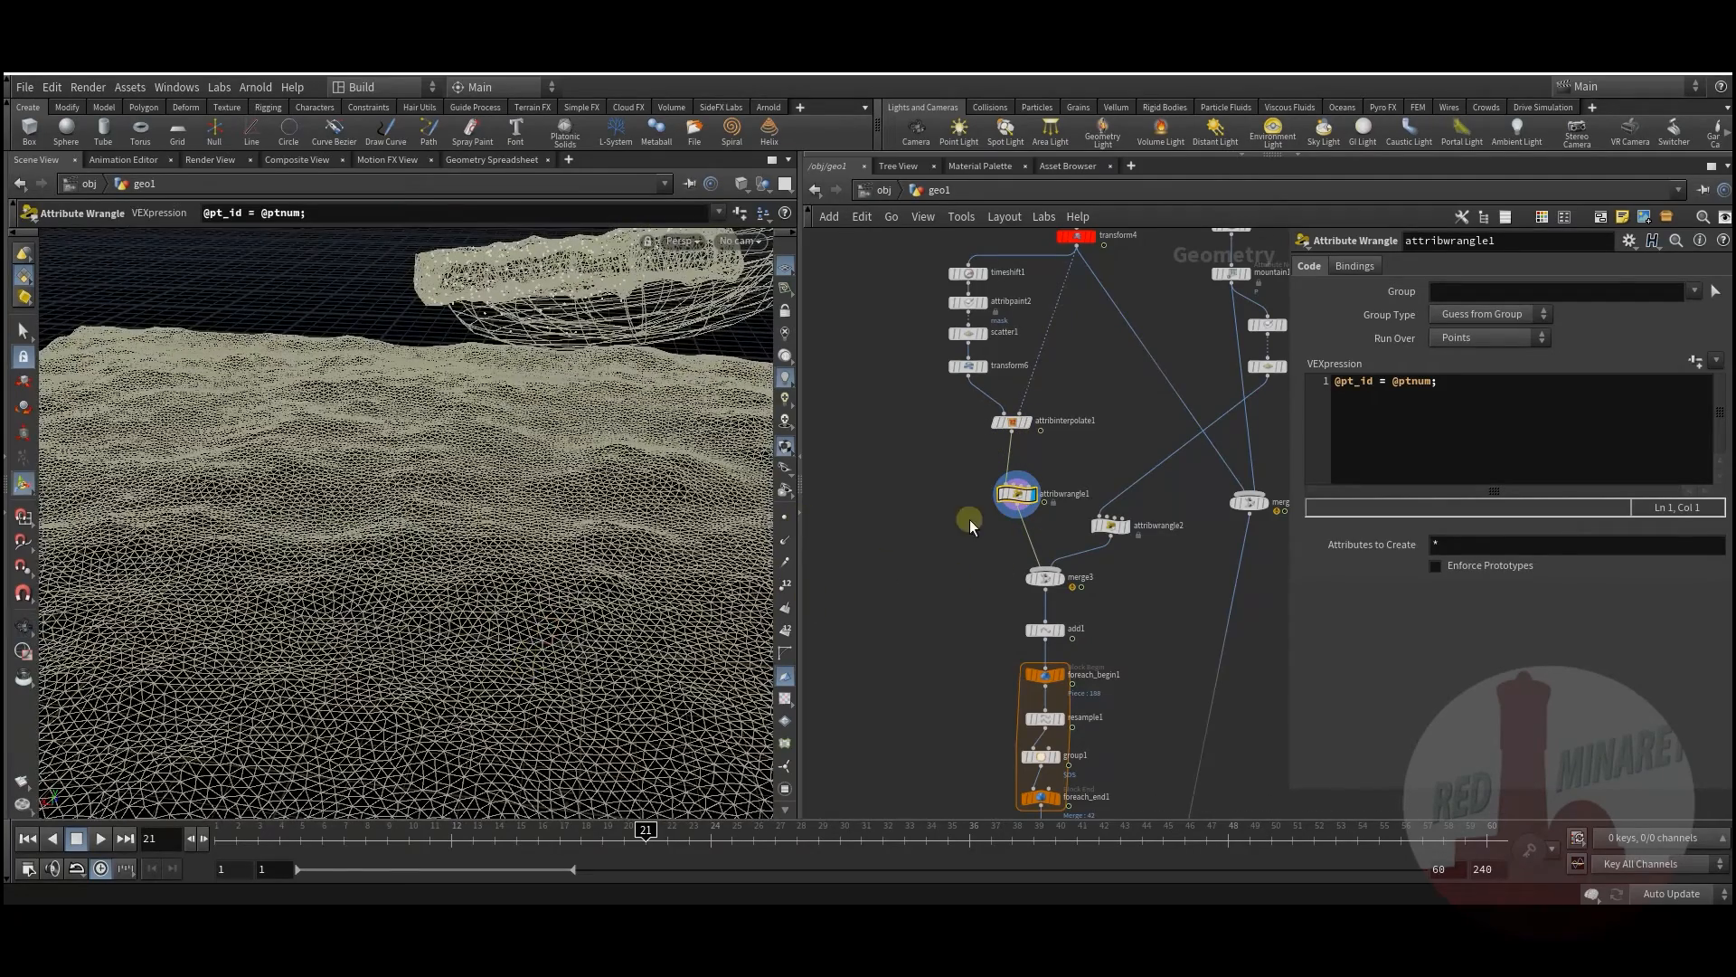
# Step: Delete the old transform6 node after scatter1
pyautogui.moveTo(947, 498); pyautogui.dragTo(920, 560, button='middle')
pyautogui.scroll(2, 933, 438)
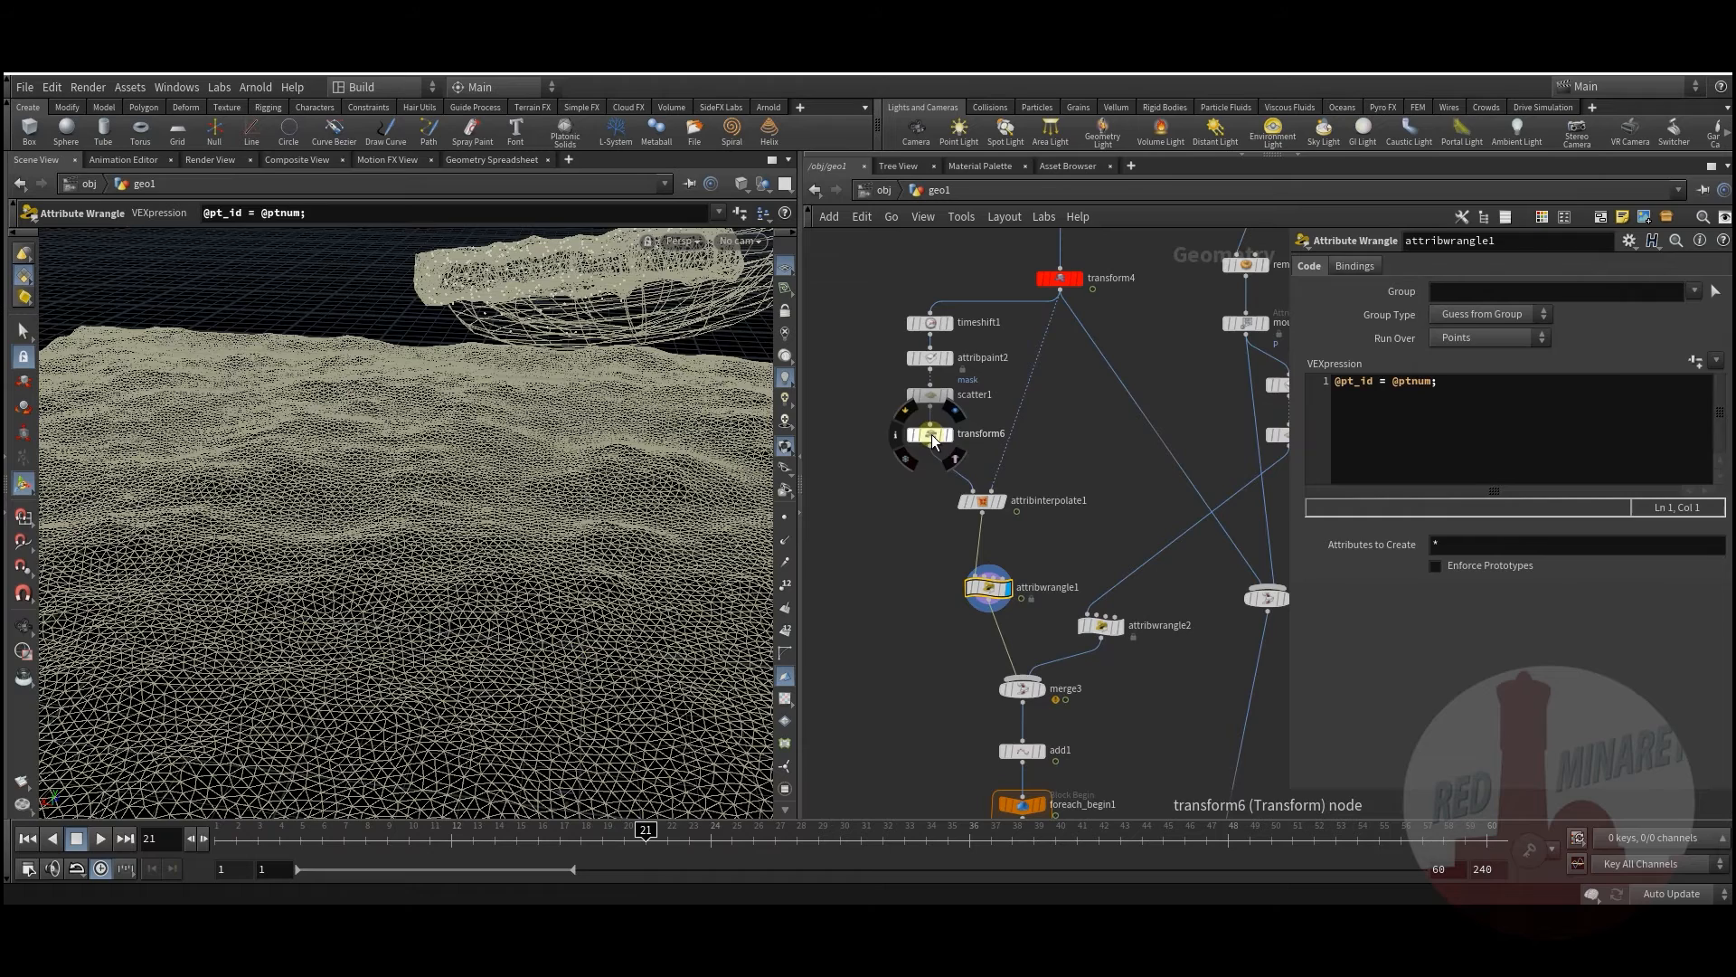
pyautogui.click(933, 436)
pyautogui.press('Delete')
pyautogui.moveTo(1008, 454); pyautogui.dragTo(946, 423, button='middle')
pyautogui.scroll(2, 959, 470)
# Step: Add a new Transform after scatter1 with Translate Y set to -0.1
pyautogui.press('Tab')
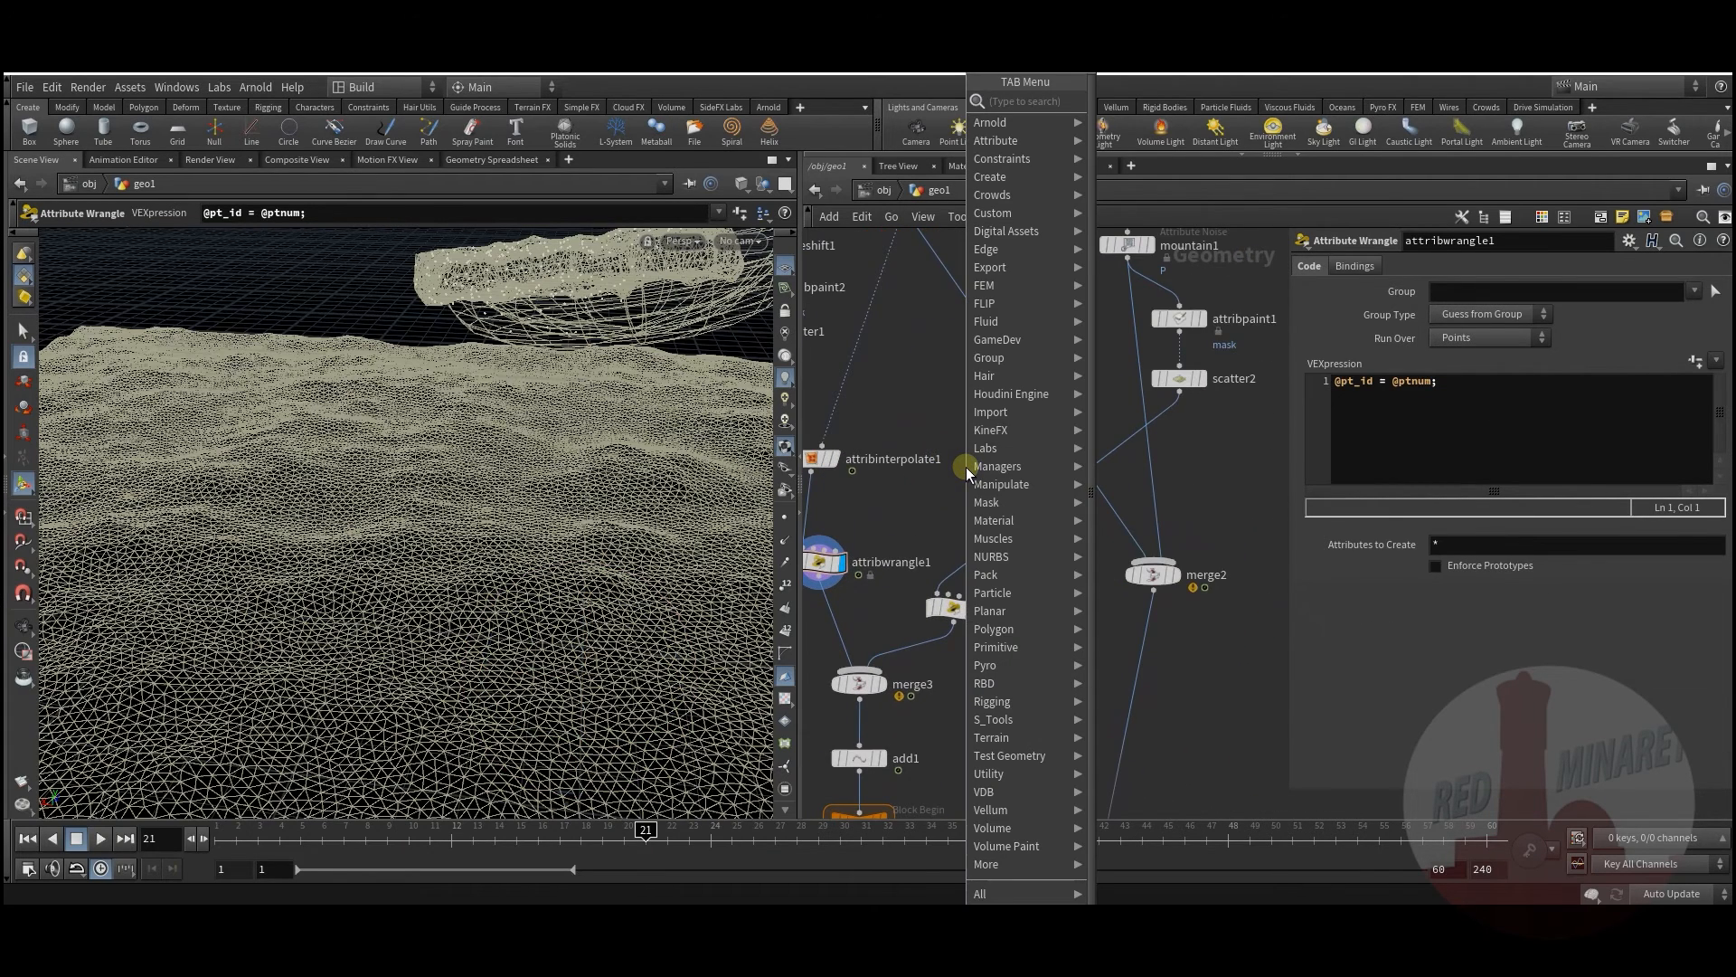
pyautogui.write('tr')
pyautogui.click(1165, 141)
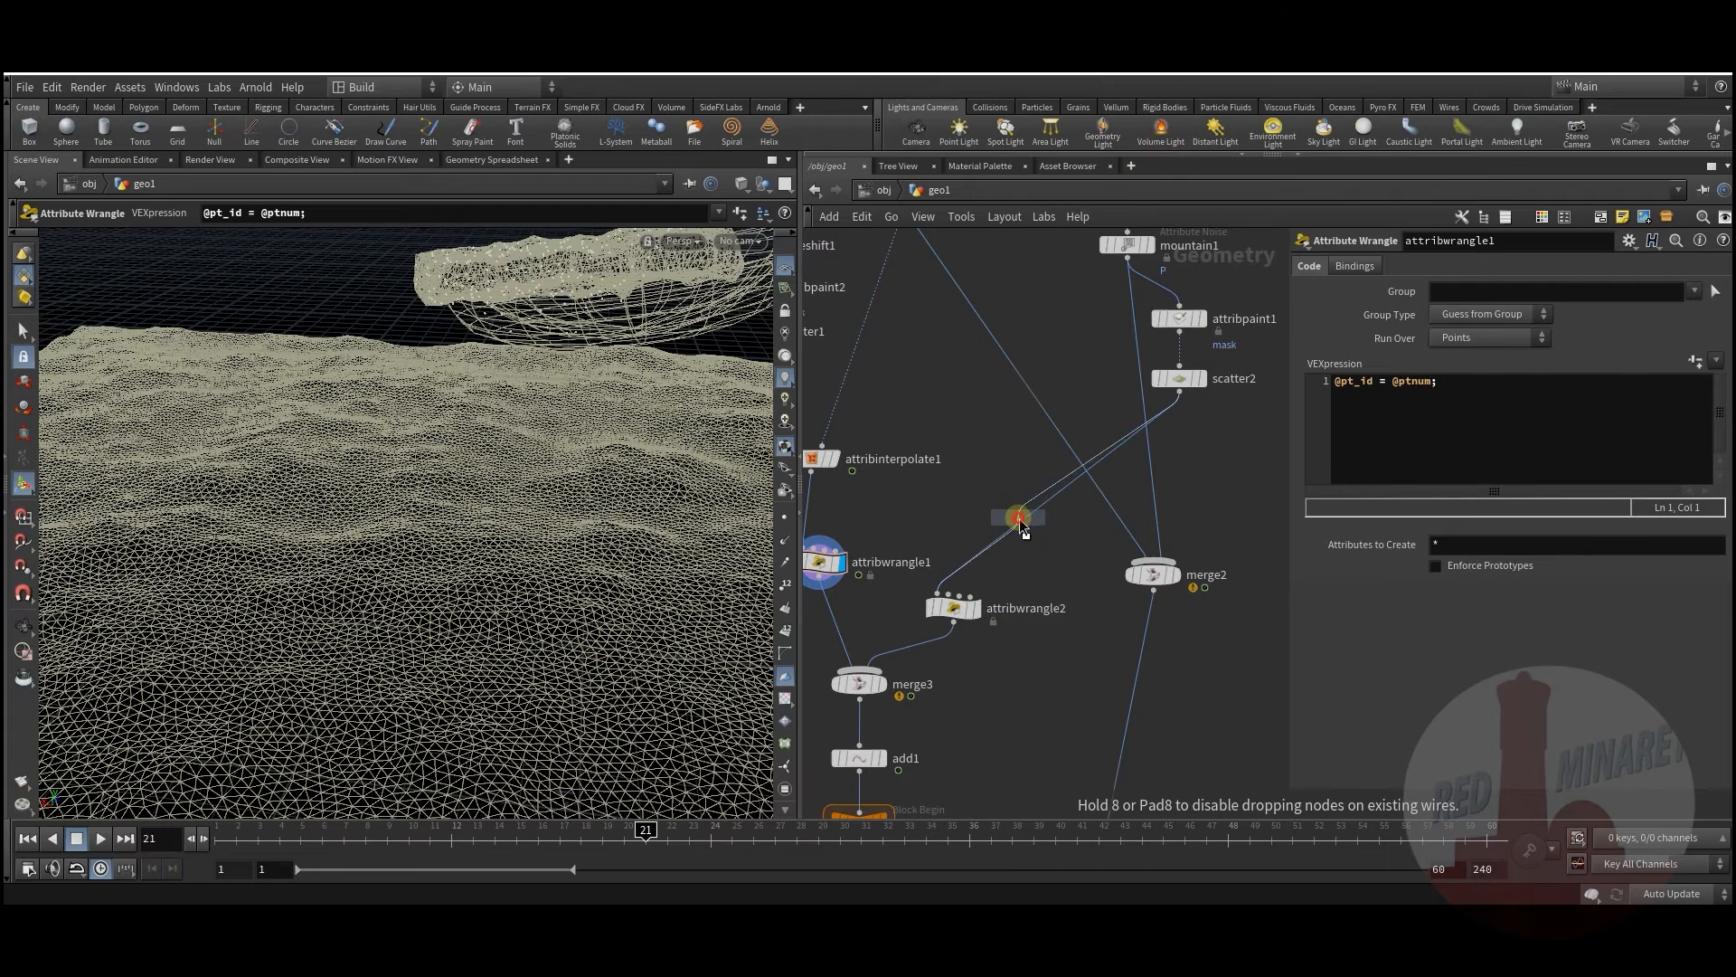
pyautogui.click(1018, 519)
pyautogui.moveTo(1576, 336); pyautogui.dragTo(1528, 361, button='middle')
# Step: Move null2 lower and display merge4, showing the vase merged onto the terrain
pyautogui.moveTo(1056, 669); pyautogui.dragTo(1057, 272, button='middle')
pyautogui.scroll(-4, 1053, 344)
pyautogui.moveTo(1120, 580); pyautogui.dragTo(1137, 338, button='middle')
pyautogui.moveTo(1049, 447); pyautogui.dragTo(1073, 535)
pyautogui.scroll(4, 1004, 615)
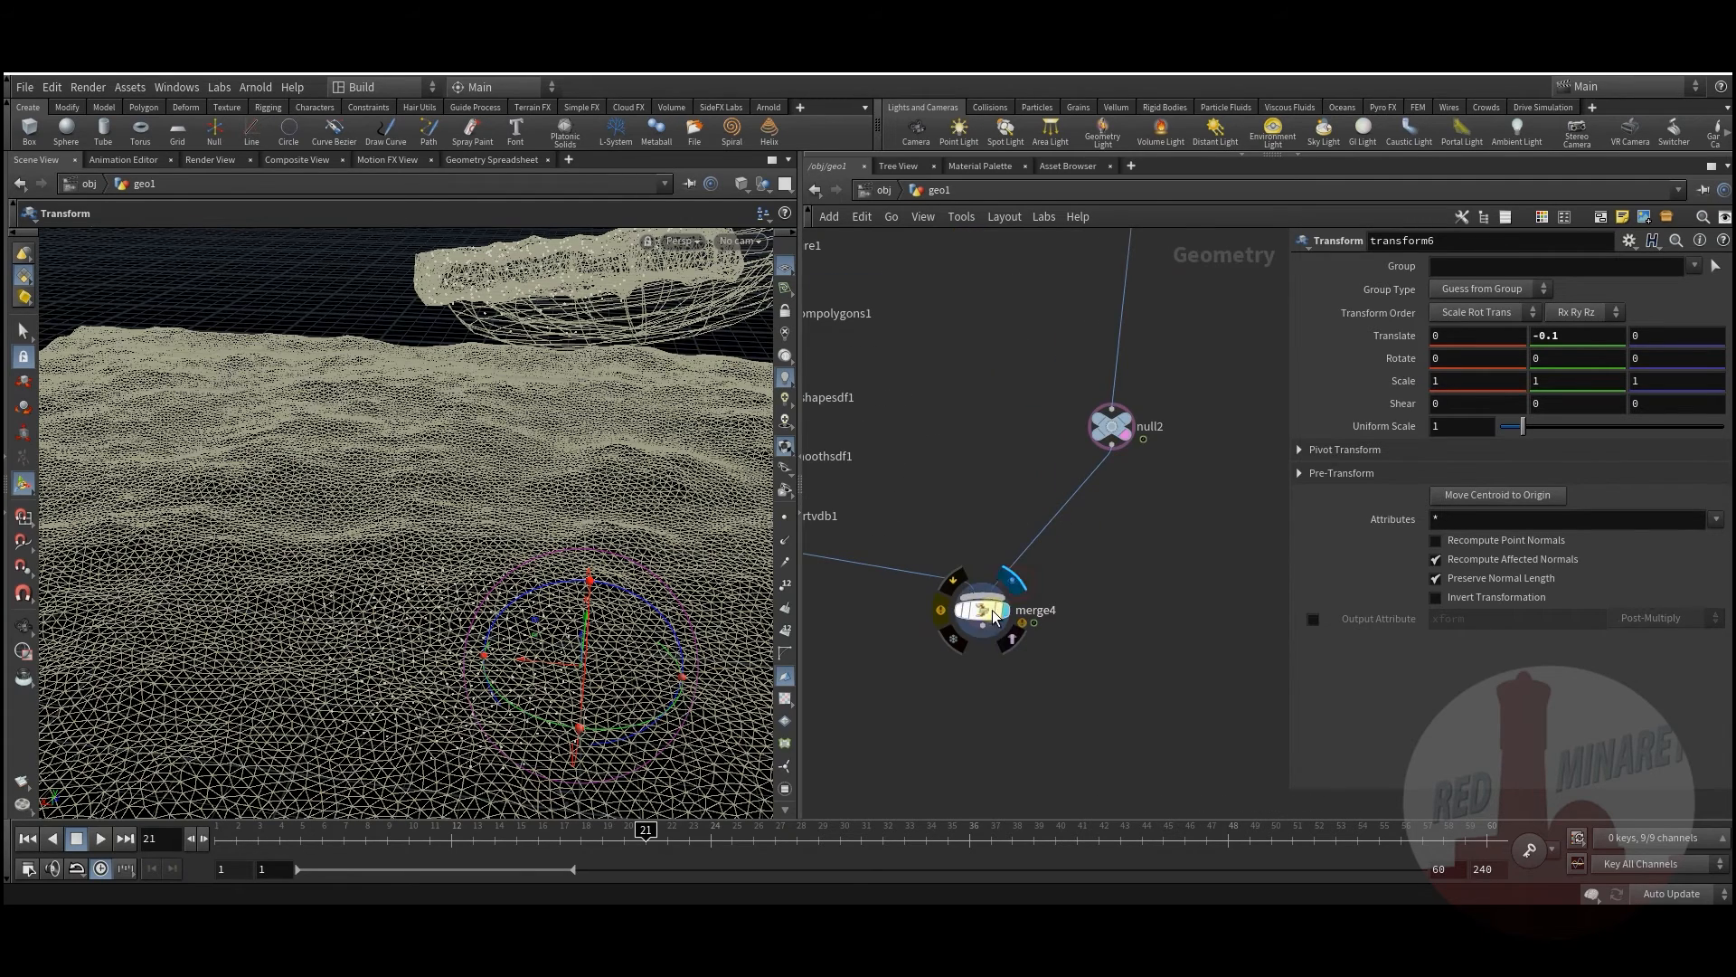
pyautogui.click(994, 618)
pyautogui.moveTo(403, 612); pyautogui.dragTo(415, 709)
pyautogui.press('Return')
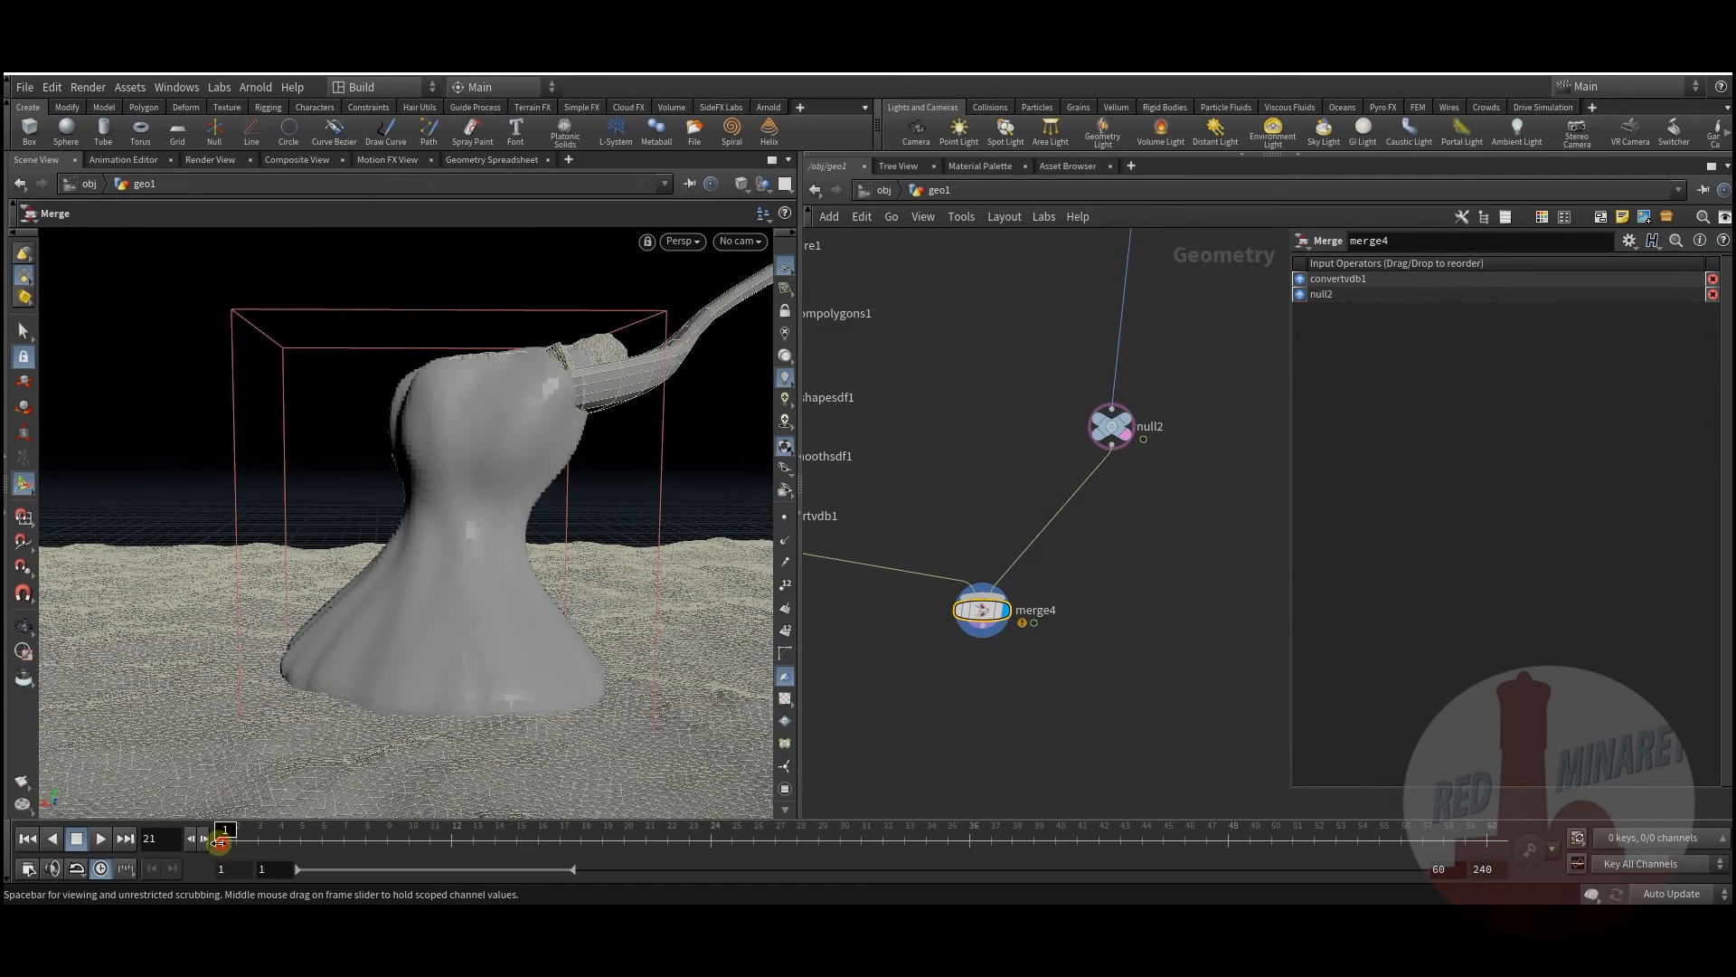
# Step: Scrub the animation from frame 1 to frame 28 to watch the vase grow
pyautogui.click(219, 843)
pyautogui.moveTo(256, 843); pyautogui.dragTo(794, 738)
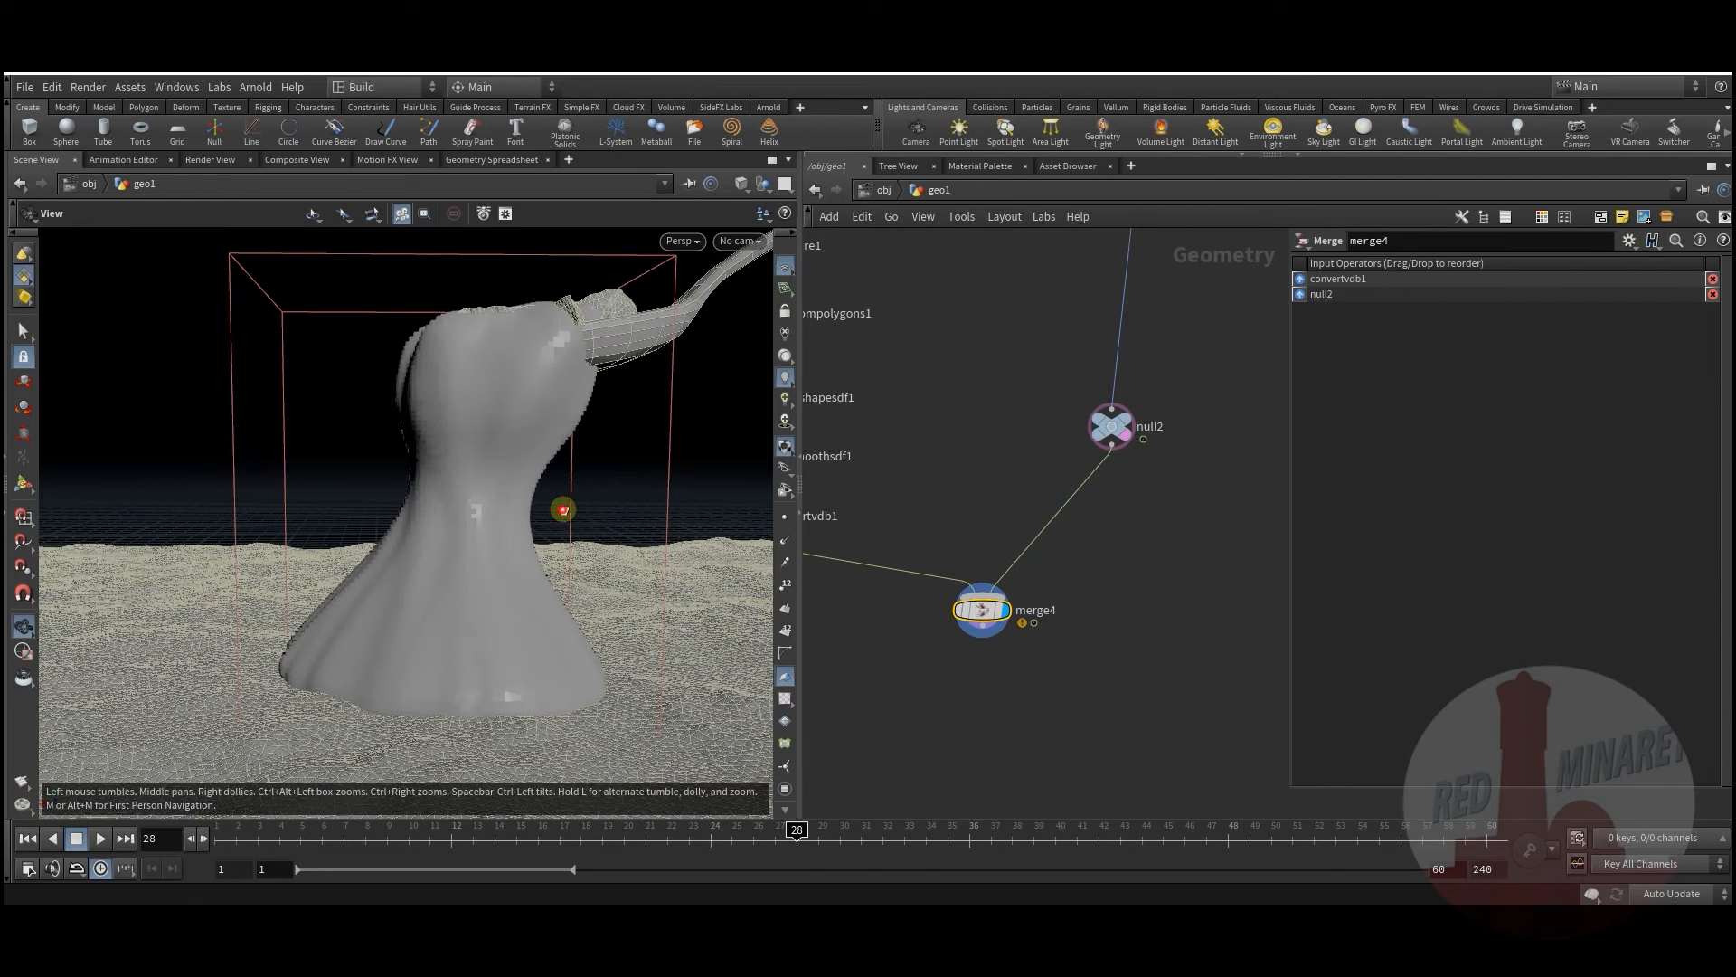
pyautogui.keyDown('alt'); pyautogui.moveTo(561, 507); pyautogui.dragTo(551, 531); pyautogui.keyUp('alt')
pyautogui.keyDown('alt'); pyautogui.moveTo(551, 531); pyautogui.dragTo(534, 583, button='middle'); pyautogui.keyUp('alt')
# Step: Set convertvdb1's Convert To option to Polygons
pyautogui.moveTo(969, 527); pyautogui.dragTo(1162, 625, button='middle')
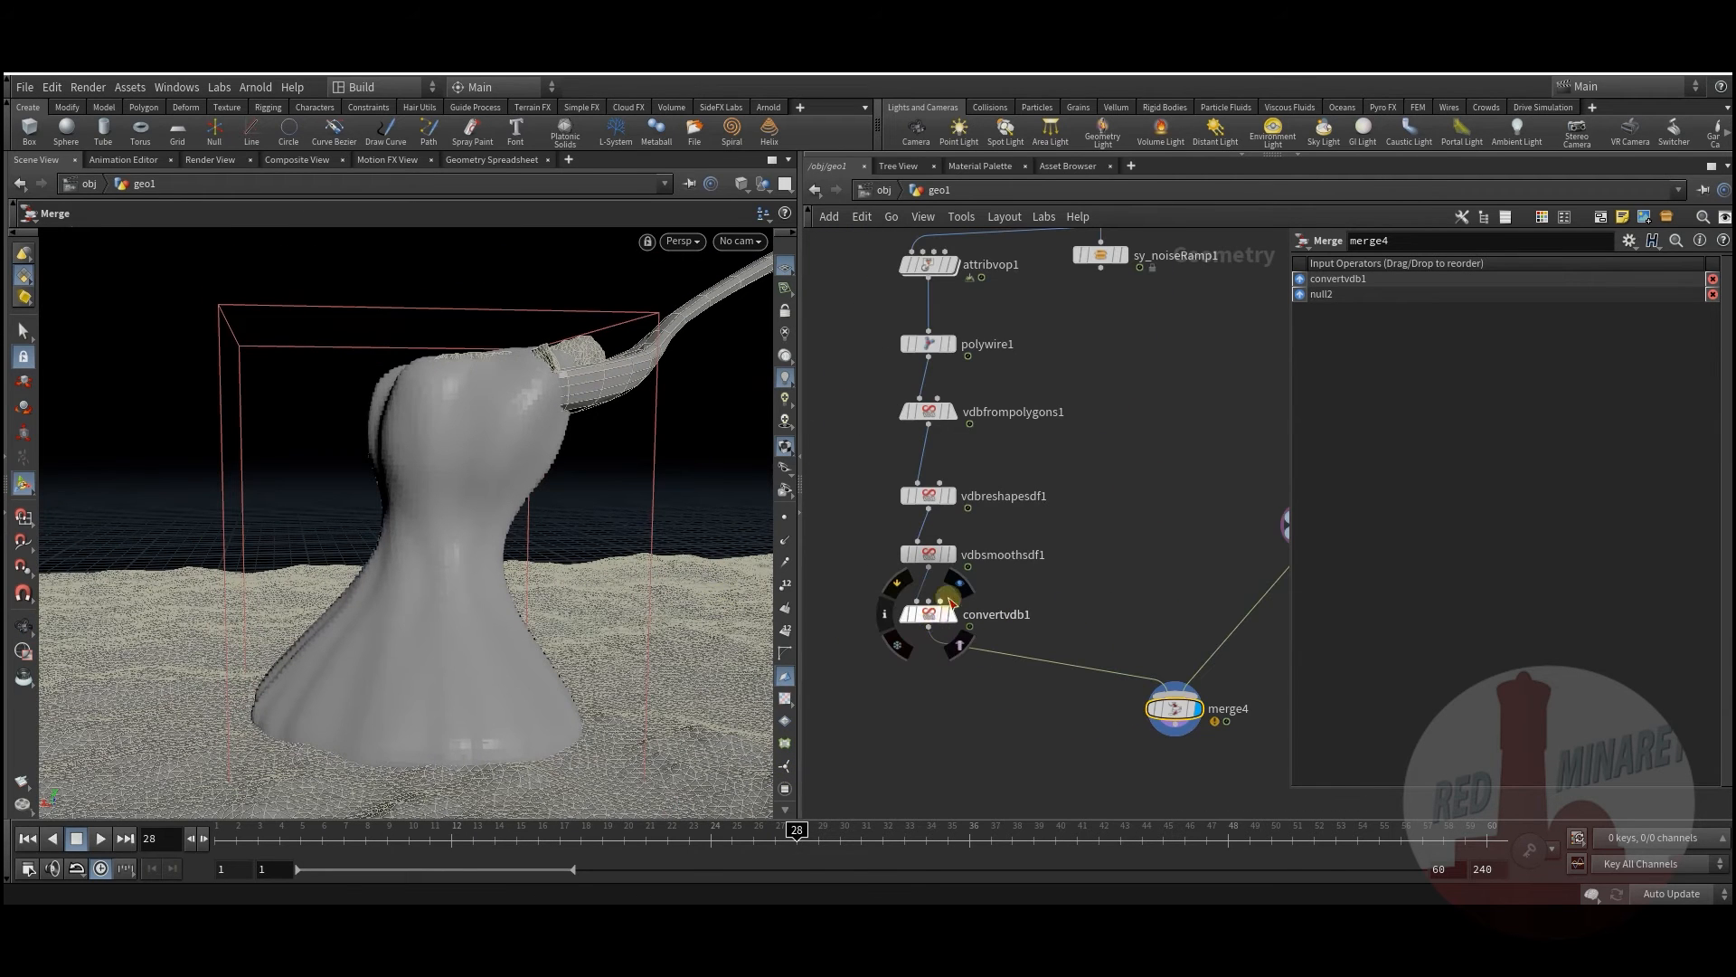
pyautogui.click(926, 612)
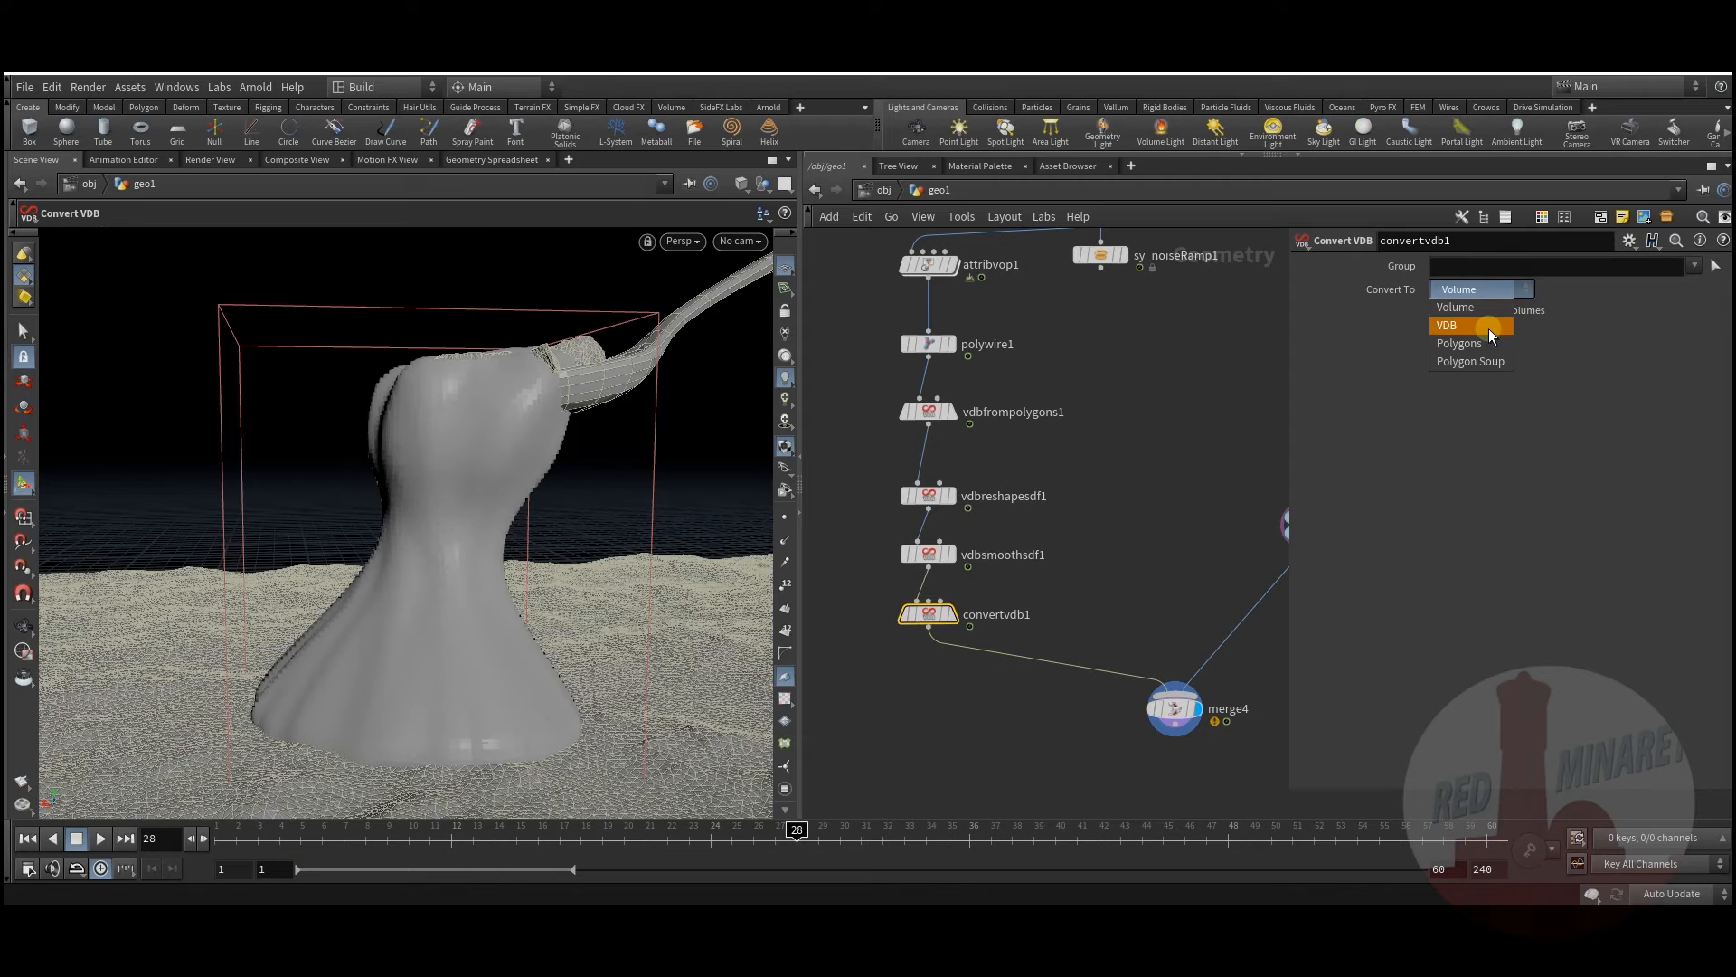
pyautogui.click(1125, 526)
pyautogui.moveTo(1149, 555); pyautogui.dragTo(1111, 527, button='middle')
# Step: Switch the viewport to Smooth Shaded to view the polygon vase without wireframe
pyautogui.click(736, 188)
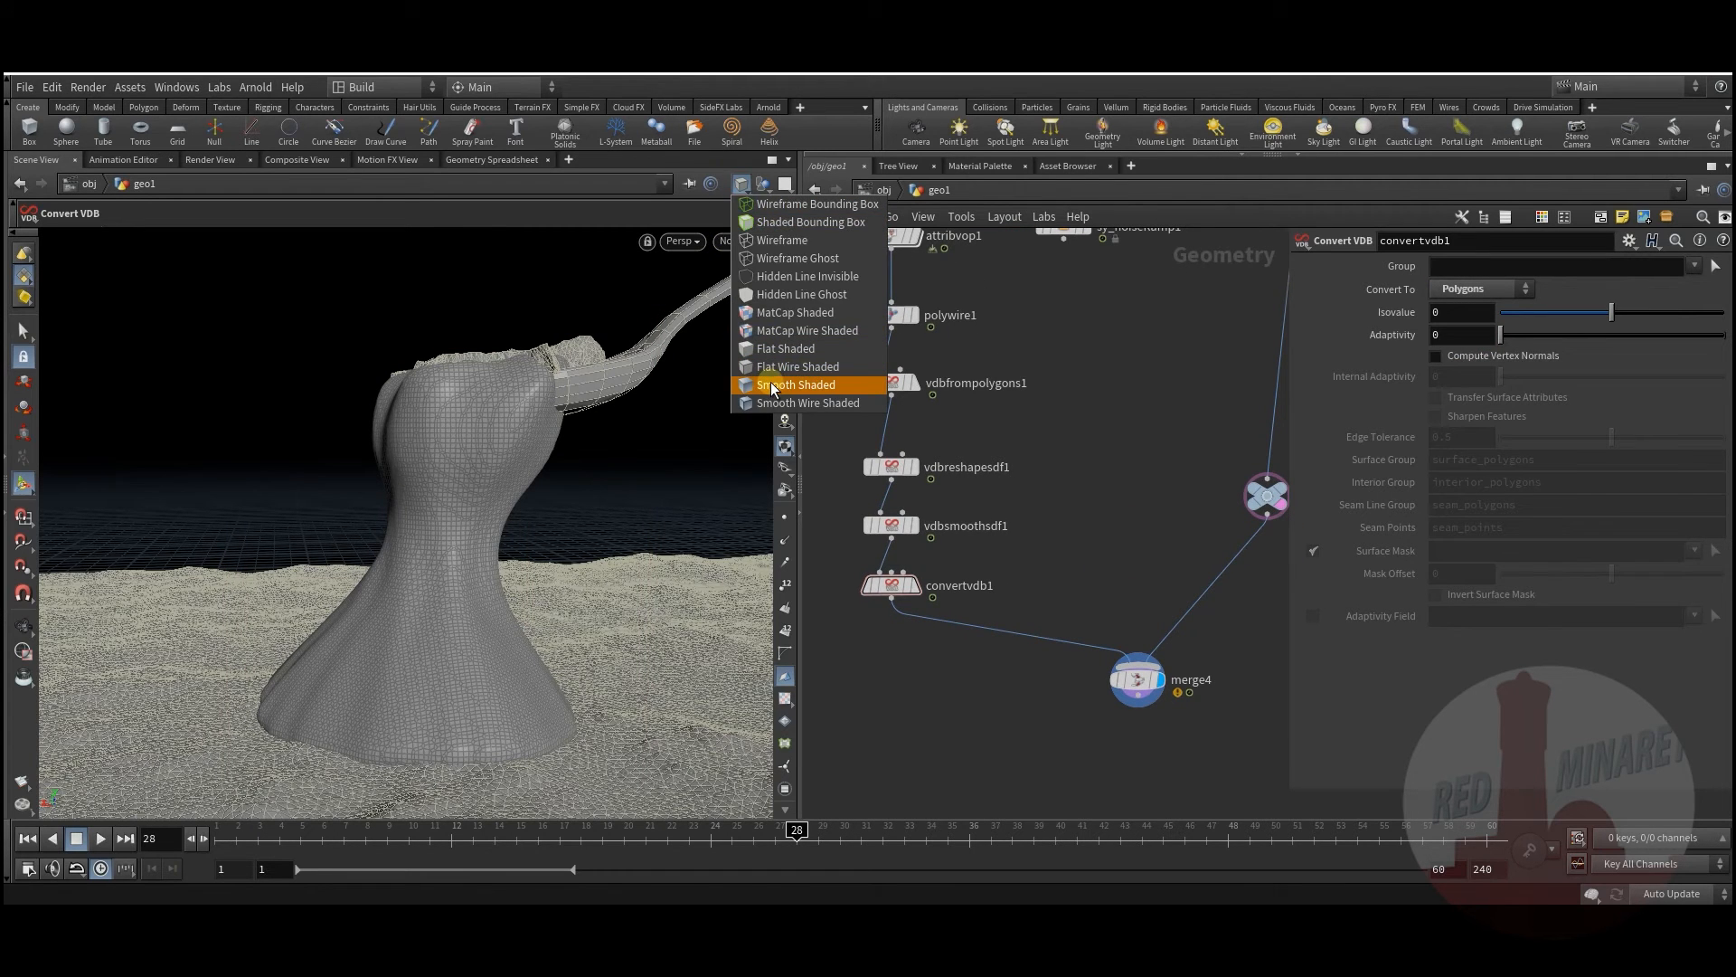
pyautogui.click(774, 385)
pyautogui.moveTo(605, 519); pyautogui.dragTo(601, 555)
pyautogui.press('Return')
pyautogui.moveTo(1120, 436); pyautogui.dragTo(1085, 709, button='middle')
pyautogui.scroll(-2, 1071, 599)
pyautogui.moveTo(991, 330); pyautogui.dragTo(1053, 559, button='middle')
pyautogui.moveTo(1032, 422); pyautogui.dragTo(975, 764, button='middle')
pyautogui.scroll(3, 944, 611)
pyautogui.moveTo(944, 611); pyautogui.dragTo(968, 736, button='middle')
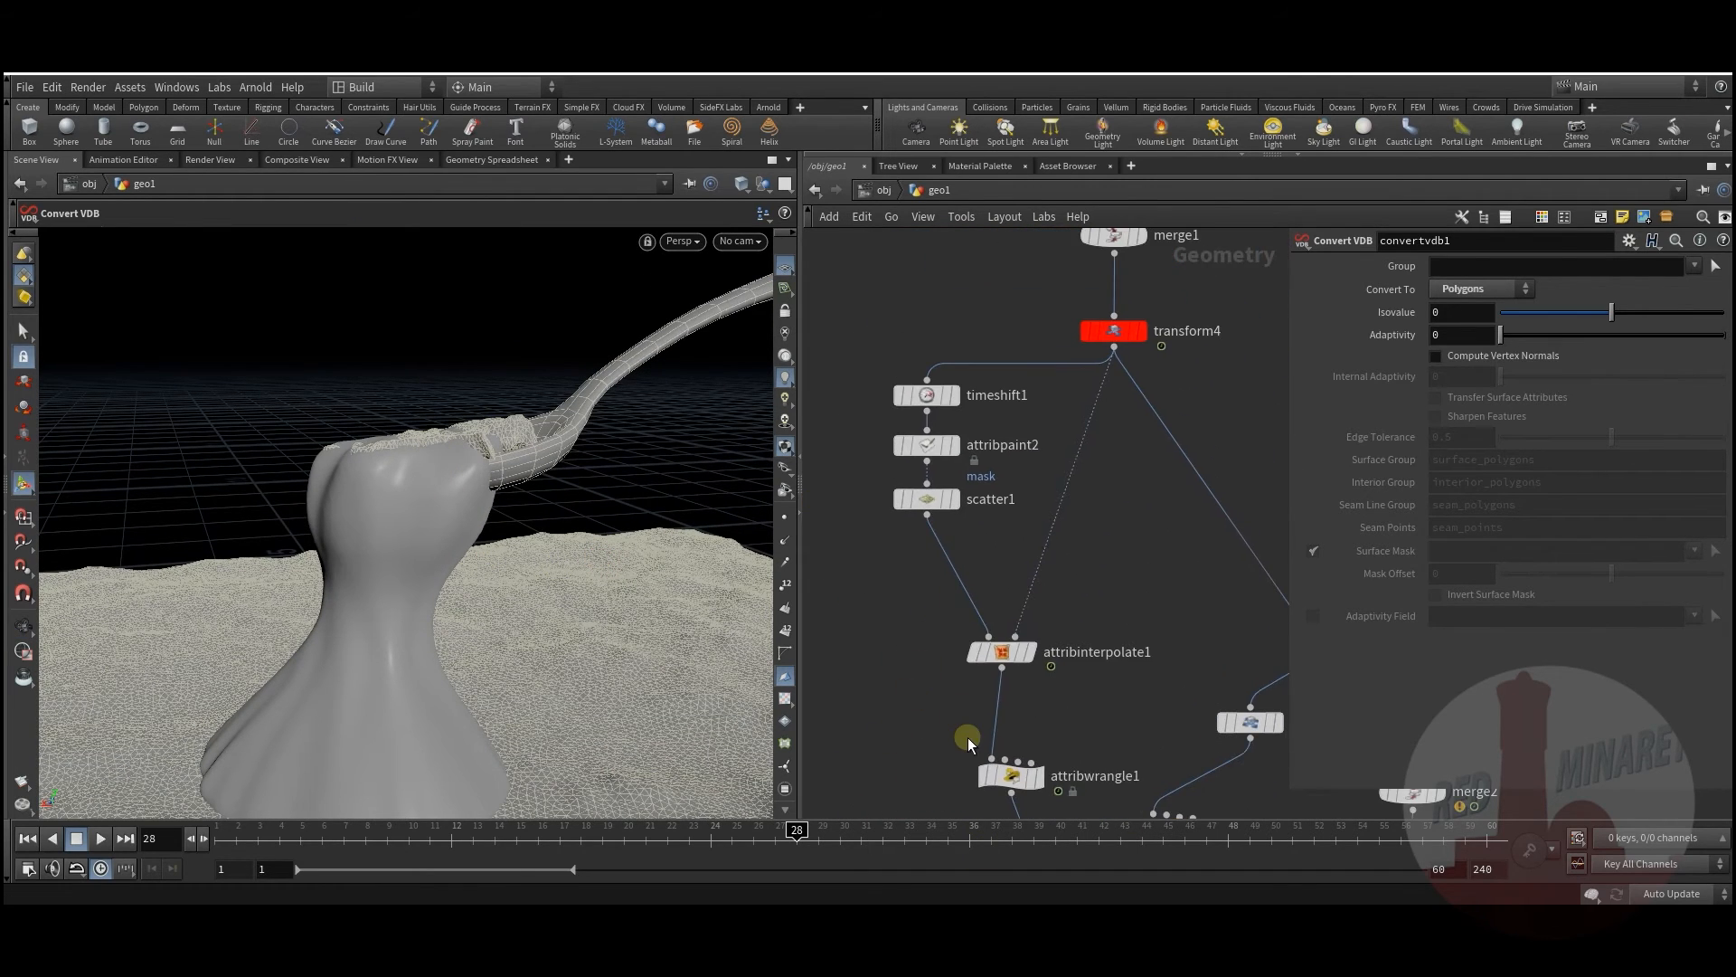
# Step: Insert transform7 just below scatter1, before attribinterpolate1, with Translate Y 0.23
pyautogui.press('Tab')
pyautogui.write('re')
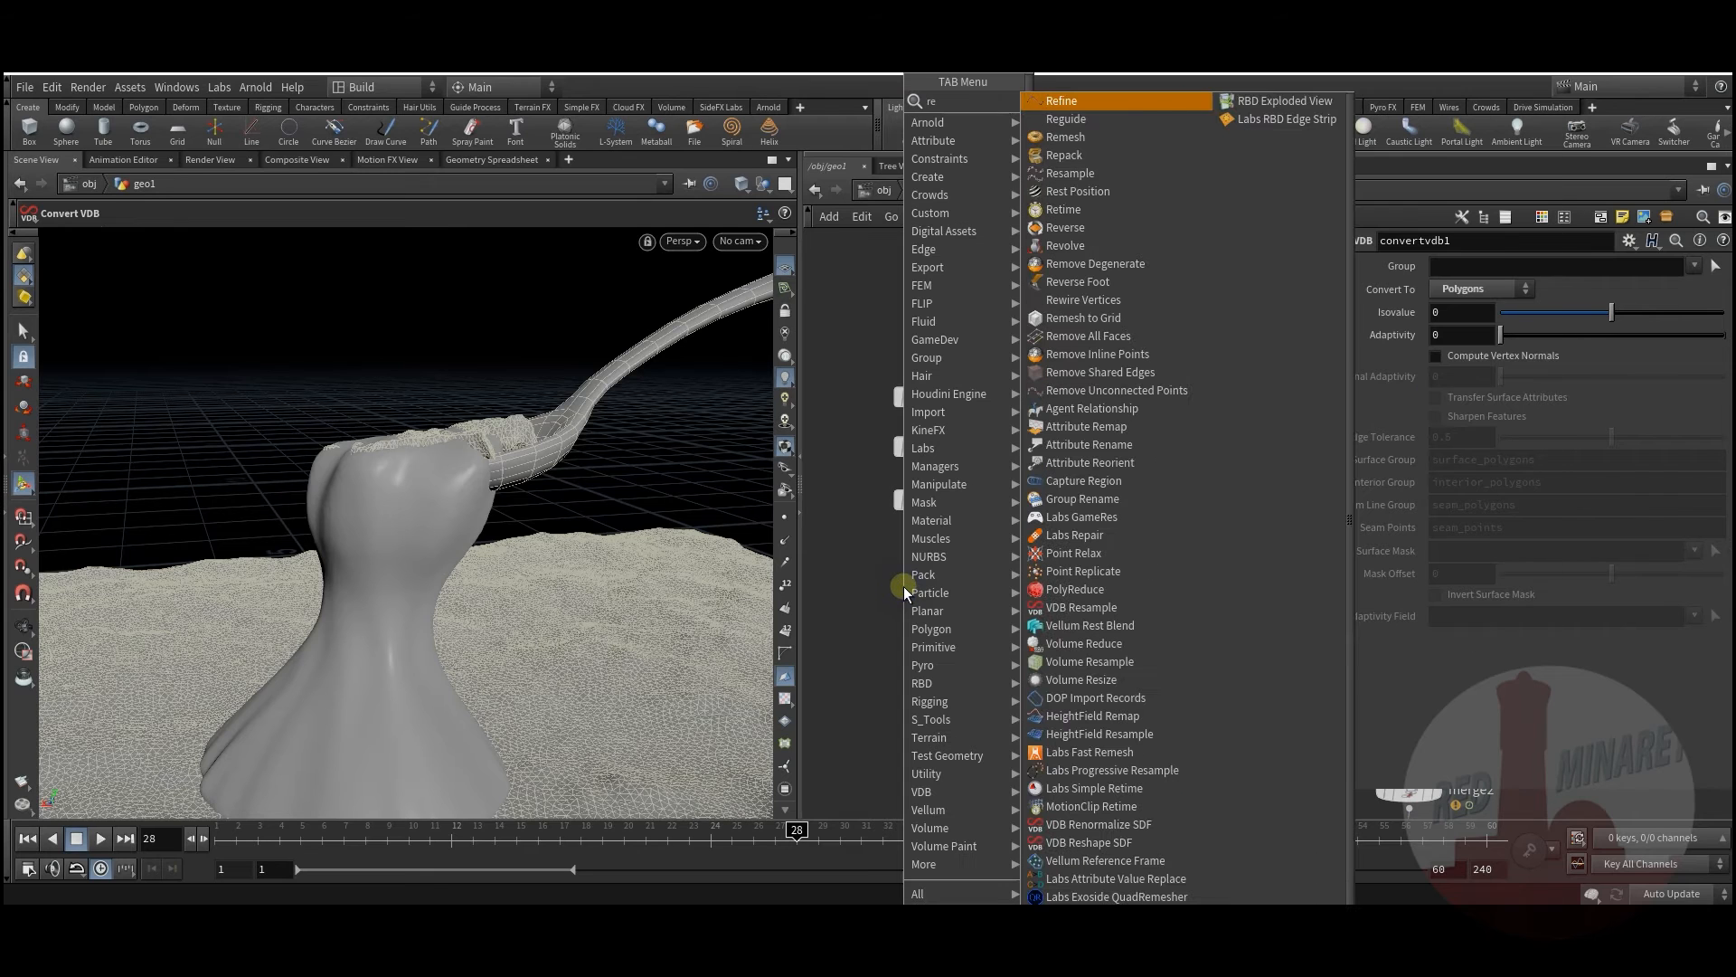
pyautogui.press('Escape')
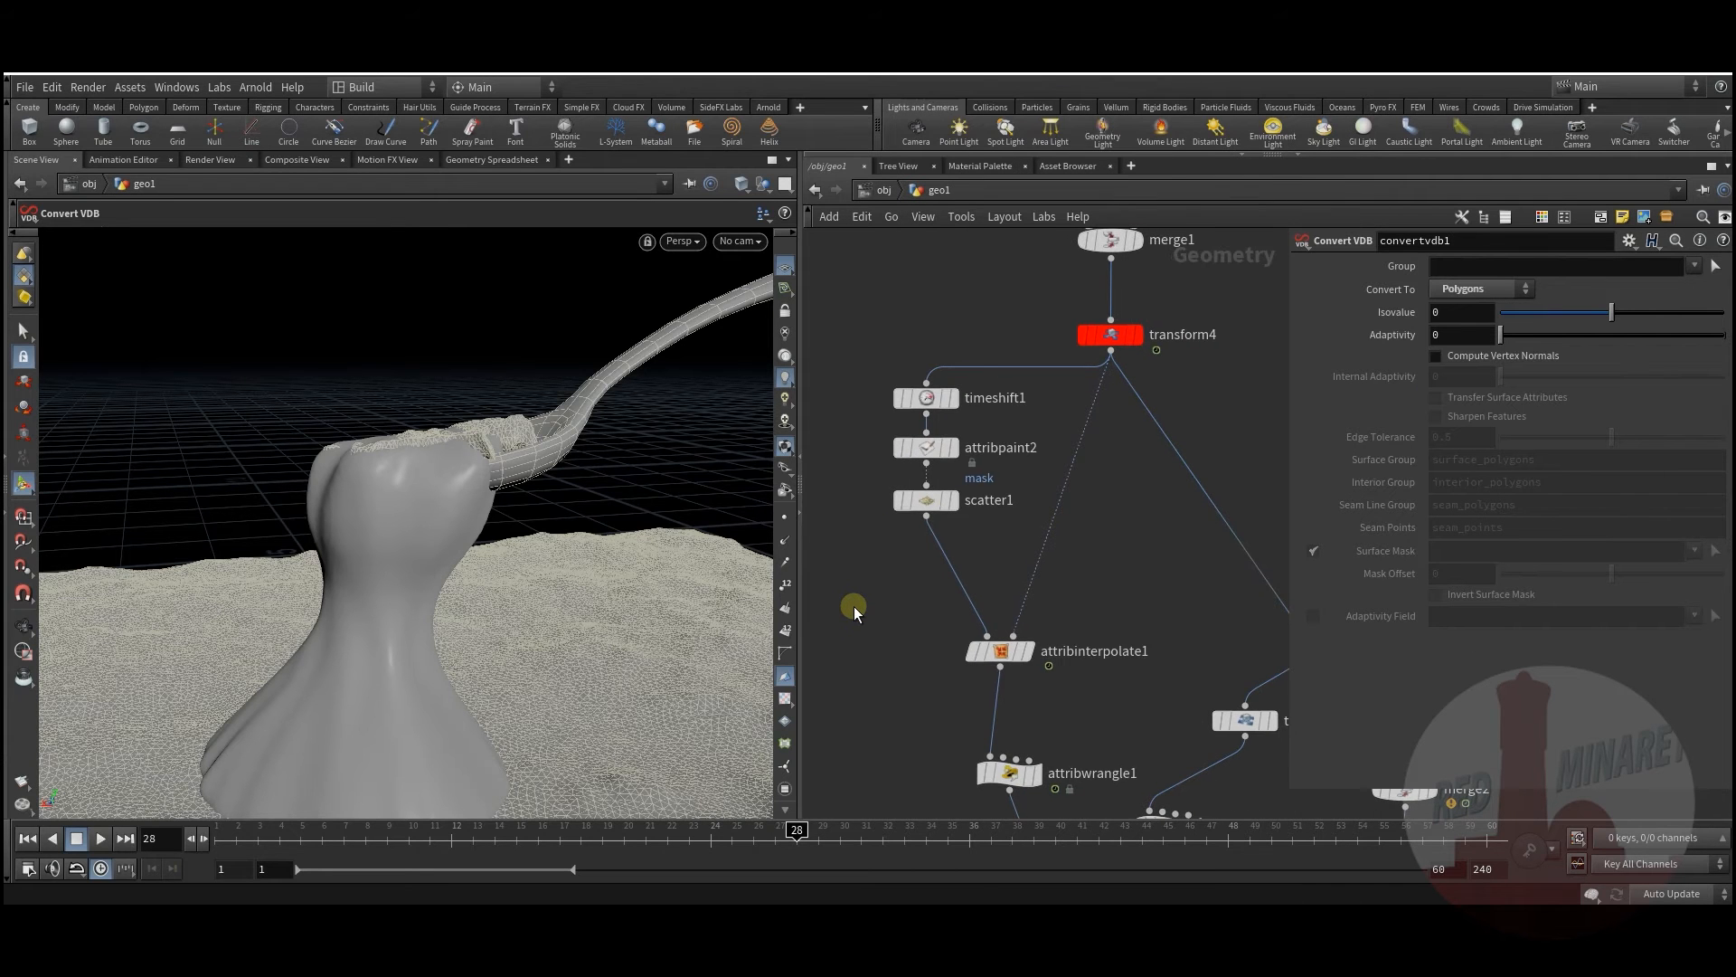
pyautogui.press('Tab')
pyautogui.write('tr')
pyautogui.click(1022, 137)
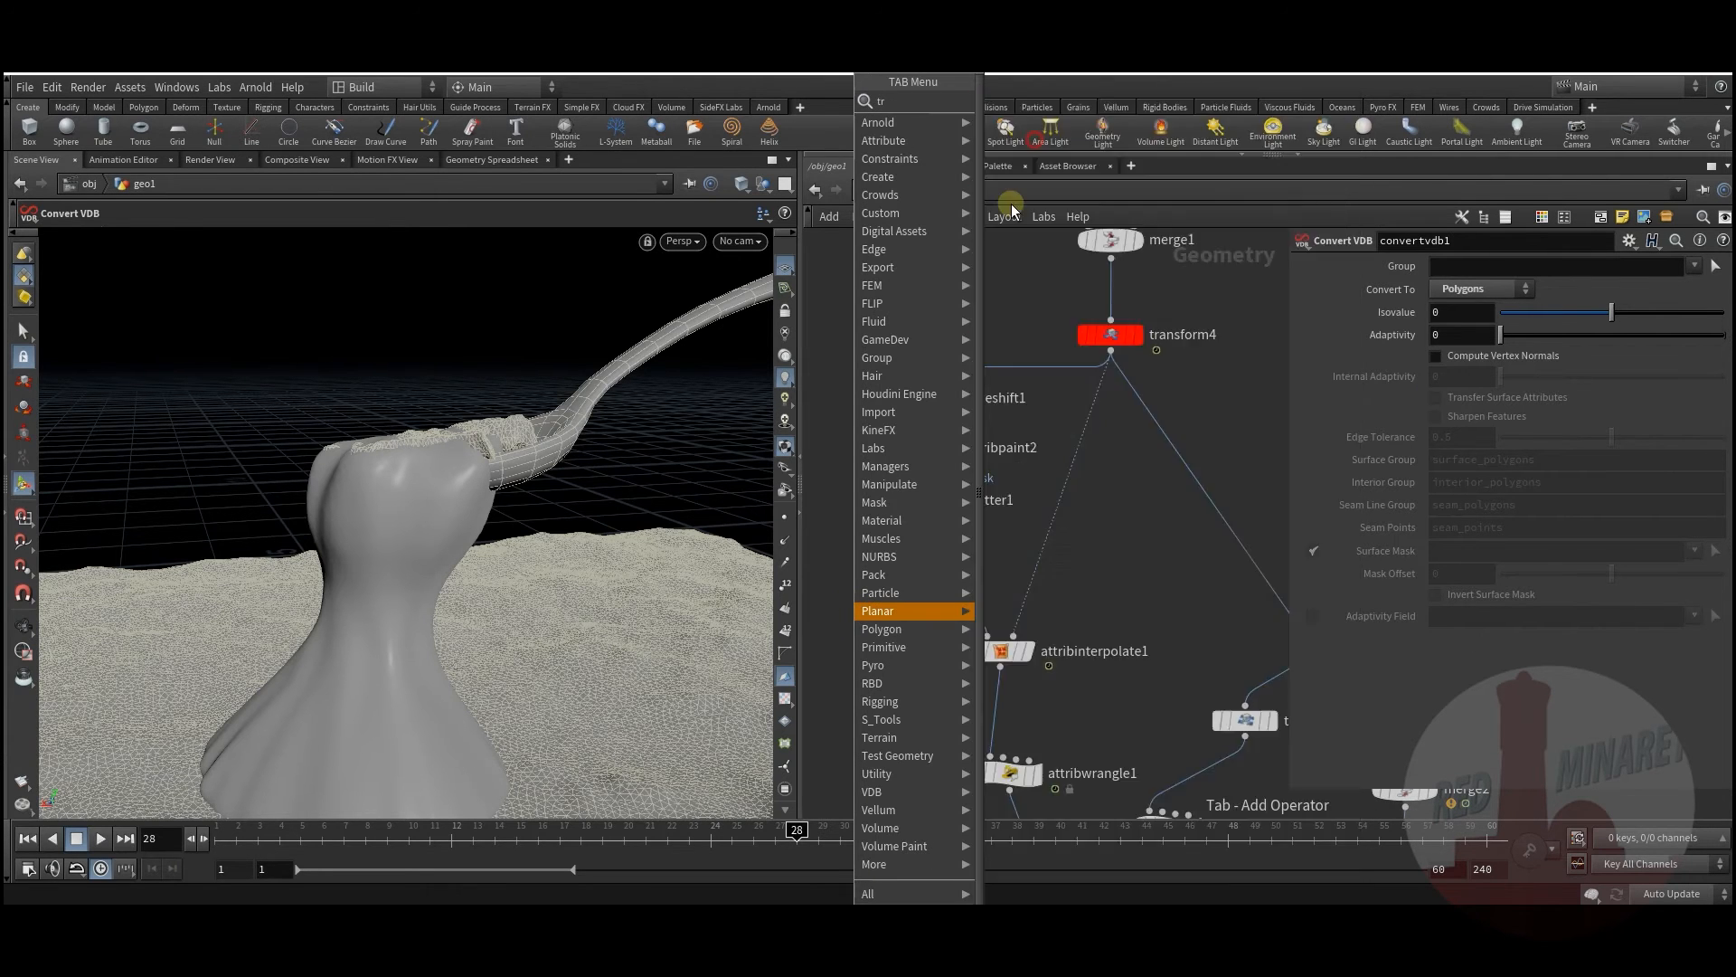
pyautogui.click(958, 588)
pyautogui.moveTo(952, 584); pyautogui.dragTo(939, 565)
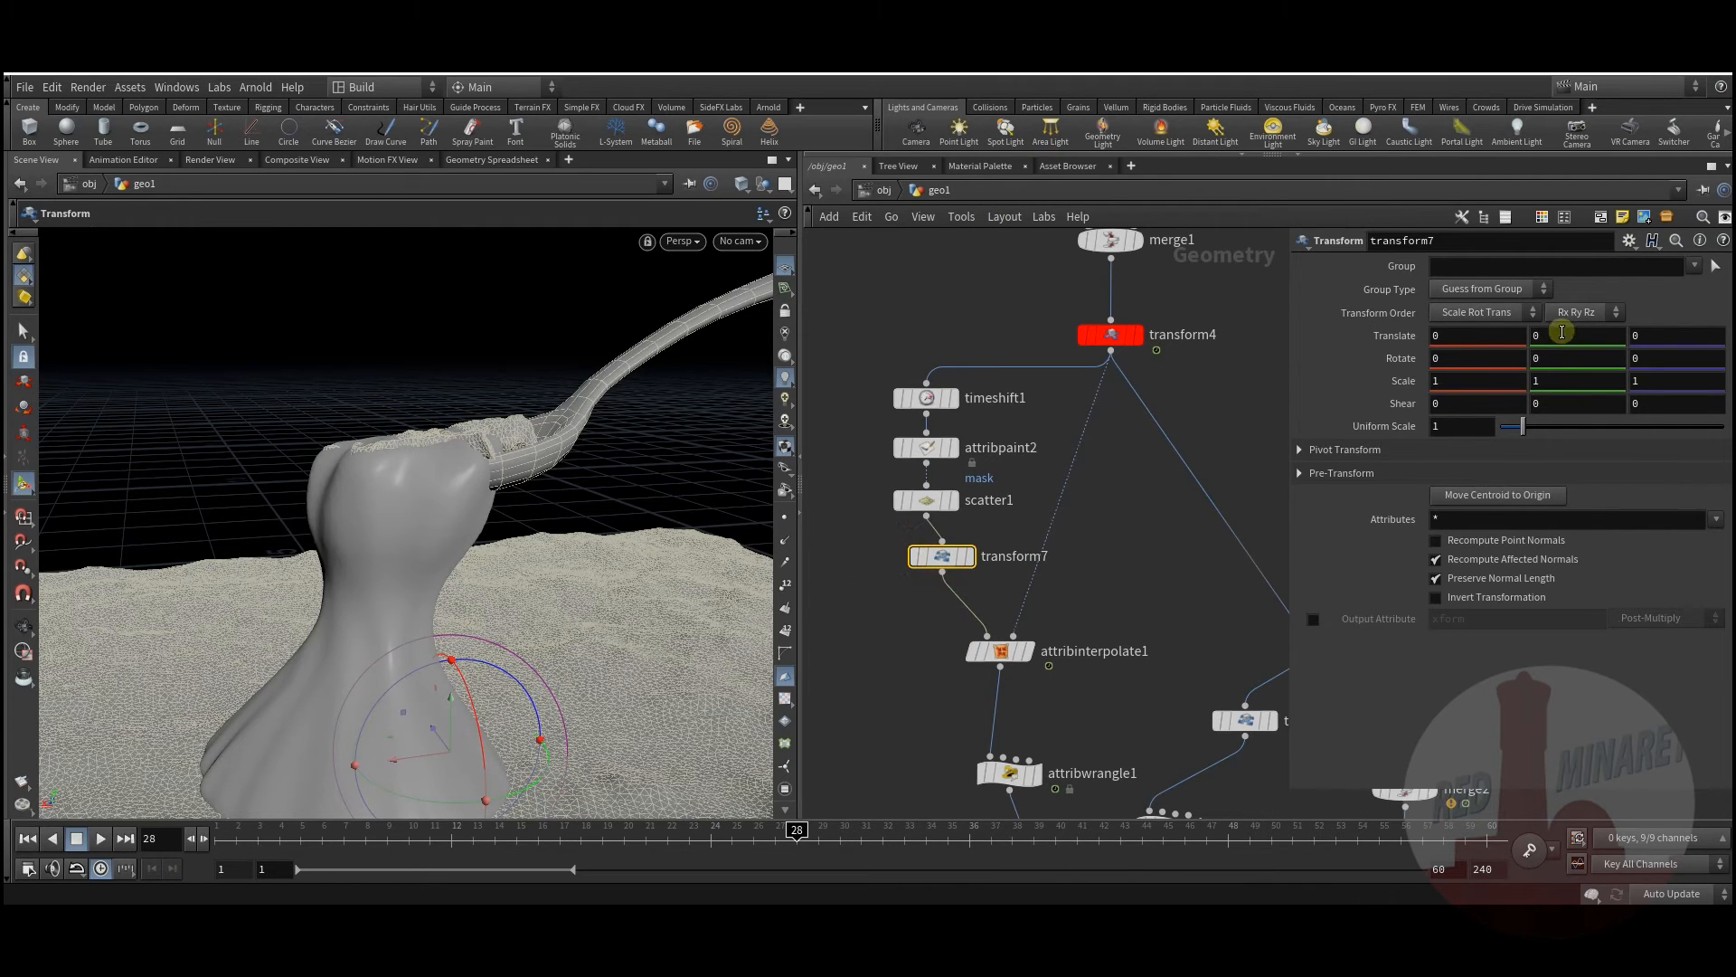
pyautogui.moveTo(1562, 332); pyautogui.dragTo(1562, 362, button='middle')
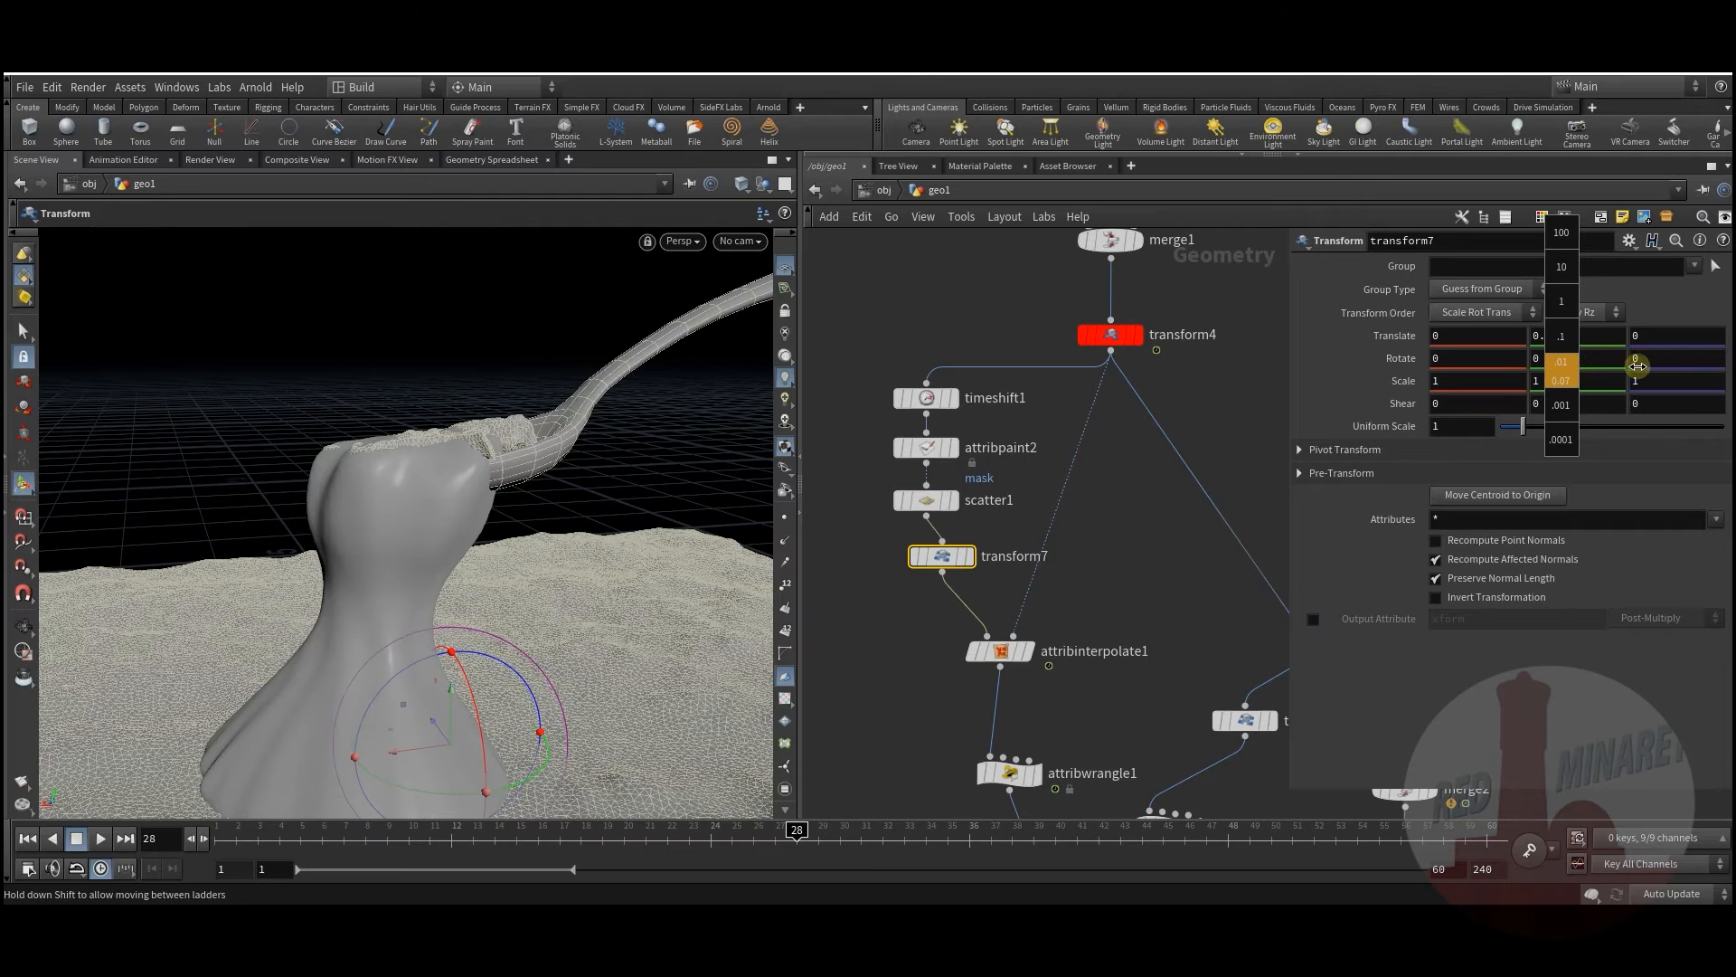
pyautogui.moveTo(1702, 368); pyautogui.dragTo(1564, 332, button='middle')
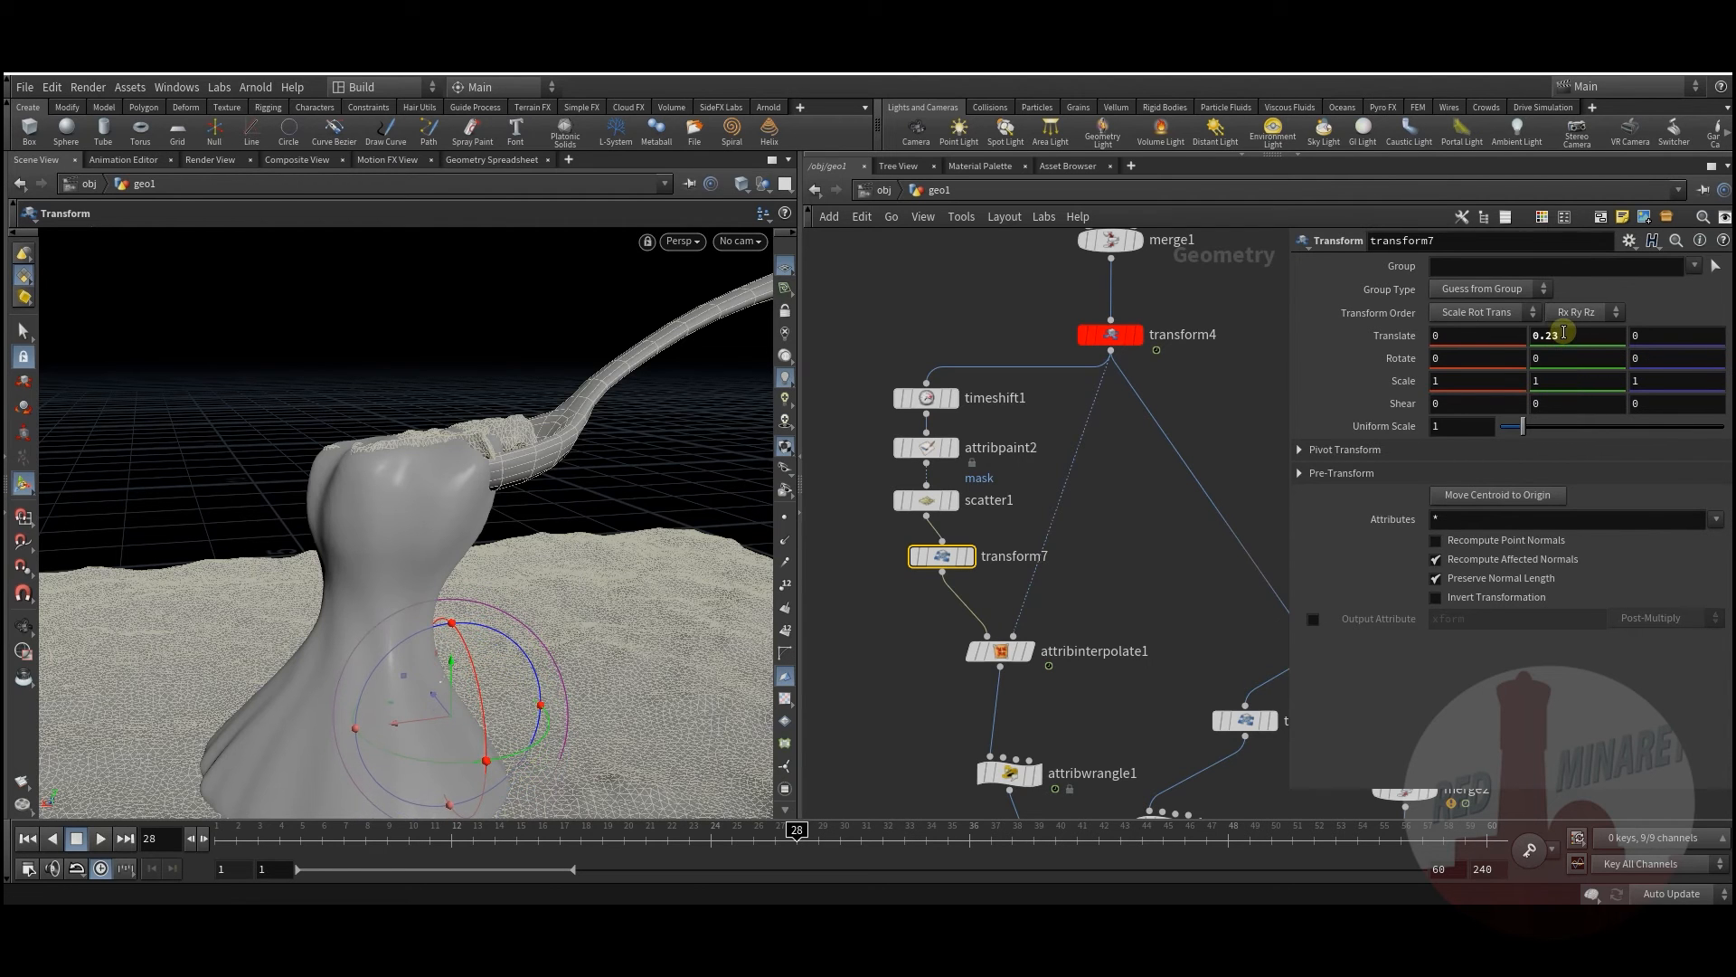
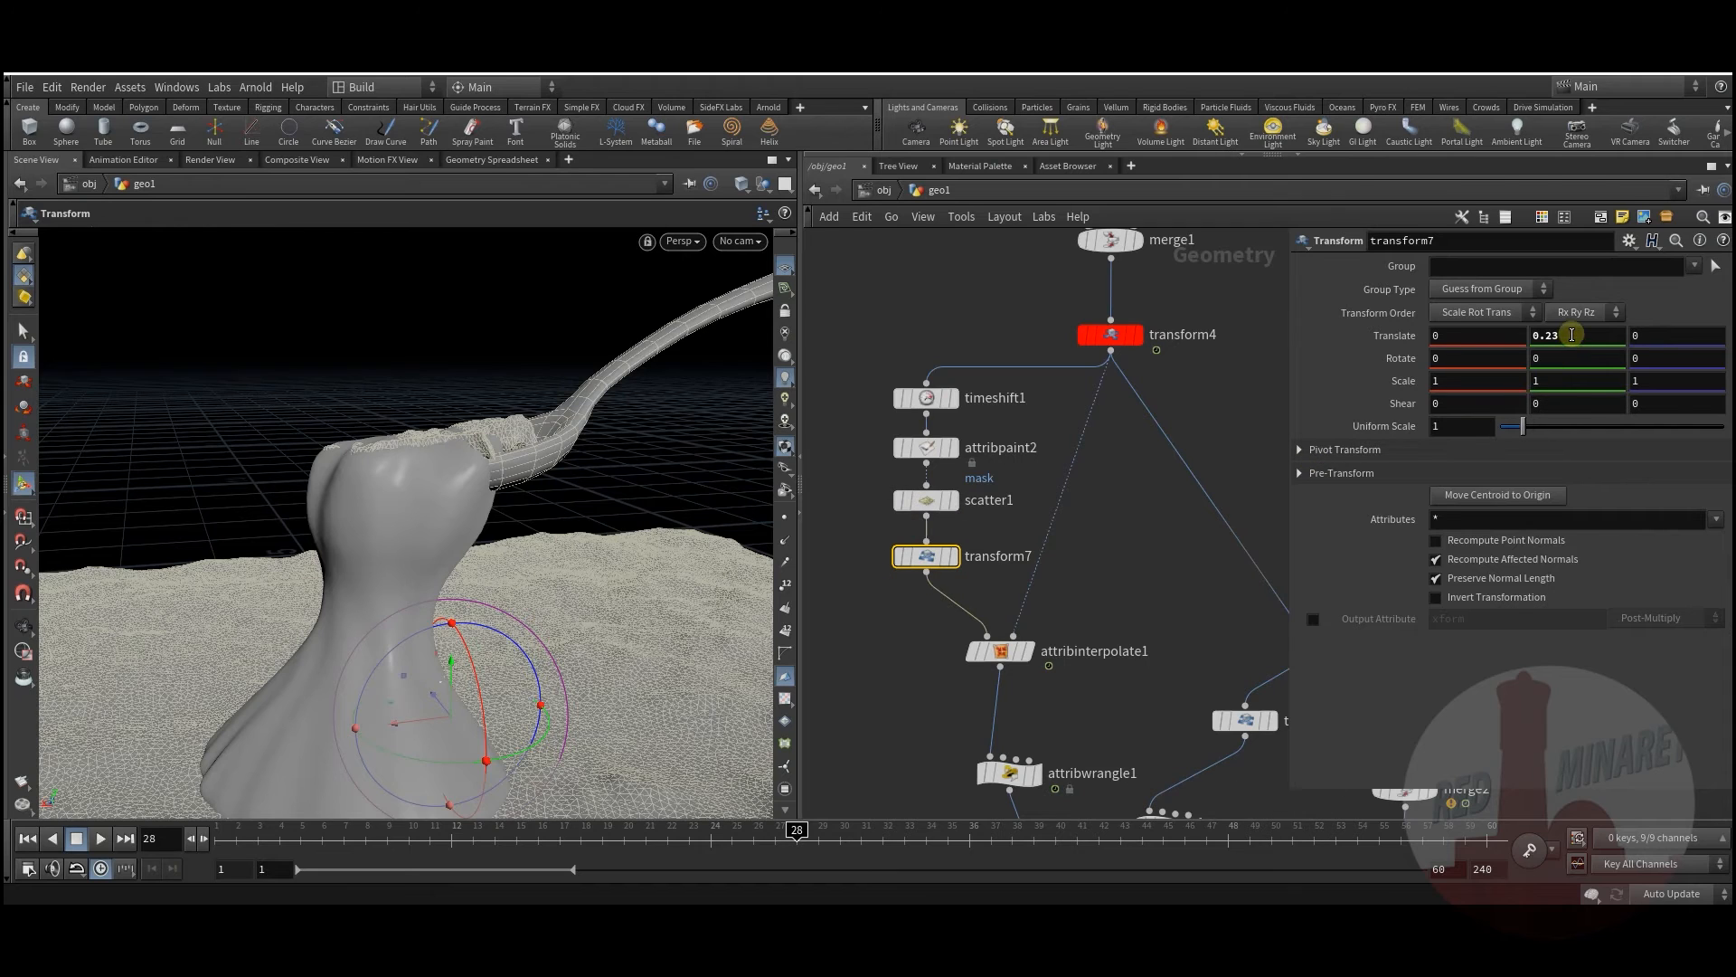
# Step: Scrub the timeline from frame 1 to preview the early strand growth, and deselect transform7
pyautogui.click(218, 839)
pyautogui.moveTo(272, 843); pyautogui.dragTo(841, 780)
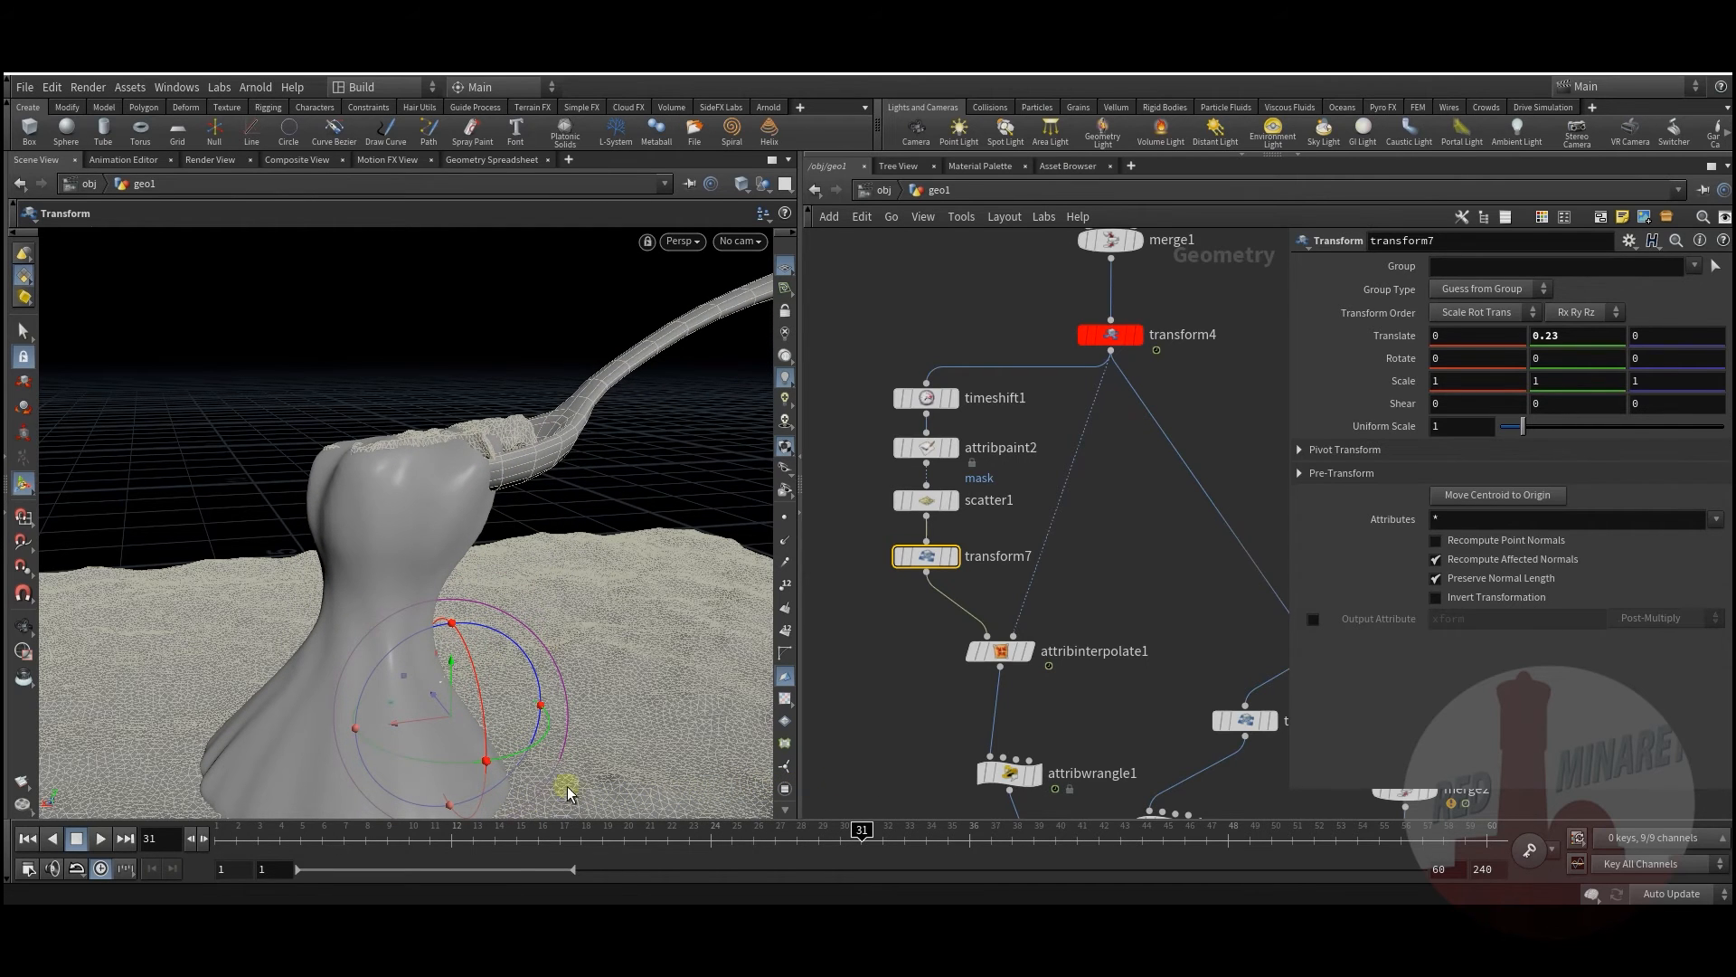
pyautogui.moveTo(225, 839); pyautogui.dragTo(538, 837)
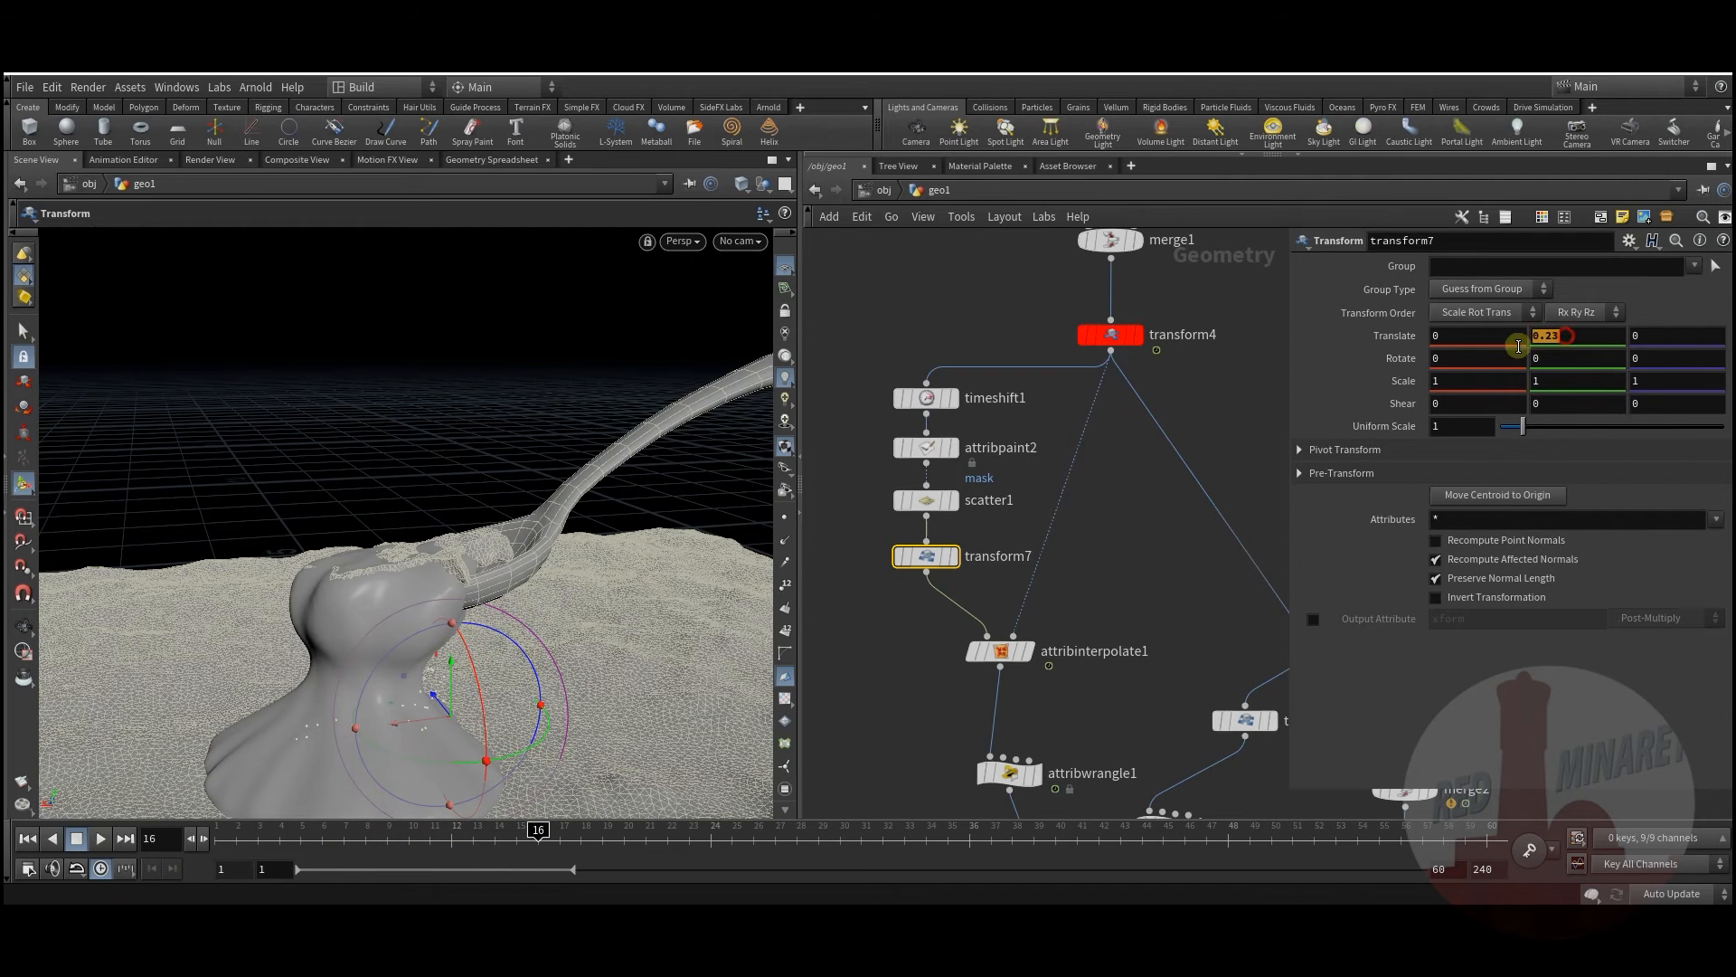
pyautogui.click(1153, 554)
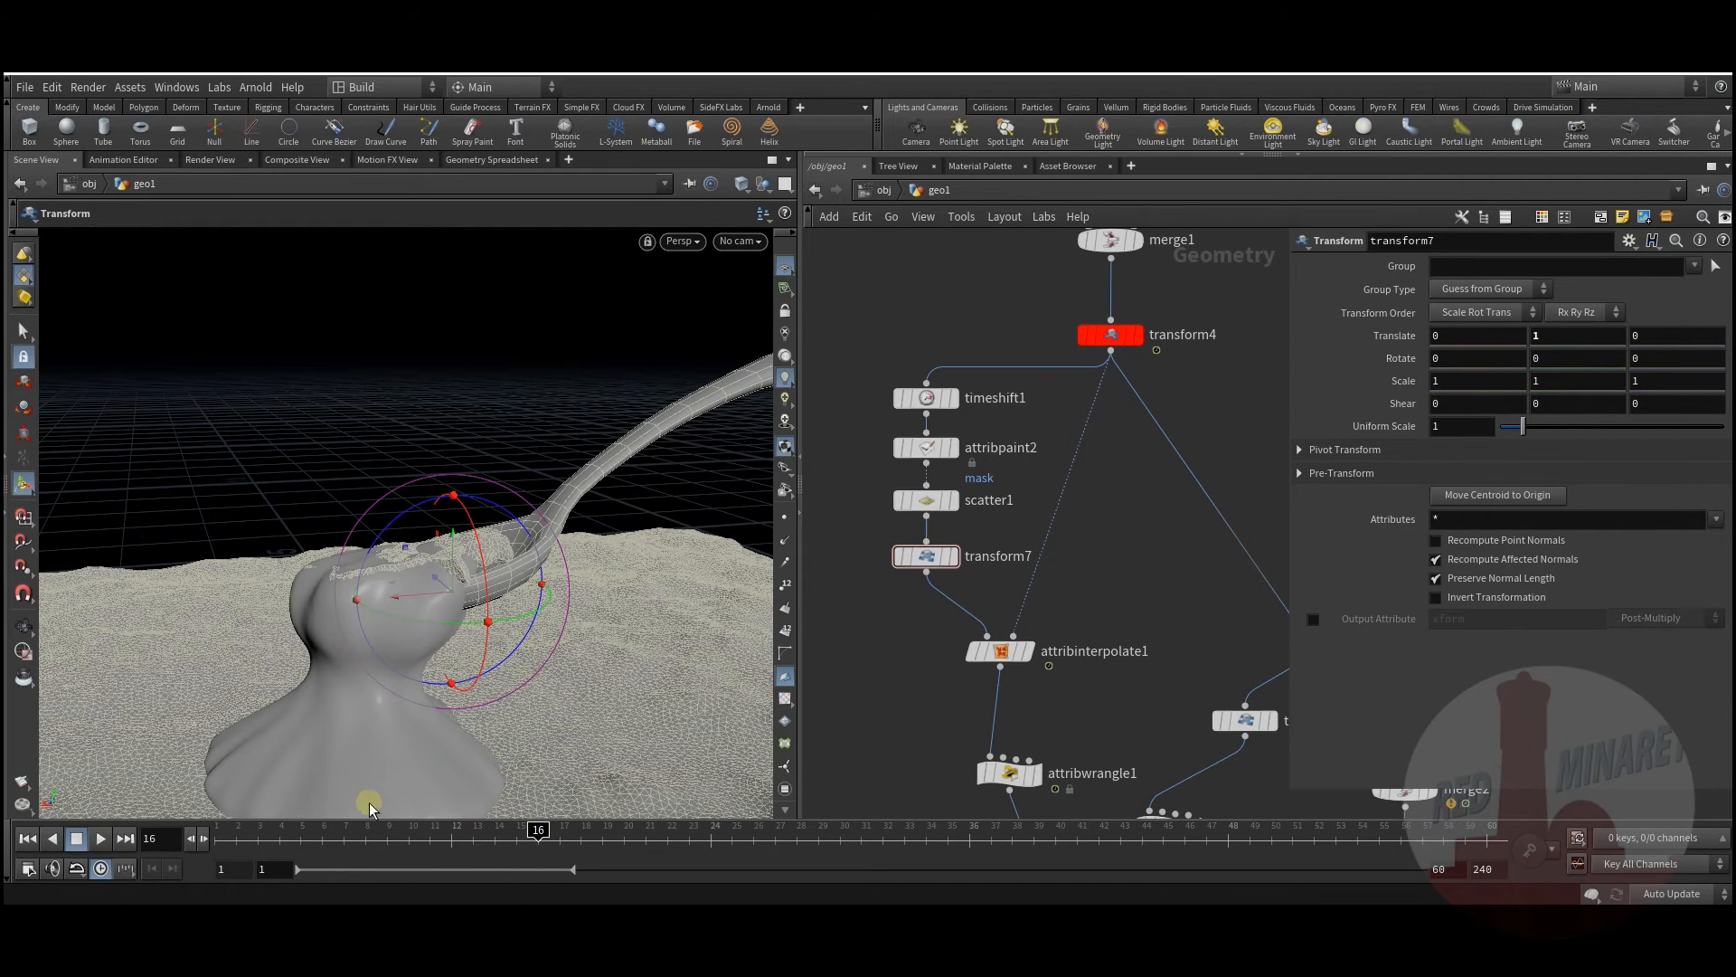
pyautogui.moveTo(227, 837); pyautogui.dragTo(833, 720)
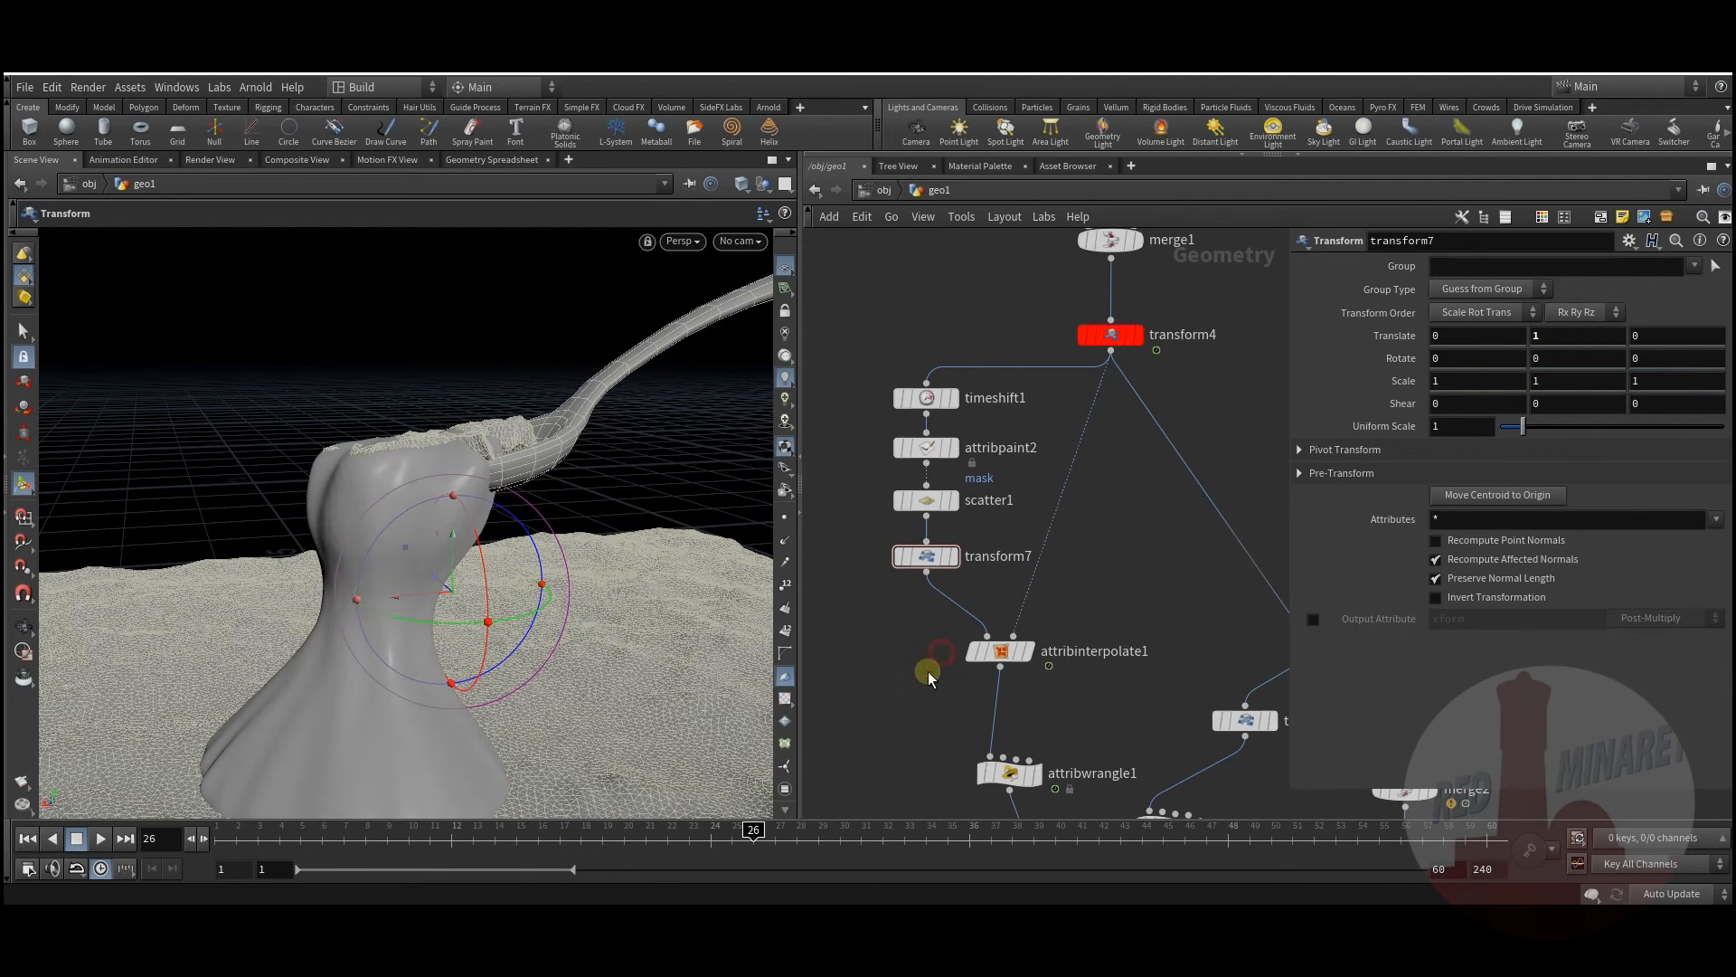
# Step: Pan and zoom out the network editor to show the whole node network
pyautogui.moveTo(925, 721); pyautogui.dragTo(909, 480, button='middle')
pyautogui.moveTo(909, 480); pyautogui.dragTo(1001, 626, button='right')
pyautogui.moveTo(1162, 720); pyautogui.dragTo(1149, 643, button='middle')
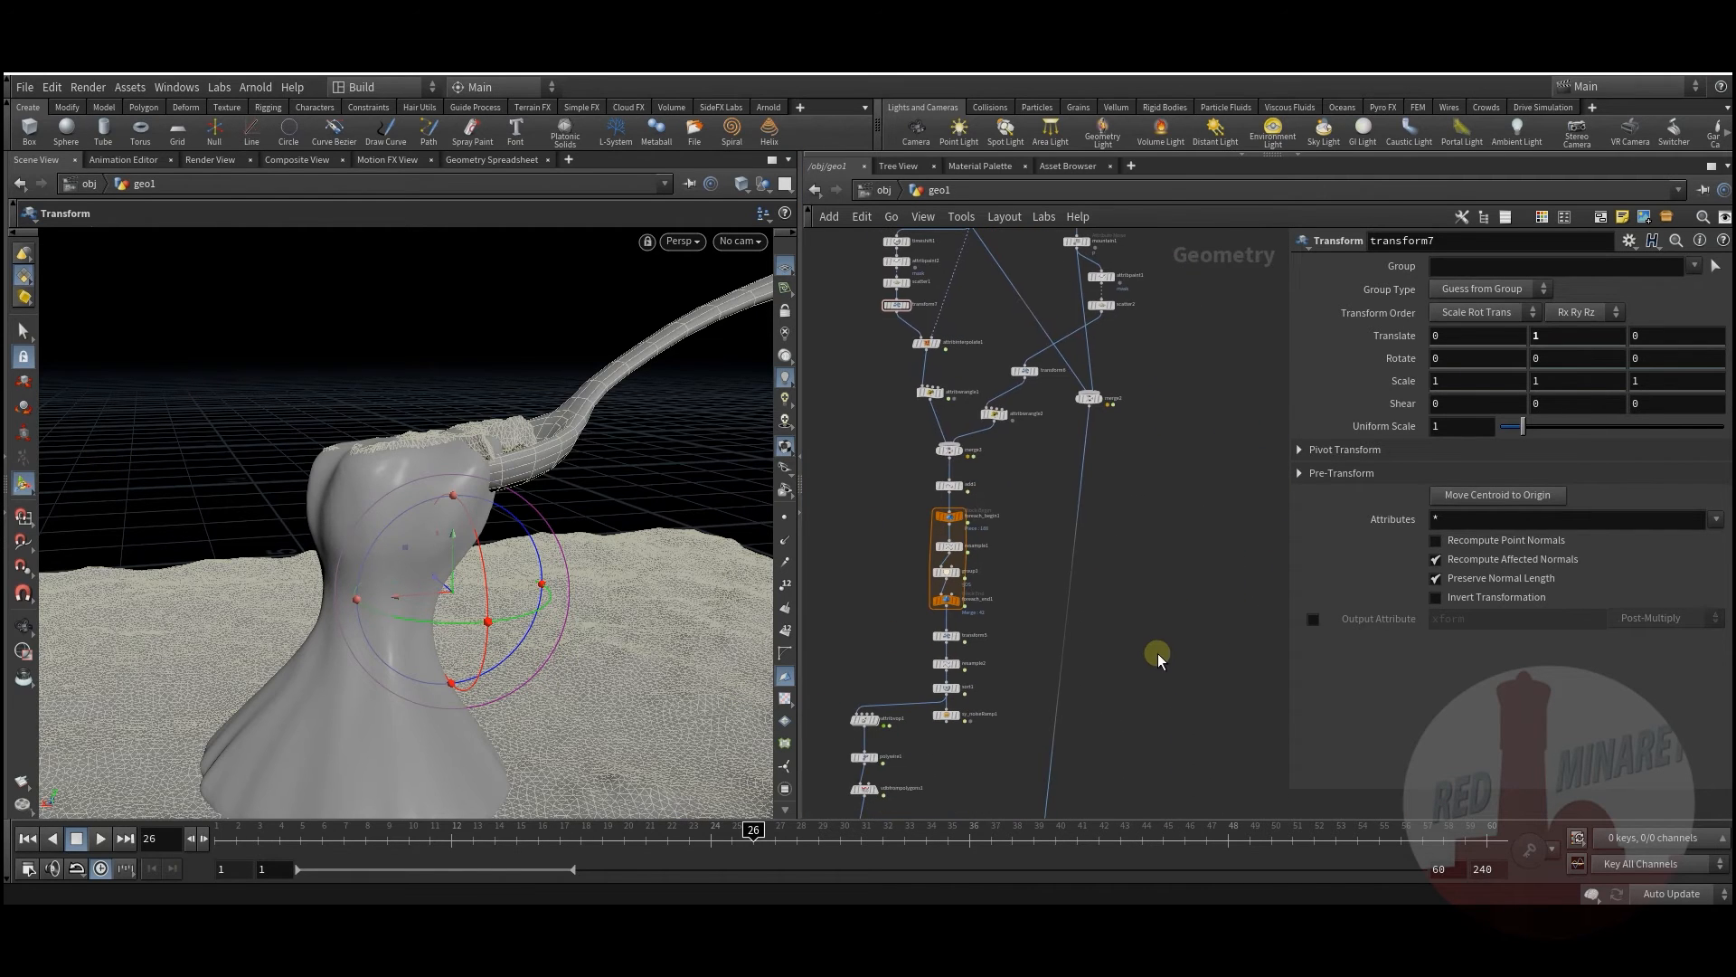
# Step: Move merge4 lower in the network and turn off null2's template overlay
pyautogui.moveTo(1065, 729); pyautogui.dragTo(1099, 511, button='middle')
pyautogui.moveTo(1090, 691); pyautogui.dragTo(1088, 676, button='middle')
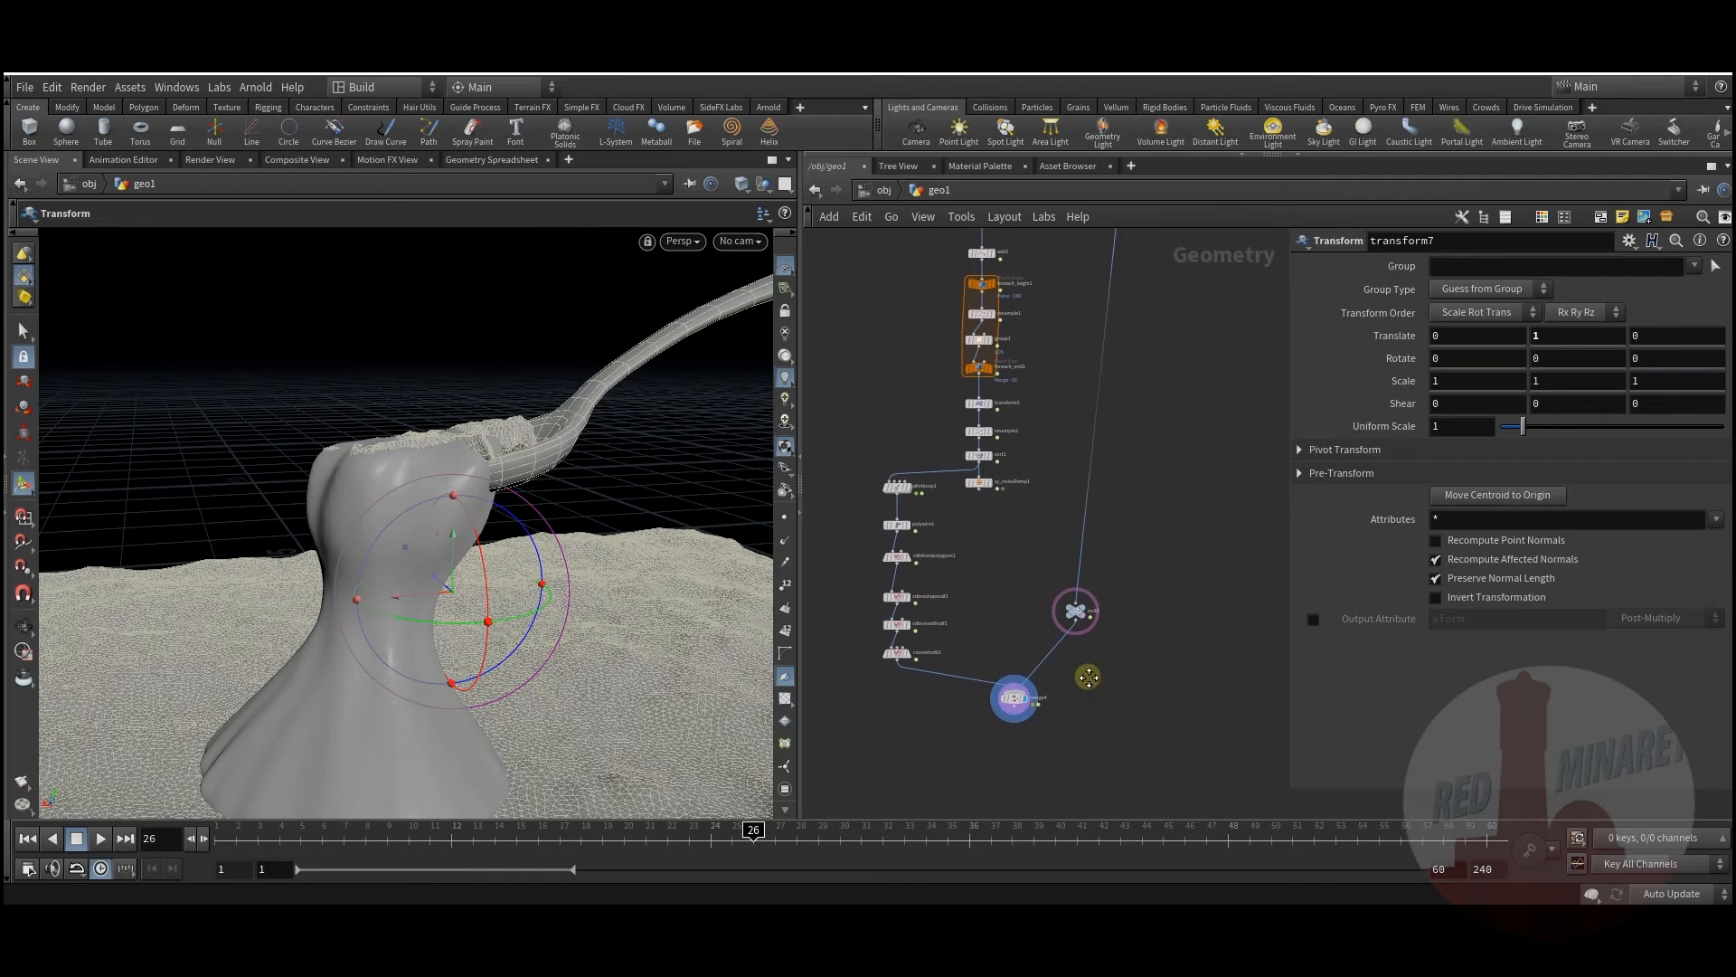
pyautogui.scroll(3, 930, 674)
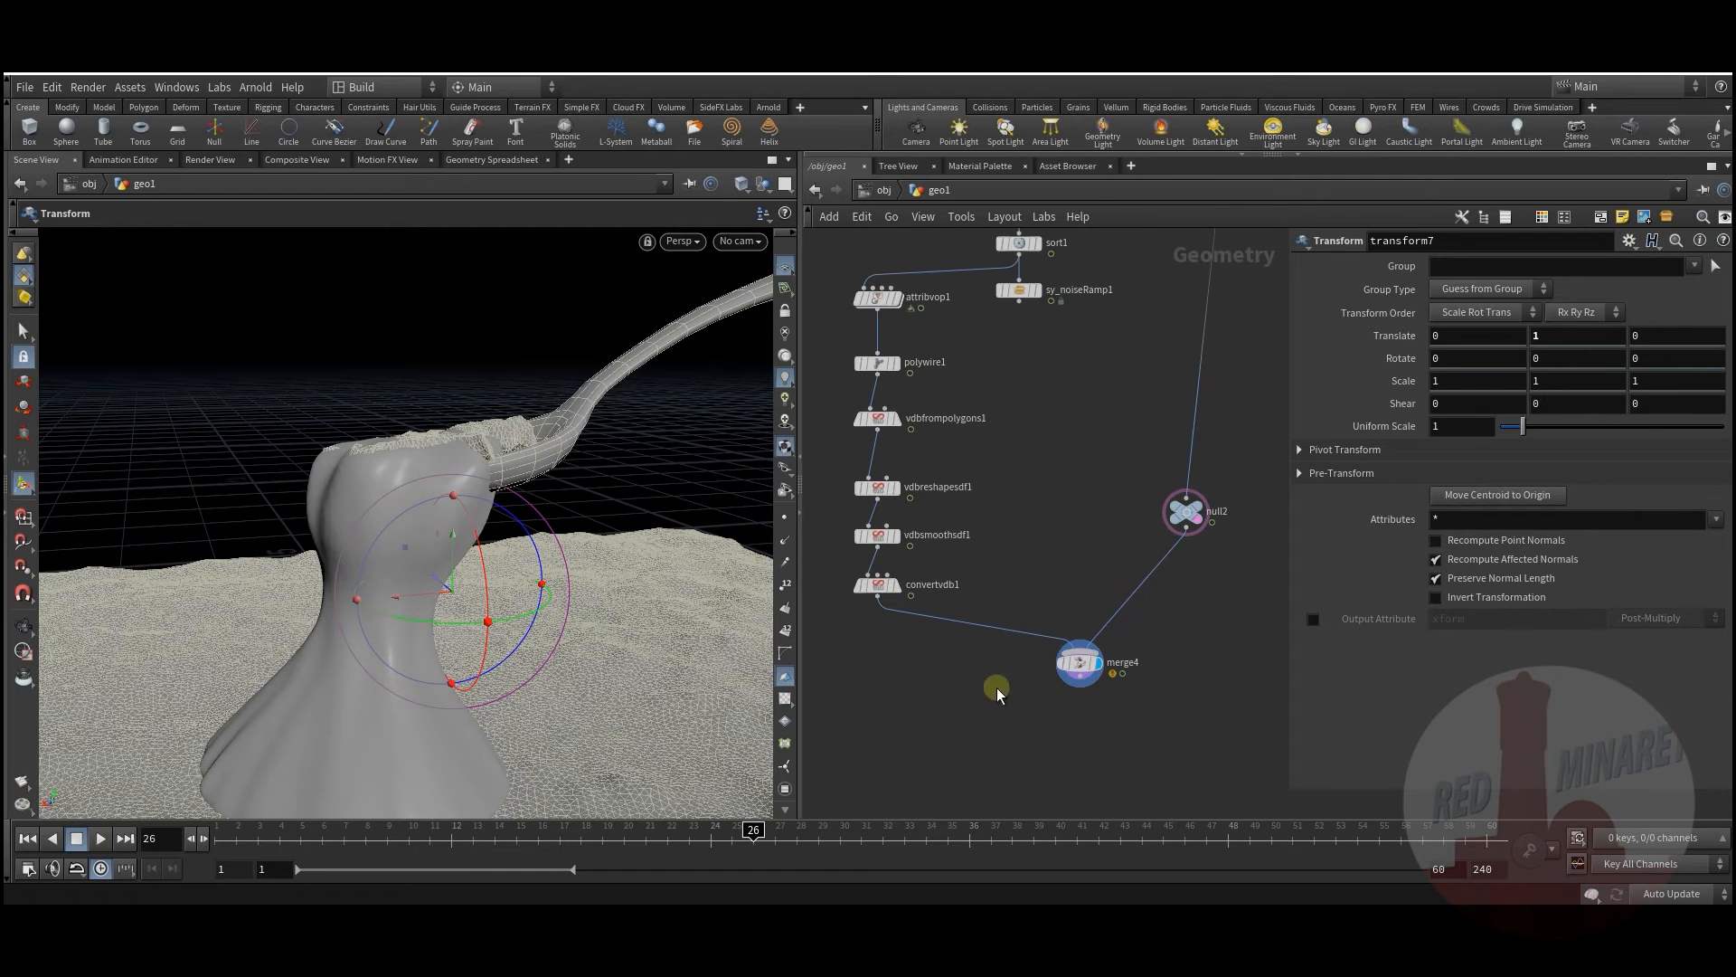
pyautogui.moveTo(1080, 663); pyautogui.dragTo(1085, 717)
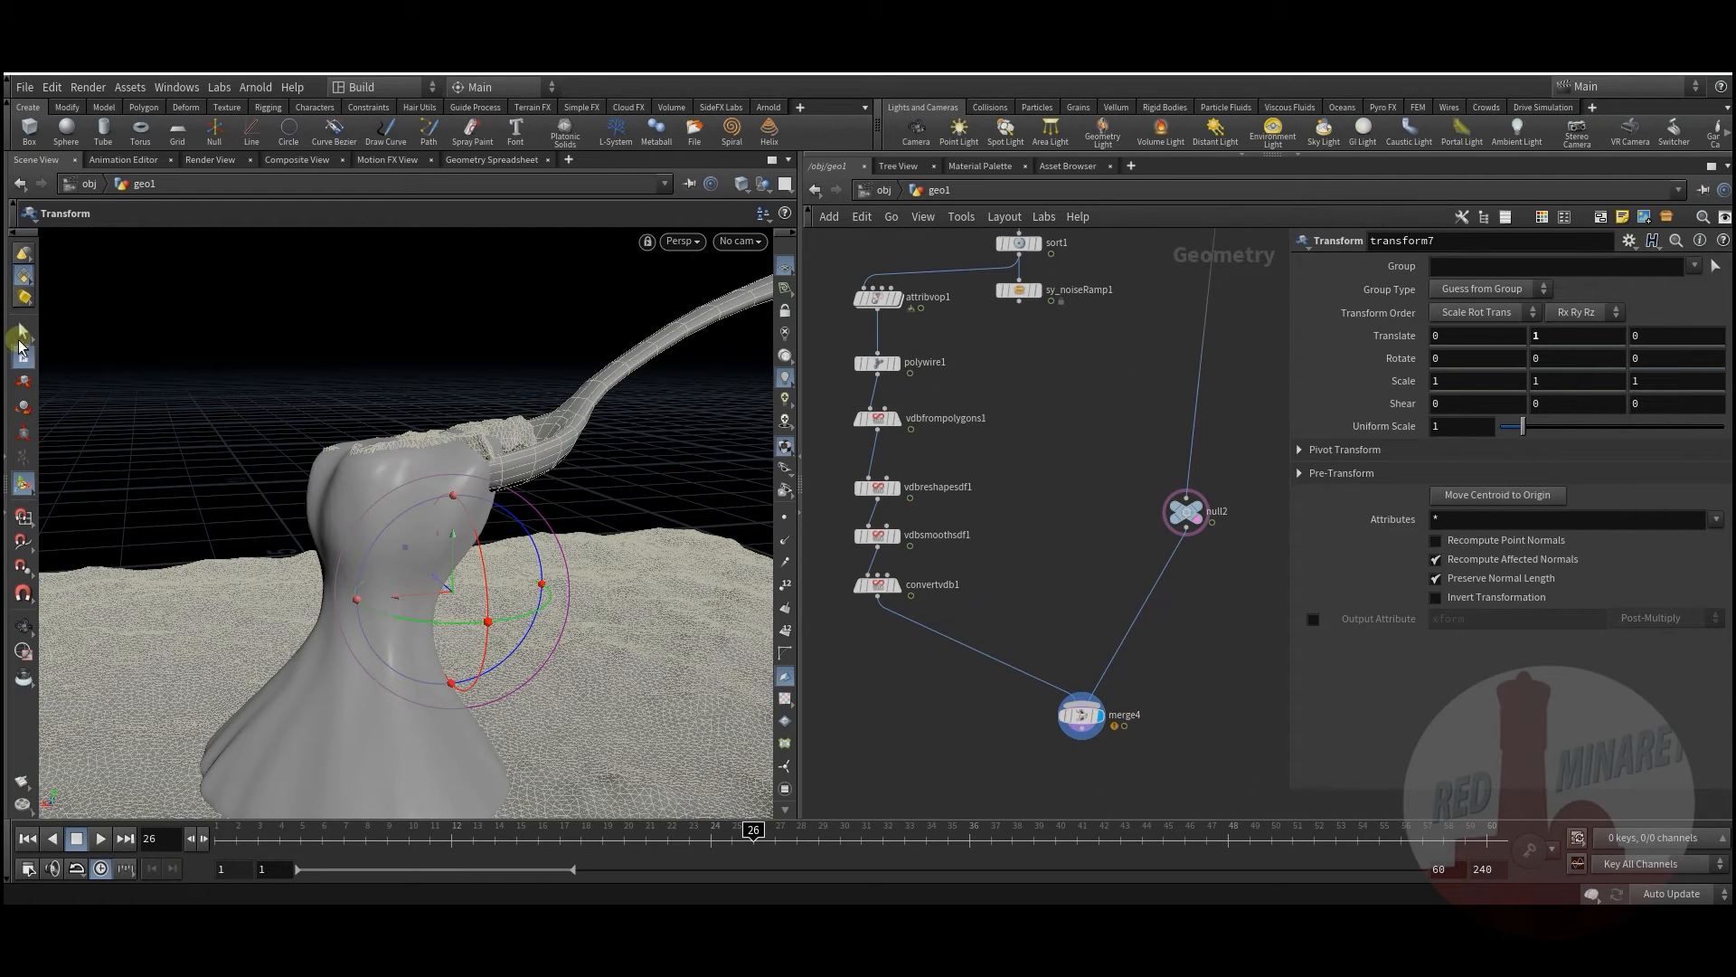
pyautogui.click(22, 335)
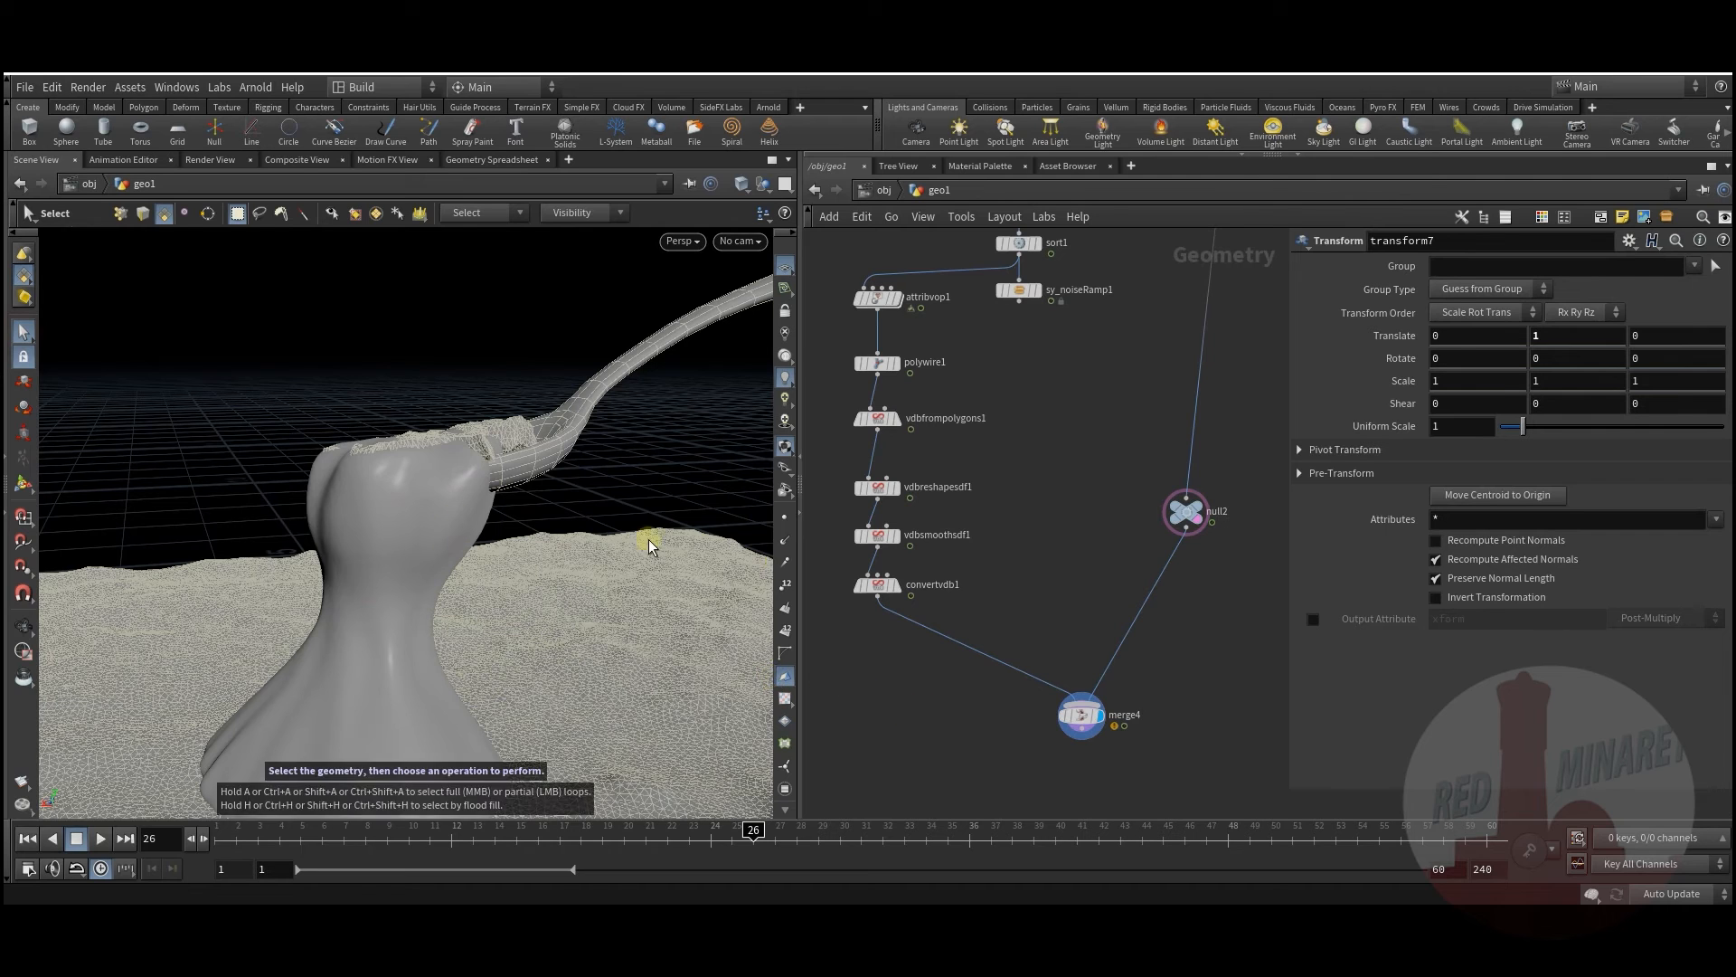
pyautogui.click(1212, 537)
pyautogui.click(1225, 632)
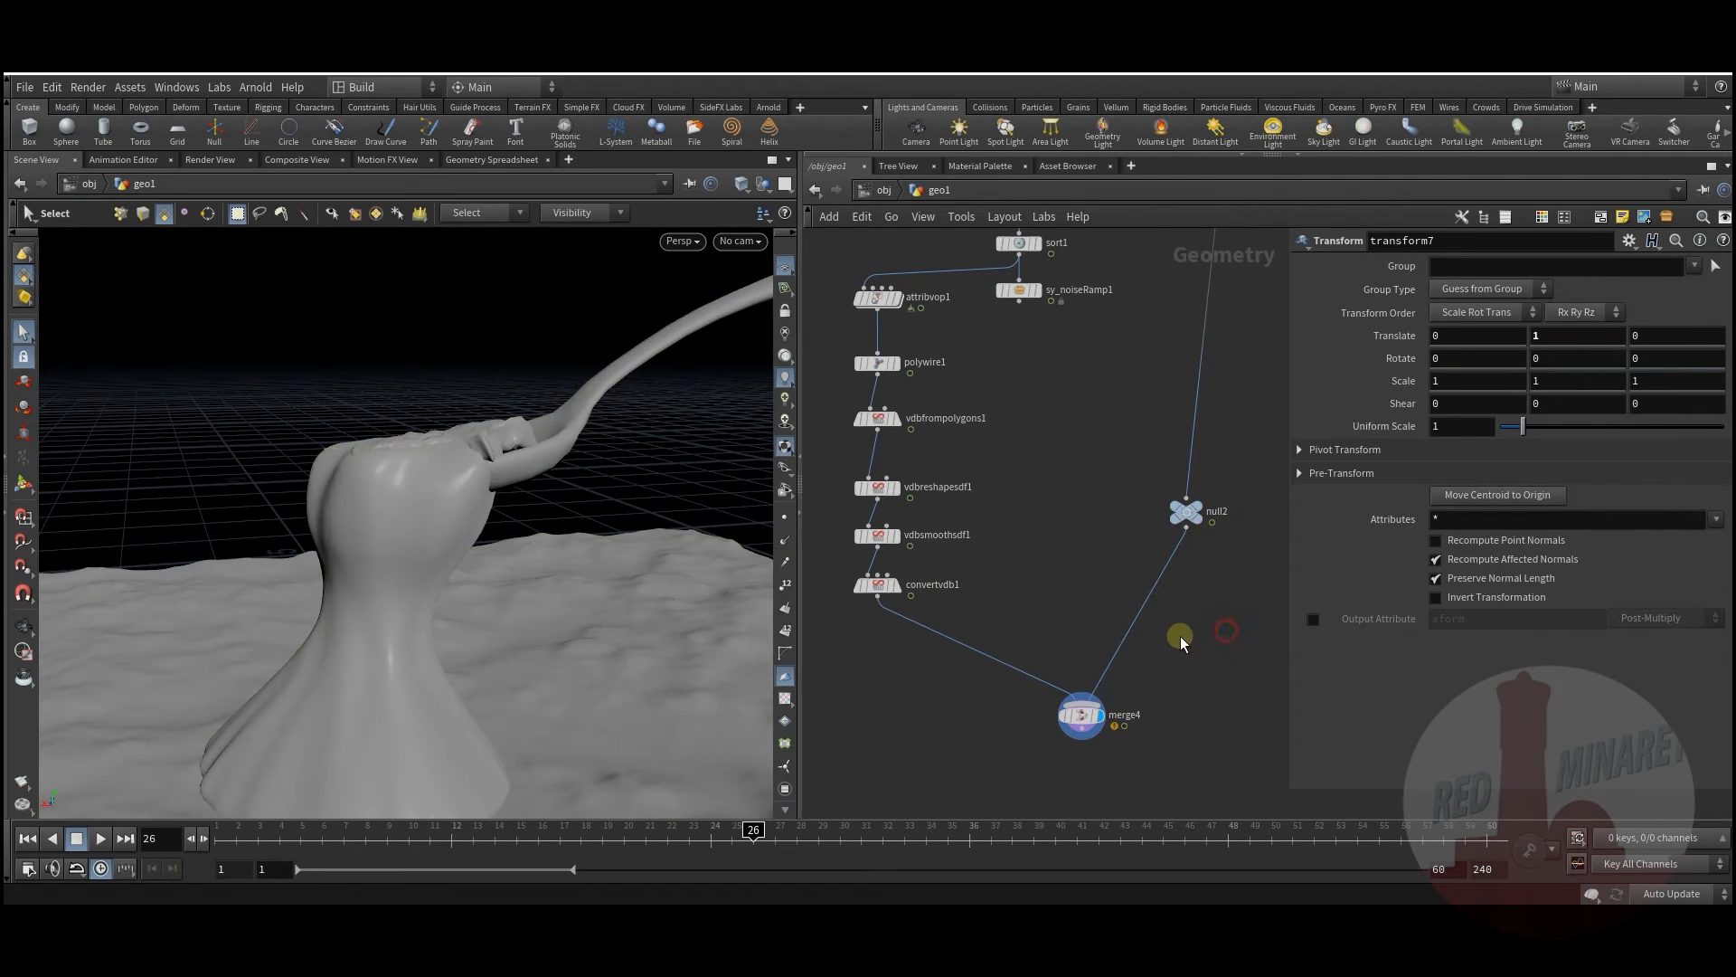
pyautogui.moveTo(1145, 639); pyautogui.dragTo(1129, 655, button='middle')
pyautogui.keyDown('alt'); pyautogui.moveTo(545, 598); pyautogui.dragTo(540, 613); pyautogui.keyUp('alt')
# Step: Display merge3's merged scatter points in the viewport
pyautogui.moveTo(1049, 414); pyautogui.dragTo(1100, 805, button='middle')
pyautogui.scroll(-3, 1034, 600)
pyautogui.moveTo(1021, 567); pyautogui.dragTo(1040, 643, button='middle')
pyautogui.scroll(-1, 1002, 647)
pyautogui.scroll(5, 1121, 572)
pyautogui.click(1124, 573)
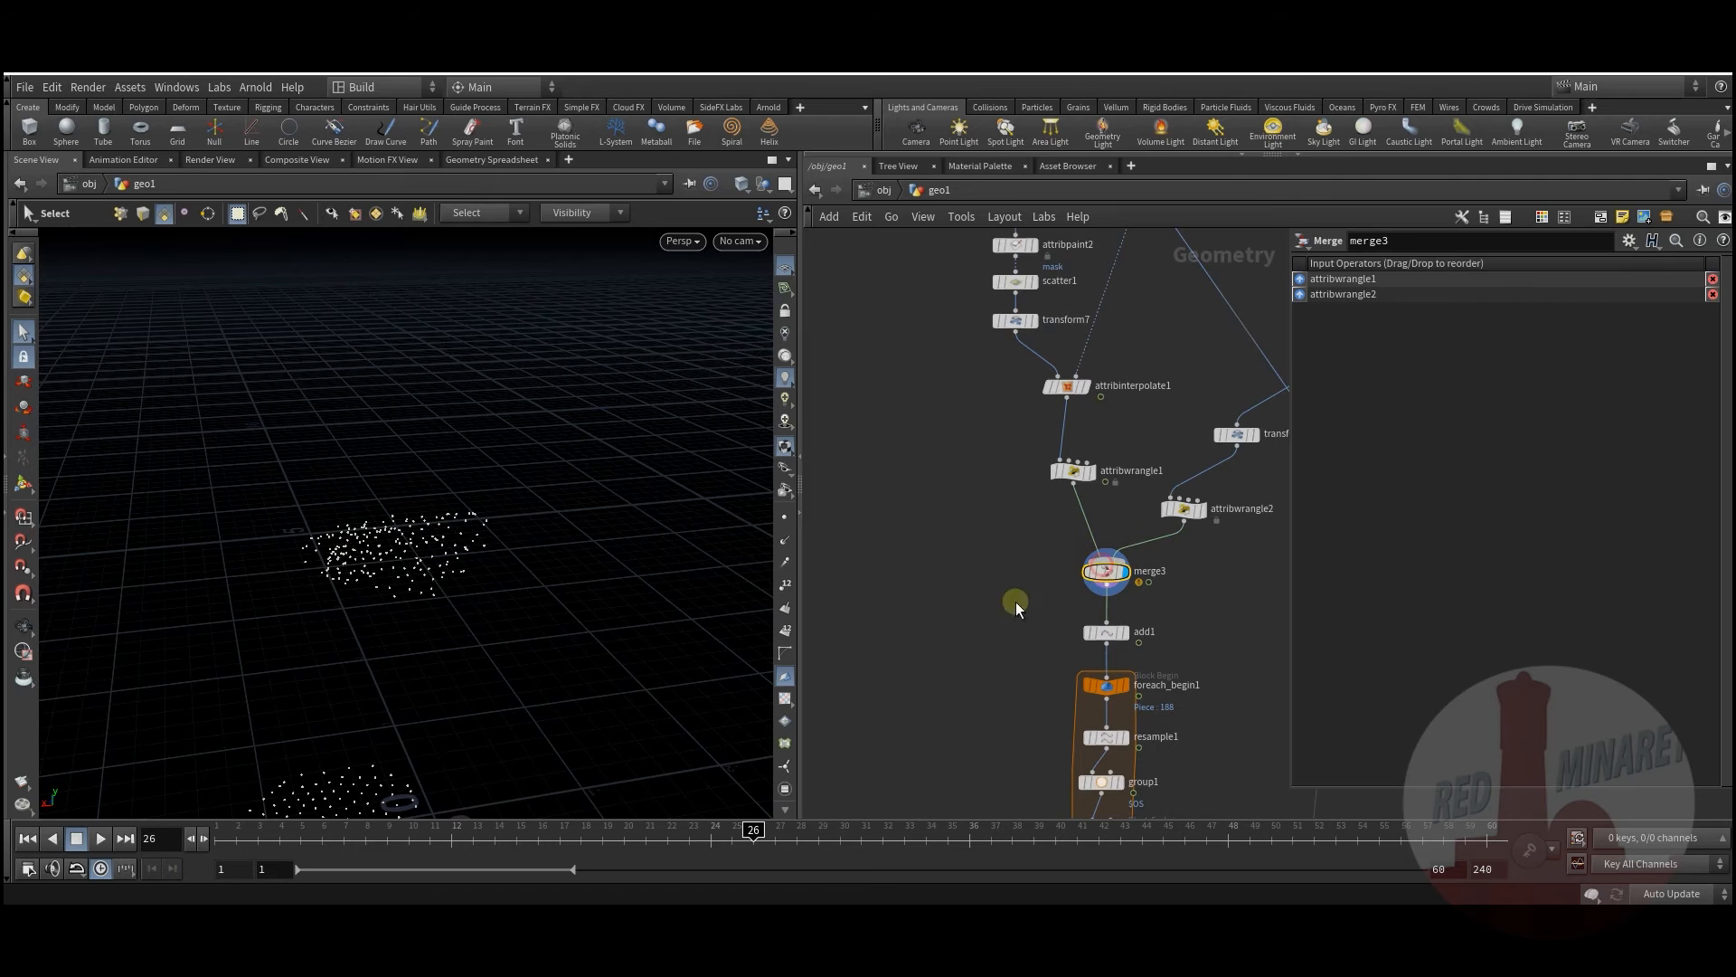
# Step: Add a VDB from Particles node fed by merge3 and display its surface
pyautogui.press('Tab')
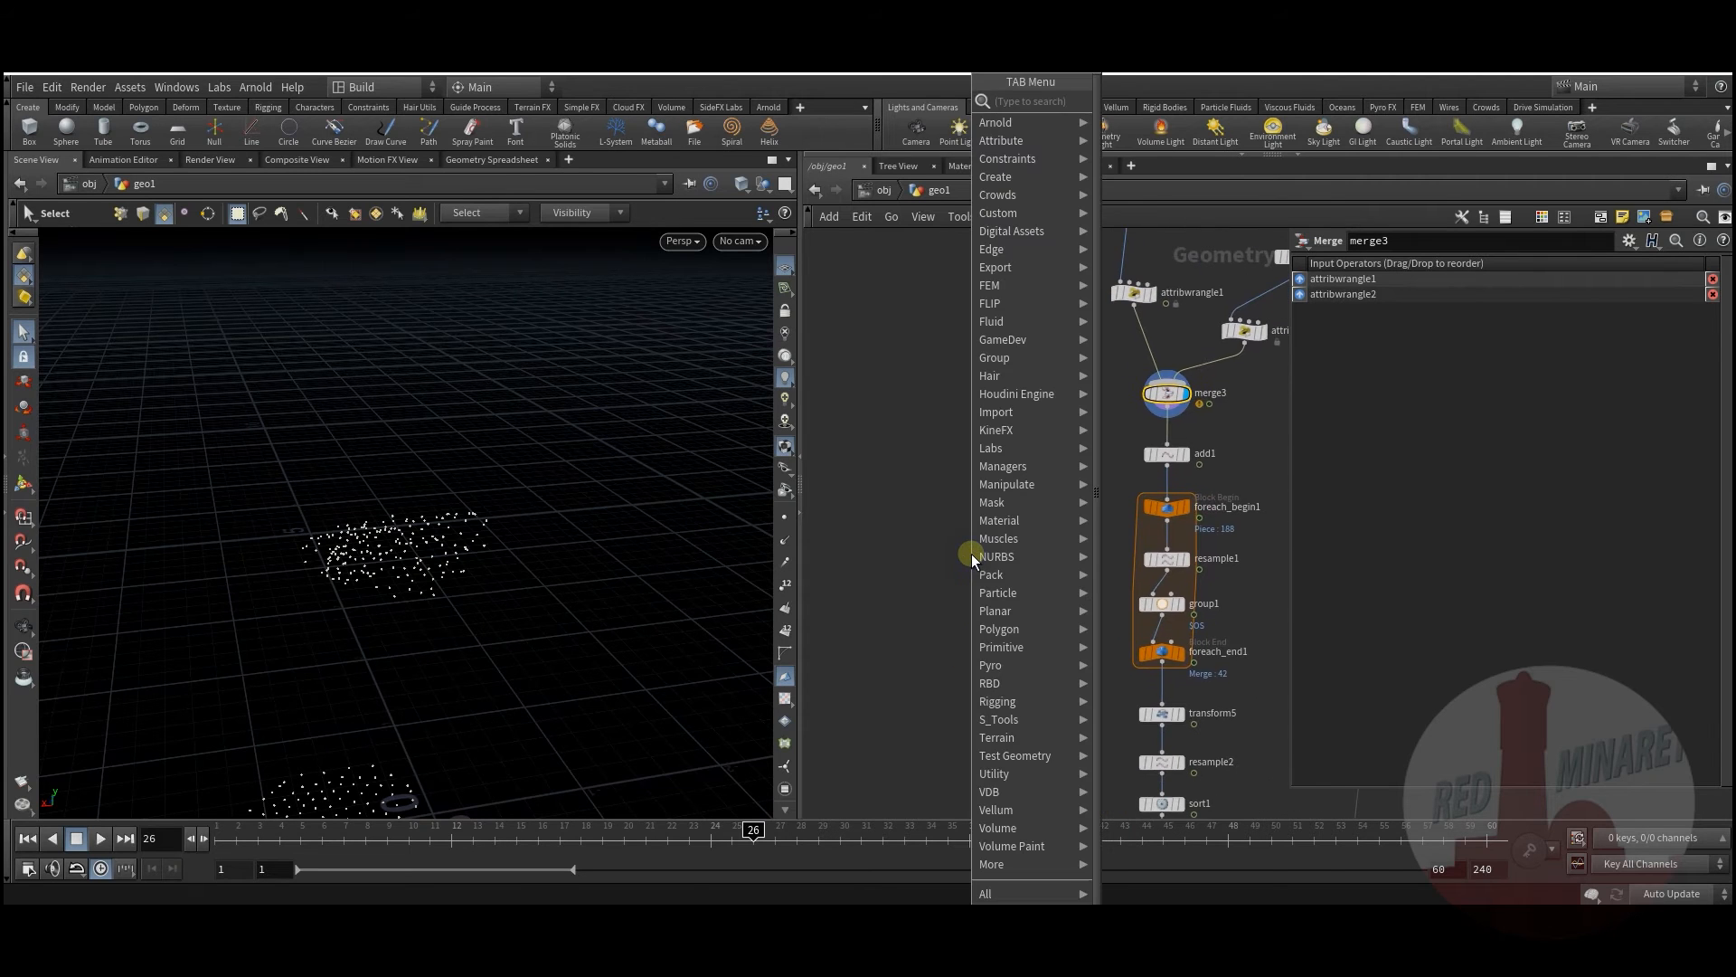
pyautogui.write('vdb')
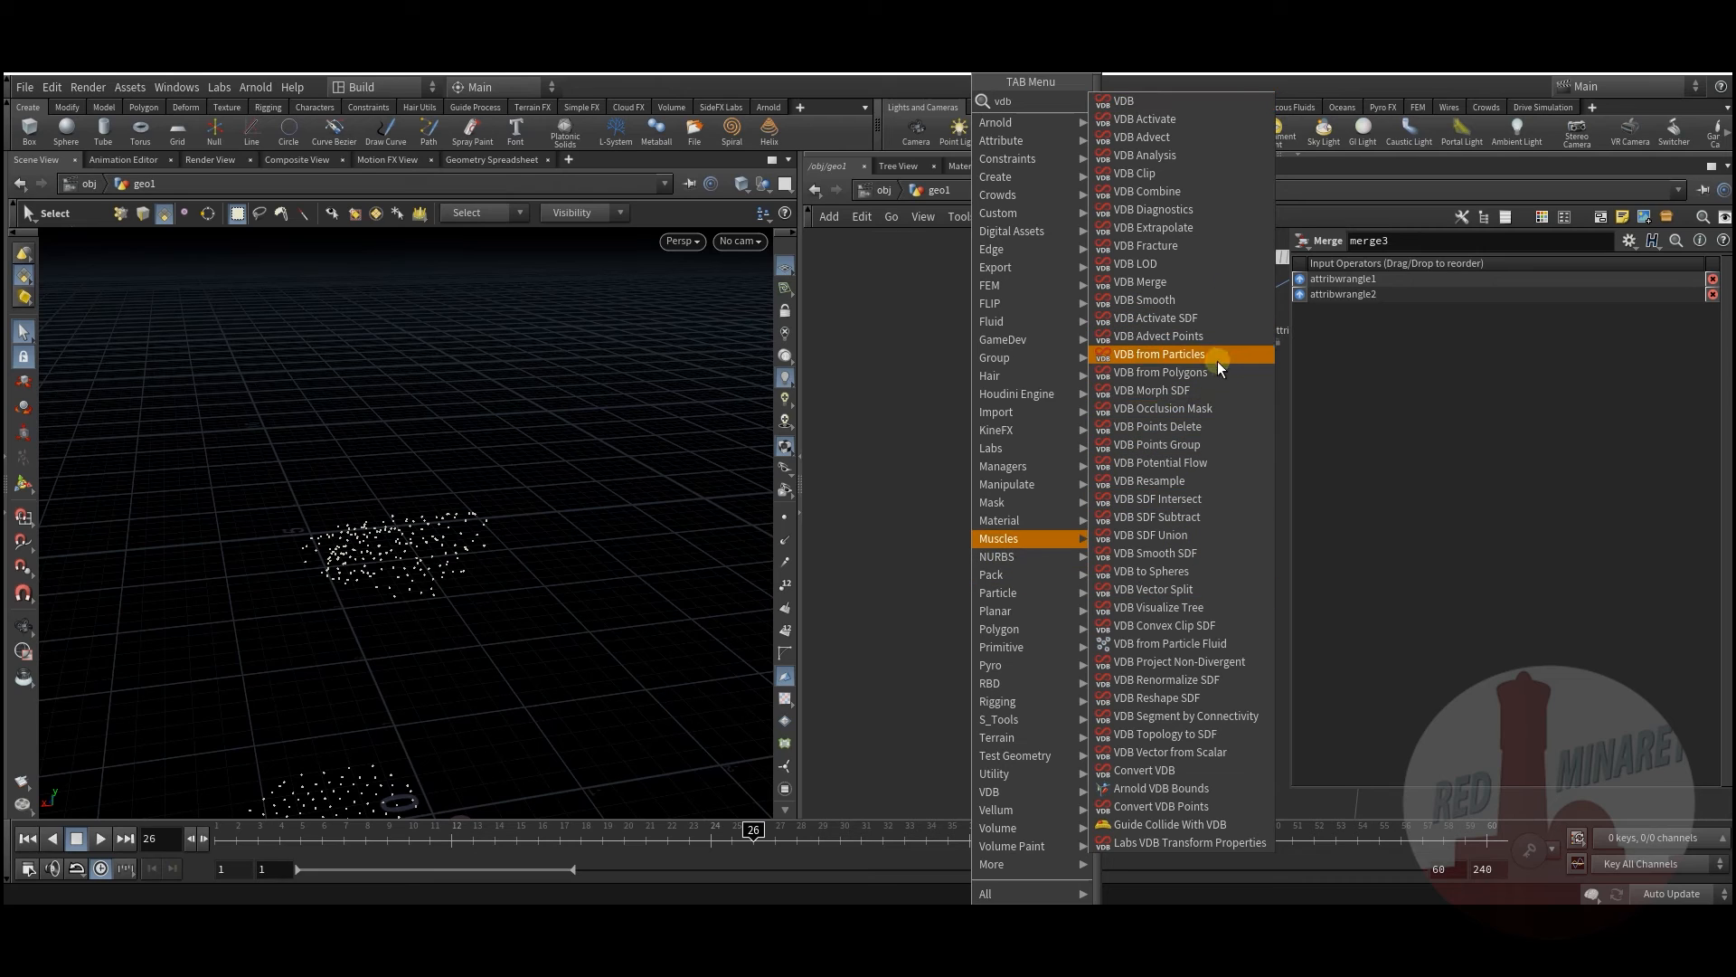
pyautogui.click(1218, 361)
pyautogui.click(1038, 496)
pyautogui.click(1169, 412)
pyautogui.click(1023, 484)
pyautogui.click(926, 535)
pyautogui.click(1053, 497)
pyautogui.moveTo(1031, 496); pyautogui.dragTo(936, 603)
# Step: Set vdbfromparticles1's Point Radius Scale to 0.163 and Voxel Size to 0.04
pyautogui.moveTo(1612, 379); pyautogui.dragTo(1522, 383)
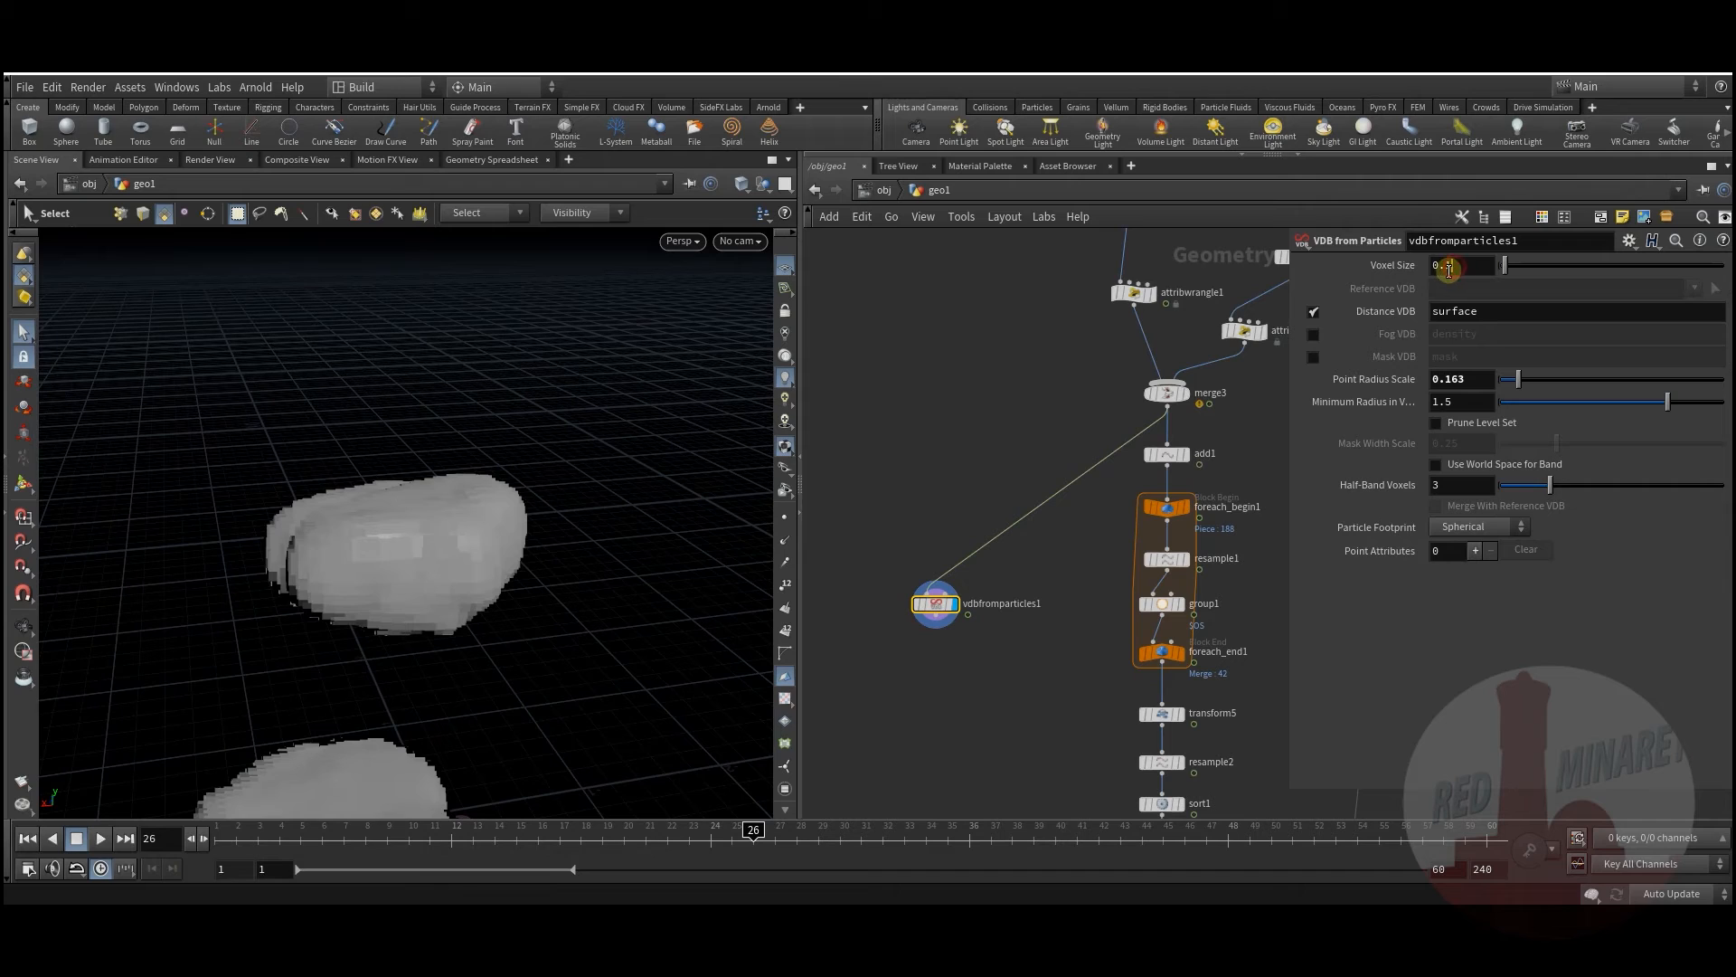
pyautogui.press('Return')
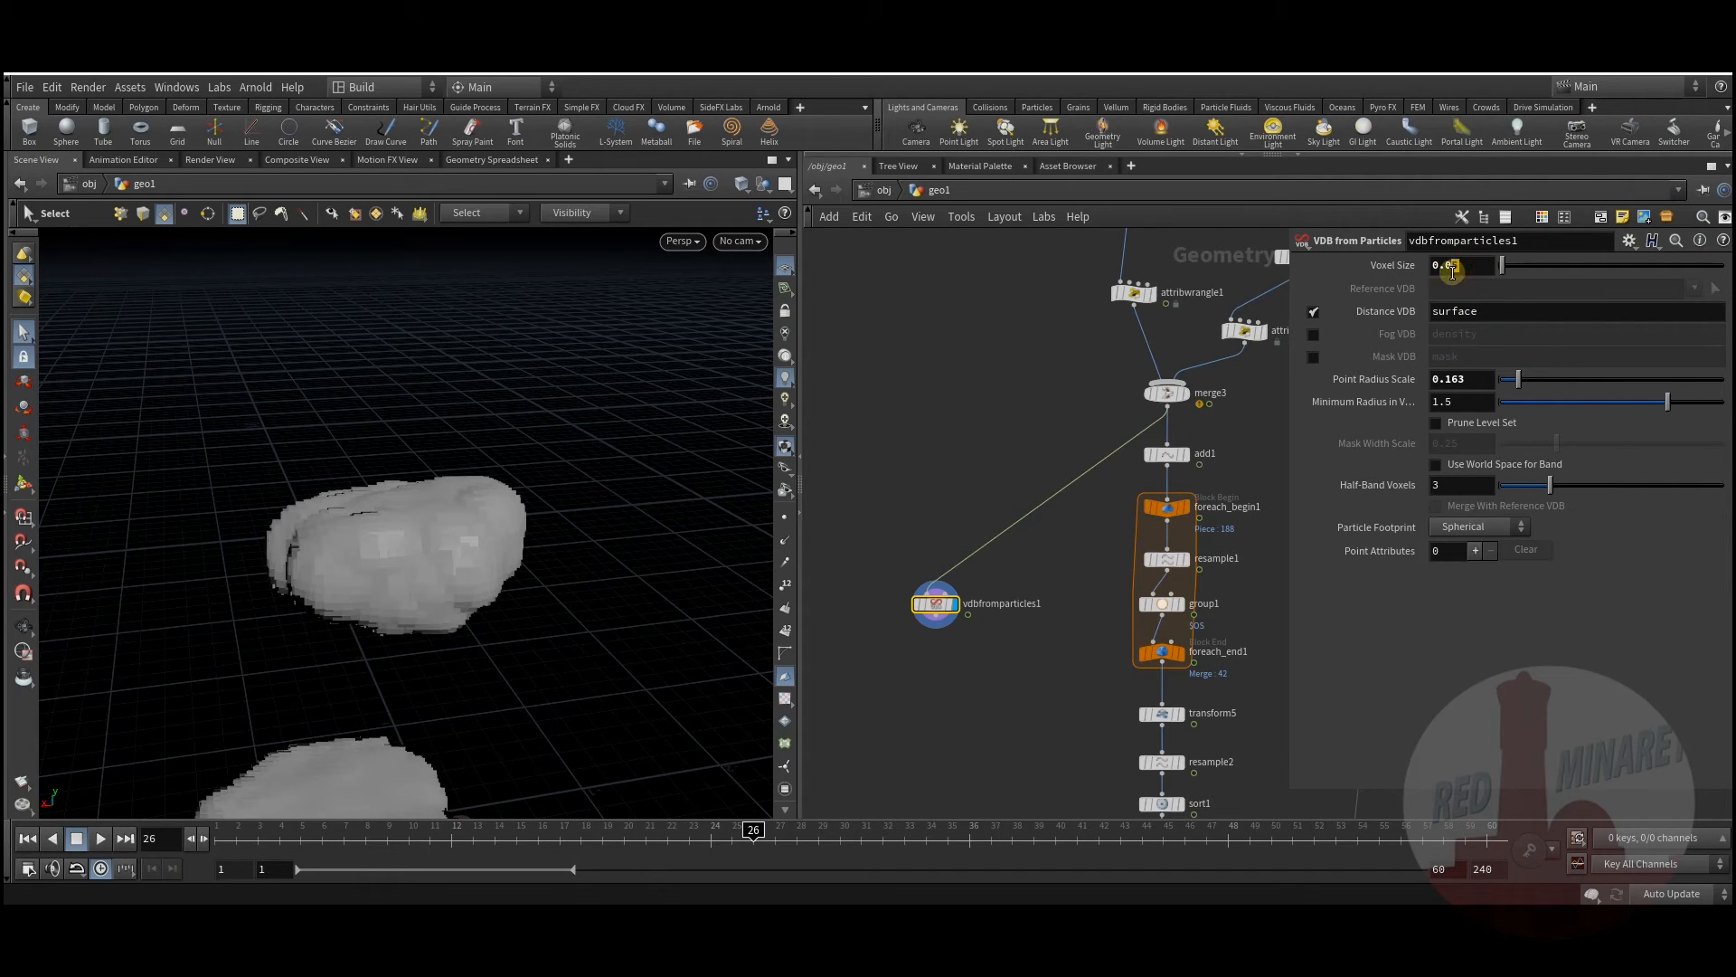
pyautogui.press('Return')
pyautogui.moveTo(945, 655); pyautogui.dragTo(995, 565, button='middle')
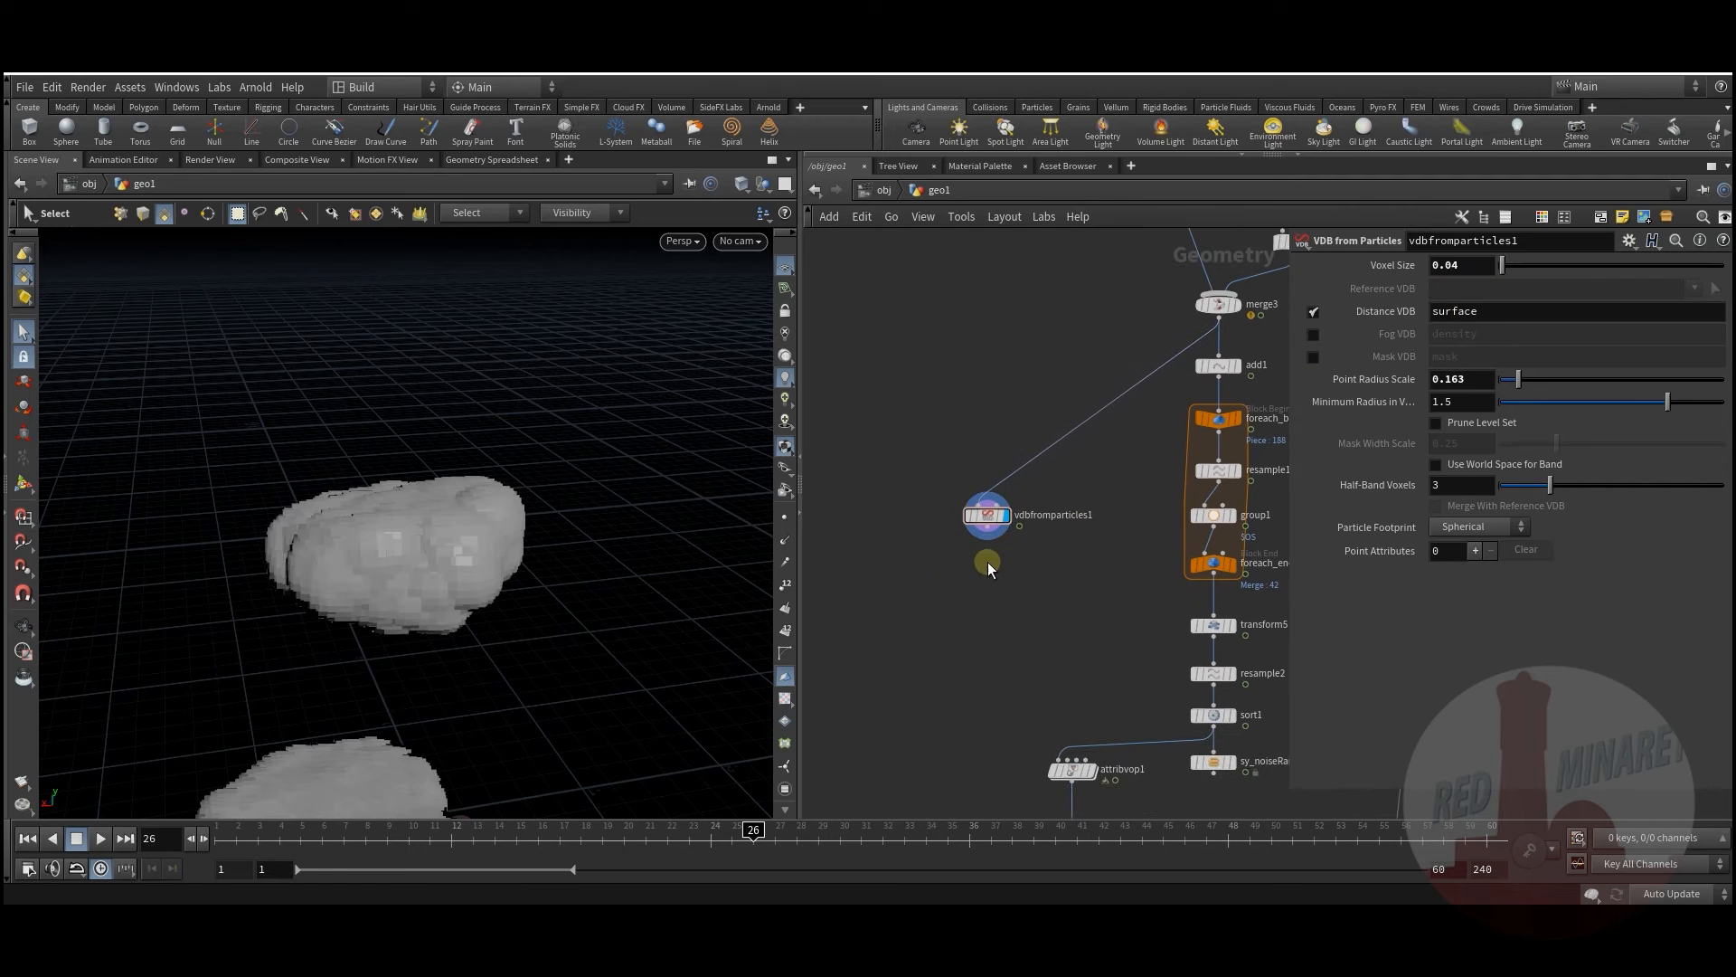
# Step: Alt-drag copies of the vdbreshapesdf, vdbsmoothsdf and convertvdb nodes
pyautogui.scroll(-1, 984, 624)
pyautogui.moveTo(973, 756); pyautogui.dragTo(1028, 546, button='middle')
pyautogui.scroll(-1, 1028, 579)
pyautogui.moveTo(1044, 729); pyautogui.dragTo(1028, 624, button='middle')
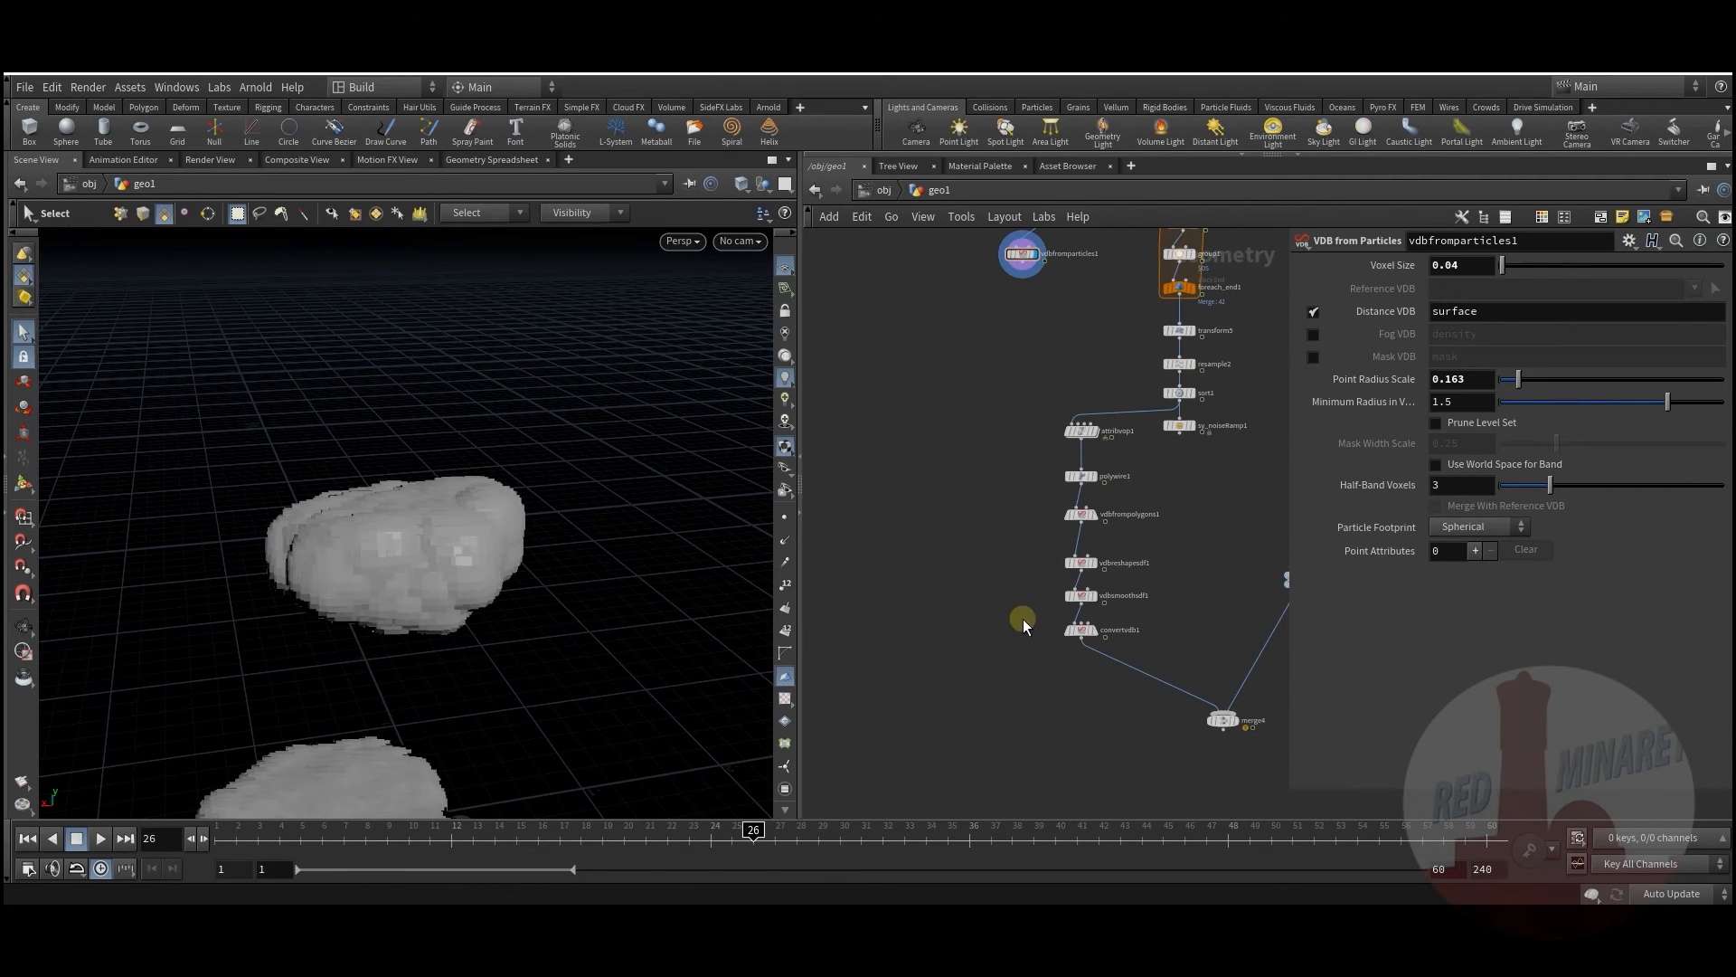
pyautogui.moveTo(1076, 554); pyautogui.dragTo(1010, 352)
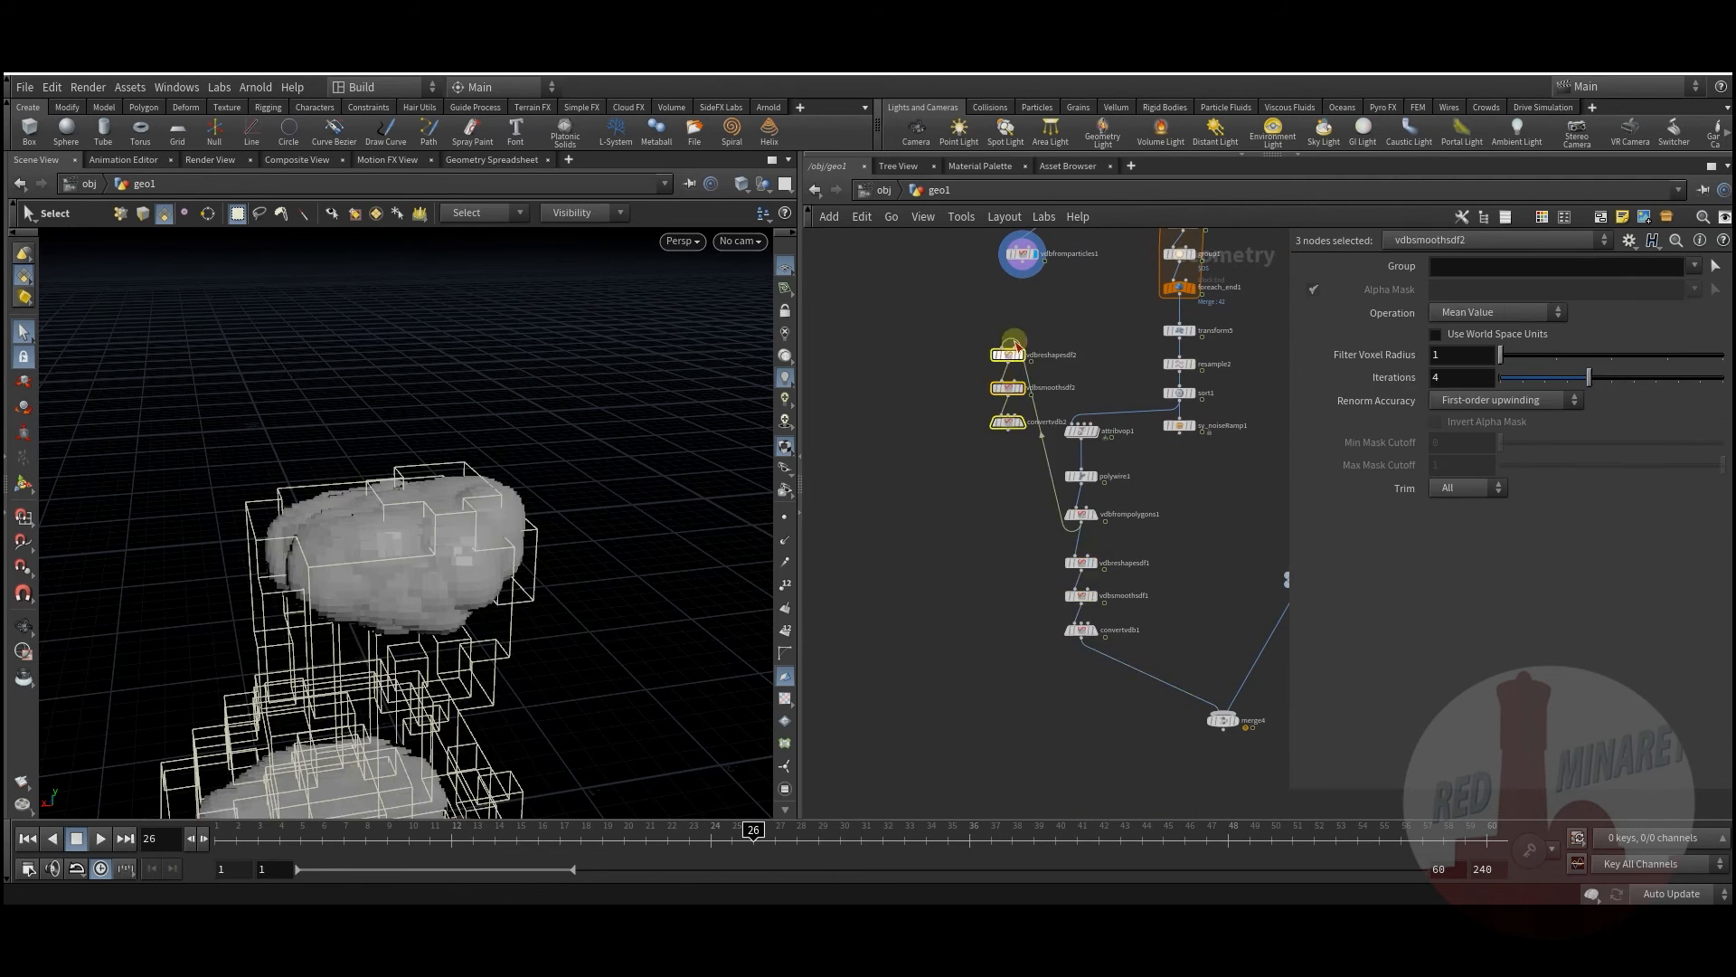
pyautogui.scroll(2, 976, 293)
pyautogui.click(976, 291)
# Step: Wire vdbfromparticles1 into vdbreshapesdf2, display convertvdb2's polygon blob, and search nodes for 'vdb'
pyautogui.moveTo(1042, 250); pyautogui.dragTo(1004, 387)
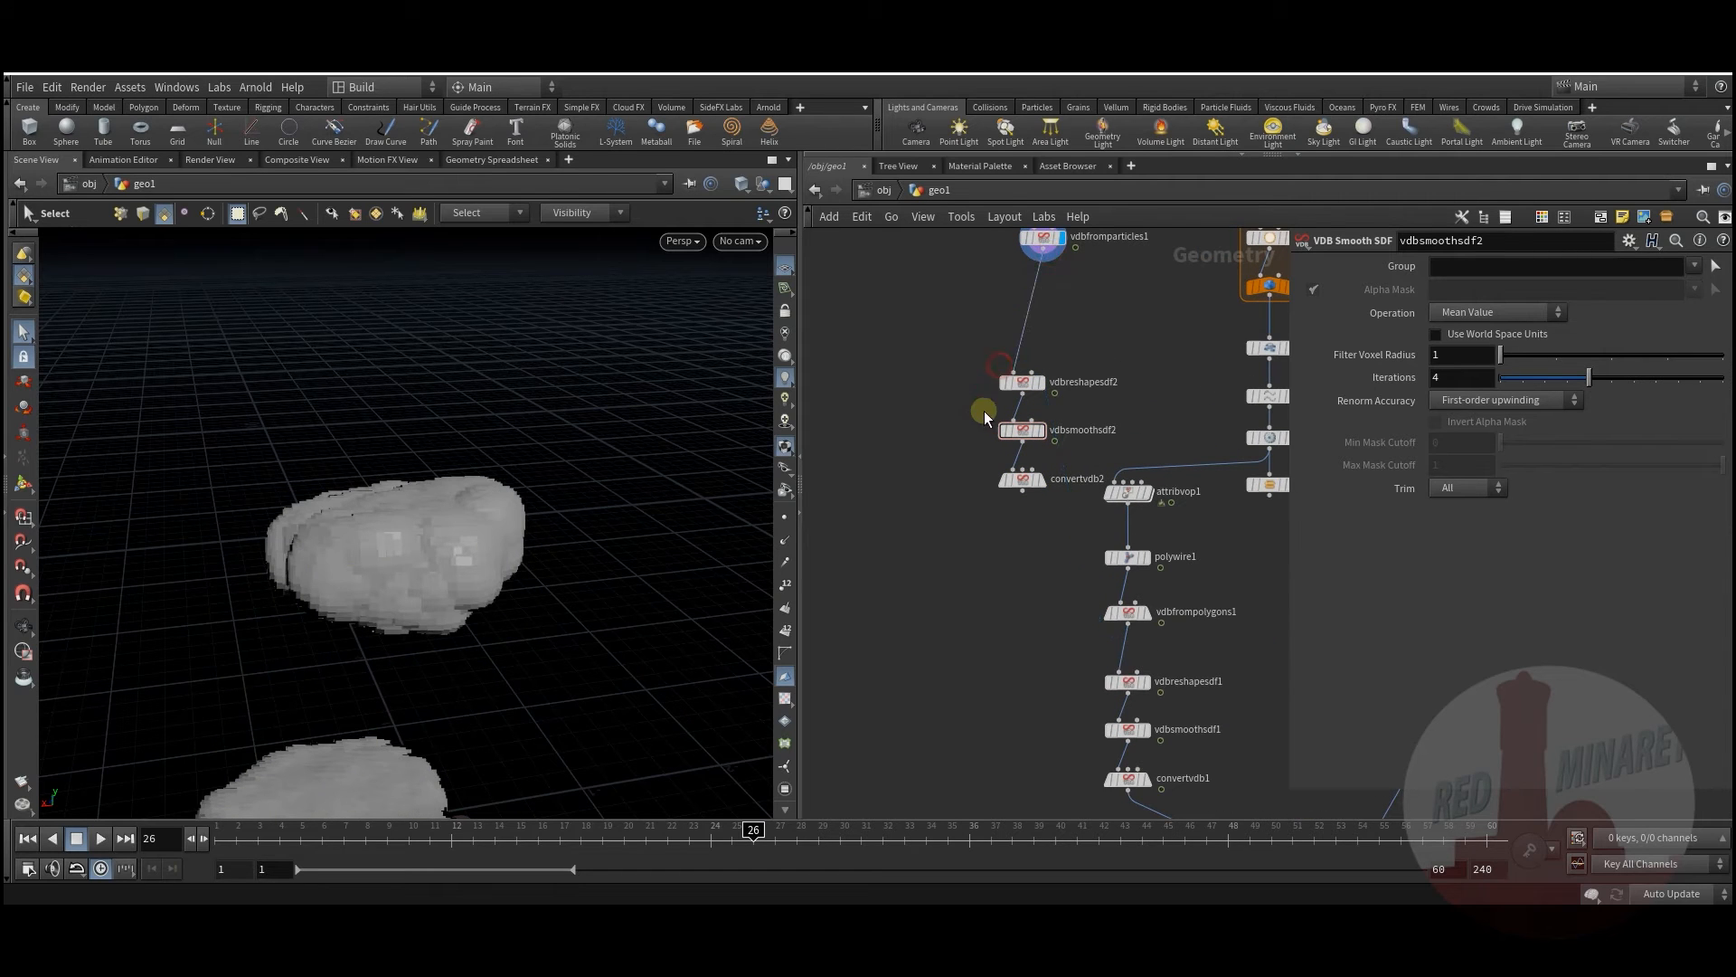
pyautogui.click(1040, 480)
pyautogui.click(1028, 487)
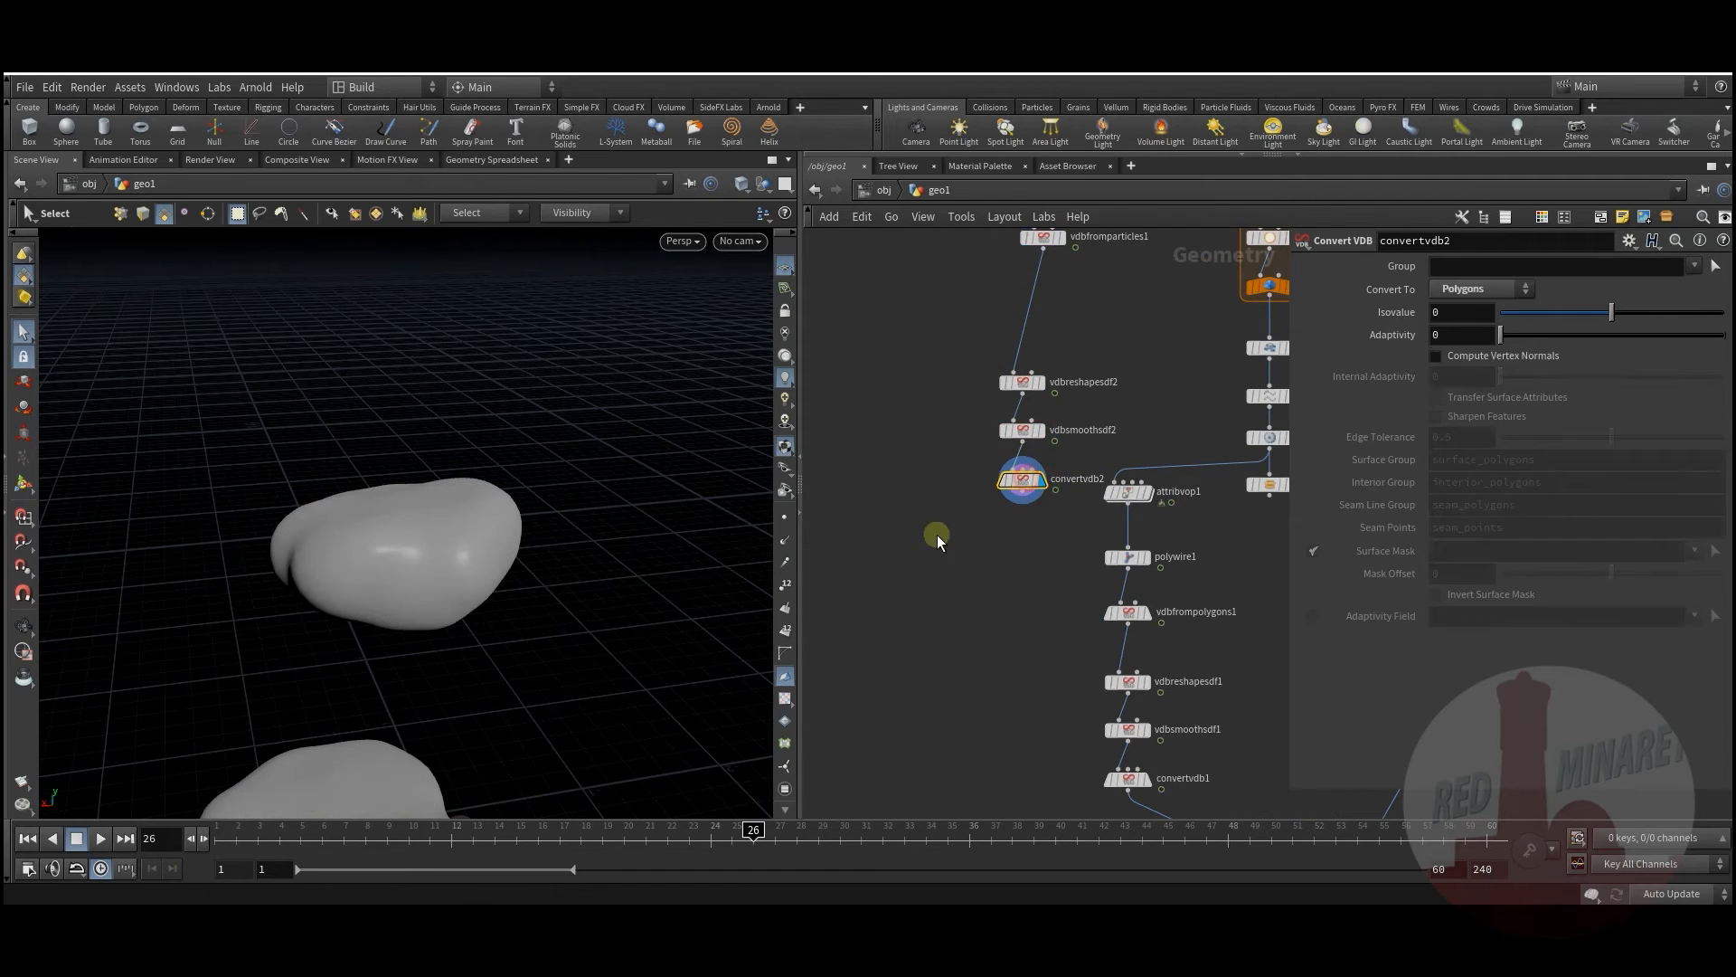
pyautogui.scroll(3, 904, 561)
pyautogui.moveTo(1018, 478); pyautogui.dragTo(899, 750)
pyautogui.moveTo(1069, 663); pyautogui.dragTo(1049, 404, button='middle')
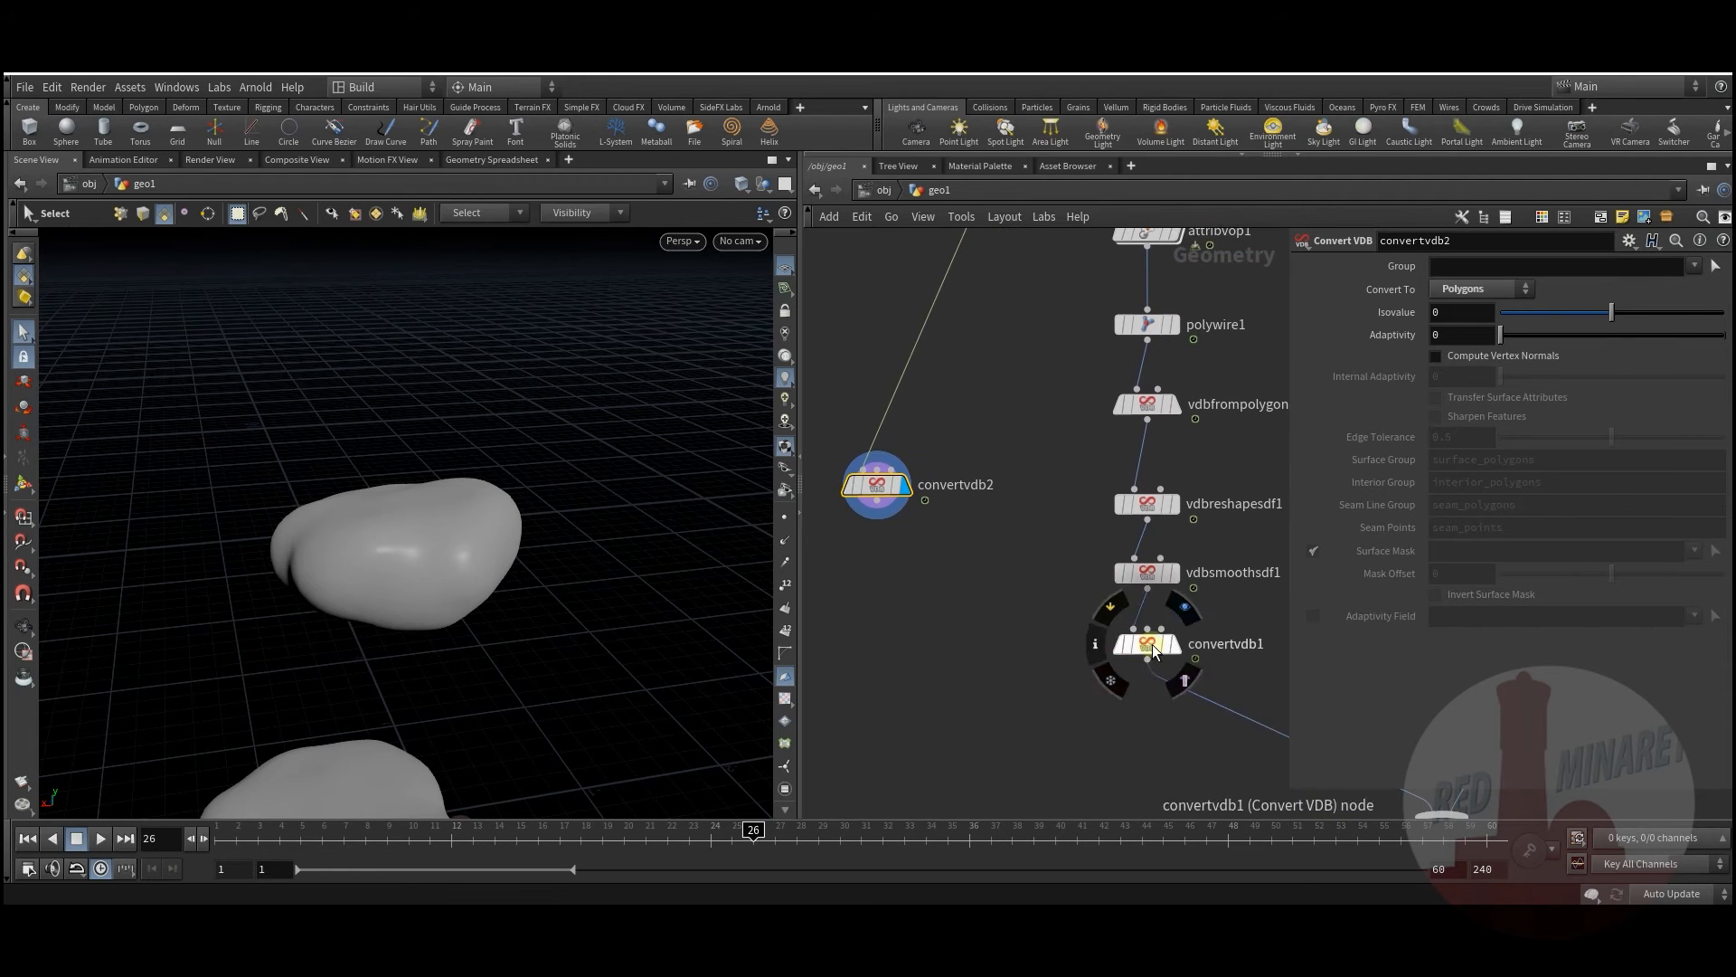
pyautogui.moveTo(889, 512); pyautogui.dragTo(891, 647)
pyautogui.moveTo(1000, 566)
pyautogui.mouseDown(button='middle')
pyautogui.moveTo(992, 539)
pyautogui.moveTo(1007, 597)
pyautogui.mouseUp(button='middle')
pyautogui.press('Tab')
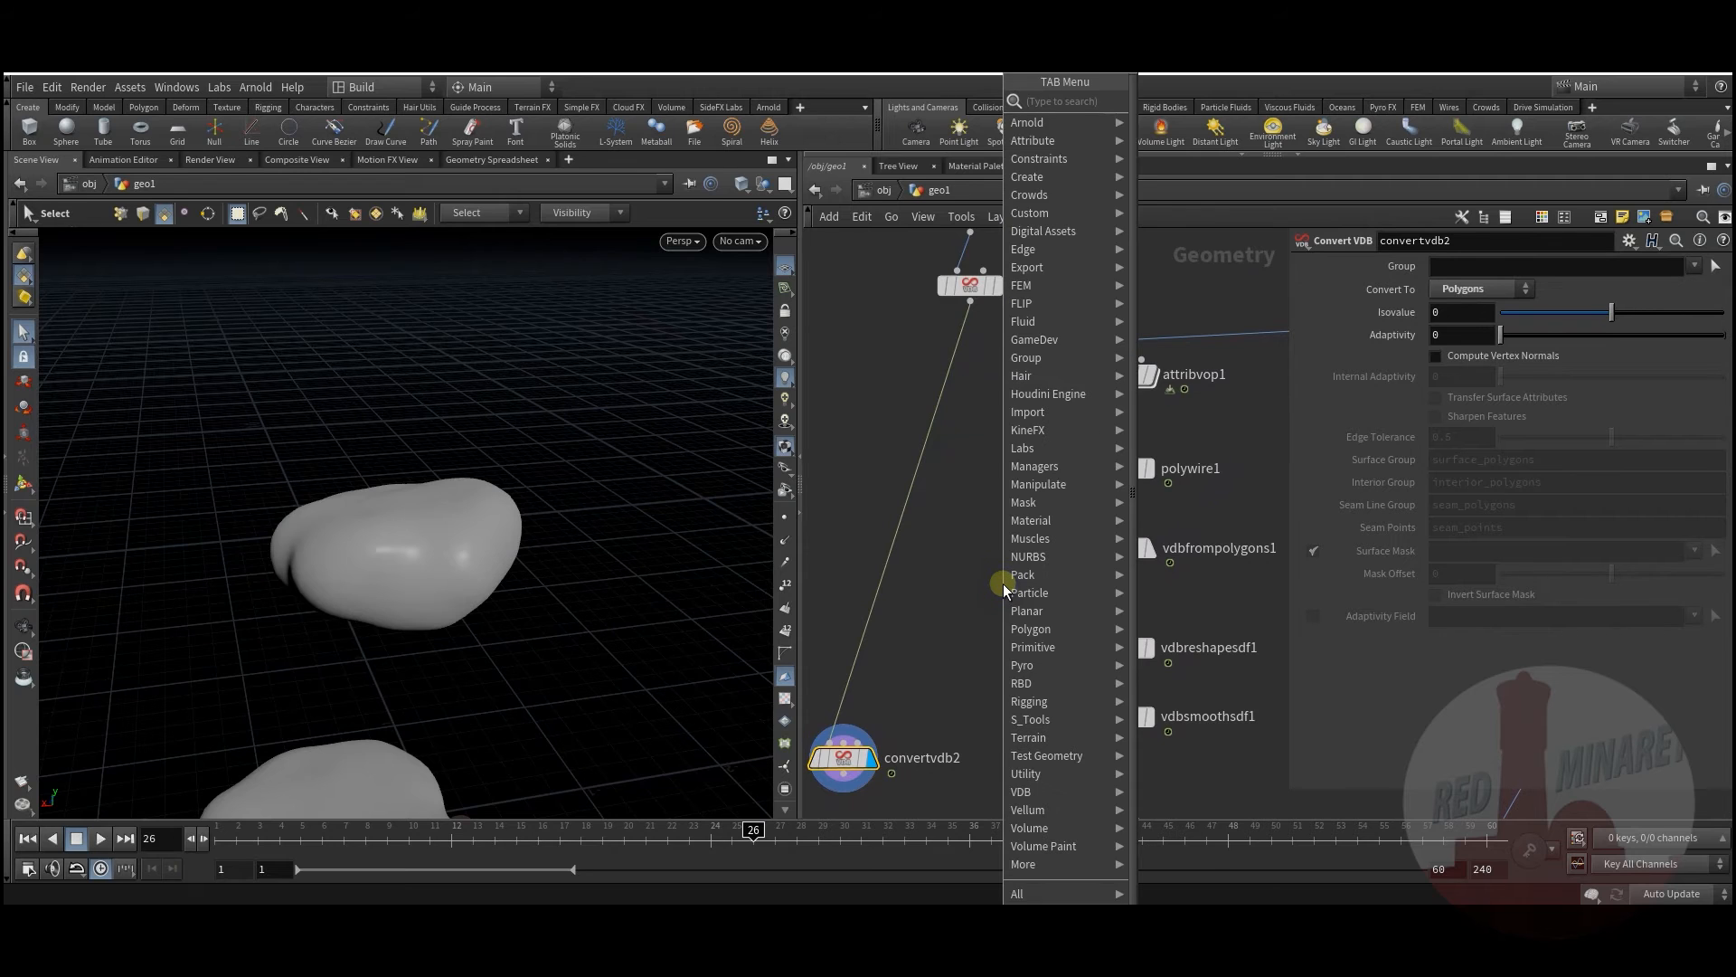
pyautogui.write('vdb')
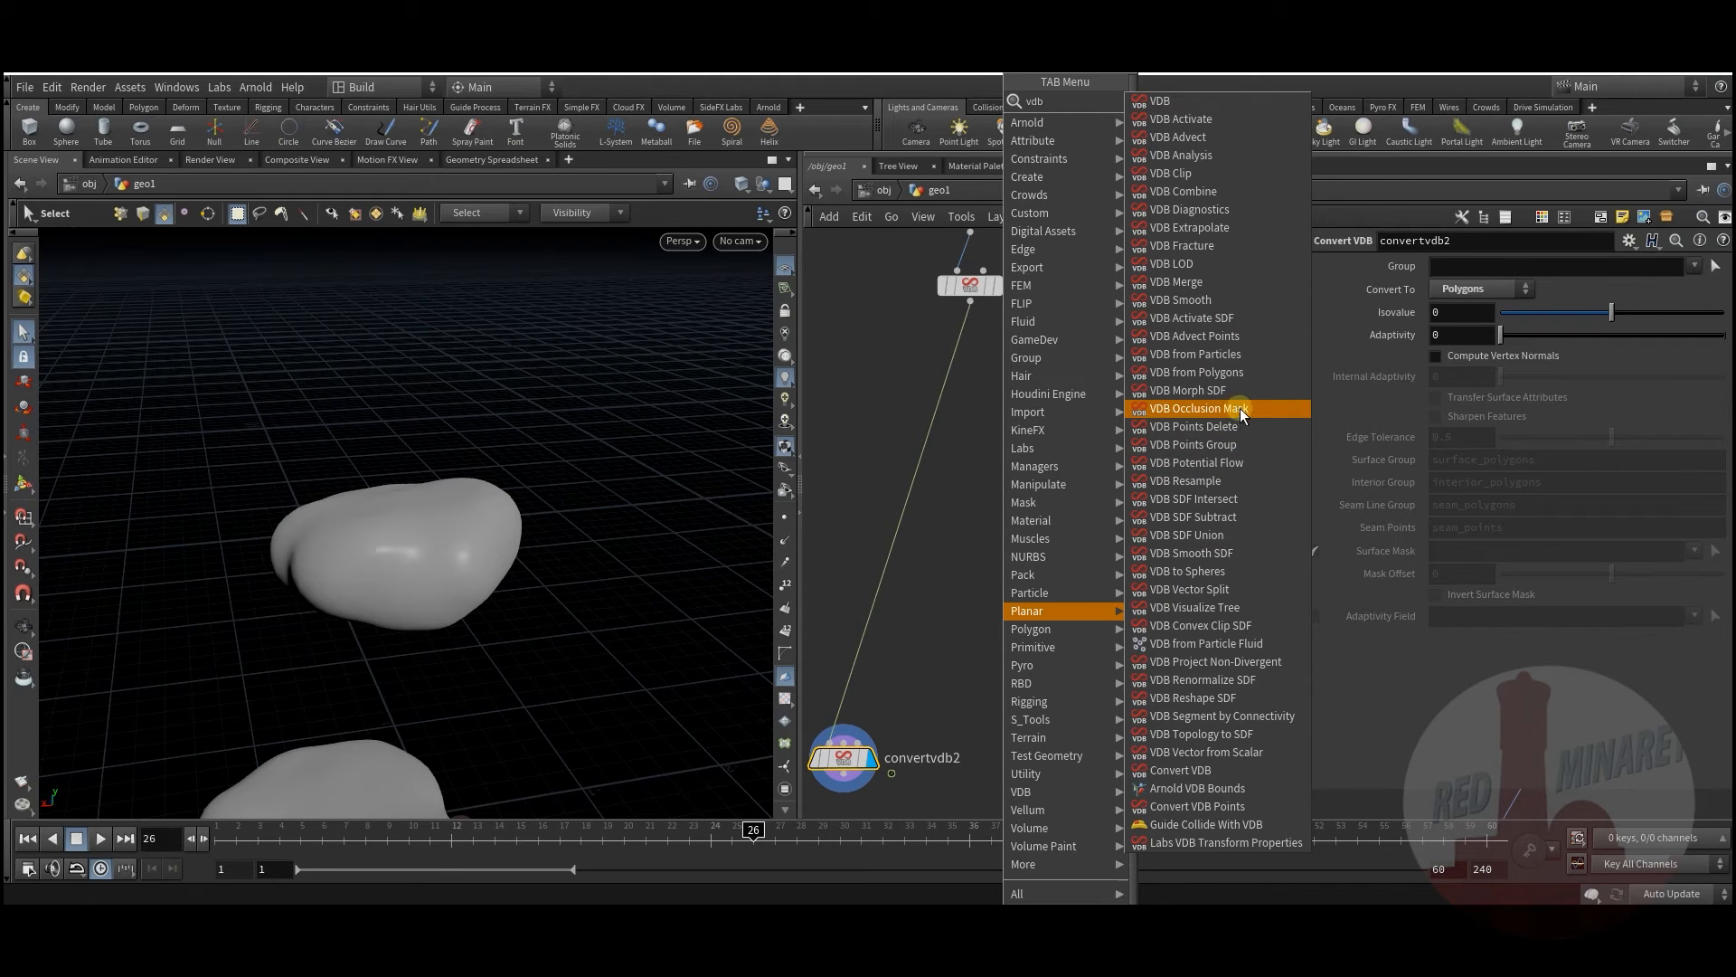
# Step: Add a VDB Combine node and move it out of the way
pyautogui.click(1183, 191)
pyautogui.click(1031, 604)
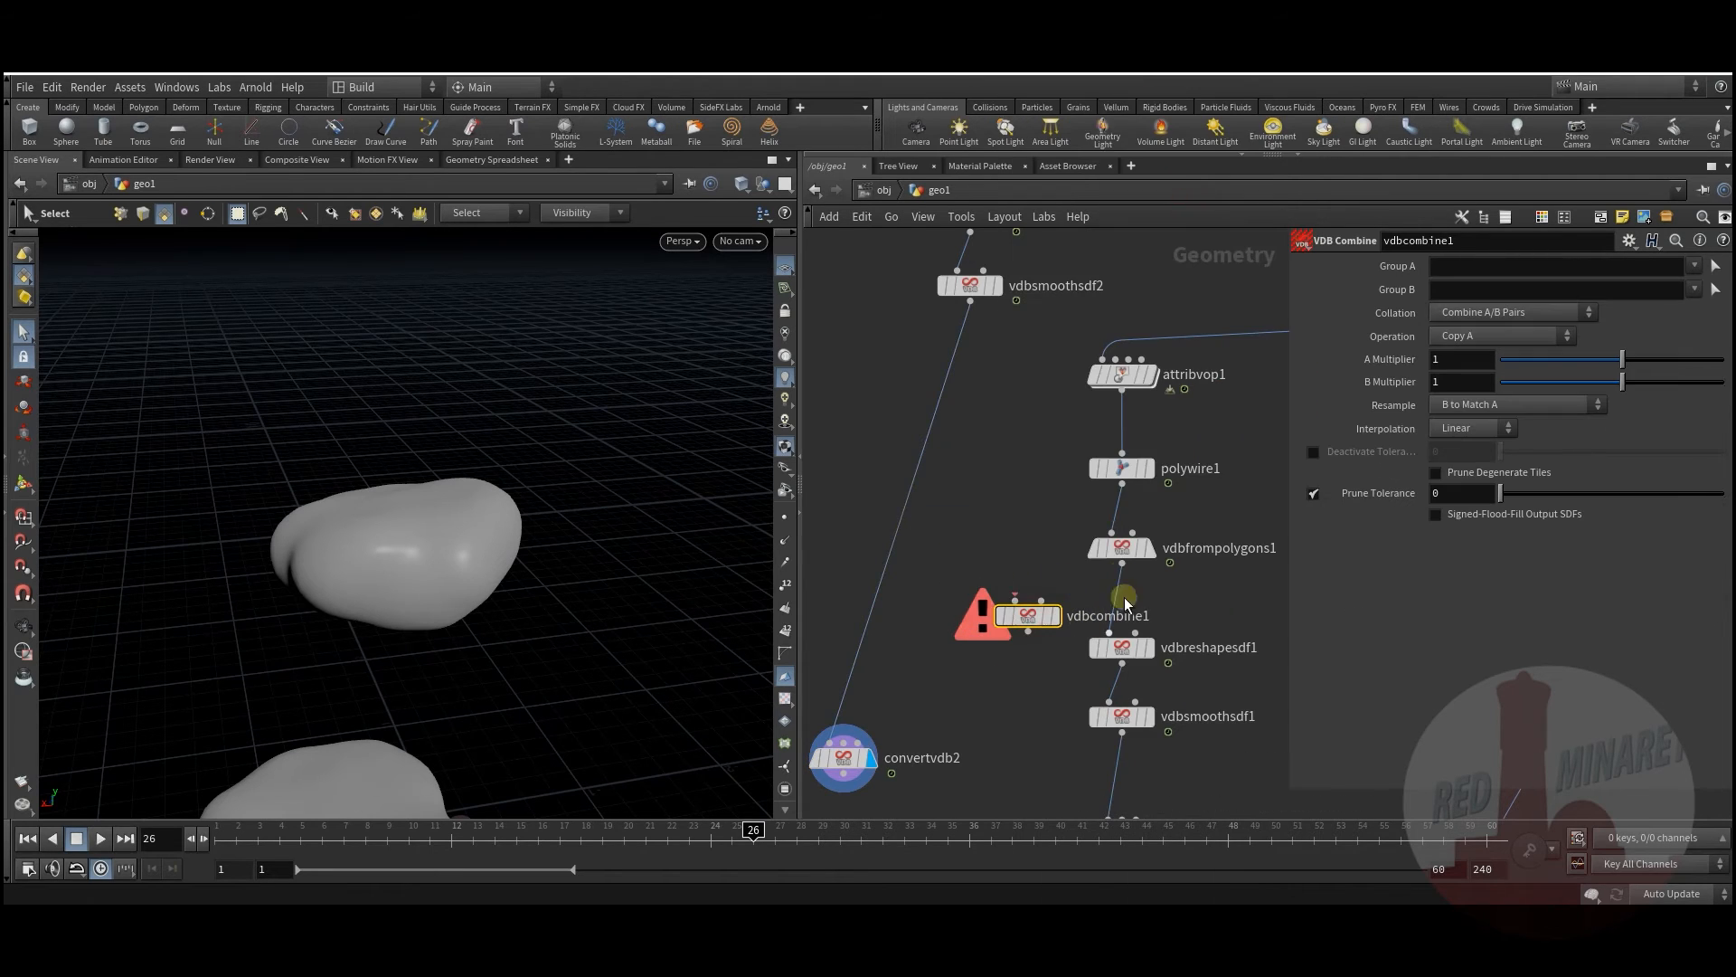
pyautogui.moveTo(1125, 550); pyautogui.dragTo(1125, 533)
pyautogui.moveTo(1053, 562)
pyautogui.mouseDown(button='middle')
pyautogui.moveTo(1078, 605)
pyautogui.moveTo(1083, 573)
pyautogui.mouseUp(button='middle')
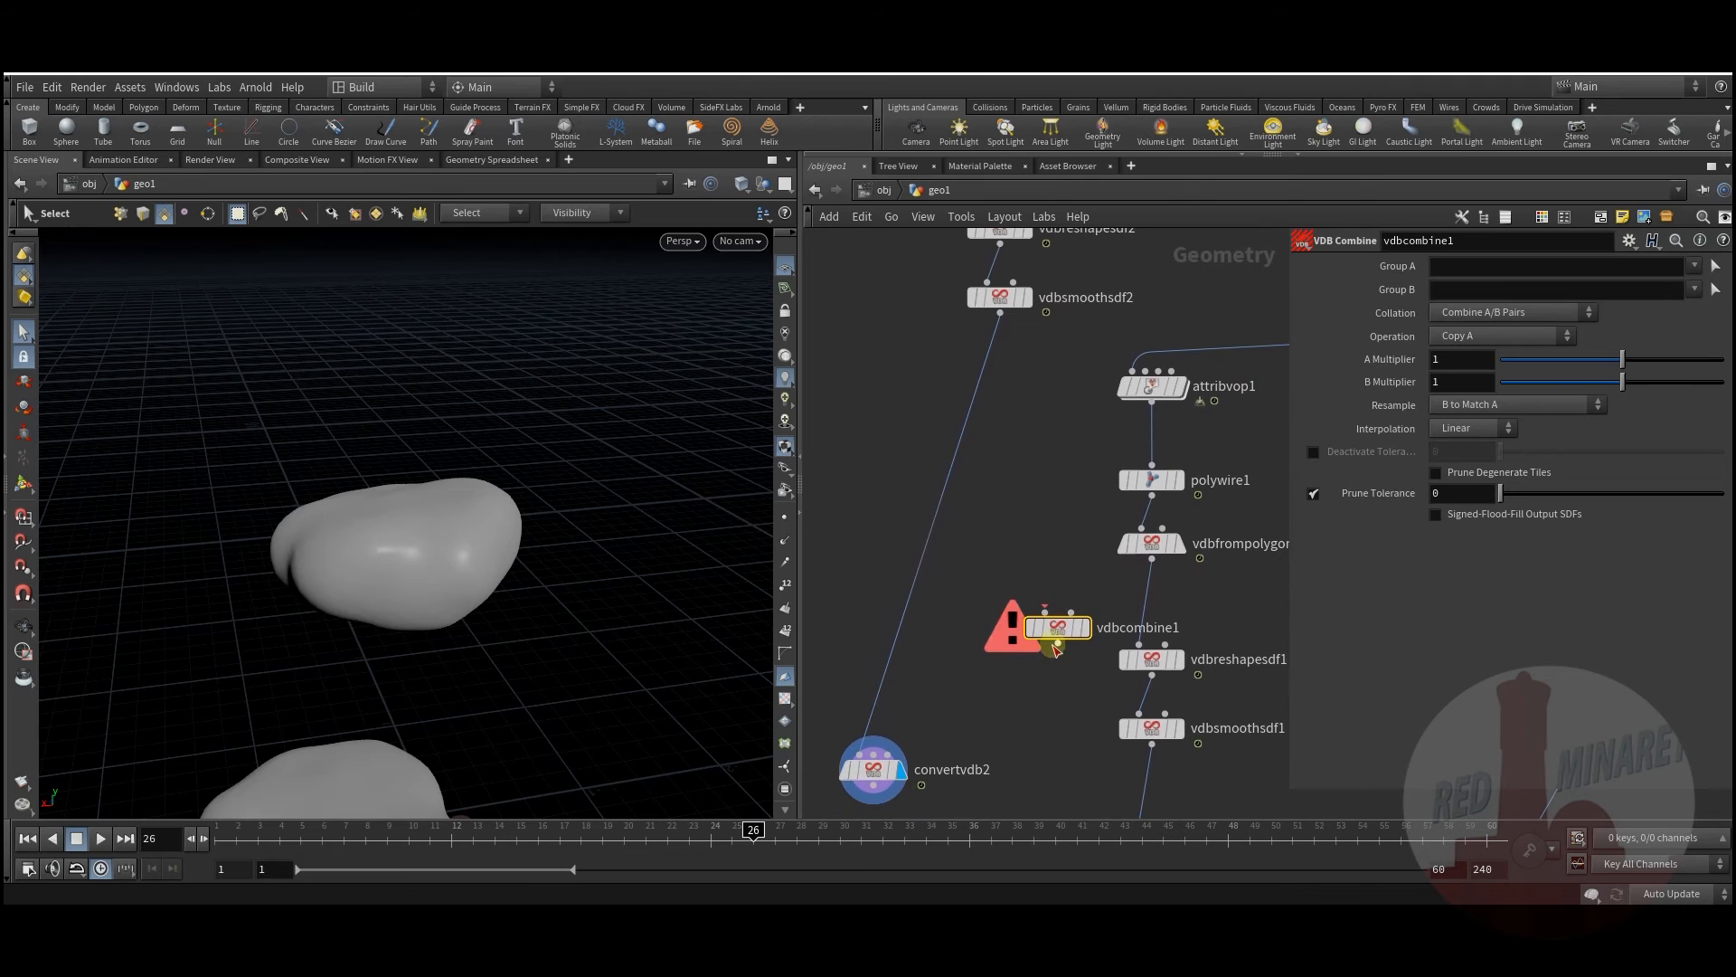
pyautogui.moveTo(1057, 626); pyautogui.dragTo(832, 455)
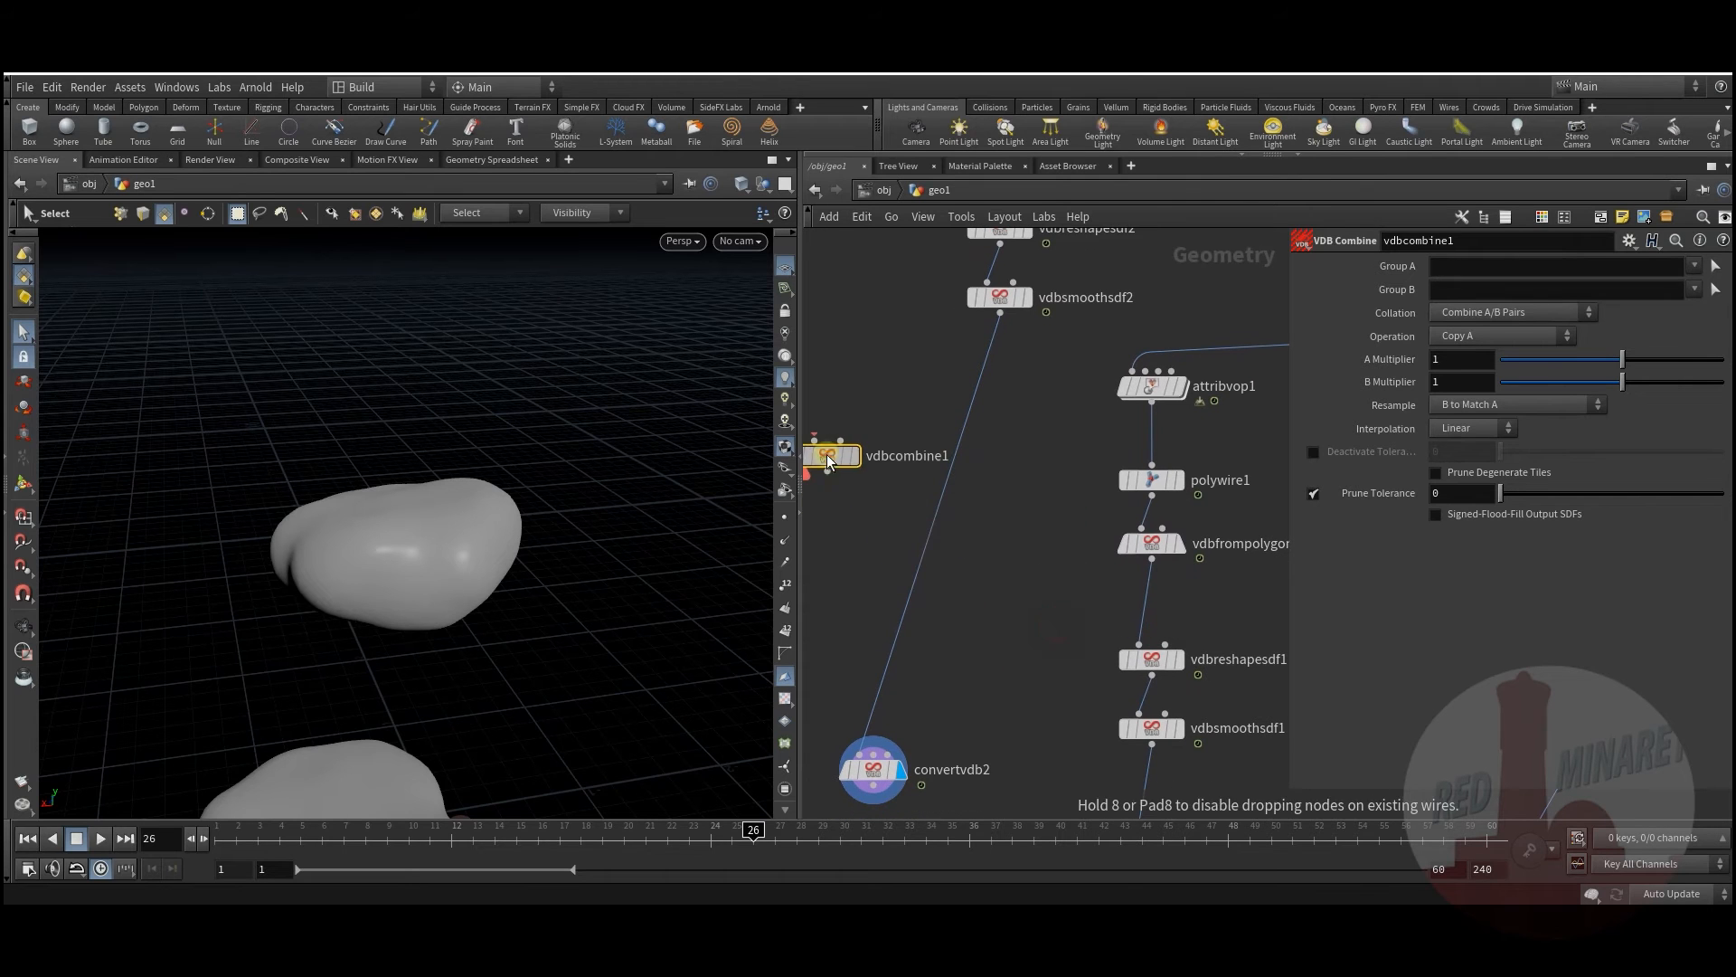
# Step: Add a VDB Merge node with vdbsmoothsdf2 as its first input
pyautogui.press('Tab')
pyautogui.write('vdb')
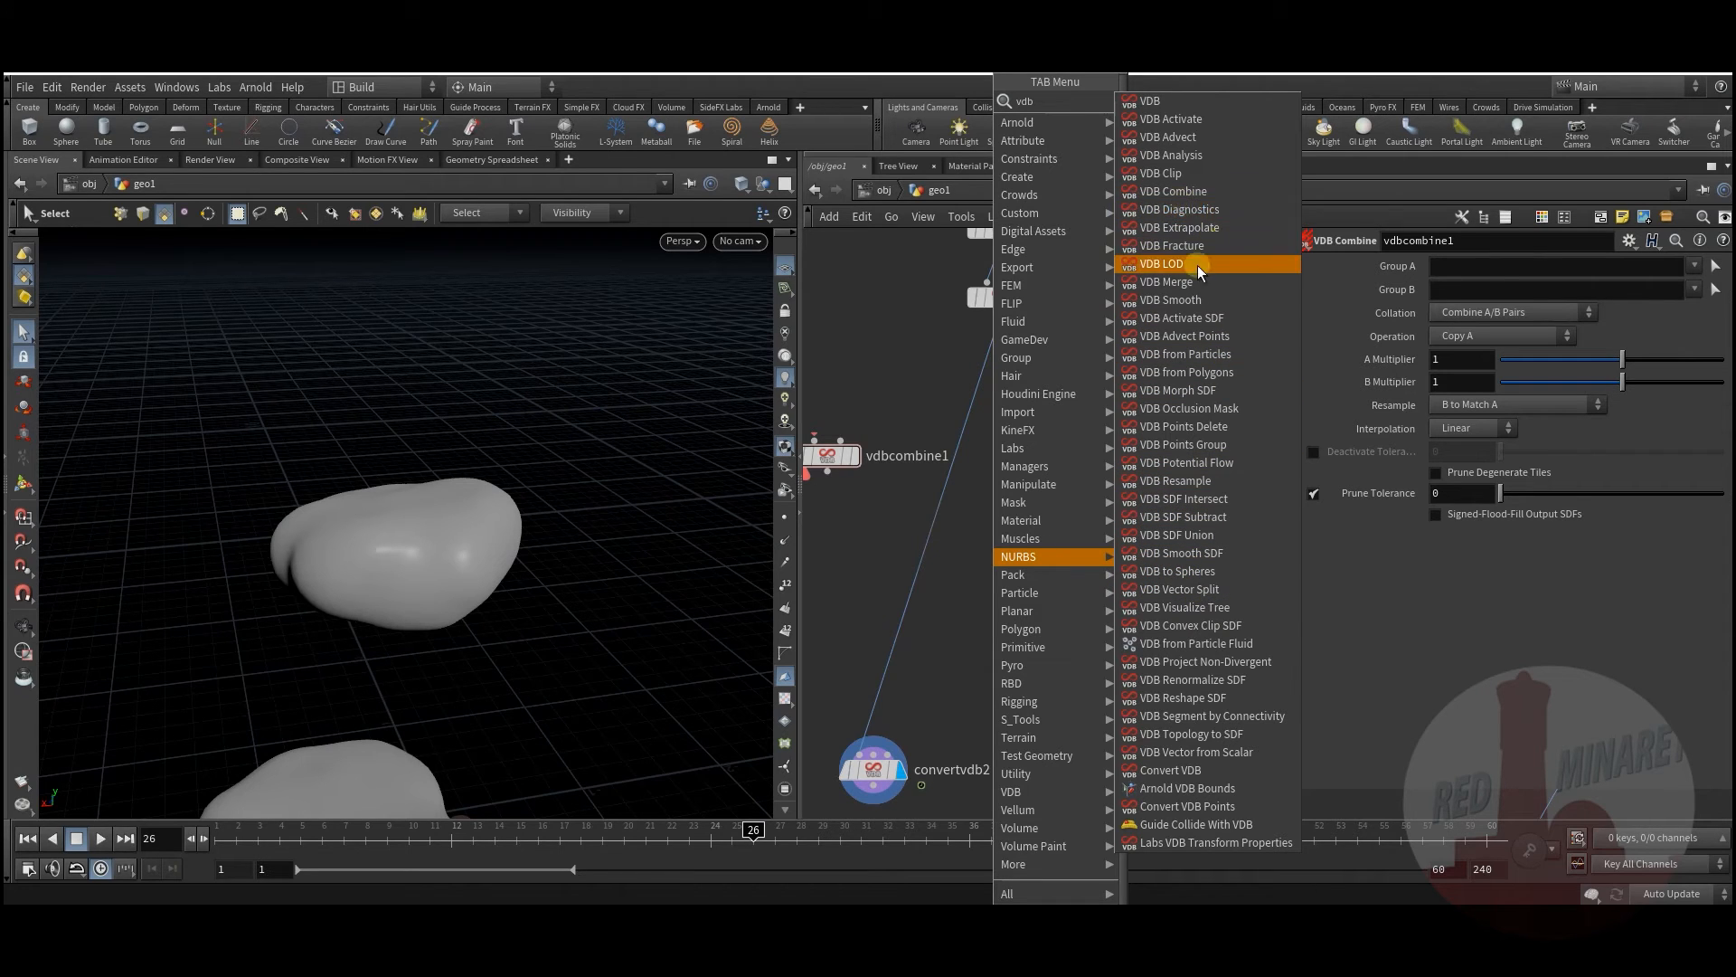
pyautogui.click(1166, 282)
pyautogui.click(1040, 588)
pyautogui.click(1001, 321)
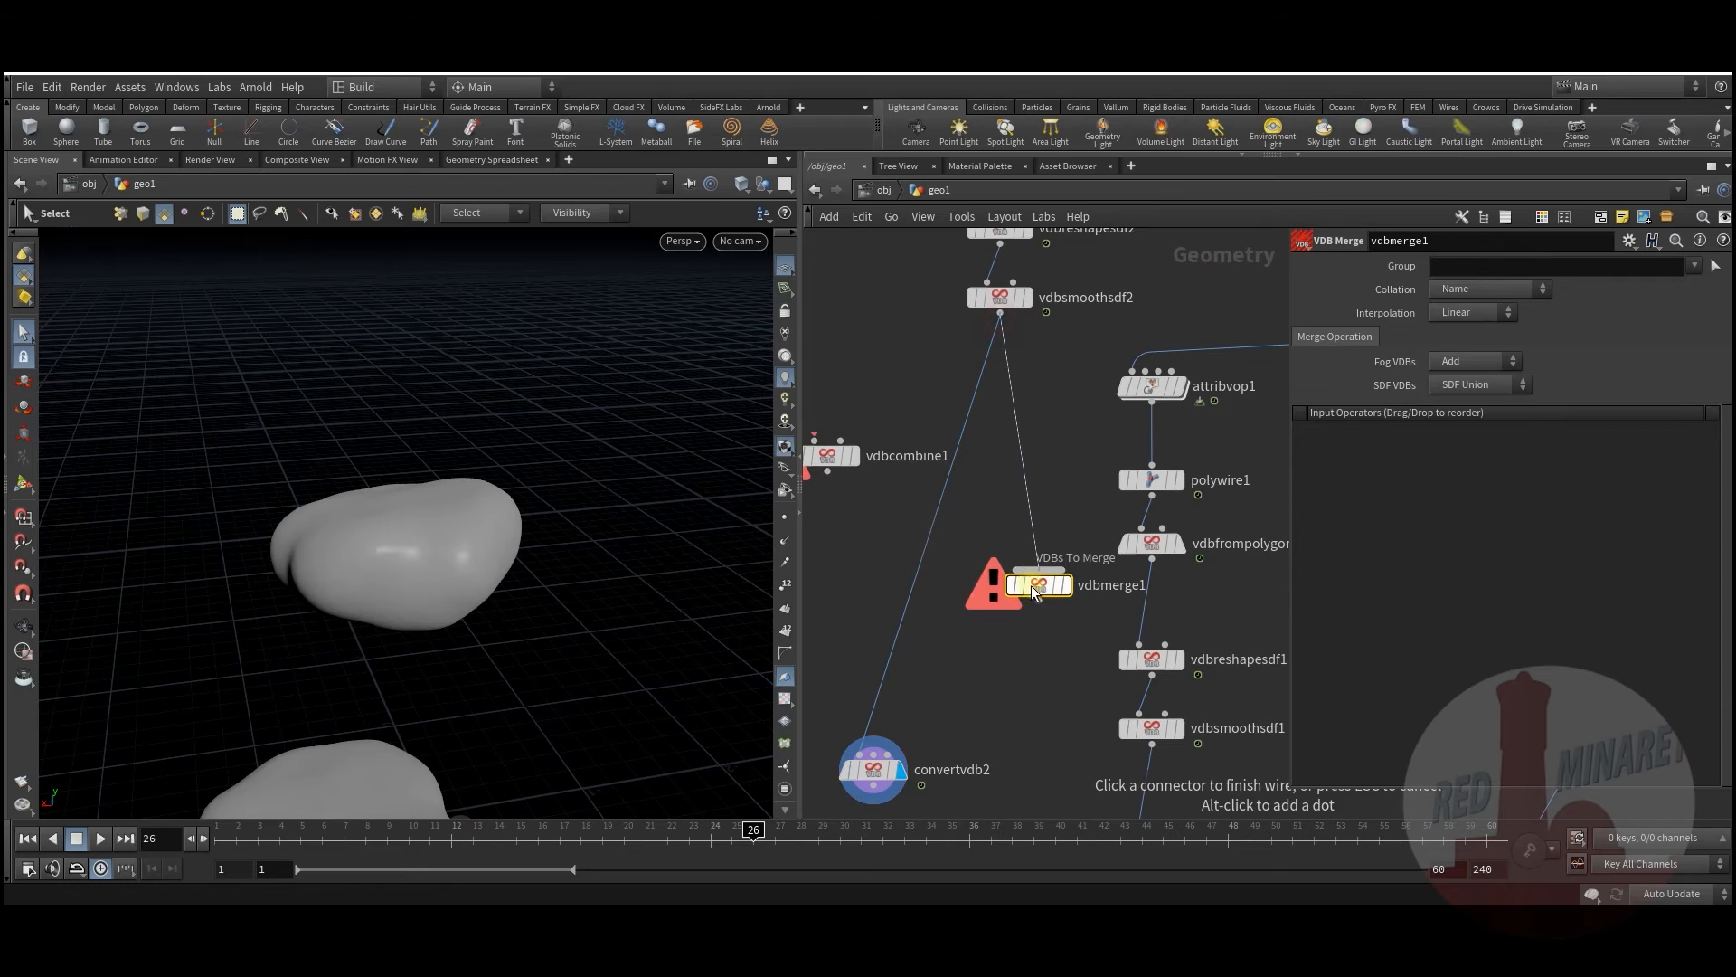
pyautogui.click(1037, 572)
pyautogui.moveTo(1038, 586)
pyautogui.mouseDown()
pyautogui.moveTo(1035, 650)
pyautogui.moveTo(1033, 589)
pyautogui.mouseUp()
# Step: Connect vdbfrompolygons1 as vdbmerge1's second input and feed vdbmerge1 into vdbreshapesdf1
pyautogui.click(1151, 560)
pyautogui.click(1040, 633)
pyautogui.click(1061, 590)
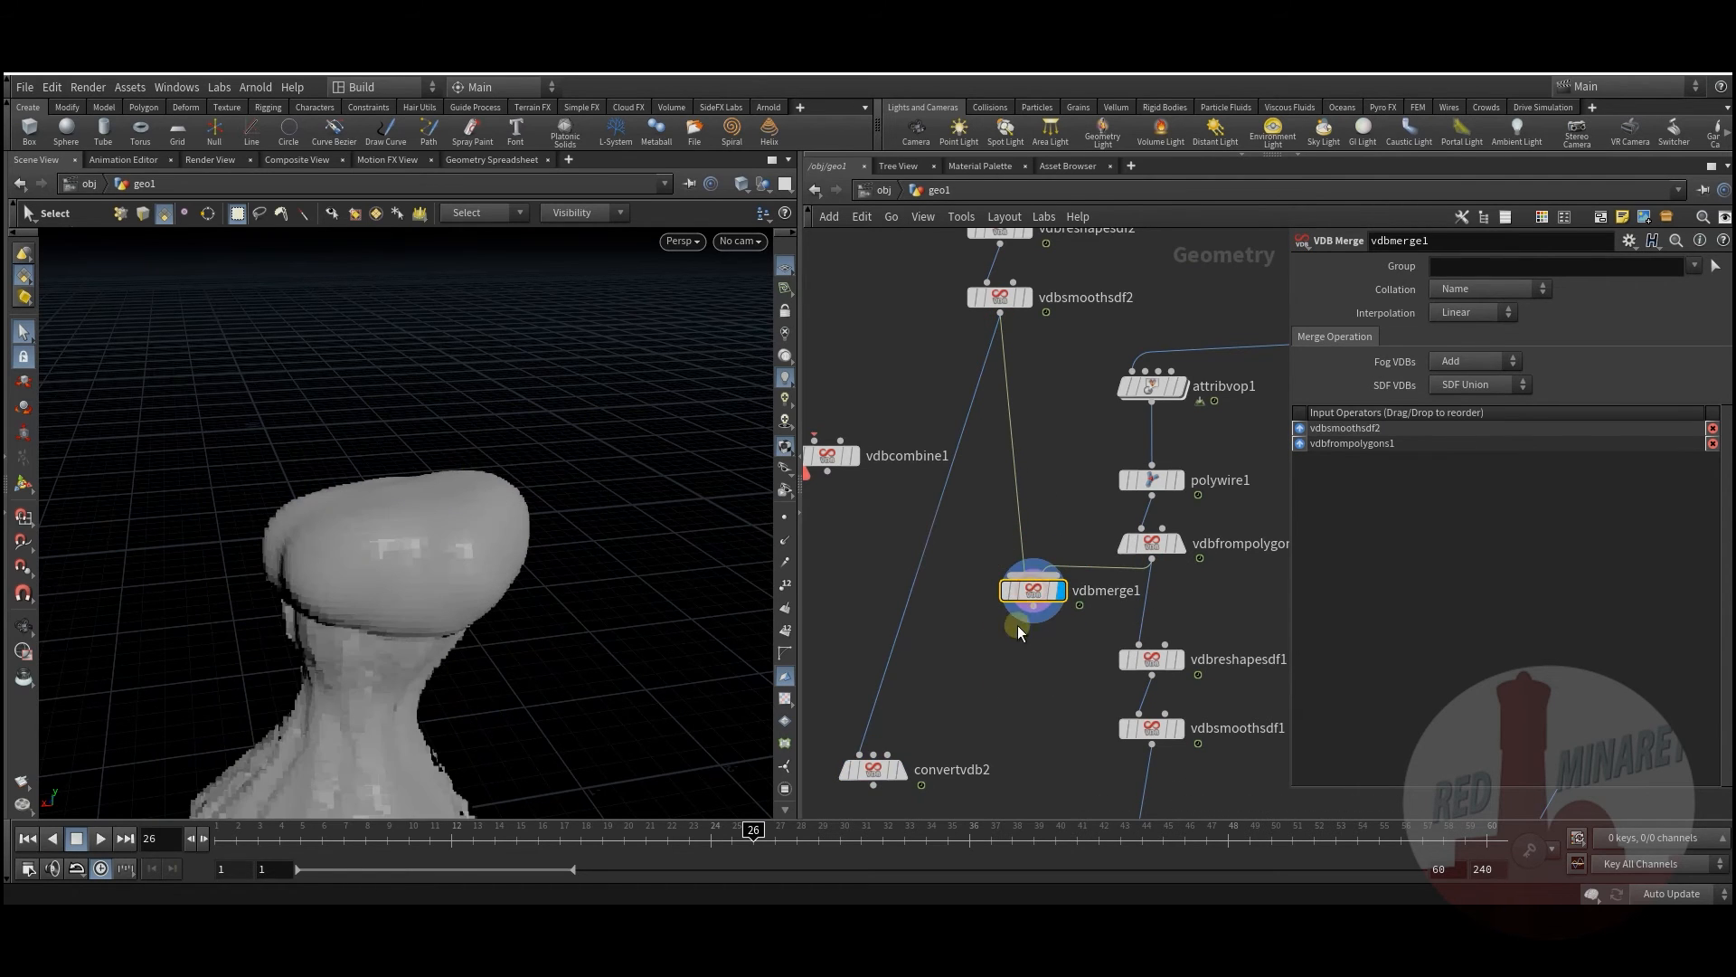
pyautogui.click(1033, 613)
pyautogui.click(1139, 645)
# Step: Step the display flag through vdbsmoothsdf1 and convertvdb1 to merge4, showing the full scene
pyautogui.moveTo(1079, 705); pyautogui.dragTo(1071, 506, button='middle')
pyautogui.scroll(1, 1071, 507)
pyautogui.click(1191, 531)
pyautogui.click(1157, 528)
pyautogui.moveTo(1006, 562); pyautogui.dragTo(958, 381, button='middle')
pyautogui.click(1145, 492)
pyautogui.click(1113, 491)
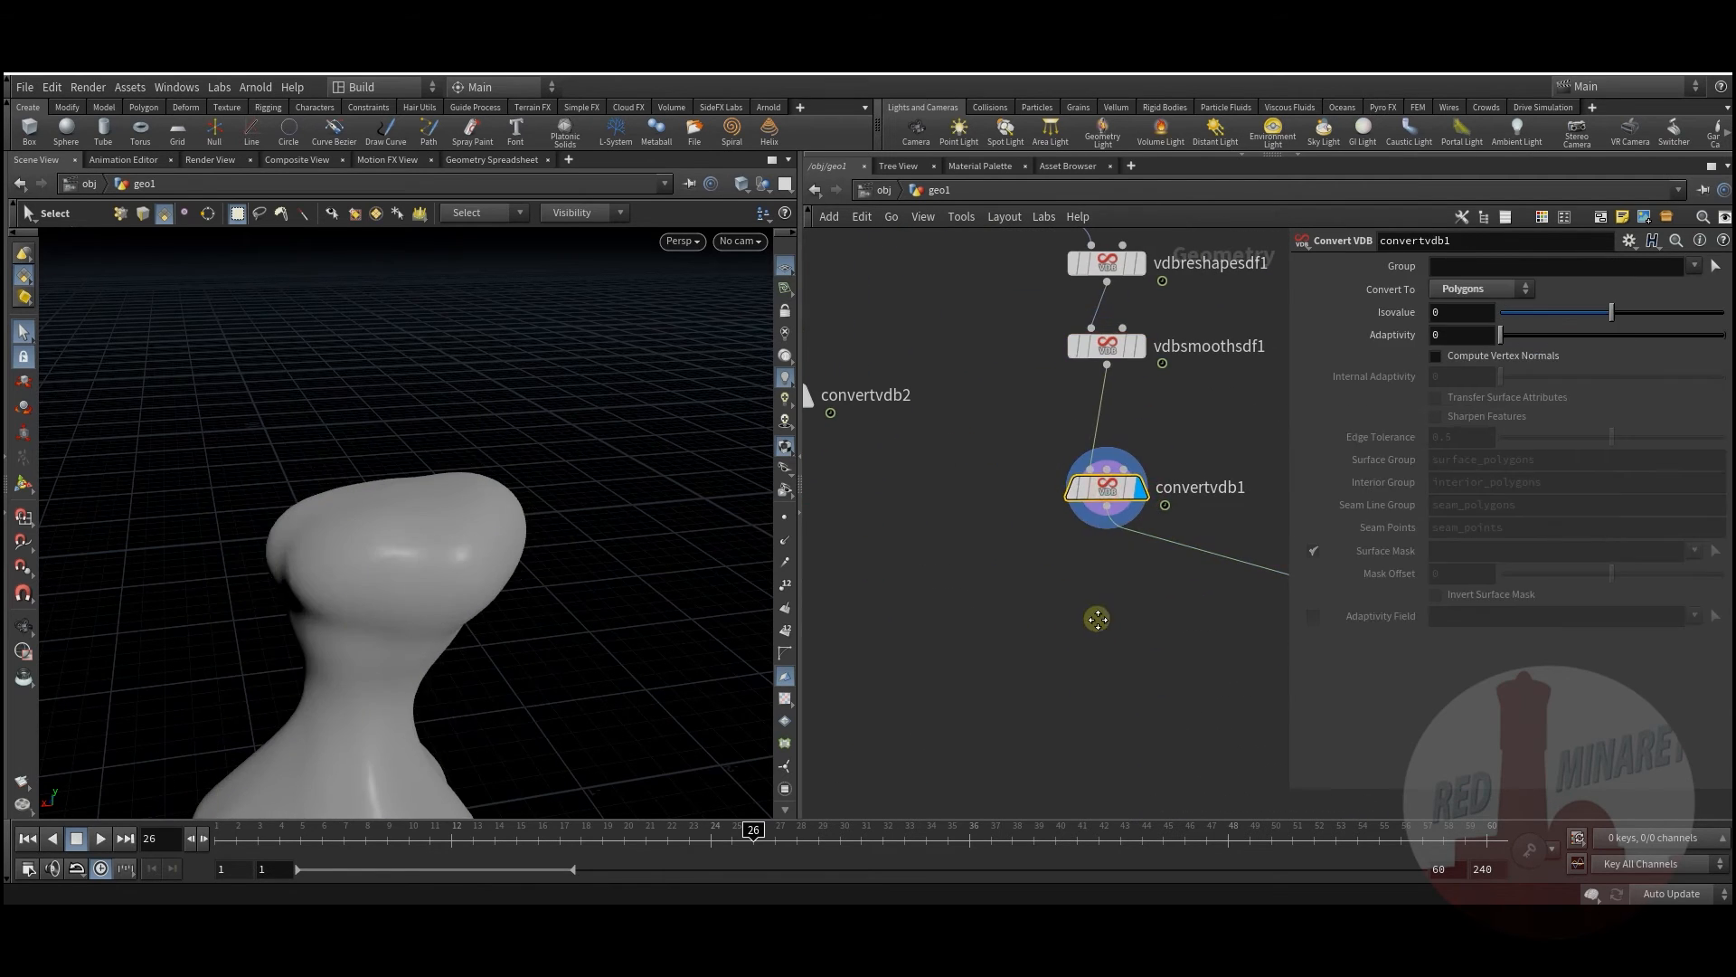
pyautogui.moveTo(1097, 616); pyautogui.dragTo(880, 419, button='middle')
pyautogui.moveTo(1267, 498); pyautogui.dragTo(1088, 548, button='middle')
pyautogui.click(1114, 479)
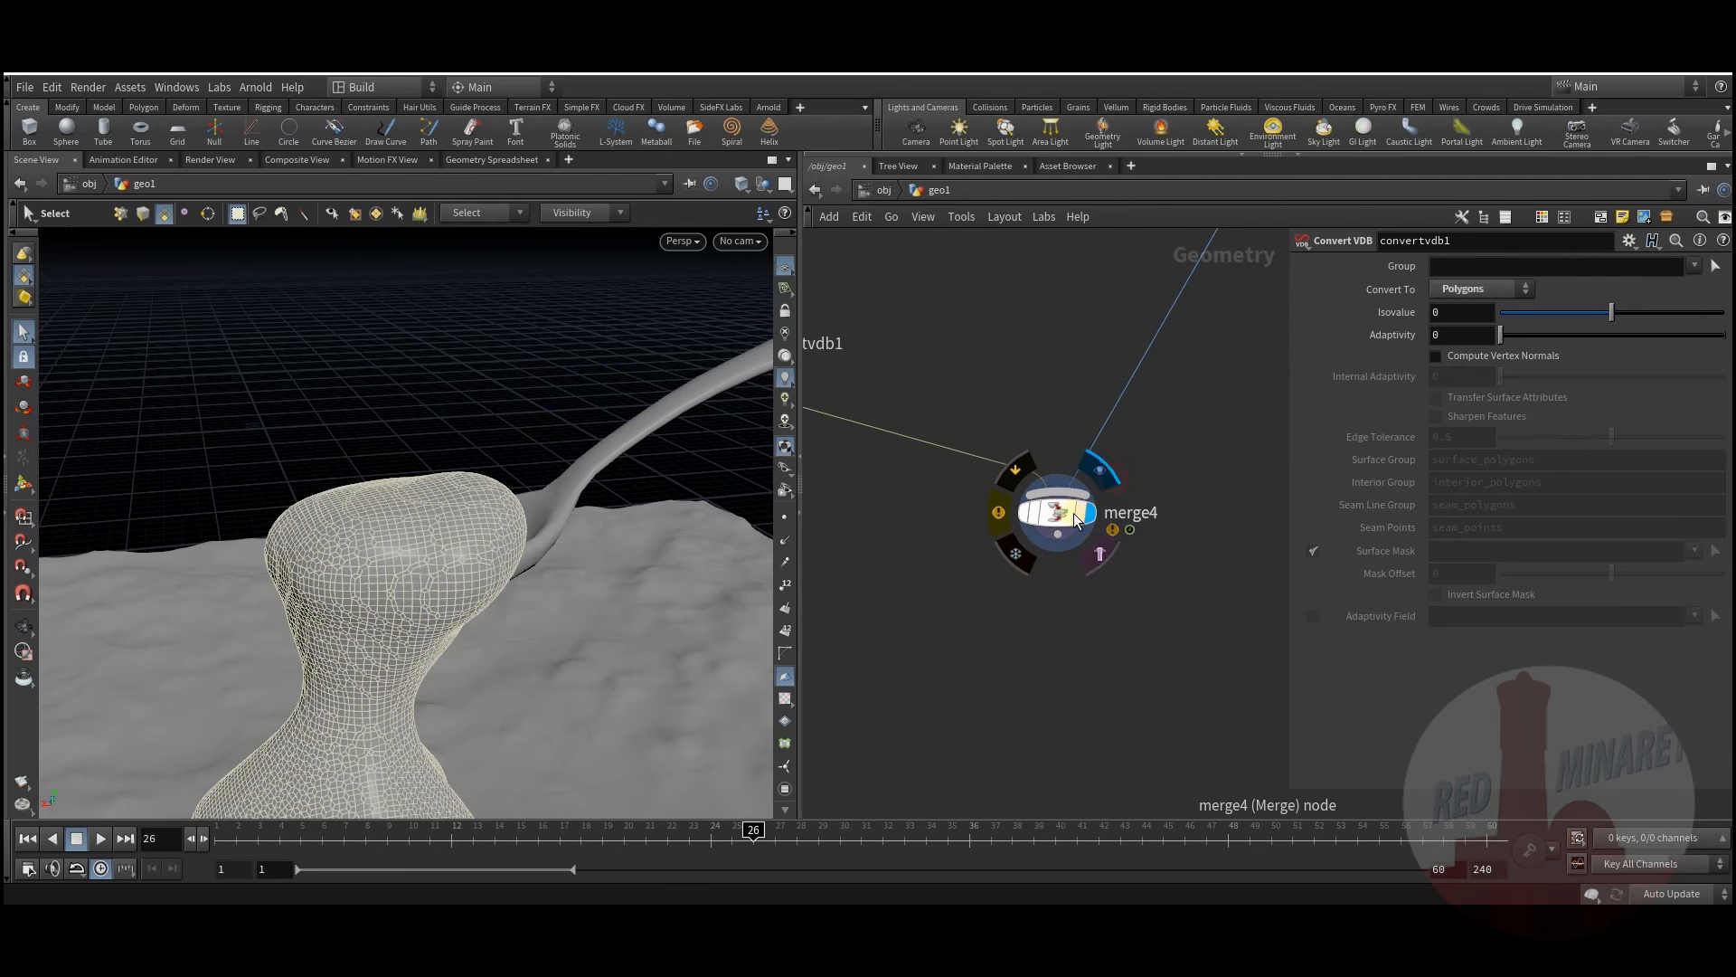
# Step: Align vdbfromparticles1 above vdbreshapesdf2 and select it
pyautogui.click(1072, 513)
pyautogui.press('Escape')
pyautogui.moveTo(477, 510)
pyautogui.mouseDown()
pyautogui.moveTo(454, 542)
pyautogui.moveTo(469, 551)
pyautogui.moveTo(500, 434)
pyautogui.moveTo(485, 496)
pyautogui.mouseUp()
pyautogui.press('s')
pyautogui.moveTo(908, 486); pyautogui.dragTo(994, 665, button='middle')
pyautogui.moveTo(938, 391); pyautogui.dragTo(1124, 666, button='middle')
pyautogui.moveTo(1090, 520); pyautogui.dragTo(1203, 722, button='middle')
pyautogui.scroll(-2, 1144, 697)
pyautogui.moveTo(1006, 528); pyautogui.dragTo(1063, 738, button='middle')
pyautogui.moveTo(1037, 295); pyautogui.dragTo(1034, 367, button='middle')
pyautogui.moveTo(1029, 406); pyautogui.dragTo(999, 480)
pyautogui.click(999, 478)
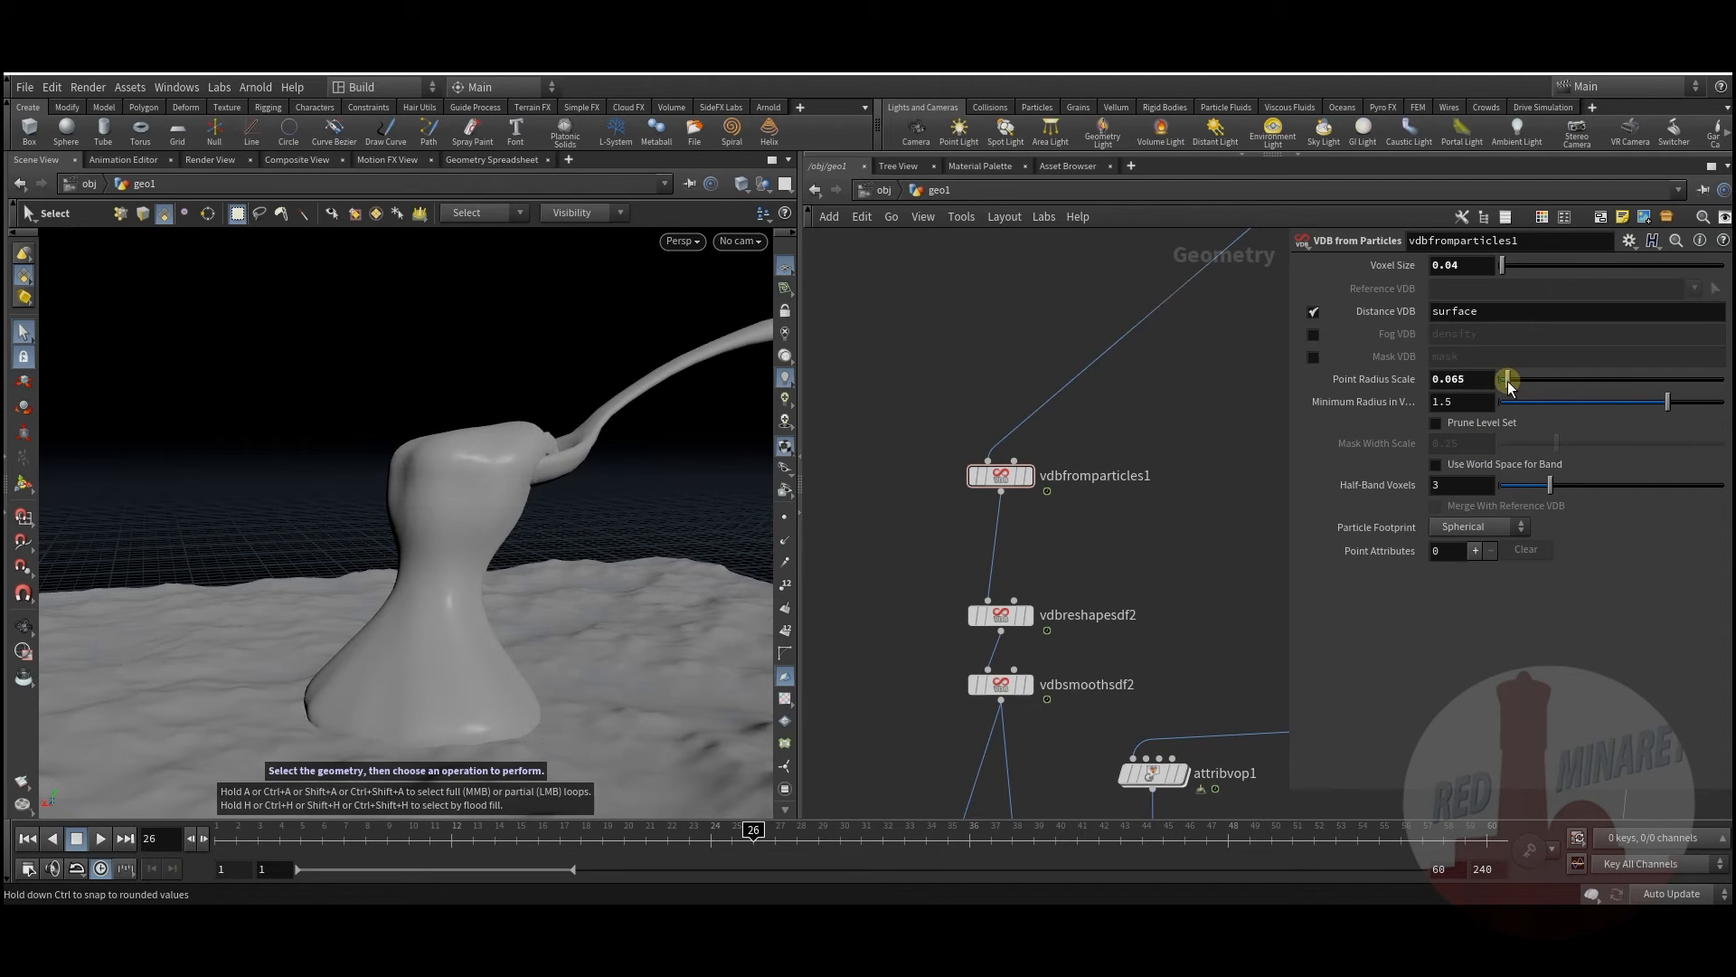
# Step: Drag Point Radius Scale to 0.073 and orbit the viewport to check the vase
pyautogui.moveTo(1509, 385); pyautogui.dragTo(1509, 385)
pyautogui.press('Escape')
pyautogui.moveTo(504, 516); pyautogui.dragTo(458, 570)
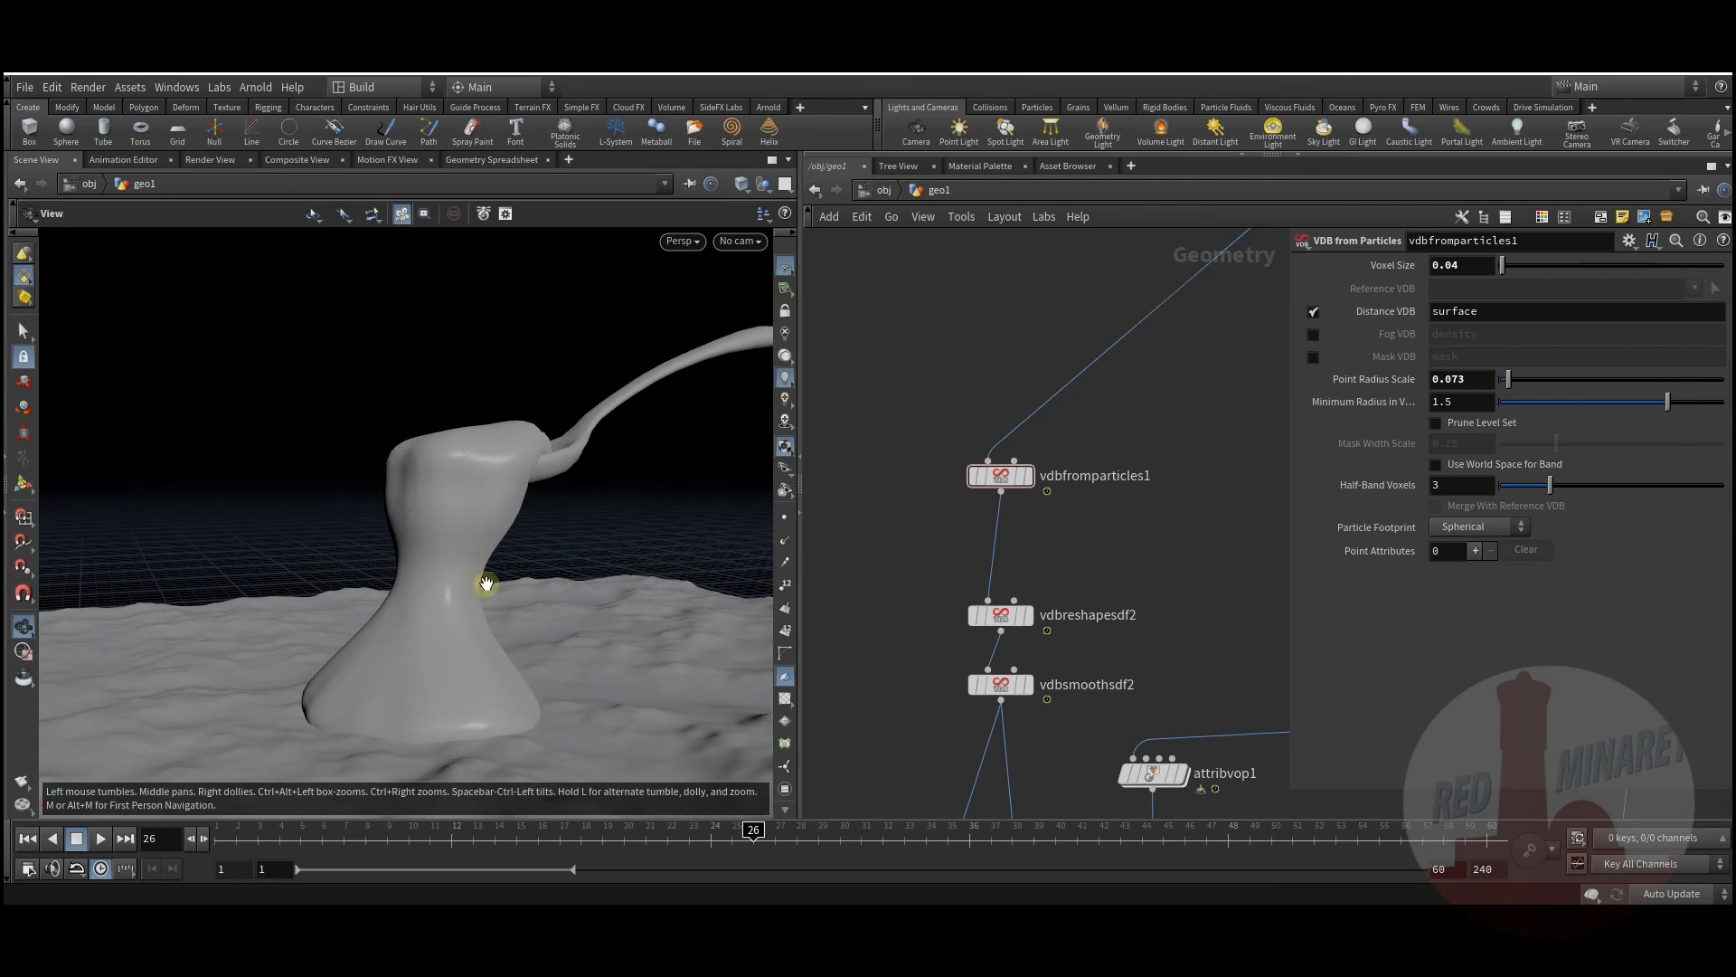
pyautogui.press('s')
pyautogui.moveTo(1057, 781); pyautogui.dragTo(1023, 480, button='middle')
pyautogui.scroll(-2, 1022, 481)
pyautogui.moveTo(985, 573); pyautogui.dragTo(946, 346, button='middle')
pyautogui.moveTo(1091, 628); pyautogui.dragTo(1042, 618, button='middle')
# Step: Add a Color node via the Tab menu search 'col'
pyautogui.press('Tab')
pyautogui.write('col')
pyautogui.click(1200, 102)
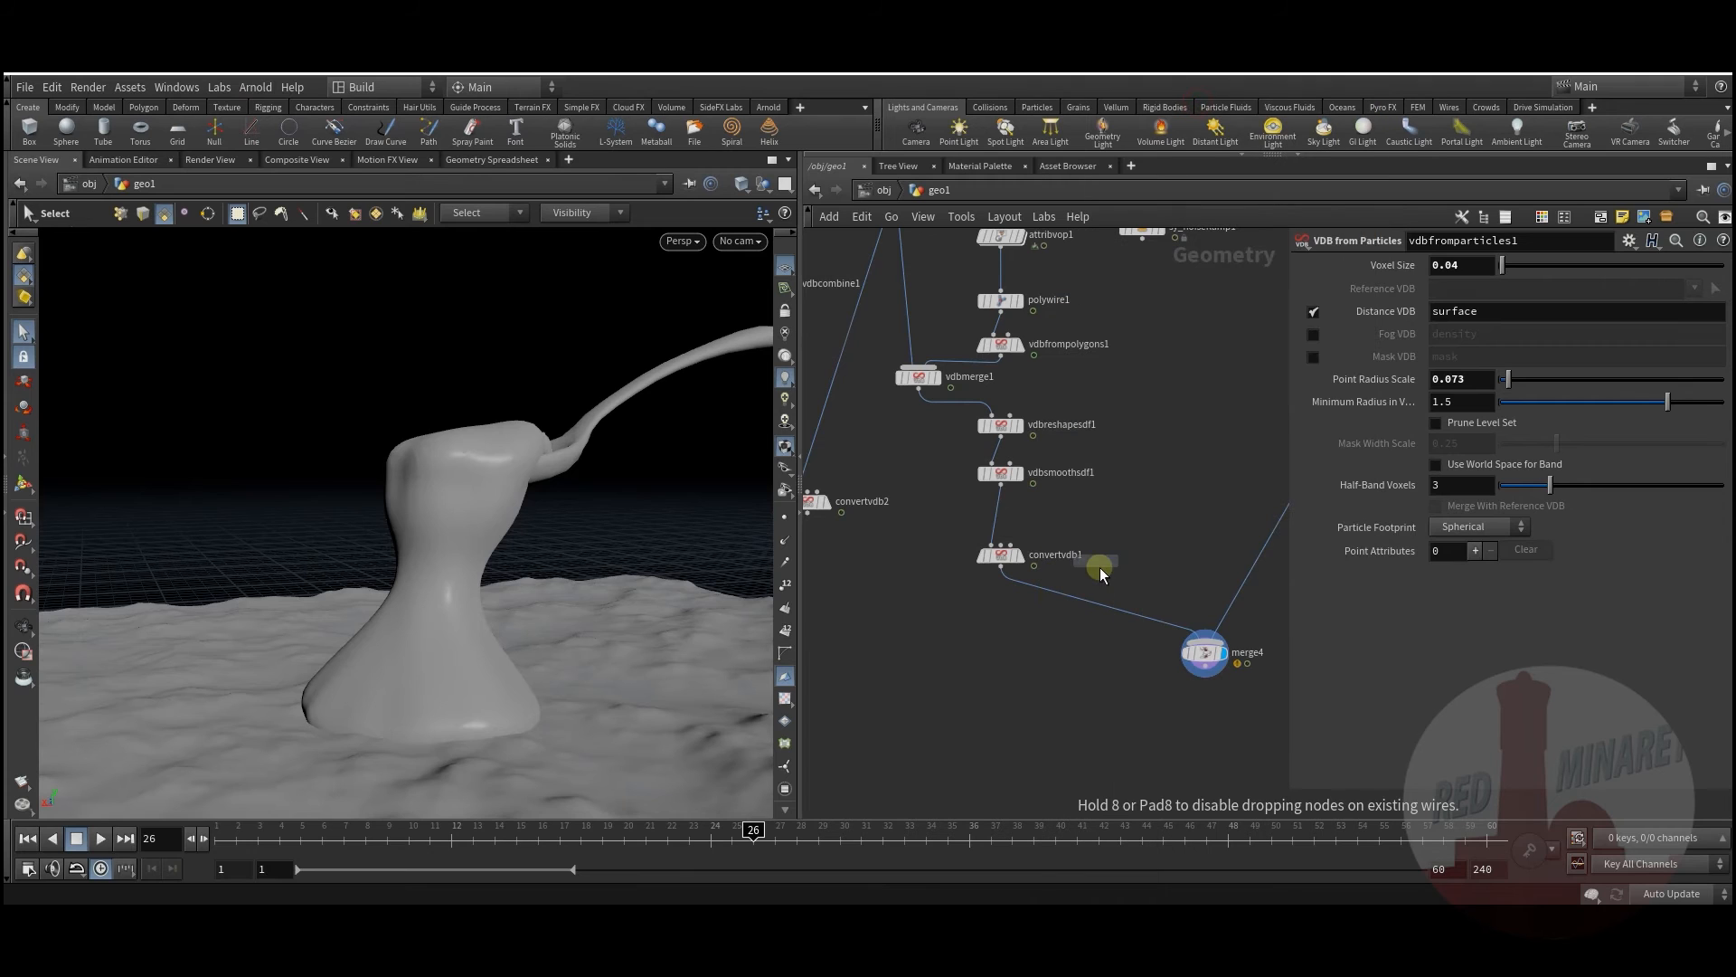
# Step: Insert color1 between convertvdb1 and merge4 and set it to dark red swatch 4C1313
pyautogui.click(1090, 599)
pyautogui.moveTo(1105, 655); pyautogui.dragTo(1016, 627, button='middle')
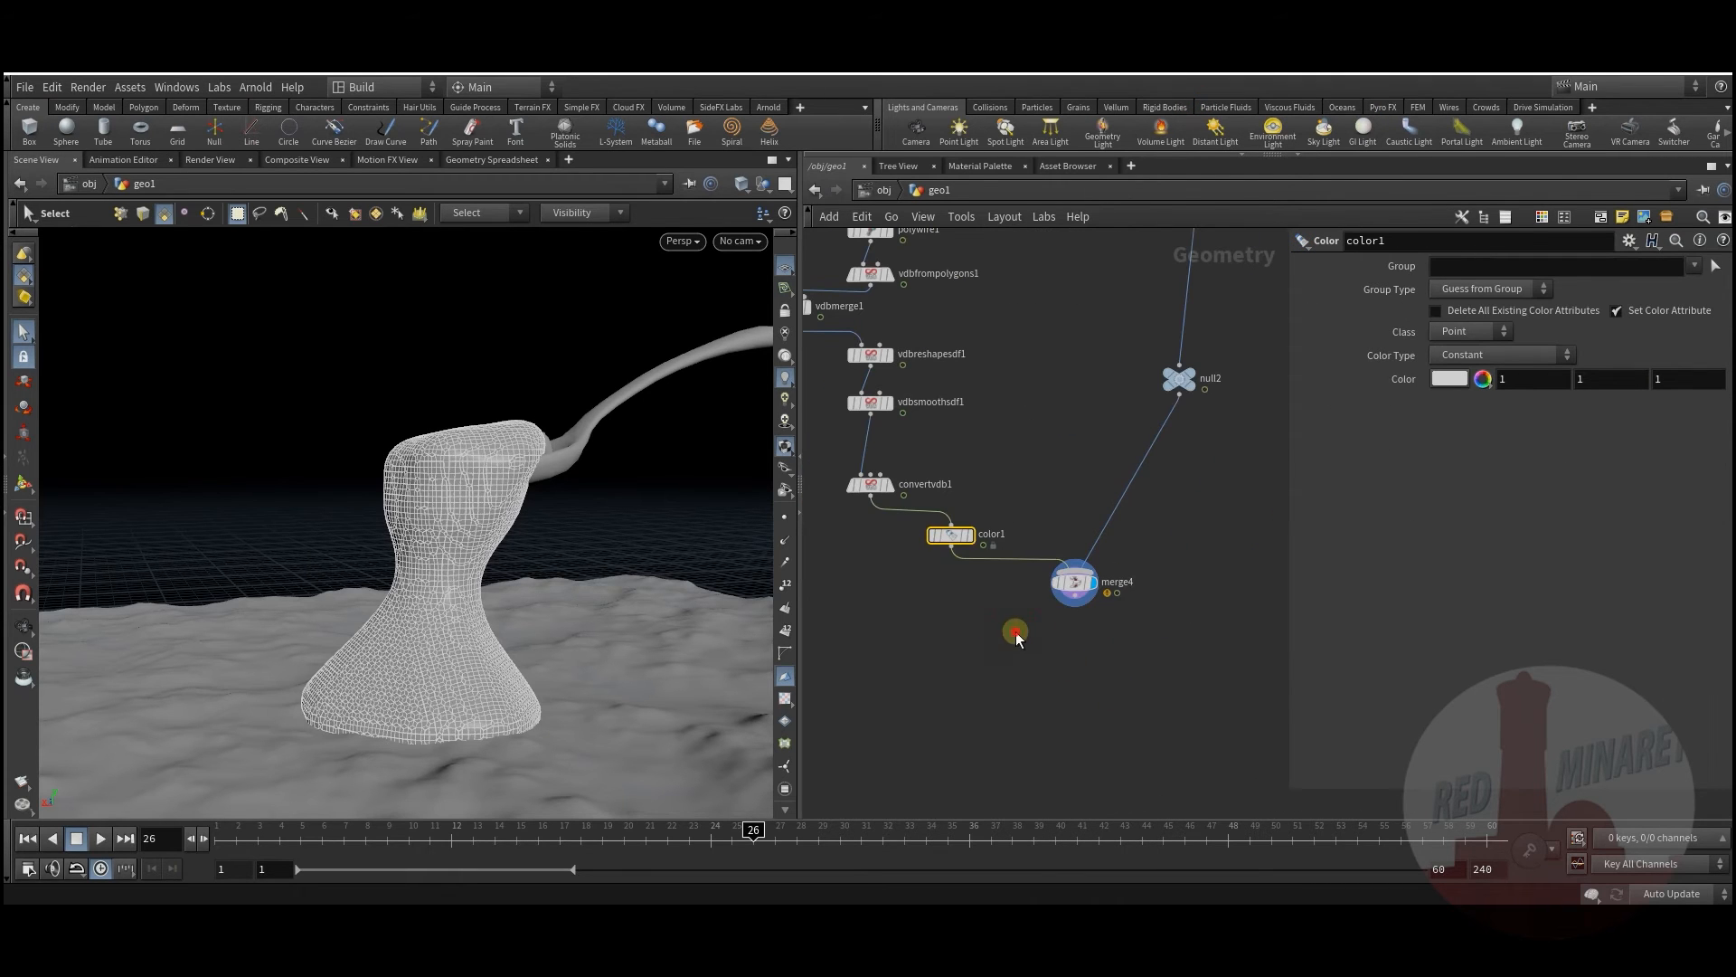
pyautogui.click(1449, 379)
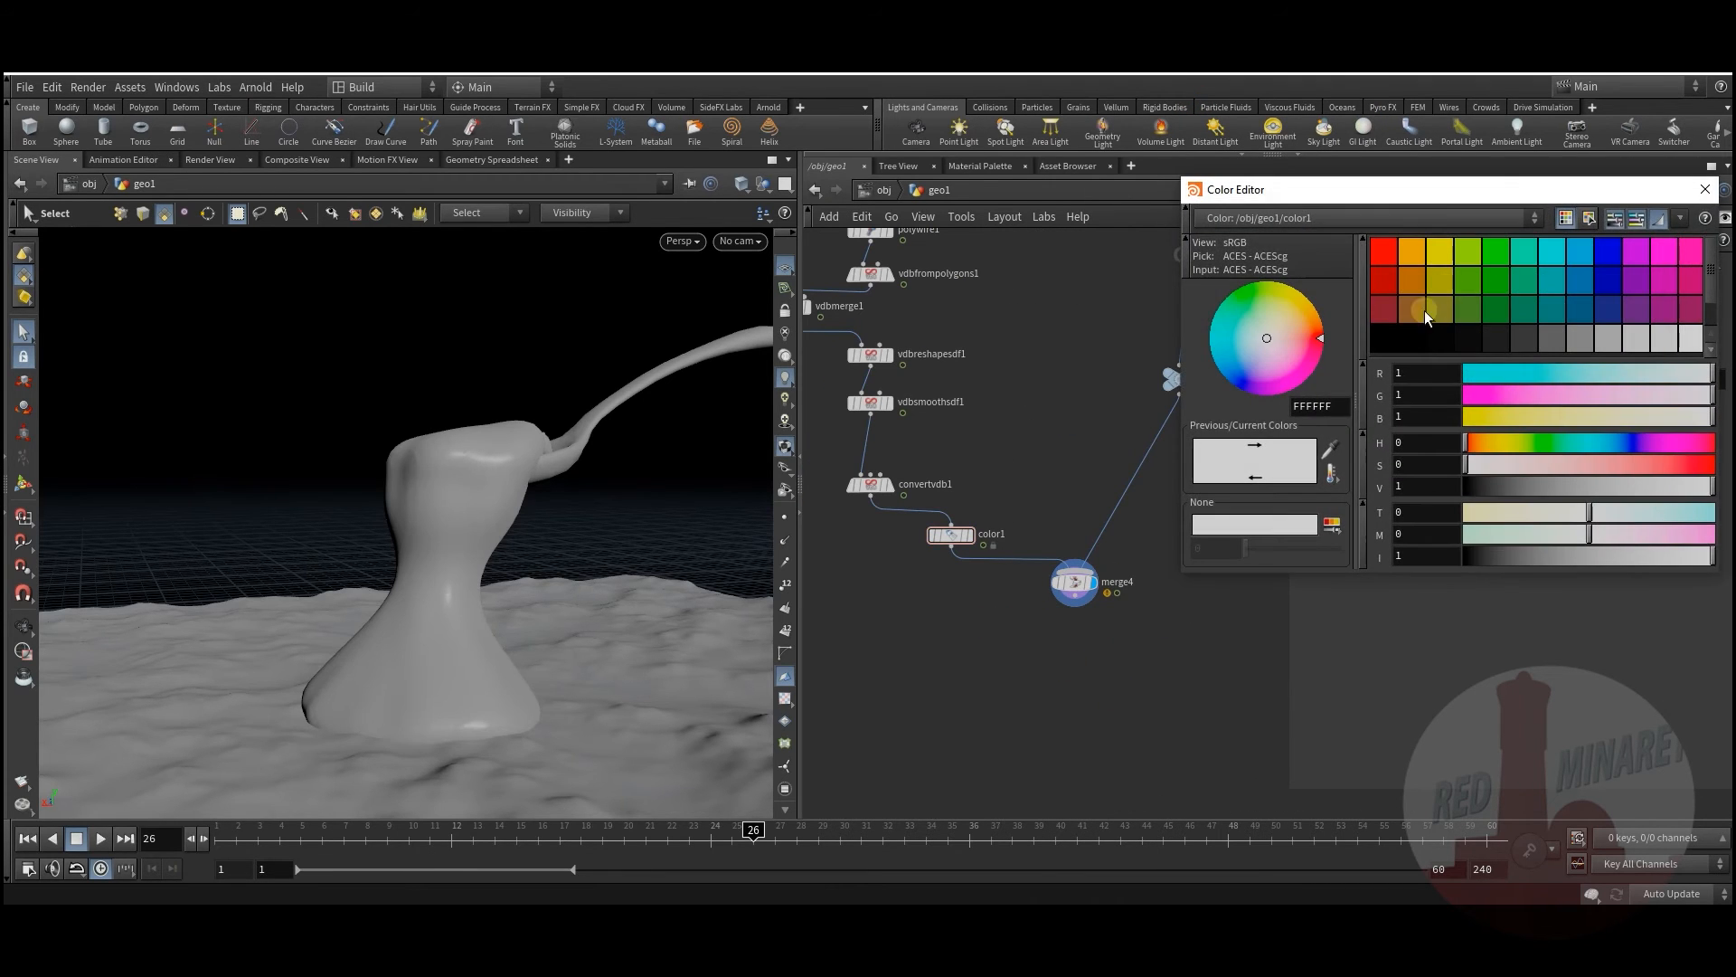
pyautogui.click(1385, 308)
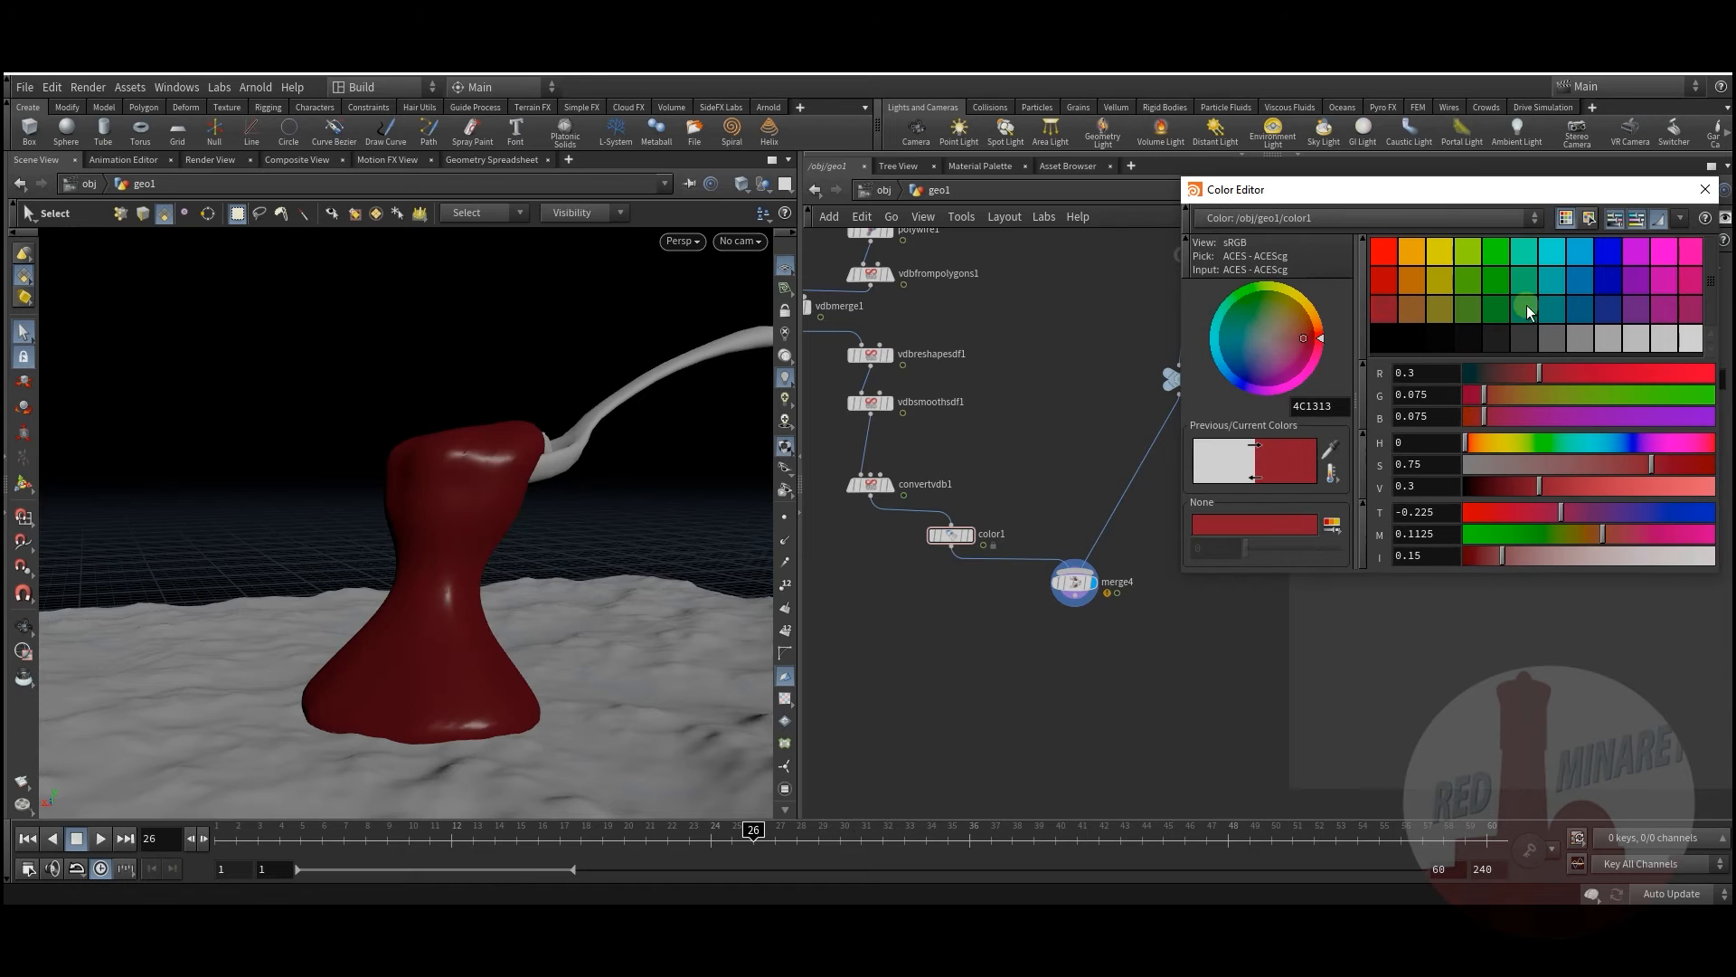
pyautogui.click(1704, 190)
# Step: Look through cam1 and scrub the animation forward a few frames
pyautogui.moveTo(549, 541)
pyautogui.keyDown('alt'); pyautogui.mouseDown()
pyautogui.moveTo(485, 524)
pyautogui.moveTo(541, 546)
pyautogui.mouseUp(); pyautogui.keyUp('alt')
pyautogui.click(739, 240)
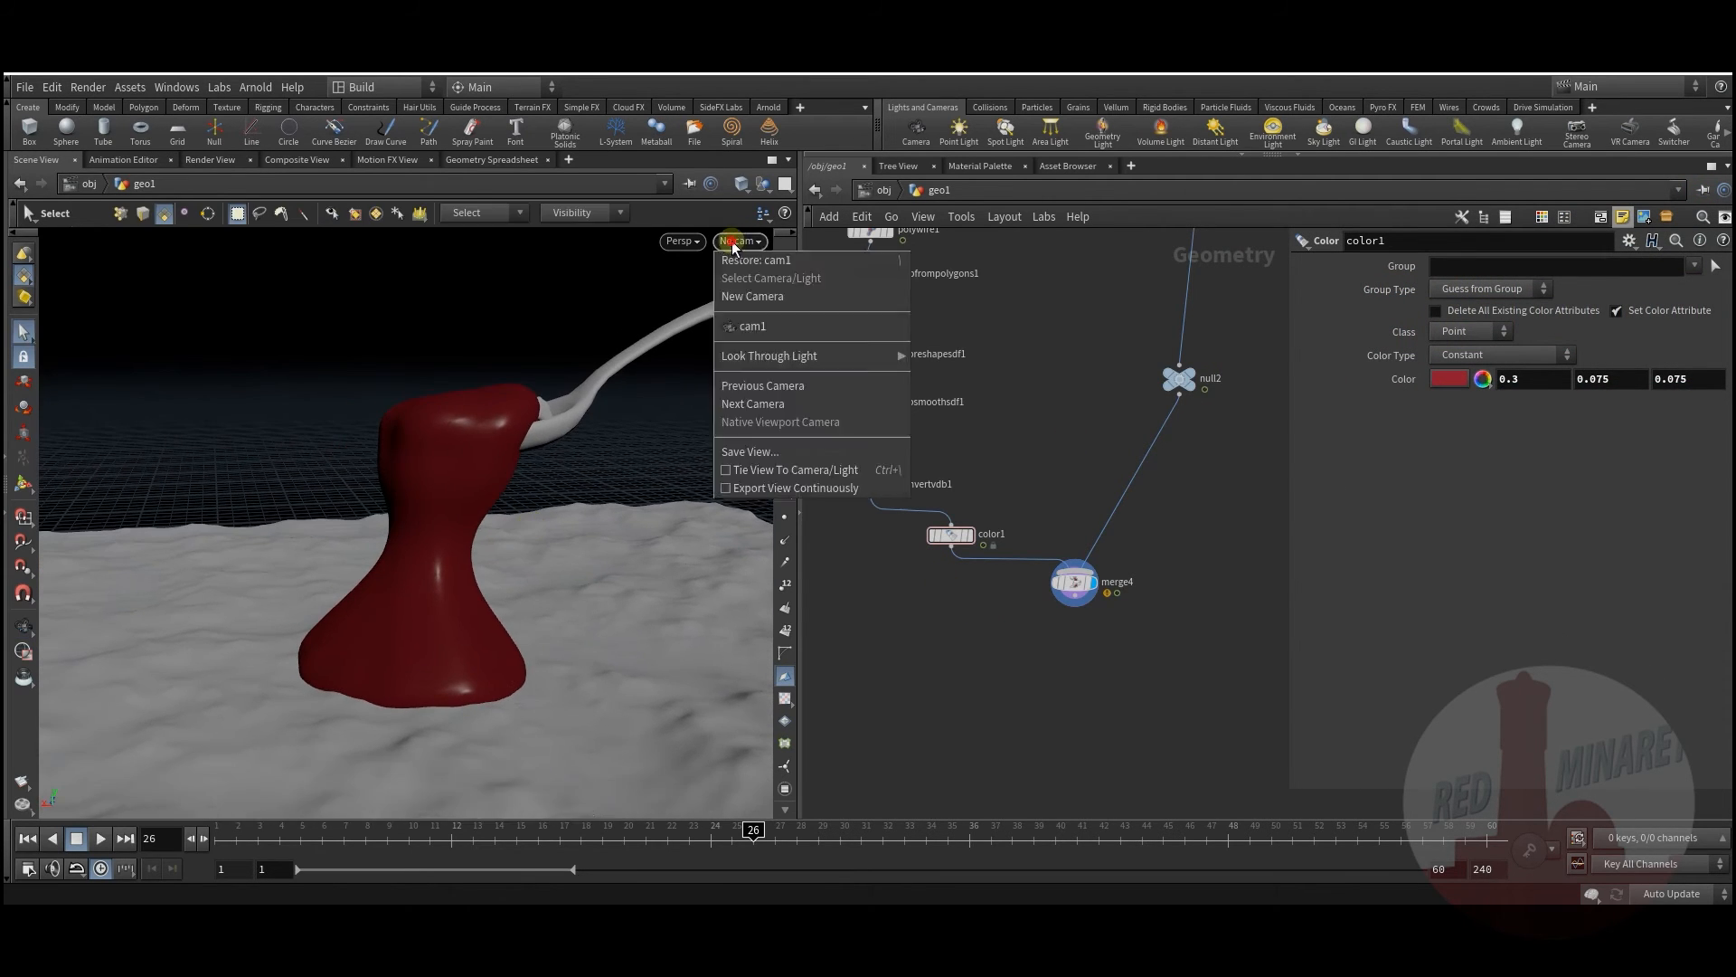
pyautogui.click(749, 326)
pyautogui.moveTo(1003, 651); pyautogui.dragTo(1034, 689, button='middle')
pyautogui.moveTo(243, 839); pyautogui.dragTo(775, 820)
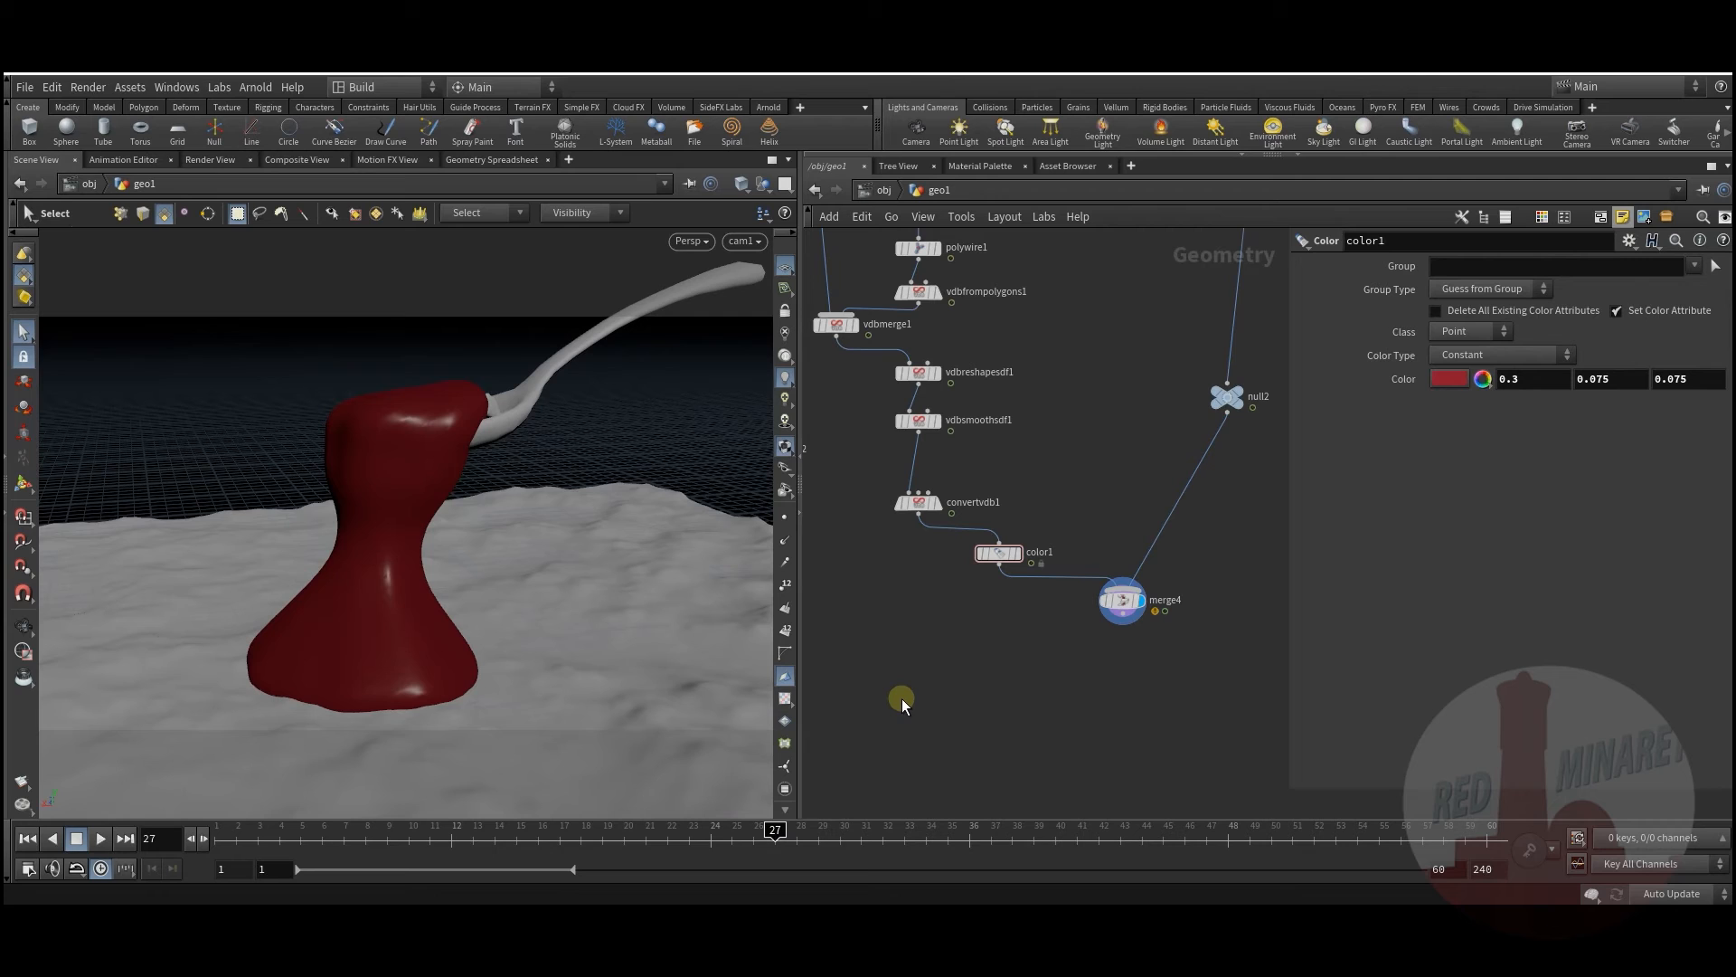
# Step: Widen the 3D viewport and select transform5 below sort1 in the foreach block
pyautogui.moveTo(802, 743); pyautogui.dragTo(1122, 698)
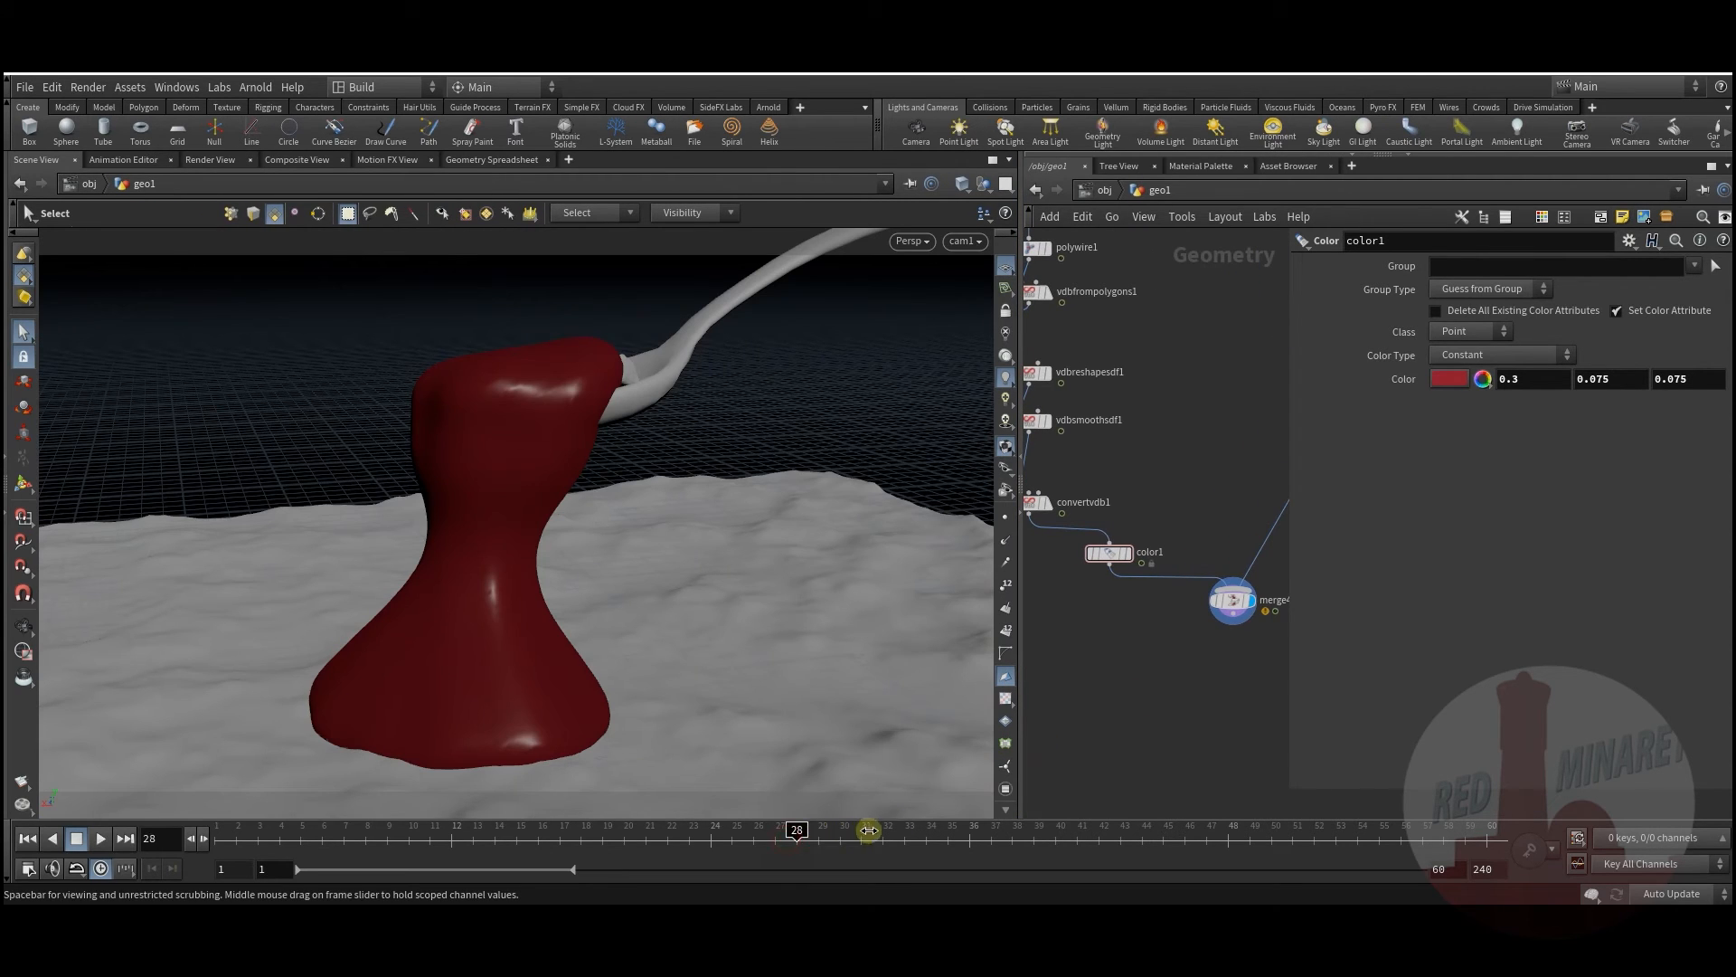
pyautogui.click(1176, 597)
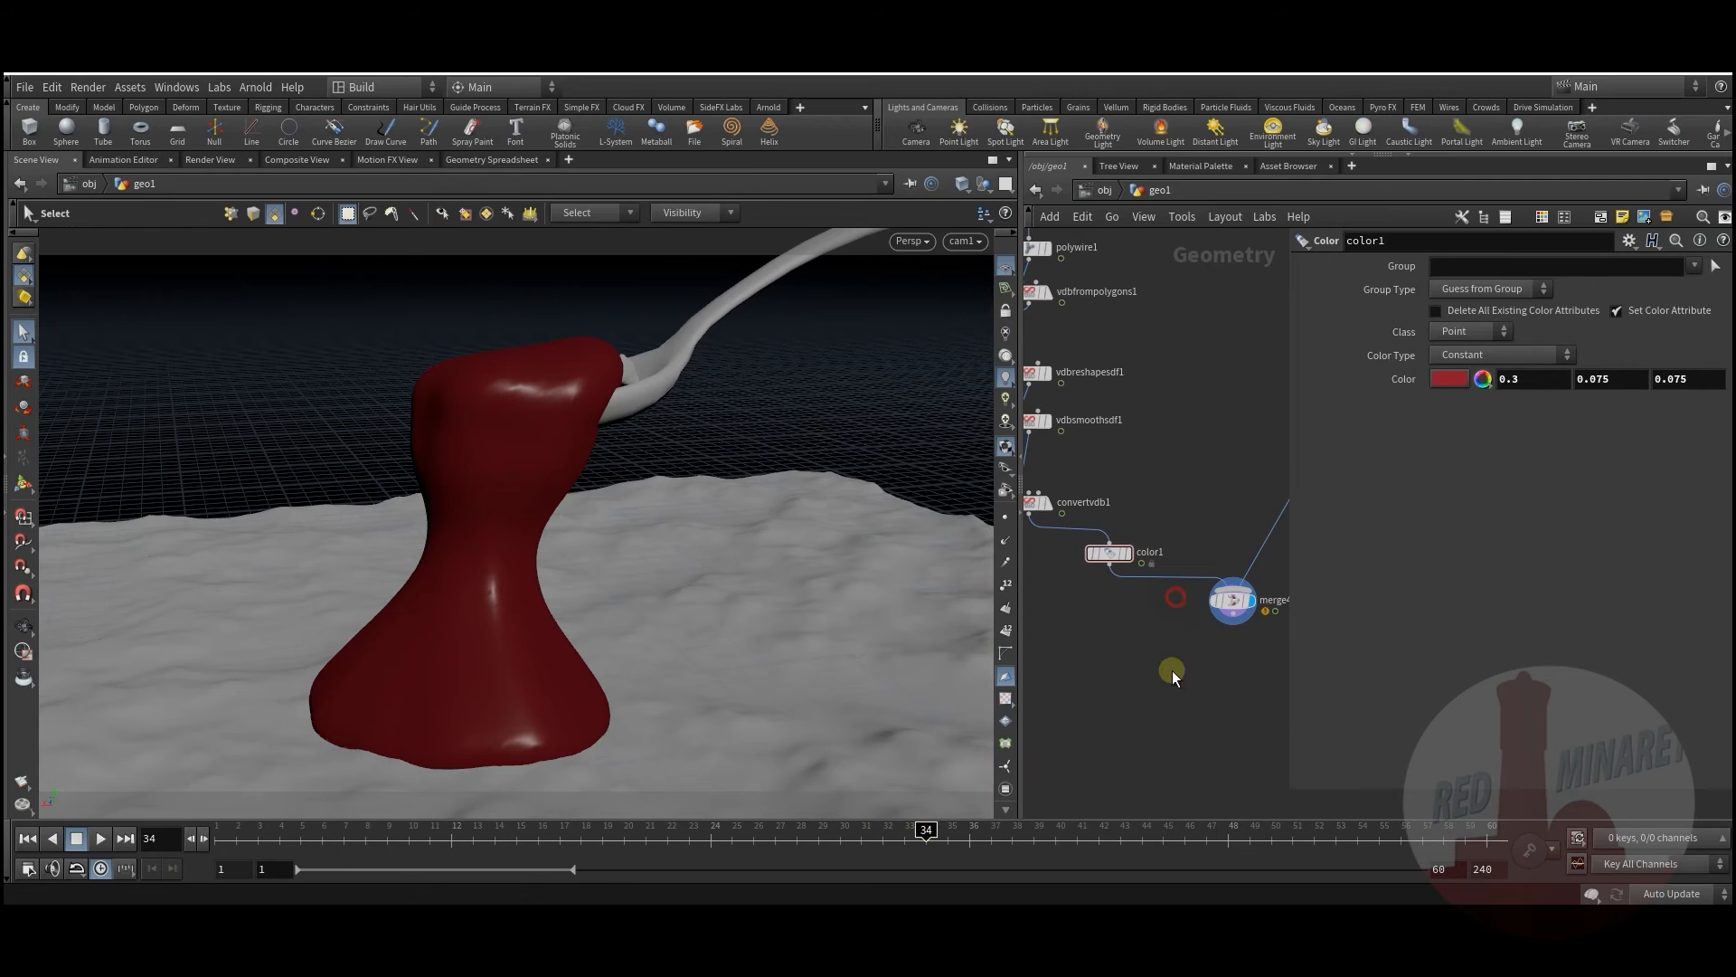
pyautogui.moveTo(1151, 672); pyautogui.dragTo(1124, 712, button='middle')
pyautogui.scroll(-3, 1126, 710)
pyautogui.moveTo(1177, 591); pyautogui.dragTo(1192, 671, button='middle')
pyautogui.moveTo(1167, 370); pyautogui.dragTo(1182, 546, button='middle')
pyautogui.moveTo(1129, 412)
pyautogui.mouseDown(button='middle')
pyautogui.moveTo(1132, 518)
pyautogui.moveTo(1134, 431)
pyautogui.mouseUp(button='middle')
pyautogui.scroll(3, 1230, 633)
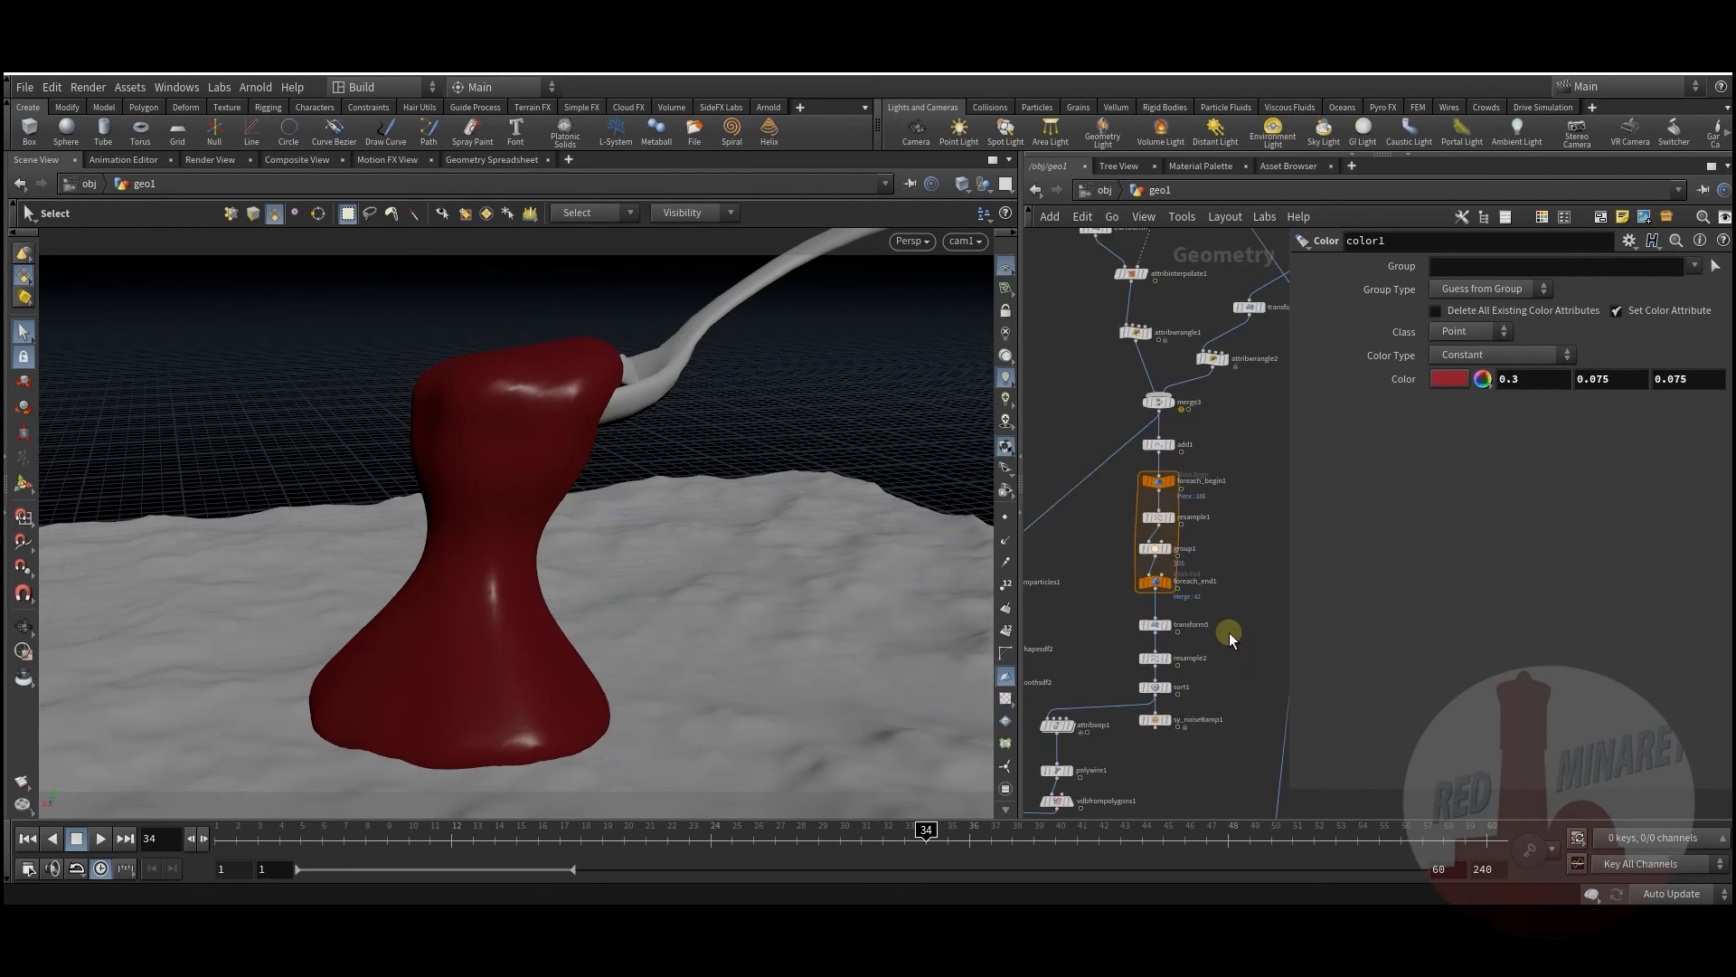
pyautogui.moveTo(1238, 694); pyautogui.dragTo(1255, 530, button='middle')
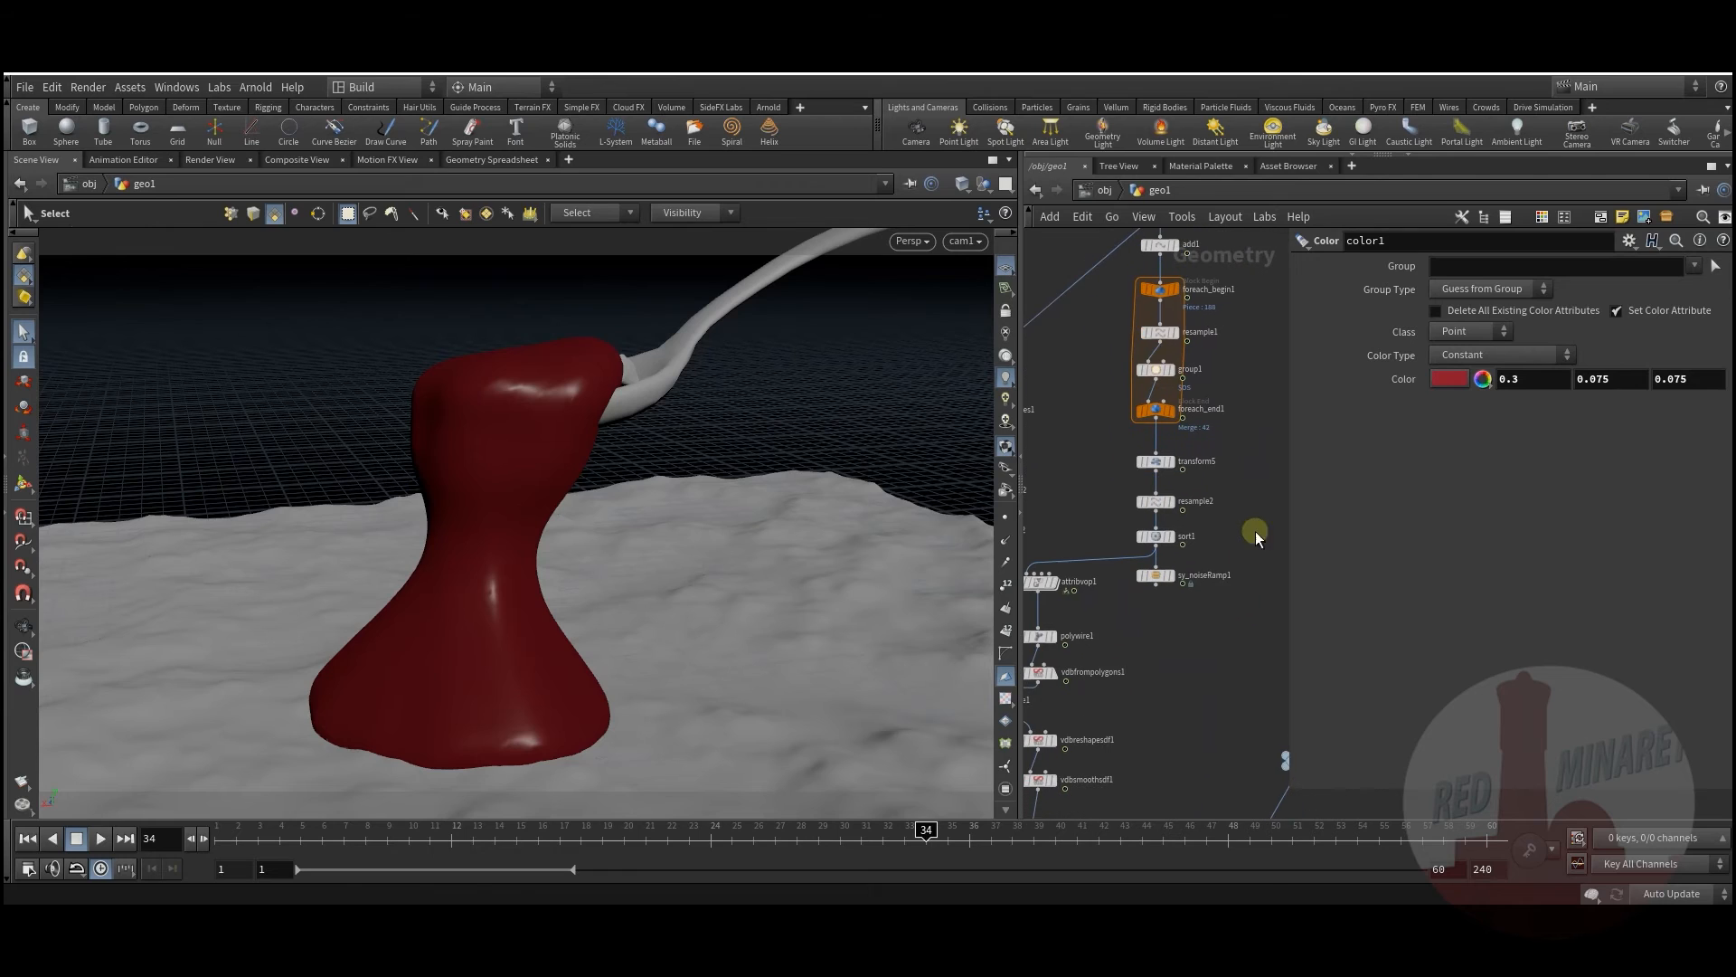
pyautogui.click(1161, 463)
# Step: Display transform5's strands and keyframe a lowered Translate Y at frame 42
pyautogui.moveTo(1174, 654); pyautogui.dragTo(1146, 633, button='middle')
pyautogui.scroll(3, 1207, 493)
pyautogui.click(1160, 463)
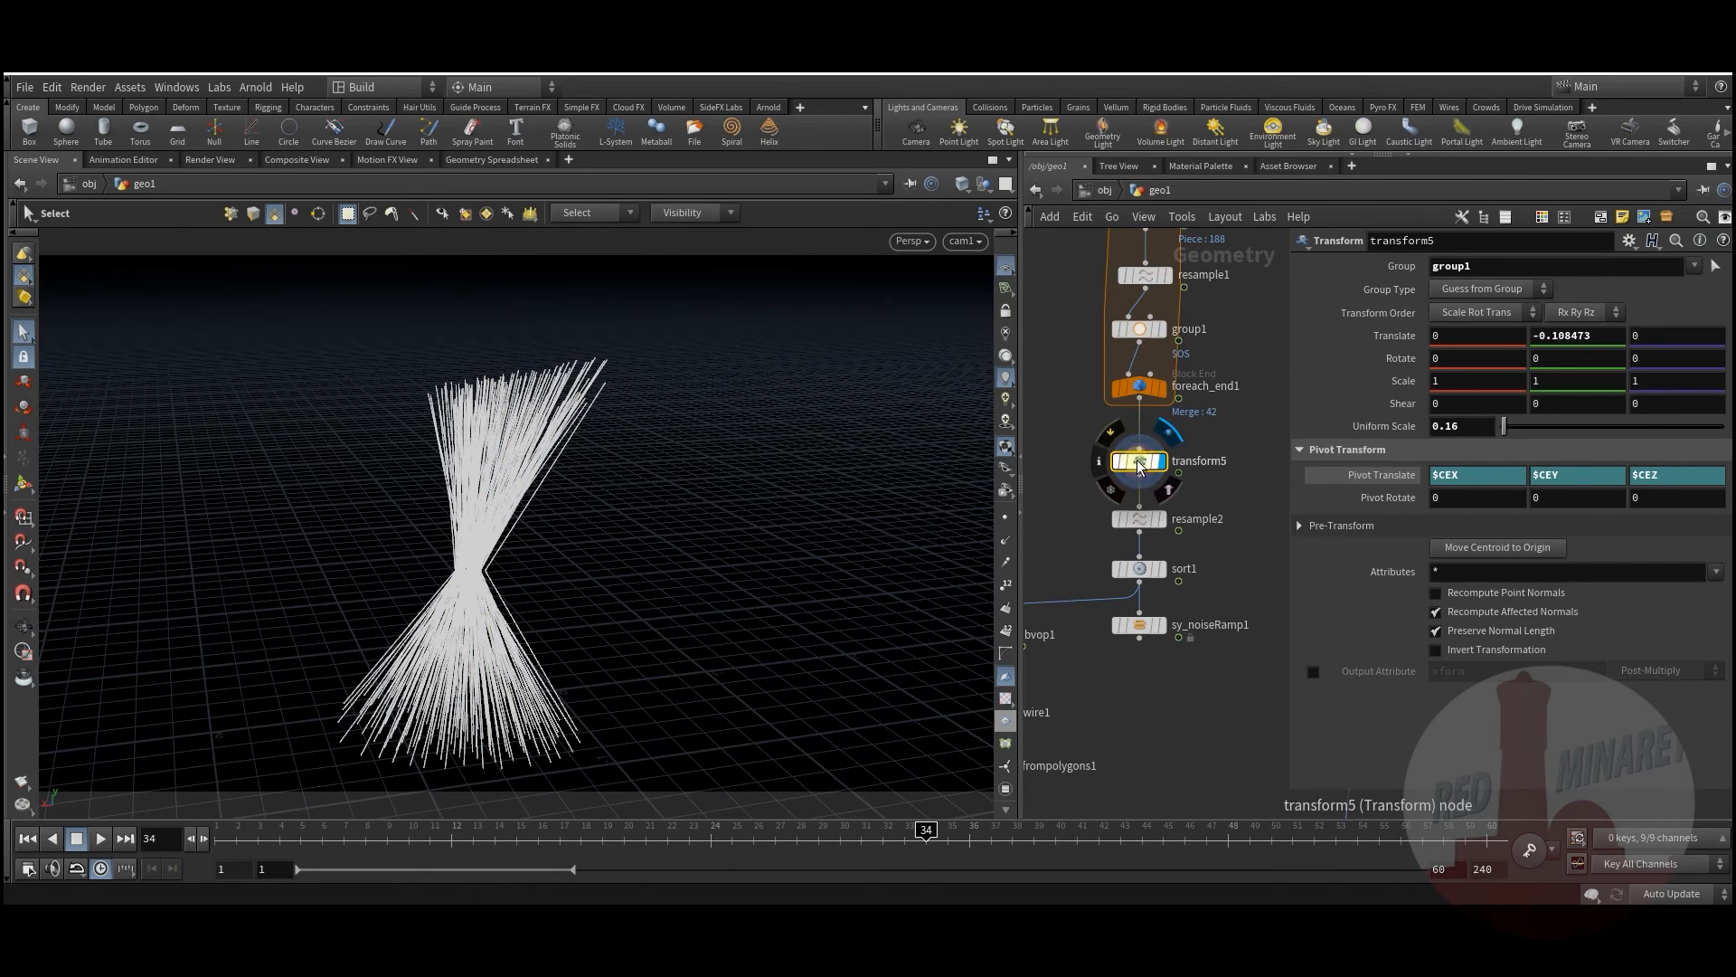
pyautogui.moveTo(256, 839); pyautogui.dragTo(814, 828)
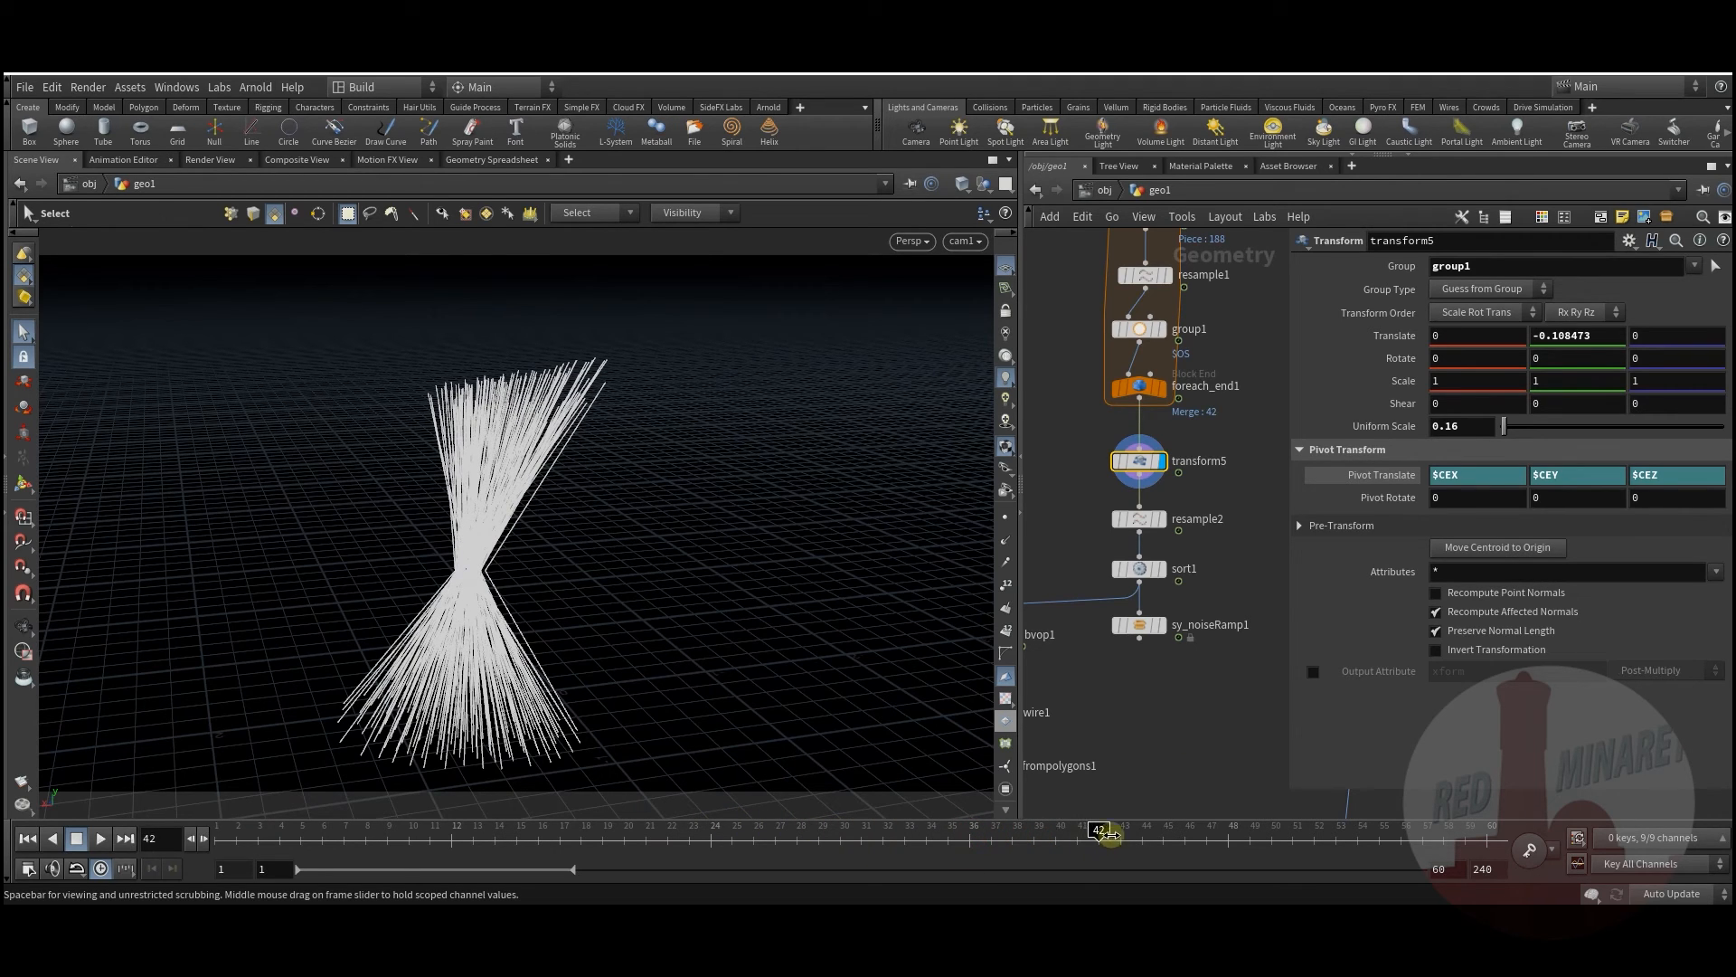
pyautogui.moveTo(1599, 342); pyautogui.dragTo(1273, 418, button='middle')
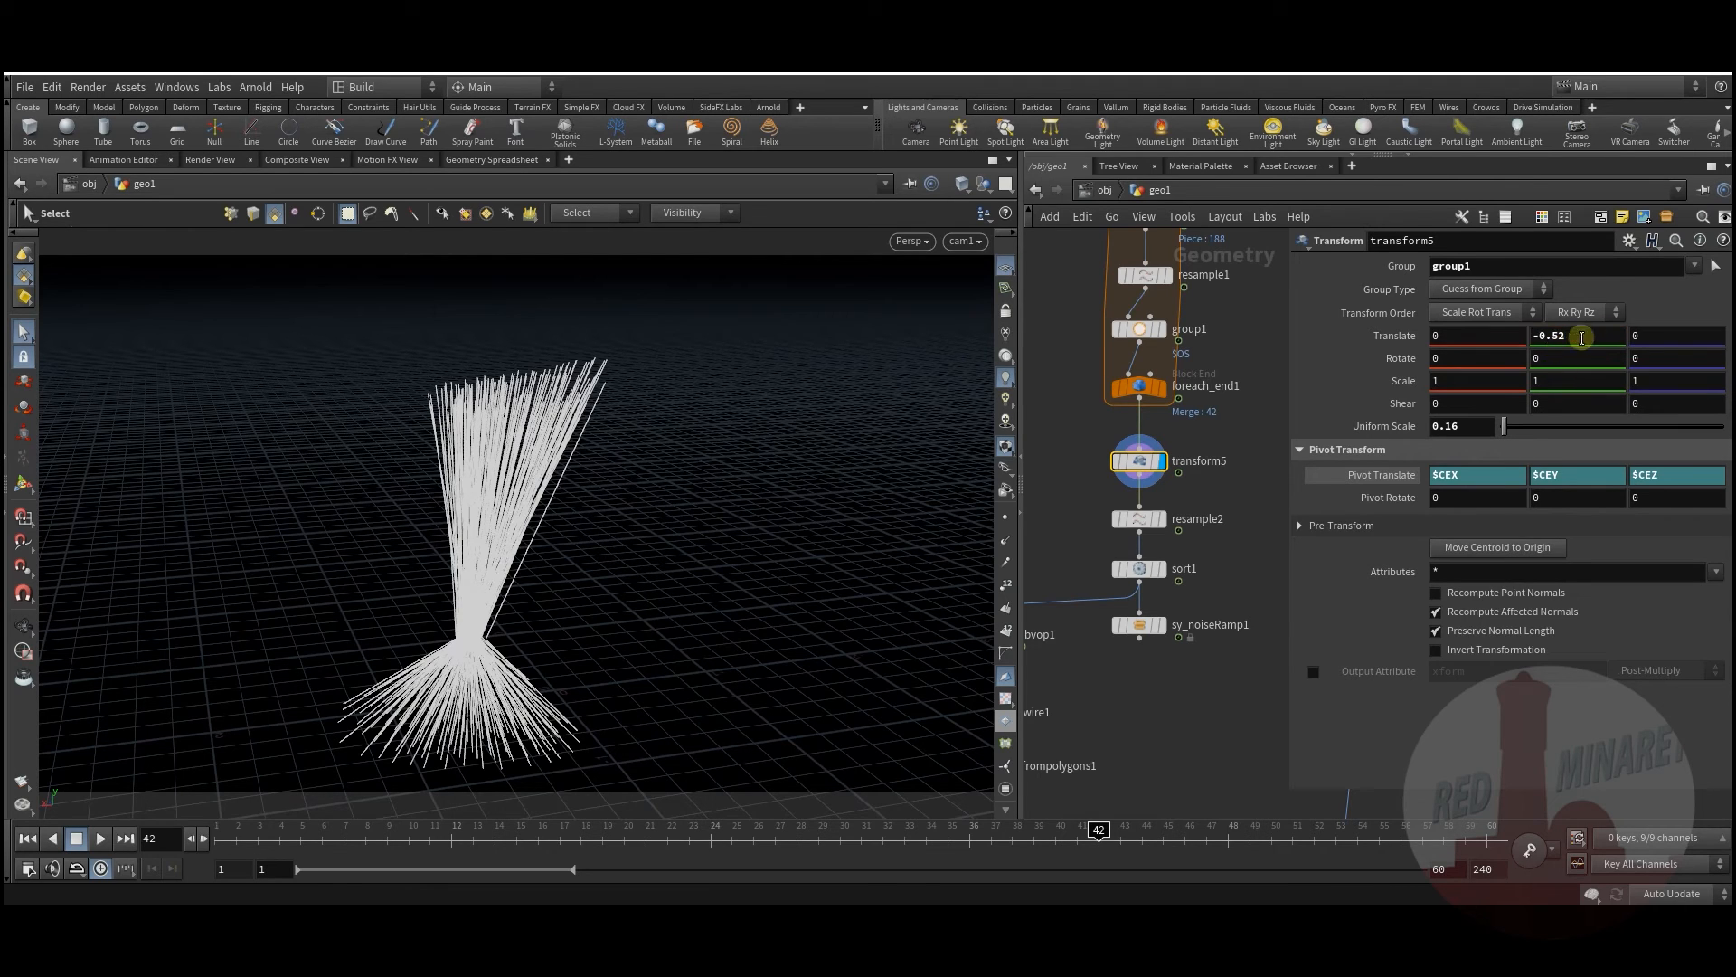
pyautogui.rightClick(1581, 337)
pyautogui.moveTo(1536, 386)
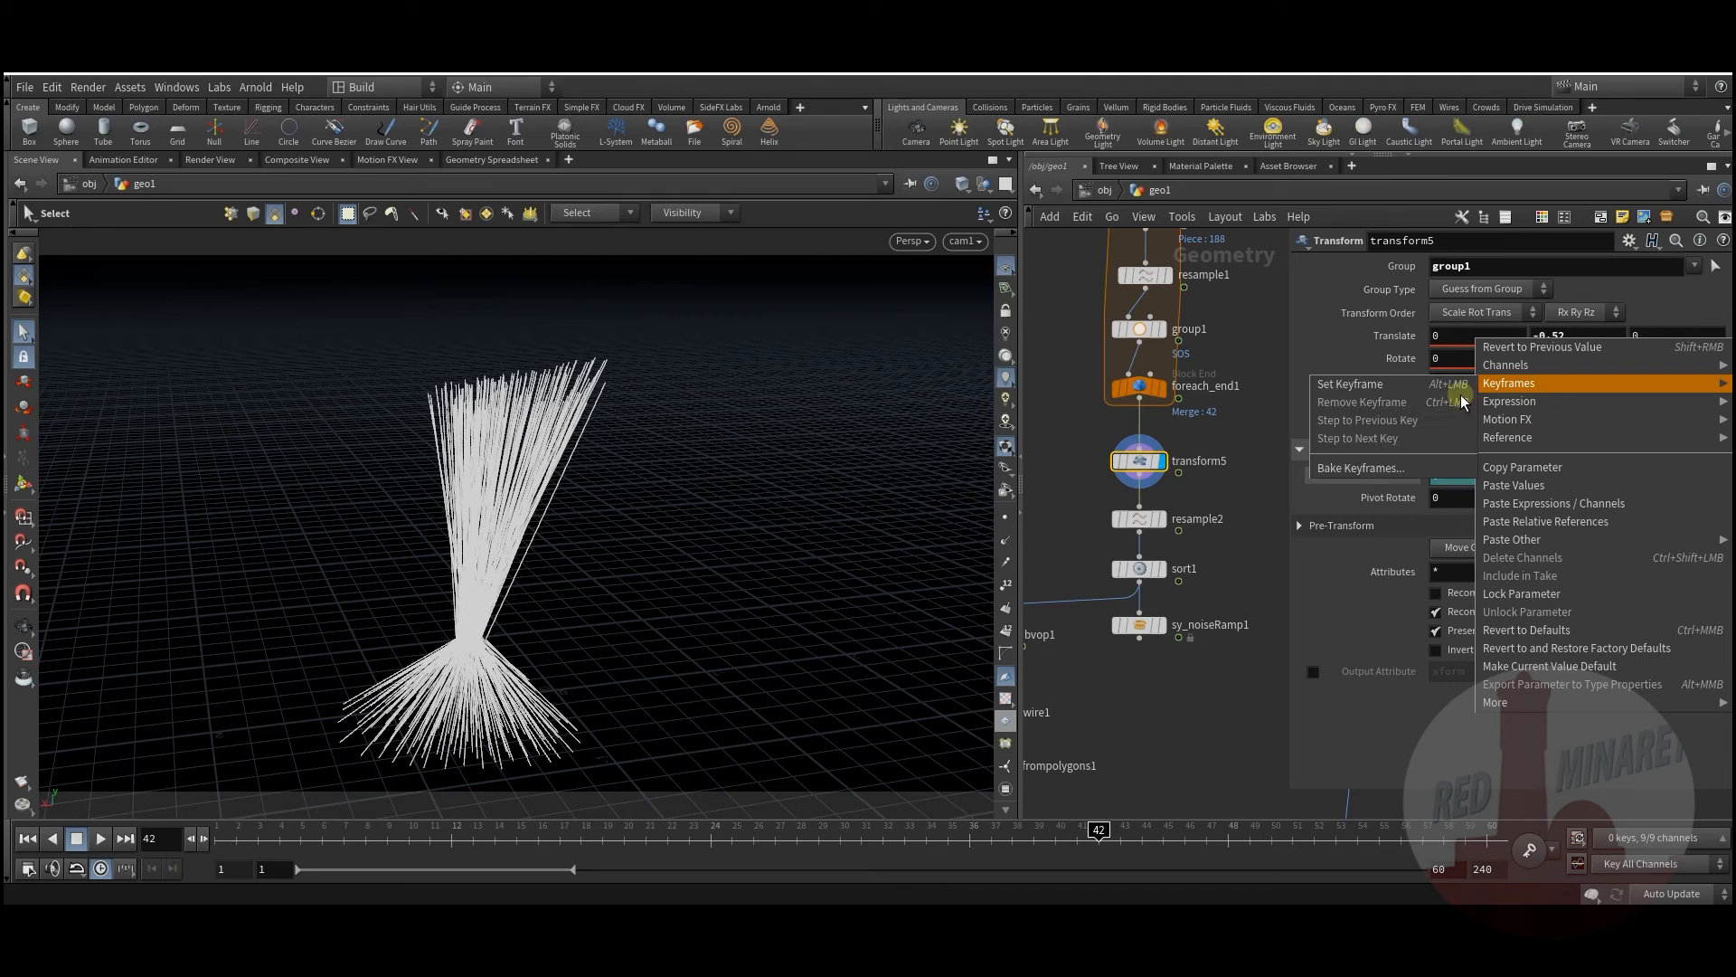
pyautogui.click(1366, 385)
# Step: Keyframe a raised Translate Y of 0.08 at frame 23
pyautogui.click(783, 848)
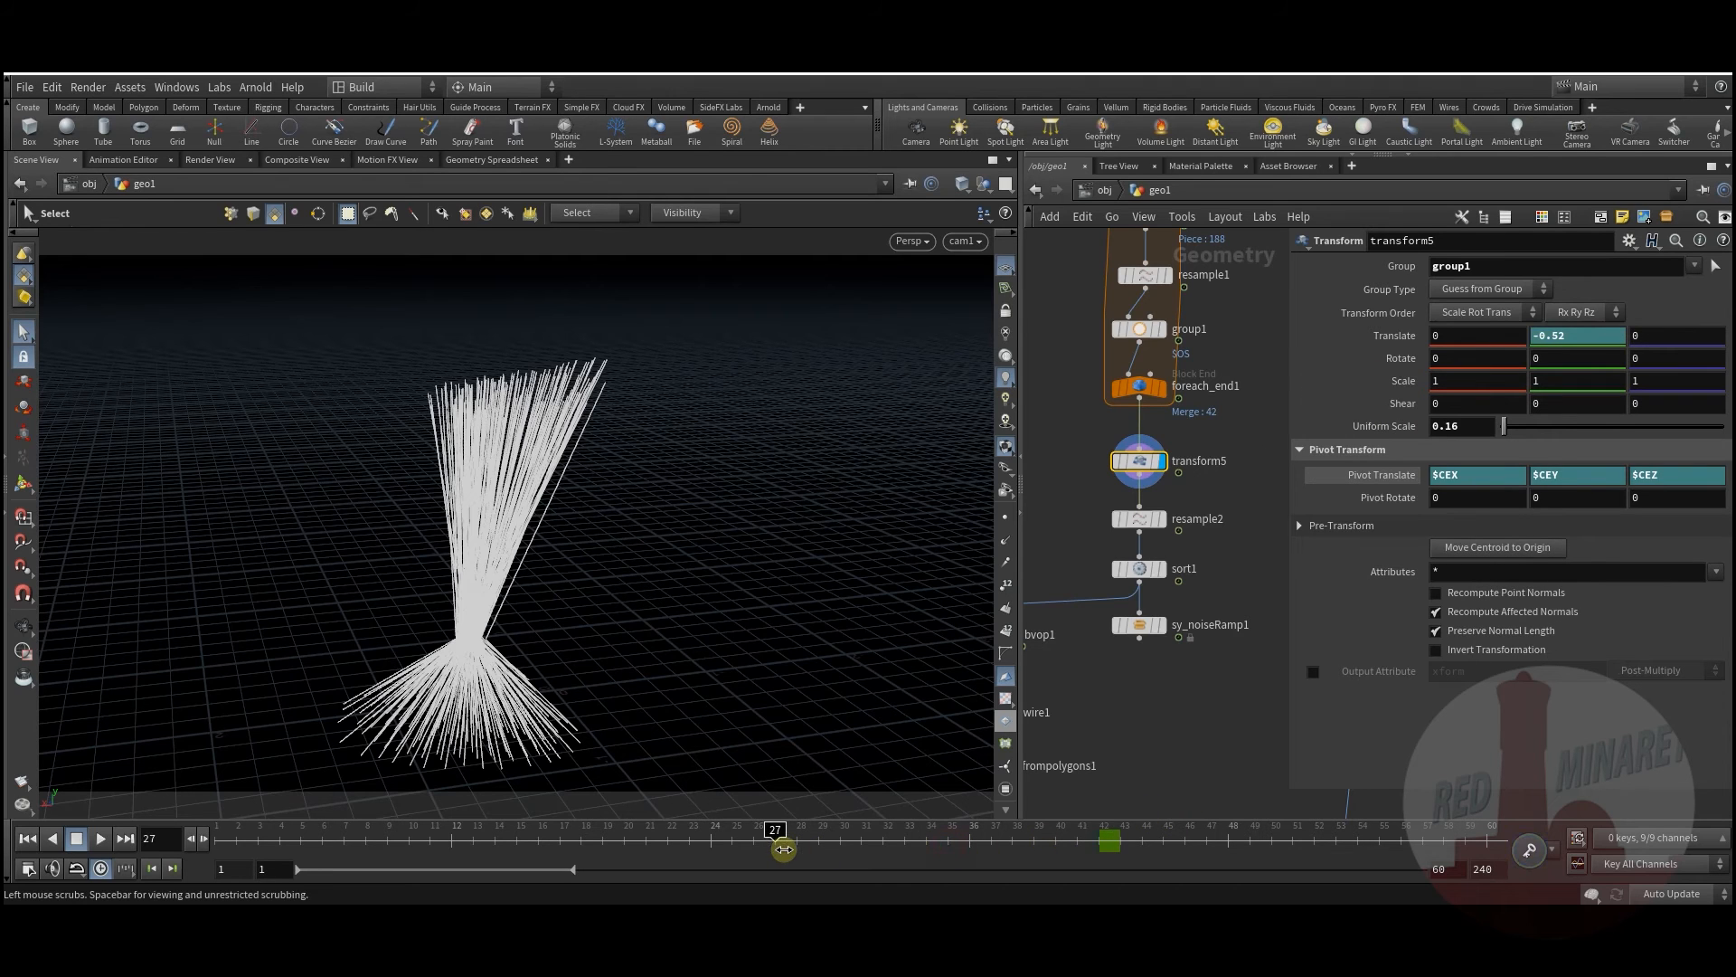
pyautogui.moveTo(767, 847); pyautogui.dragTo(203, 832)
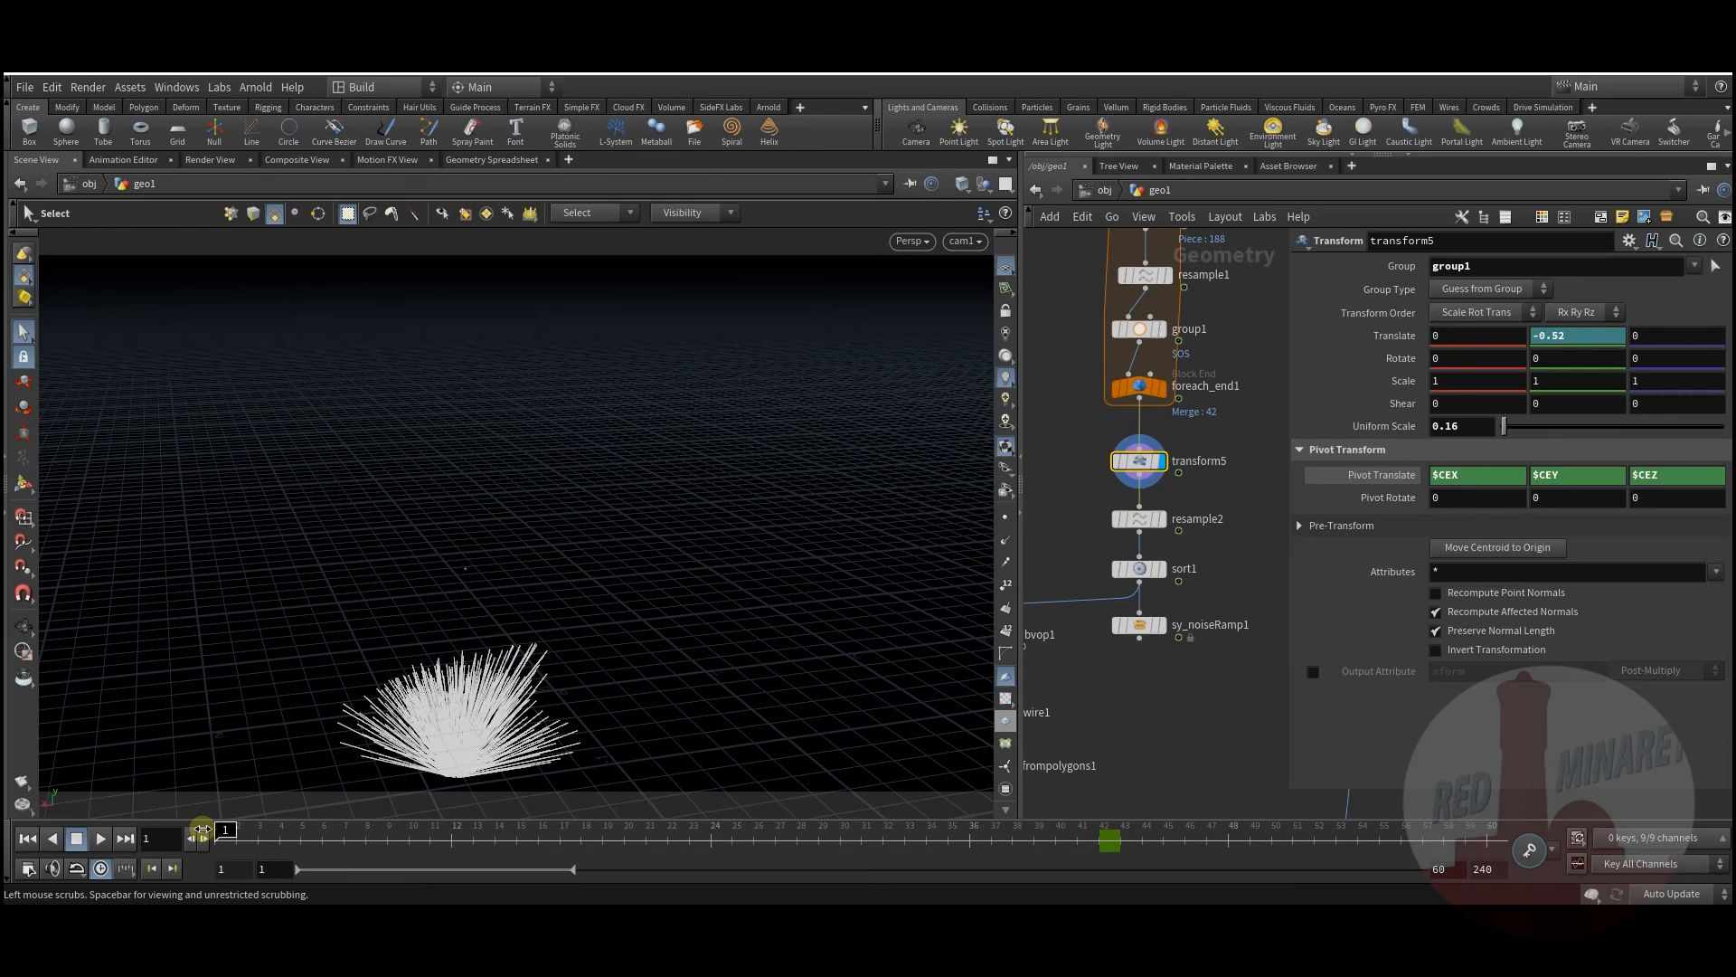
pyautogui.moveTo(605, 841); pyautogui.dragTo(690, 839)
pyautogui.moveTo(1573, 334); pyautogui.dragTo(1635, 341, button='middle')
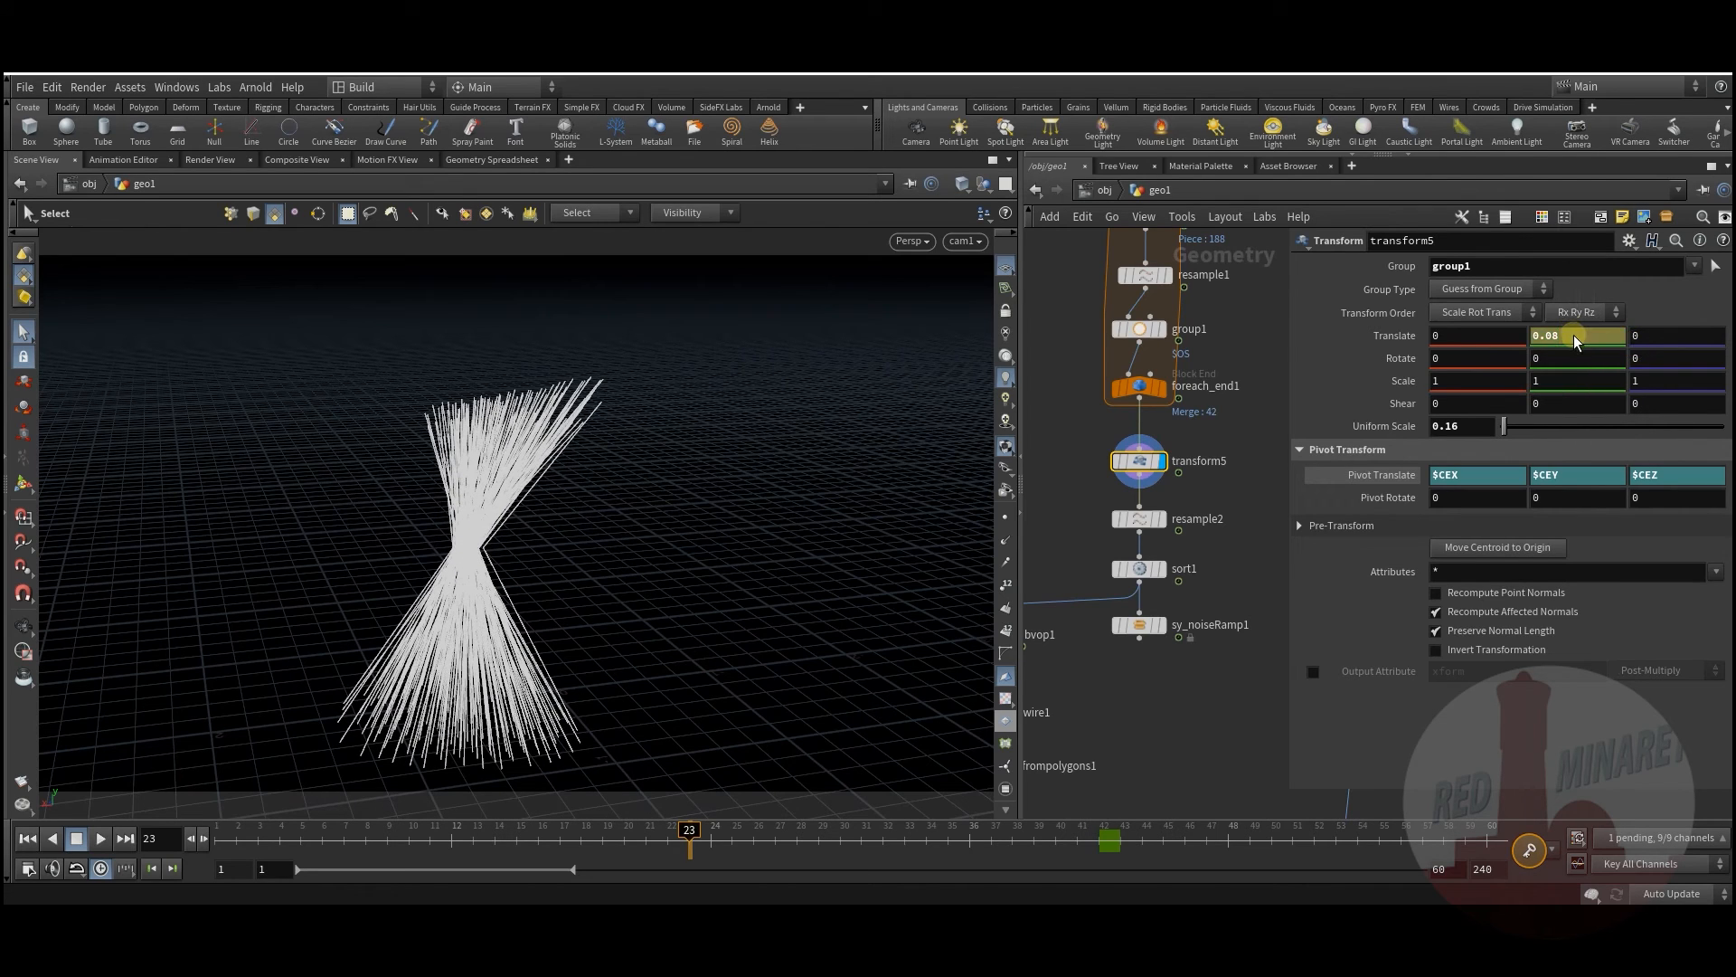
pyautogui.rightClick(1572, 333)
pyautogui.moveTo(1539, 378)
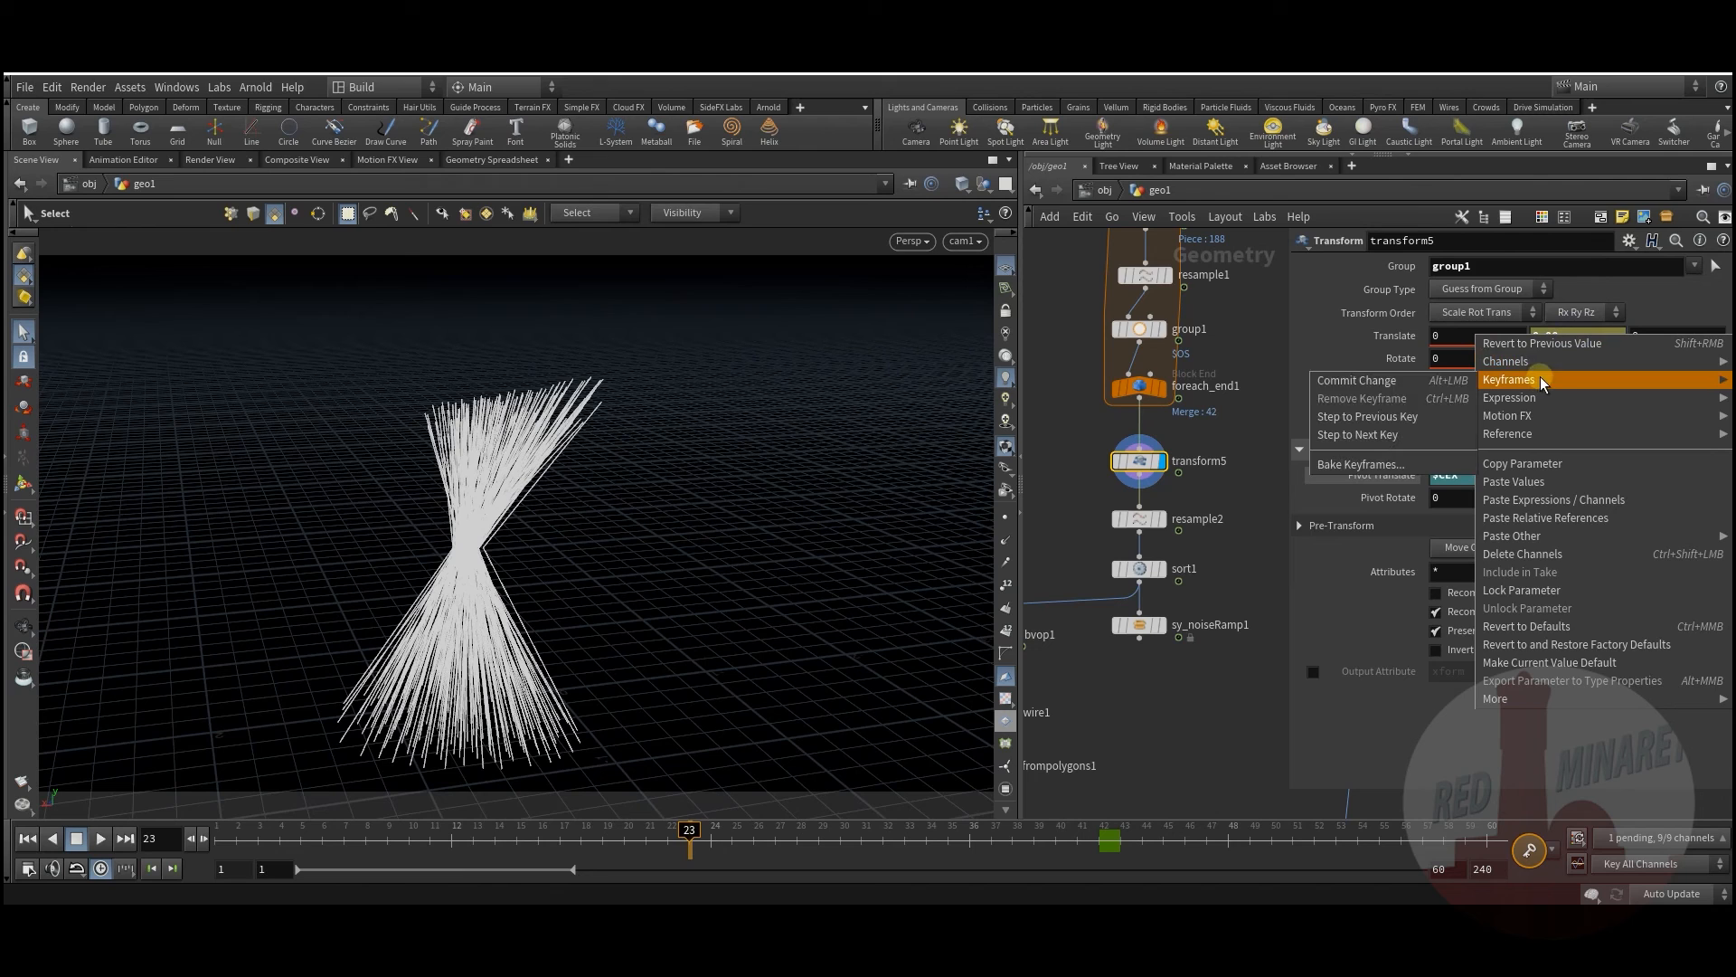
pyautogui.click(1361, 380)
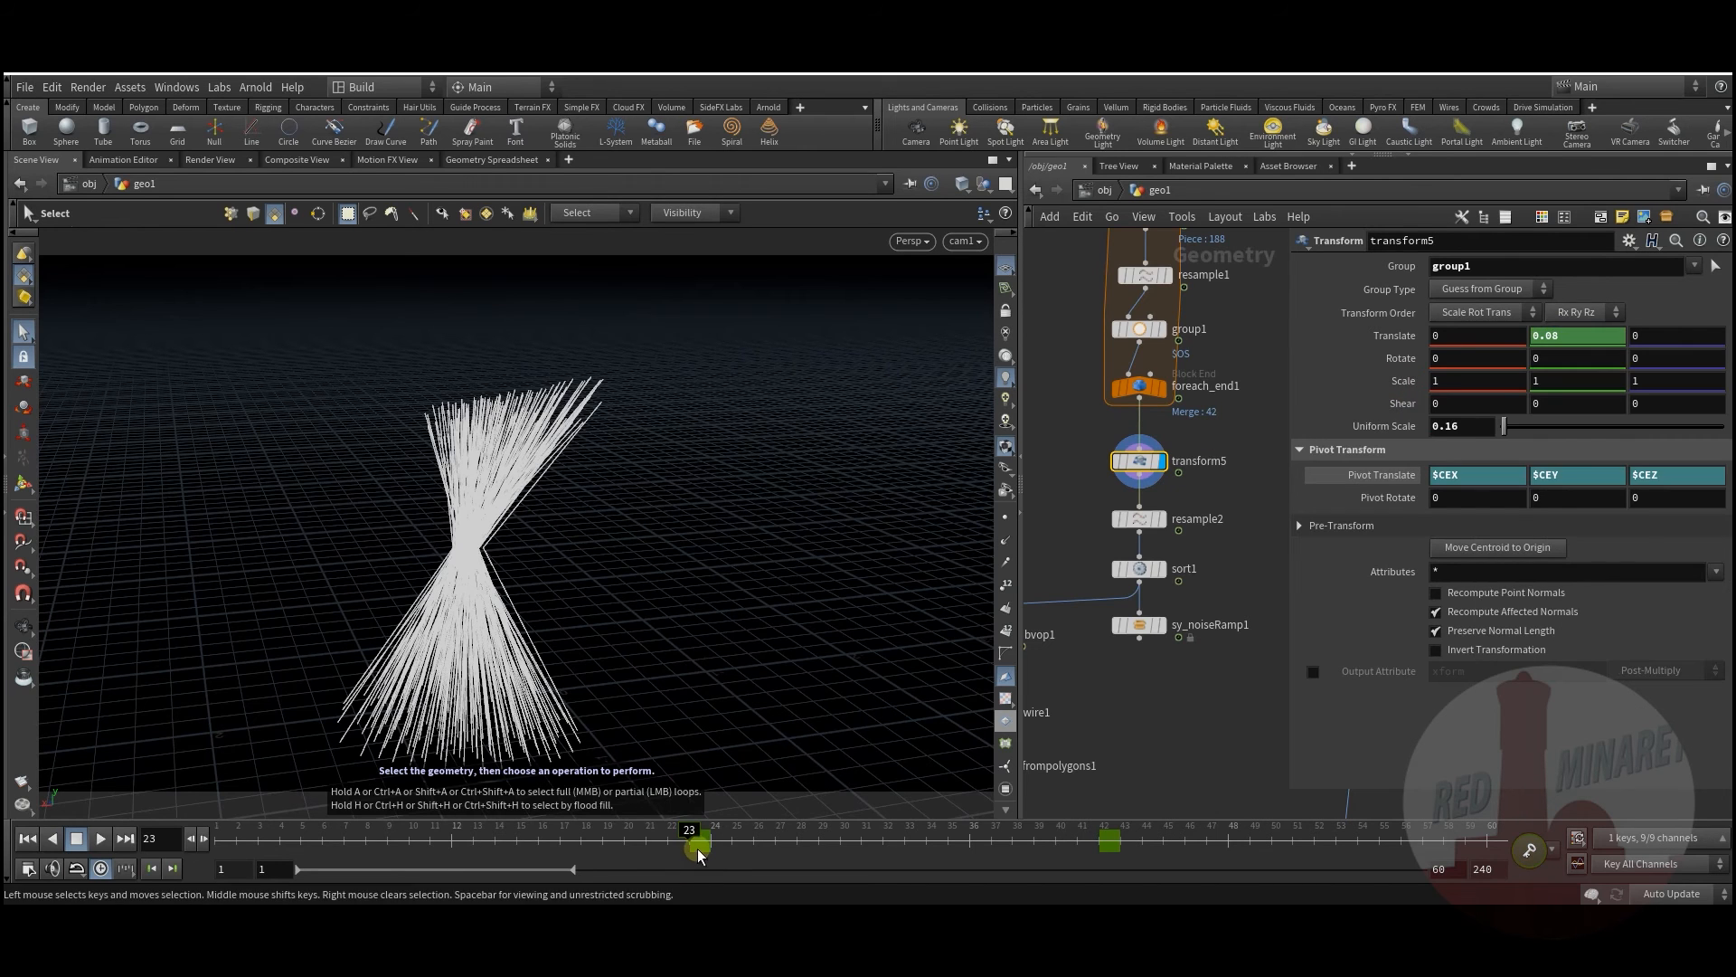
# Step: Move the Translate Y keys from frame 23 to 16 and from 42 to 56
pyautogui.moveTo(698, 854); pyautogui.dragTo(545, 849, button='middle')
pyautogui.moveTo(543, 845)
pyautogui.mouseDown()
pyautogui.moveTo(280, 834)
pyautogui.moveTo(989, 810)
pyautogui.moveTo(1115, 825)
pyautogui.moveTo(516, 827)
pyautogui.moveTo(1012, 829)
pyautogui.mouseUp()
pyautogui.click(1110, 855)
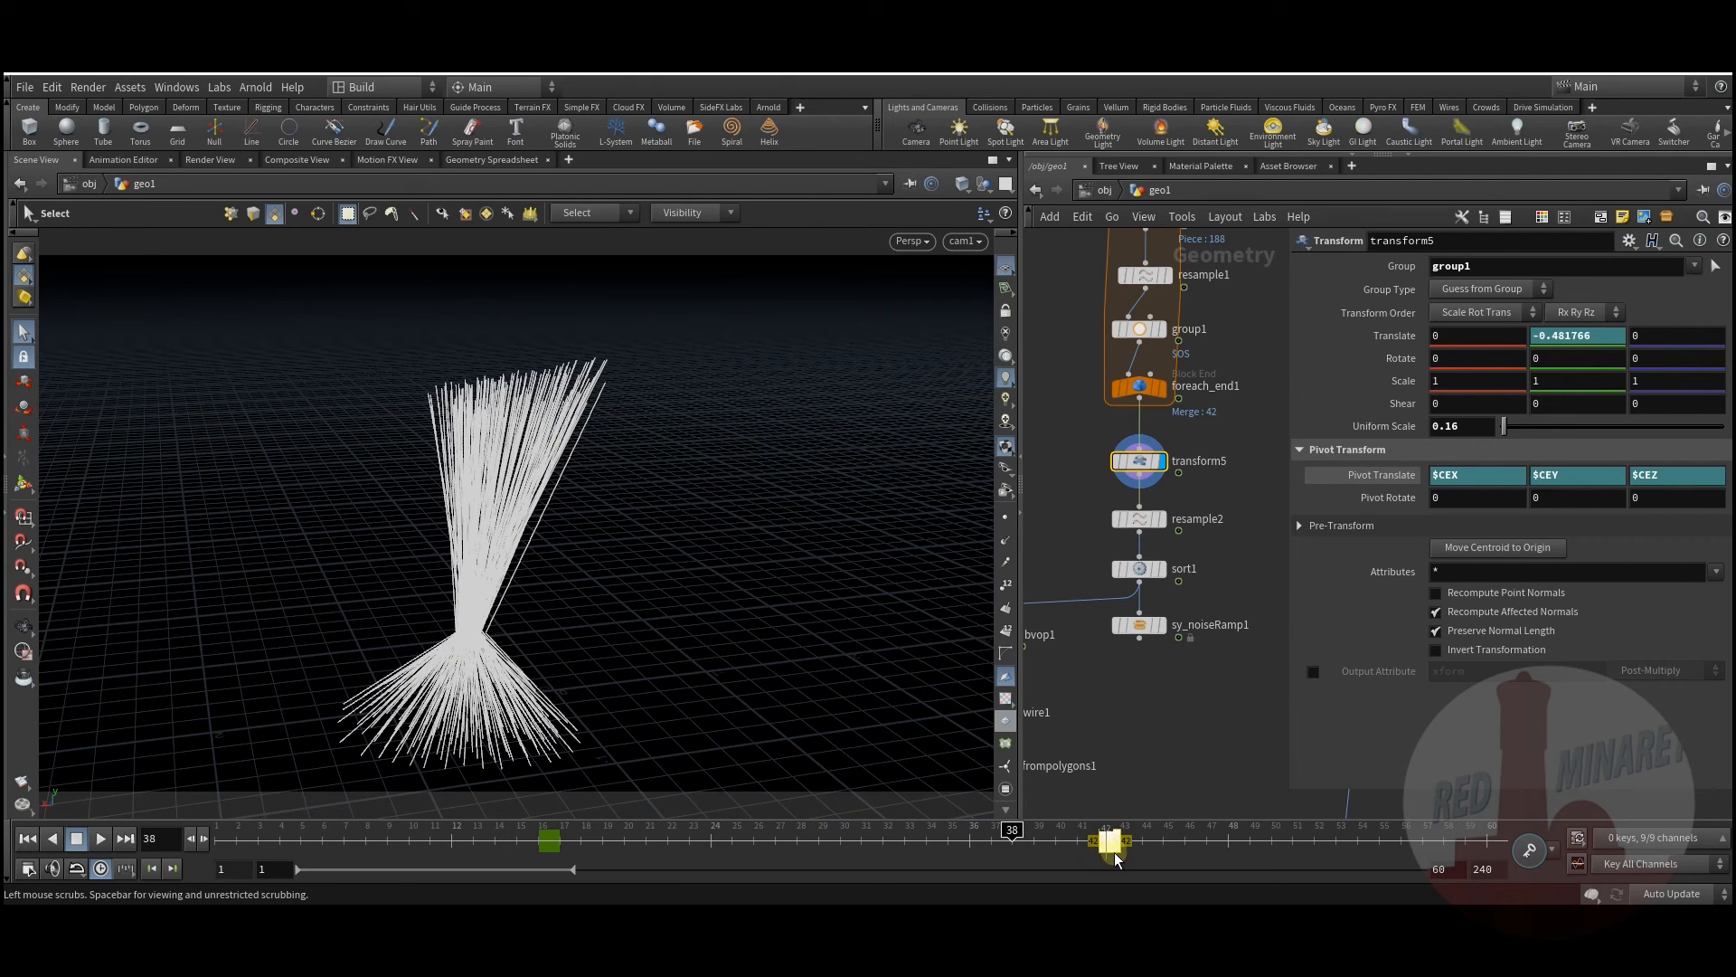
pyautogui.moveTo(1111, 849); pyautogui.dragTo(1415, 848)
pyautogui.moveTo(1013, 839); pyautogui.dragTo(1400, 865)
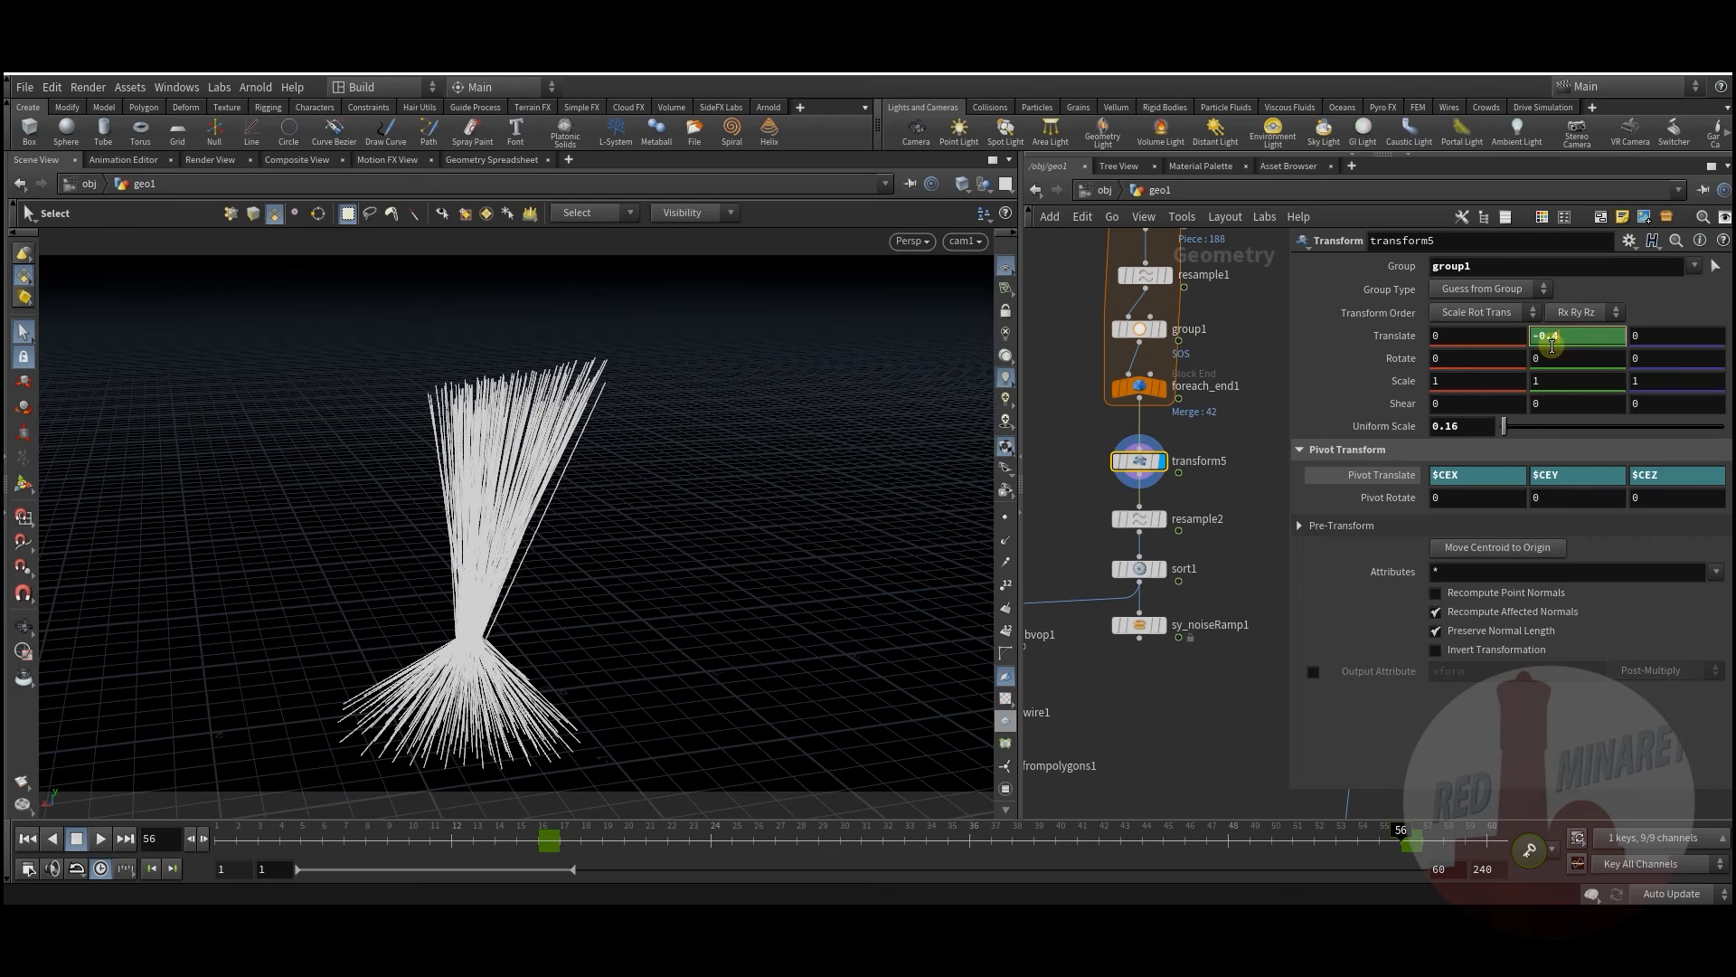
# Step: Set Translate Y to -0.3 at frame 56 and preview the strand motion
pyautogui.write('3')
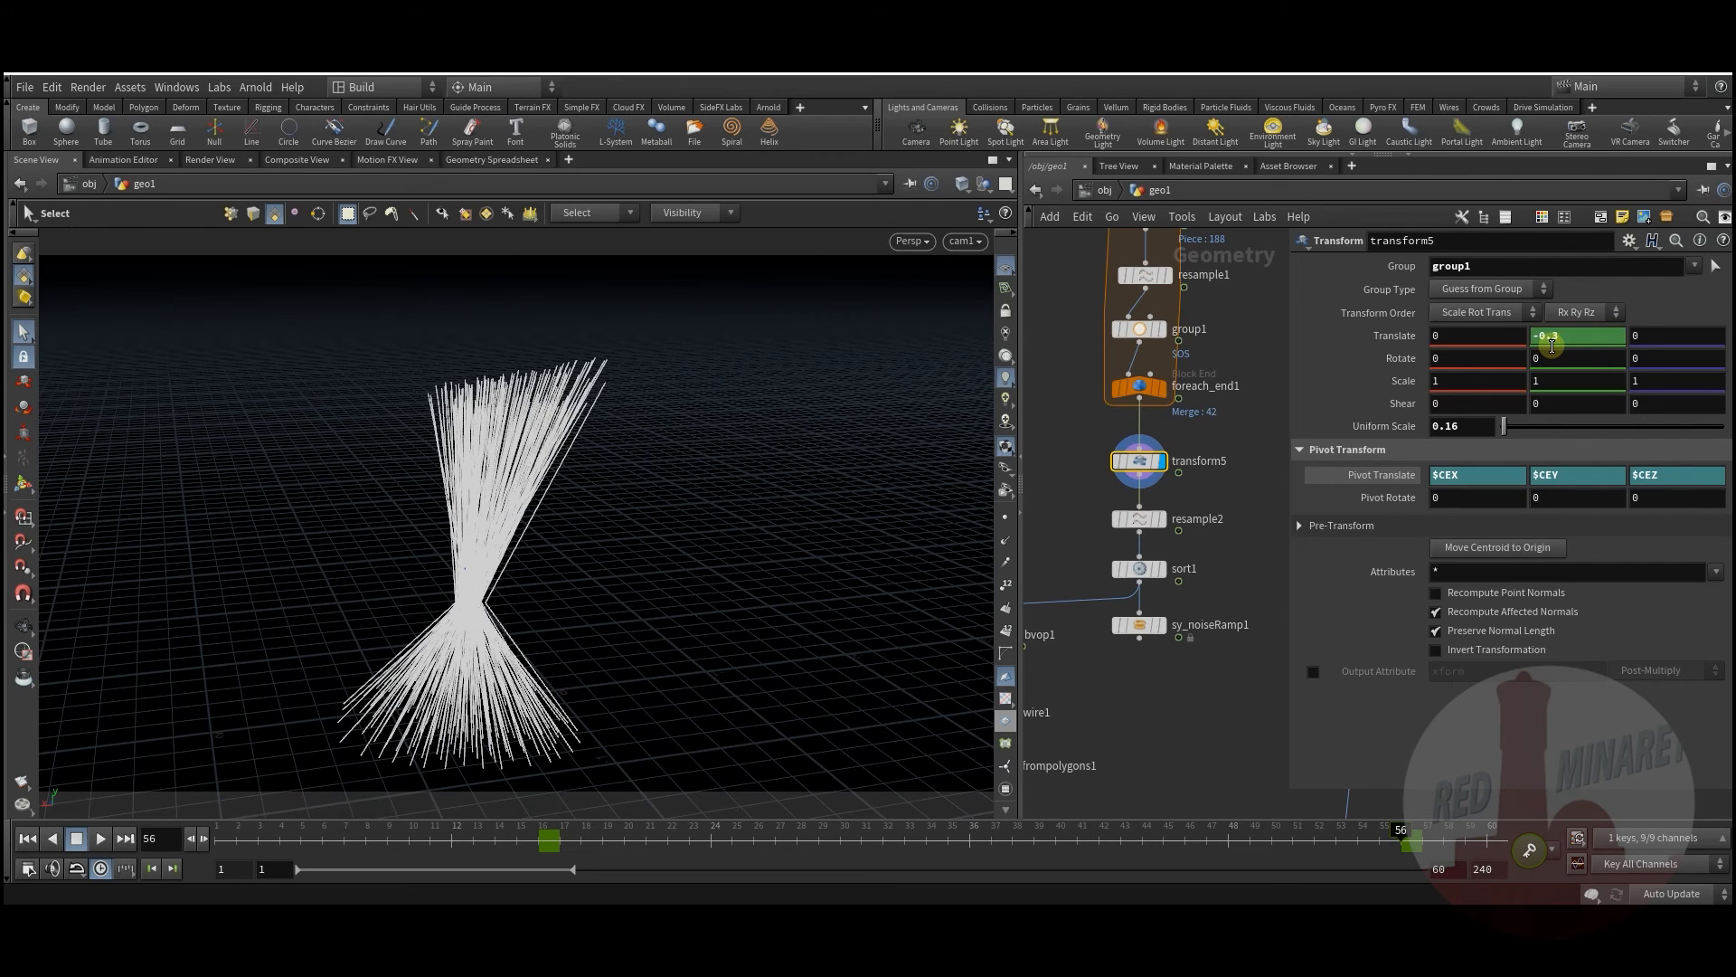
pyautogui.press('Return')
pyautogui.moveTo(366, 859); pyautogui.dragTo(1490, 876)
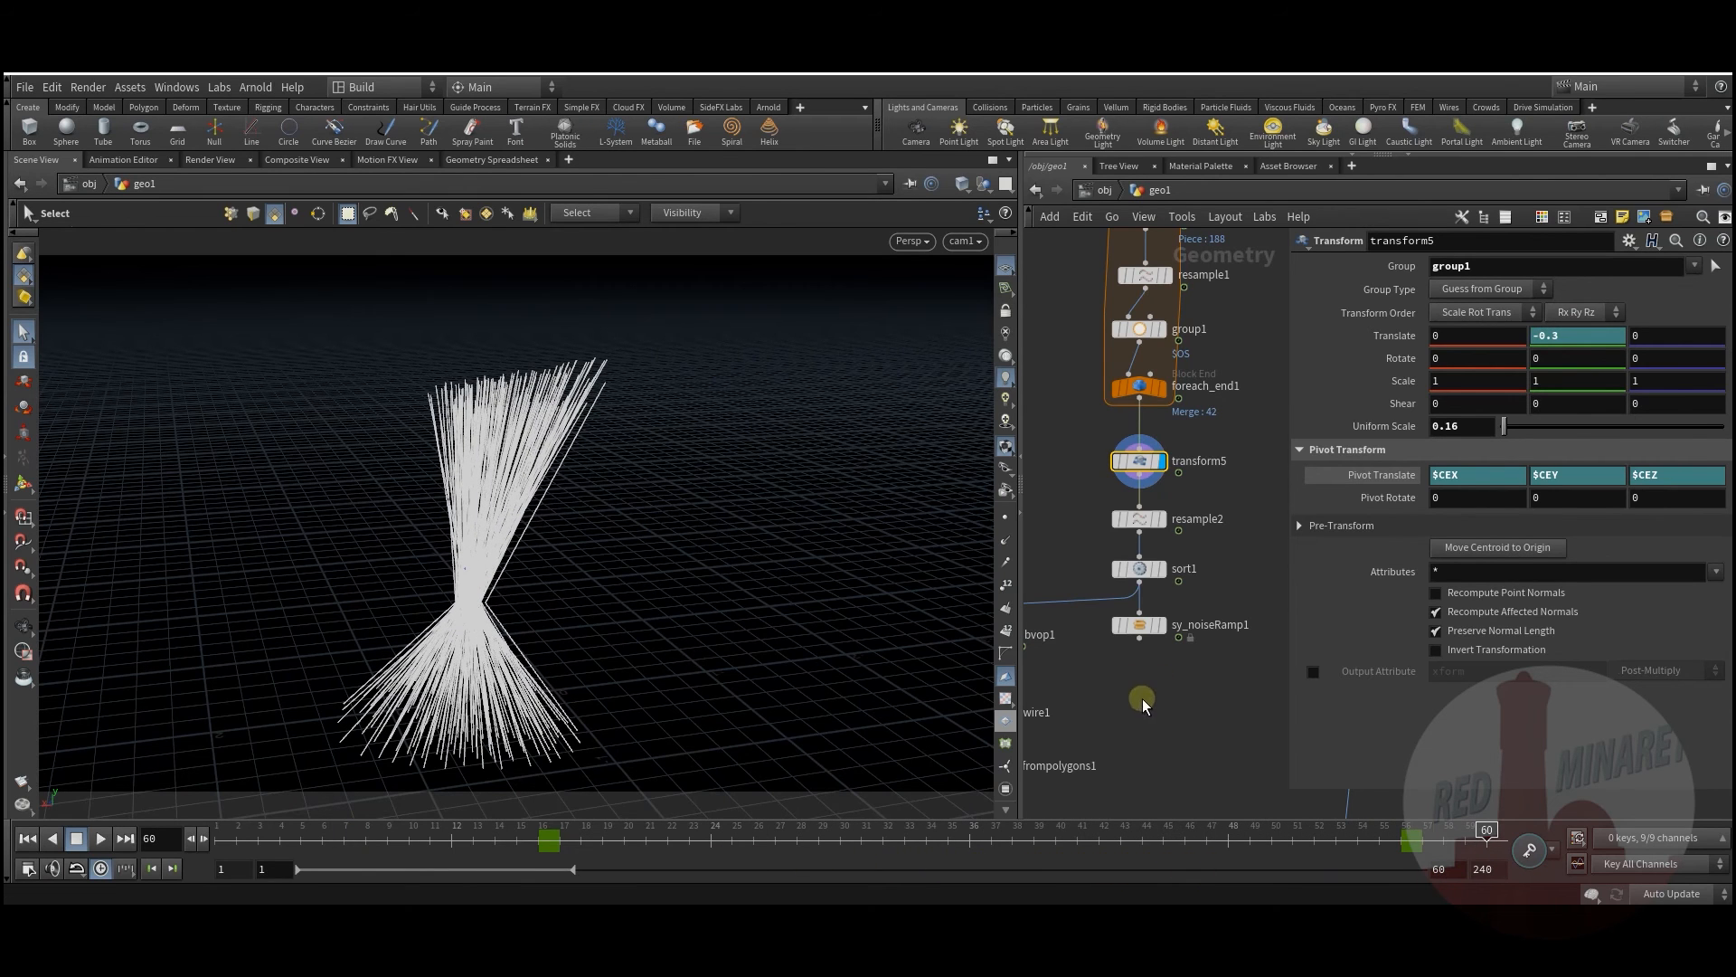
pyautogui.moveTo(1142, 698); pyautogui.dragTo(1154, 619, button='middle')
# Step: Display resample2's smoothed strands and preview them across frames
pyautogui.click(1174, 441)
pyautogui.click(1153, 441)
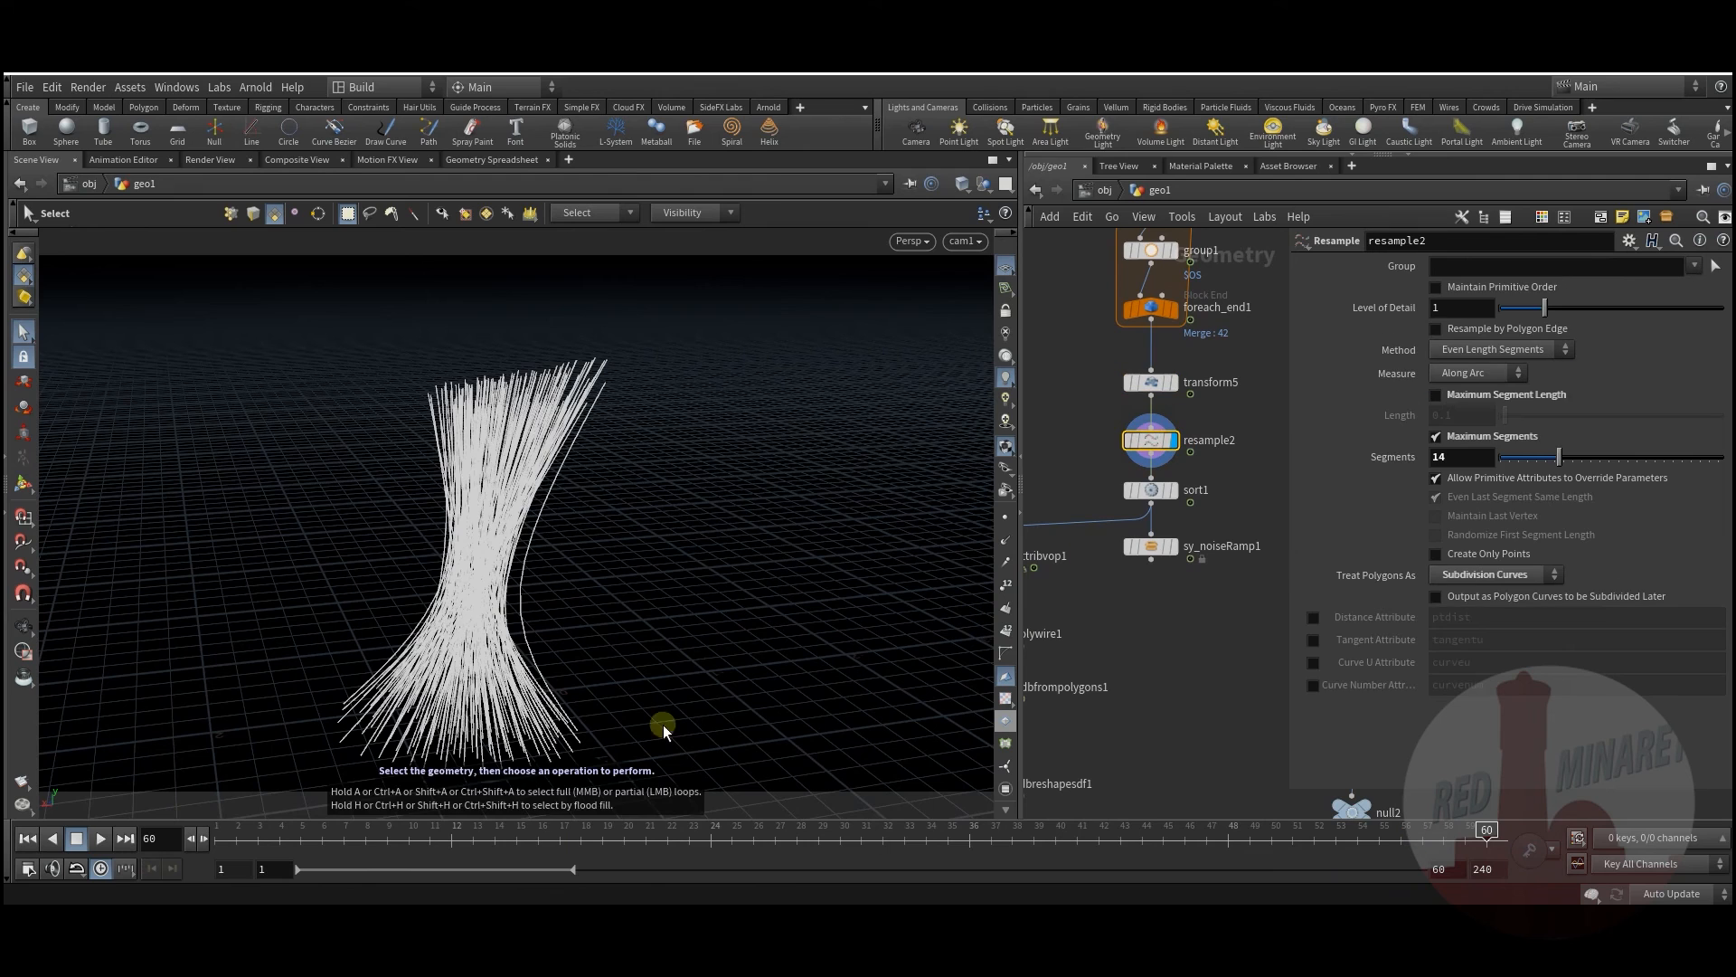
pyautogui.moveTo(346, 829); pyautogui.dragTo(1185, 829)
# Step: Keyframe transform5's Uniform Scale at 0.4 on frame 16
pyautogui.click(1152, 383)
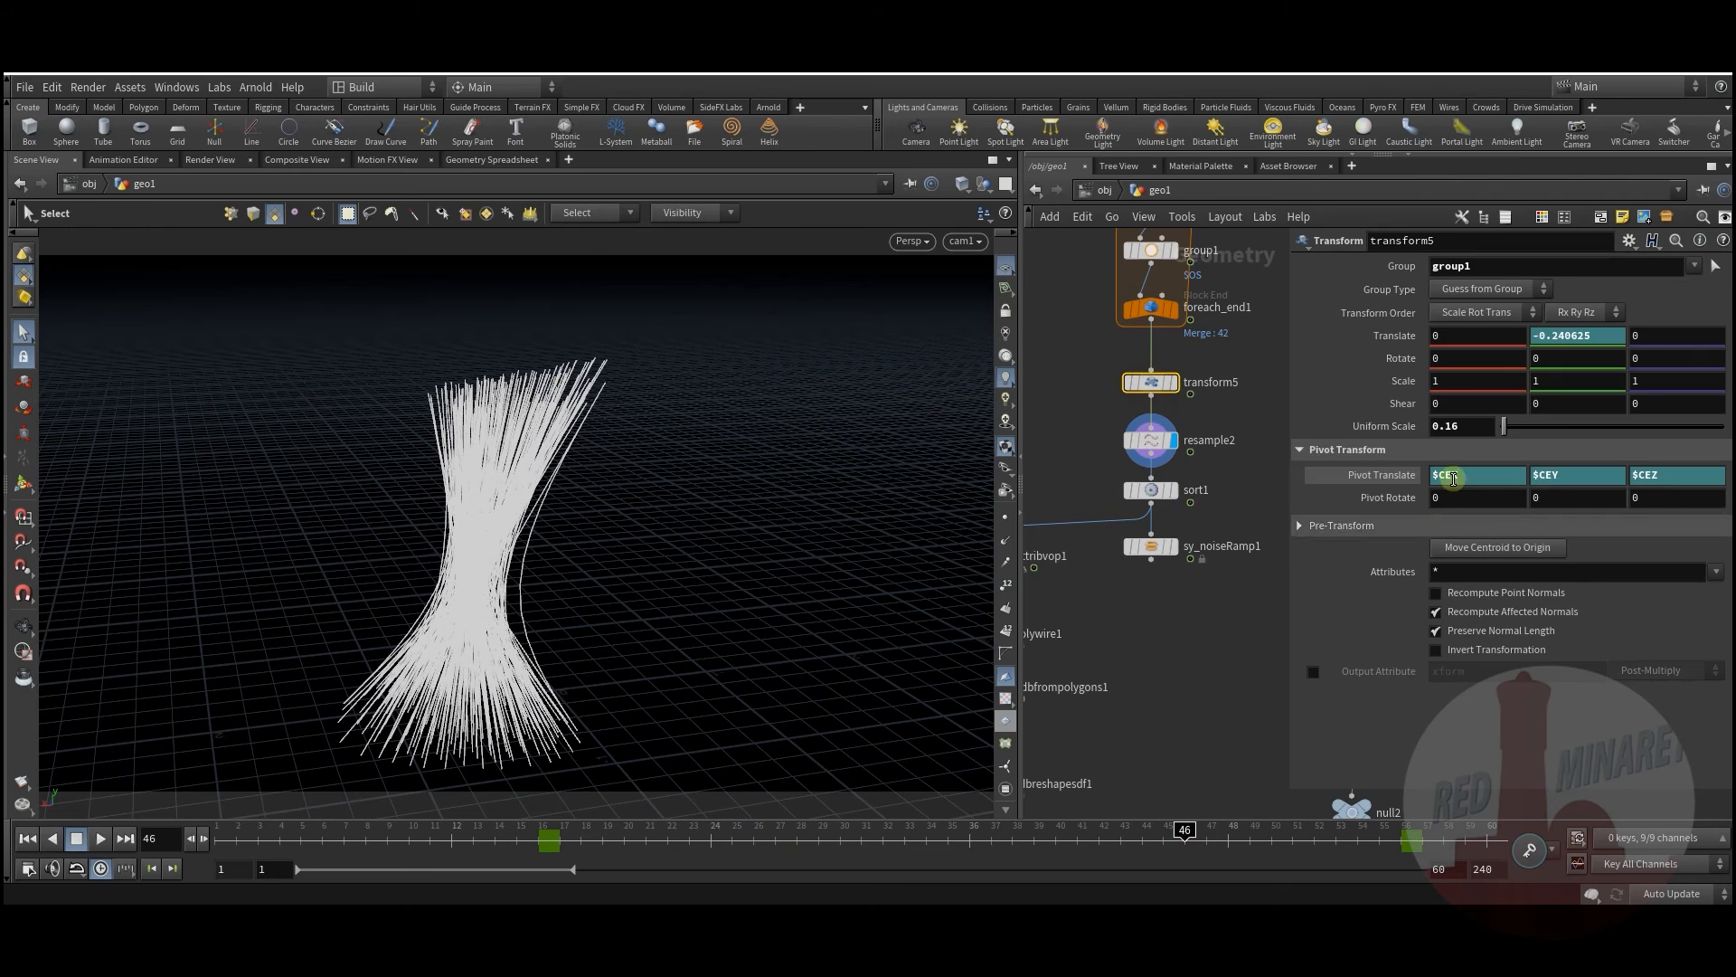
pyautogui.click(543, 841)
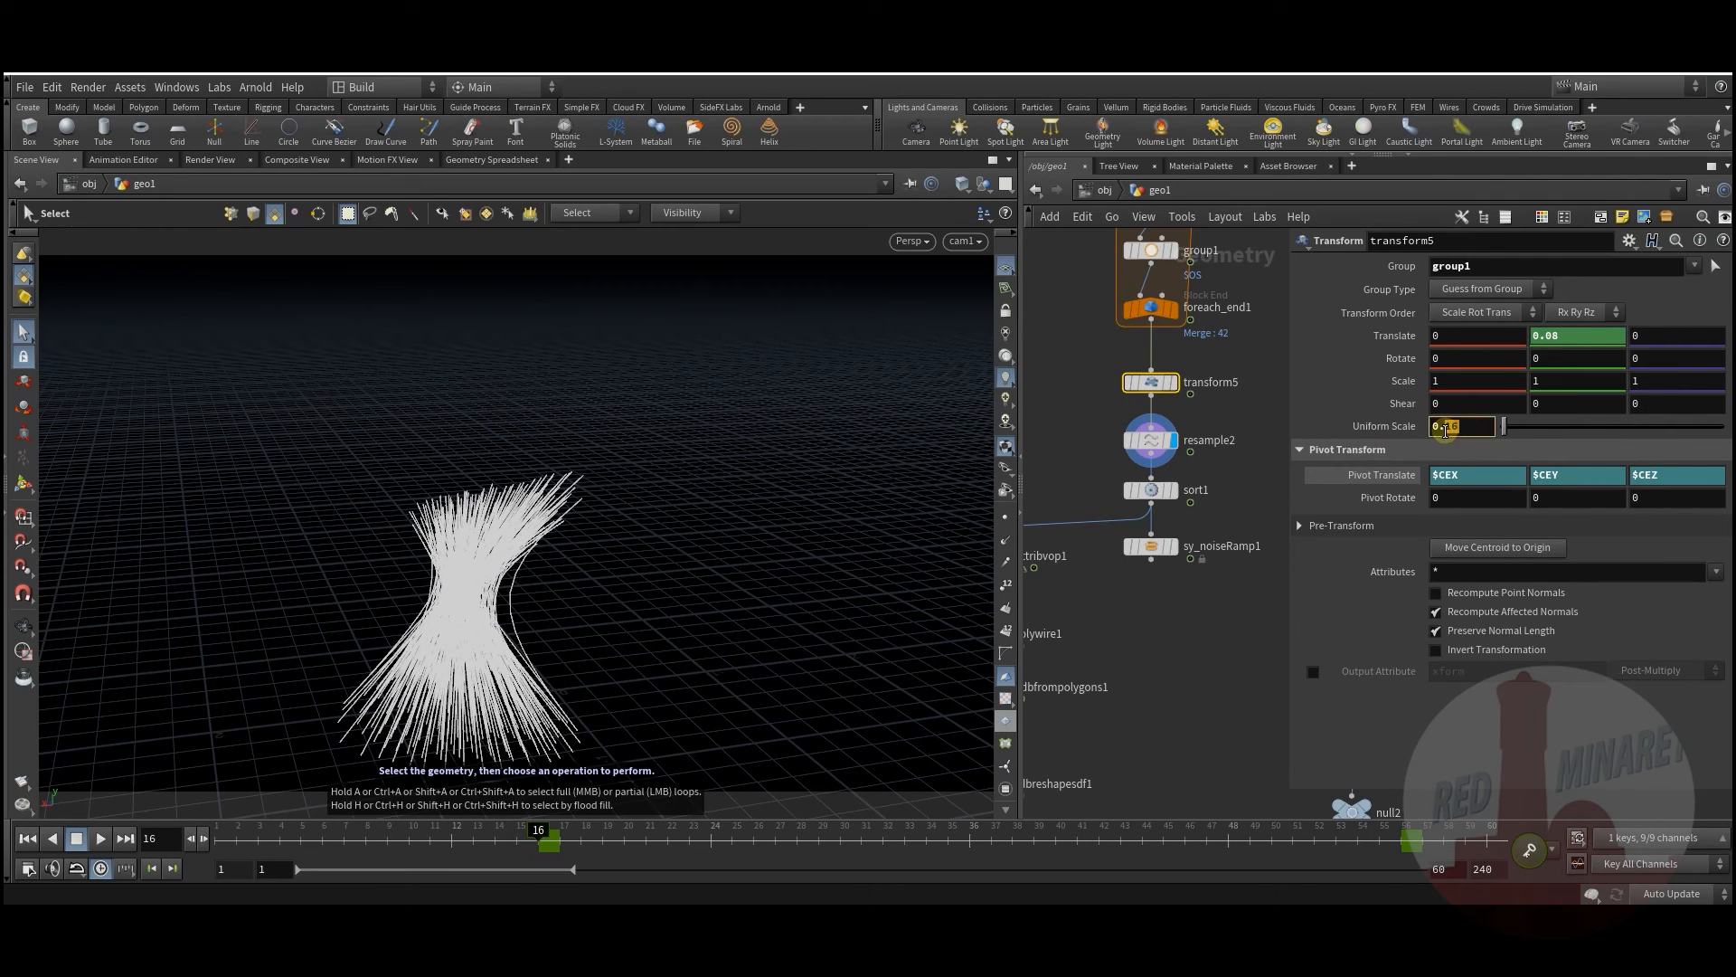
pyautogui.write('4')
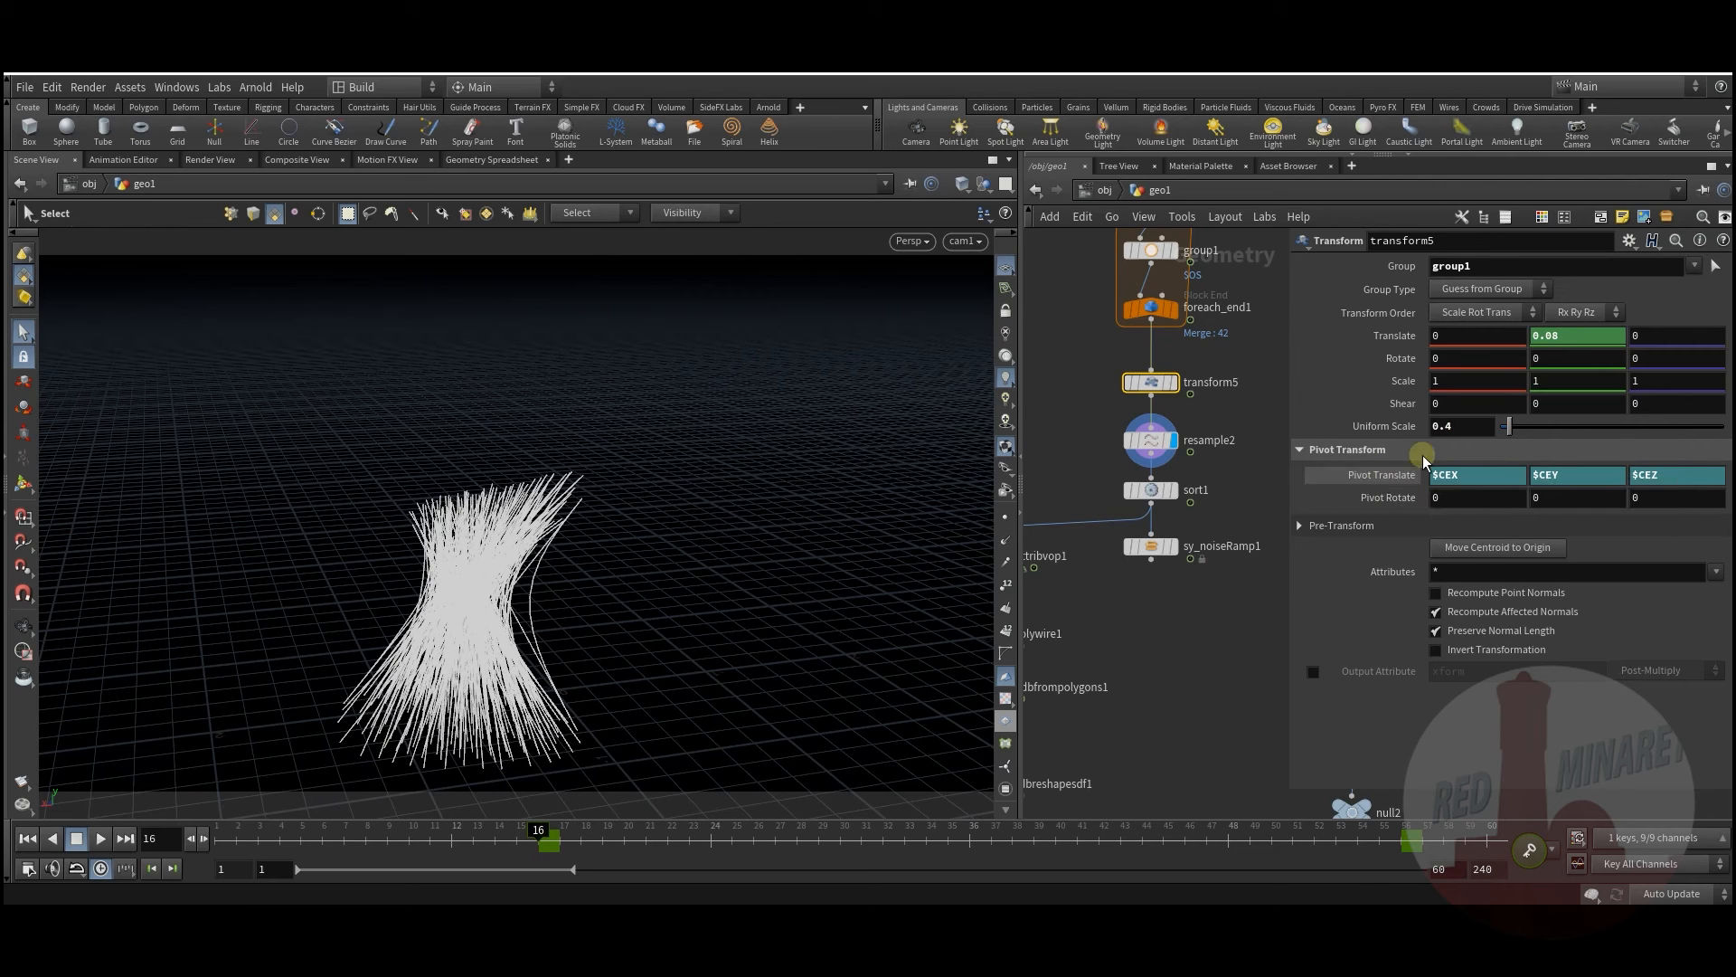
pyautogui.rightClick(1453, 426)
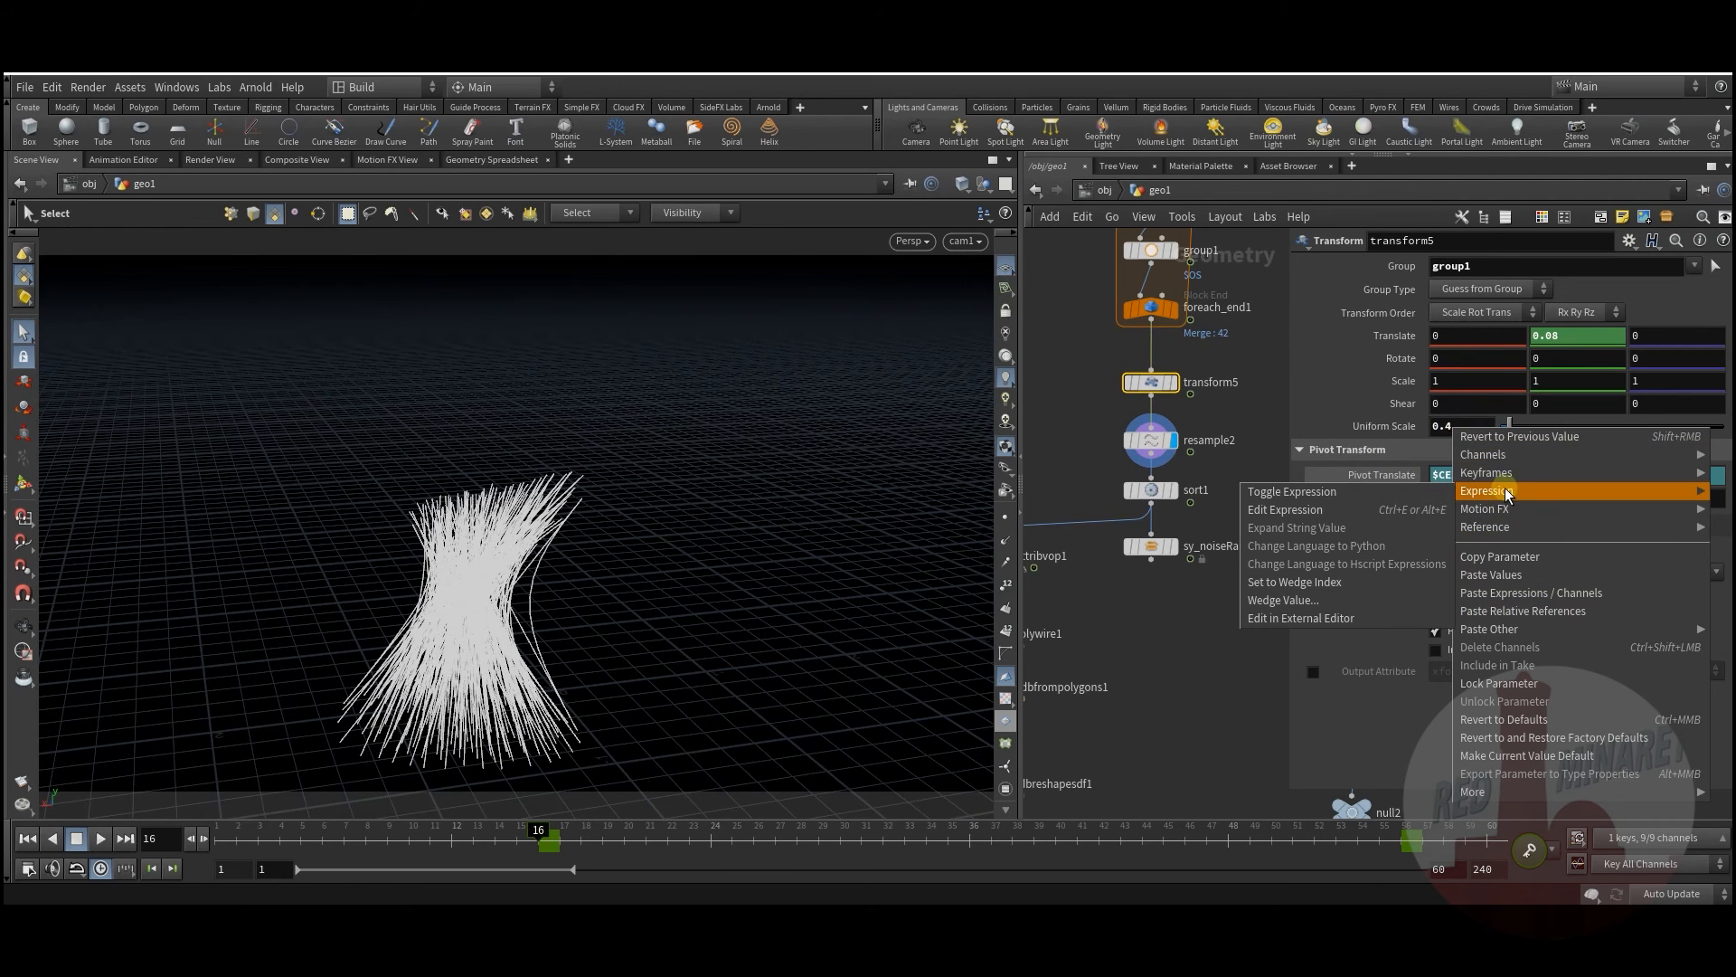
pyautogui.moveTo(1505, 472)
pyautogui.click(1381, 489)
# Step: Keyframe Uniform Scale at 0.1 on frame 56 and preview the strands shrinking
pyautogui.moveTo(652, 829); pyautogui.dragTo(1400, 829)
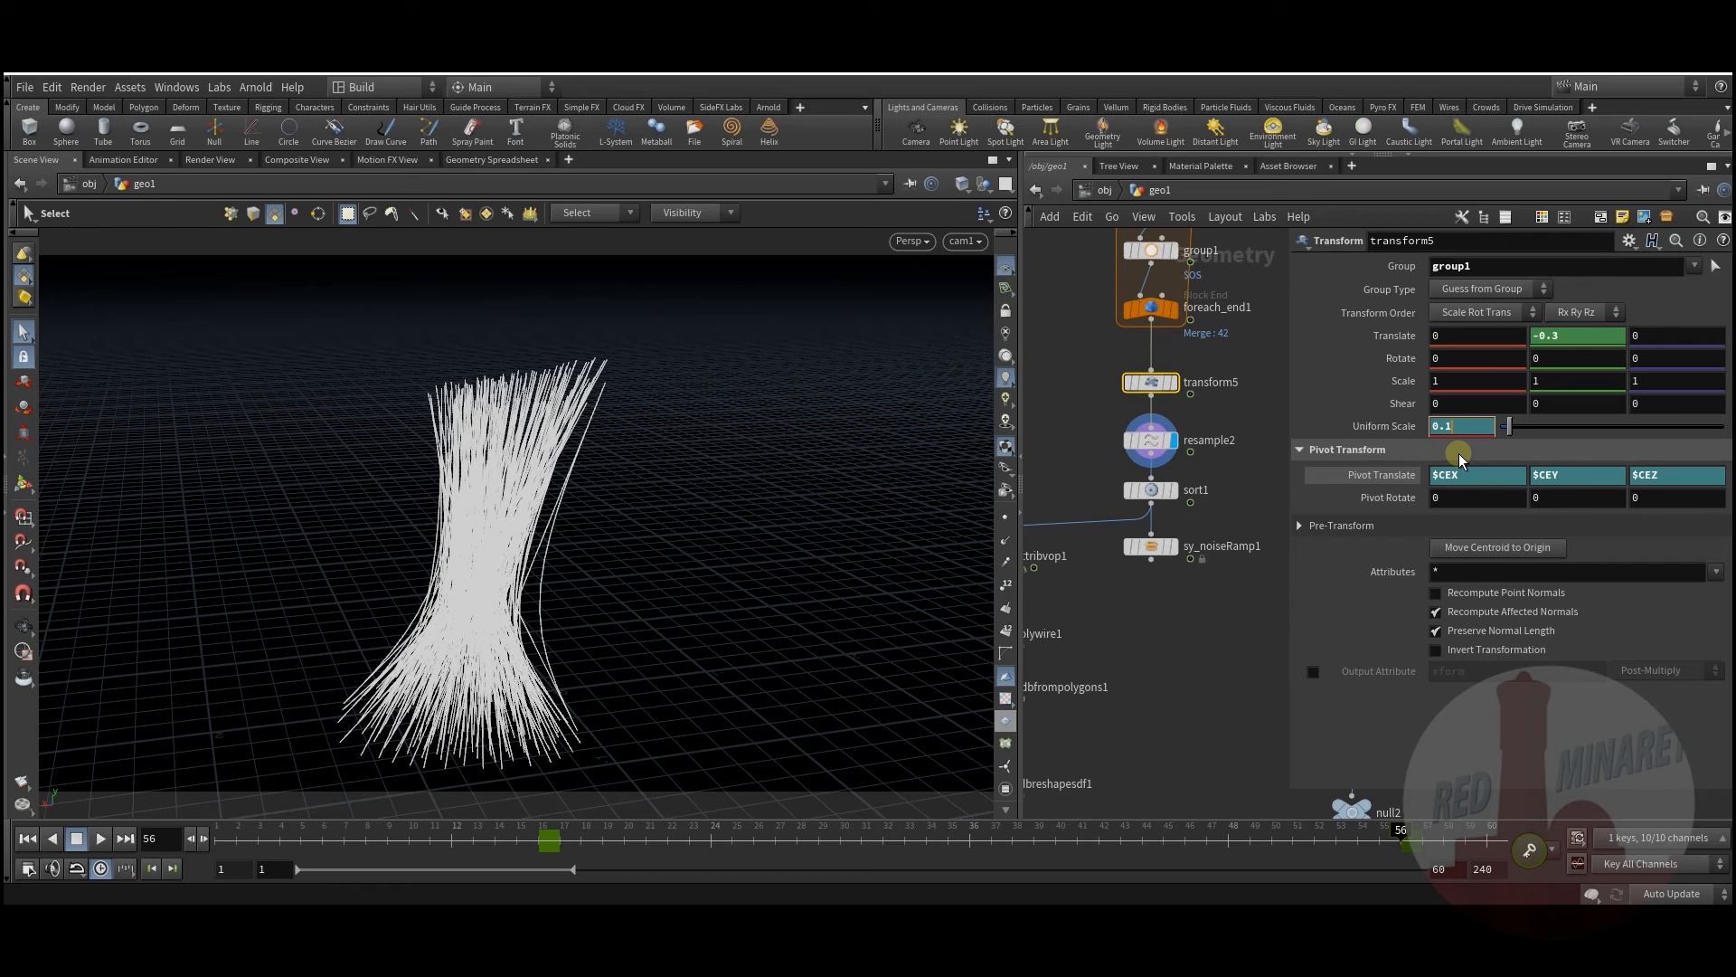
pyautogui.press('Return')
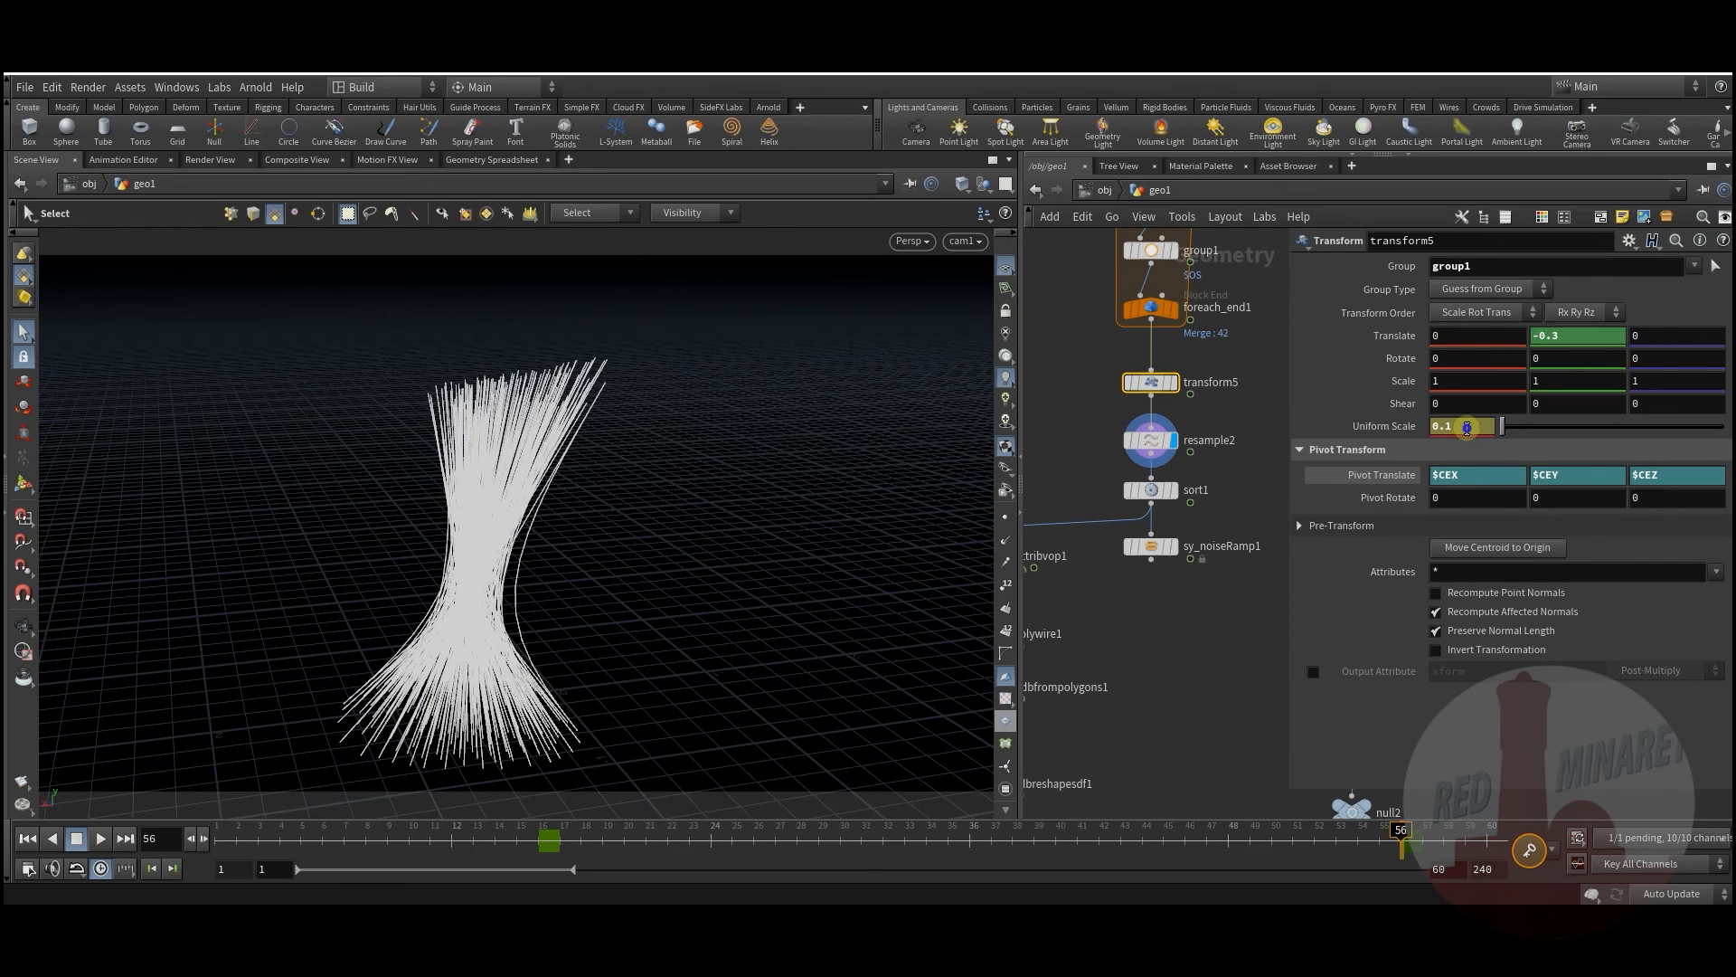
pyautogui.rightClick(1467, 426)
pyautogui.moveTo(1516, 472)
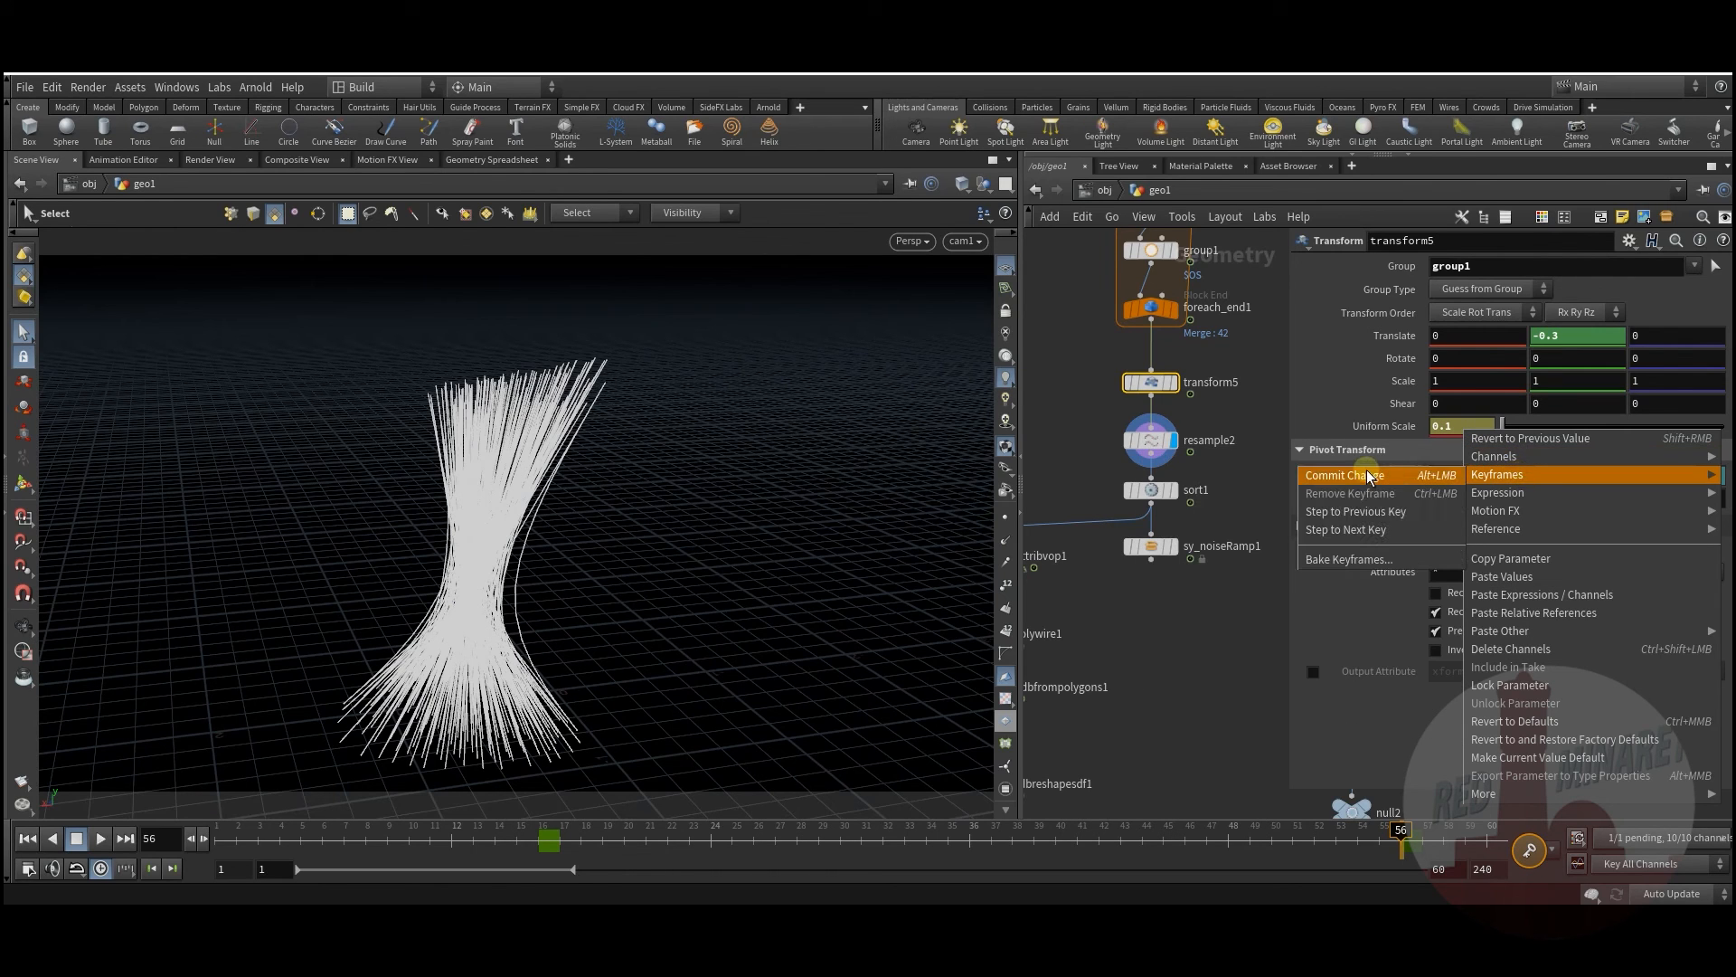
pyautogui.click(1366, 474)
pyautogui.moveTo(431, 849); pyautogui.dragTo(1404, 868)
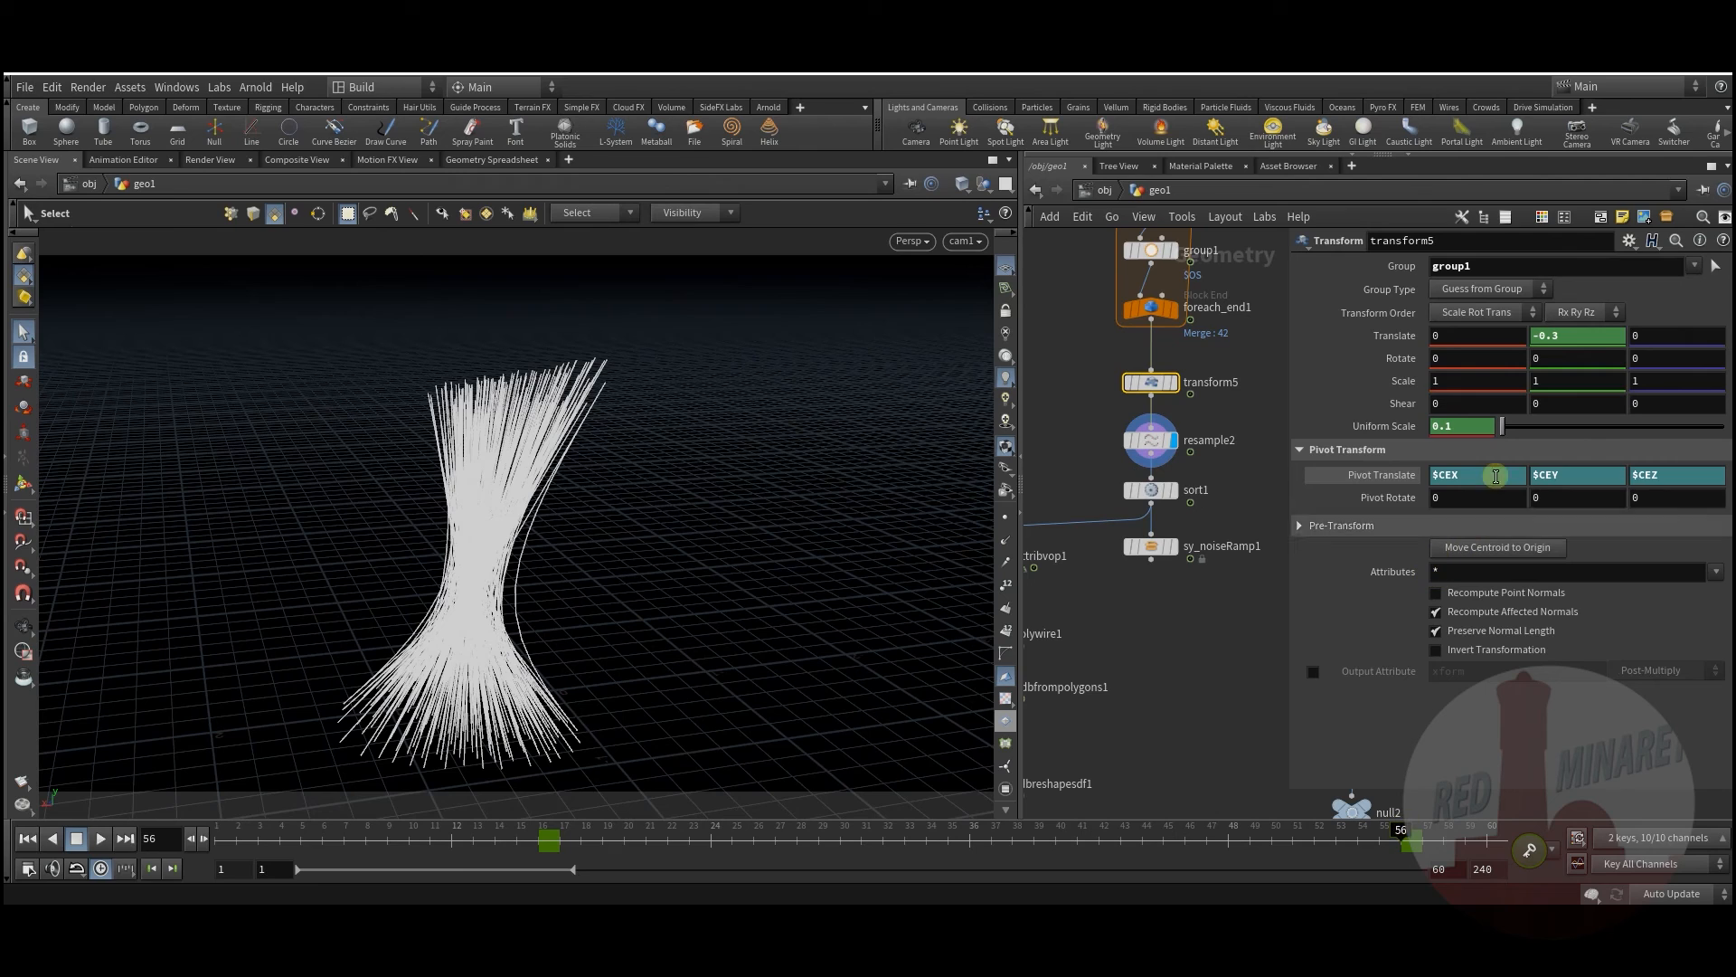
# Step: Move the last Uniform Scale key to frame 71 in the animation curve editor
pyautogui.keyDown('shift'); pyautogui.click(1475, 431); pyautogui.keyUp('shift')
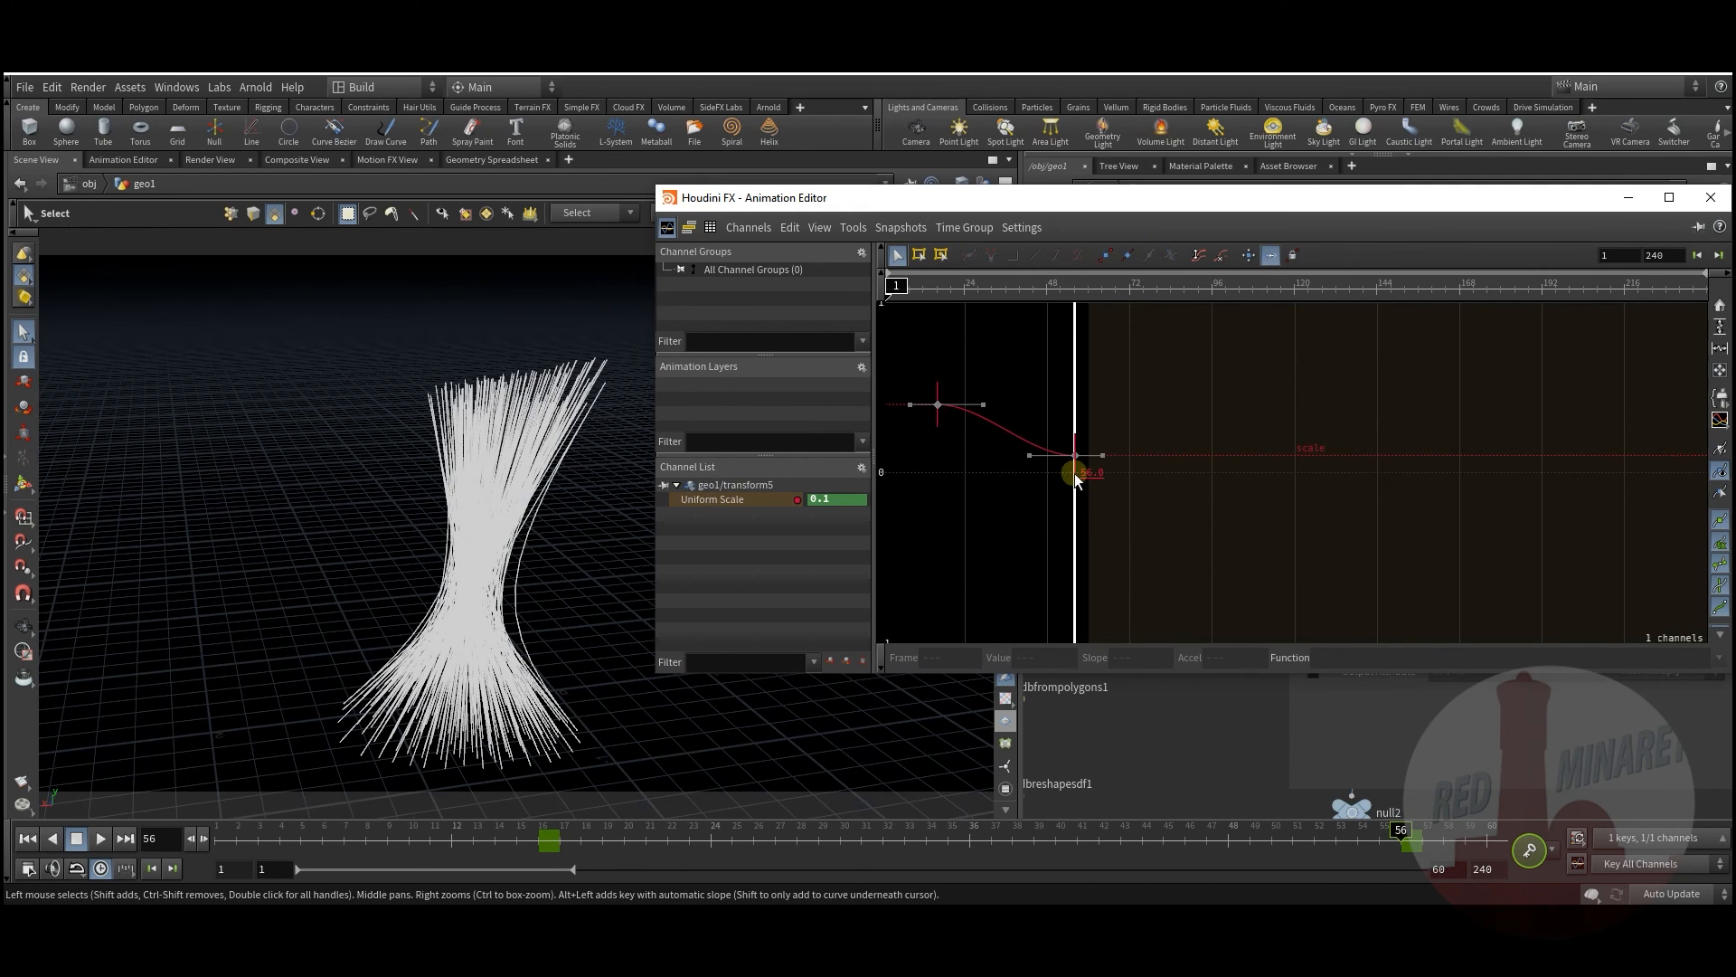
pyautogui.moveTo(1075, 475); pyautogui.dragTo(1129, 472)
pyautogui.click(1707, 203)
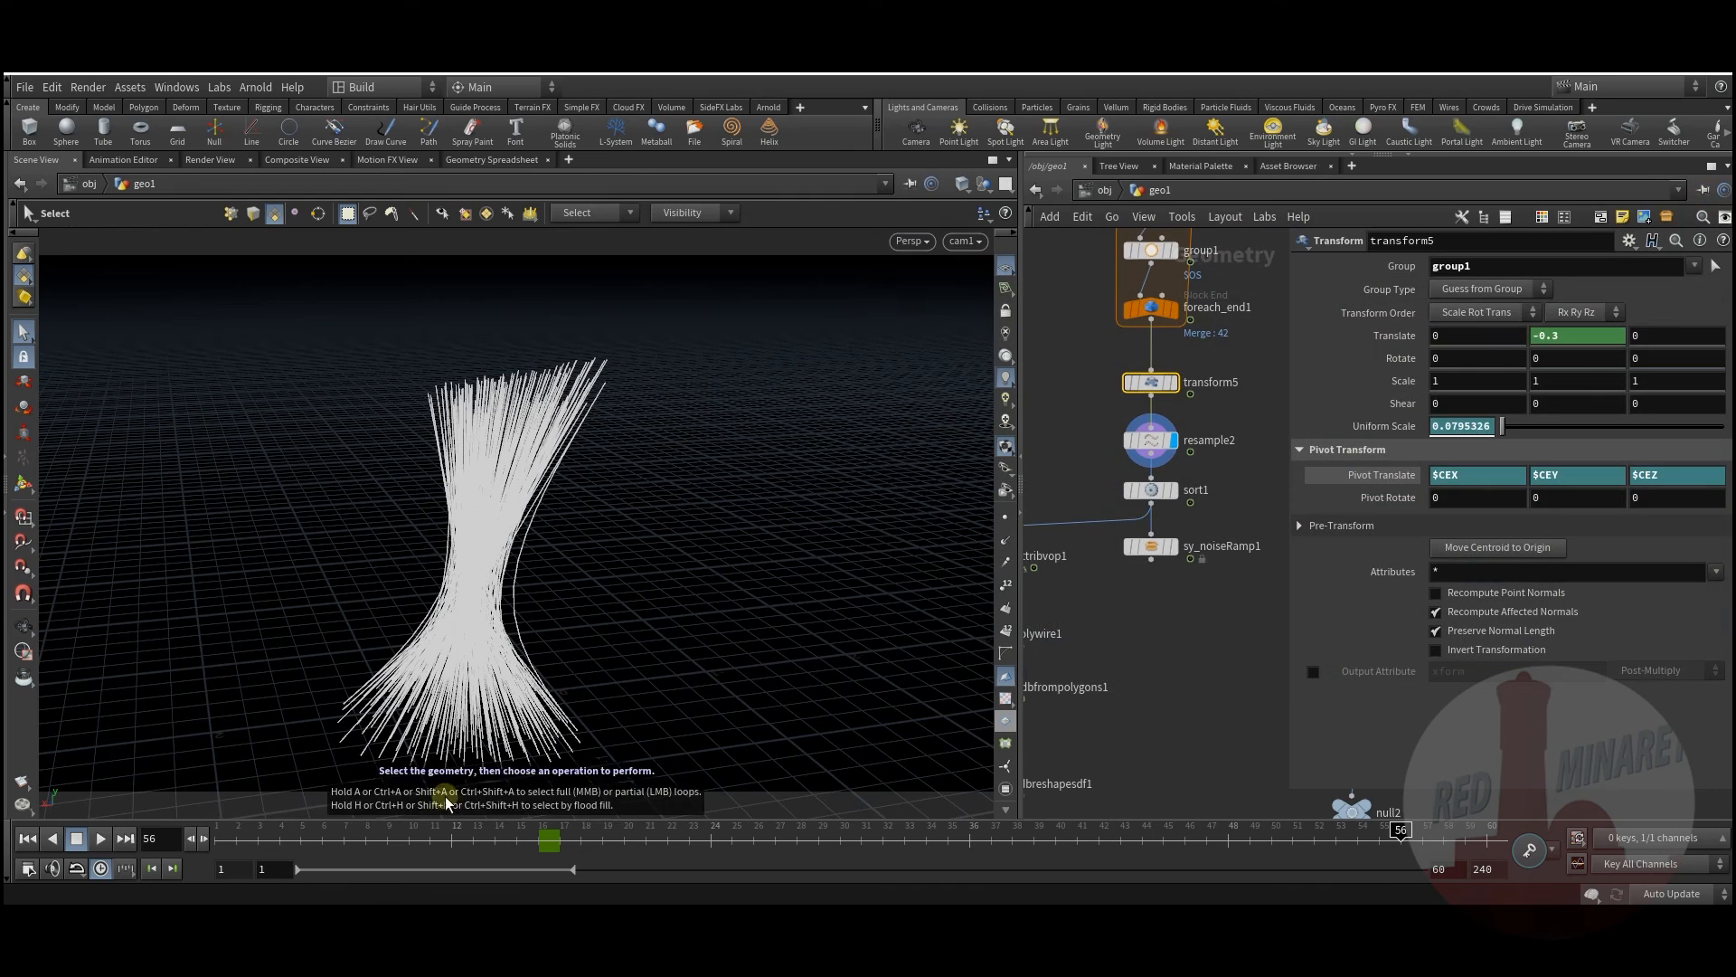
# Step: Play the animation from the early frames to review the scaling strands
pyautogui.moveTo(280, 837); pyautogui.dragTo(407, 837)
pyautogui.click(102, 840)
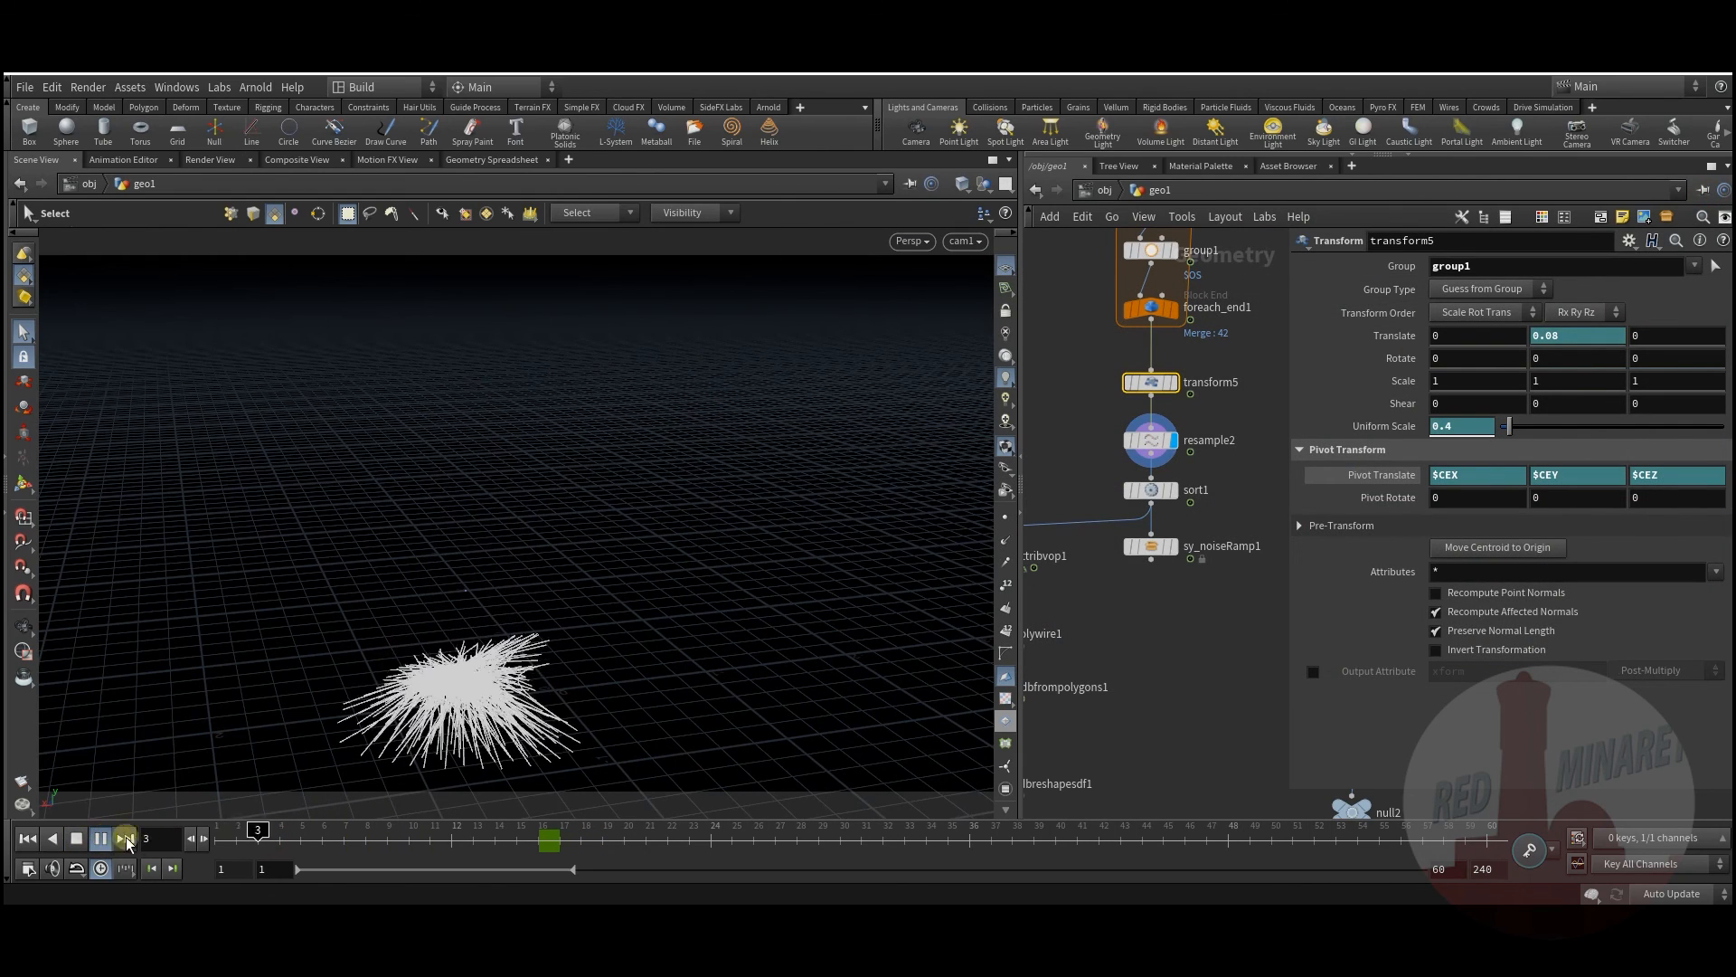
pyautogui.click(77, 840)
pyautogui.moveTo(1205, 747); pyautogui.dragTo(1158, 537, button='middle')
pyautogui.scroll(-5, 1186, 624)
pyautogui.scroll(4, 1179, 731)
pyautogui.moveTo(1171, 708); pyautogui.dragTo(1172, 742, button='middle')
pyautogui.scroll(2, 1174, 662)
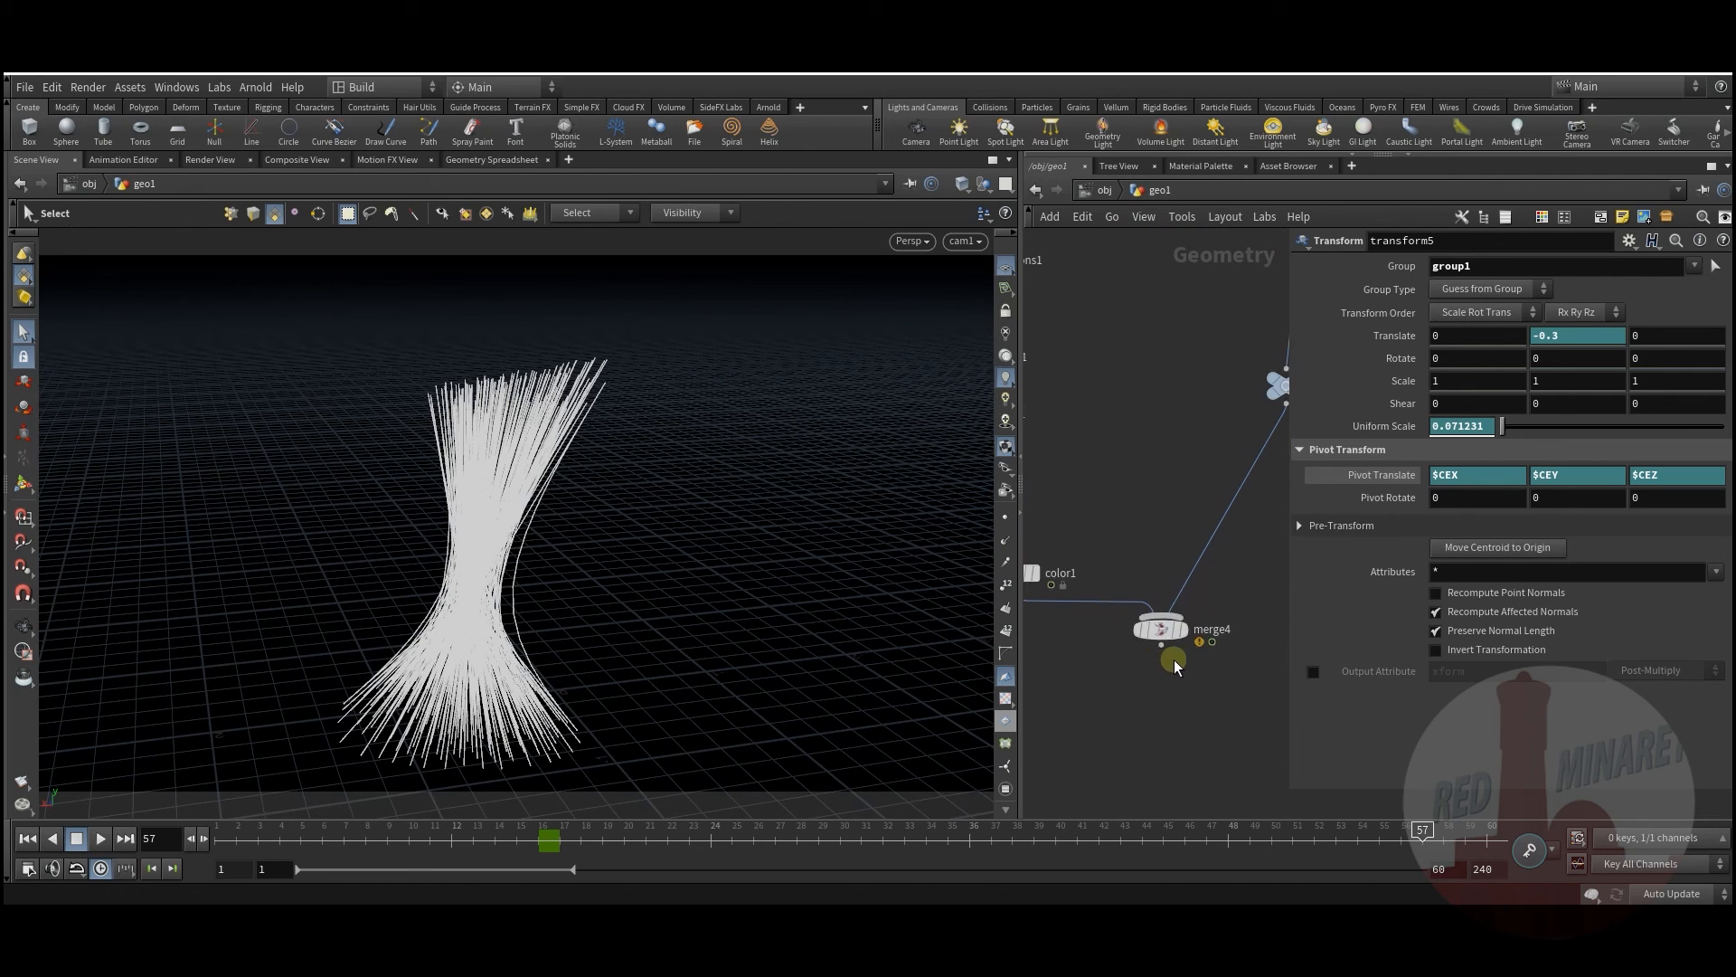
# Step: Display merge4's final scene, scrub the early frames, and hide the reference grid
pyautogui.click(1165, 633)
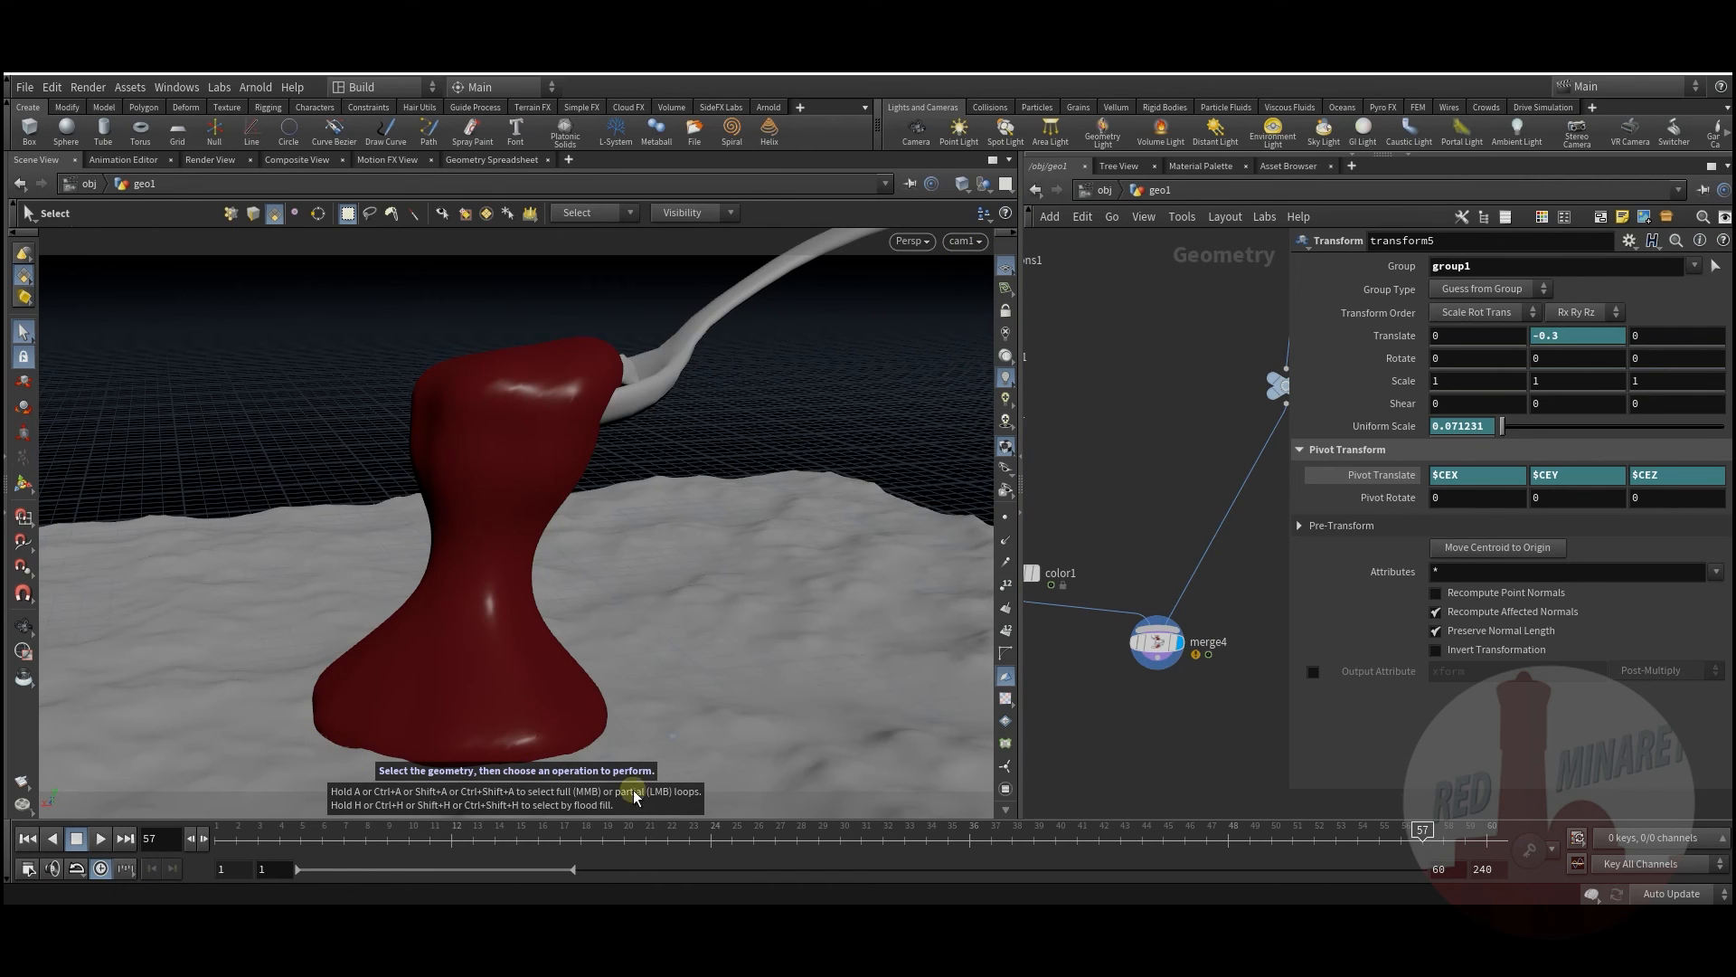
pyautogui.moveTo(260, 847); pyautogui.dragTo(1188, 835)
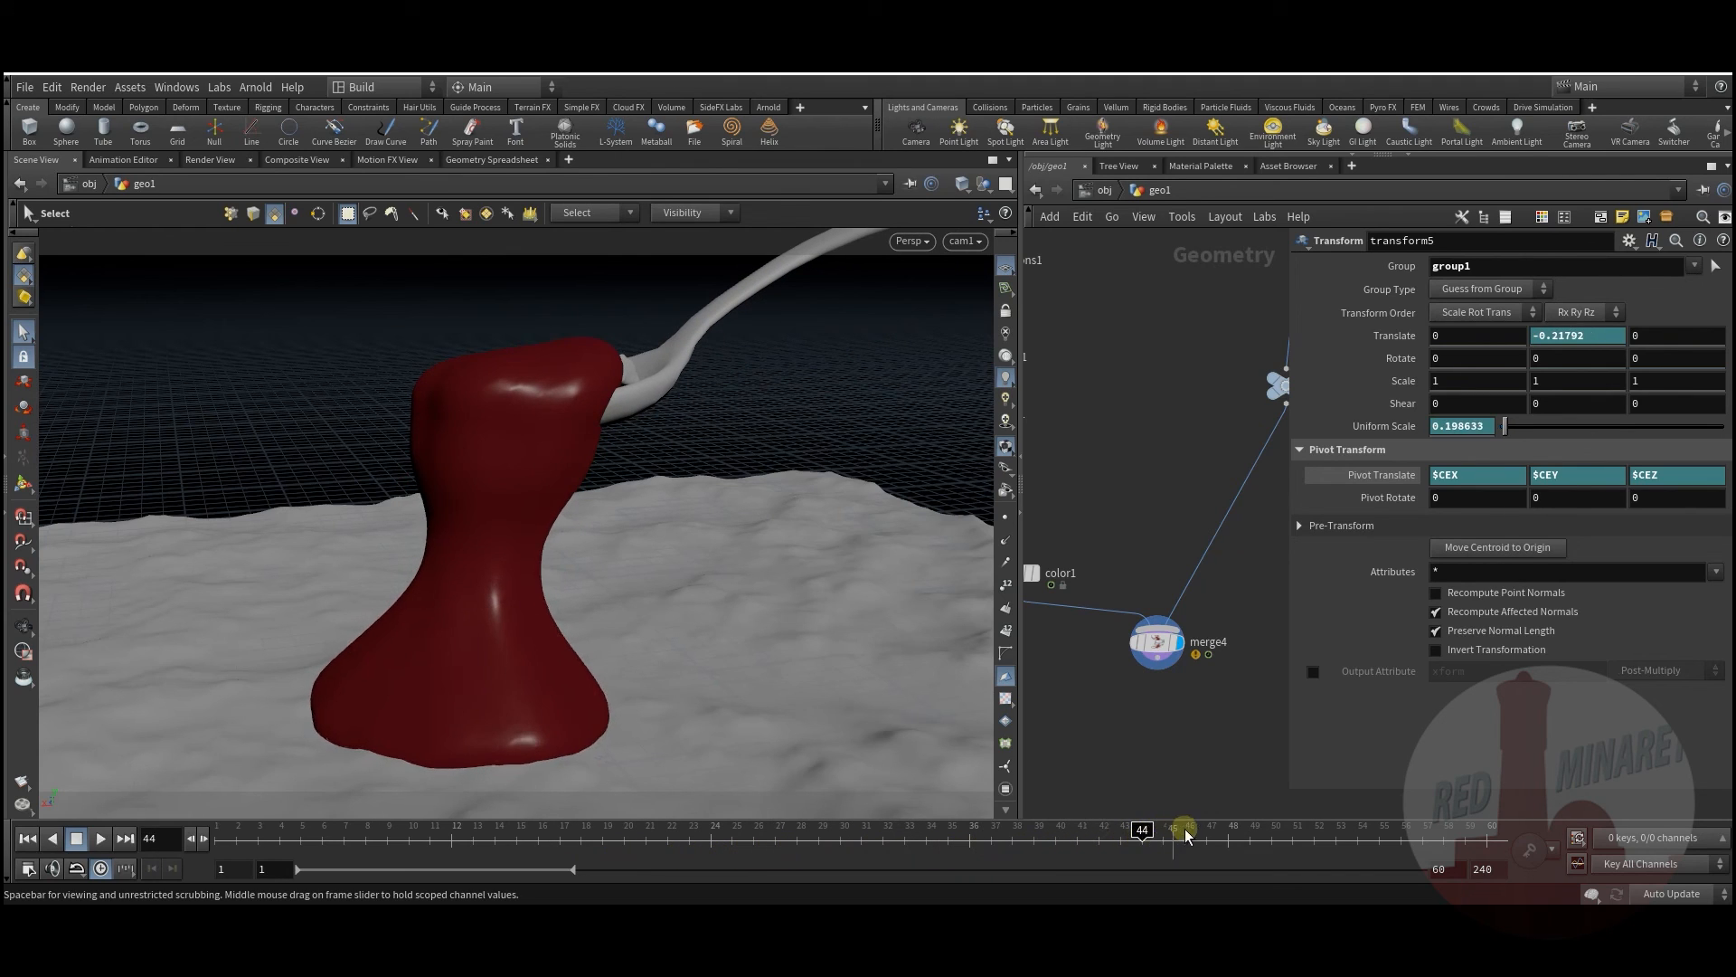
pyautogui.scroll(1, 1136, 733)
pyautogui.moveTo(1136, 732); pyautogui.dragTo(1159, 700, button='middle')
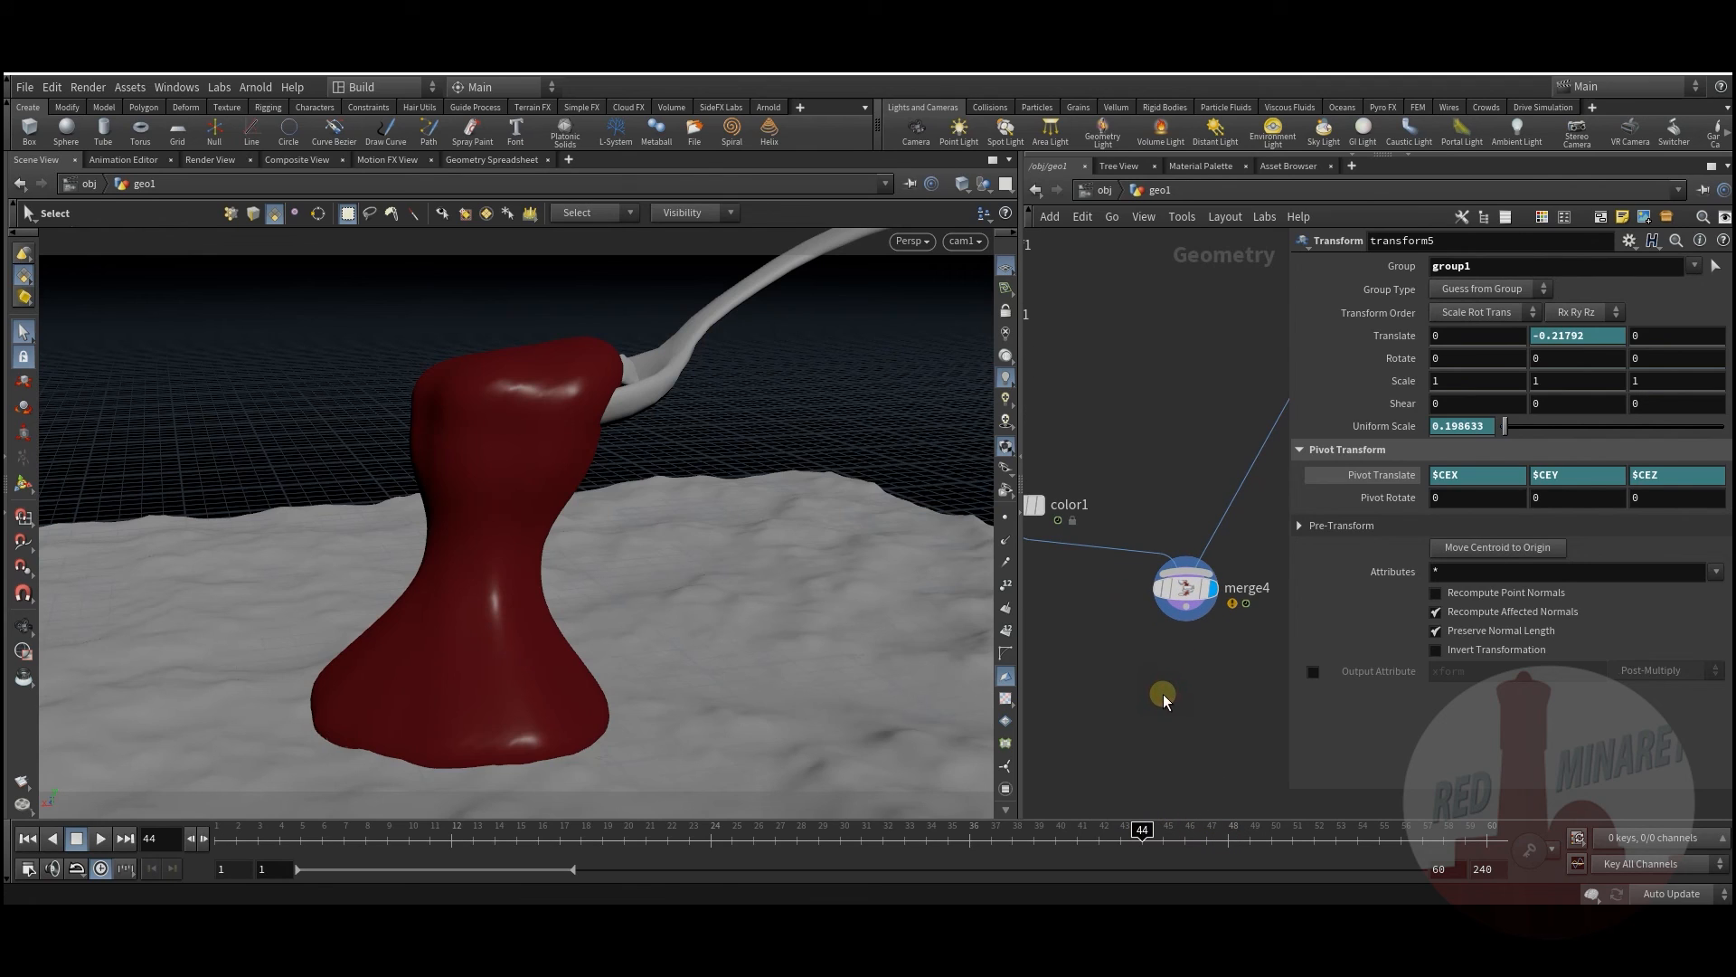
pyautogui.click(1007, 267)
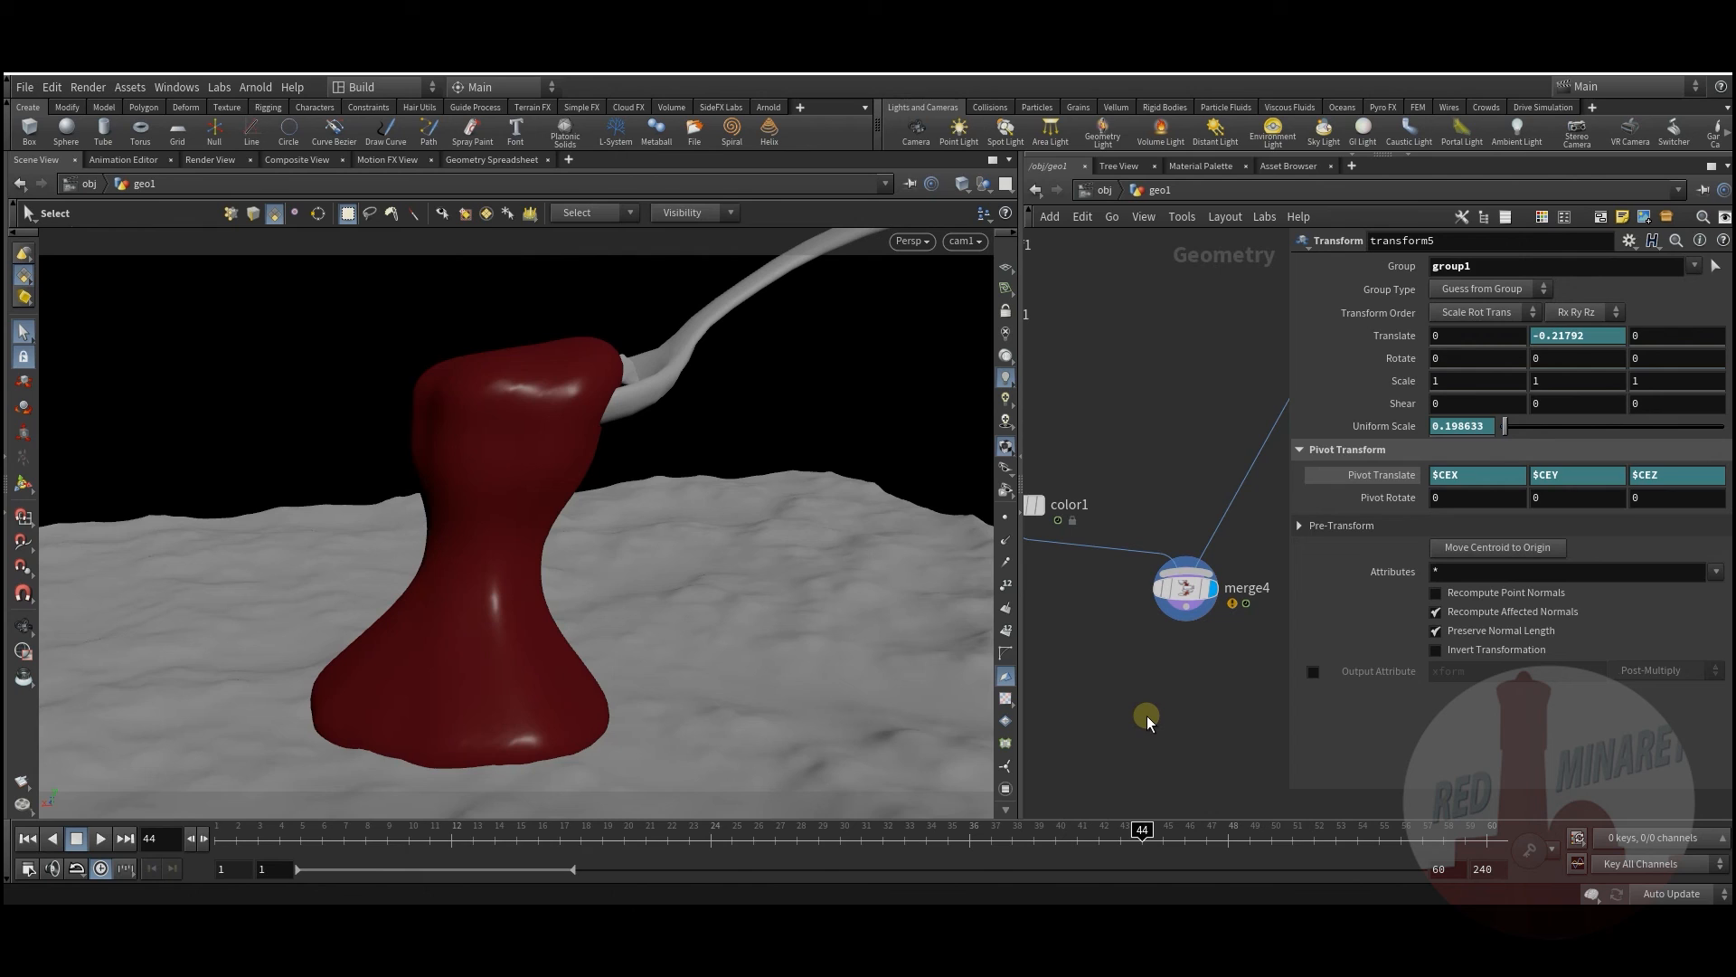
# Step: Render a flipbook at viewport resolution with Resolution unchecked and play it in MPlay
pyautogui.click(22, 781)
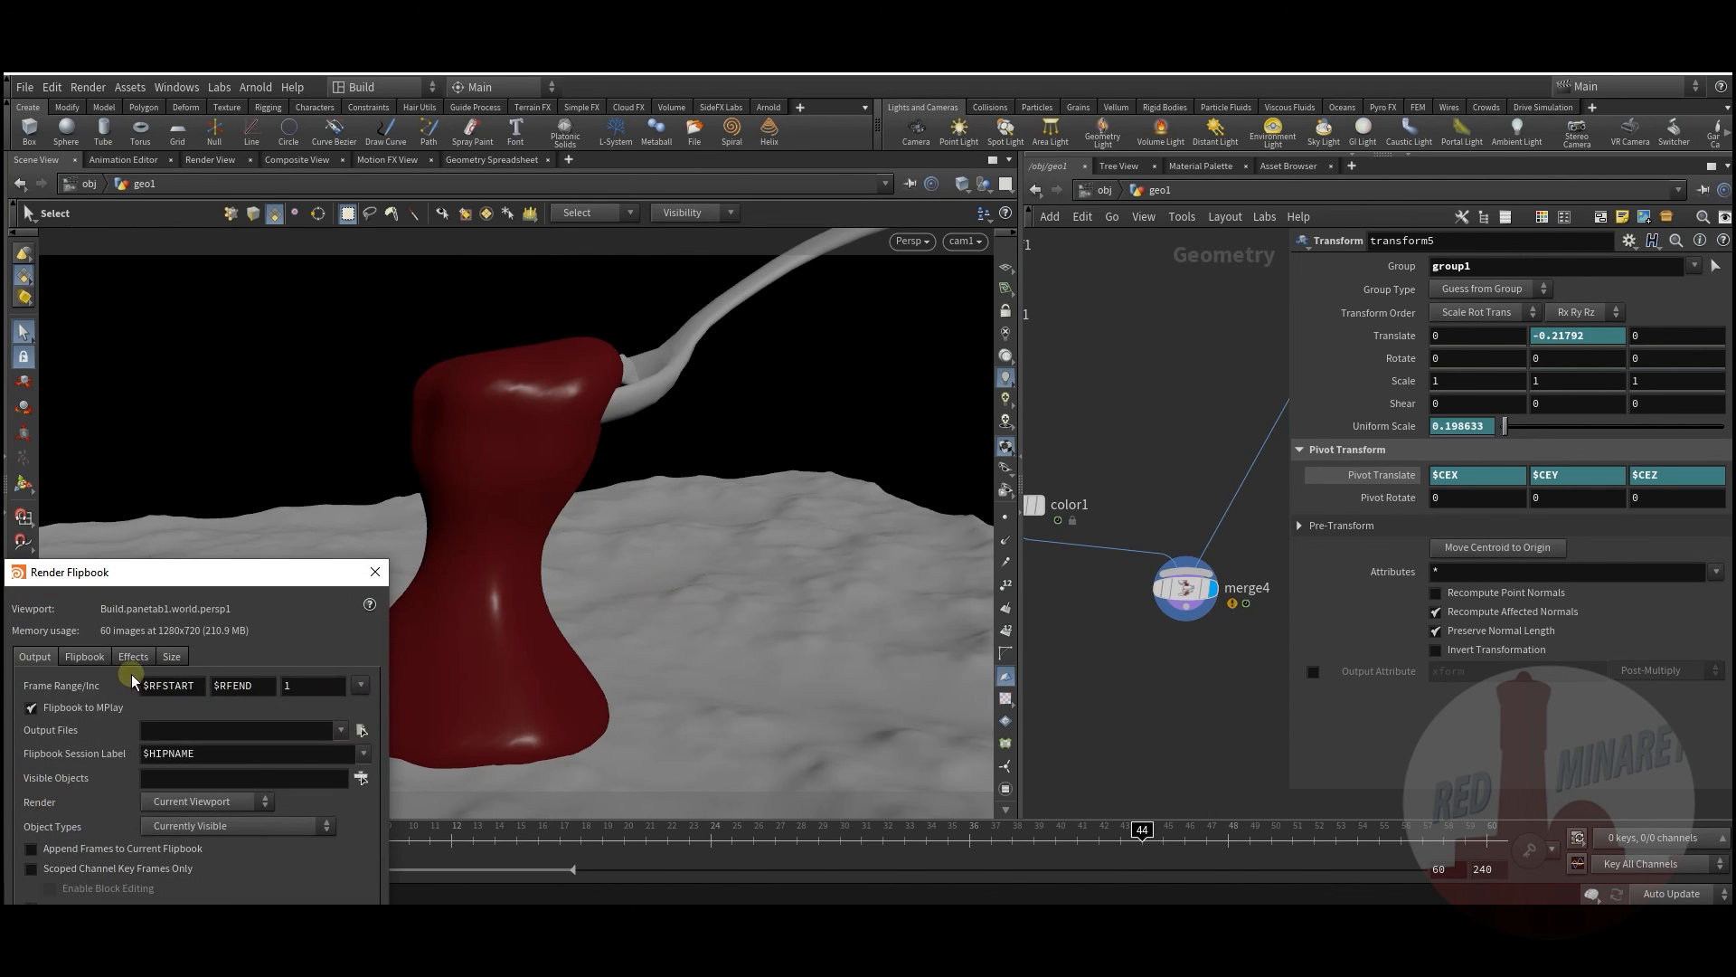
pyautogui.click(170, 656)
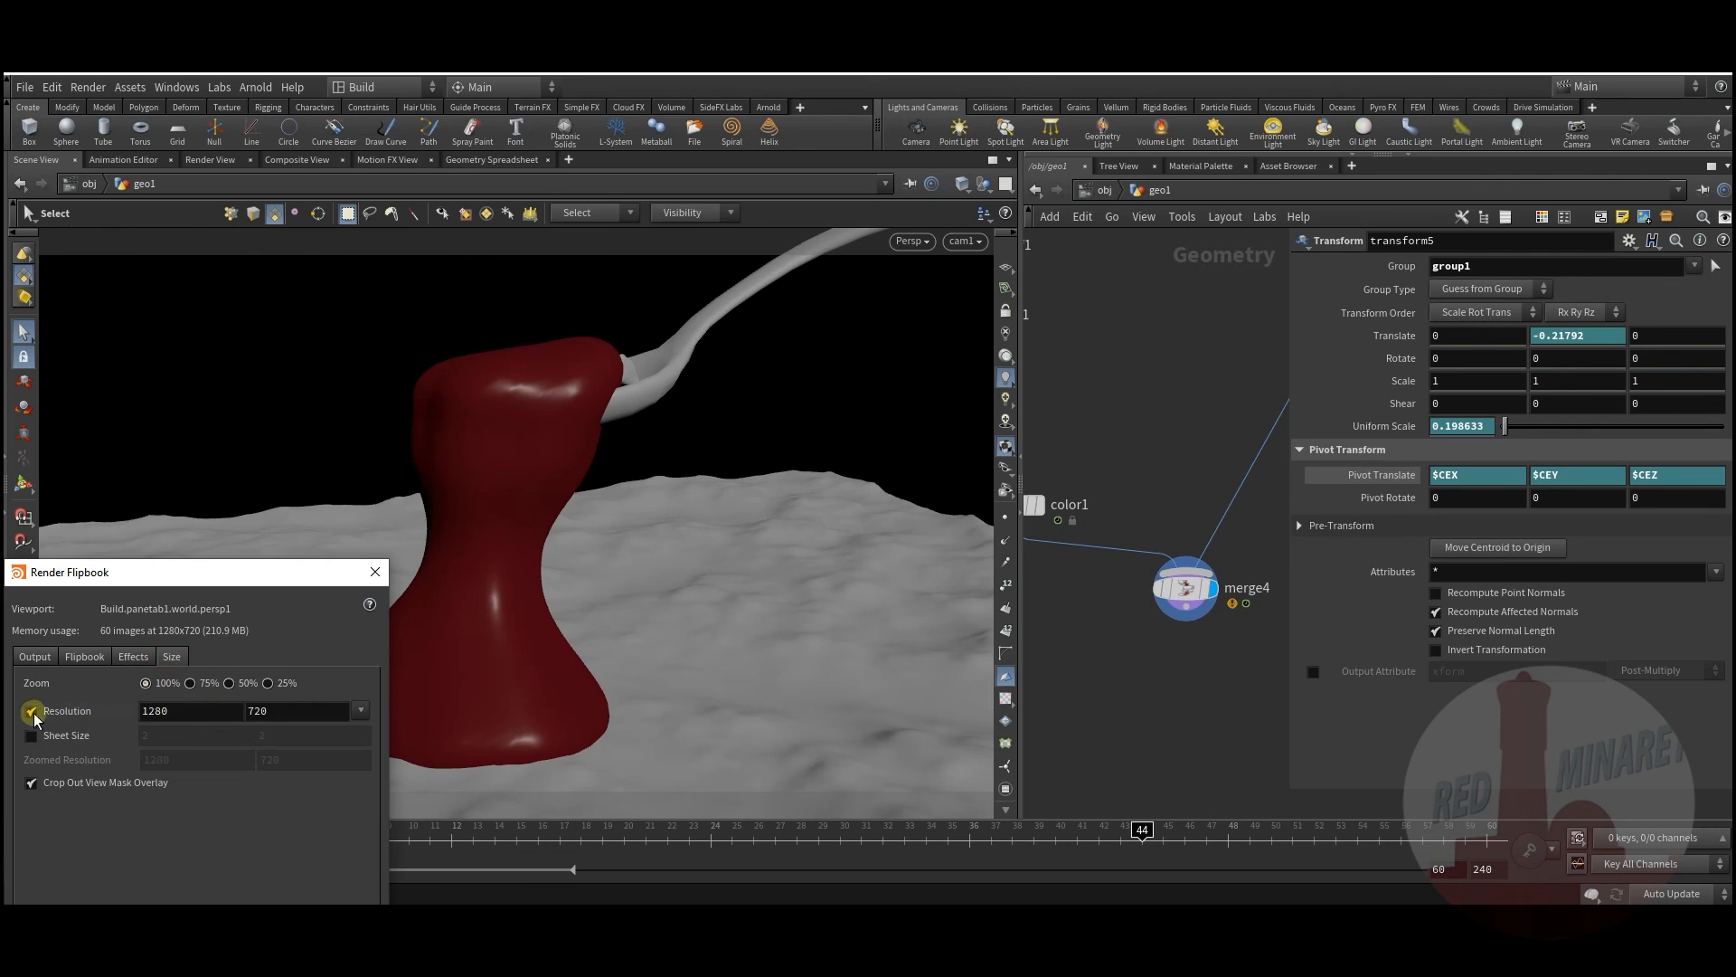
pyautogui.click(31, 712)
pyautogui.press('Return')
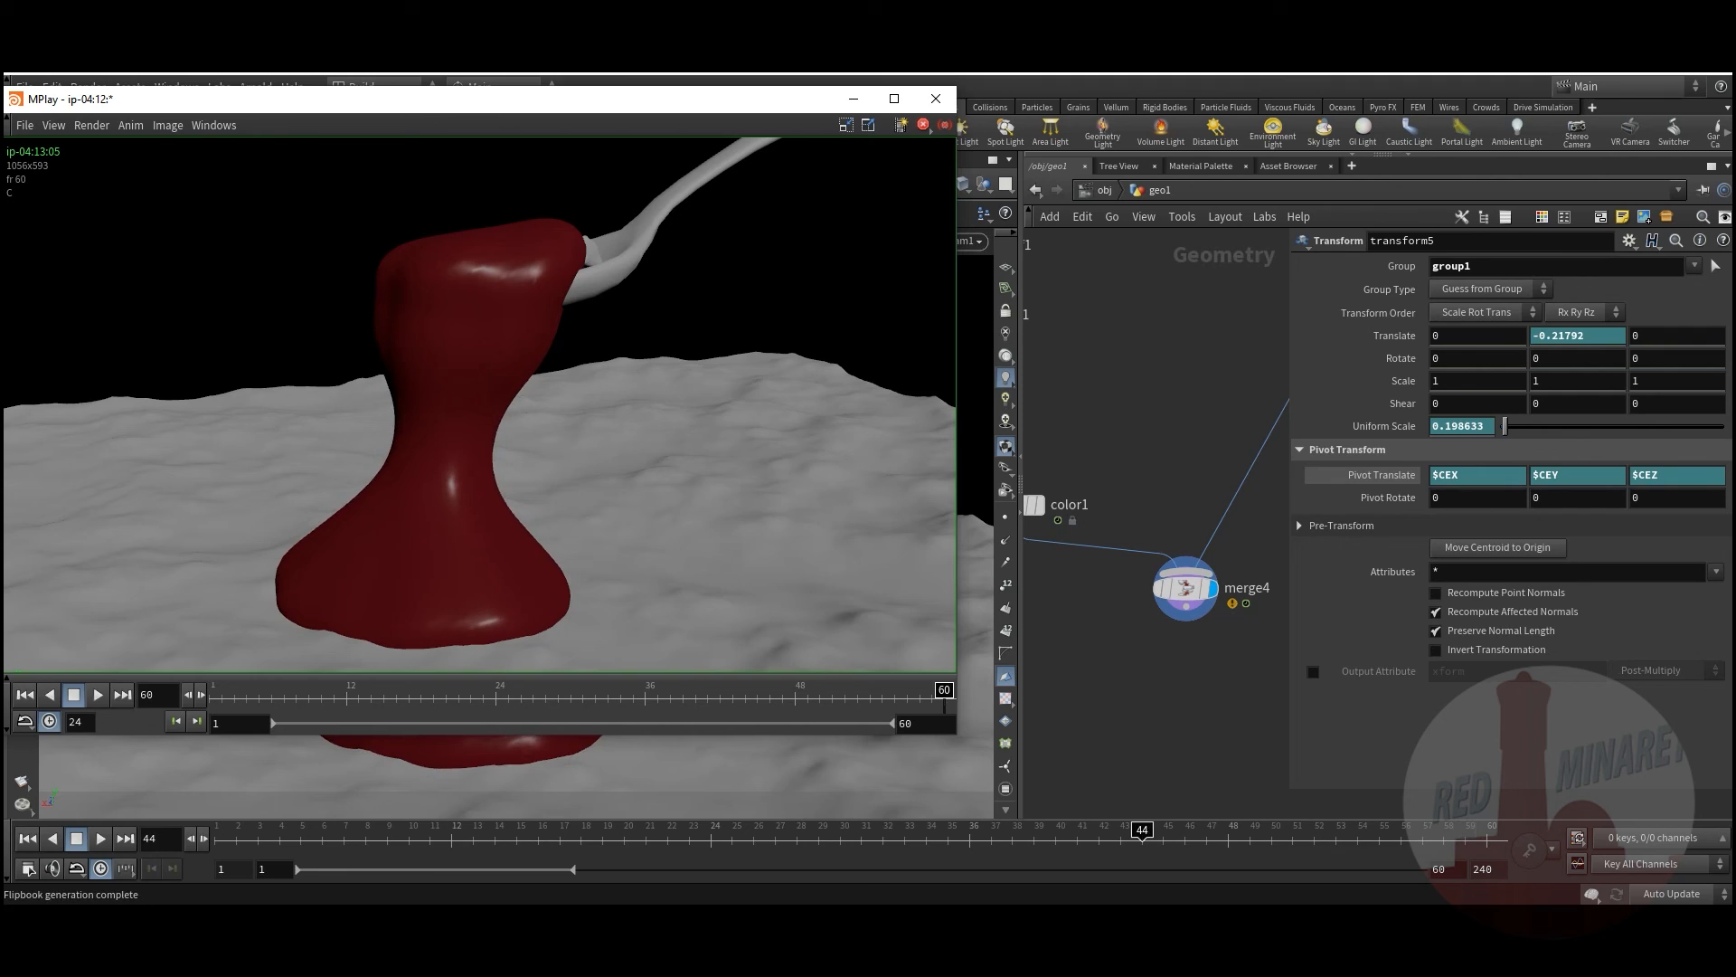
pyautogui.click(101, 694)
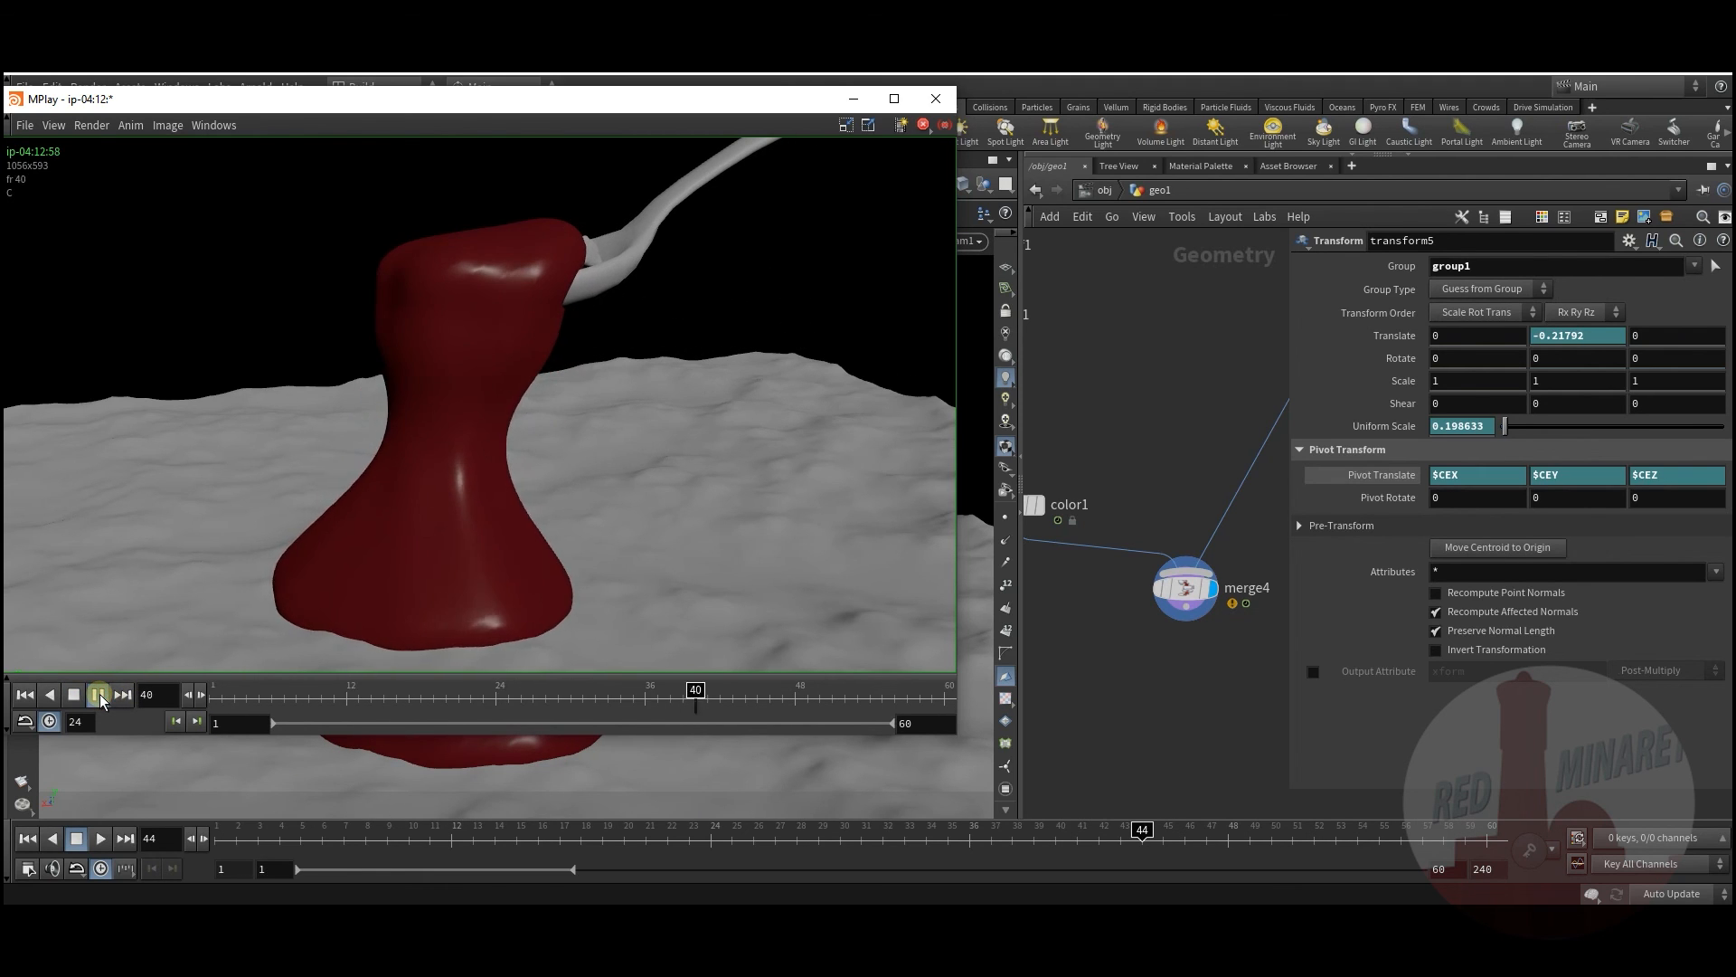